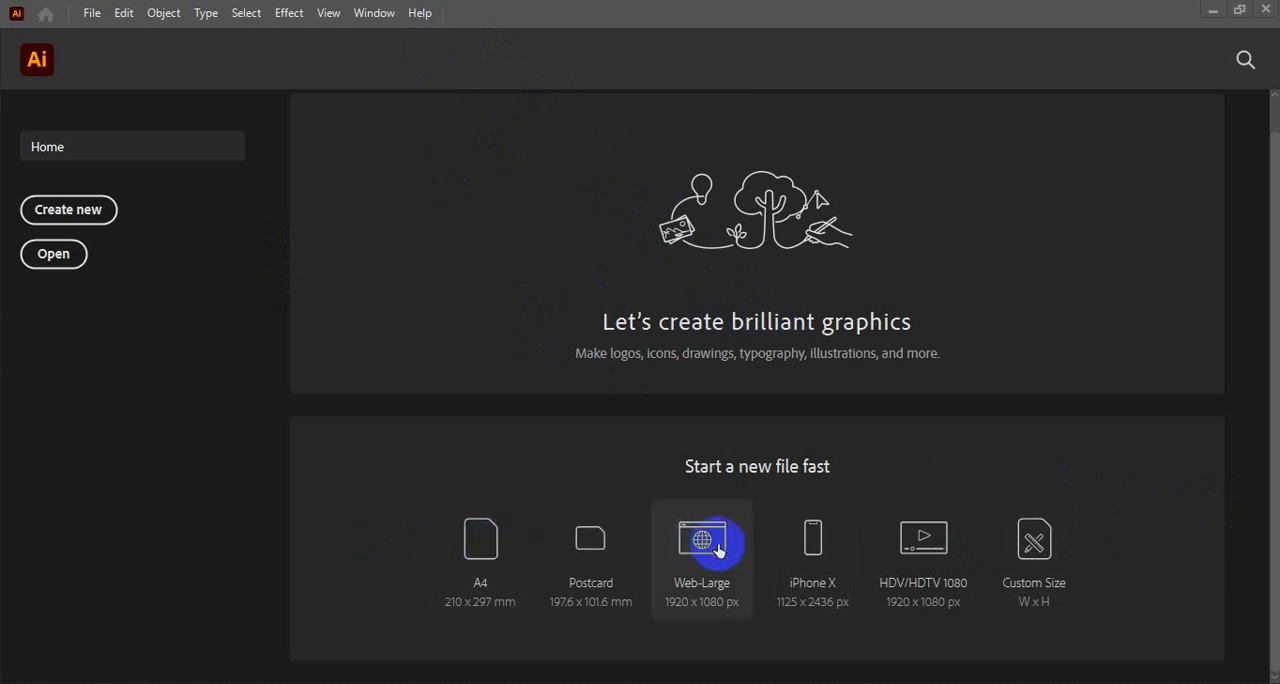
- Start a new custom-size document and look through the recent presets
{"action": "left_click", "coordinate": [1036, 541]}
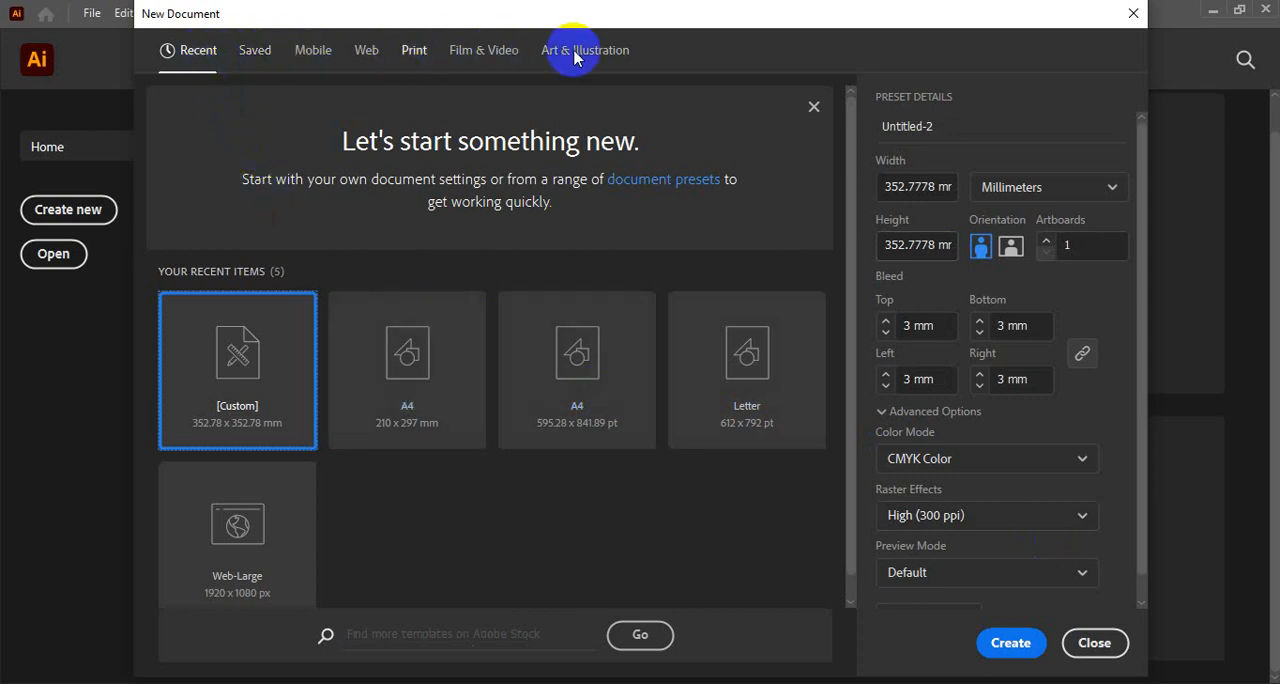
{"action": "scroll", "coordinate": [280, 432], "scroll_direction": "down", "scroll_amount": 1}
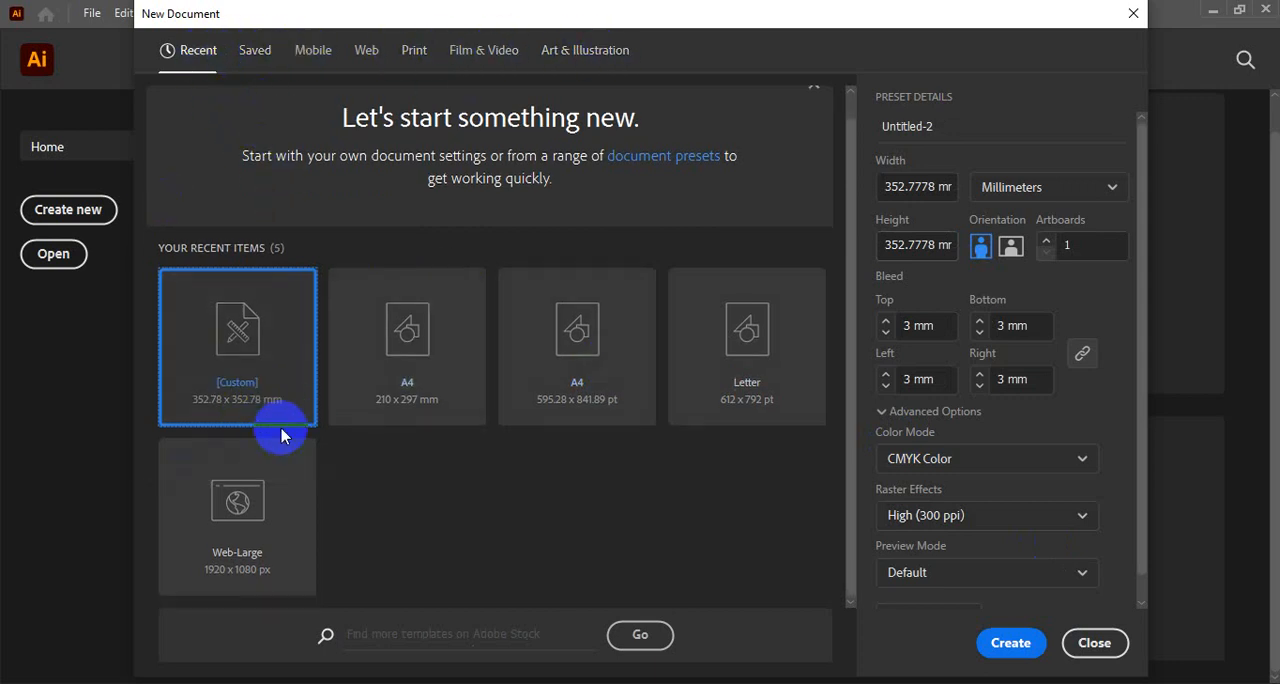
{"action": "scroll", "coordinate": [282, 436], "scroll_direction": "up", "scroll_amount": 1}
{"action": "scroll", "coordinate": [282, 436], "scroll_direction": "down", "scroll_amount": 1}
- Examine the width and height settings of the new document
{"action": "left_click", "coordinate": [928, 187]}
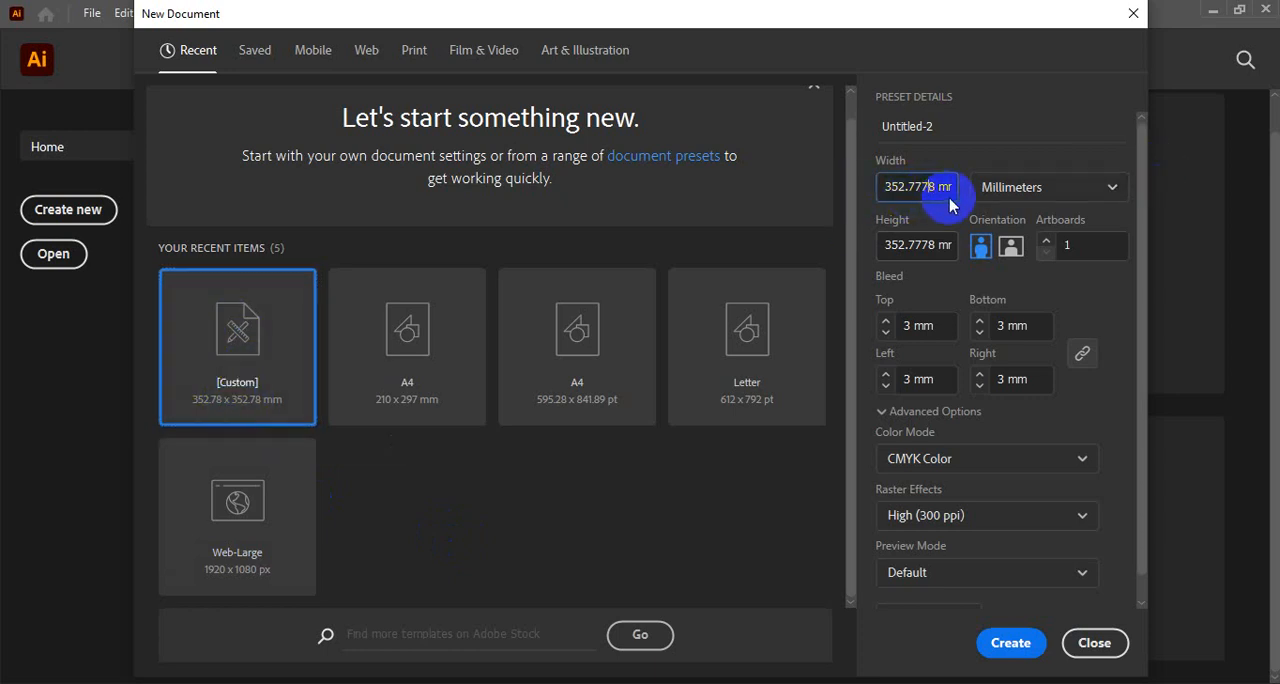
{"action": "left_click_drag", "start_coordinate": [889, 188], "coordinate": [1055, 186]}
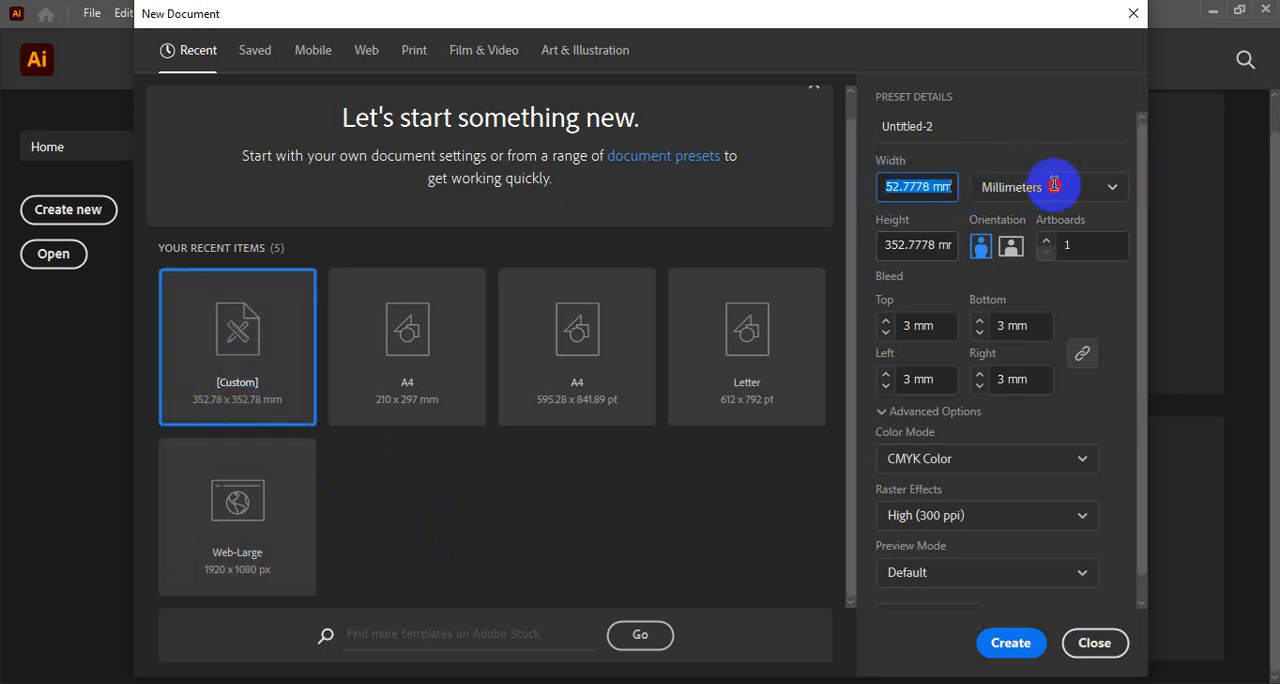
{"action": "left_click", "coordinate": [891, 189]}
{"action": "left_click_drag", "start_coordinate": [889, 188], "coordinate": [1057, 185]}
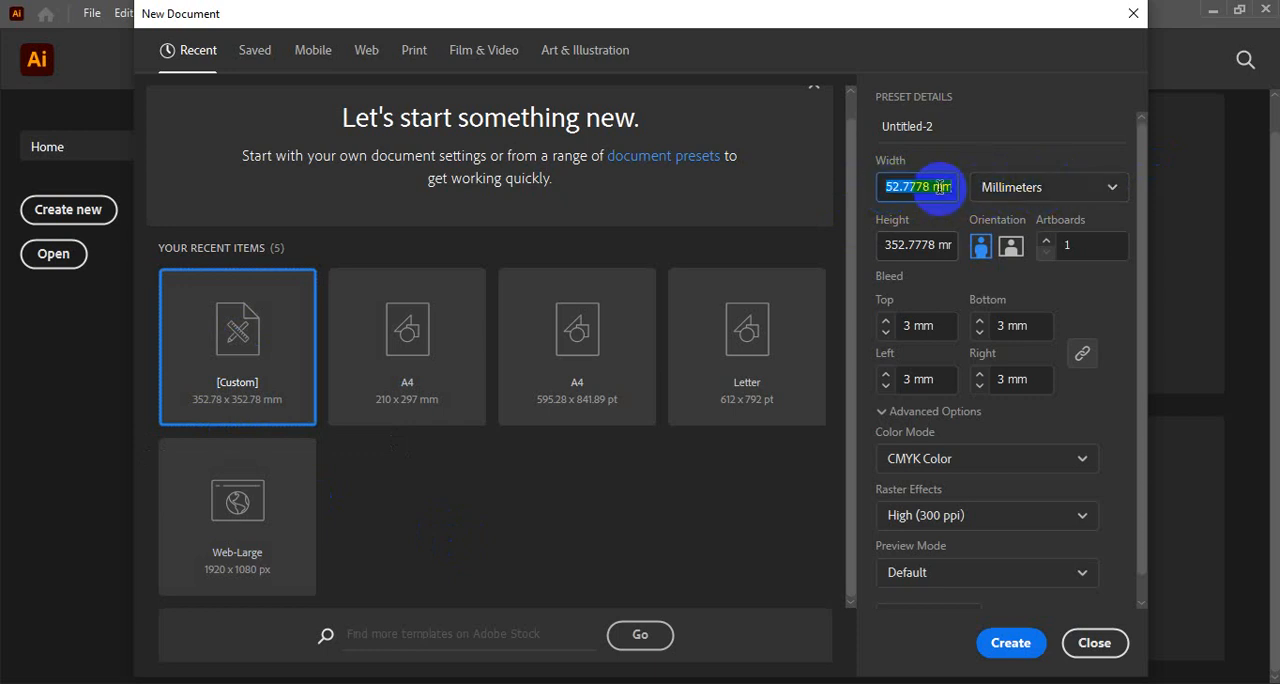
{"action": "left_click", "coordinate": [908, 248]}
{"action": "left_click_drag", "start_coordinate": [886, 244], "coordinate": [1011, 245]}
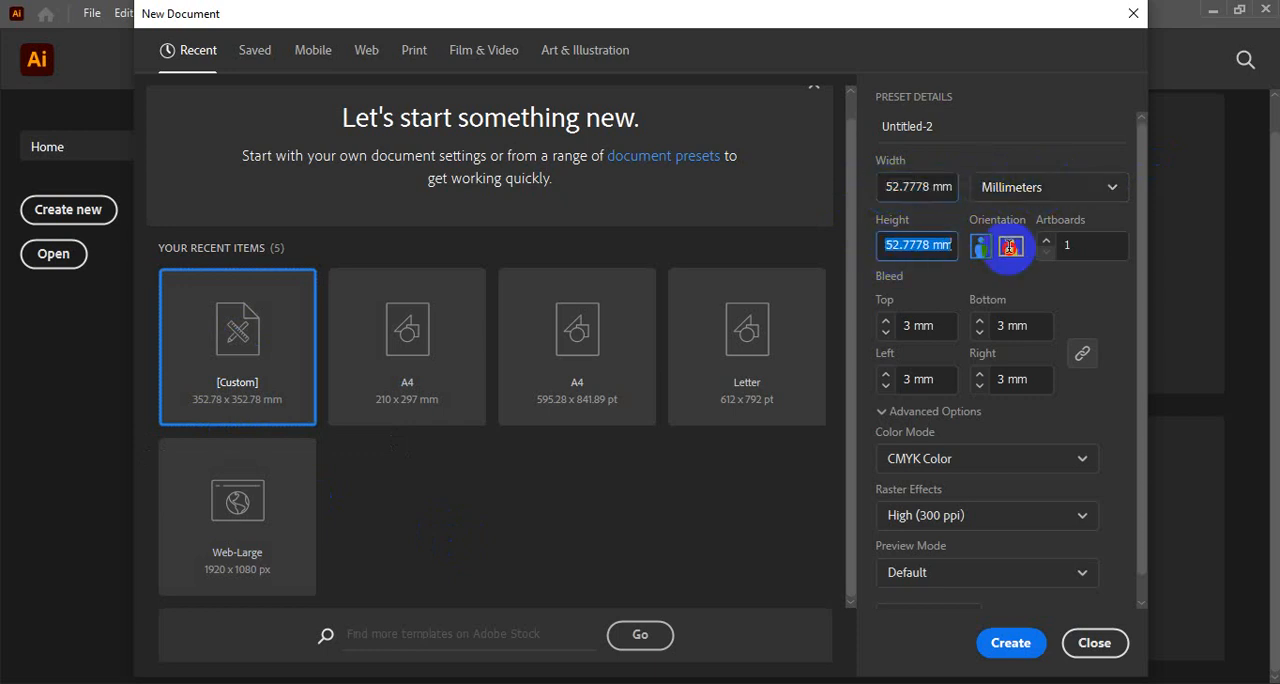
{"action": "left_click", "coordinate": [900, 243]}
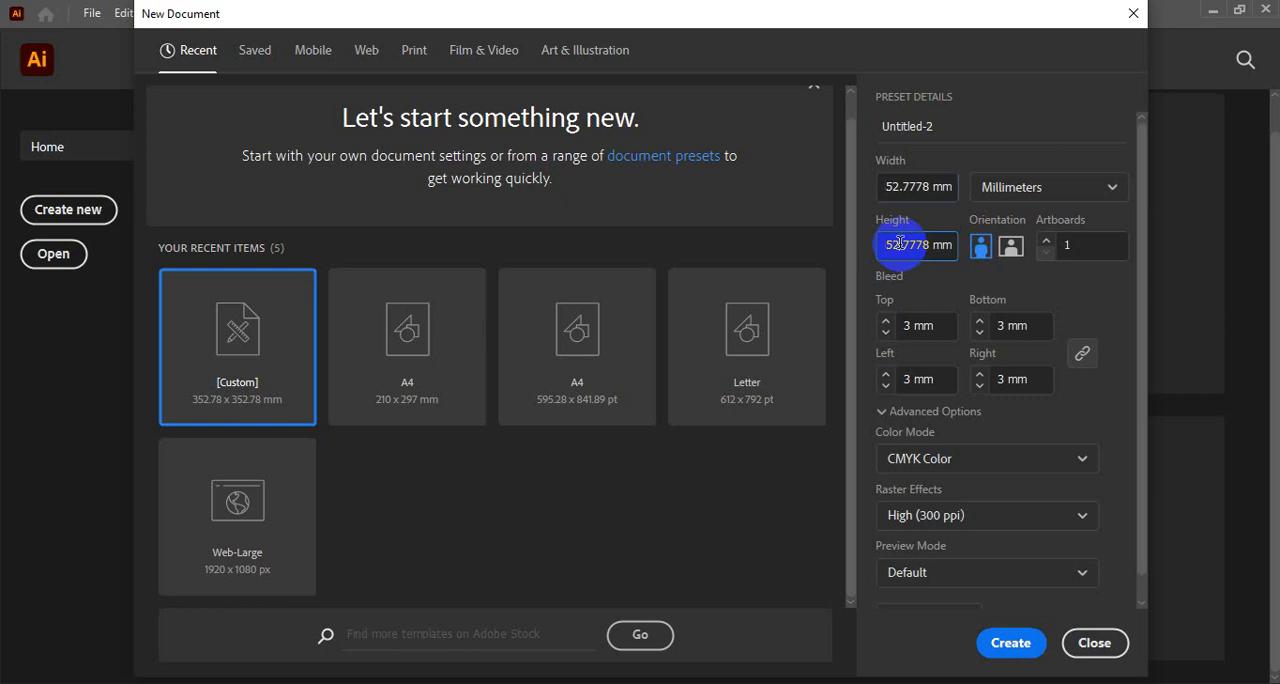
- Set the new document's units to pixels and inspect the top bleed value
{"action": "left_click", "coordinate": [1046, 190]}
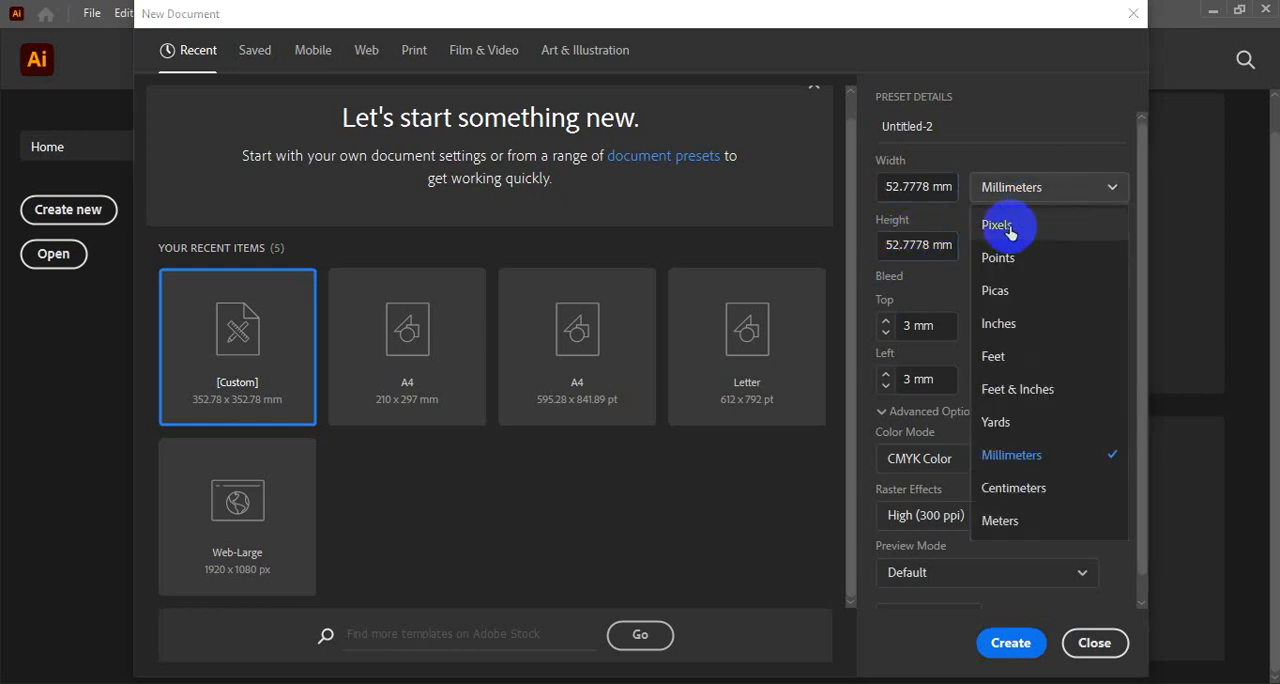
{"action": "left_click", "coordinate": [1010, 232]}
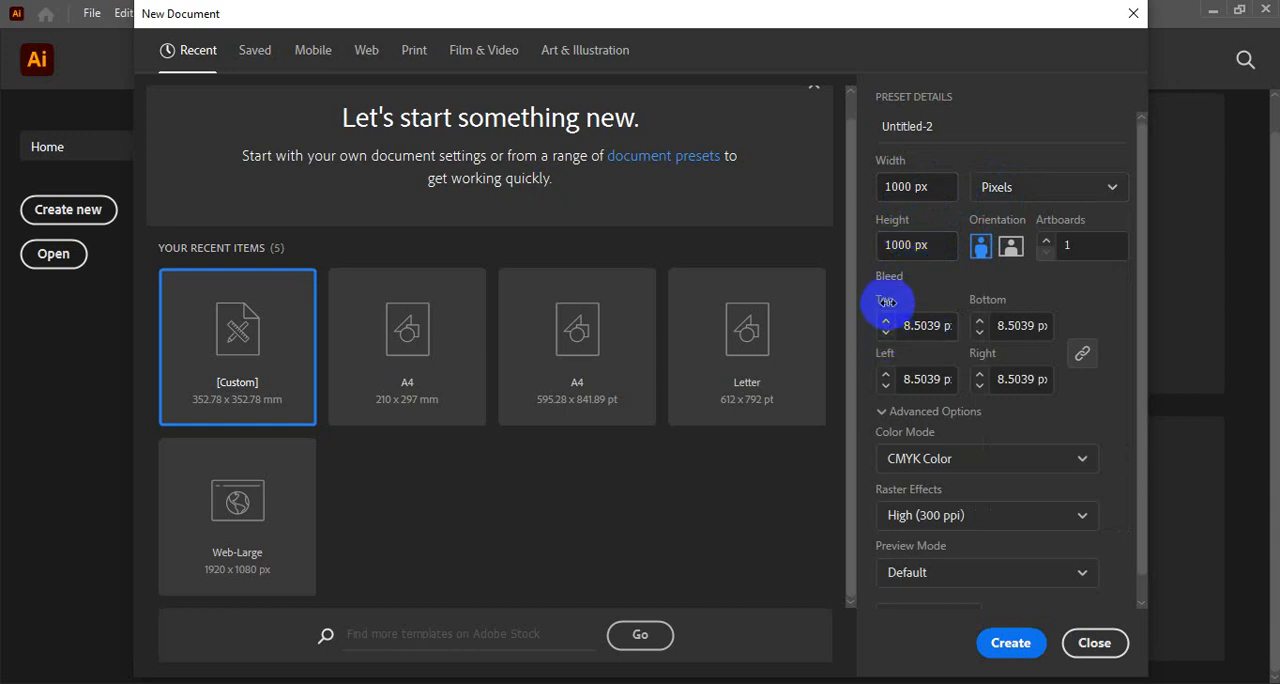
{"action": "left_click", "coordinate": [931, 325]}
{"action": "double_click", "coordinate": [931, 325]}
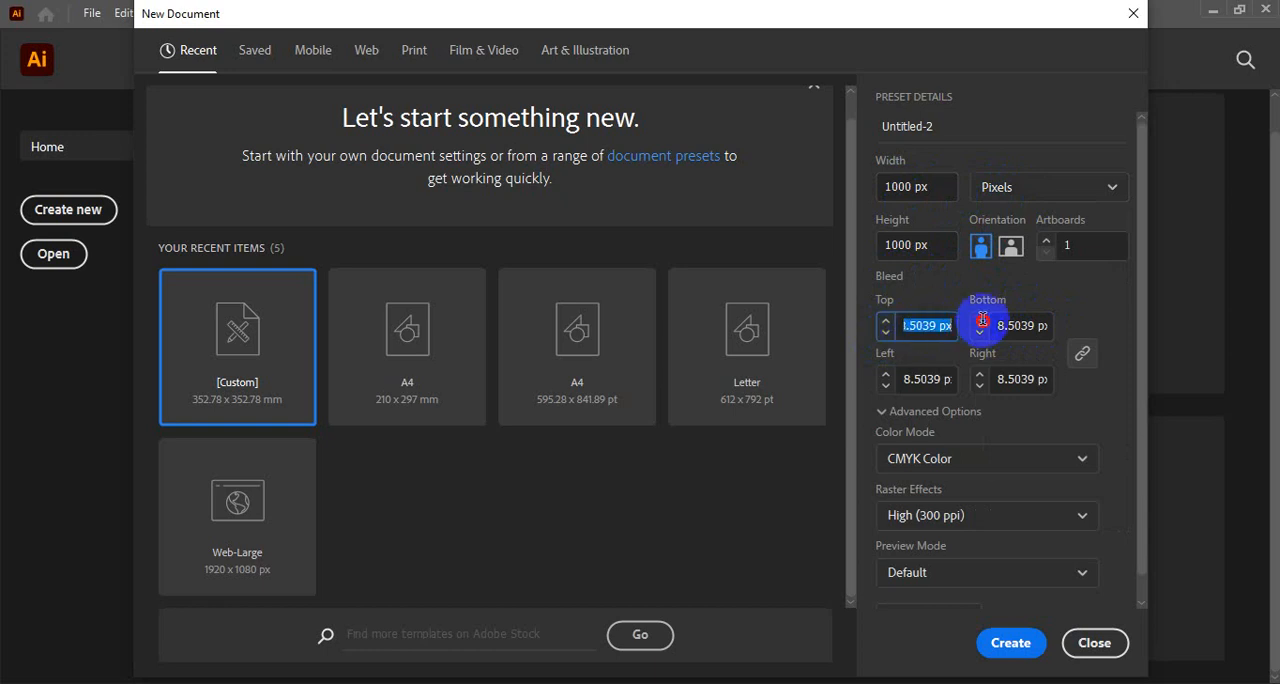
{"action": "left_click", "coordinate": [912, 325]}
{"action": "double_click", "coordinate": [922, 326]}
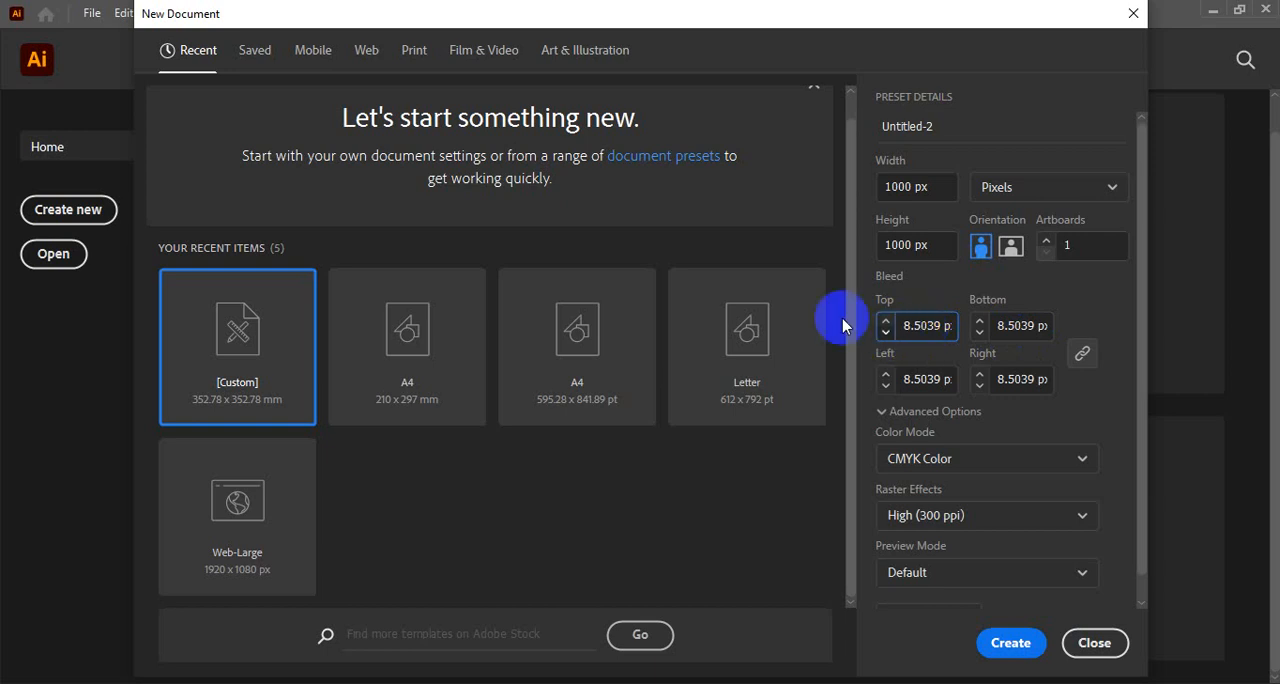
{"action": "left_click", "coordinate": [902, 325]}
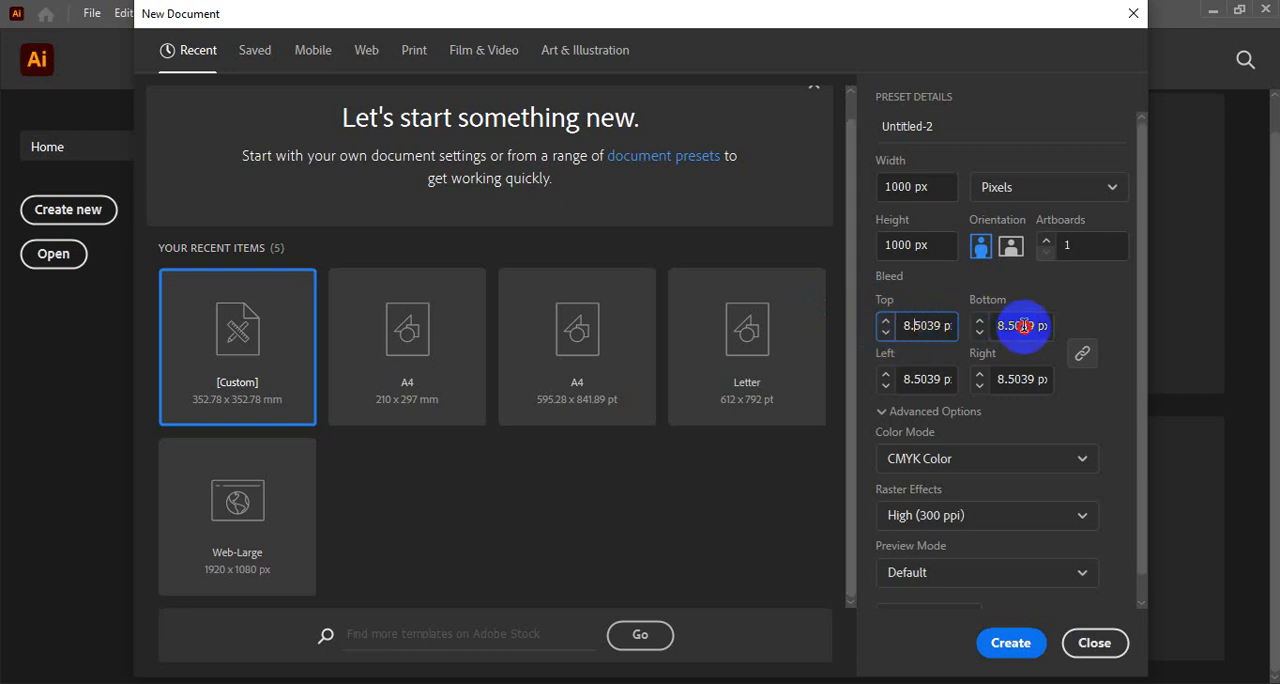
{"action": "left_click_drag", "start_coordinate": [905, 326], "coordinate": [990, 322]}
{"action": "left_click", "coordinate": [923, 326]}
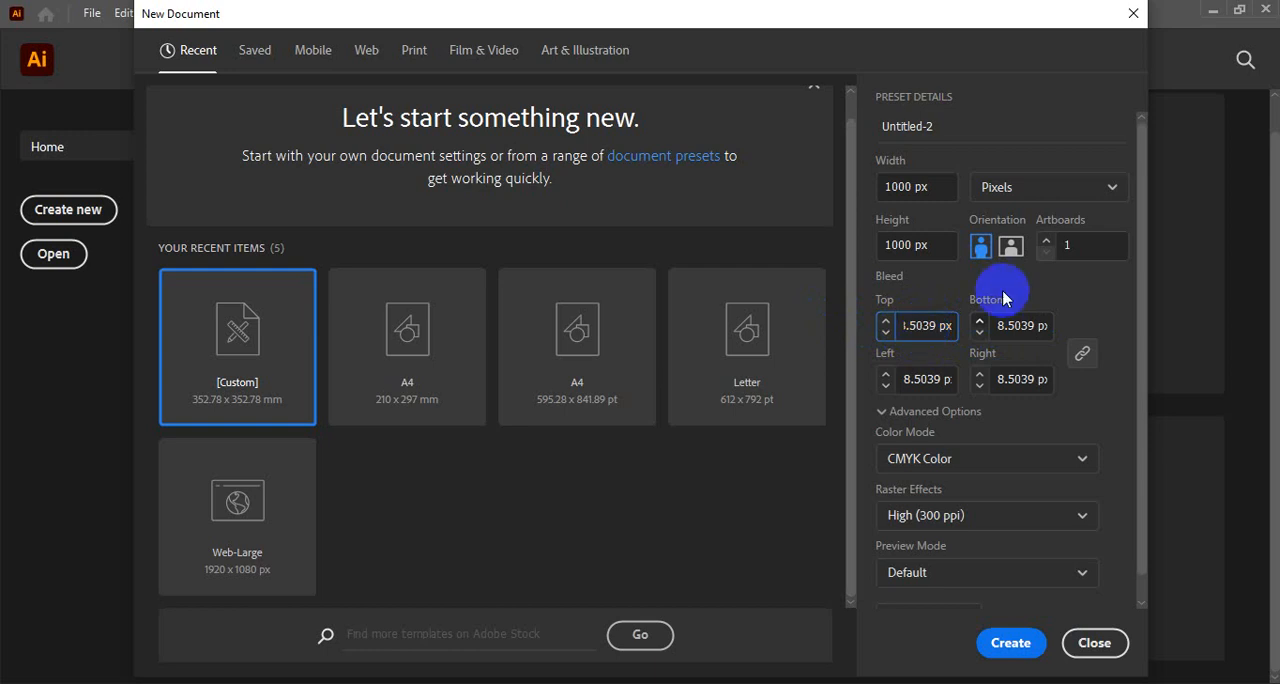
- Switch the units to millimeters and create the document with a 0 mm bleed on all sides
{"action": "left_click", "coordinate": [1043, 187]}
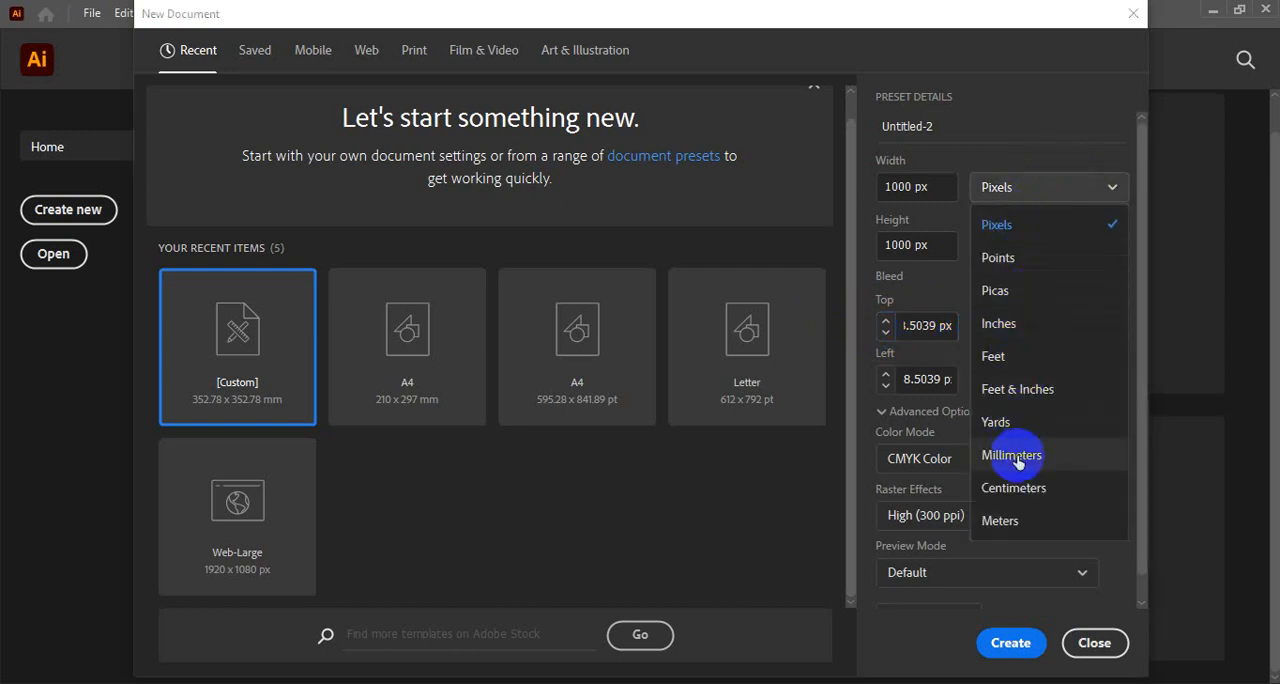
{"action": "left_click", "coordinate": [1012, 456]}
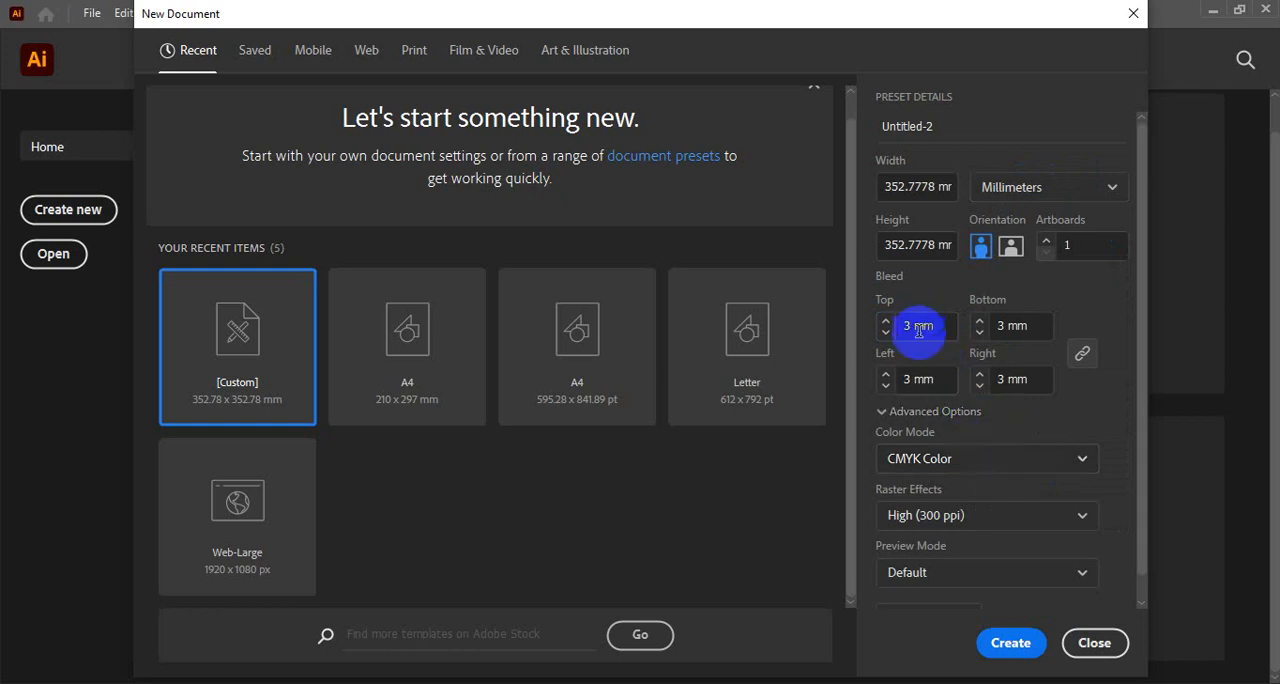
{"action": "left_click", "coordinate": [1025, 326]}
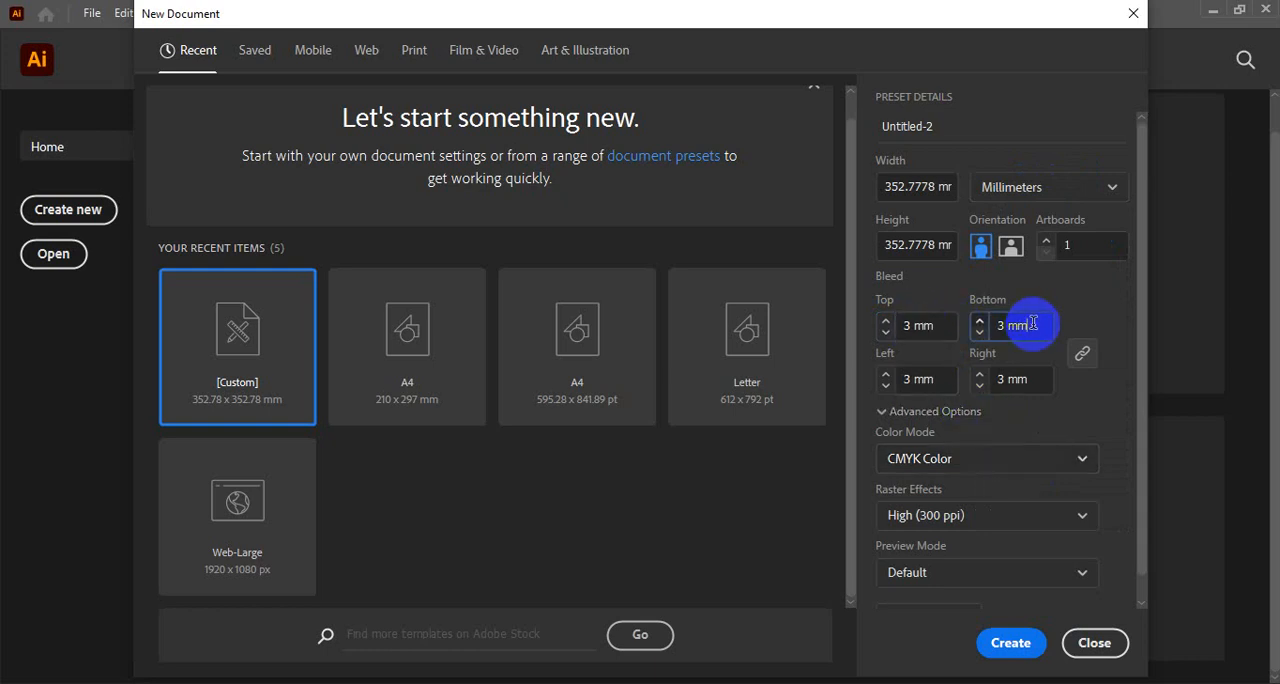
{"action": "left_click", "coordinate": [928, 322]}
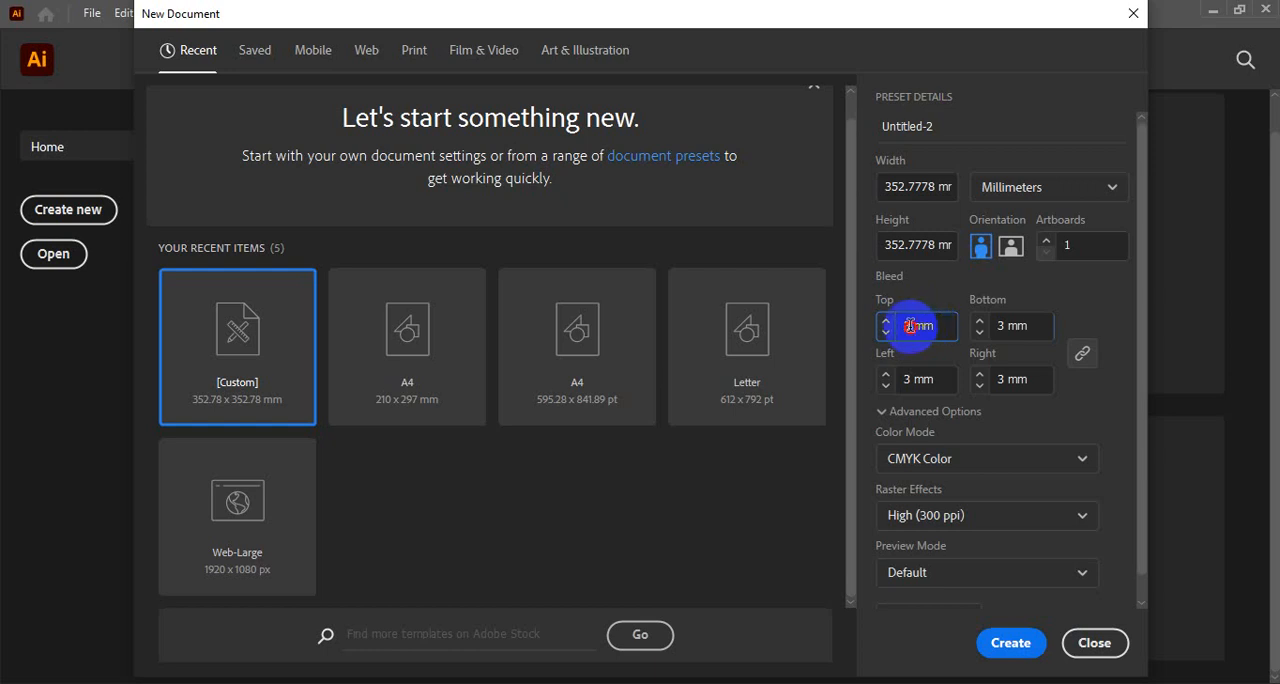
{"action": "left_click_drag", "start_coordinate": [913, 326], "coordinate": [903, 327]}
{"action": "key", "text": "Escape"}
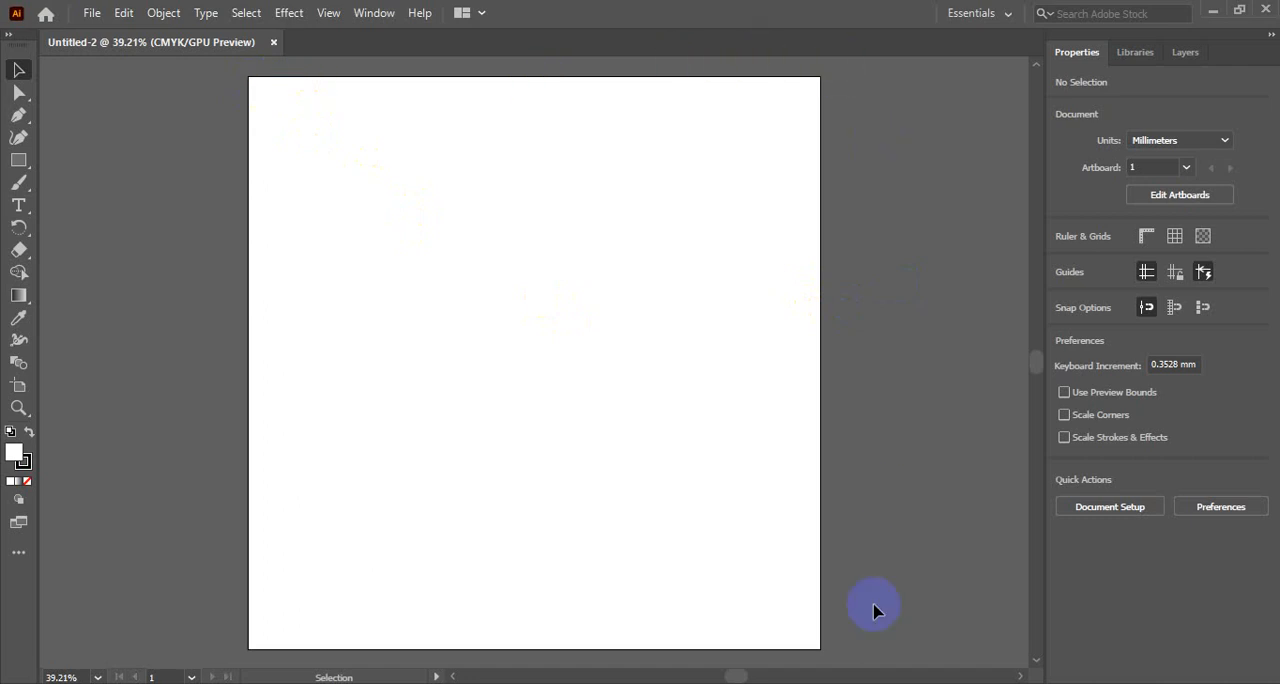
{"action": "left_click", "coordinate": [477, 231], "text": "ctrl+alt"}
{"action": "left_click", "coordinate": [477, 231], "text": "ctrl+alt"}
{"action": "left_click_drag", "start_coordinate": [507, 311], "coordinate": [428, 140]}
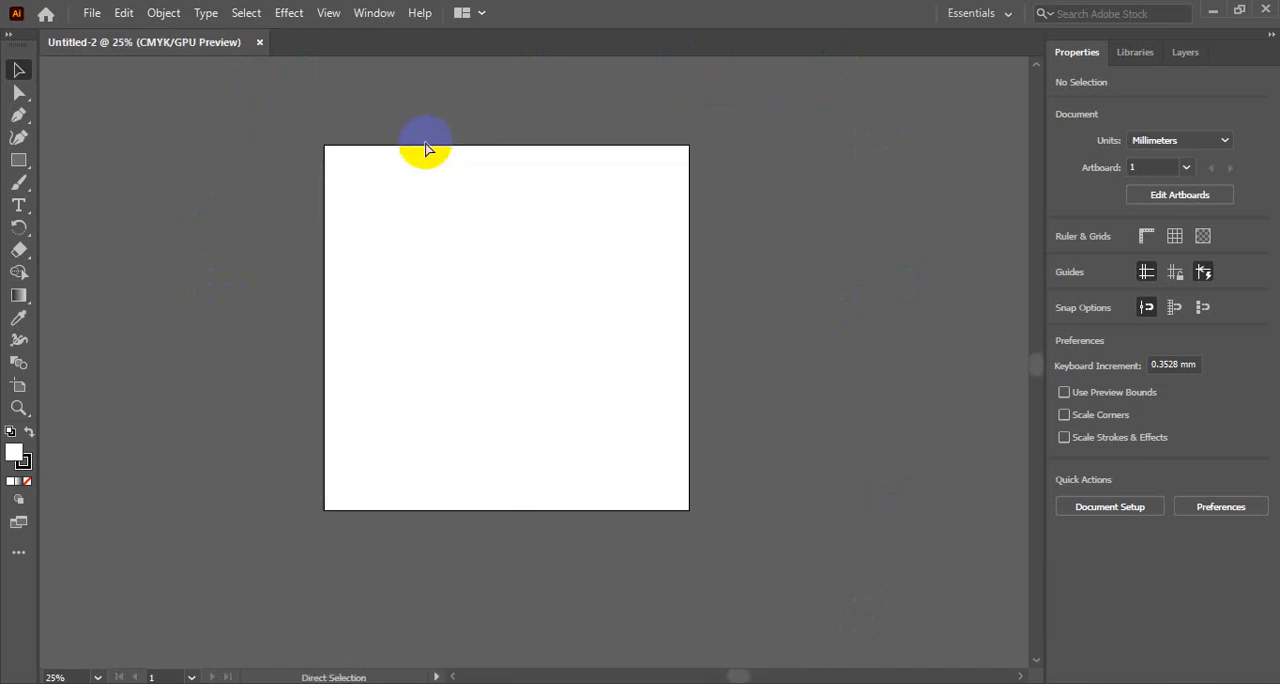
- Set up another new document from the 210 x 297 mm A4 preset with a 3 mm bleed on all sides
{"action": "key", "text": "ctrl+n"}
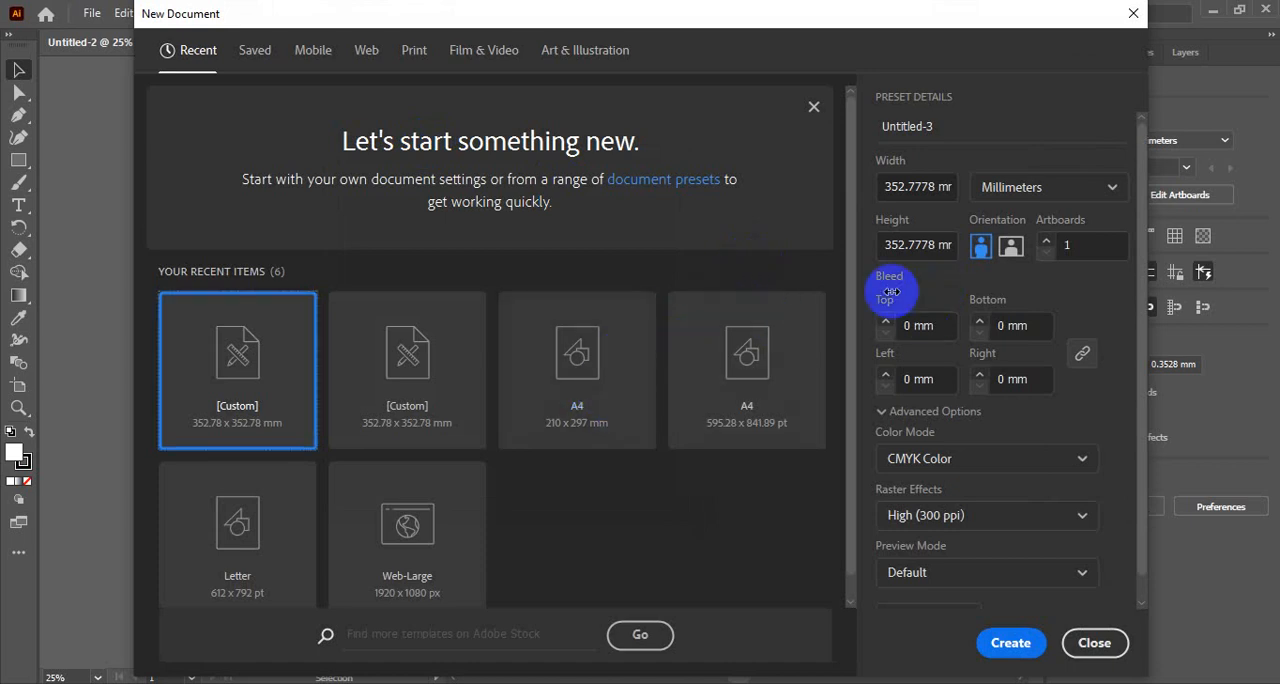
{"action": "left_click_drag", "start_coordinate": [598, 20], "coordinate": [564, 26]}
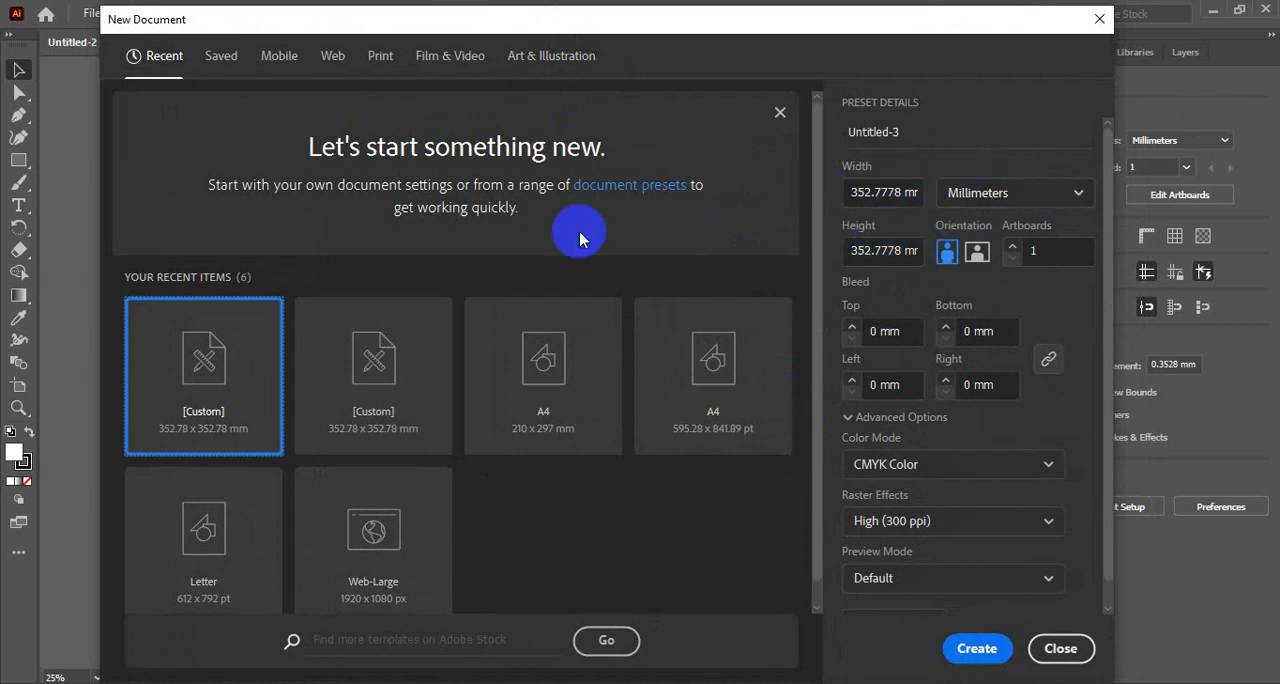
{"action": "left_click", "coordinate": [540, 364]}
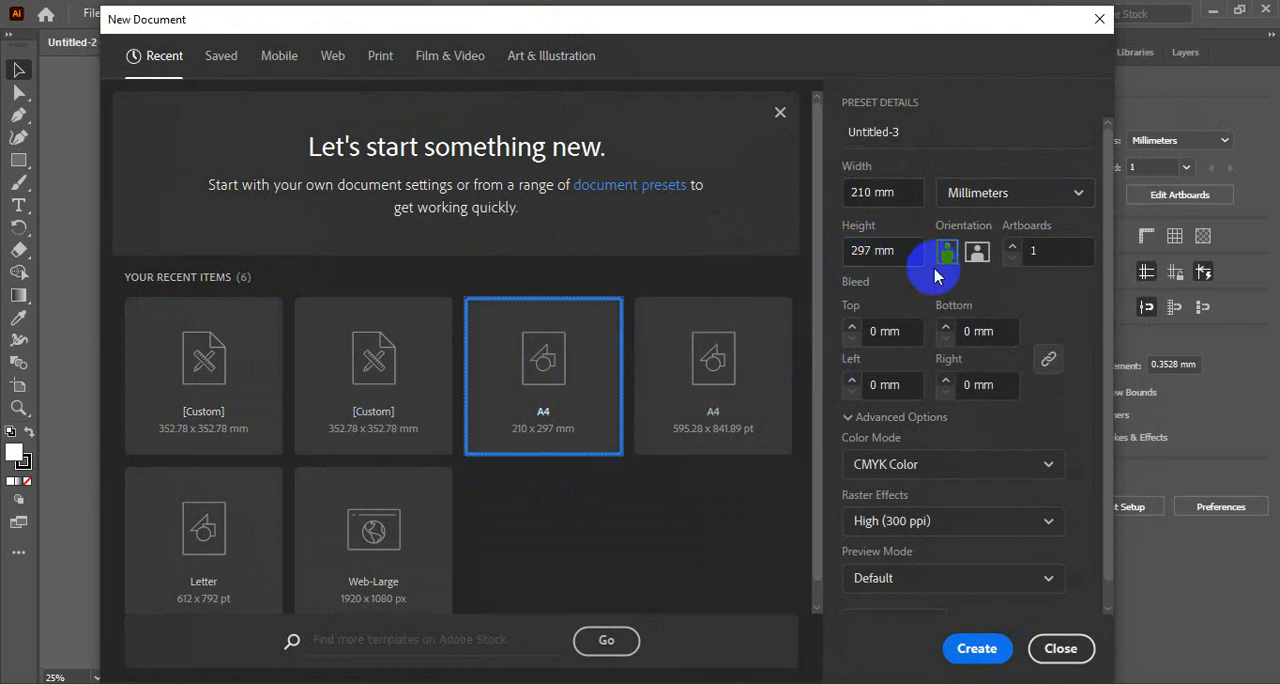
{"action": "left_click", "coordinate": [878, 332]}
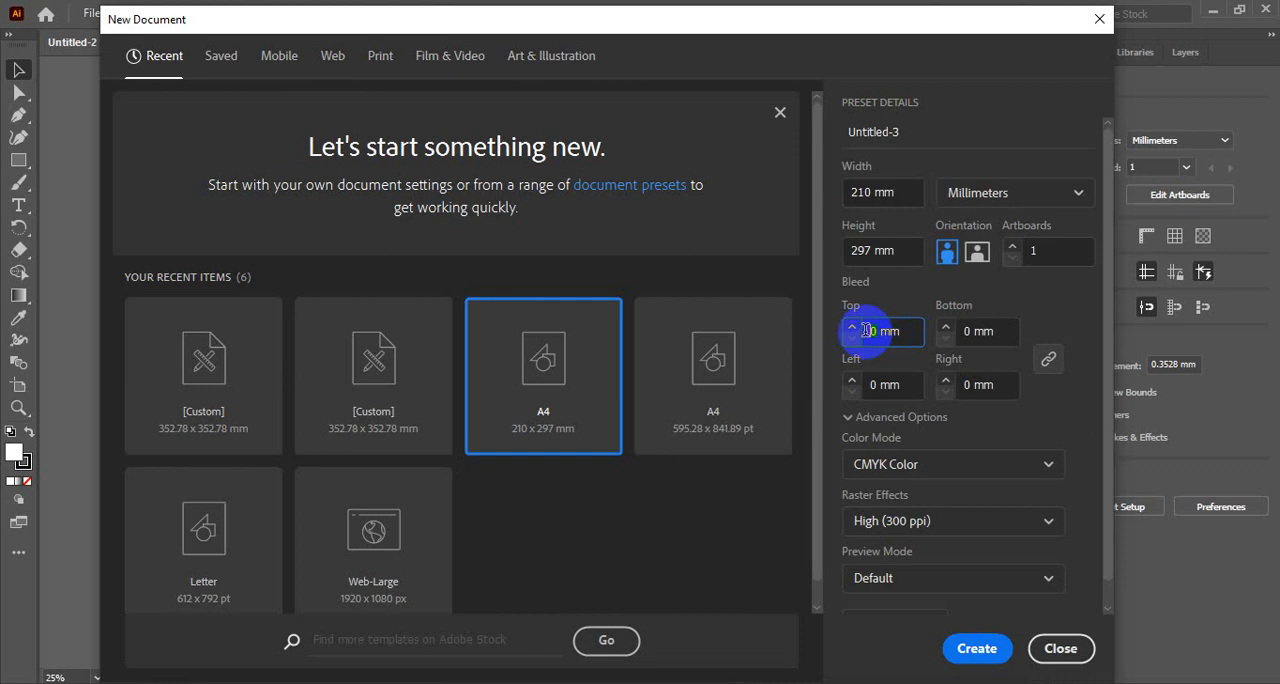
{"action": "type", "text": "3"}
{"action": "left_click", "coordinate": [899, 291]}
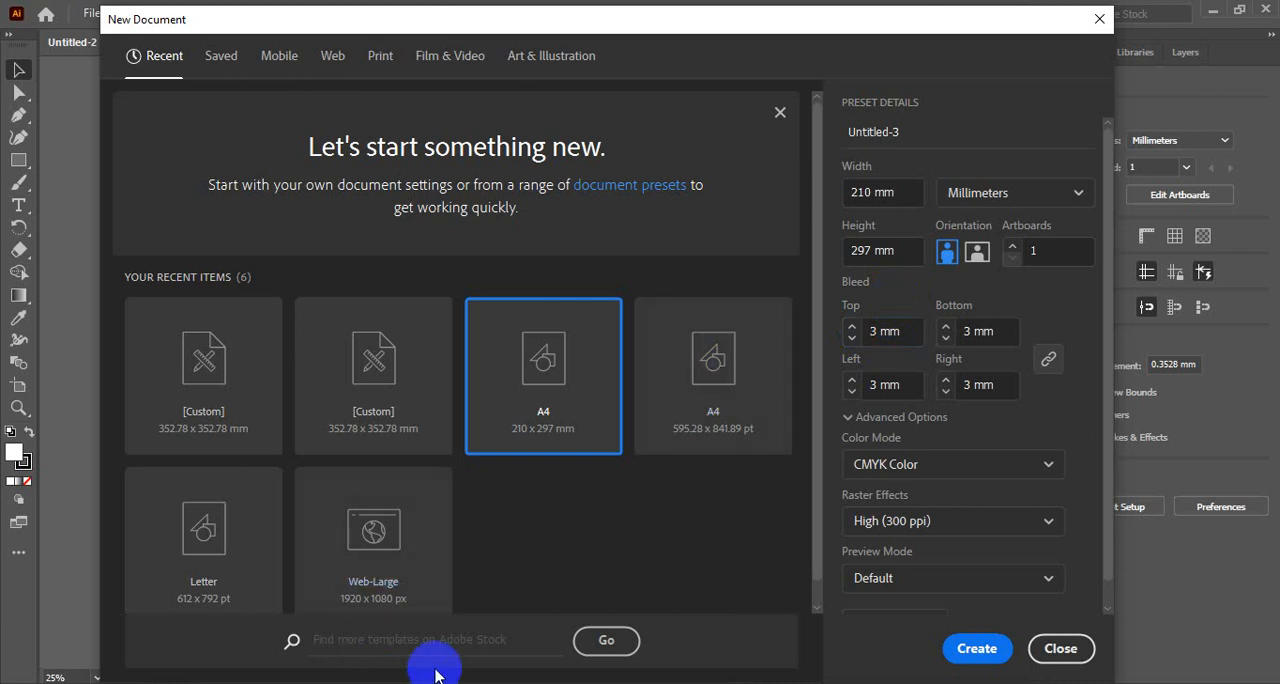
- Switch to Google Meet, share the Illustrator window with the meeting and hide the sharing notice
{"action": "left_click", "coordinate": [397, 683]}
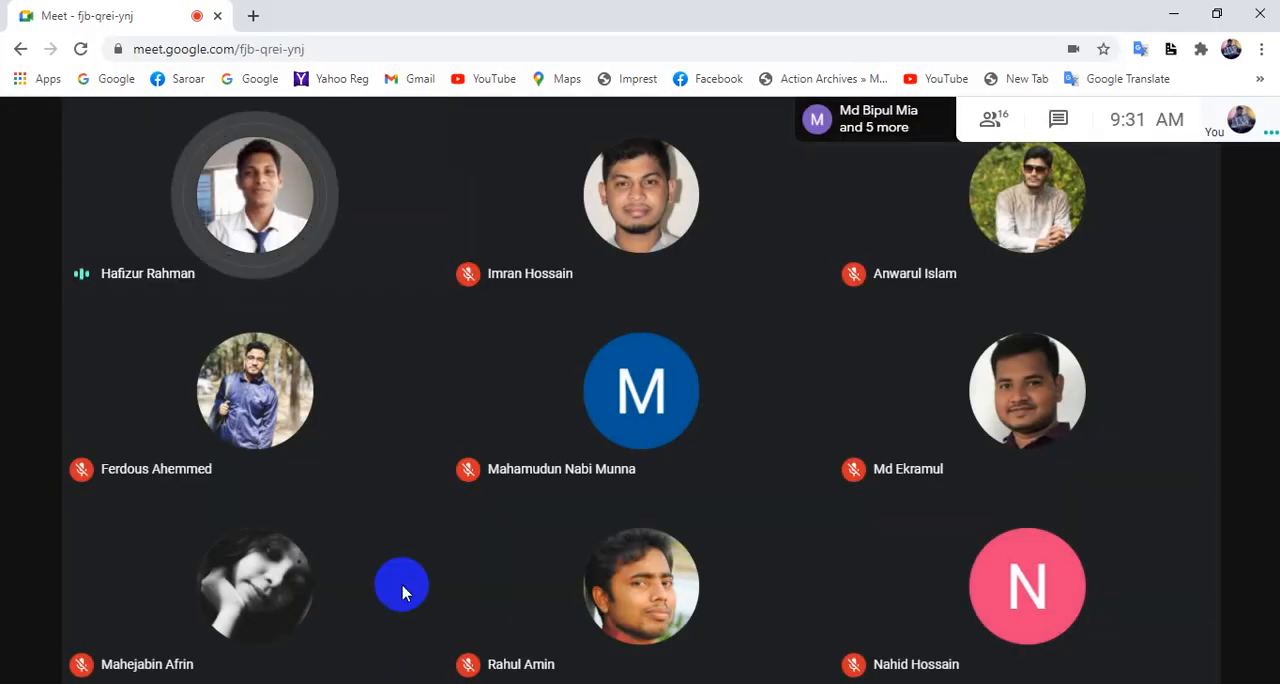
{"action": "left_click", "coordinate": [1148, 632]}
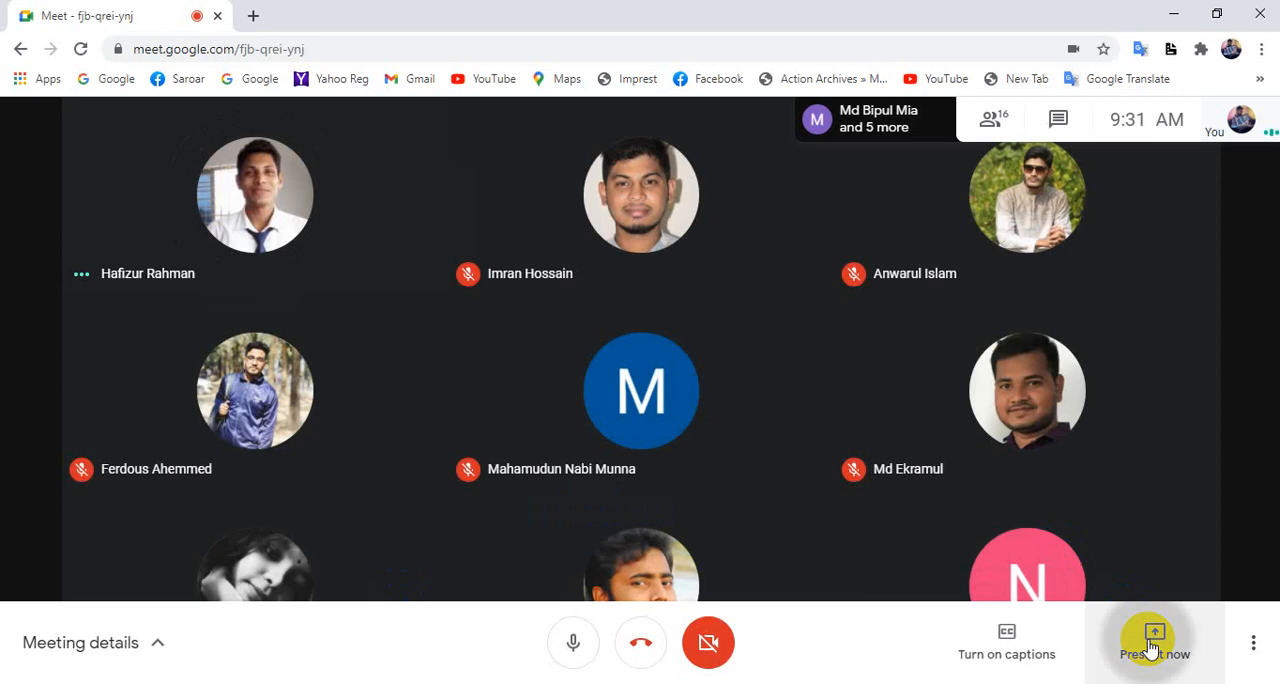
{"action": "left_click", "coordinate": [1111, 510]}
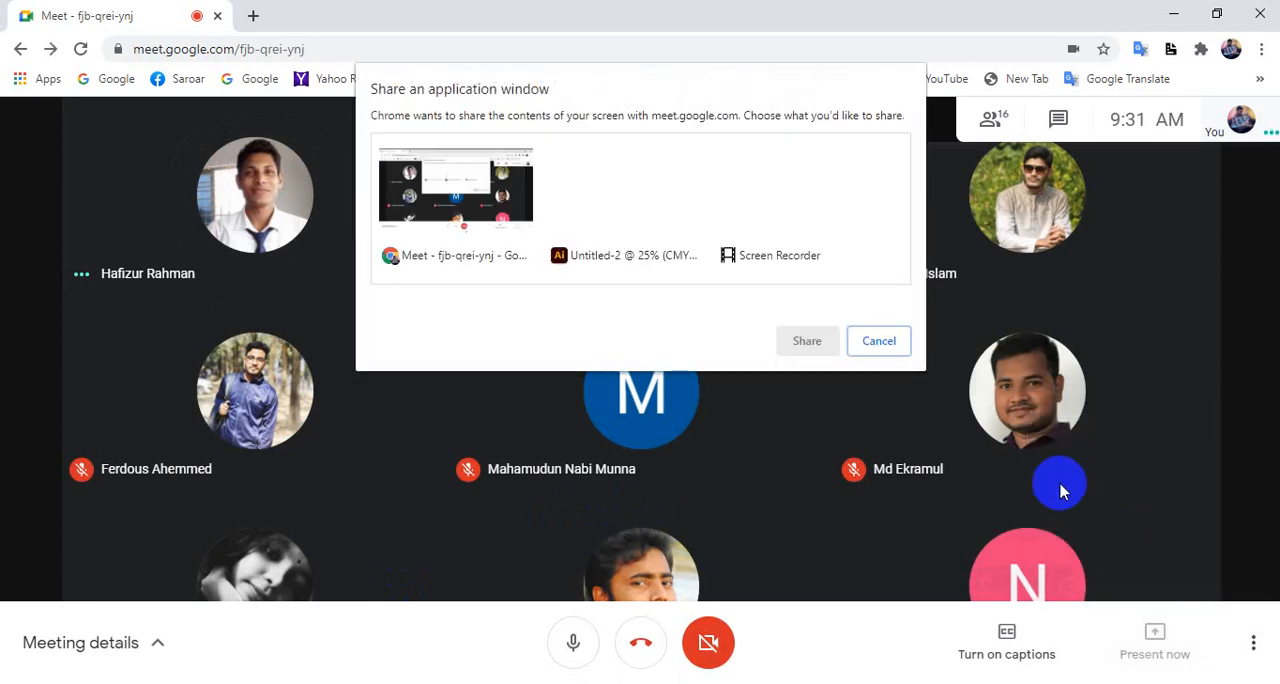
{"action": "left_click", "coordinate": [672, 206]}
{"action": "left_click", "coordinate": [807, 341]}
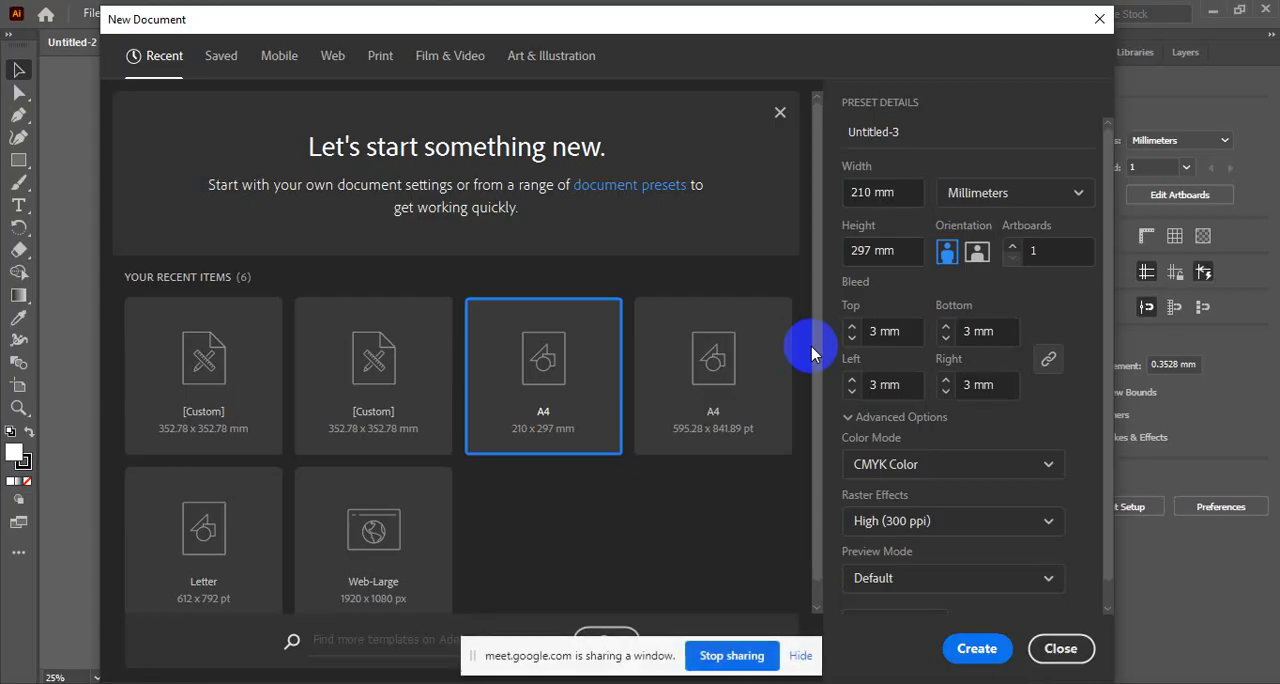
{"action": "left_click", "coordinate": [812, 656]}
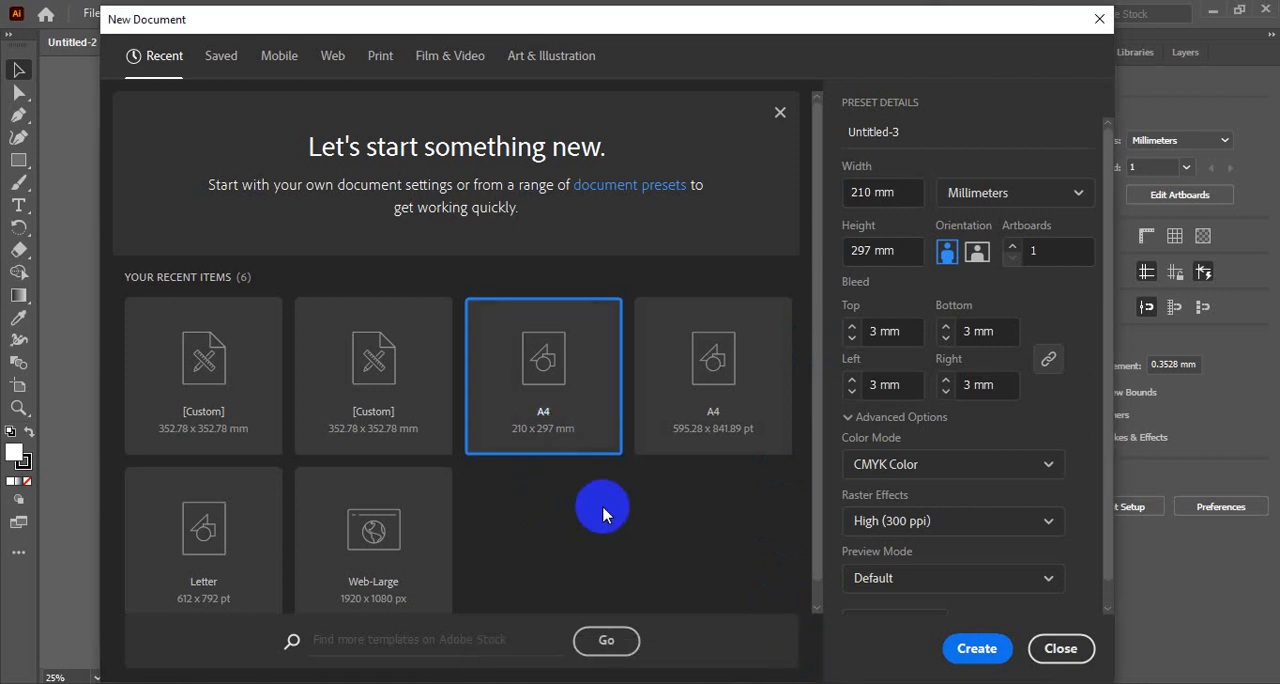
- Close the new document setup without creating the A4 document
{"action": "left_click", "coordinate": [1250, 560]}
{"action": "left_click", "coordinate": [1060, 648]}
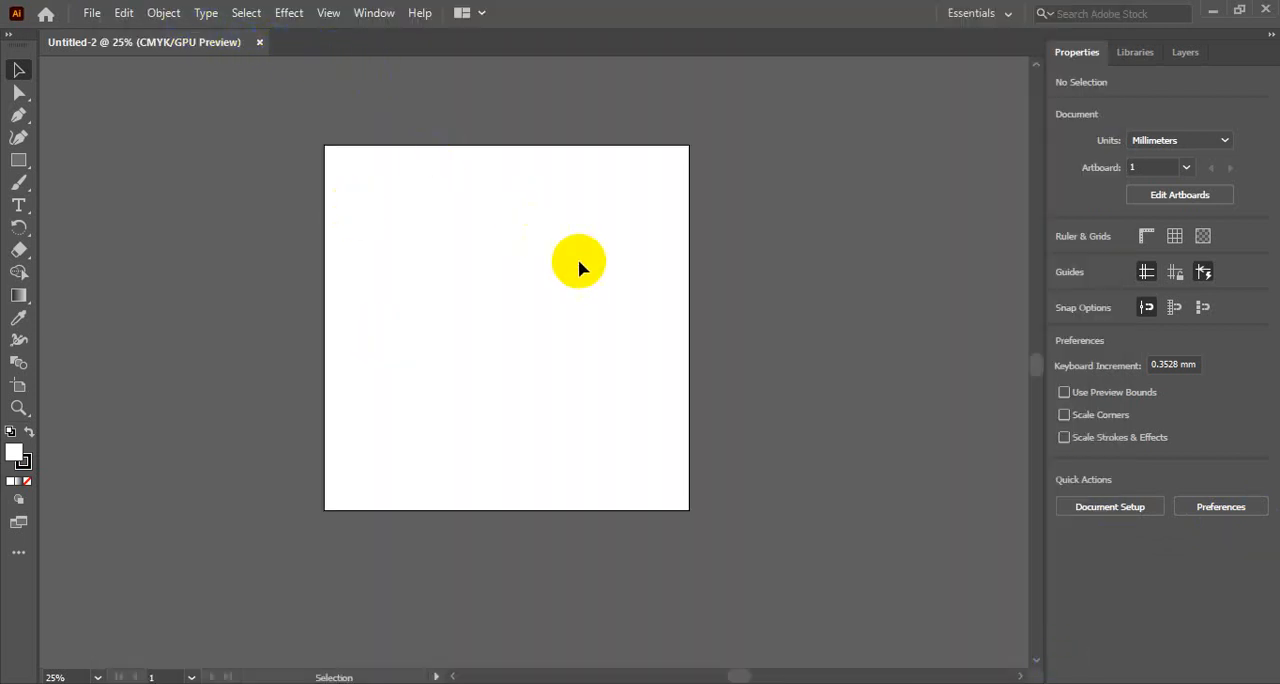
{"action": "left_click_drag", "start_coordinate": [578, 261], "coordinate": [578, 373]}
{"action": "key", "text": "space"}
{"action": "left_click_drag", "start_coordinate": [526, 255], "coordinate": [518, 311]}
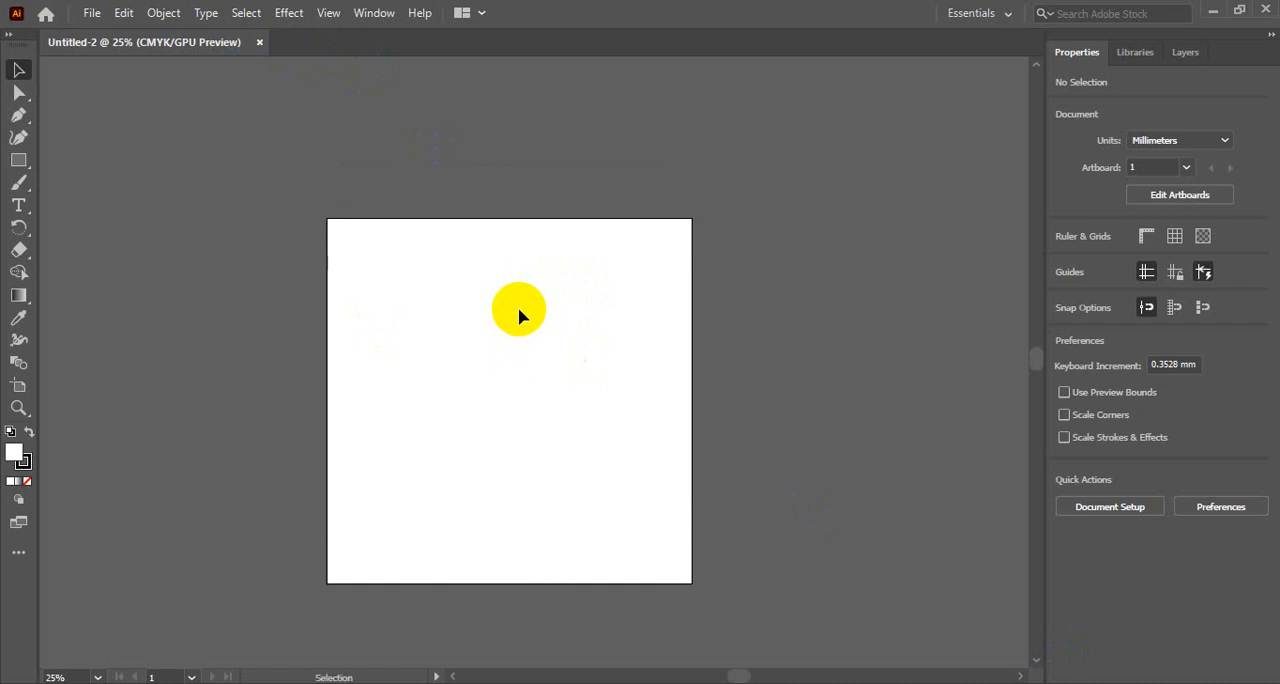
{"action": "key", "text": "ctrl"}
{"action": "key", "text": "ctrl+n"}
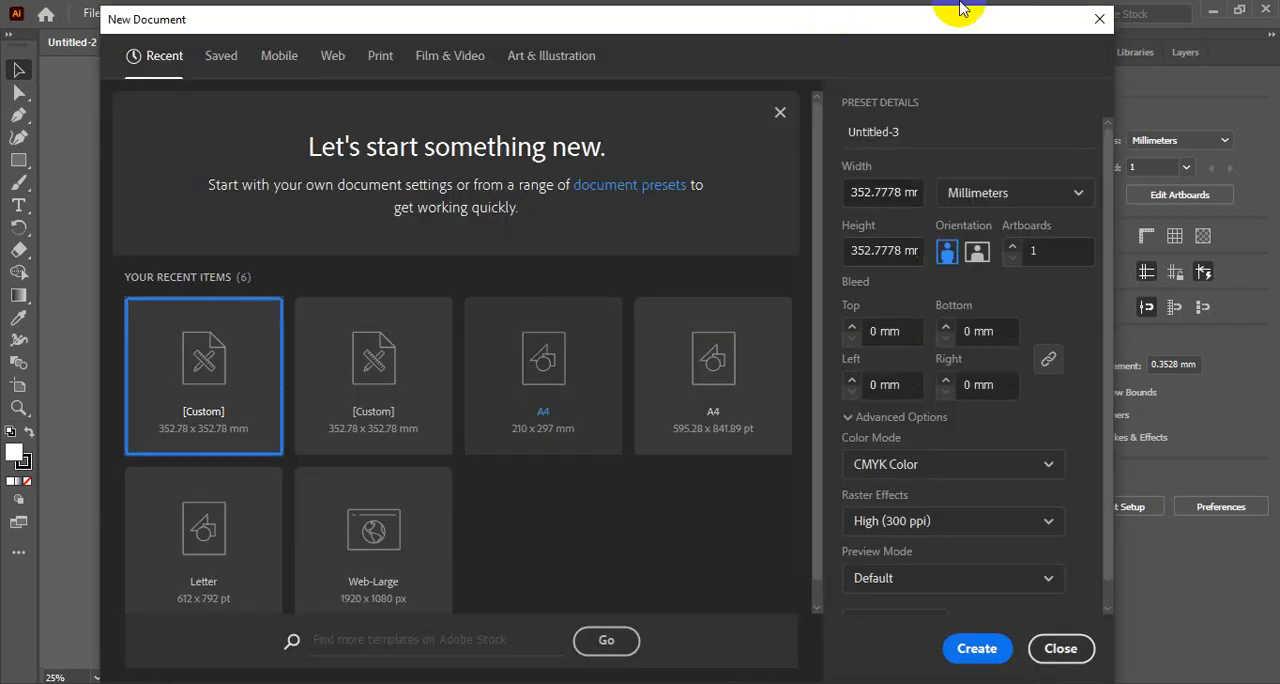
{"action": "left_click", "coordinate": [1091, 24]}
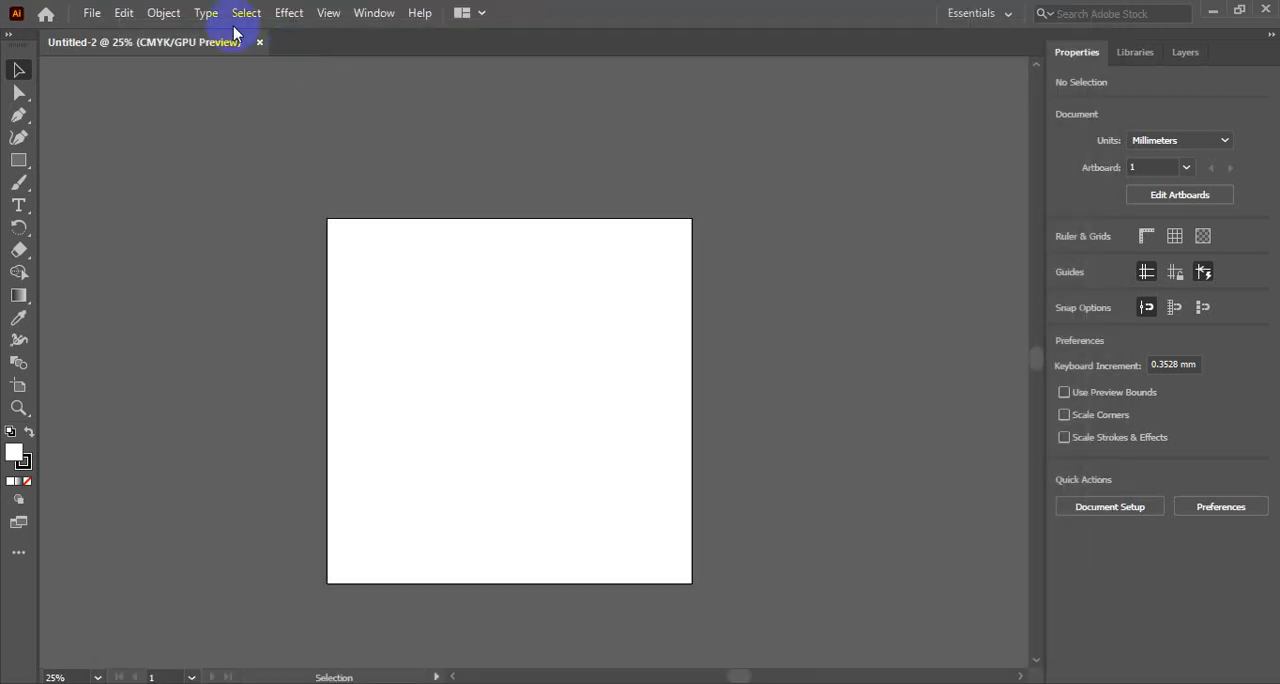
- Start another new document and browse the Recent, Saved, Mobile and Web preset categories
{"action": "left_click", "coordinate": [91, 12]}
{"action": "left_click", "coordinate": [112, 38]}
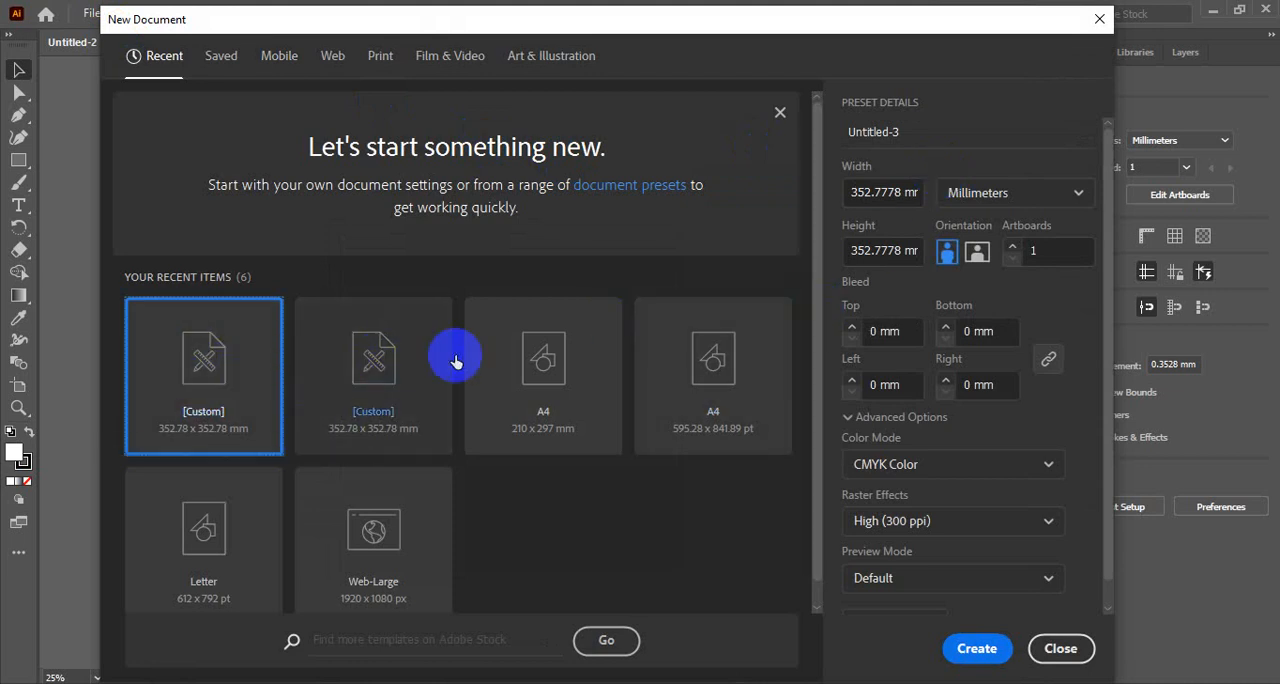
{"action": "left_click", "coordinate": [541, 389]}
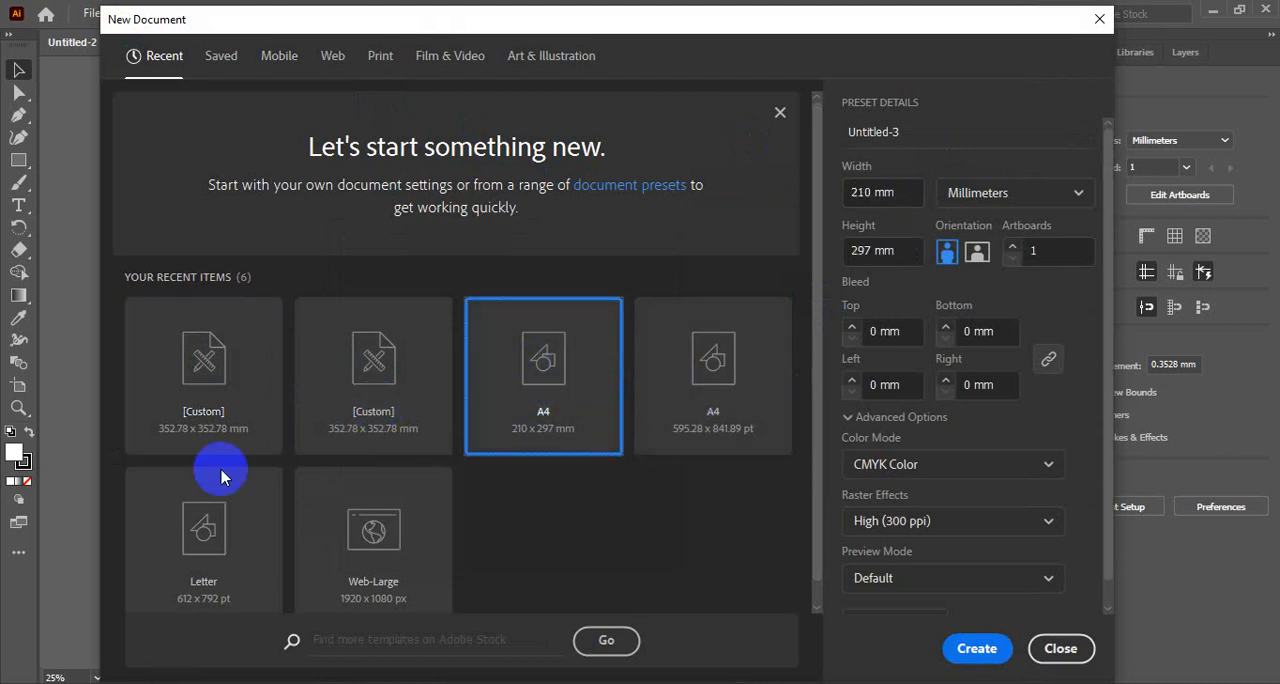
{"action": "scroll", "coordinate": [357, 515], "scroll_direction": "down", "scroll_amount": 1}
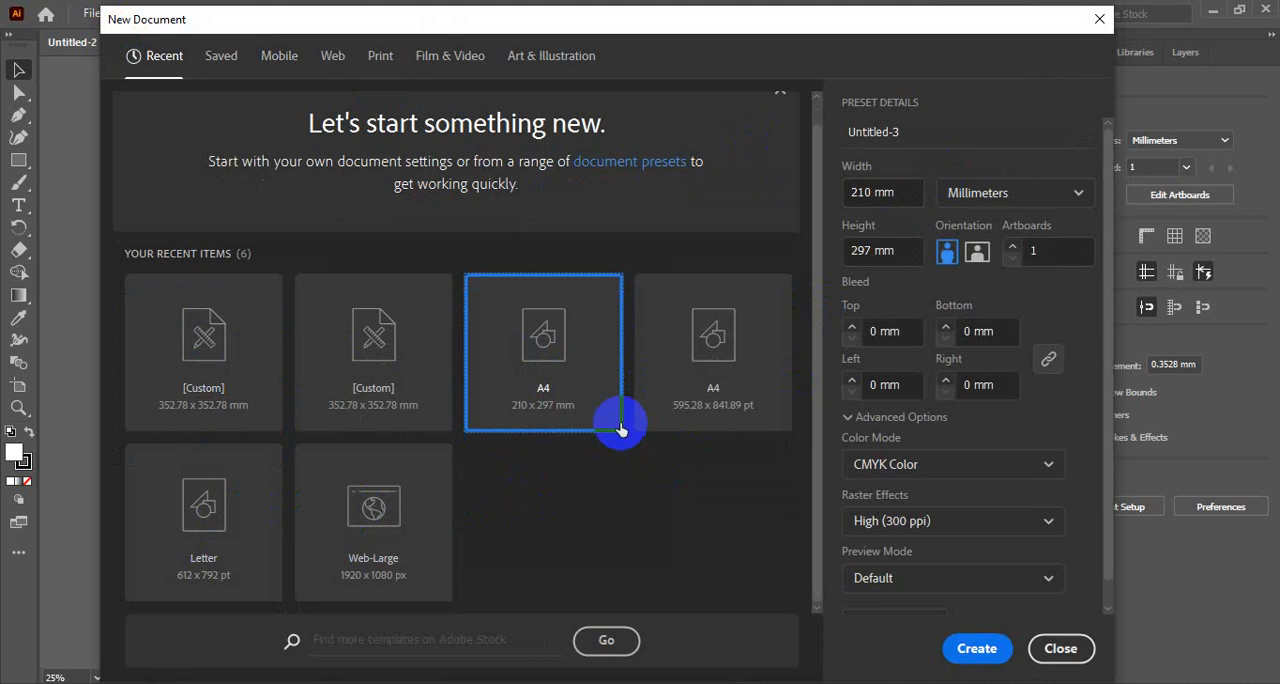
{"action": "left_click", "coordinate": [221, 56]}
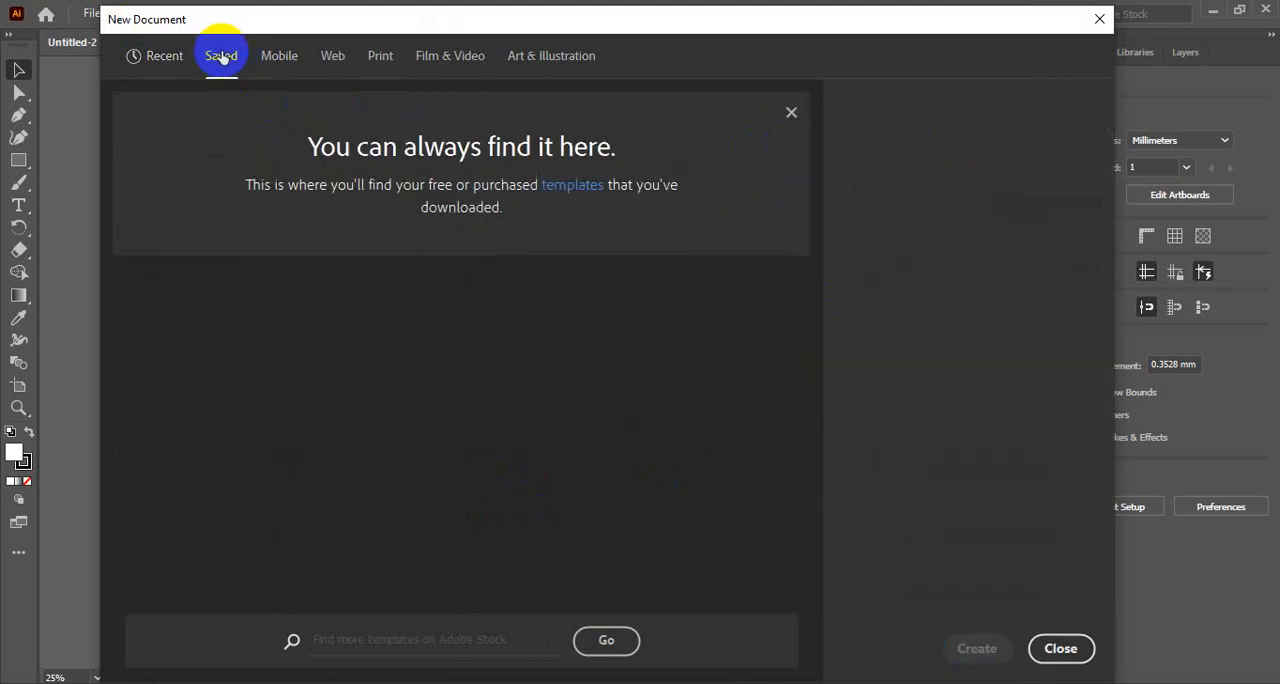
{"action": "left_click", "coordinate": [270, 62]}
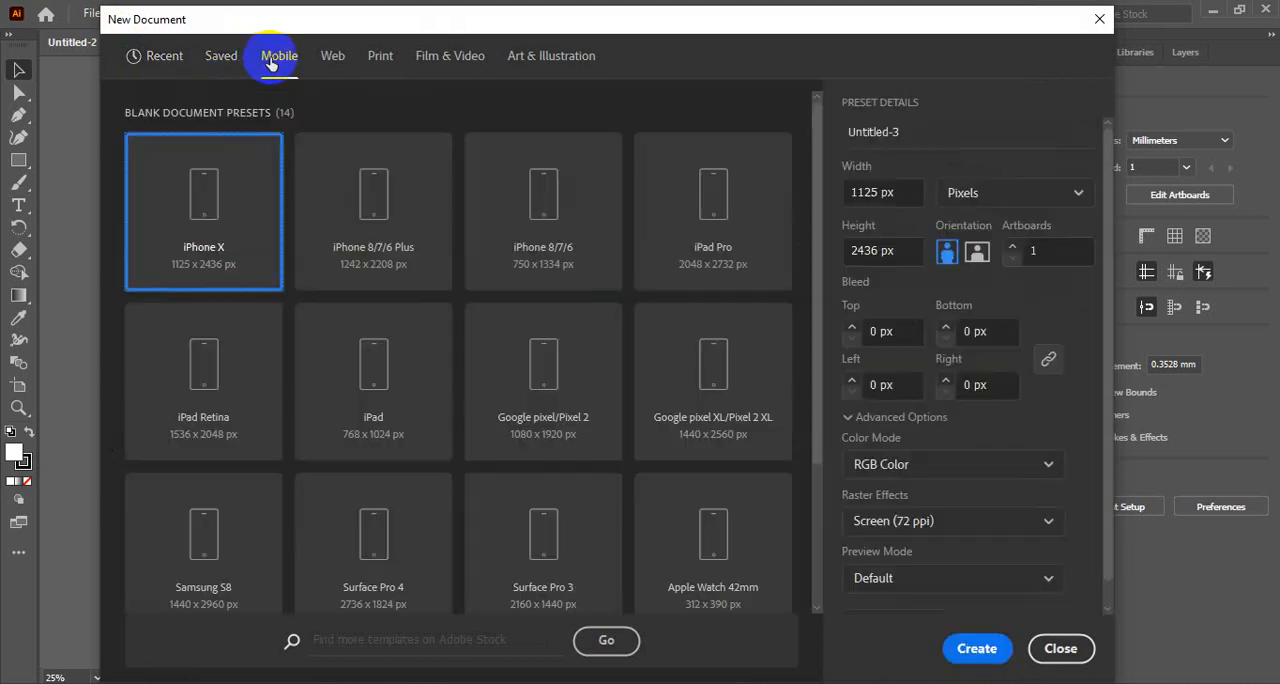
{"action": "left_click", "coordinate": [332, 56]}
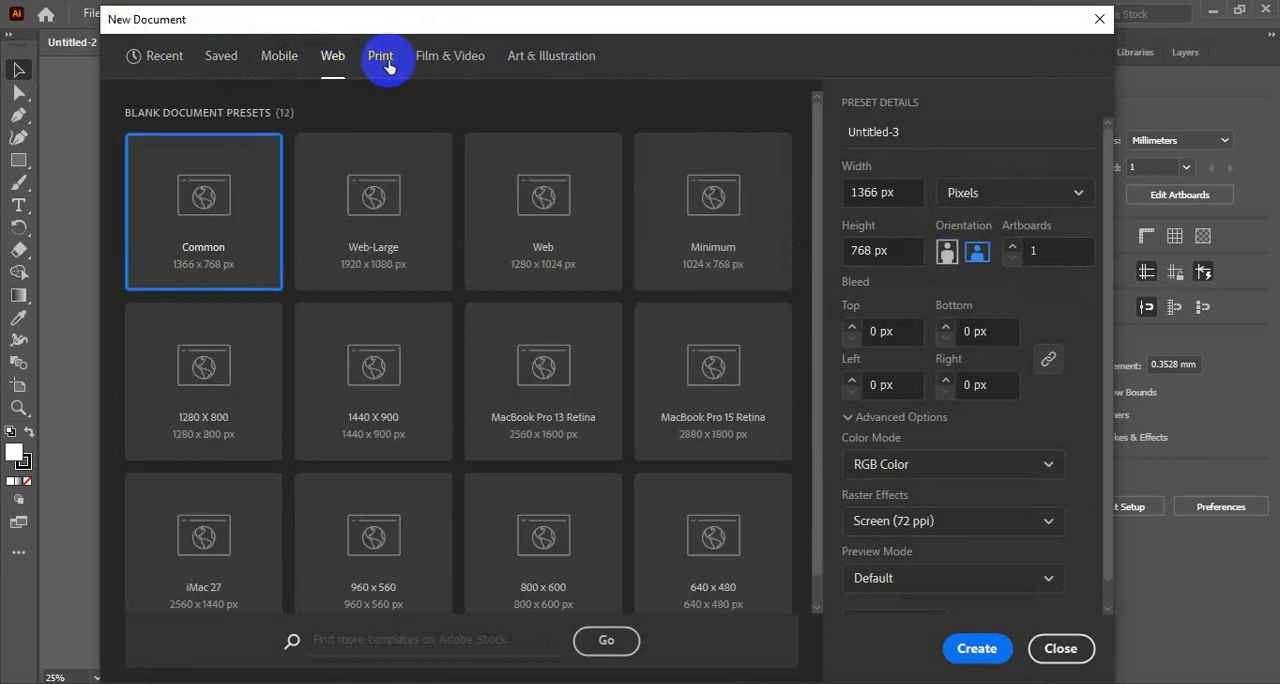
- Choose the A4 preset from the Print presets and switch its units to millimeters
{"action": "left_click", "coordinate": [381, 60]}
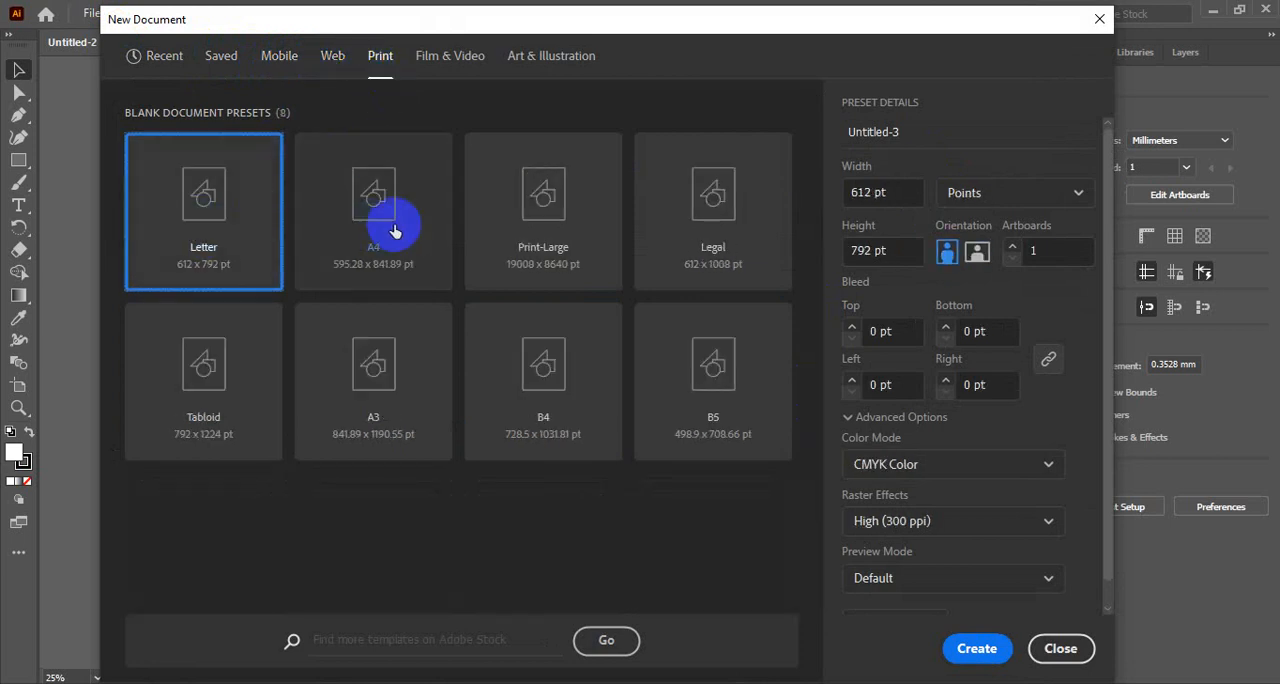
{"action": "left_click", "coordinate": [357, 192]}
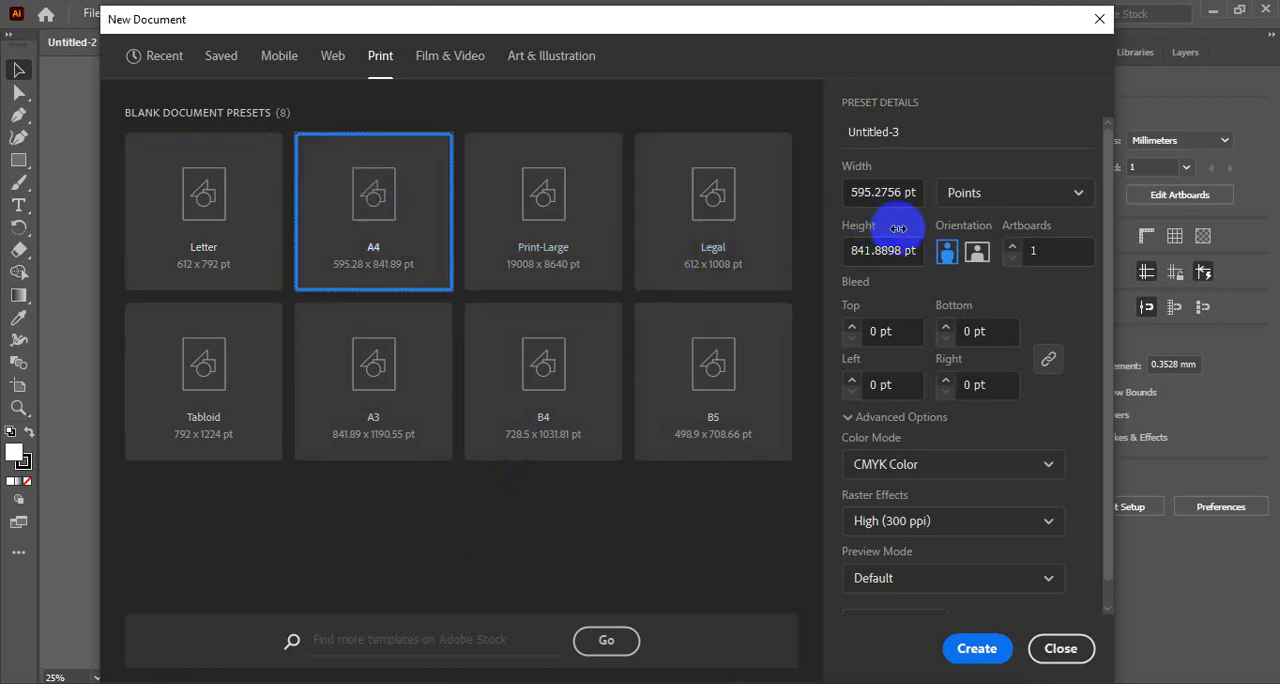
{"action": "left_click", "coordinate": [1004, 197]}
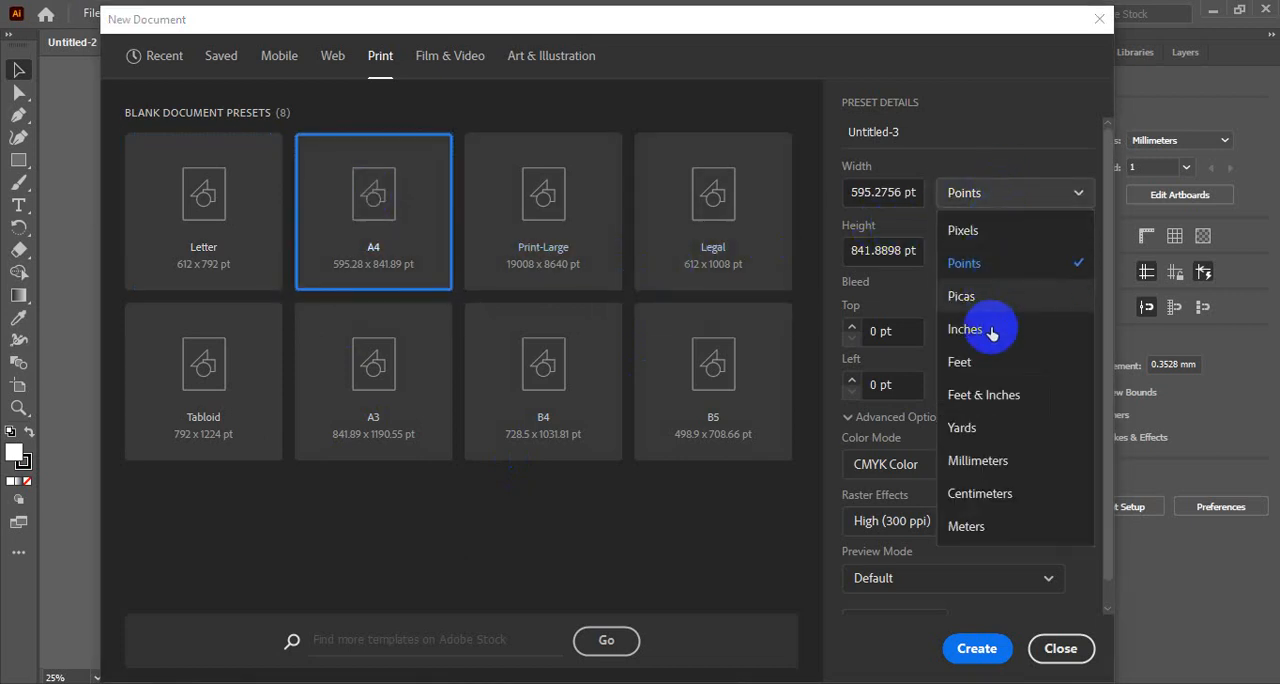
{"action": "left_click", "coordinate": [990, 462]}
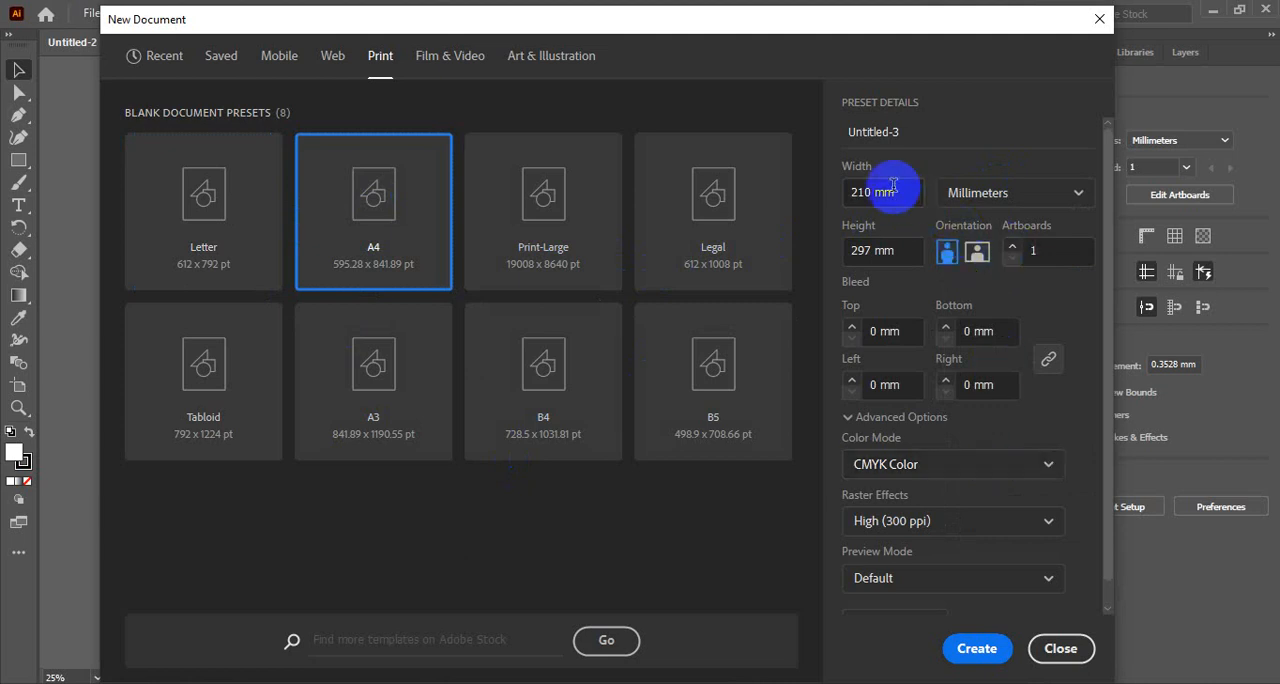
- Set the document's bleed to 3 mm on all four sides
{"action": "double_click", "coordinate": [875, 332]}
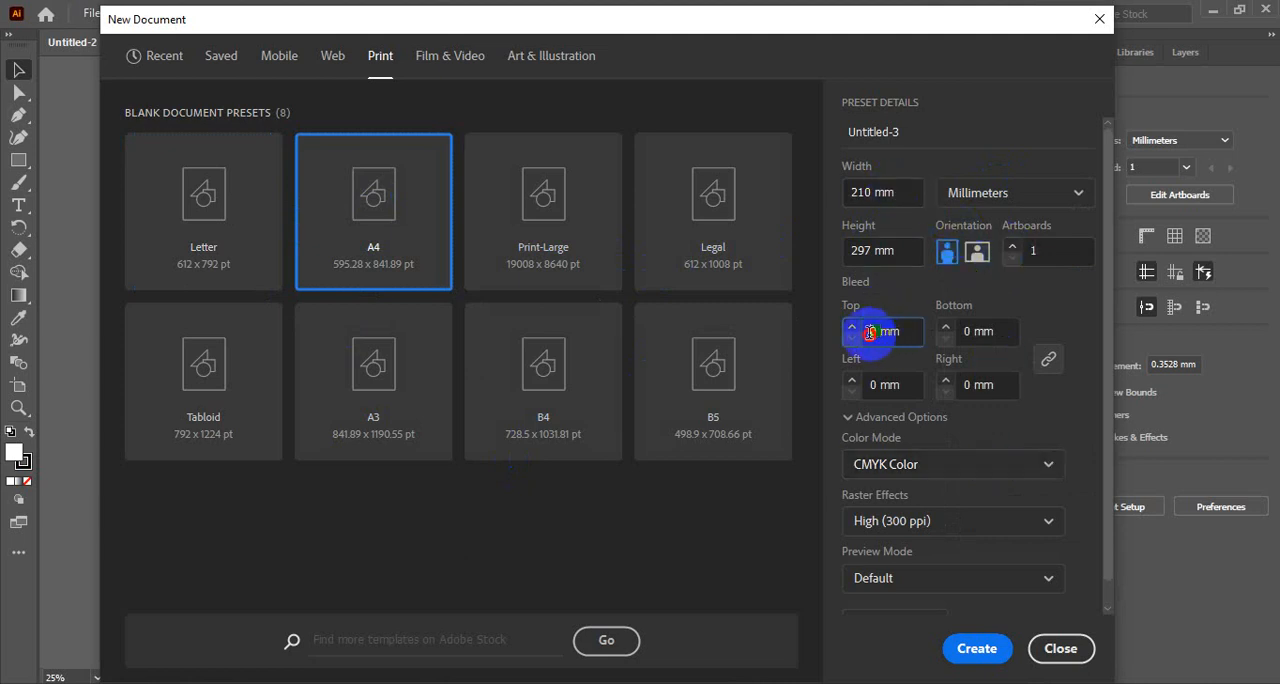
{"action": "left_click", "coordinate": [877, 335]}
{"action": "left_click_drag", "start_coordinate": [876, 331], "coordinate": [858, 338]}
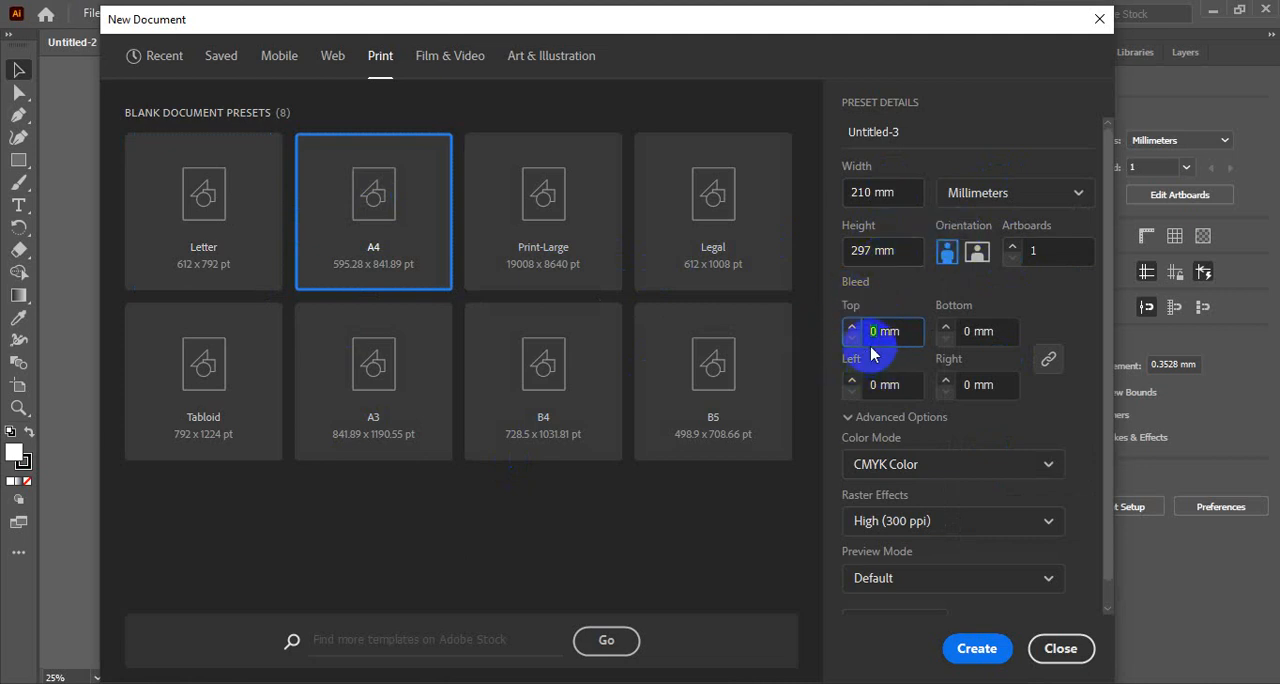
{"action": "type", "text": "3"}
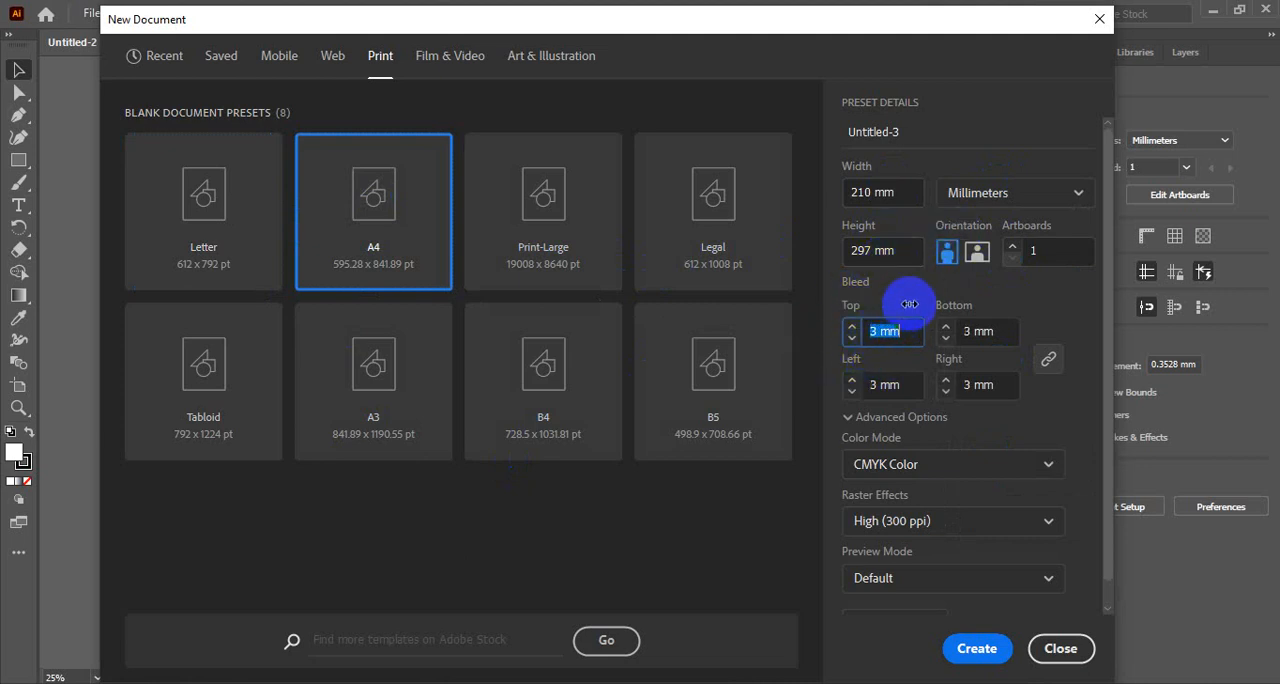
{"action": "left_click", "coordinate": [910, 295]}
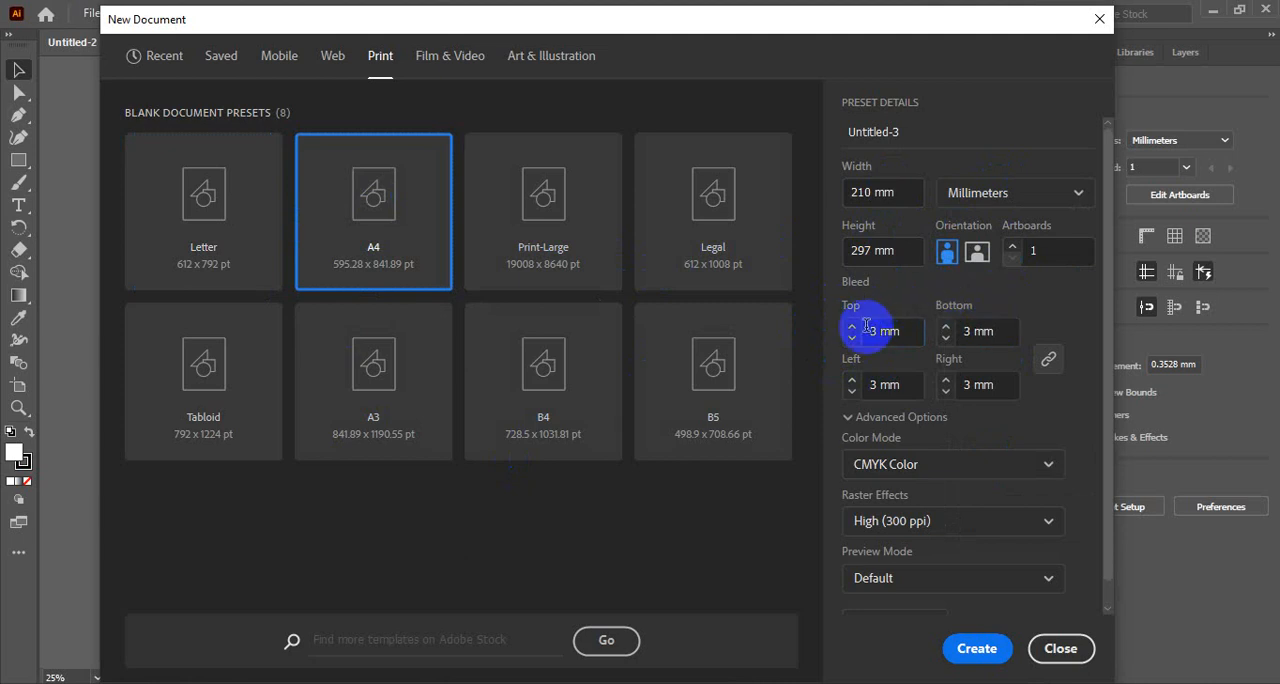
- Unlink and relink the four bleed values, and review the advanced color, raster and preview options
{"action": "left_click", "coordinate": [1051, 361]}
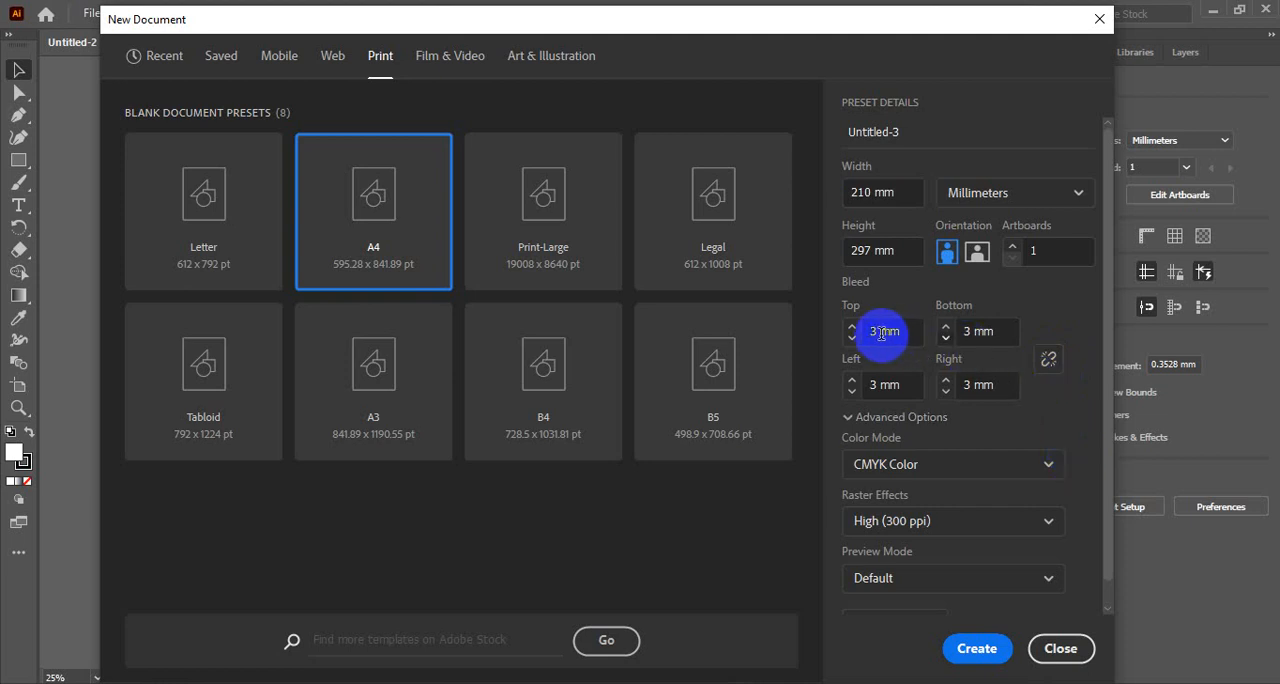
{"action": "left_click", "coordinate": [1048, 360]}
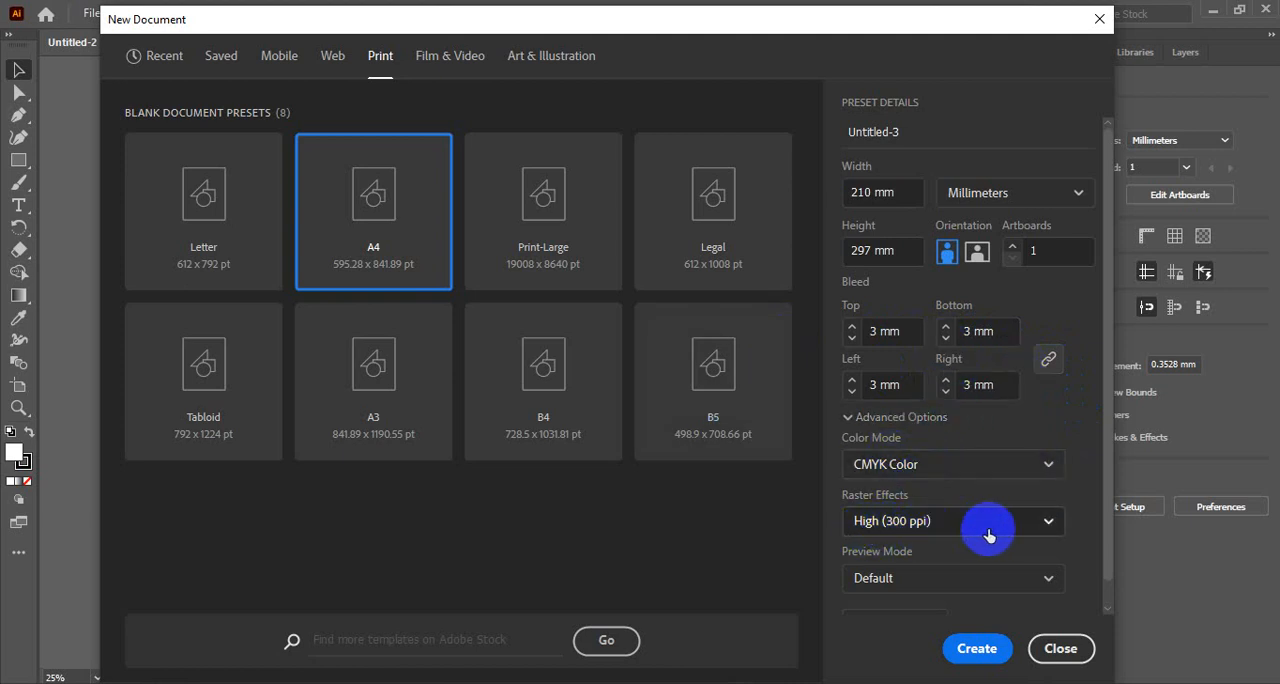
{"action": "scroll", "coordinate": [955, 517], "scroll_direction": "down", "scroll_amount": 1}
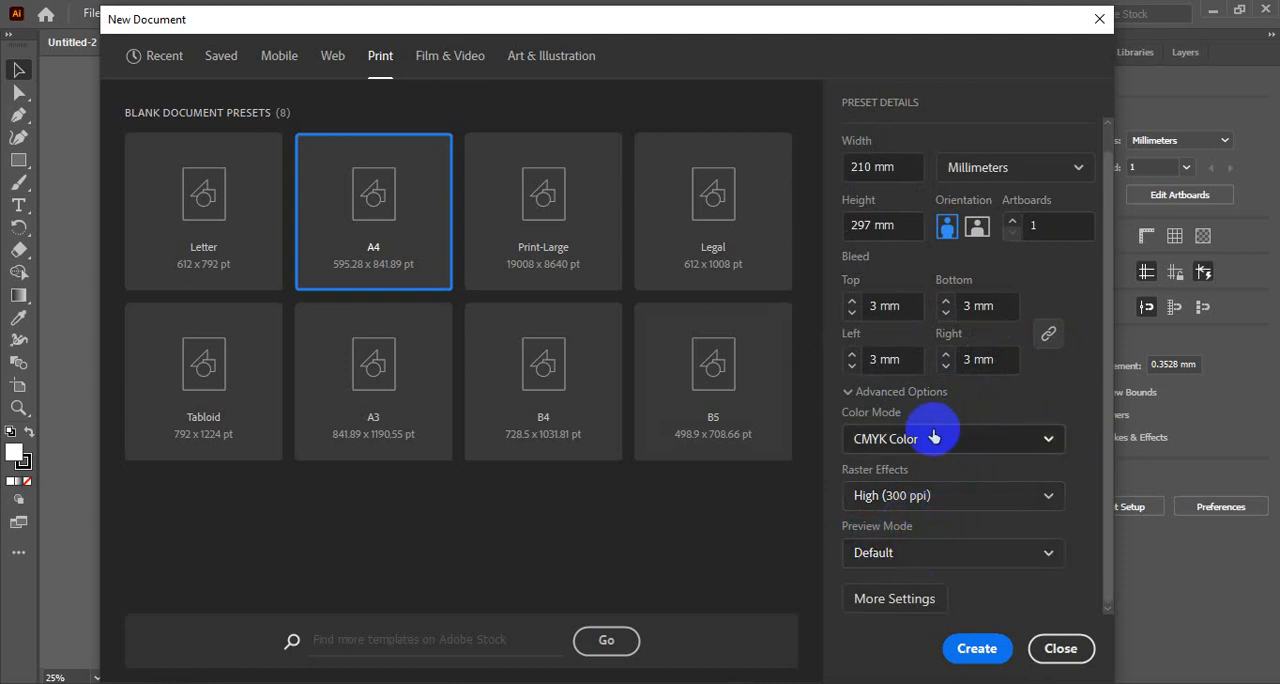
{"action": "scroll", "coordinate": [943, 429], "scroll_direction": "up", "scroll_amount": 1}
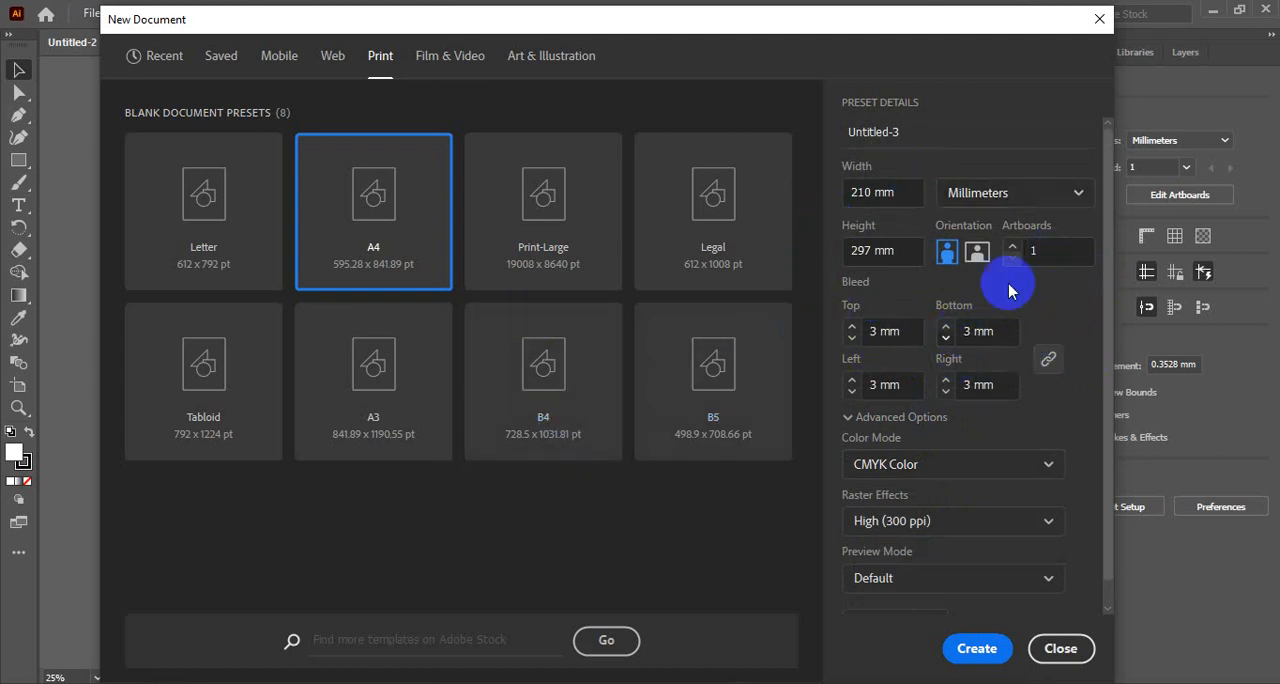
- Set the number of artboards to 2 and create the document
{"action": "double_click", "coordinate": [1030, 251]}
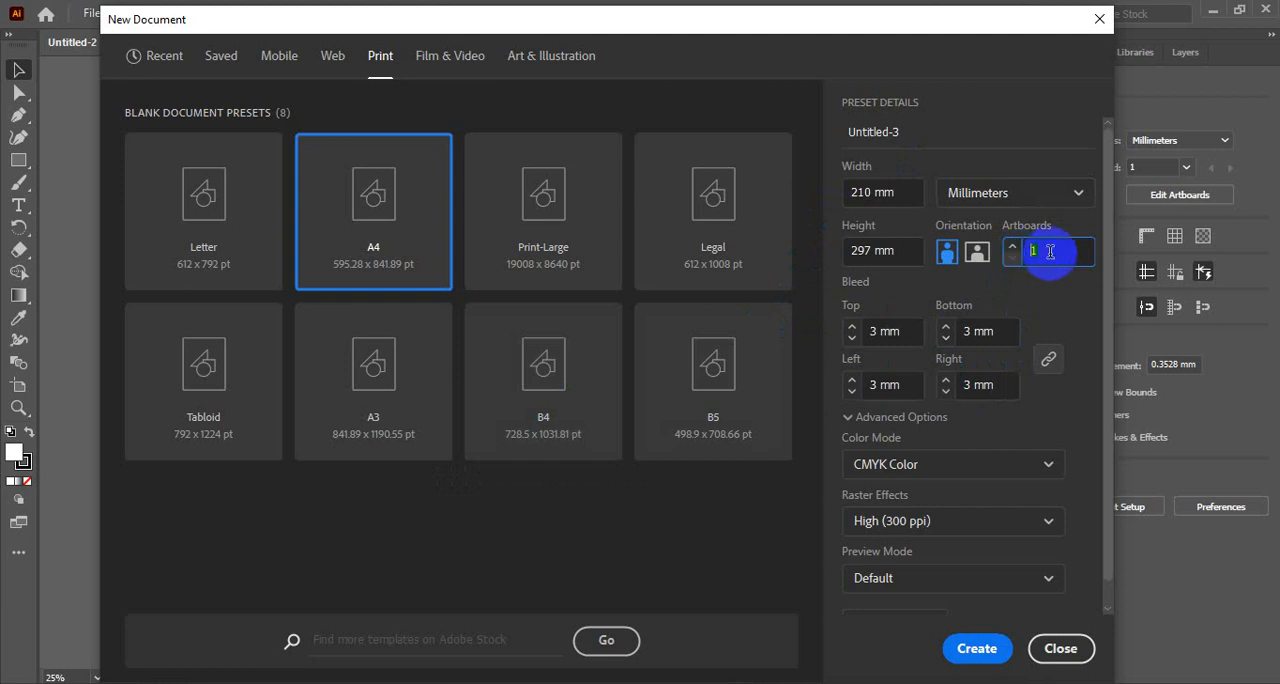
{"action": "type", "text": "2"}
{"action": "left_click", "coordinate": [977, 649]}
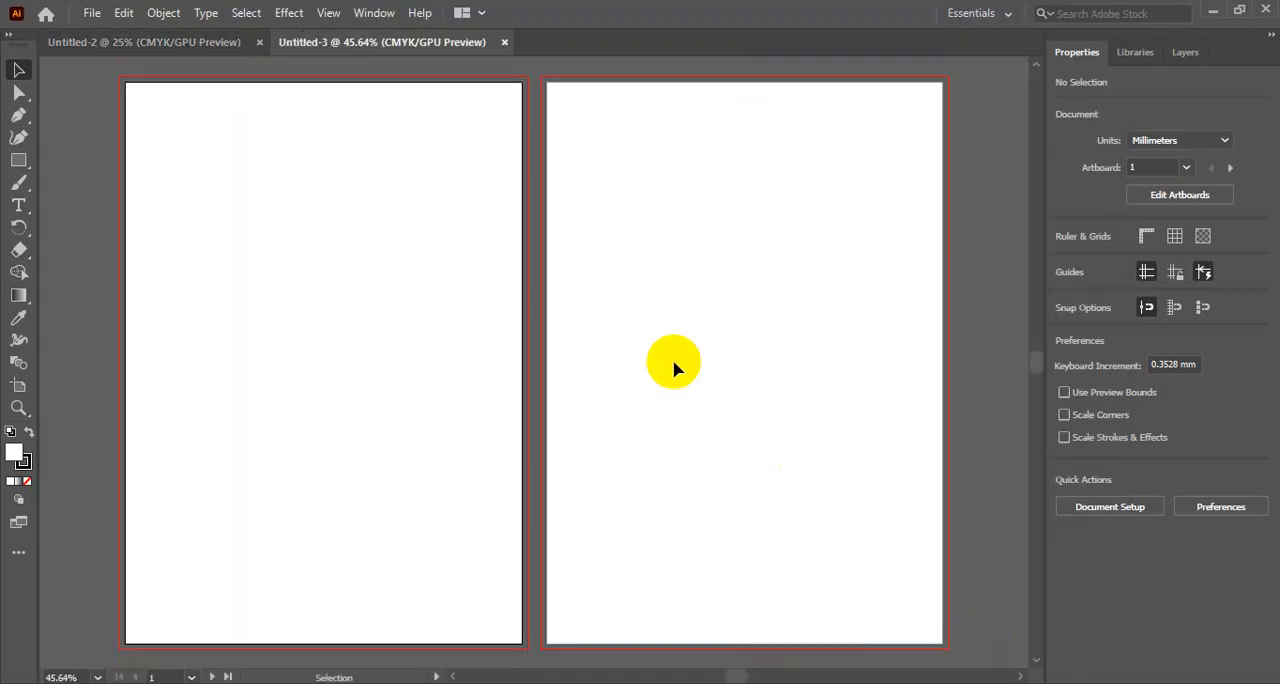
- Center both artboards in view and alternate the active artboard between the first and second pages
{"action": "left_click", "coordinate": [664, 297], "text": "ctrl+alt"}
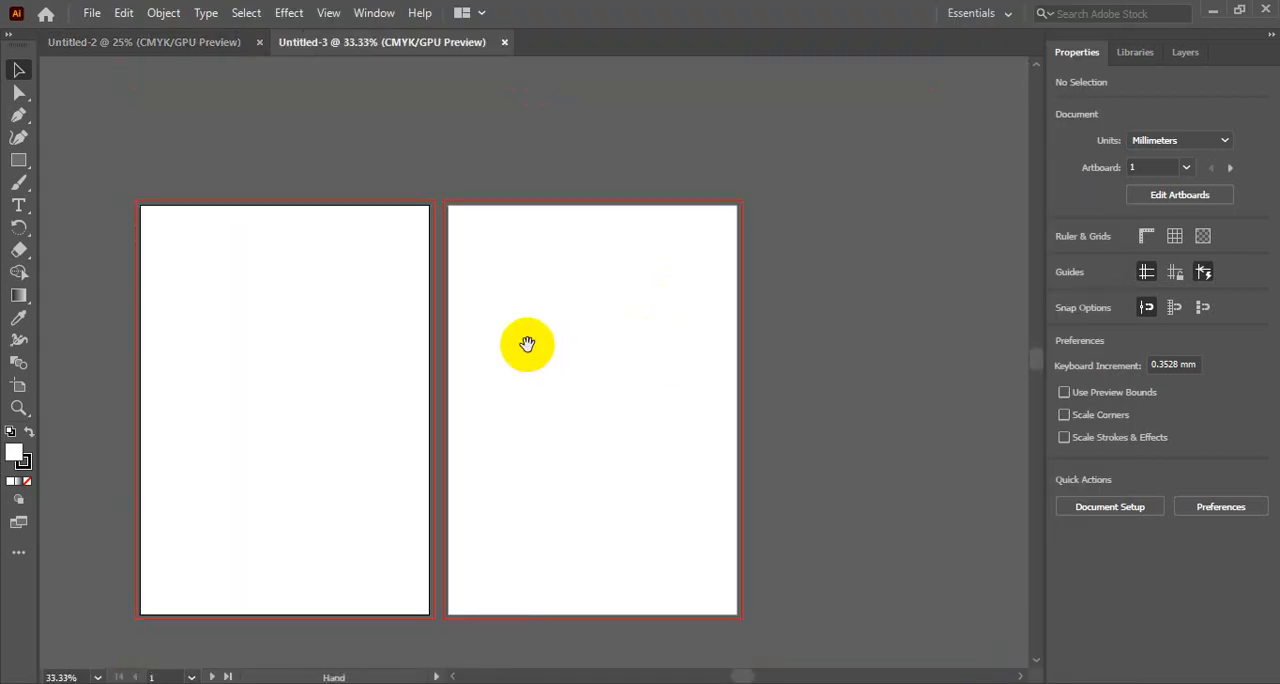
{"action": "left_click_drag", "start_coordinate": [527, 344], "coordinate": [660, 260]}
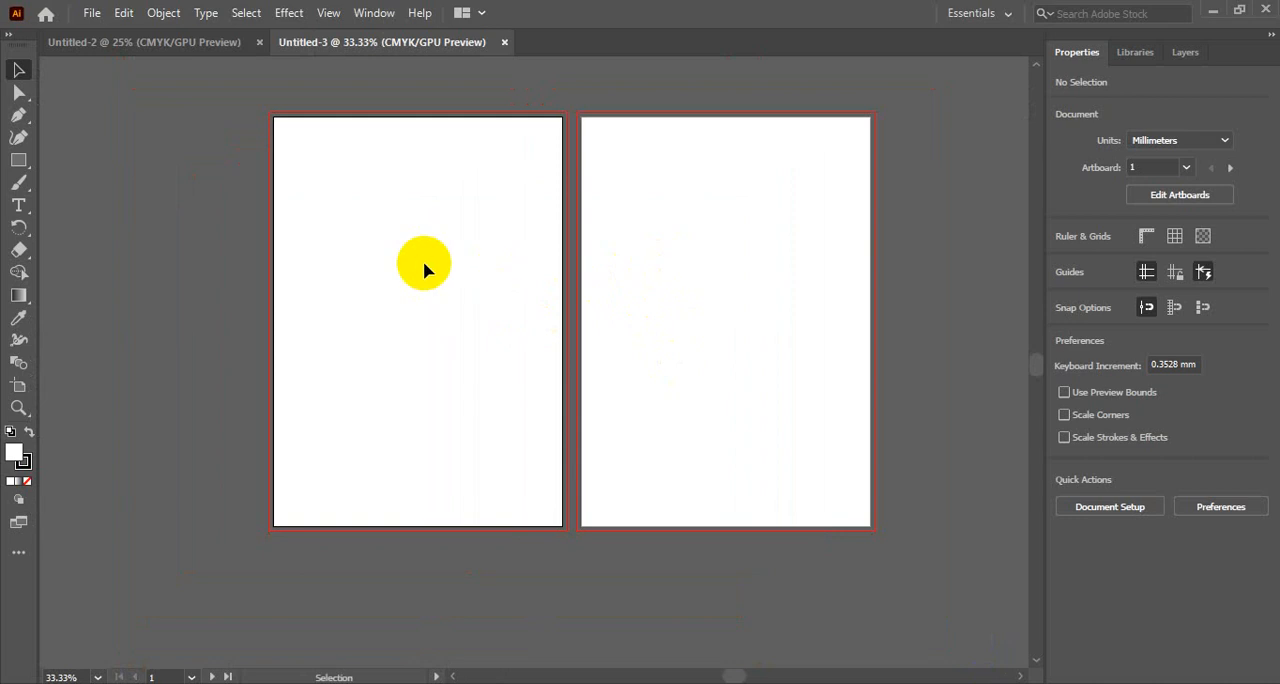
{"action": "left_click", "coordinate": [830, 273]}
{"action": "left_click", "coordinate": [429, 306]}
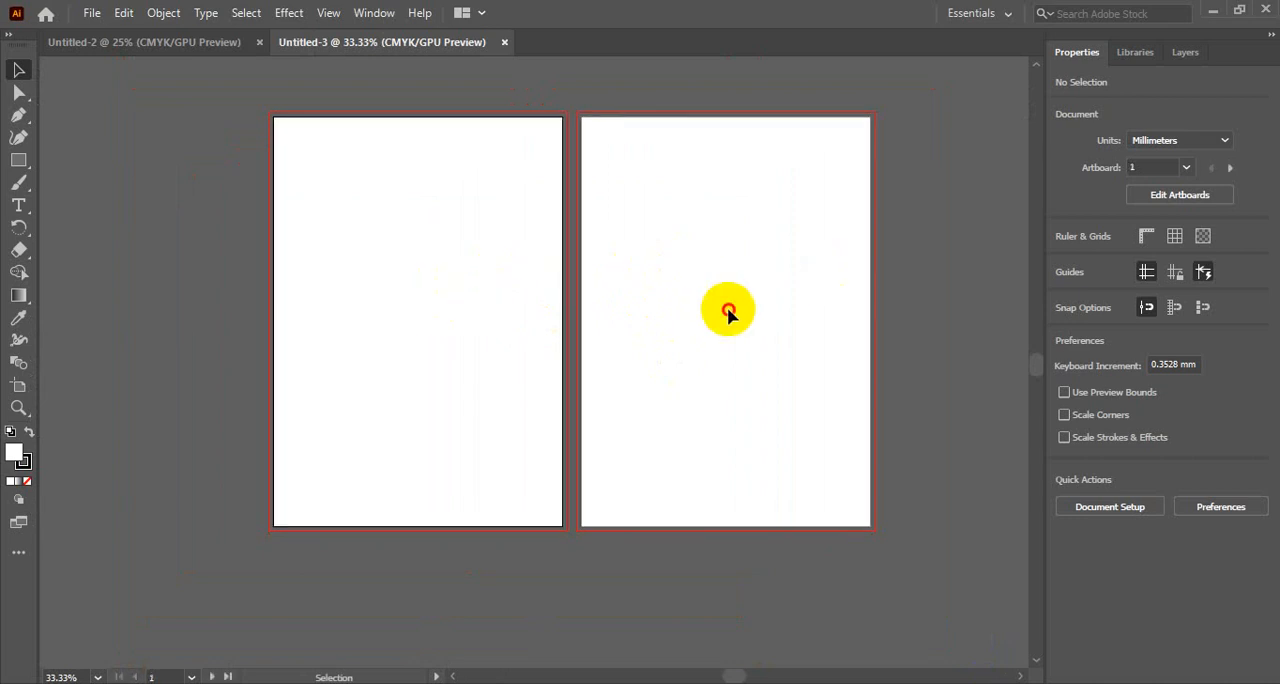
{"action": "left_click", "coordinate": [729, 306]}
{"action": "left_click", "coordinate": [433, 297]}
{"action": "left_click", "coordinate": [702, 282]}
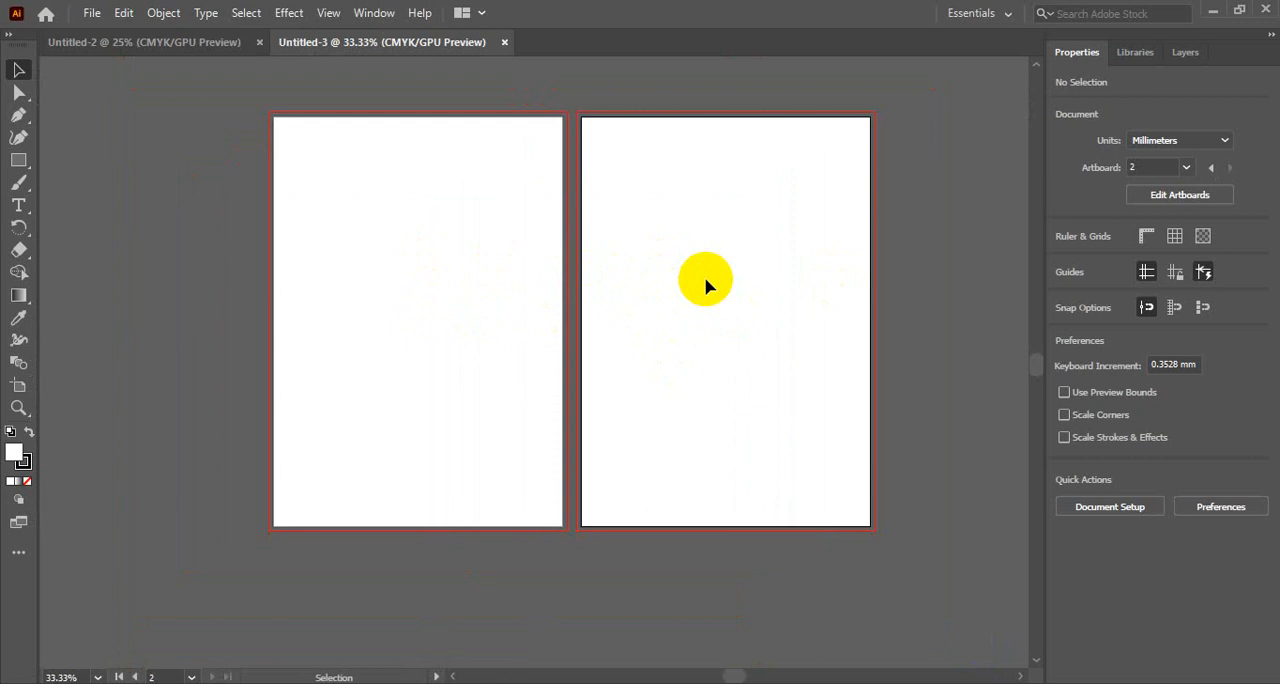
{"action": "left_click", "coordinate": [475, 248]}
{"action": "left_click", "coordinate": [730, 287]}
{"action": "left_click", "coordinate": [450, 226]}
{"action": "left_click", "coordinate": [713, 227]}
{"action": "left_click", "coordinate": [503, 270]}
{"action": "left_click", "coordinate": [641, 257]}
{"action": "left_click", "coordinate": [523, 269]}
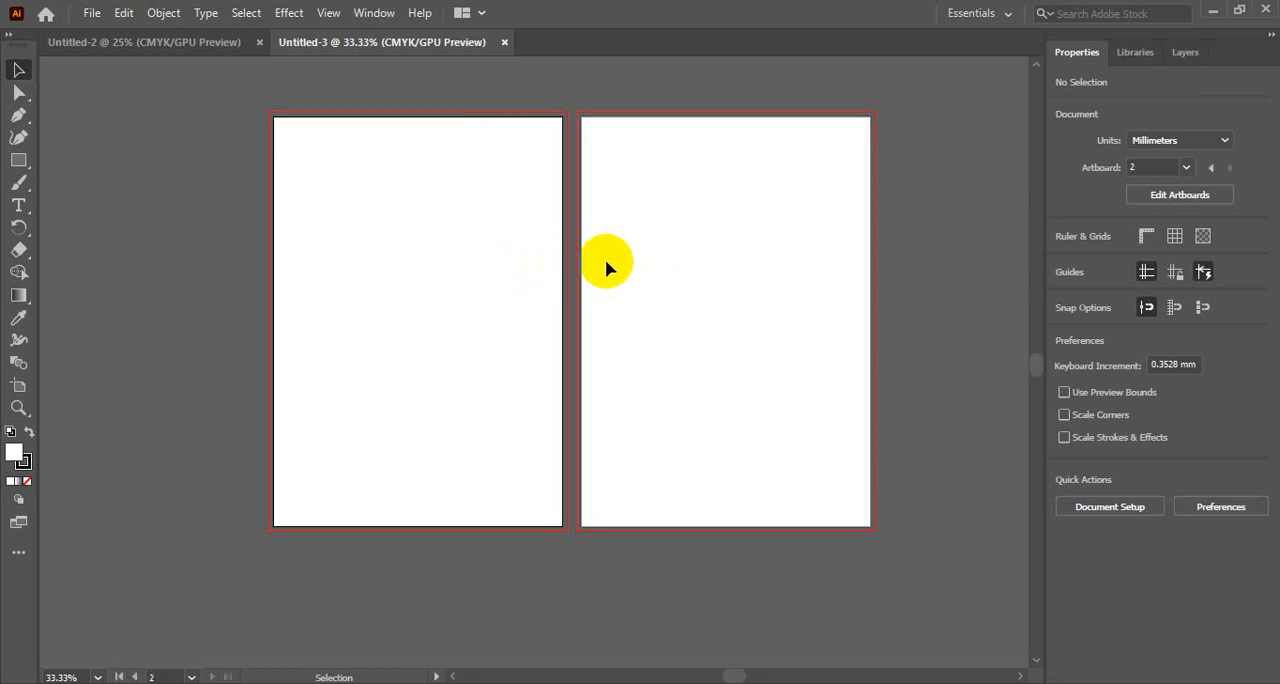
{"action": "left_click", "coordinate": [605, 259]}
{"action": "left_click", "coordinate": [421, 240]}
{"action": "left_click", "coordinate": [721, 271]}
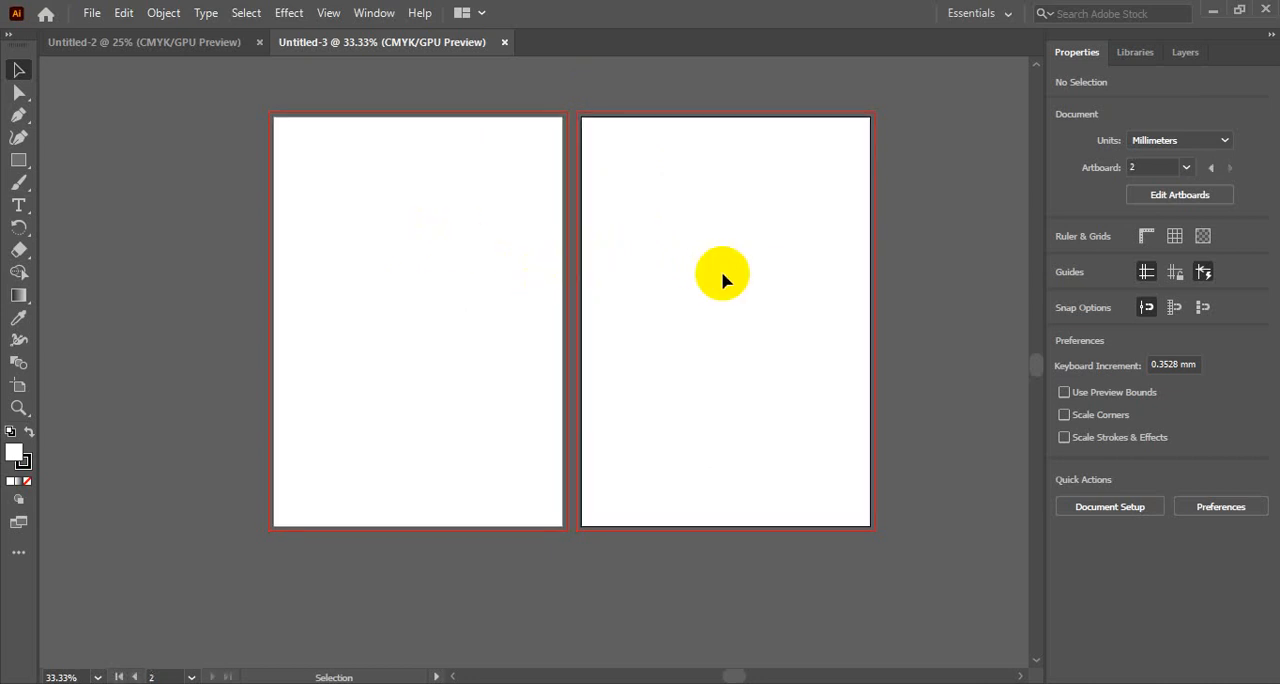
{"action": "left_click", "coordinate": [505, 283]}
{"action": "left_click", "coordinate": [665, 266]}
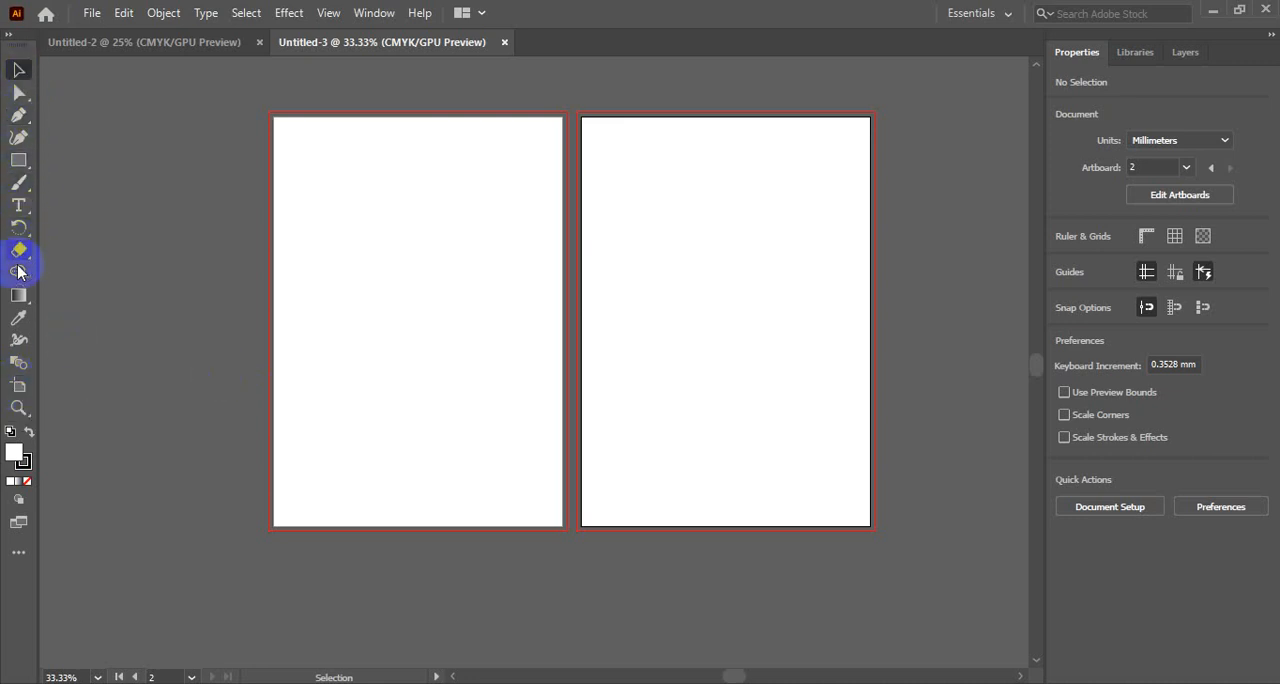
- Delete Artboard 2 with the Artboard tool and return to the Selection tool
{"action": "left_click", "coordinate": [20, 388]}
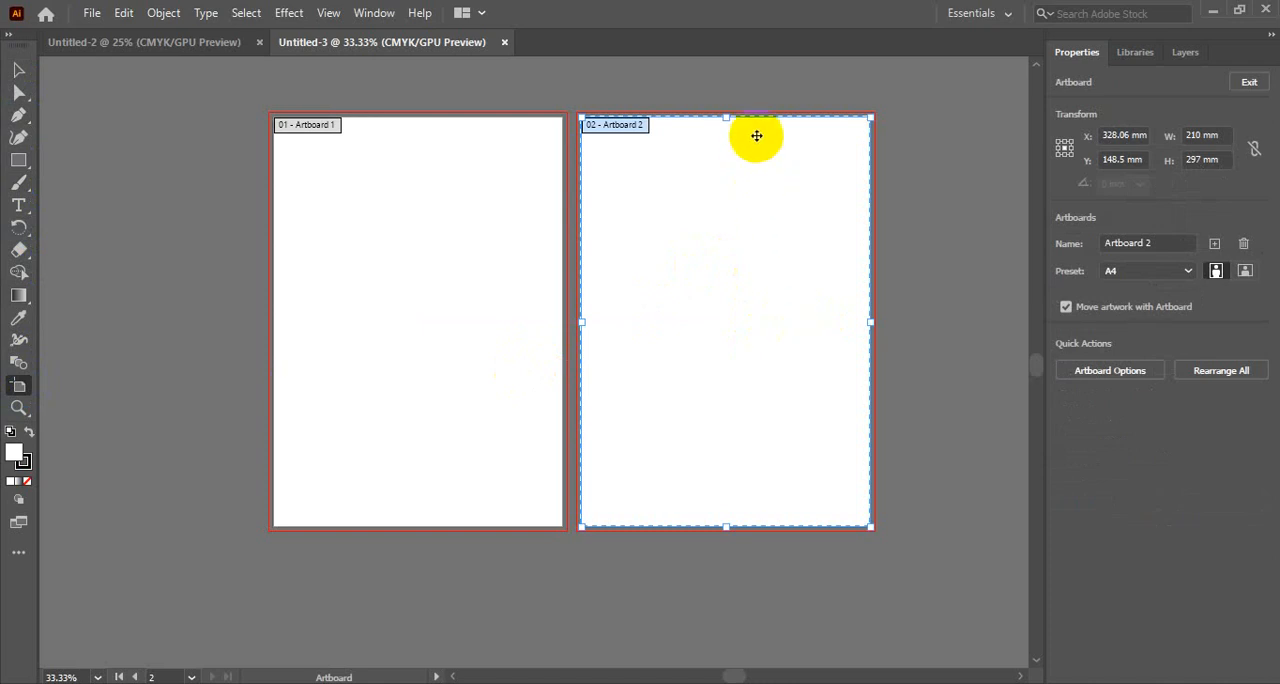
{"action": "key", "text": "Delete"}
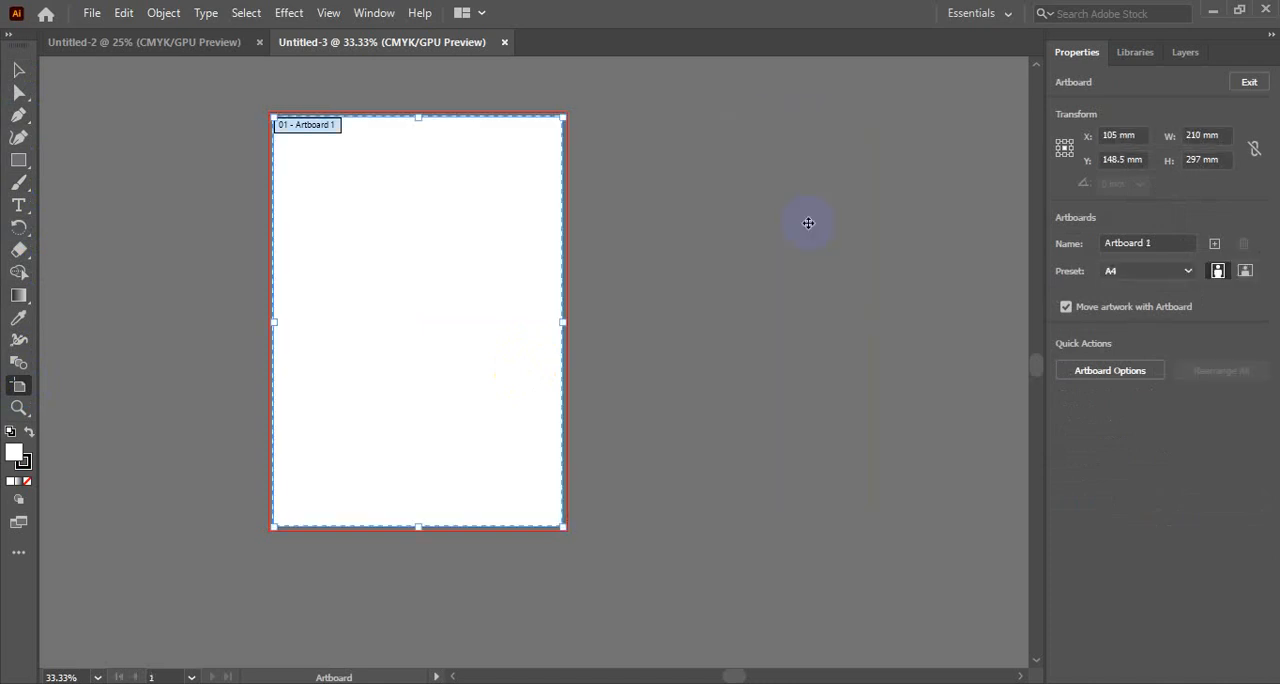
{"action": "left_click", "coordinate": [19, 72]}
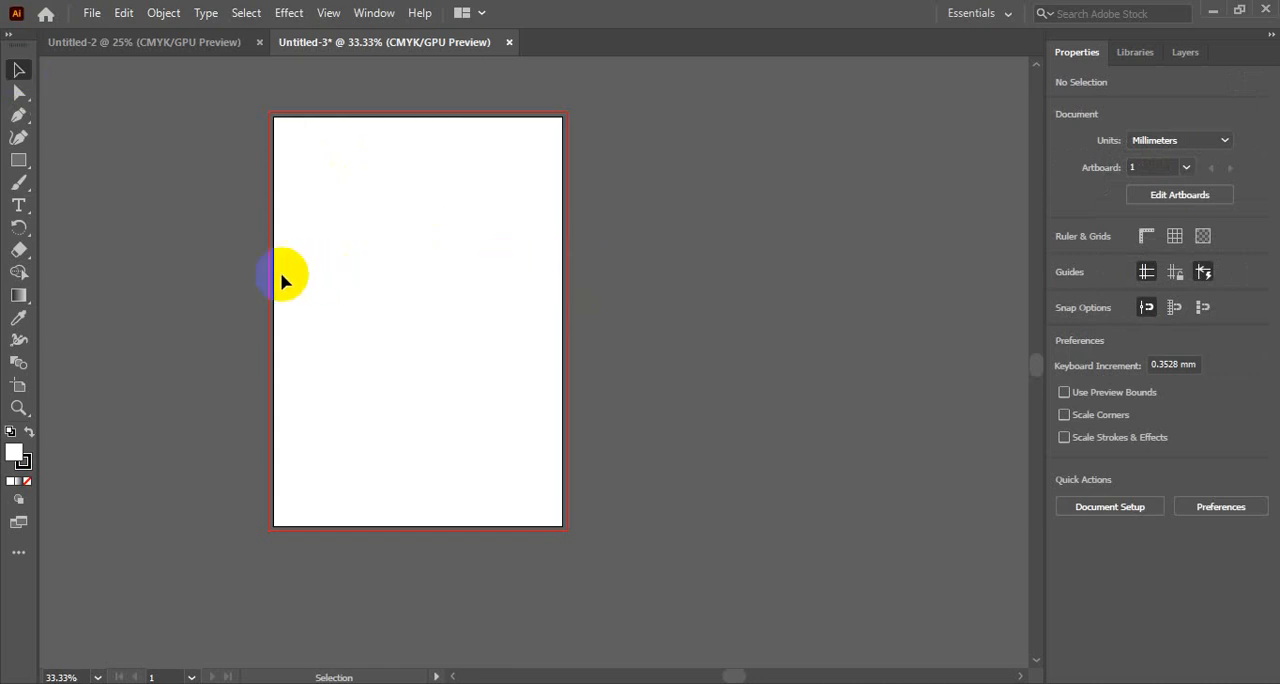
- Duplicate Artboard 1 twice with the Artboard tool, placing the copies in a row to its right, and leave artboard editing
{"action": "left_click", "coordinate": [19, 385]}
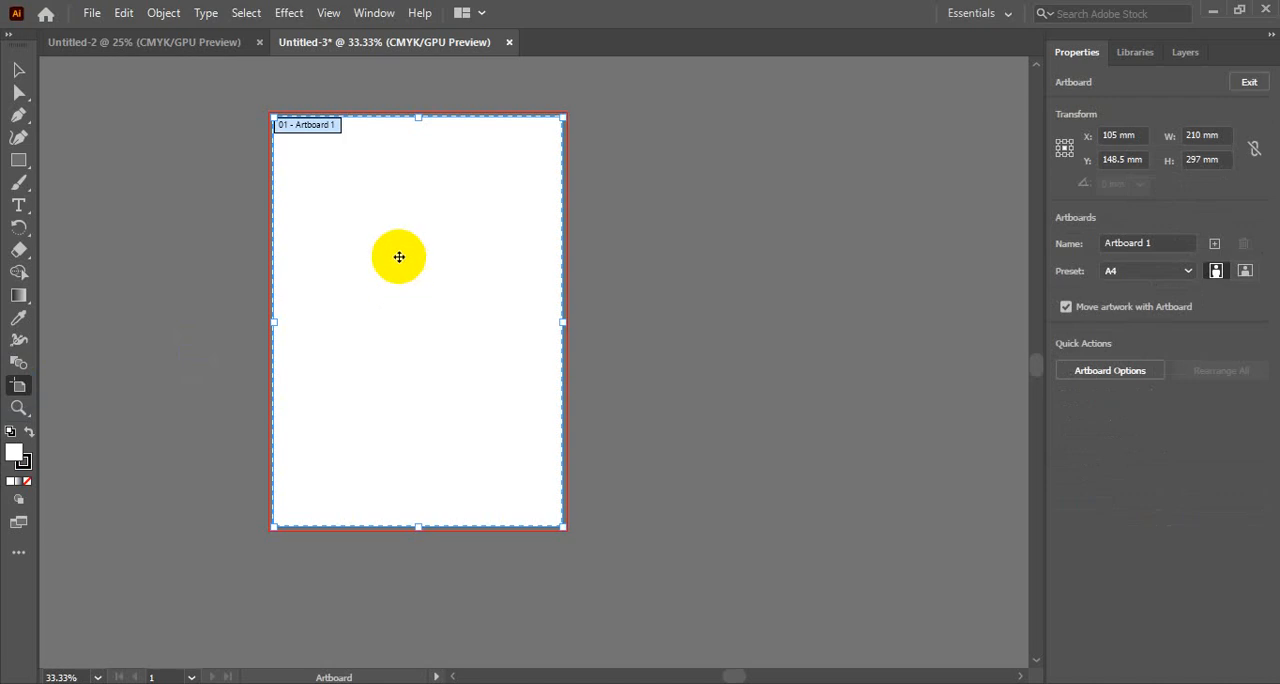
{"action": "left_click", "coordinate": [400, 257], "text": "ctrl+alt"}
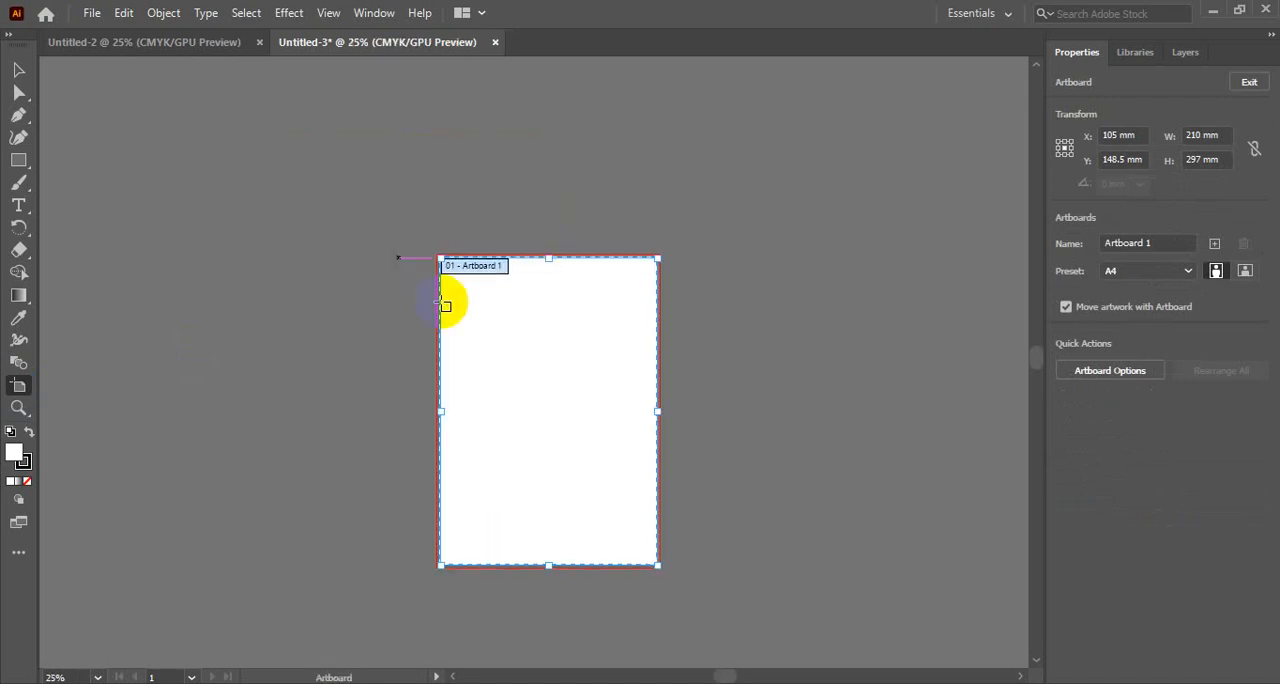
{"action": "left_click_drag", "start_coordinate": [532, 339], "coordinate": [334, 236]}
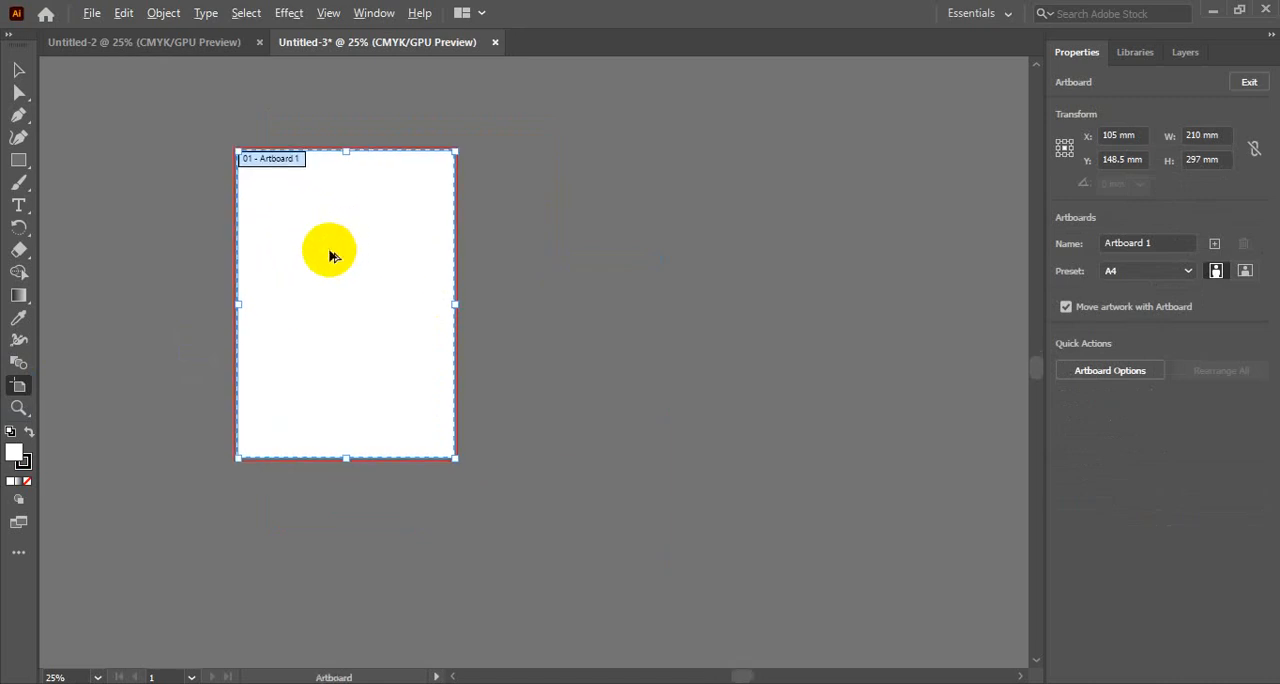
{"action": "left_click_drag", "start_coordinate": [330, 250], "coordinate": [803, 240]}
{"action": "left_click", "coordinate": [766, 514]}
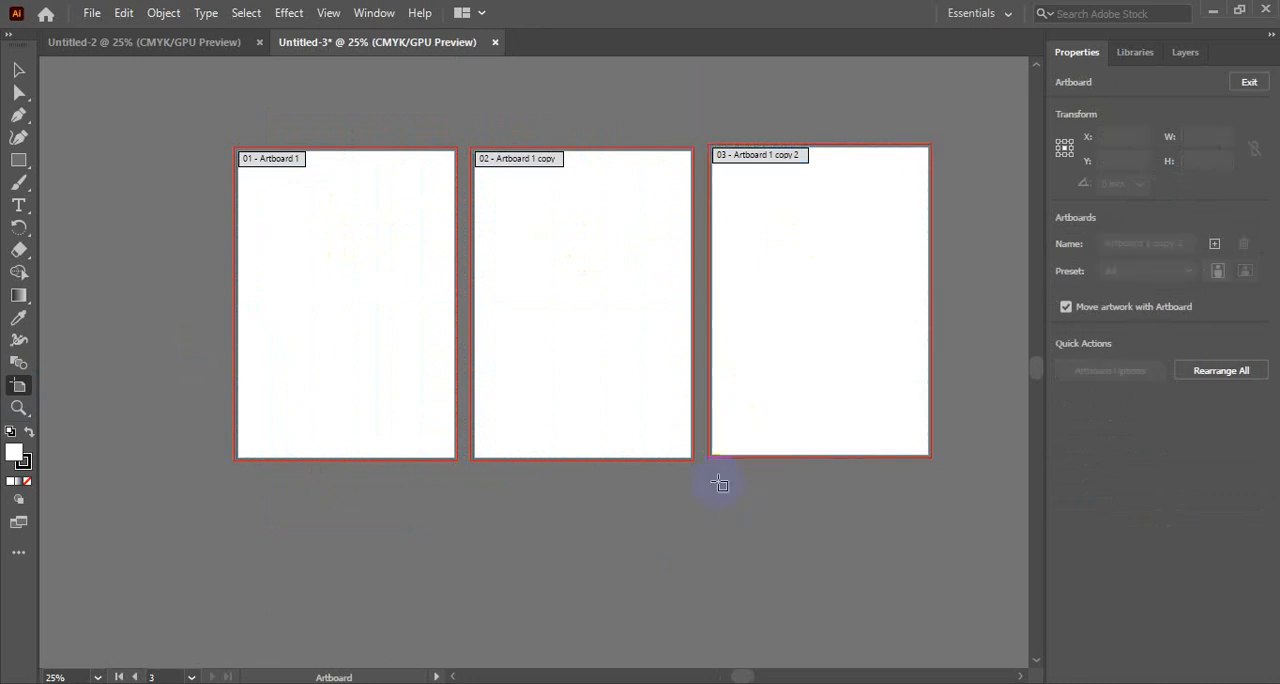
{"action": "left_click", "coordinate": [19, 70]}
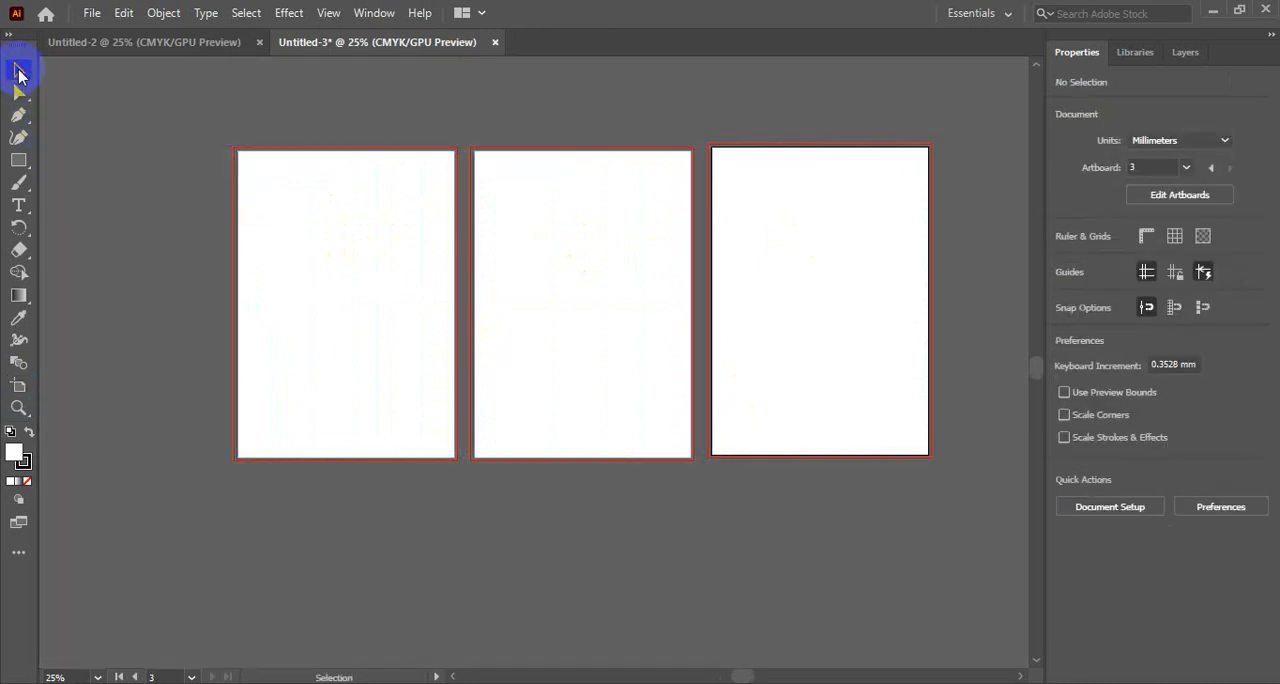
- Make each of the three artboards active in turn, and go to artboard 1 through the document's artboard setting
{"action": "left_click", "coordinate": [376, 296]}
{"action": "left_click", "coordinate": [581, 292]}
{"action": "left_click", "coordinate": [822, 296]}
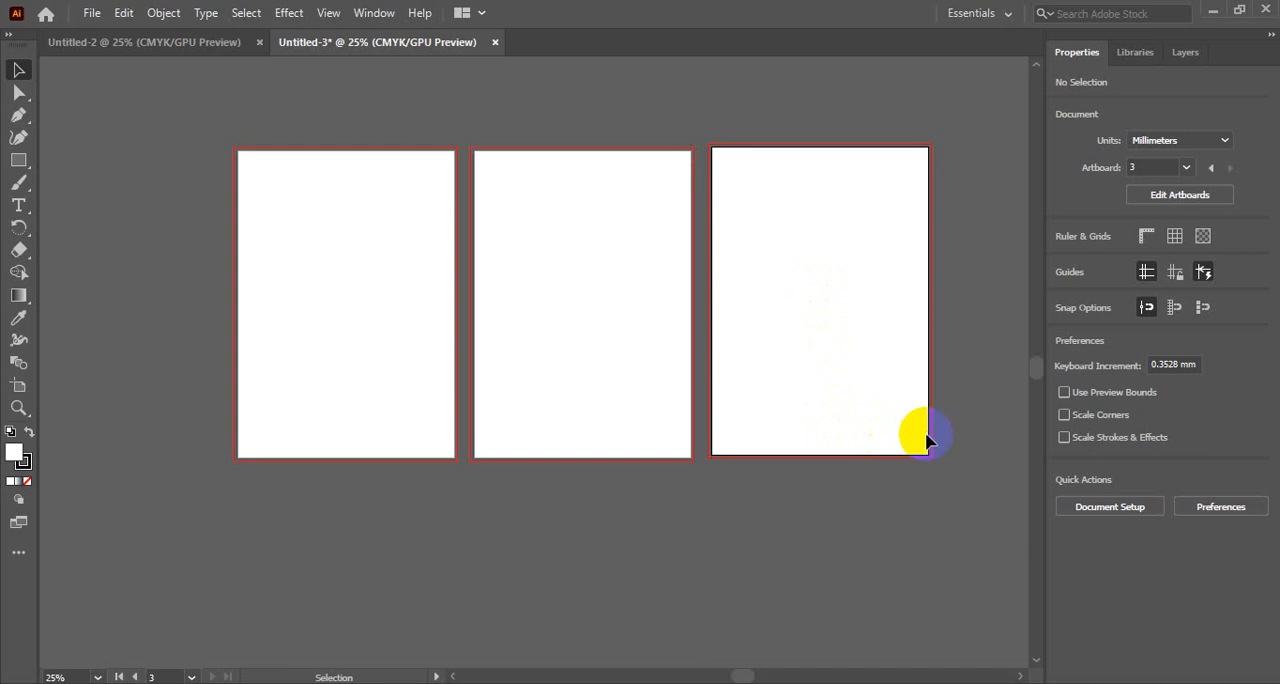
{"action": "left_click", "coordinate": [1186, 168]}
{"action": "left_click", "coordinate": [1198, 188]}
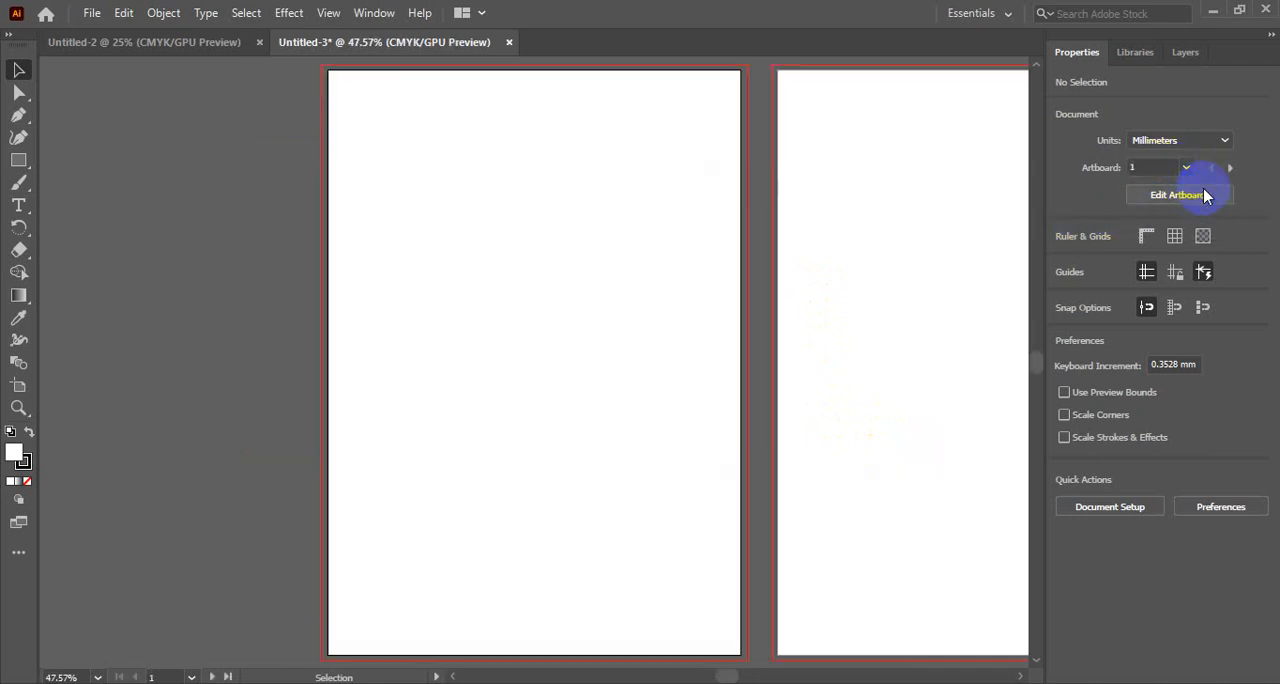
{"action": "left_click", "coordinate": [809, 258], "text": "ctrl+alt"}
{"action": "left_click", "coordinate": [806, 254], "text": "ctrl+alt"}
{"action": "left_click_drag", "start_coordinate": [642, 402], "coordinate": [754, 249]}
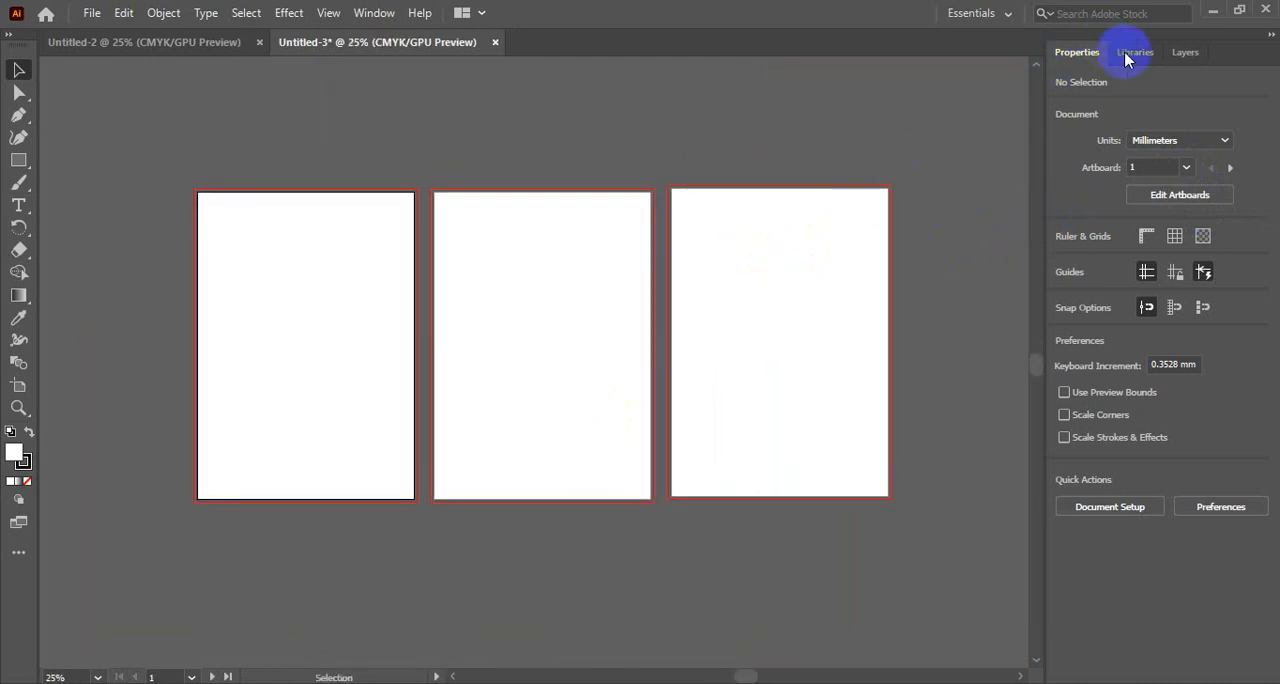
- Look through the document's layers and the Creative Cloud libraries, making the third artboard active in between
{"action": "left_click", "coordinate": [1185, 54]}
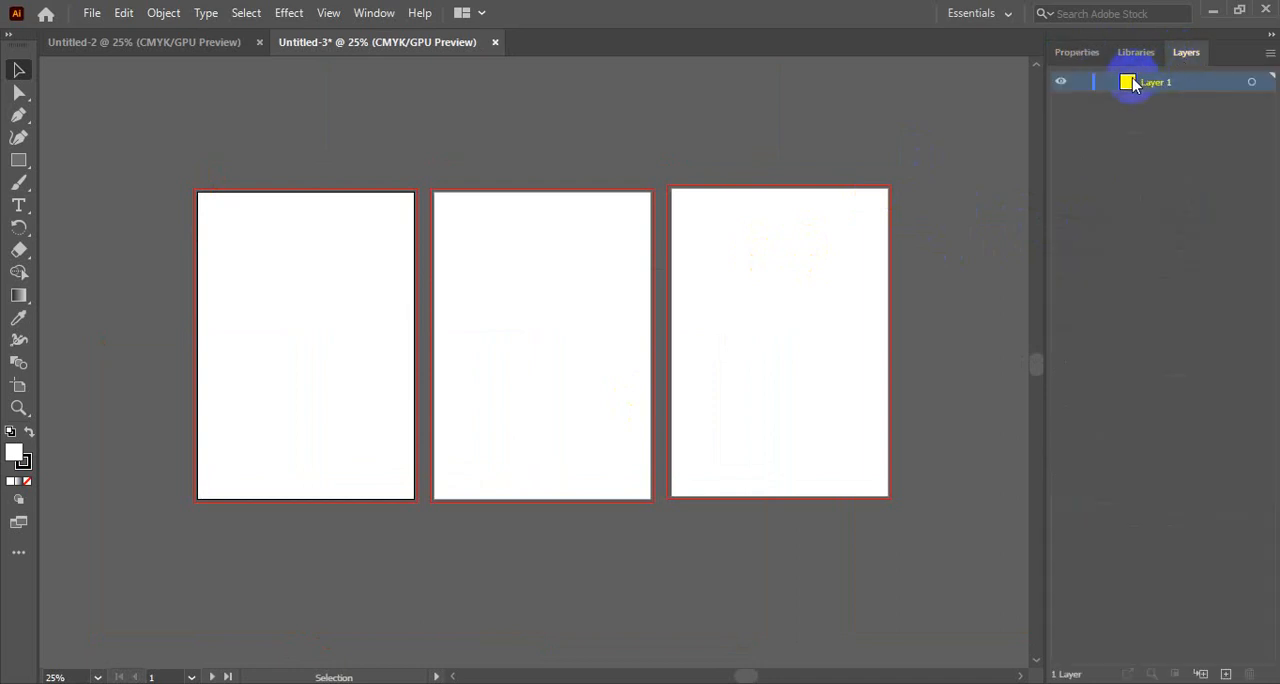
{"action": "left_click", "coordinate": [705, 345]}
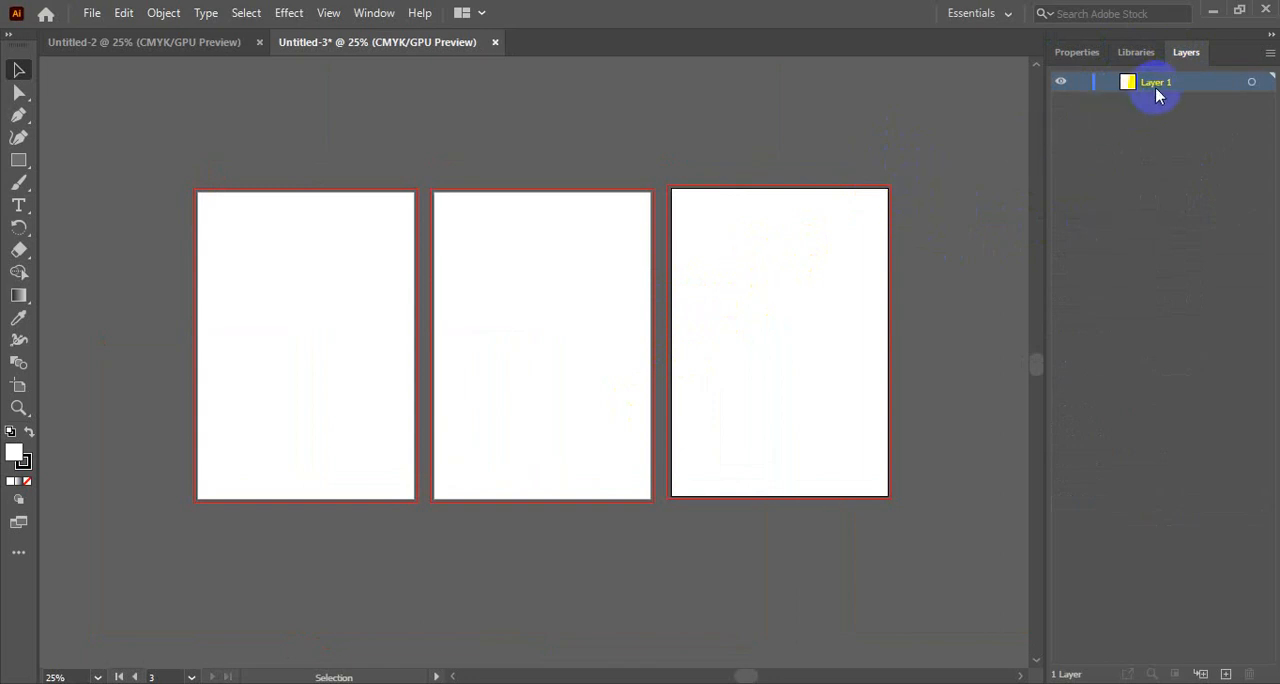
{"action": "left_click", "coordinate": [1078, 53]}
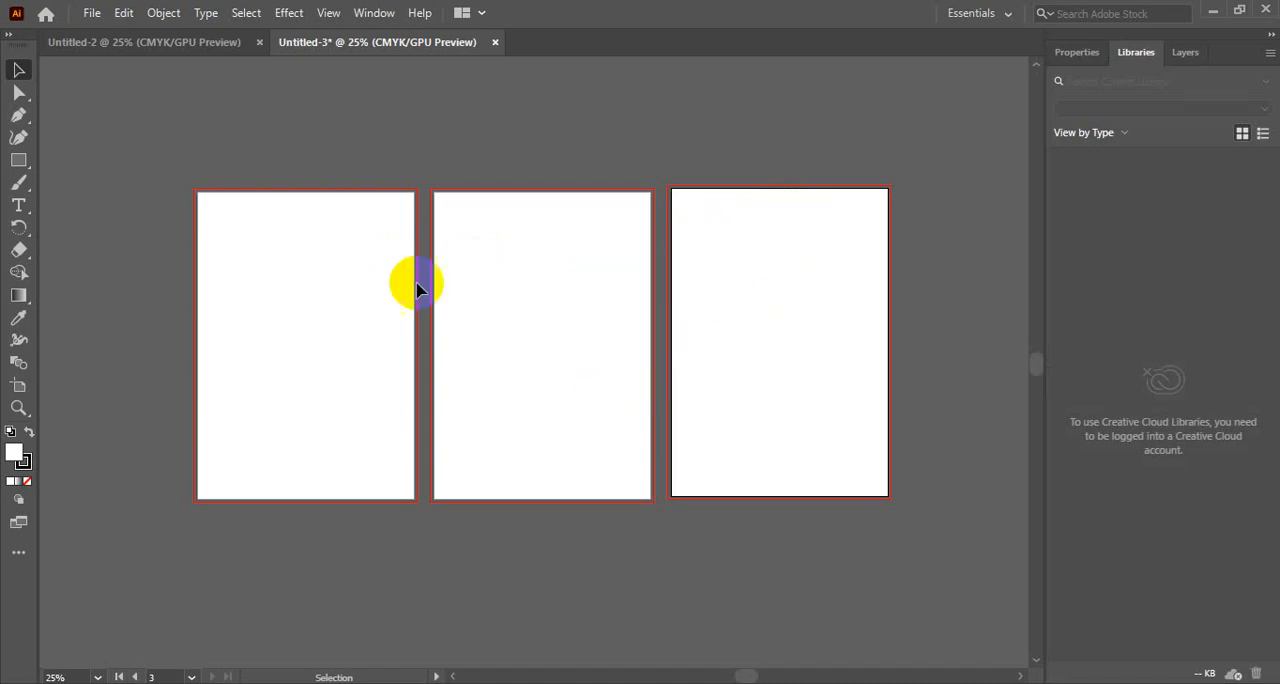
- Delete both copies of Artboard 1 with the Artboard tool and return to the Selection tool
{"action": "left_click", "coordinate": [16, 390]}
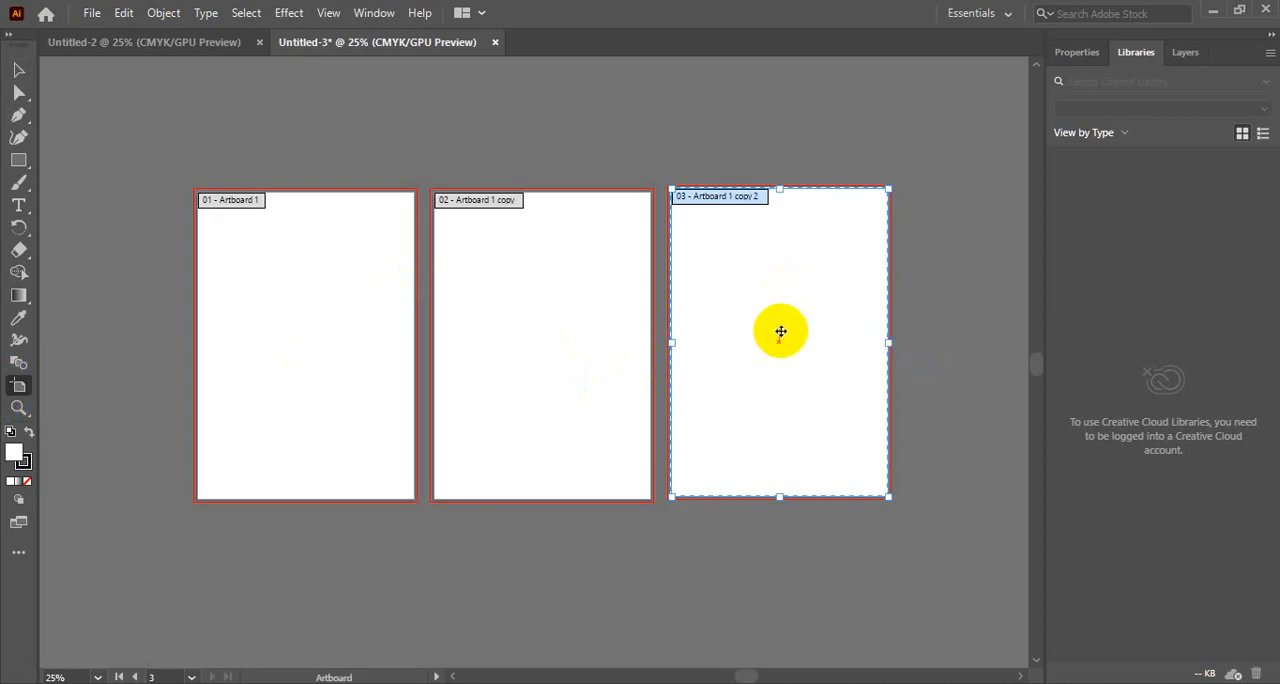
{"action": "key", "text": "Delete"}
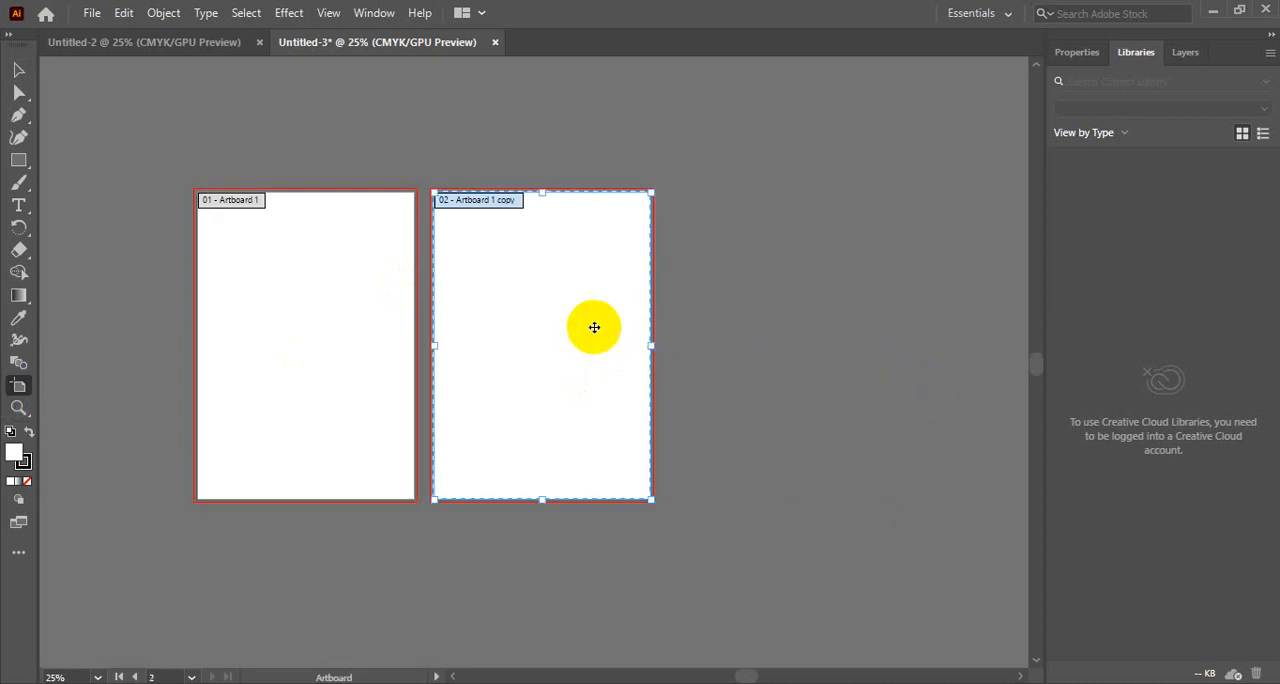
{"action": "key", "text": "Delete"}
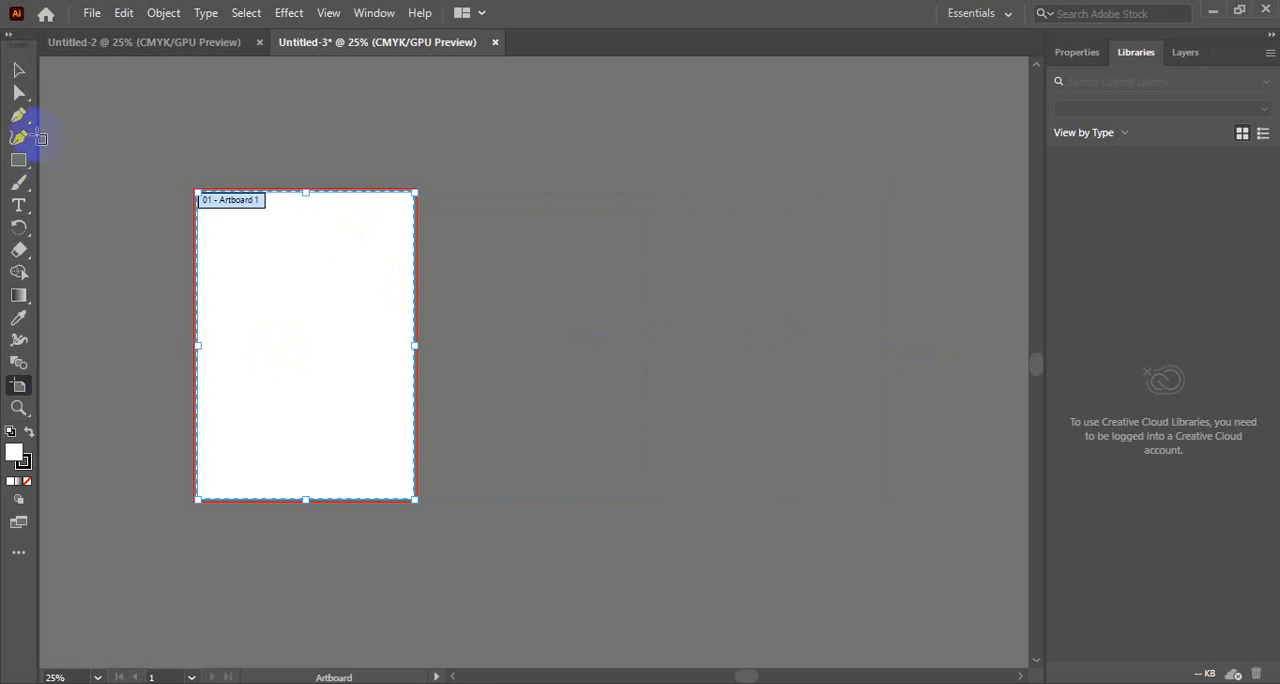
{"action": "left_click", "coordinate": [18, 69]}
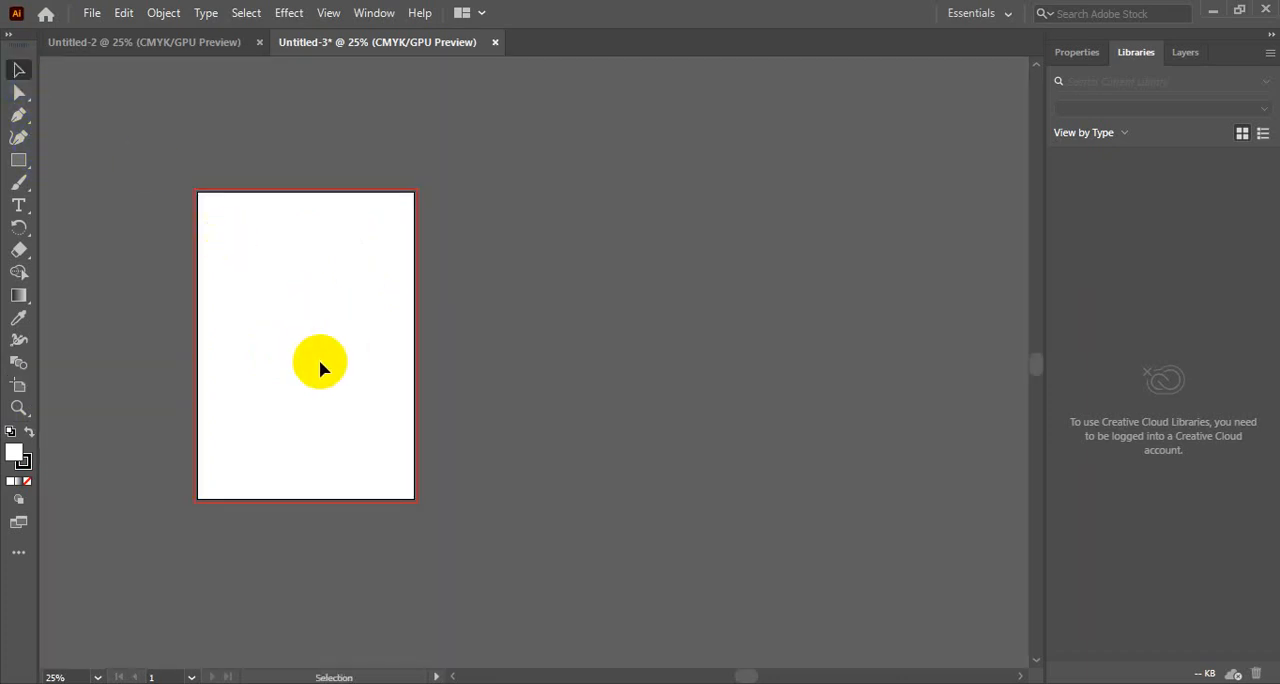
{"action": "key", "text": "space"}
{"action": "left_click_drag", "start_coordinate": [365, 350], "coordinate": [500, 354]}
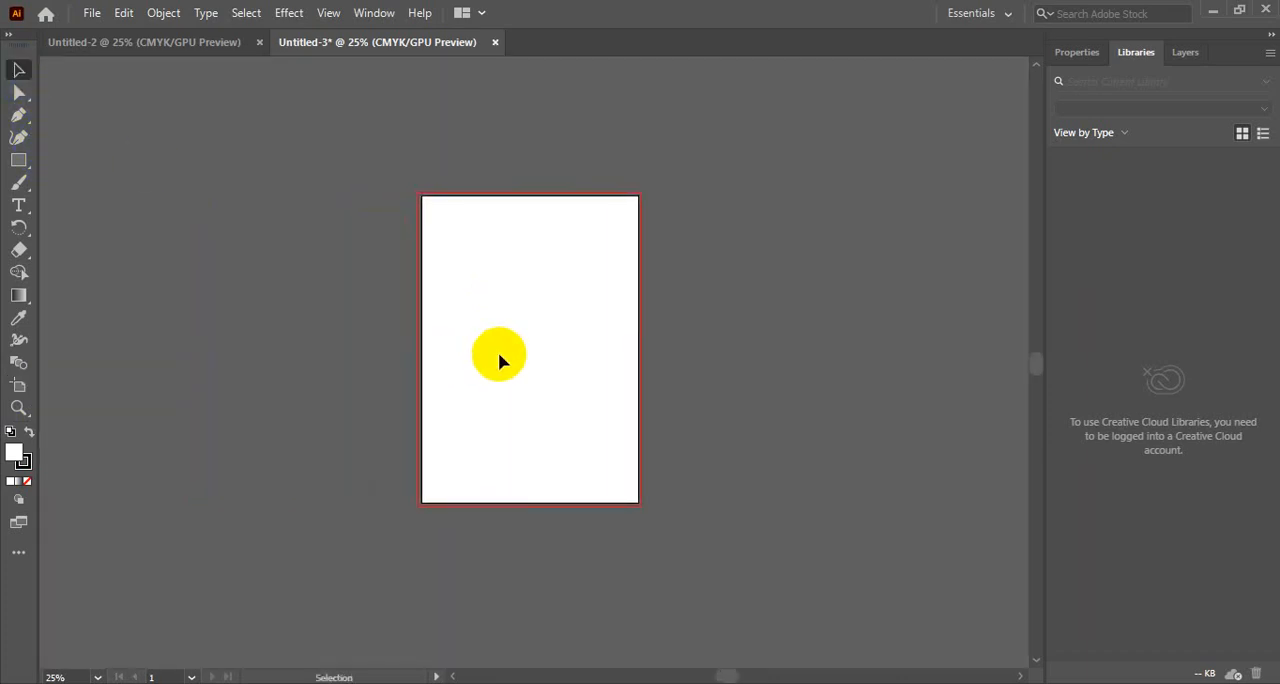
{"action": "left_click", "coordinate": [500, 354], "text": "ctrl"}
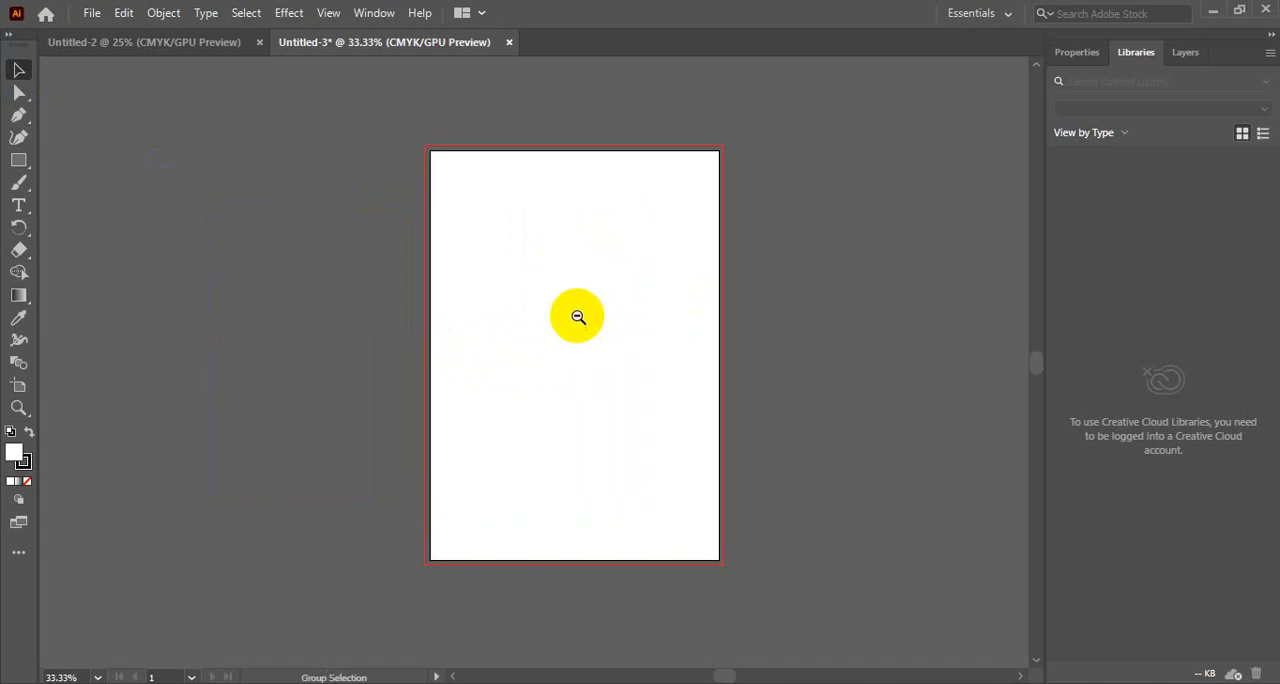
{"action": "key", "text": "space"}
{"action": "left_click_drag", "start_coordinate": [583, 319], "coordinate": [559, 321]}
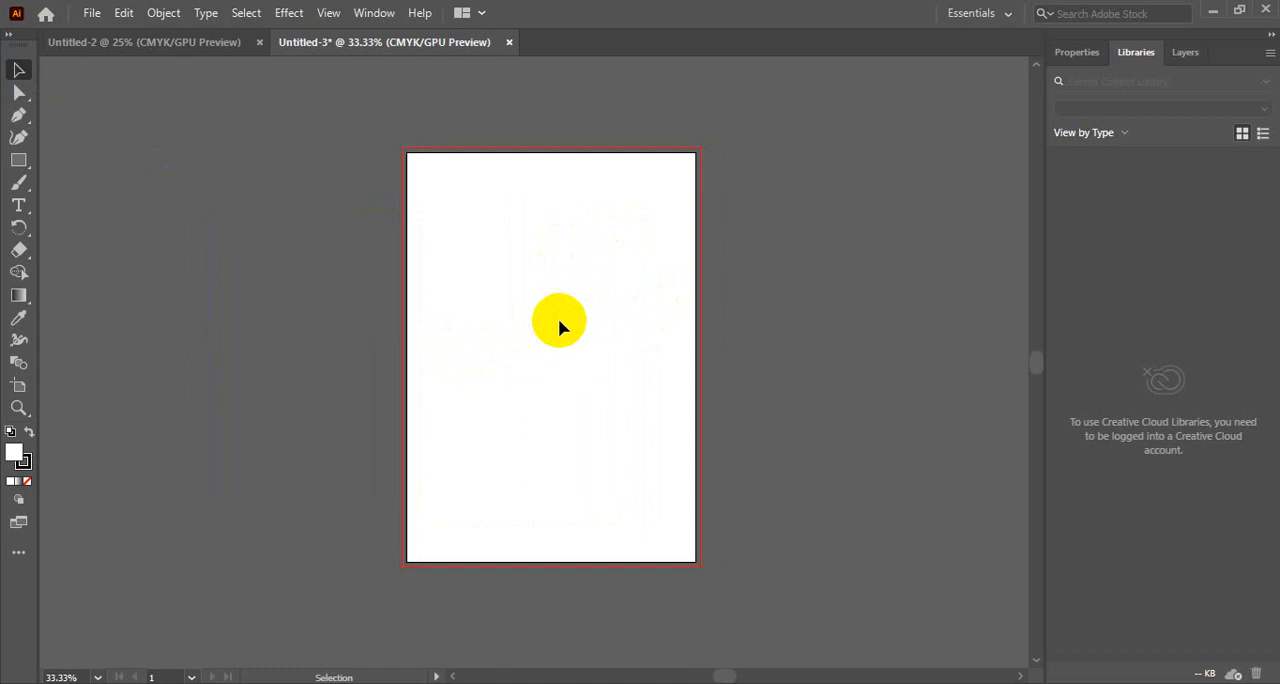
- Show the document properties and examine the remaining artboard at zoom levels between 25% and 50%
{"action": "left_click", "coordinate": [1077, 54]}
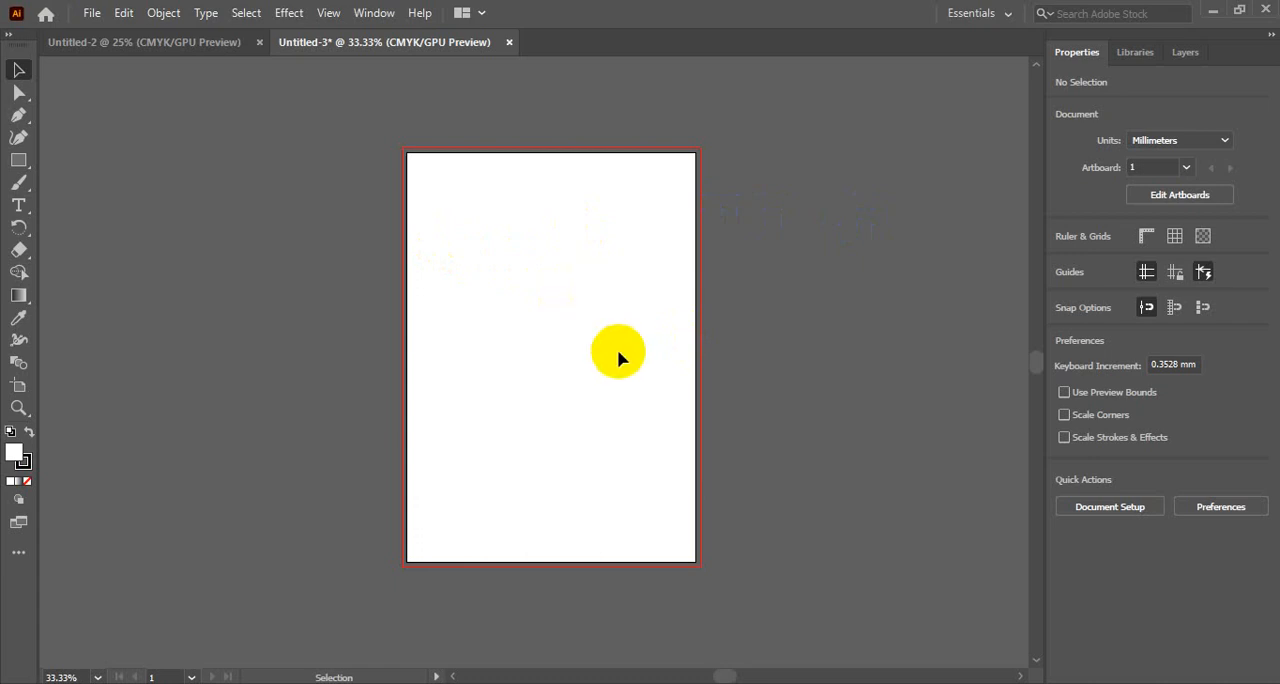
{"action": "left_click", "coordinate": [564, 305], "text": "ctrl+alt"}
{"action": "left_click_drag", "start_coordinate": [531, 378], "coordinate": [451, 300]}
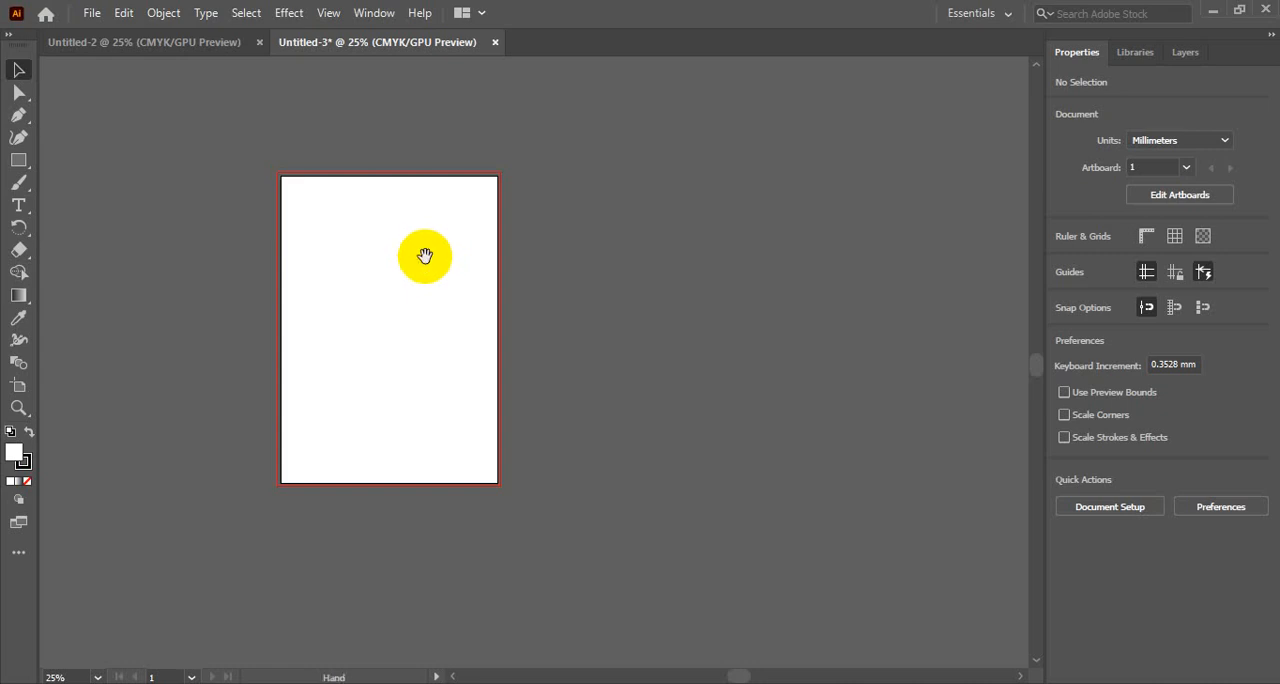
{"action": "left_click_drag", "start_coordinate": [425, 256], "coordinate": [601, 265]}
{"action": "left_click", "coordinate": [602, 265]}
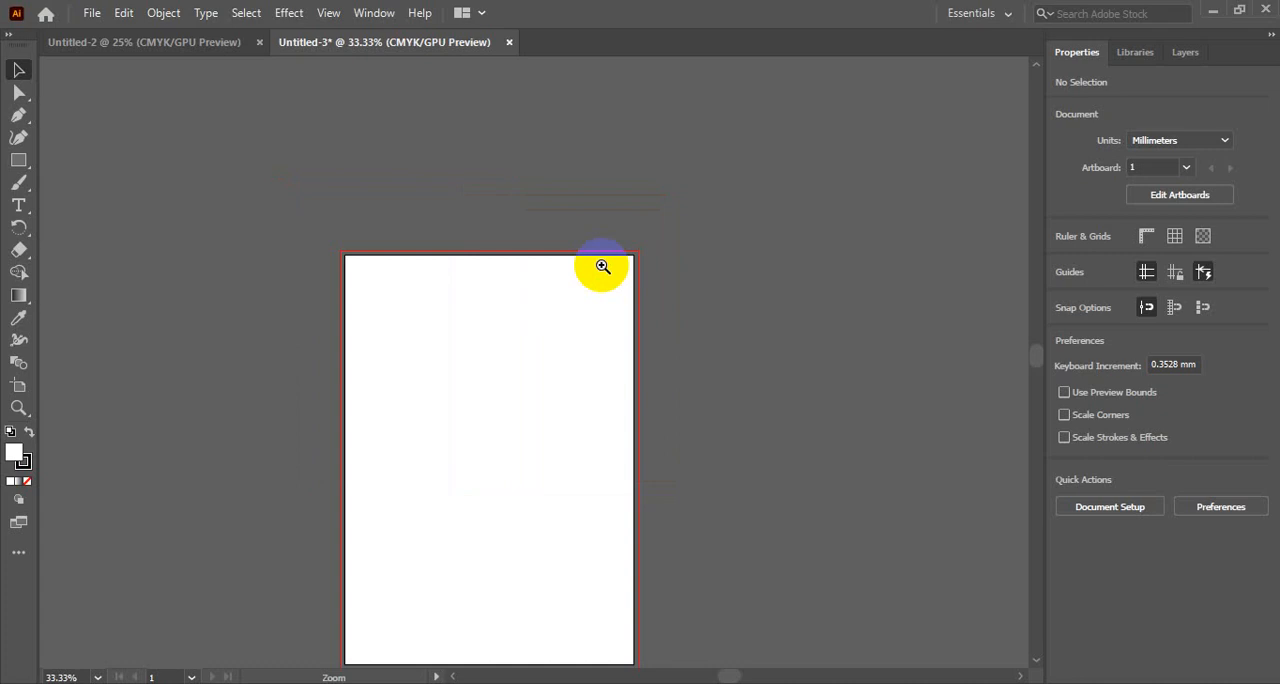
{"action": "left_click", "coordinate": [540, 335]}
{"action": "left_click_drag", "start_coordinate": [540, 335], "coordinate": [623, 208]}
{"action": "left_click", "coordinate": [617, 210], "text": "alt"}
{"action": "left_click_drag", "start_coordinate": [523, 384], "coordinate": [569, 223]}
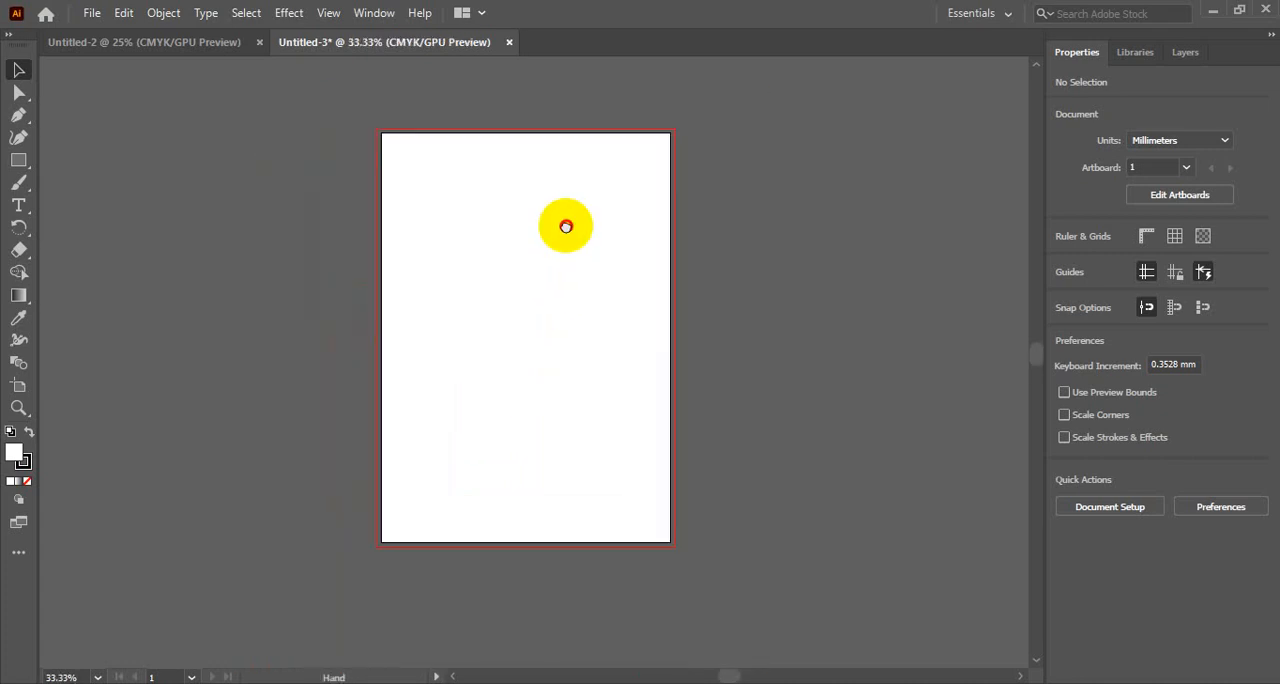
{"action": "left_click", "coordinate": [566, 225]}
{"action": "left_click_drag", "start_coordinate": [582, 334], "coordinate": [631, 209]}
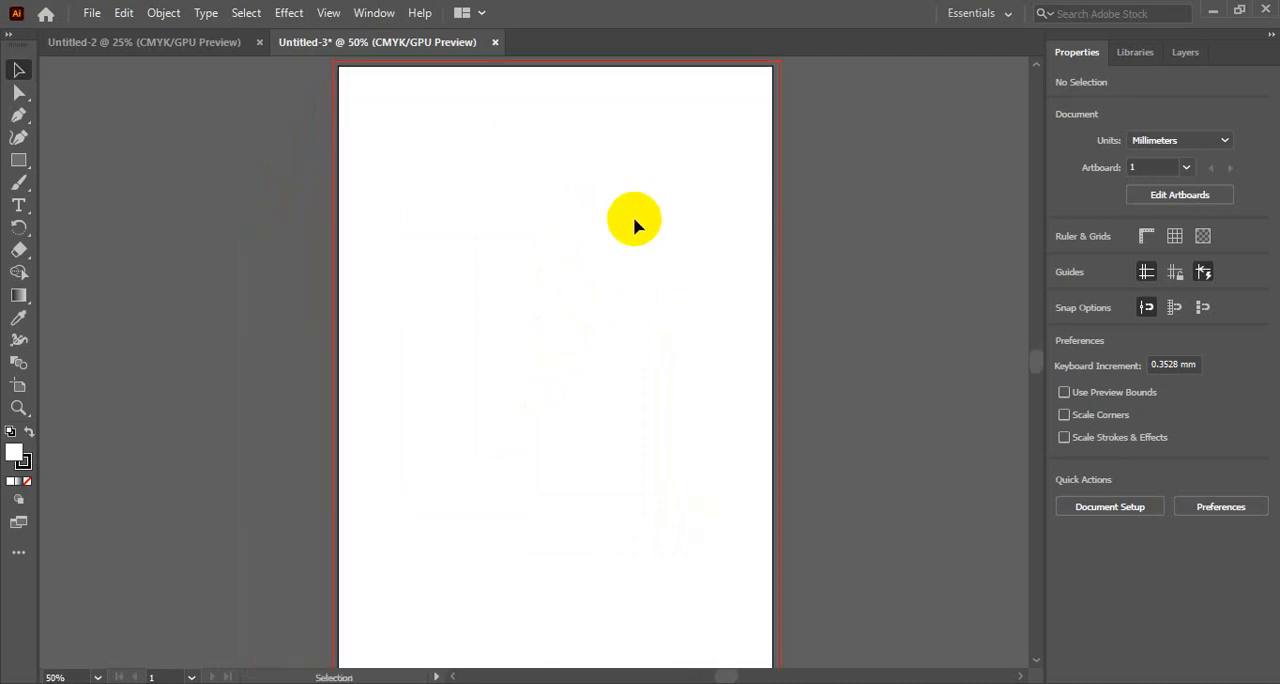
{"action": "left_click", "coordinate": [17, 163]}
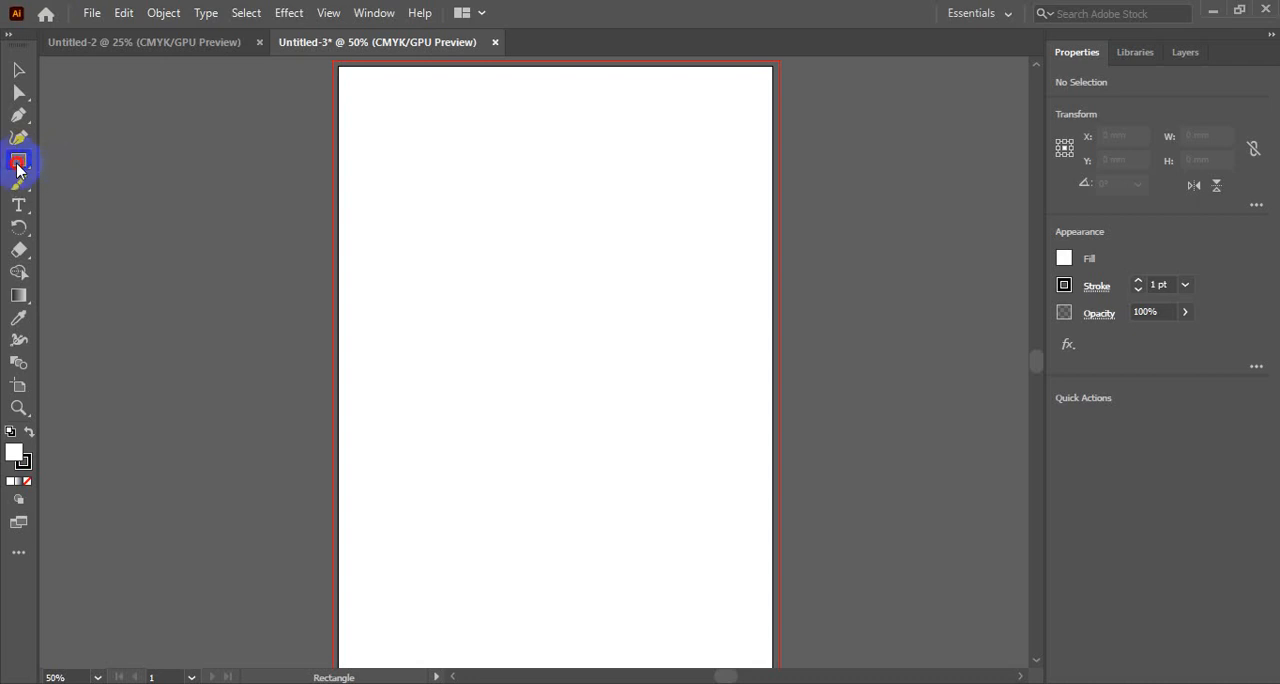
{"action": "left_click_drag", "start_coordinate": [22, 158], "coordinate": [109, 163]}
{"action": "left_click", "coordinate": [414, 177]}
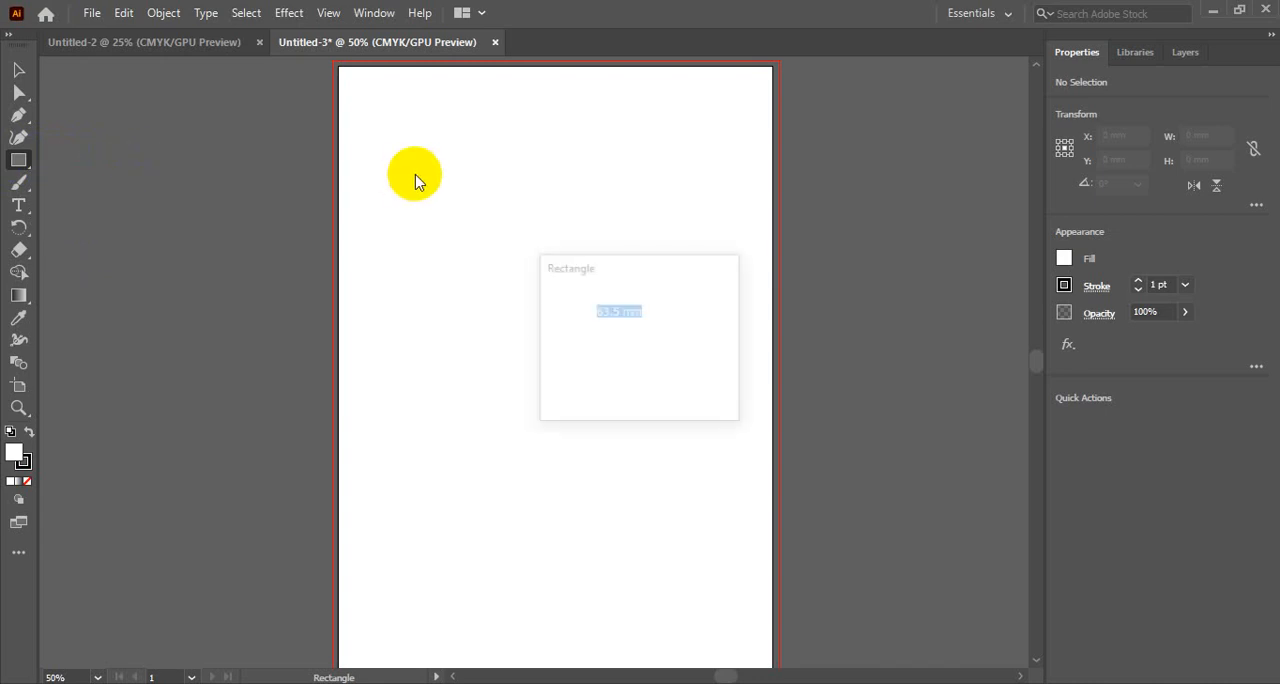
{"action": "left_click", "coordinate": [686, 383]}
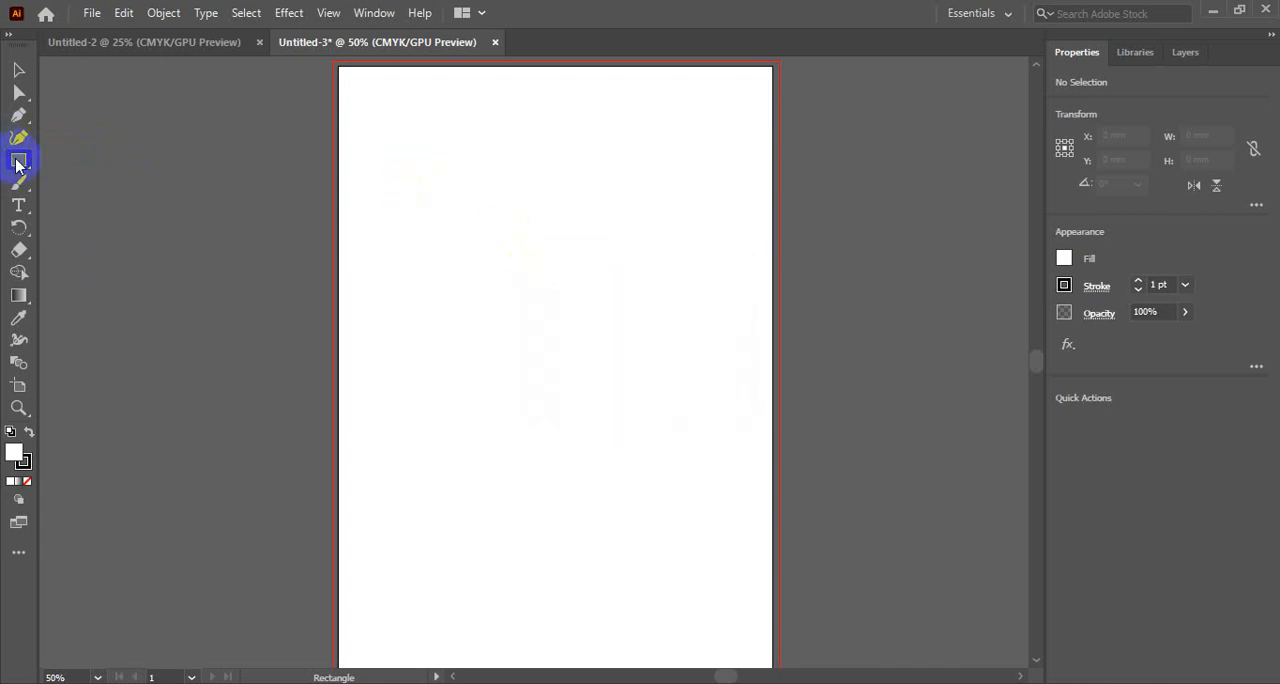
- Draw six upright rectangles across the artboard and two wide ones overlapping them, the lower wide one about 179 by 64 mm
{"action": "left_click_drag", "start_coordinate": [386, 170], "coordinate": [475, 315]}
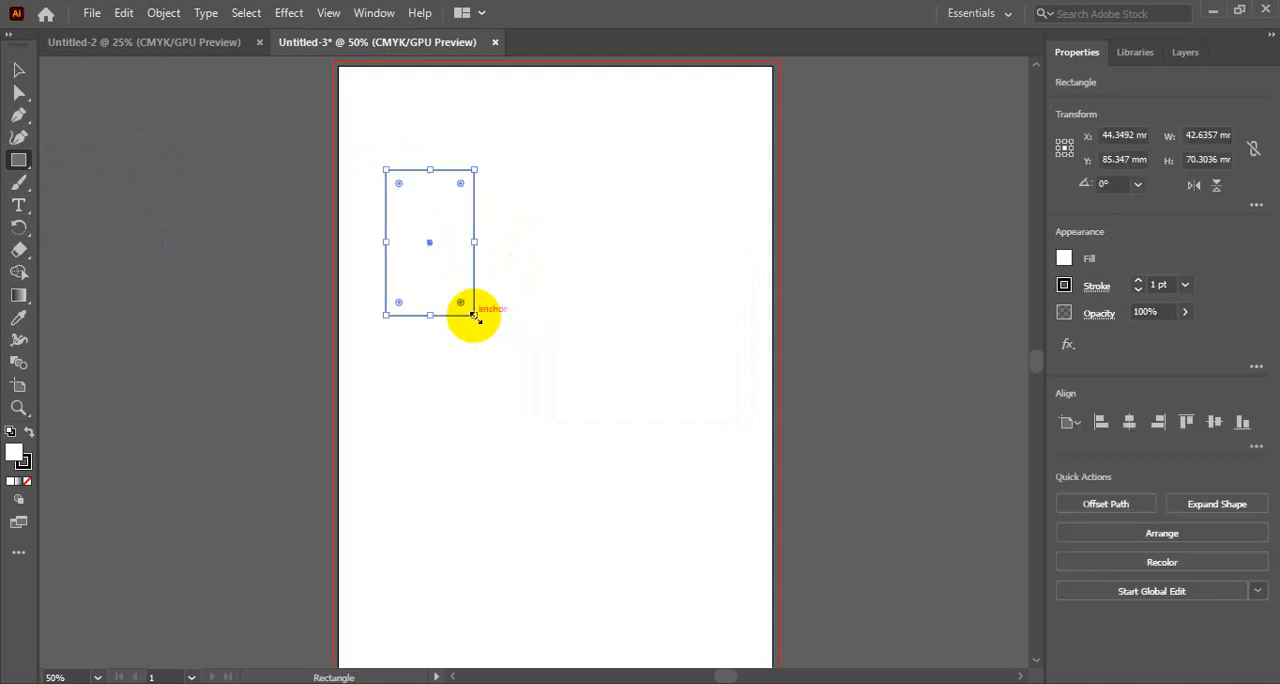
{"action": "left_click_drag", "start_coordinate": [540, 137], "coordinate": [641, 335]}
{"action": "left_click_drag", "start_coordinate": [680, 126], "coordinate": [749, 510]}
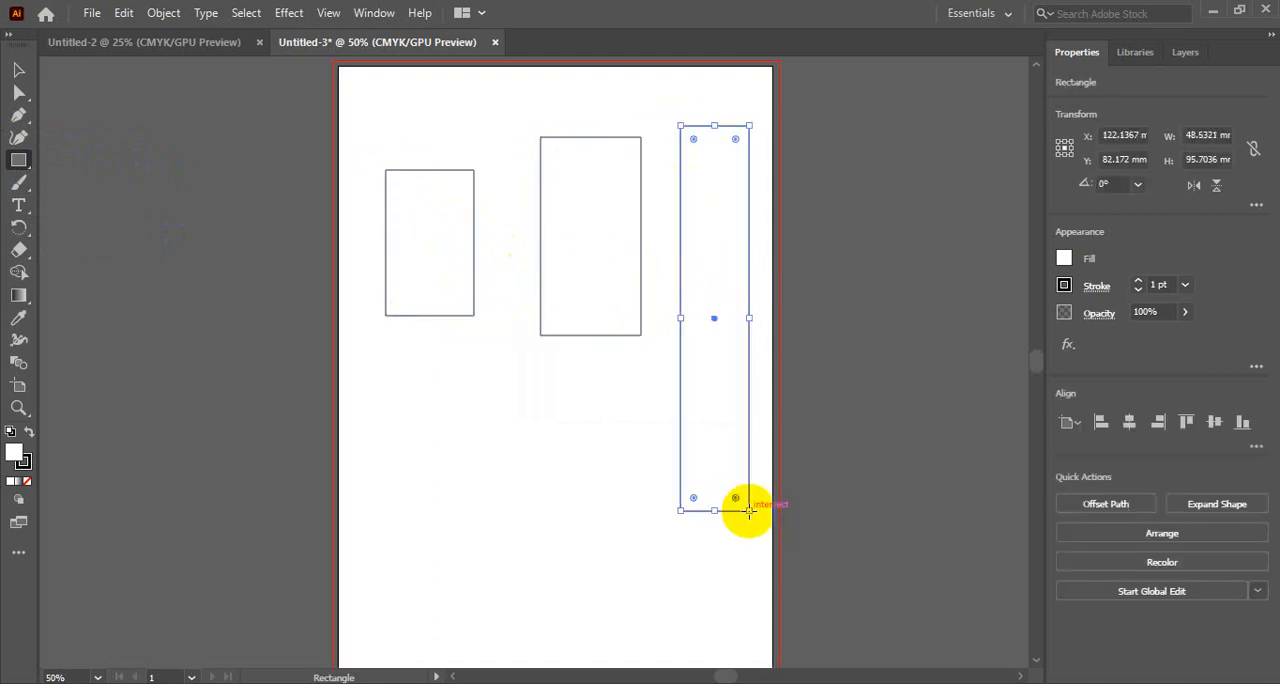
{"action": "left_click_drag", "start_coordinate": [565, 374], "coordinate": [627, 598]}
{"action": "left_click_drag", "start_coordinate": [421, 390], "coordinate": [447, 542]}
{"action": "left_click_drag", "start_coordinate": [490, 331], "coordinate": [516, 477]}
{"action": "left_click_drag", "start_coordinate": [381, 175], "coordinate": [768, 222]}
{"action": "left_click_drag", "start_coordinate": [403, 404], "coordinate": [773, 536]}
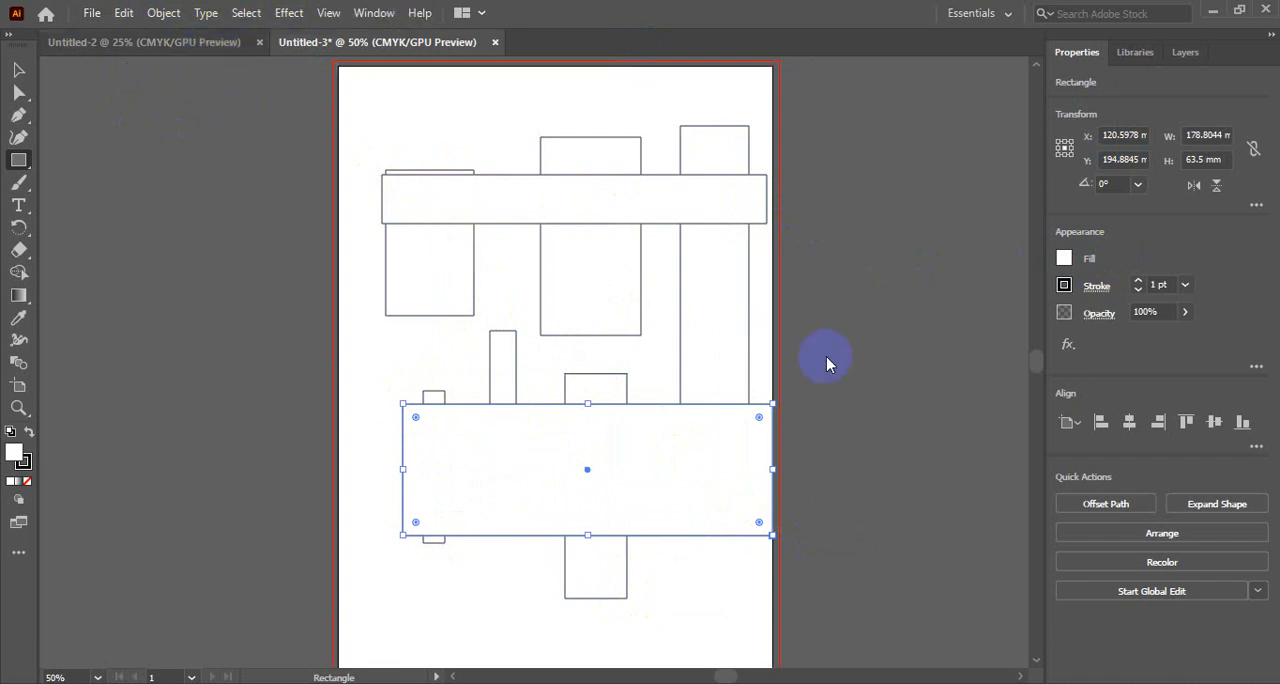
- Show the fill and stroke swatches for the lower wide rectangle and set its fill to None
{"action": "left_click", "coordinate": [1063, 260]}
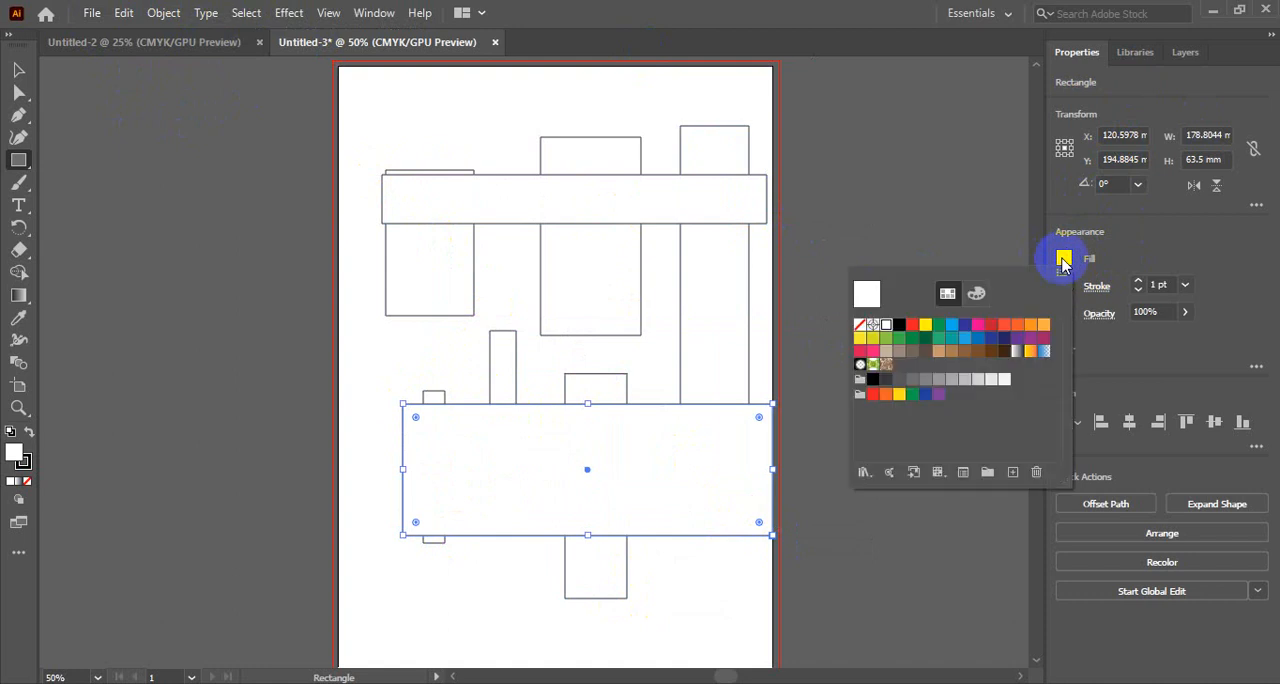
{"action": "left_click", "coordinate": [1065, 288]}
{"action": "left_click", "coordinate": [1068, 288]}
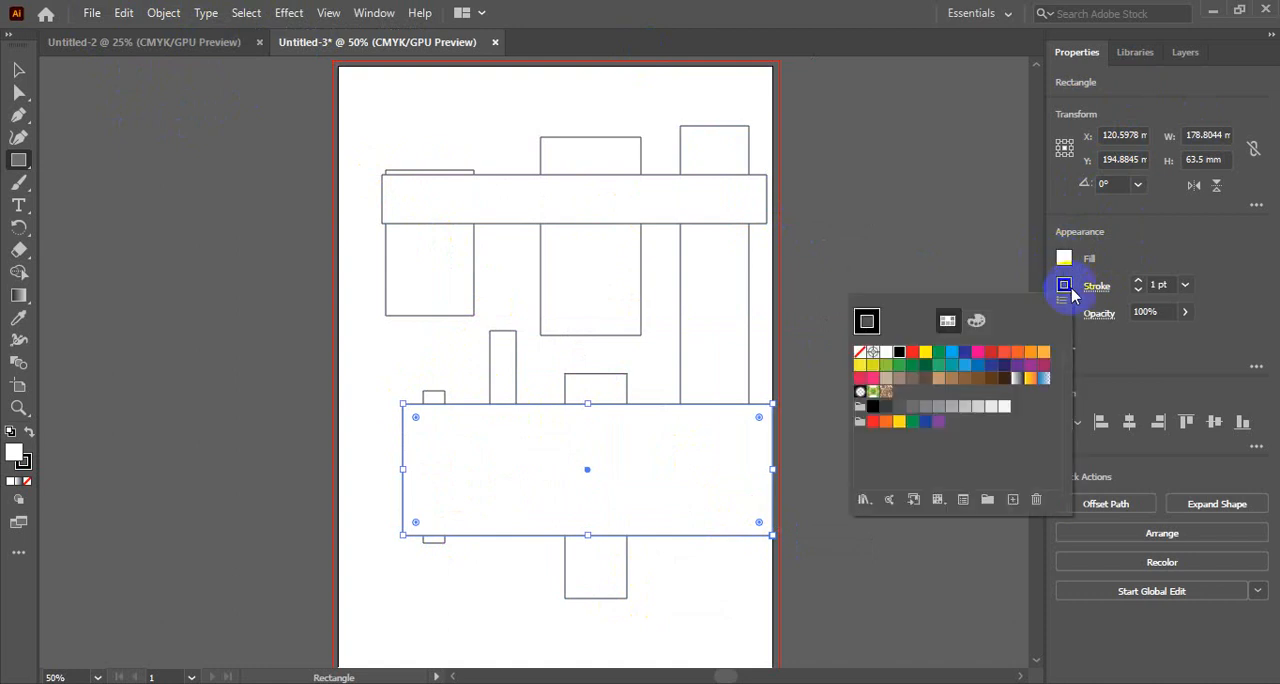
{"action": "left_click", "coordinate": [1072, 290]}
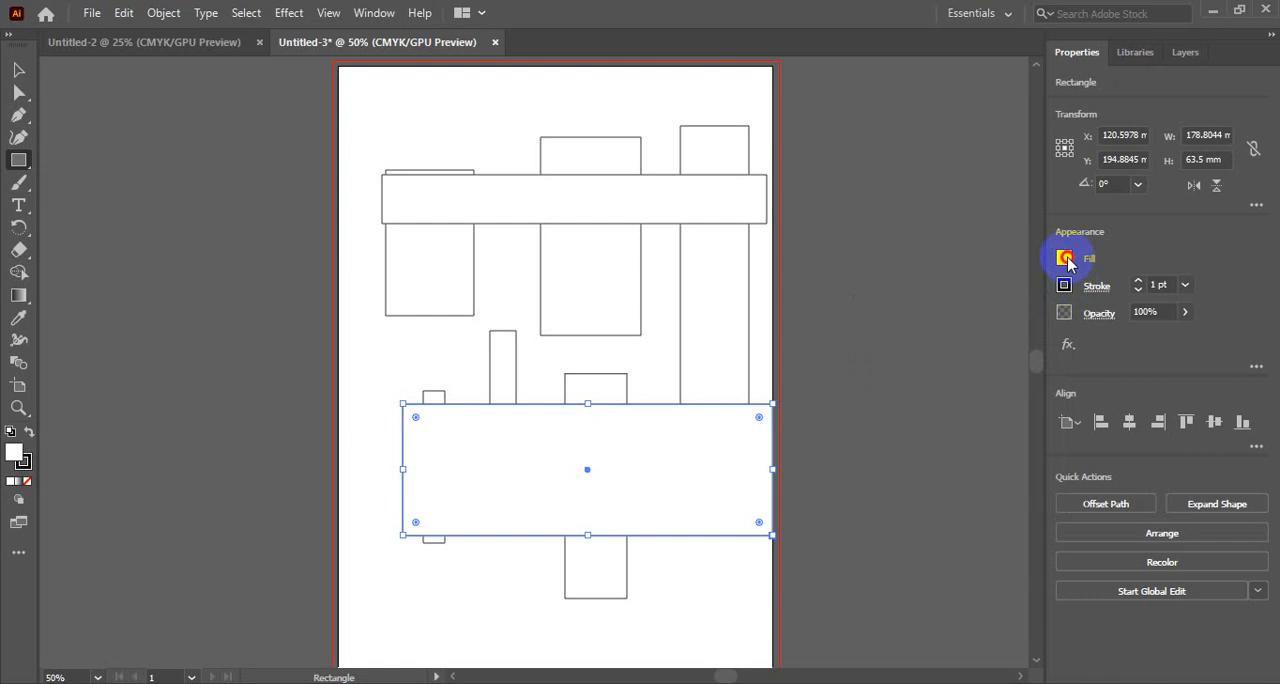
{"action": "left_click", "coordinate": [1065, 259]}
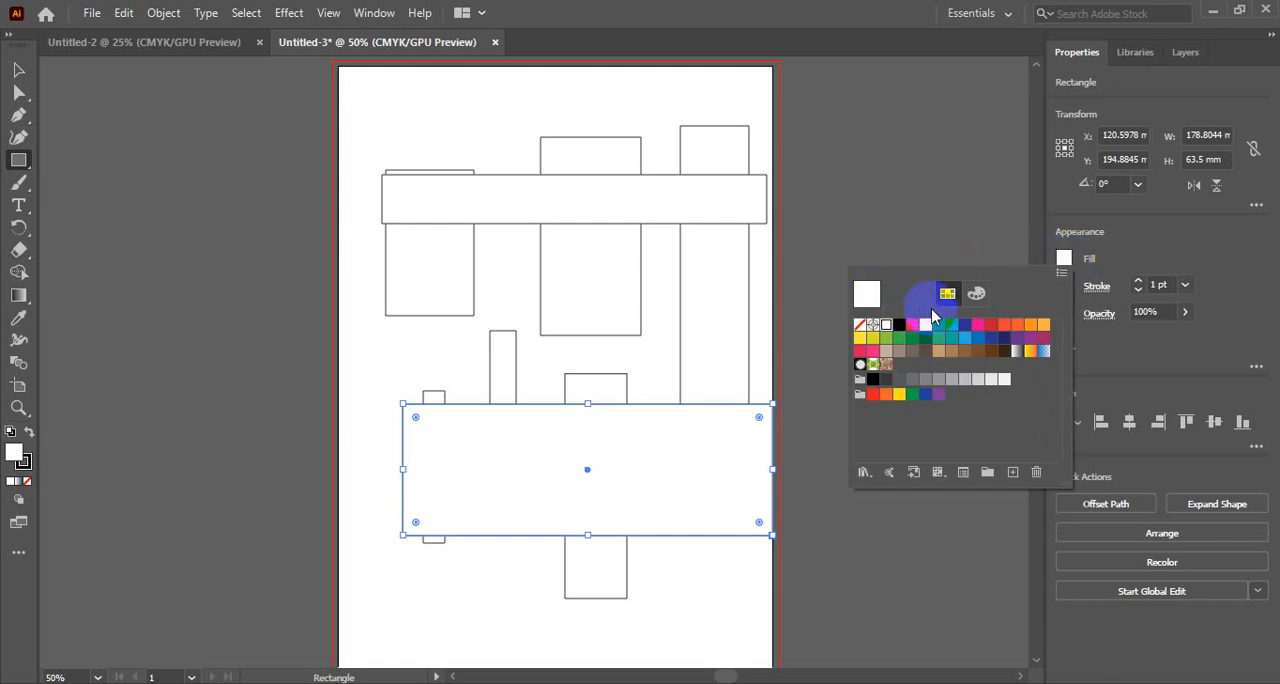
{"action": "left_click", "coordinate": [859, 326]}
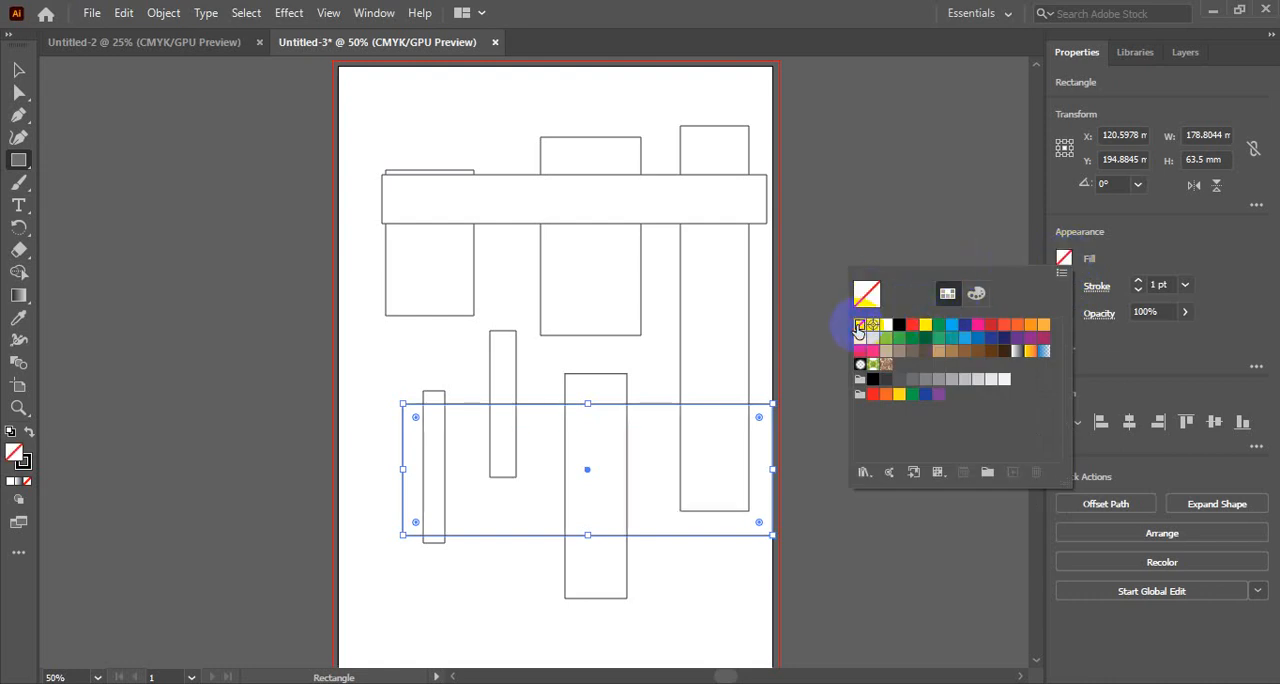
{"action": "left_click", "coordinate": [1063, 258]}
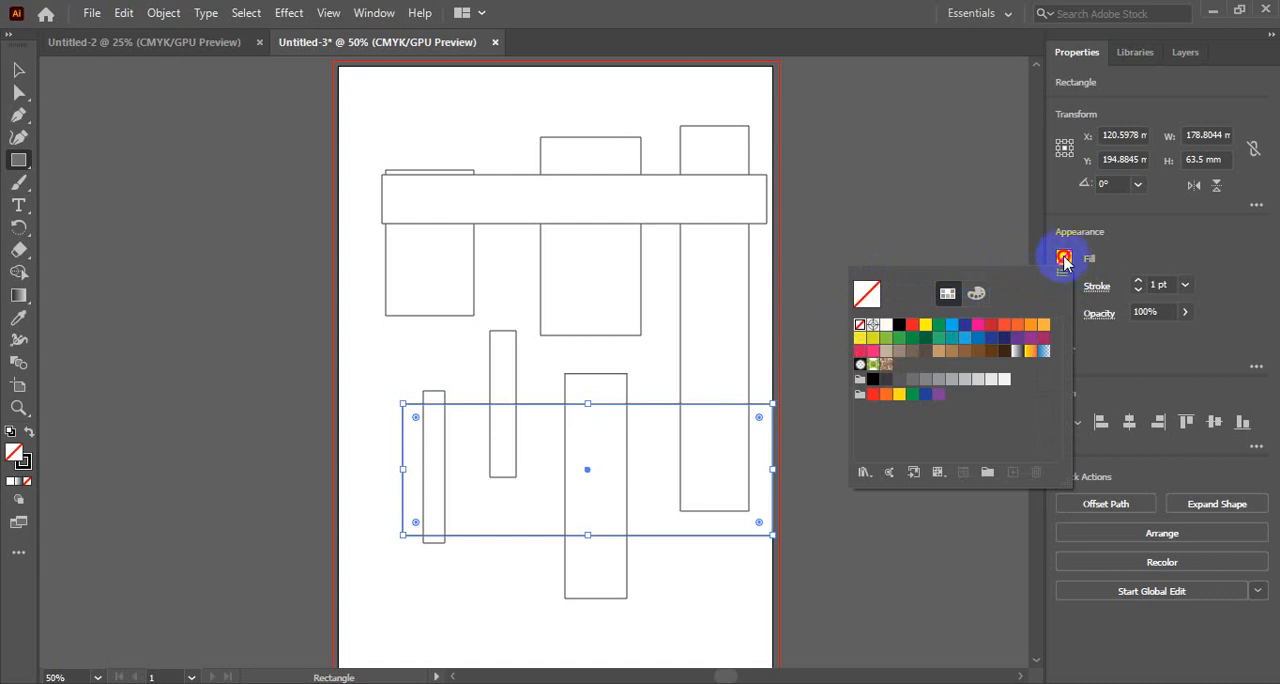
- Delete the unfilled wide rectangle and all the other rectangles, clearing the artboard
{"action": "left_click", "coordinate": [18, 70]}
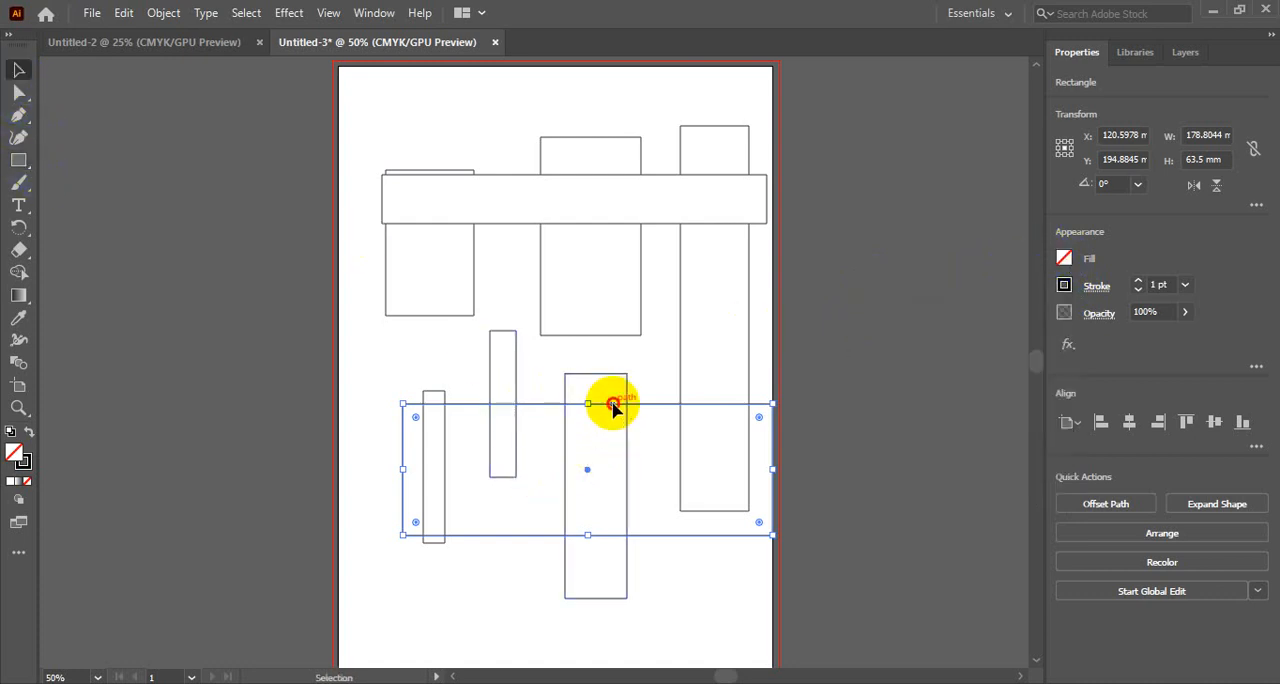
{"action": "left_click_drag", "start_coordinate": [617, 403], "coordinate": [588, 437]}
{"action": "key", "text": "Delete"}
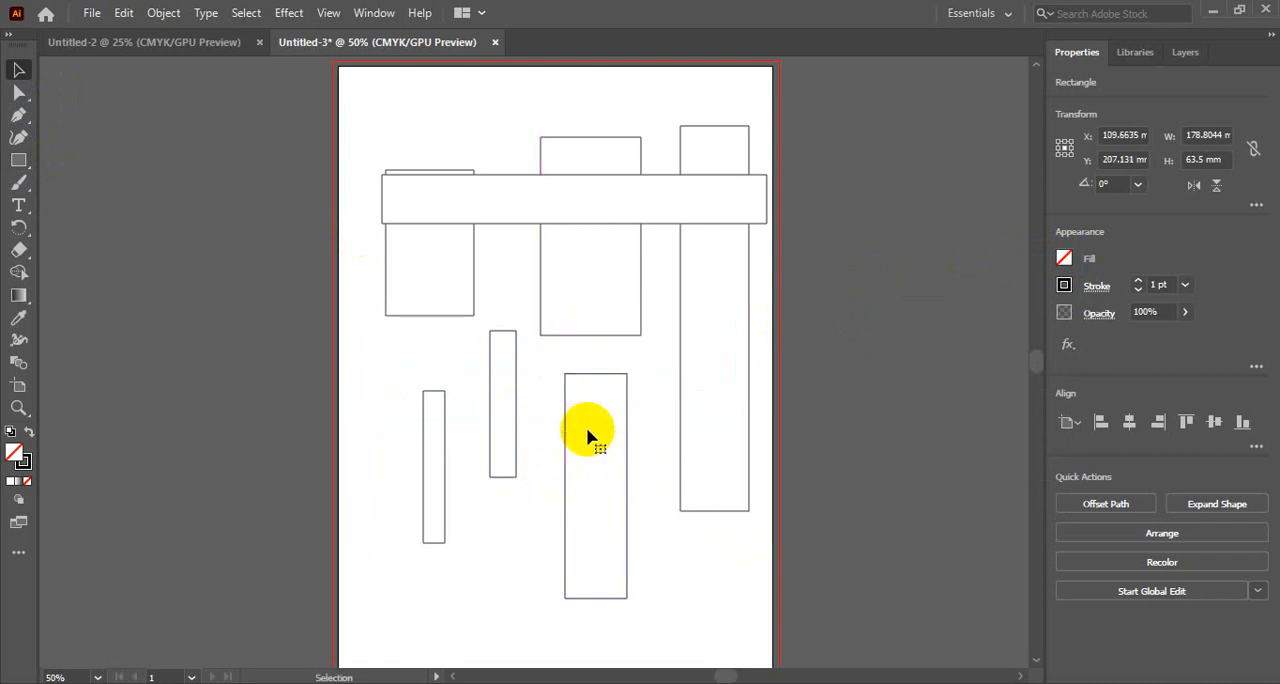
{"action": "left_click_drag", "start_coordinate": [383, 175], "coordinate": [766, 588]}
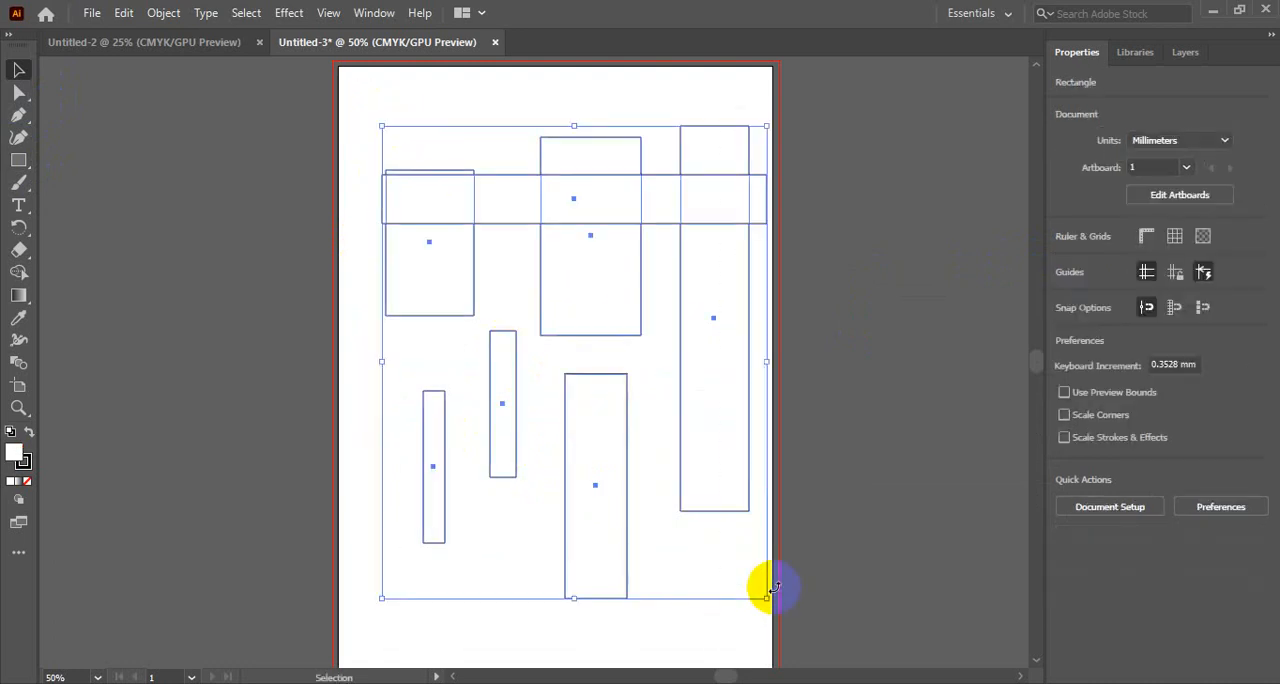
{"action": "key", "text": "Delete"}
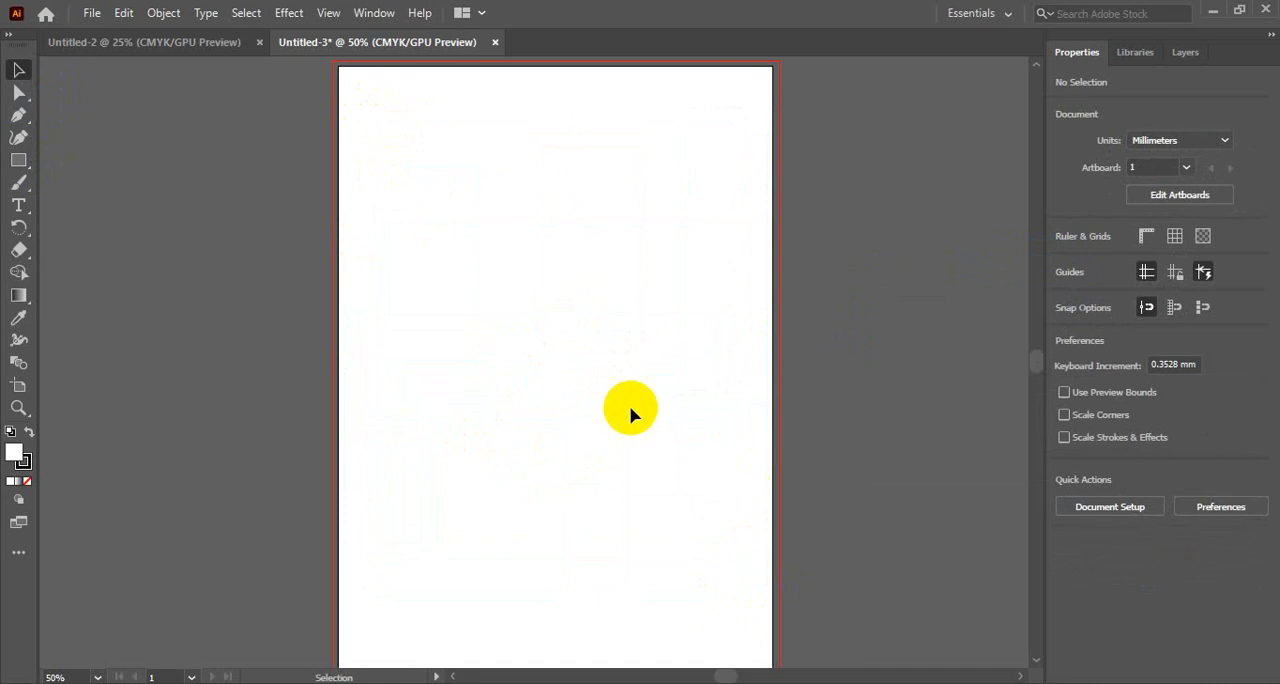
- Draw an upright rectangle in the artboard's upper-left corner and expand Layer 1 to list it
{"action": "left_click", "coordinate": [18, 161]}
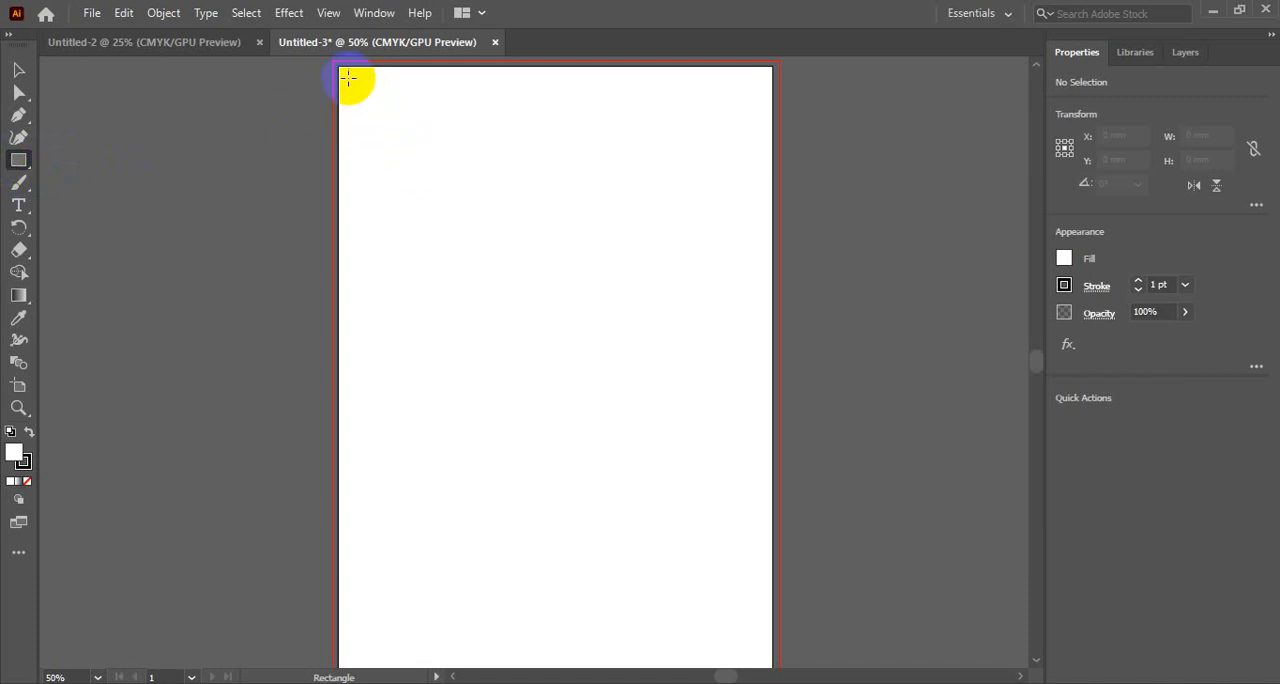
{"action": "left_click_drag", "start_coordinate": [347, 72], "coordinate": [441, 189]}
{"action": "left_click", "coordinate": [1186, 53]}
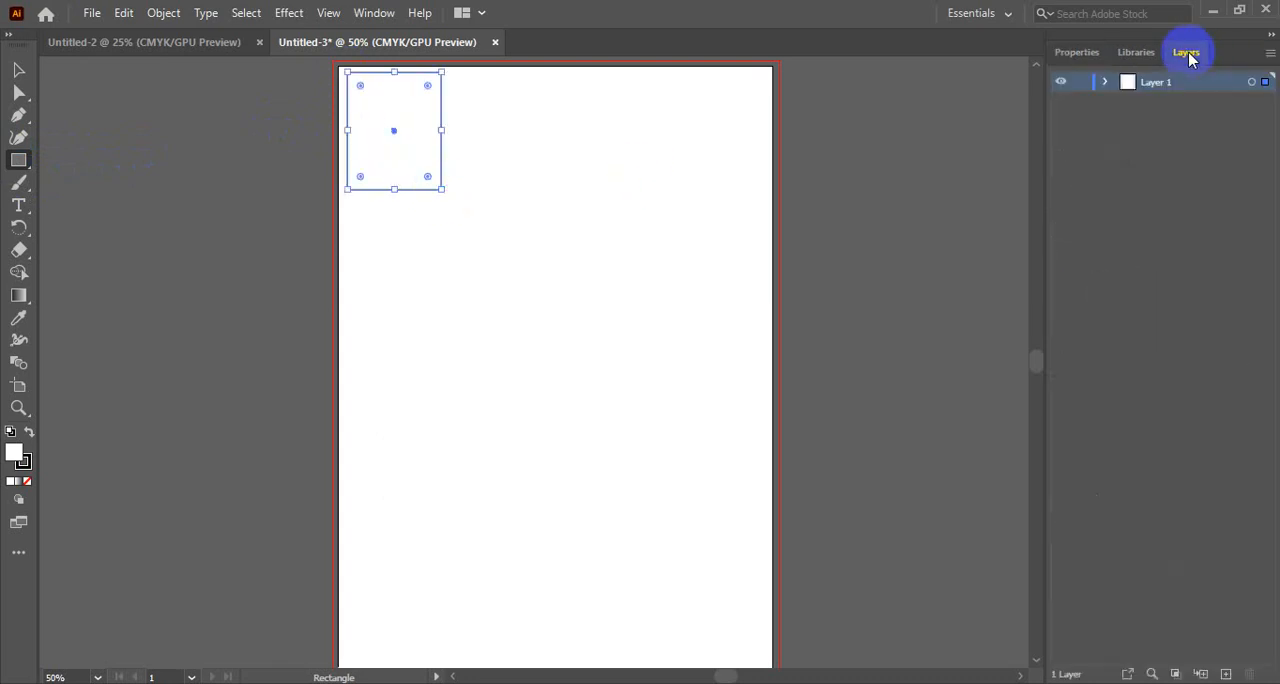
{"action": "left_click", "coordinate": [1106, 84]}
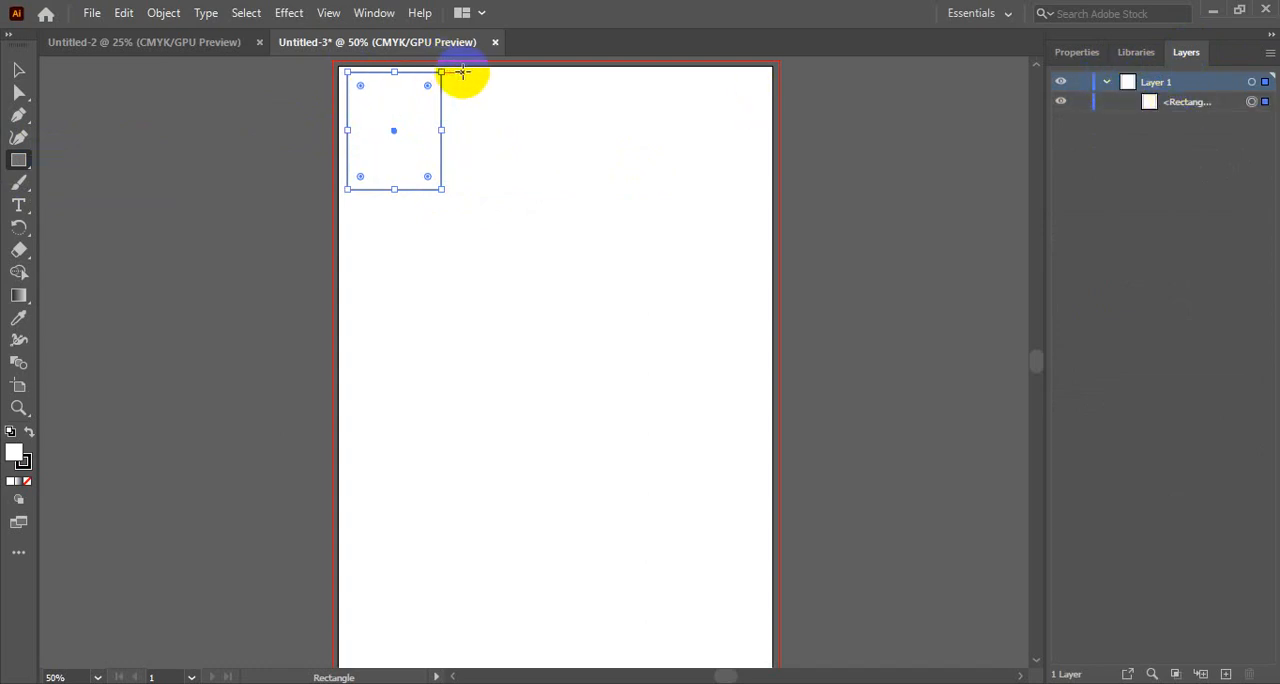
- Draw three more upright rectangles beside the first along the artboard's upper edge, the second about 45 by 57 mm
{"action": "left_click_drag", "start_coordinate": [463, 72], "coordinate": [555, 193]}
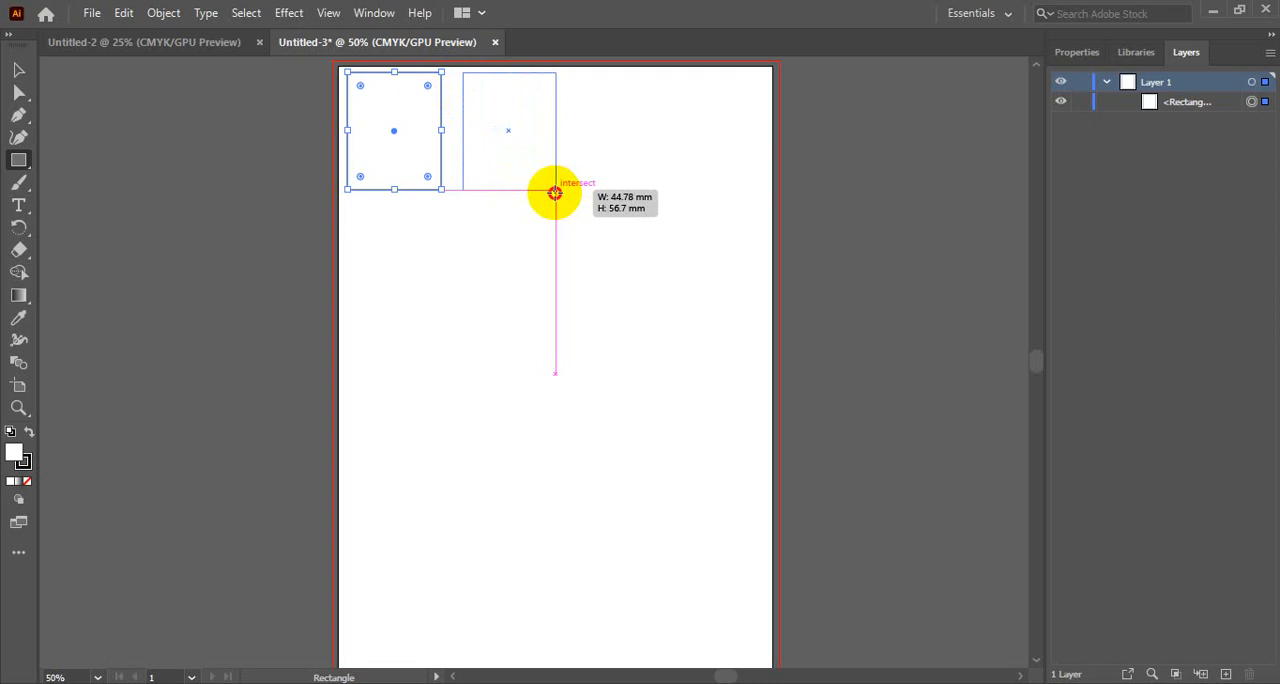
{"action": "left_click_drag", "start_coordinate": [555, 192], "coordinate": [555, 192]}
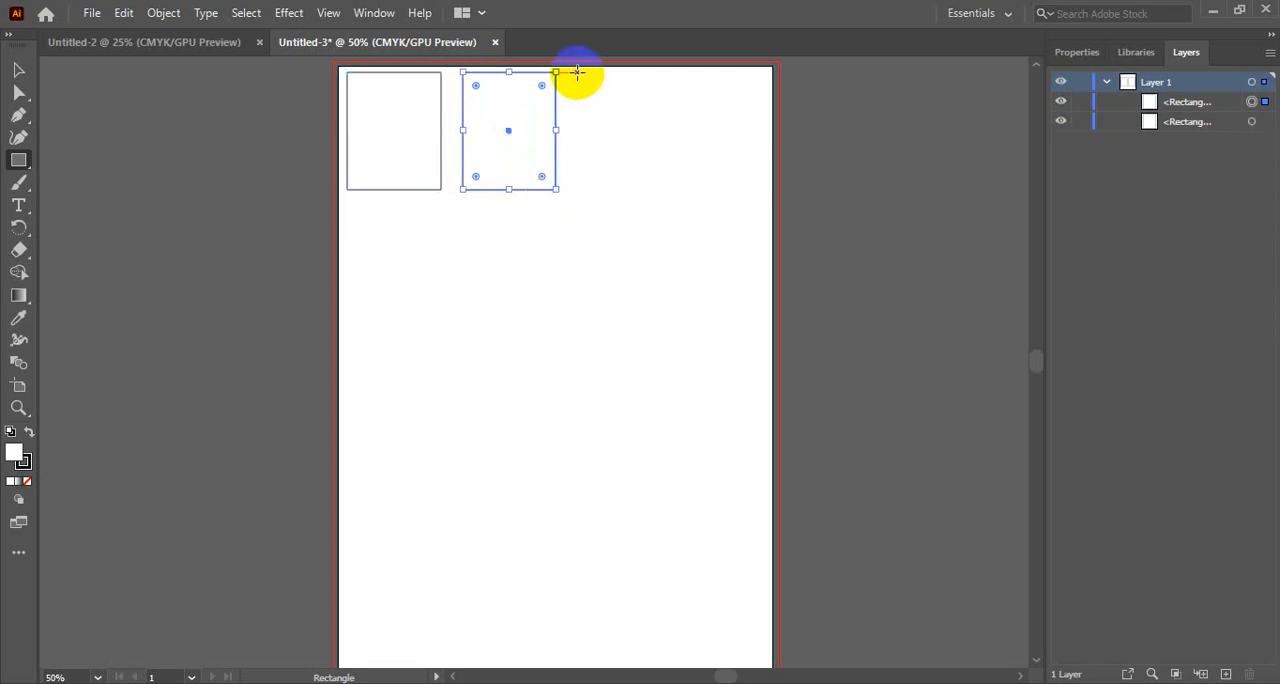
{"action": "left_click_drag", "start_coordinate": [577, 72], "coordinate": [679, 207]}
{"action": "left_click_drag", "start_coordinate": [691, 89], "coordinate": [767, 207]}
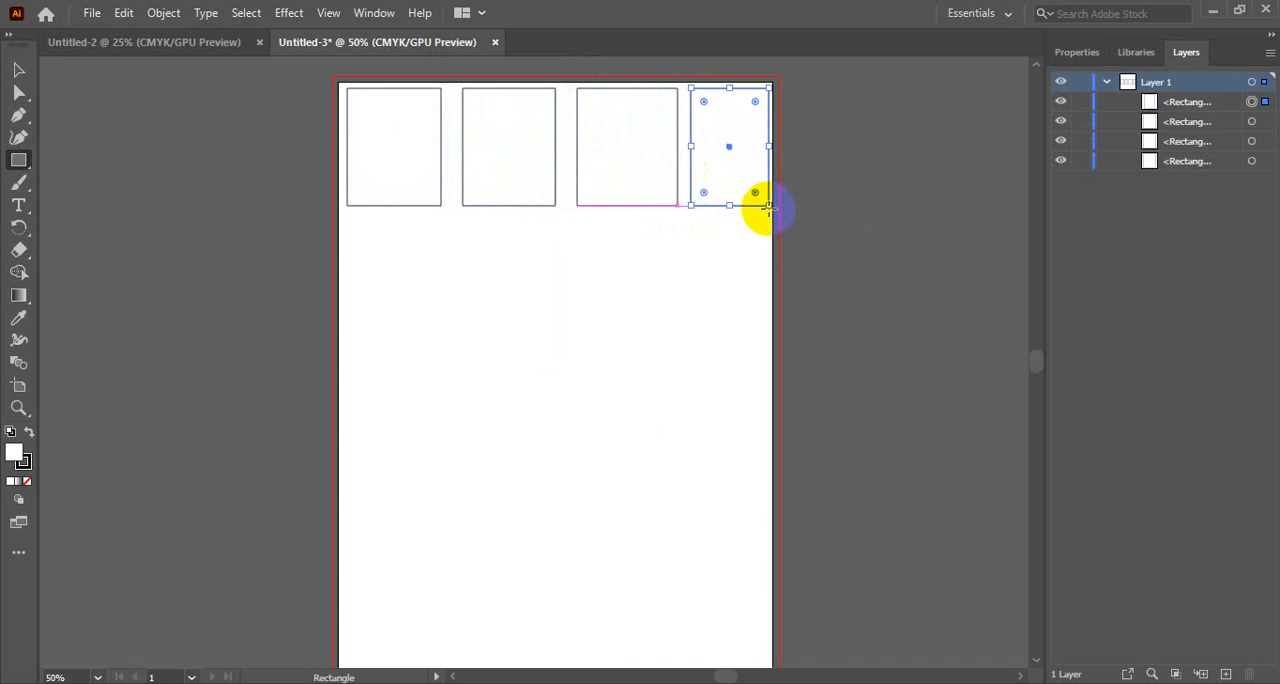
- Target each rectangle entry of Layer 1 in turn to match it with its shape on the artboard, and collapse the layer
{"action": "left_click", "coordinate": [1253, 121]}
{"action": "left_click", "coordinate": [1252, 141]}
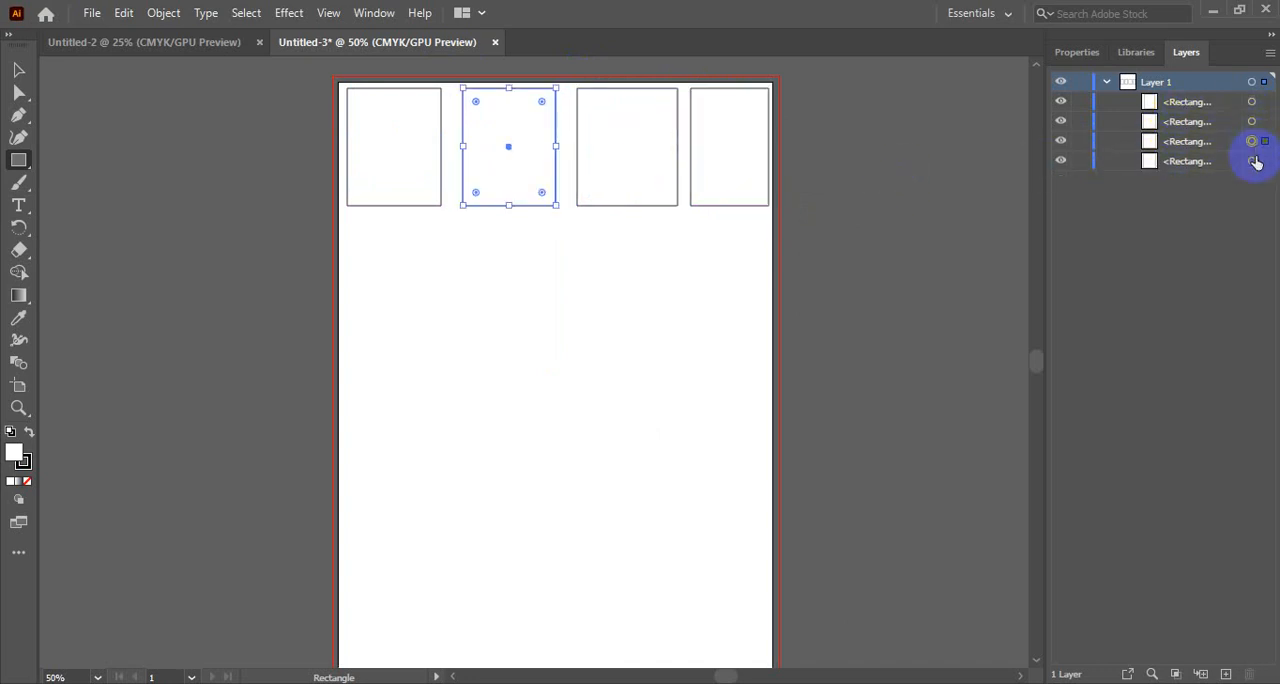
{"action": "left_click", "coordinate": [1253, 162]}
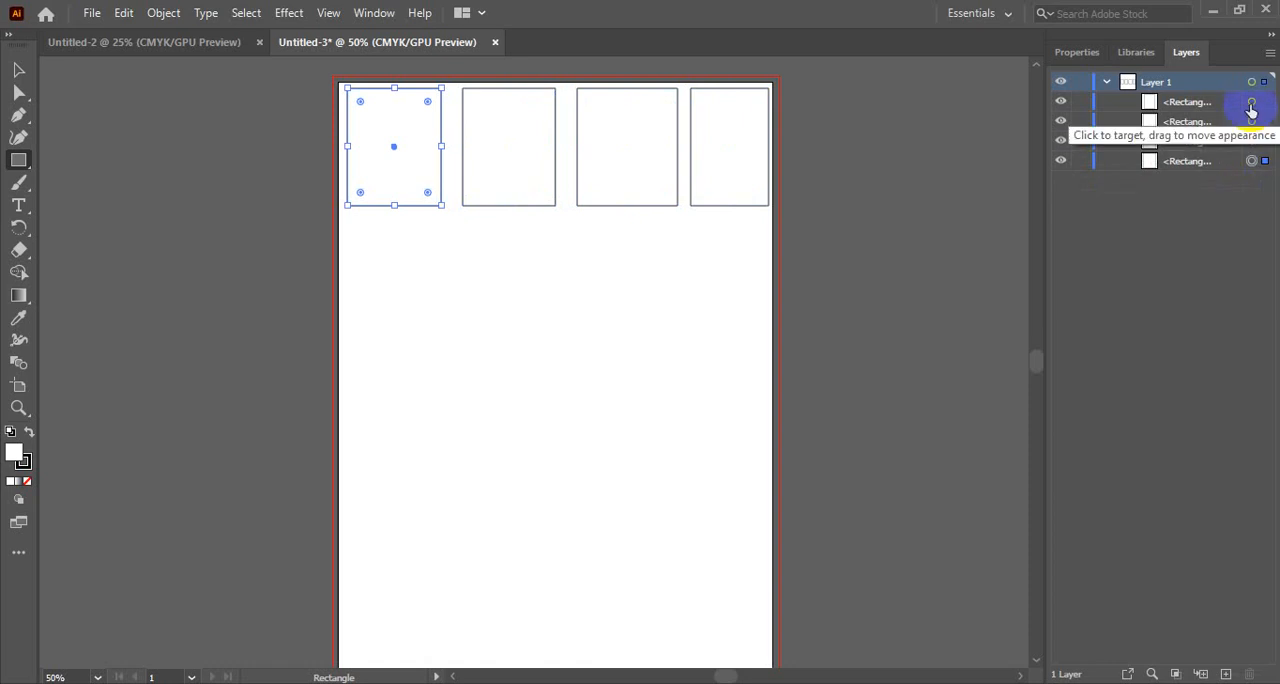
{"action": "left_click", "coordinate": [1251, 103]}
{"action": "left_click", "coordinate": [1252, 121]}
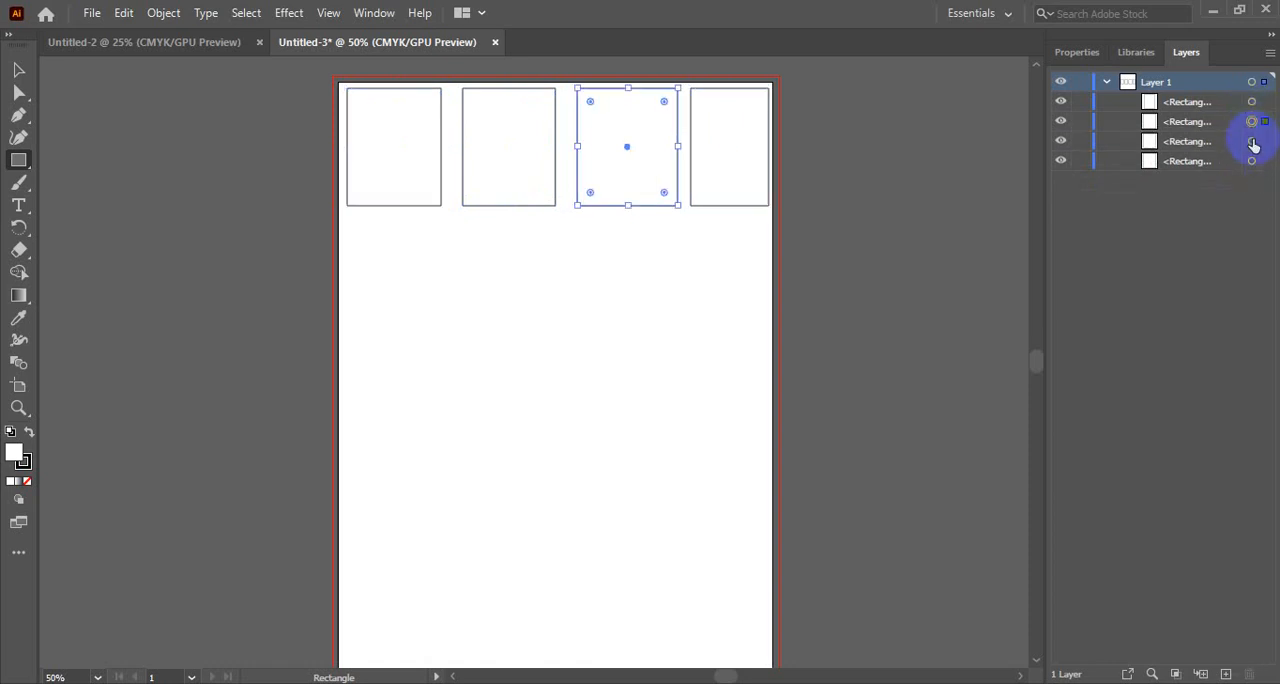
{"action": "left_click", "coordinate": [1252, 141]}
{"action": "left_click", "coordinate": [1253, 162]}
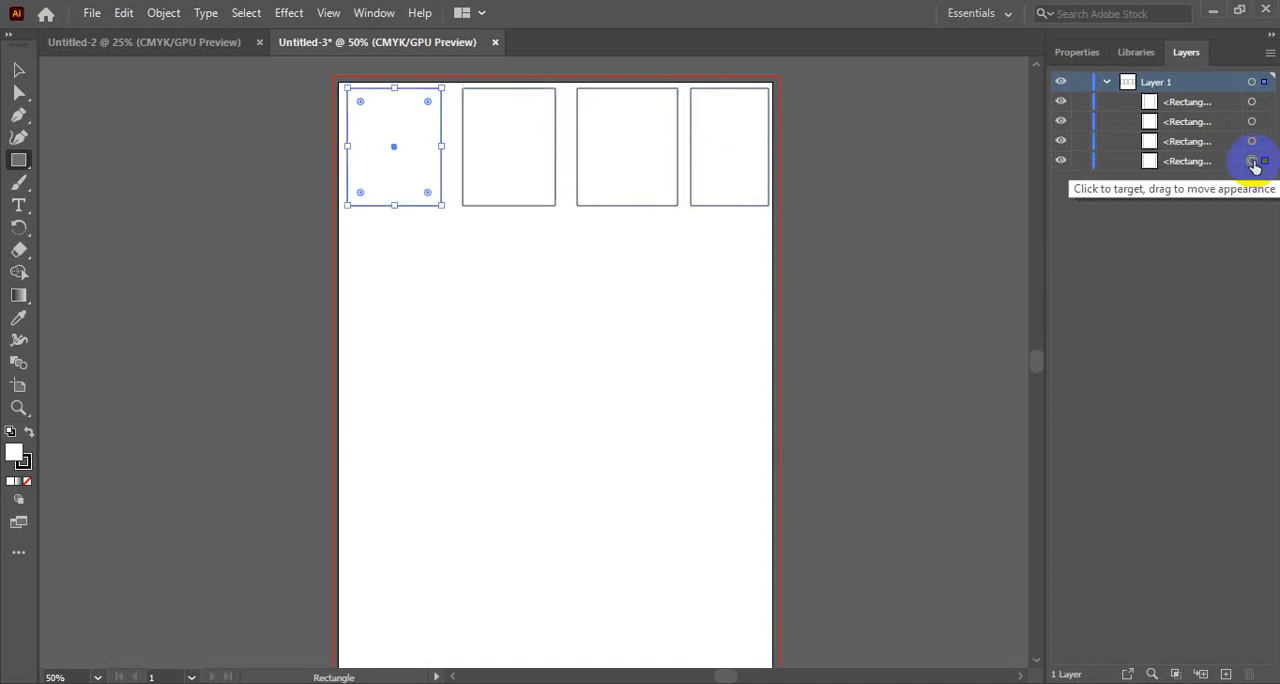
{"action": "left_click", "coordinate": [1107, 84]}
{"action": "left_click", "coordinate": [1107, 84]}
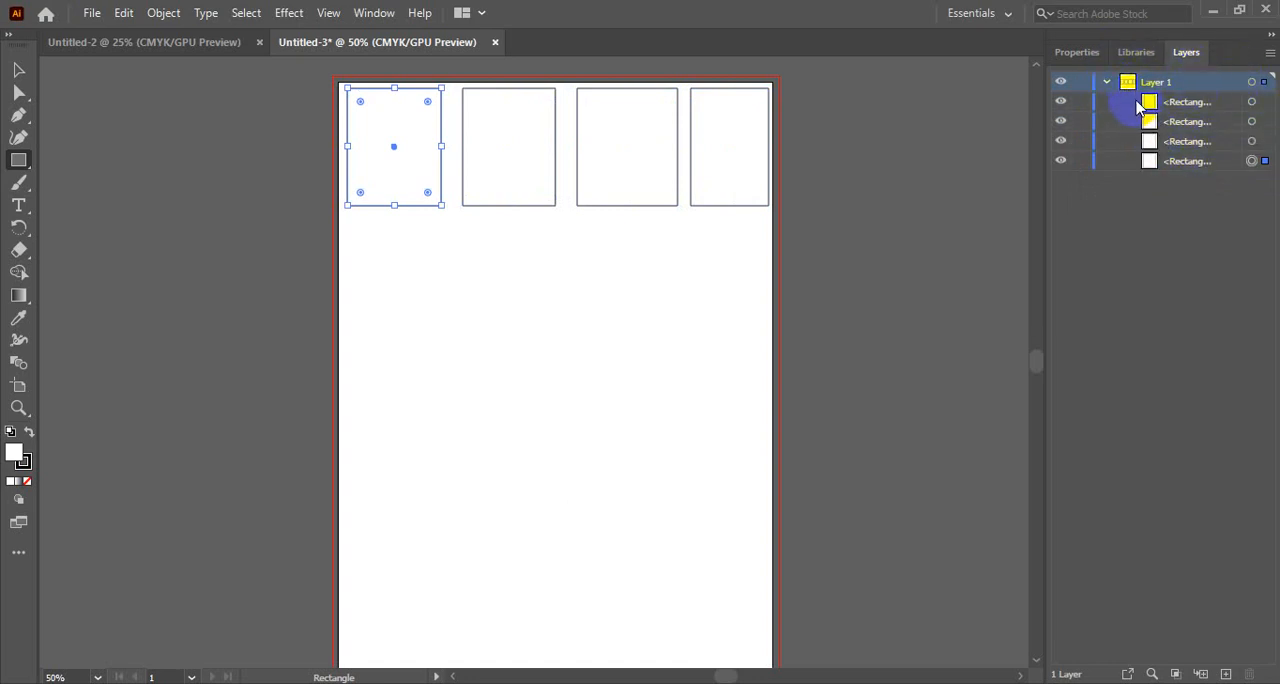
{"action": "left_click", "coordinate": [1251, 101]}
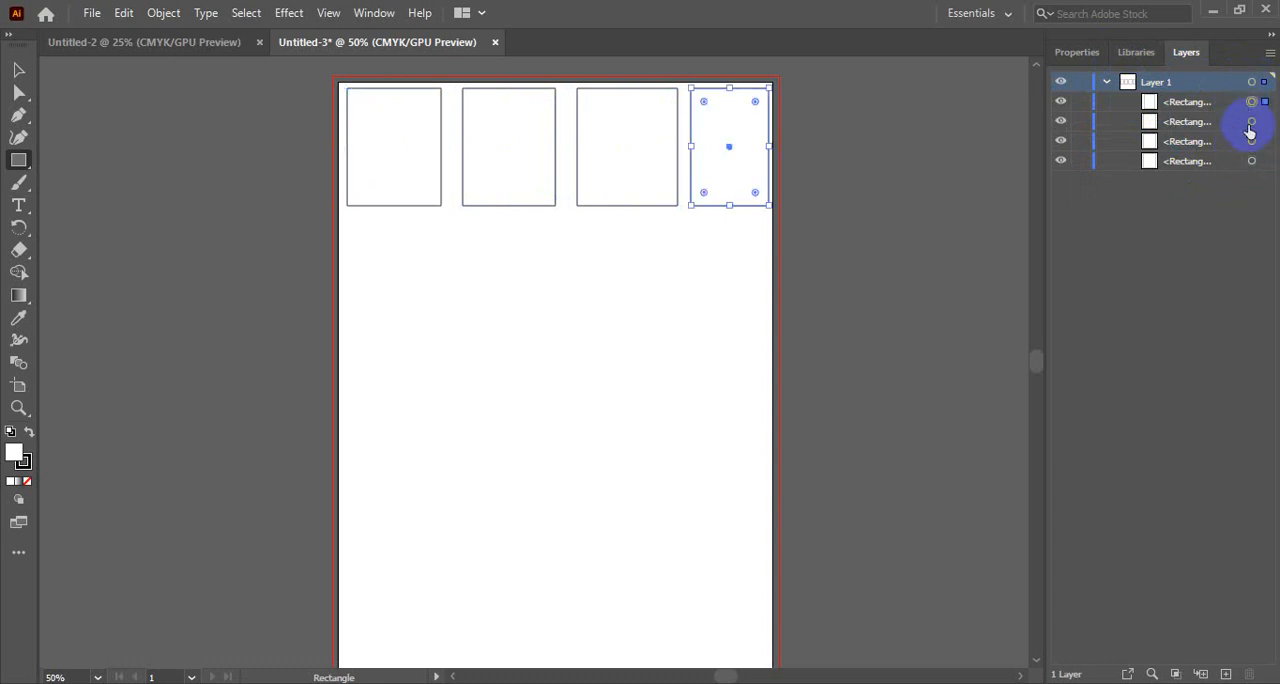
{"action": "left_click", "coordinate": [1251, 121]}
{"action": "left_click", "coordinate": [1252, 143]}
{"action": "left_click", "coordinate": [1251, 161]}
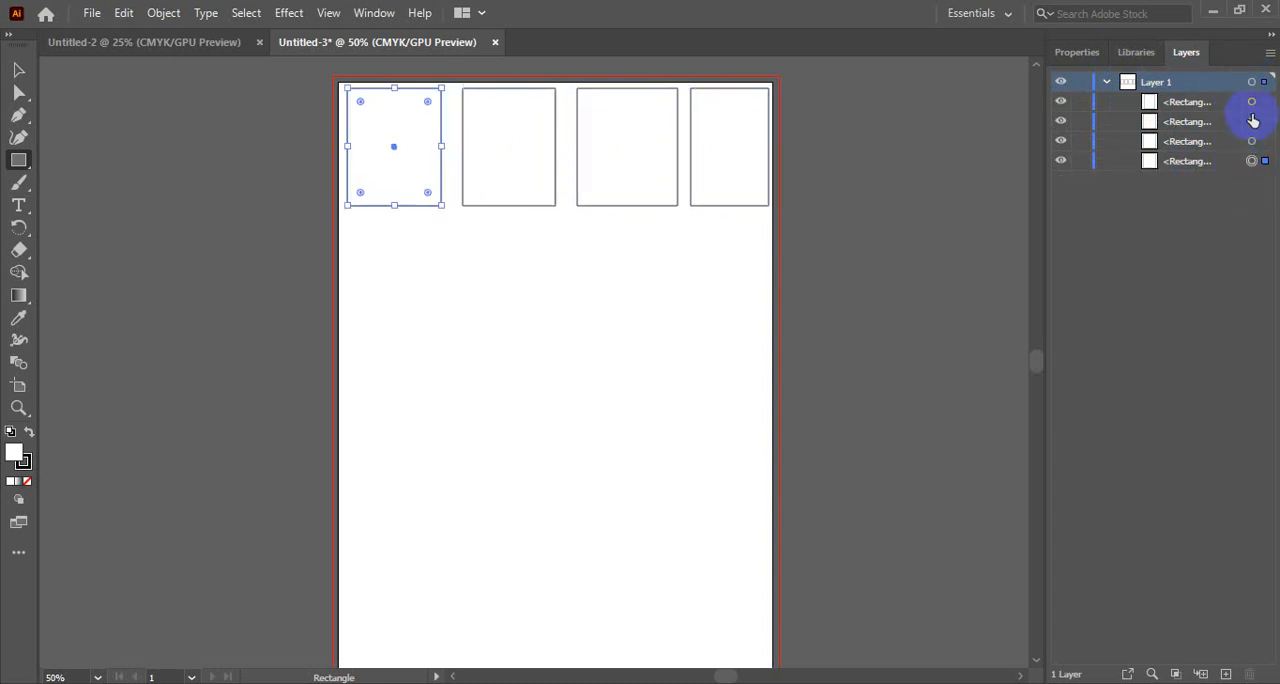
{"action": "left_click", "coordinate": [1251, 103]}
{"action": "left_click", "coordinate": [1251, 121]}
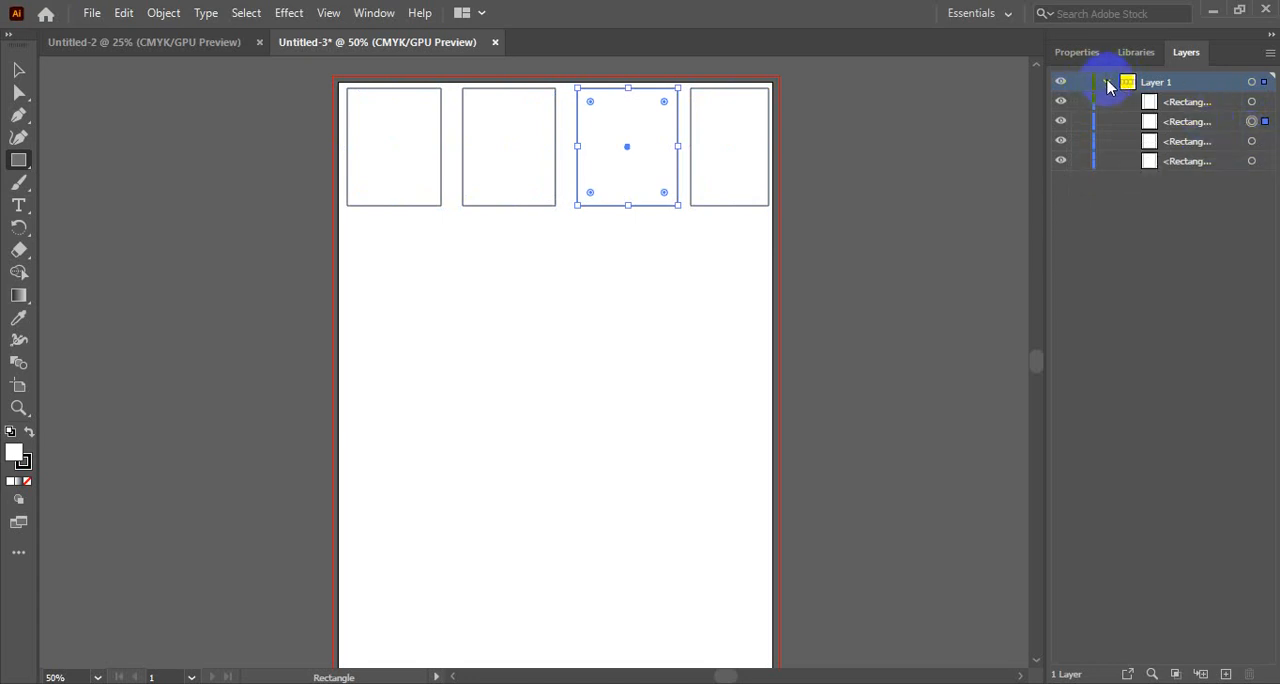
{"action": "left_click", "coordinate": [1106, 83]}
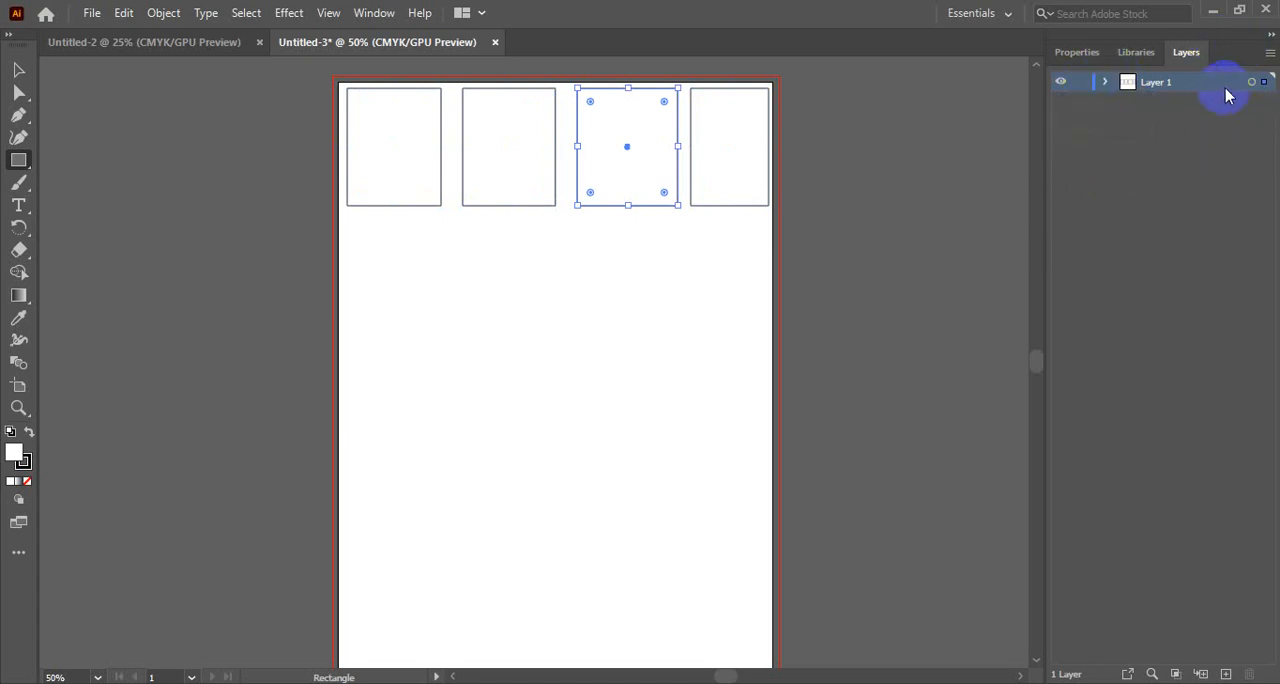
{"action": "left_click", "coordinate": [588, 260]}
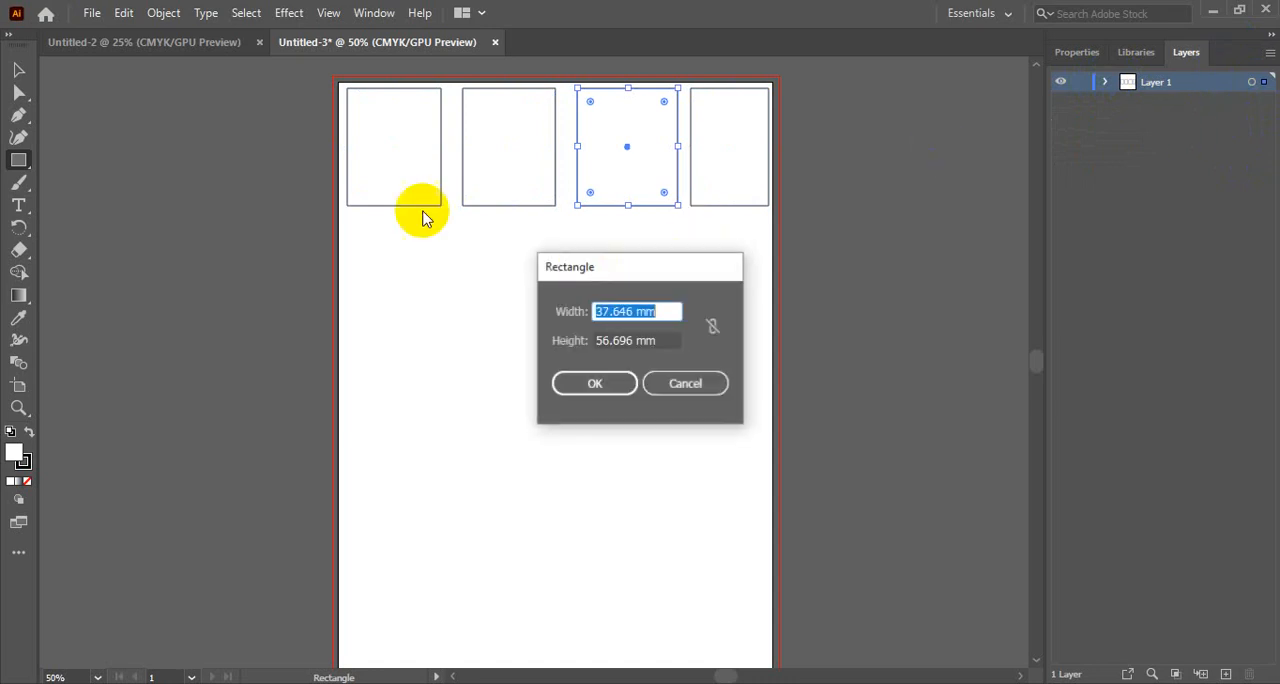
{"action": "left_click", "coordinate": [678, 383]}
{"action": "left_click", "coordinate": [494, 289]}
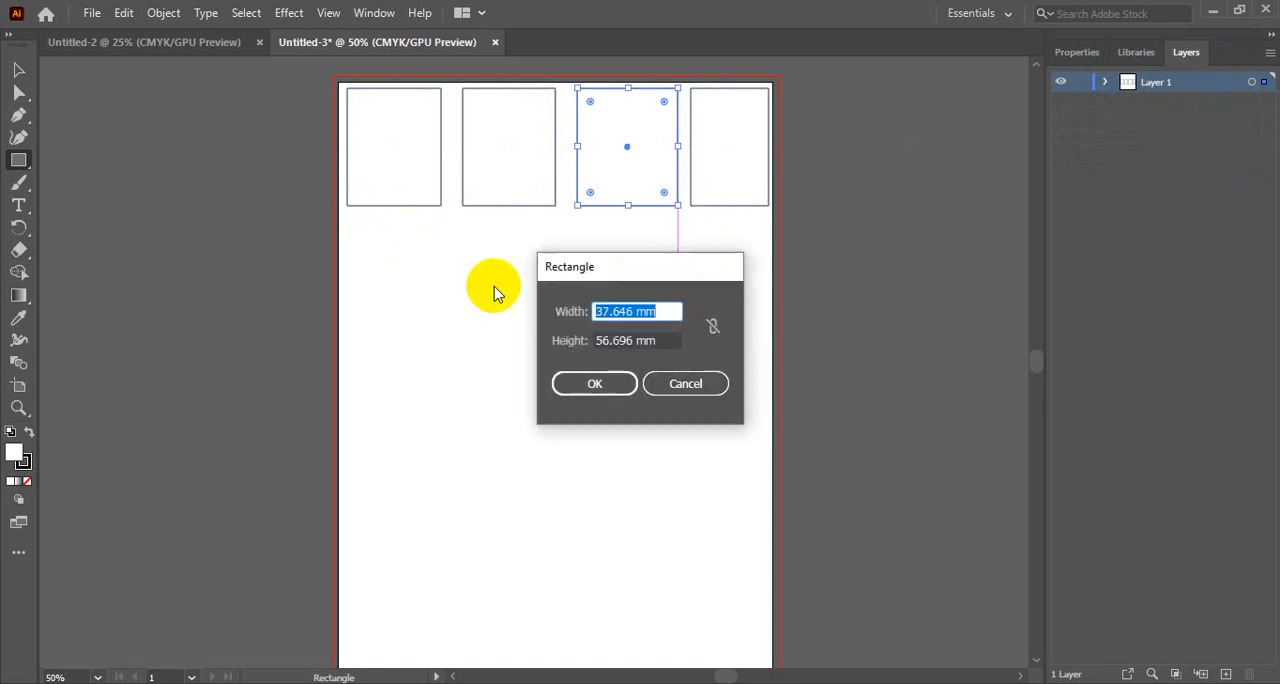
{"action": "left_click", "coordinate": [688, 390]}
- Delete all four rectangles from the artboard
{"action": "left_click", "coordinate": [19, 70]}
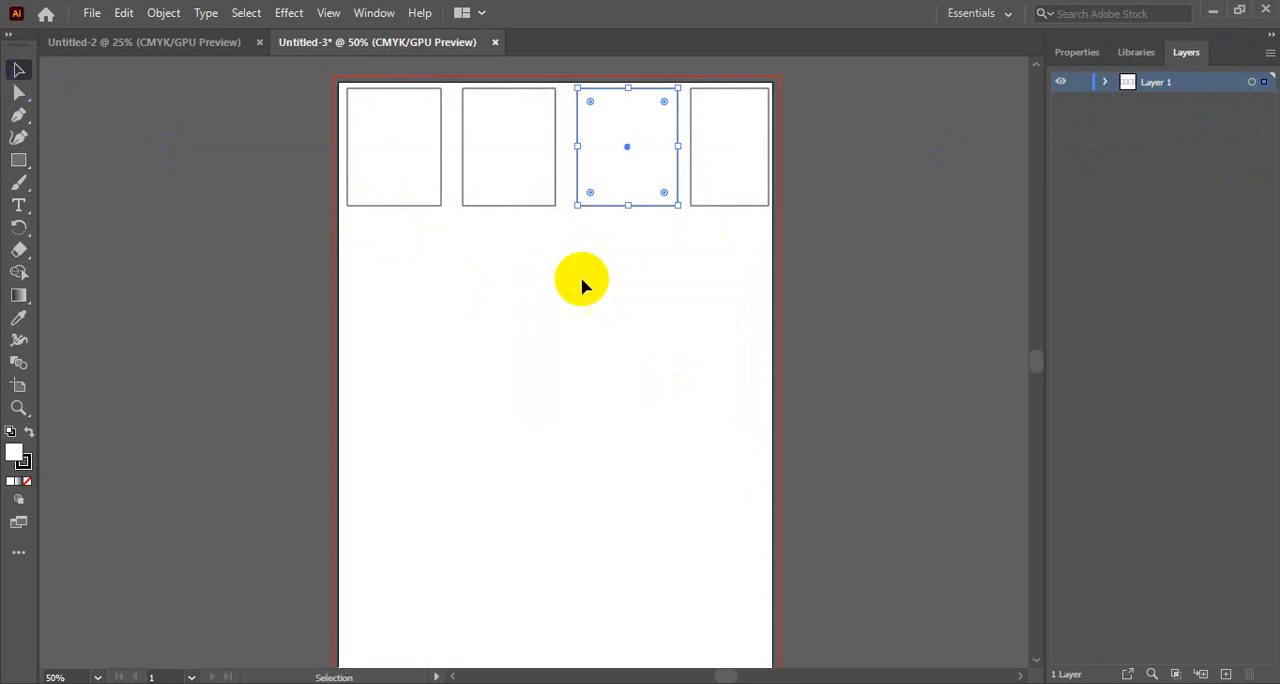
{"action": "left_click_drag", "start_coordinate": [718, 248], "coordinate": [513, 140]}
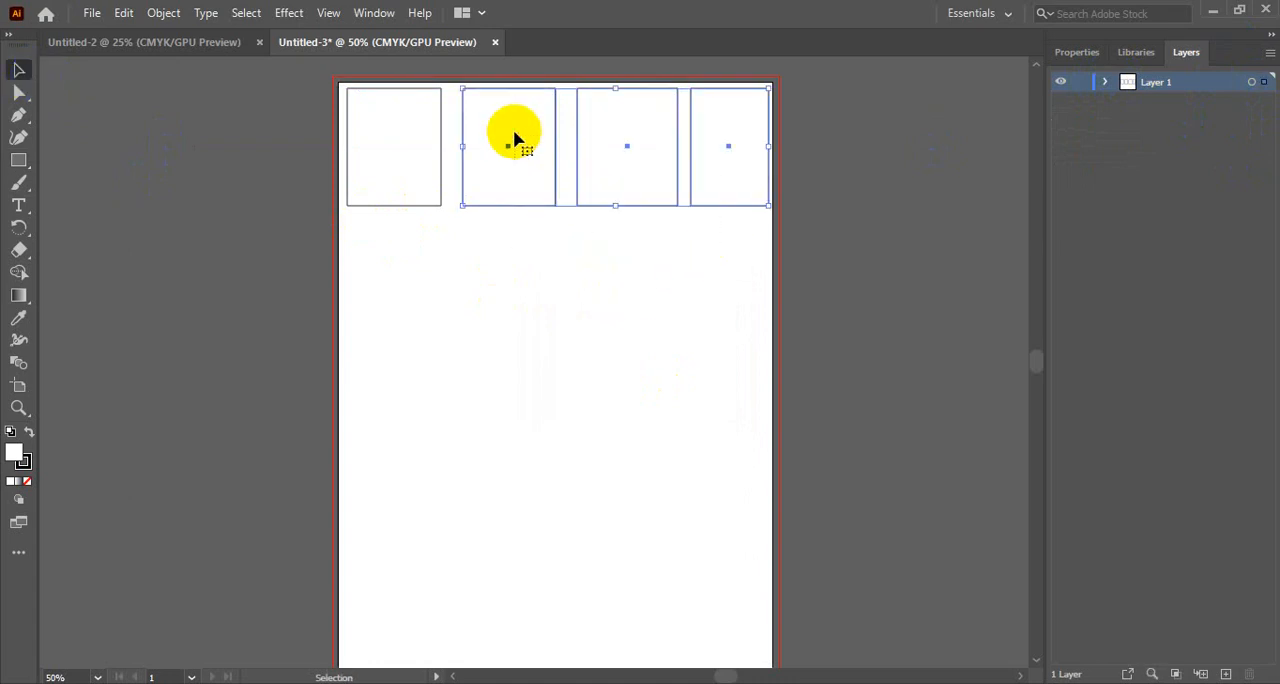
{"action": "key", "text": "Delete"}
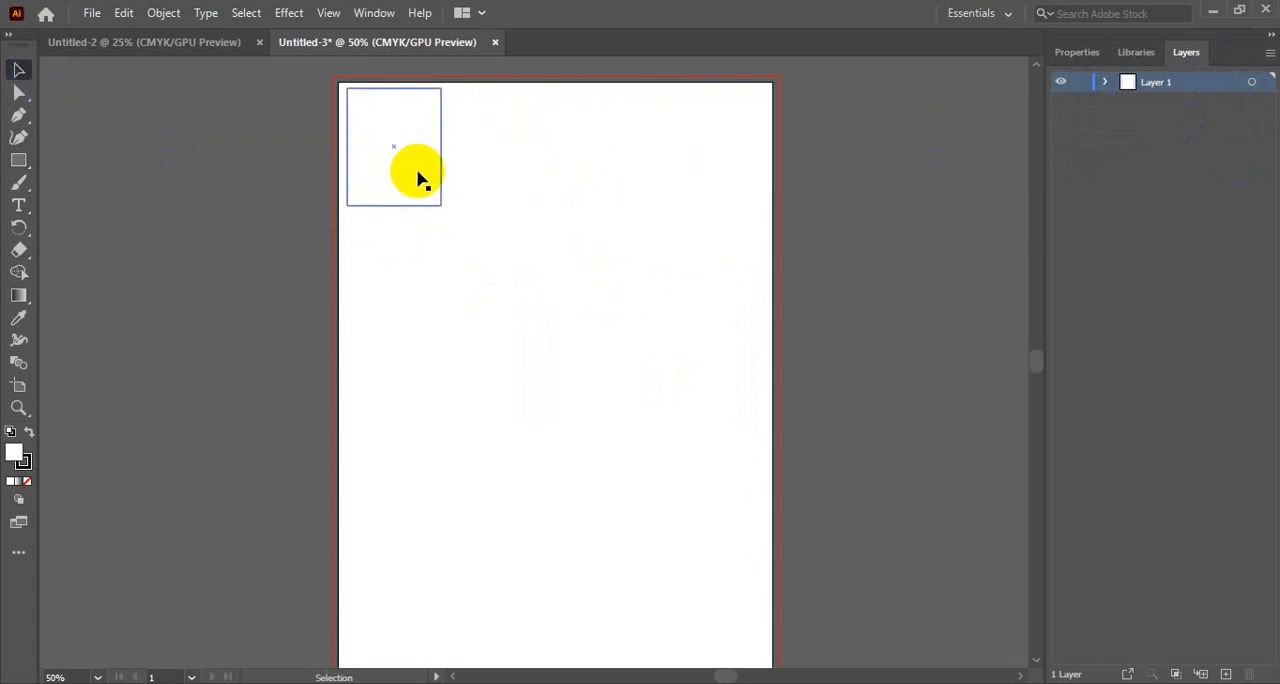
{"action": "left_click", "coordinate": [436, 206]}
{"action": "key", "text": "Delete"}
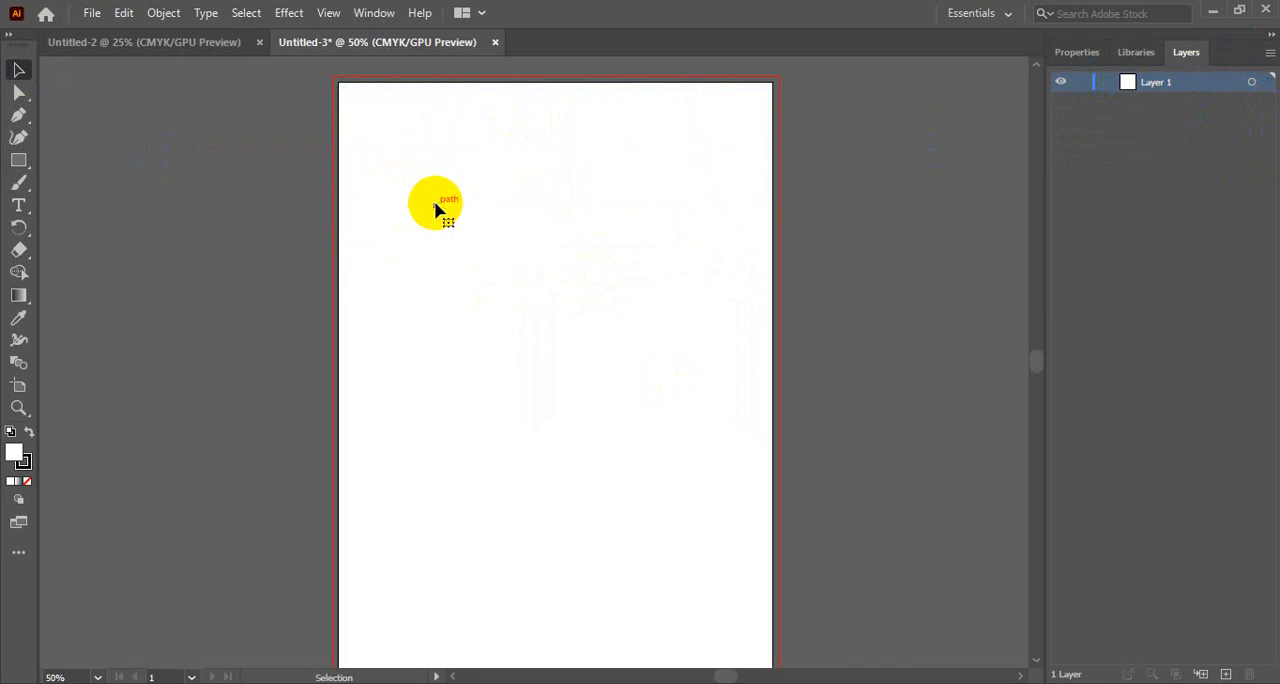
- Draw a small rectangle in the artboard's upper-left corner and shorten it by moving its lower edge up
{"action": "left_click", "coordinate": [18, 160]}
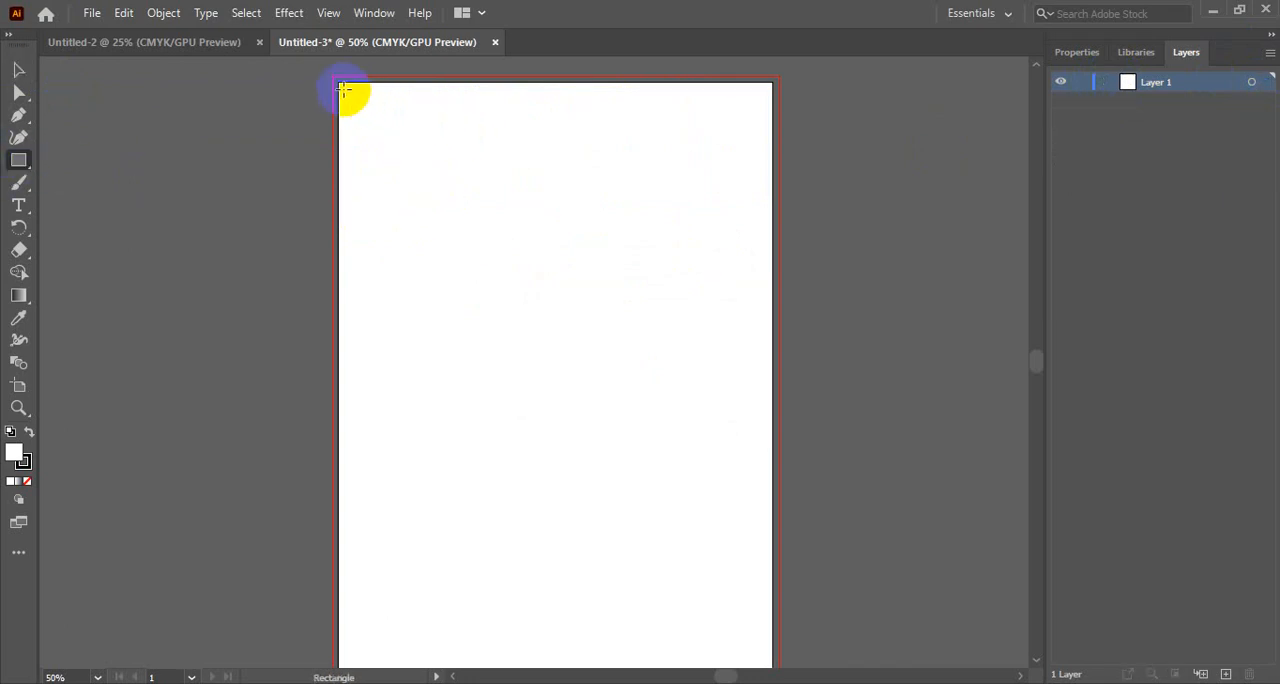
{"action": "left_click_drag", "start_coordinate": [348, 89], "coordinate": [429, 186]}
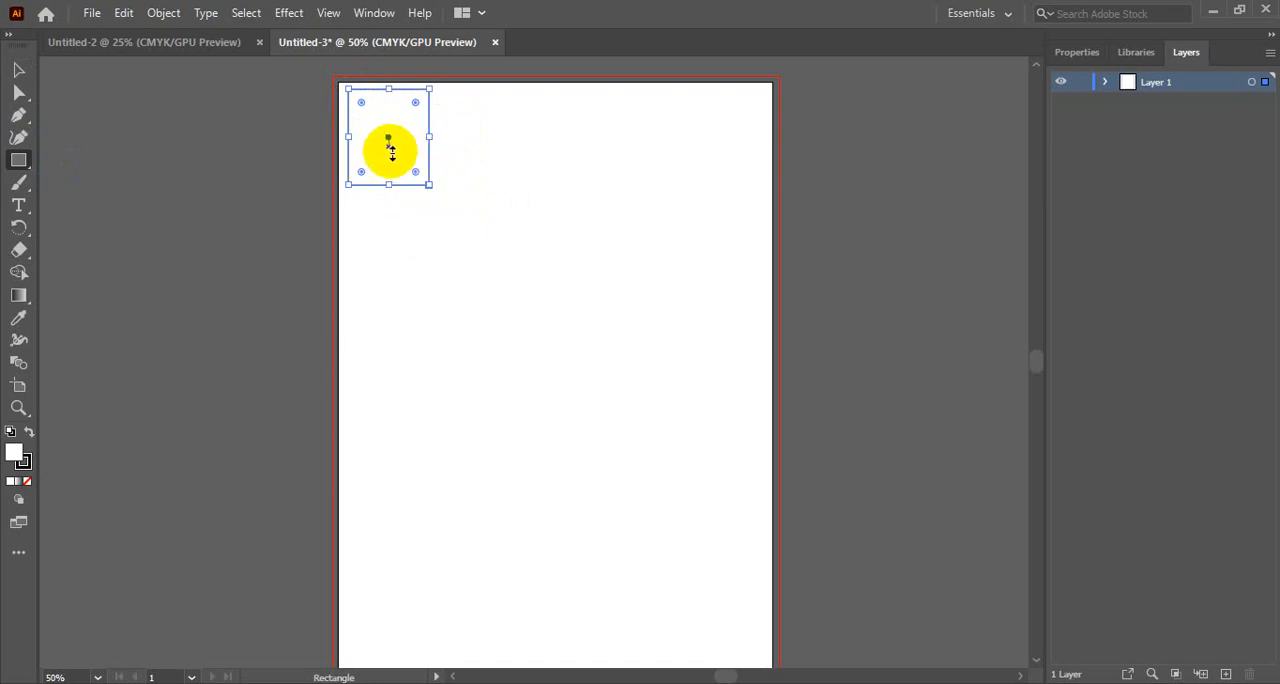
{"action": "left_click", "coordinate": [18, 69]}
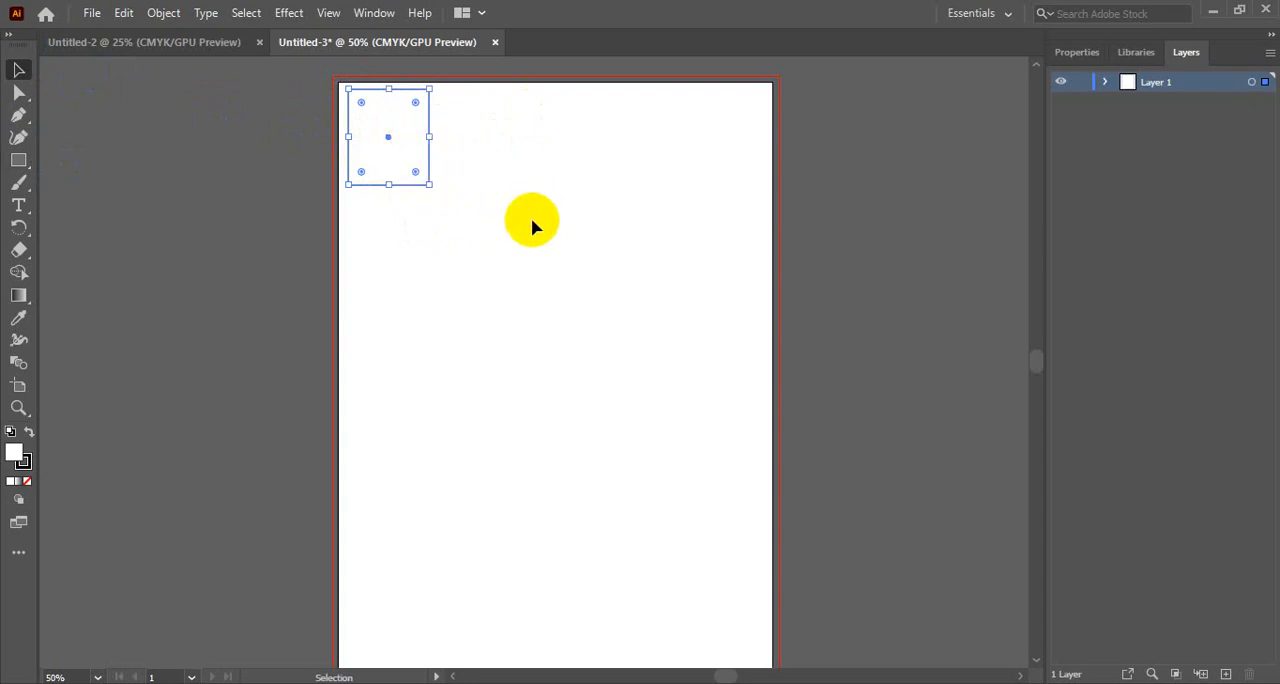
{"action": "left_click", "coordinate": [415, 185]}
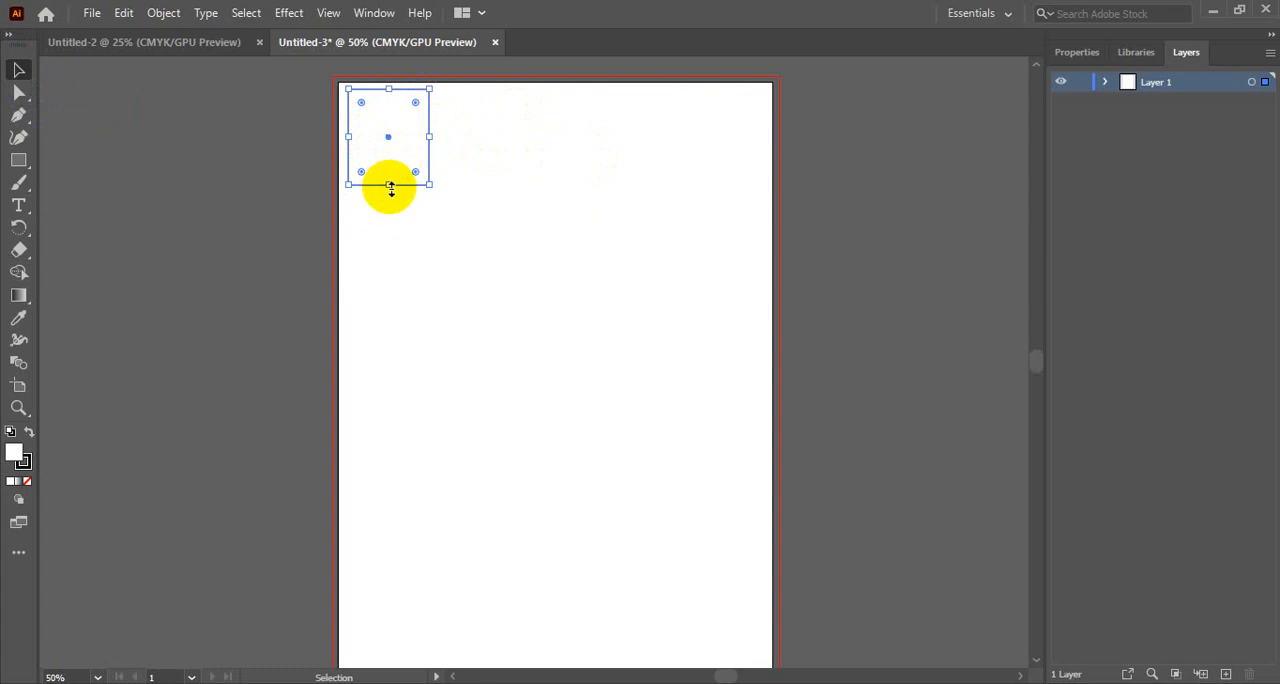
{"action": "left_click_drag", "start_coordinate": [389, 183], "coordinate": [390, 158]}
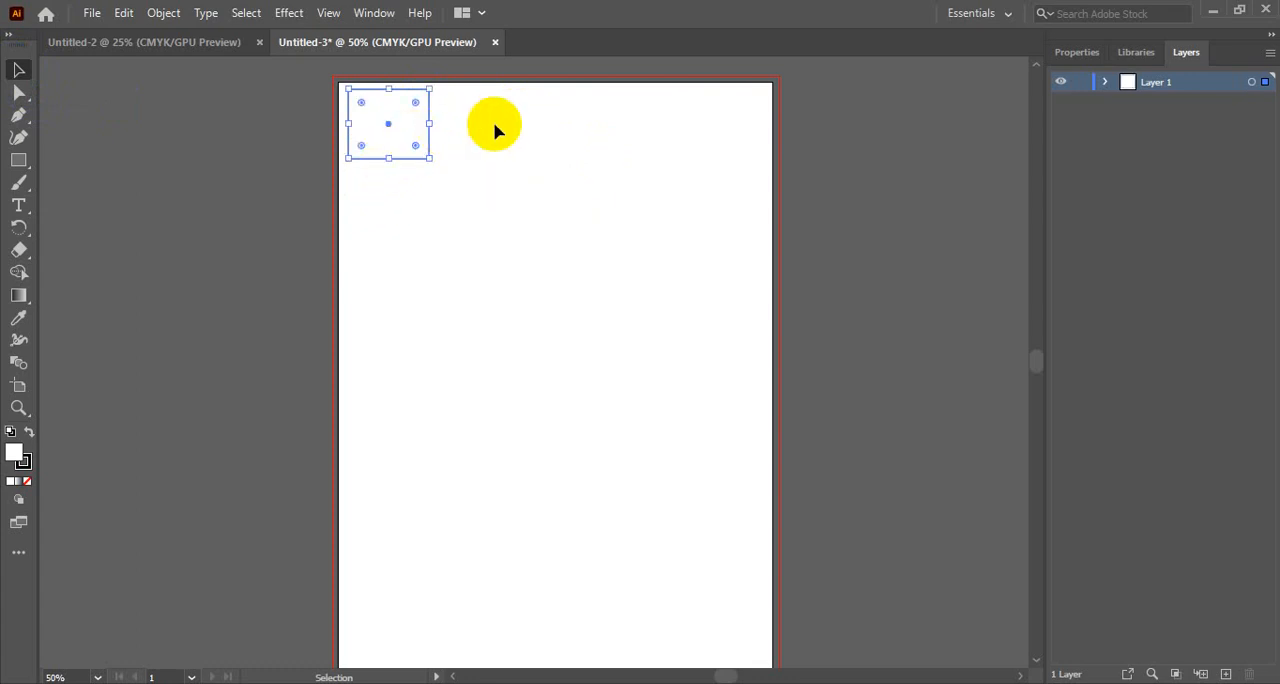
- Copy the rectangle directly below itself and repeat the duplication to build an evenly spaced column of eight rectangles
{"action": "left_click", "coordinate": [468, 132]}
{"action": "left_click", "coordinate": [410, 150]}
{"action": "left_click_drag", "start_coordinate": [408, 130], "coordinate": [410, 208]}
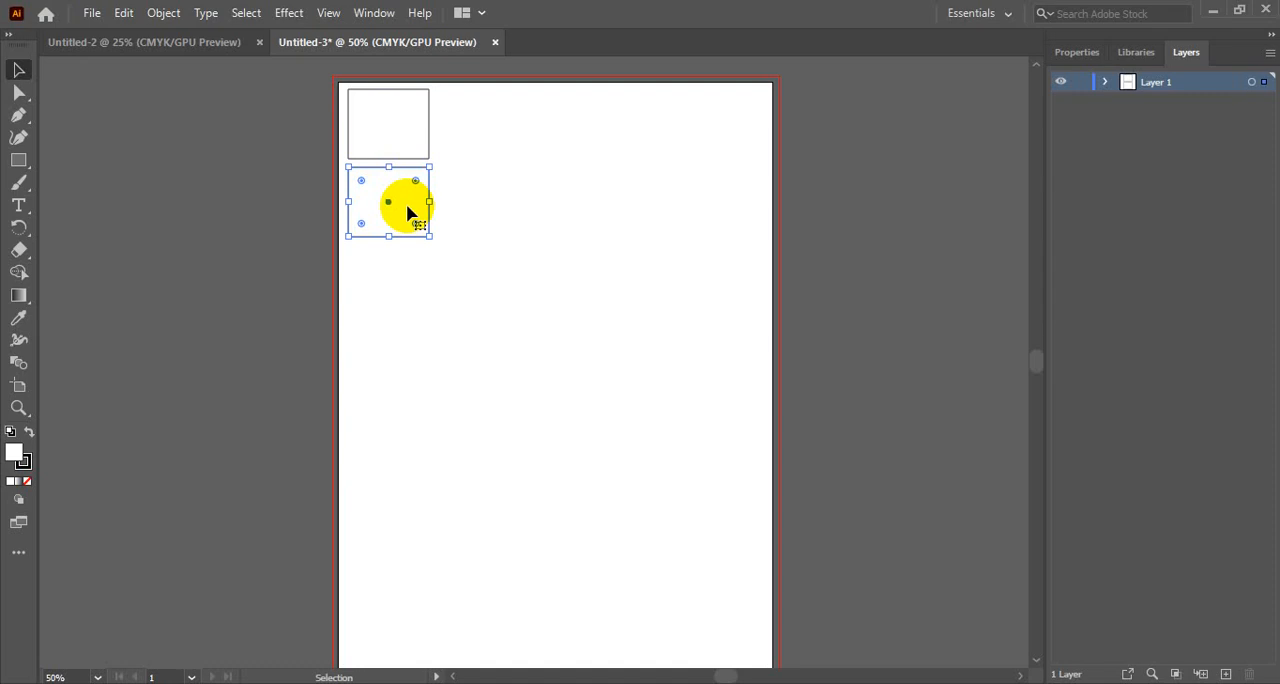
{"action": "key", "text": "a"}
{"action": "key", "text": "ctrl+d"}
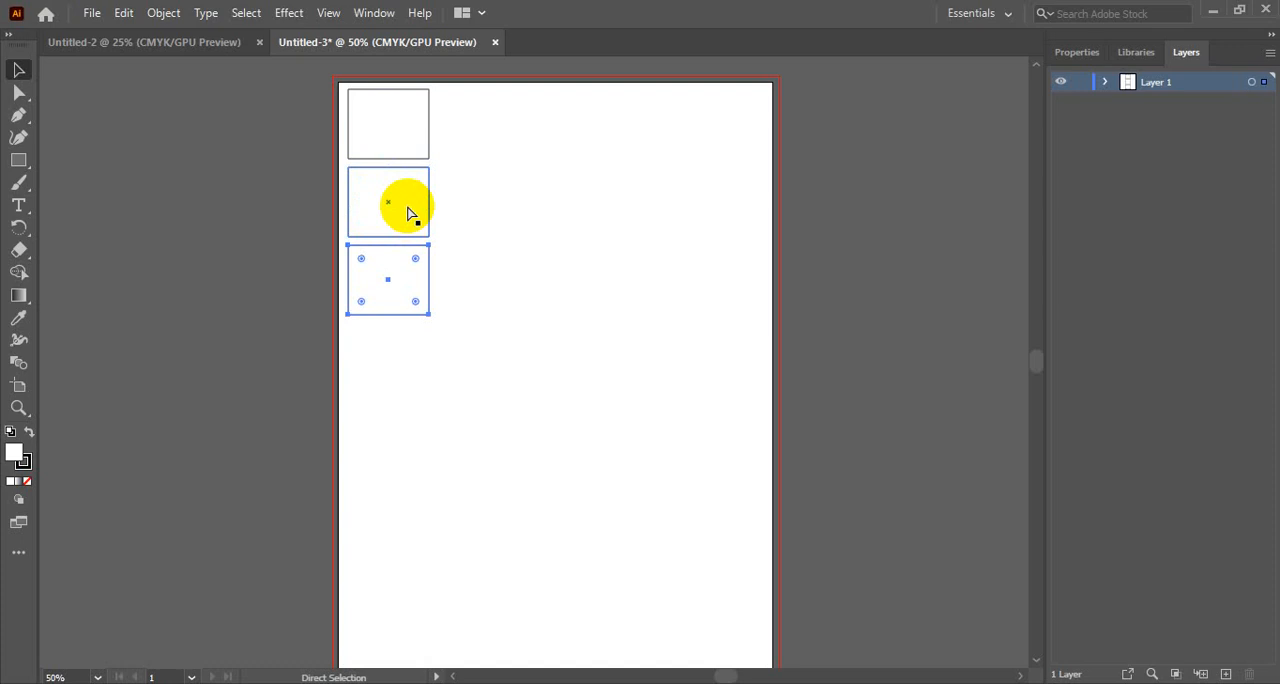
{"action": "key", "text": "ctrl+d"}
{"action": "key", "text": "ctrl+d"}
{"action": "key", "text": "ctrl+d"}
{"action": "key", "text": "ctrl+d"}
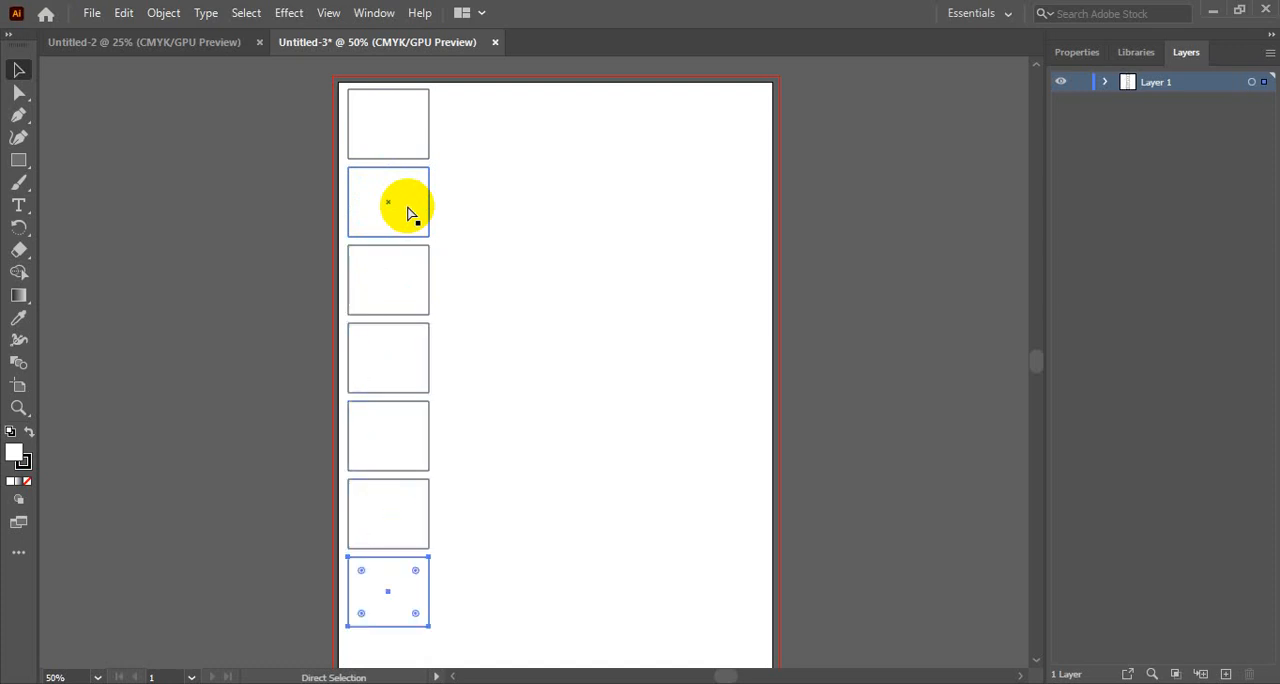
{"action": "key", "text": "ctrl+d"}
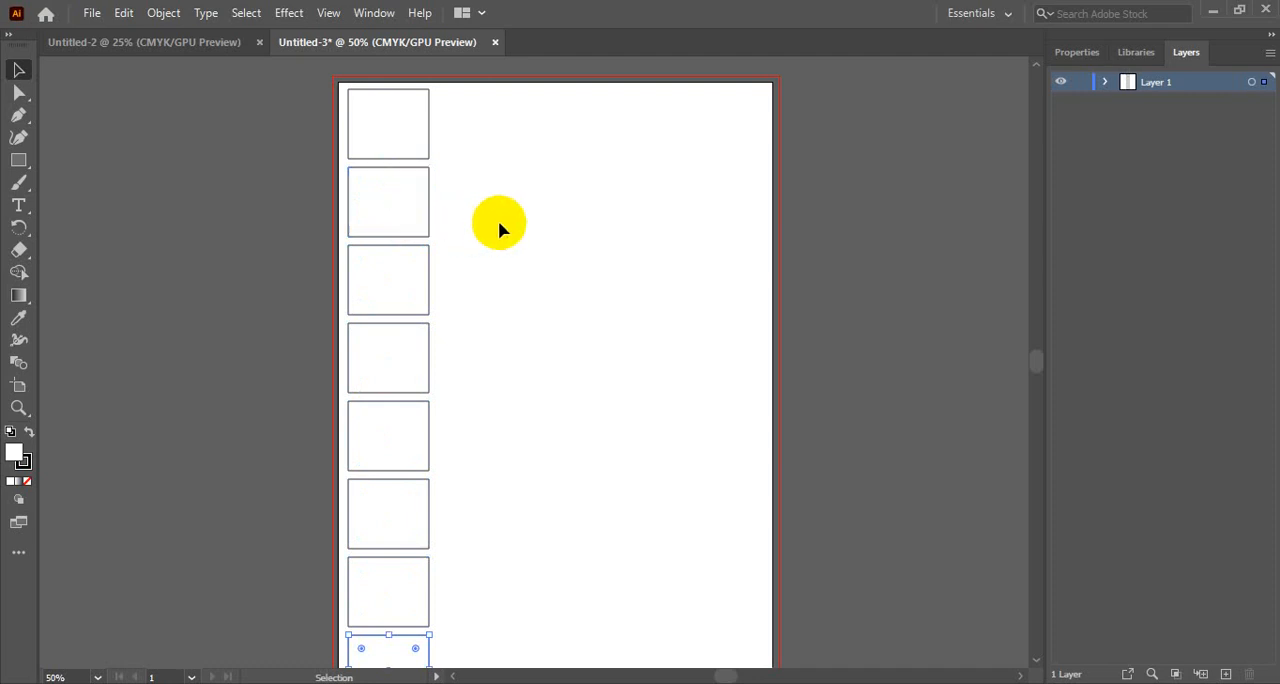
- Select the lowest five rectangles and reduce their combined height so the column ends just inside the artboard's lower edge
{"action": "scroll", "coordinate": [499, 220], "scroll_direction": "down", "scroll_amount": 2}
{"action": "scroll", "coordinate": [499, 222], "scroll_direction": "up", "scroll_amount": 1}
{"action": "scroll", "coordinate": [499, 222], "scroll_direction": "up", "scroll_amount": 2}
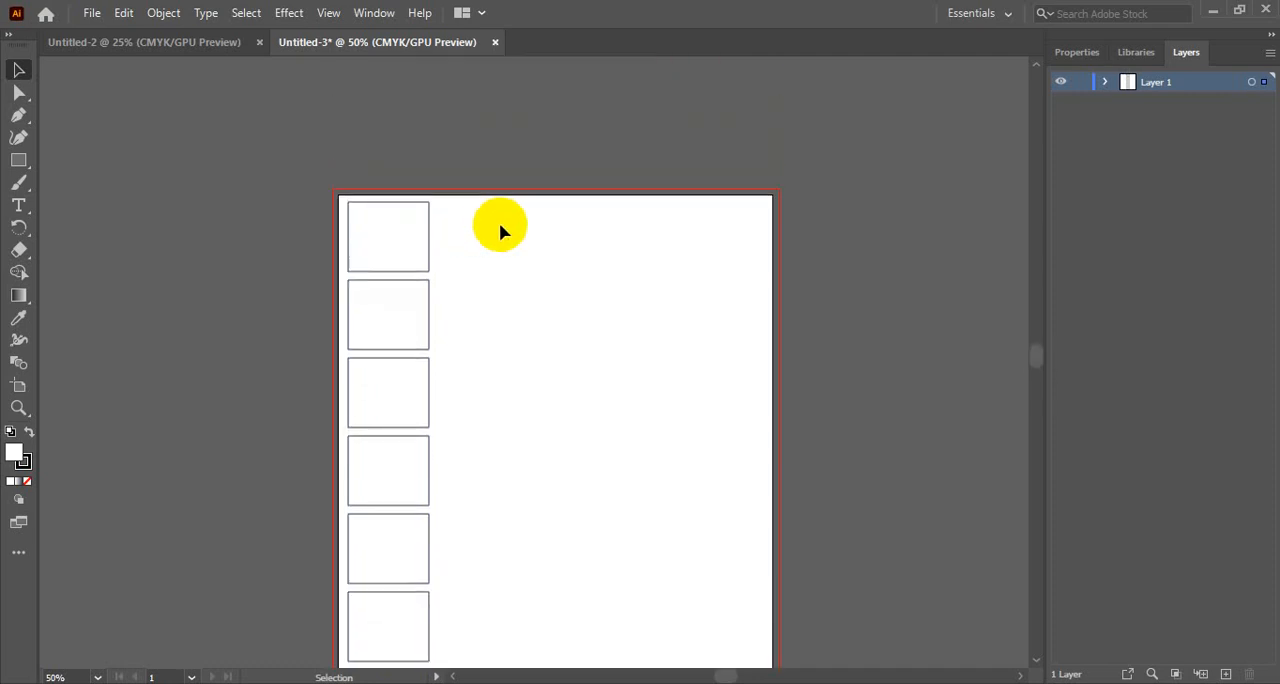
{"action": "scroll", "coordinate": [499, 222], "scroll_direction": "down", "scroll_amount": 1}
{"action": "left_click_drag", "start_coordinate": [456, 138], "coordinate": [388, 510]}
{"action": "scroll", "coordinate": [379, 470], "scroll_direction": "down", "scroll_amount": 4}
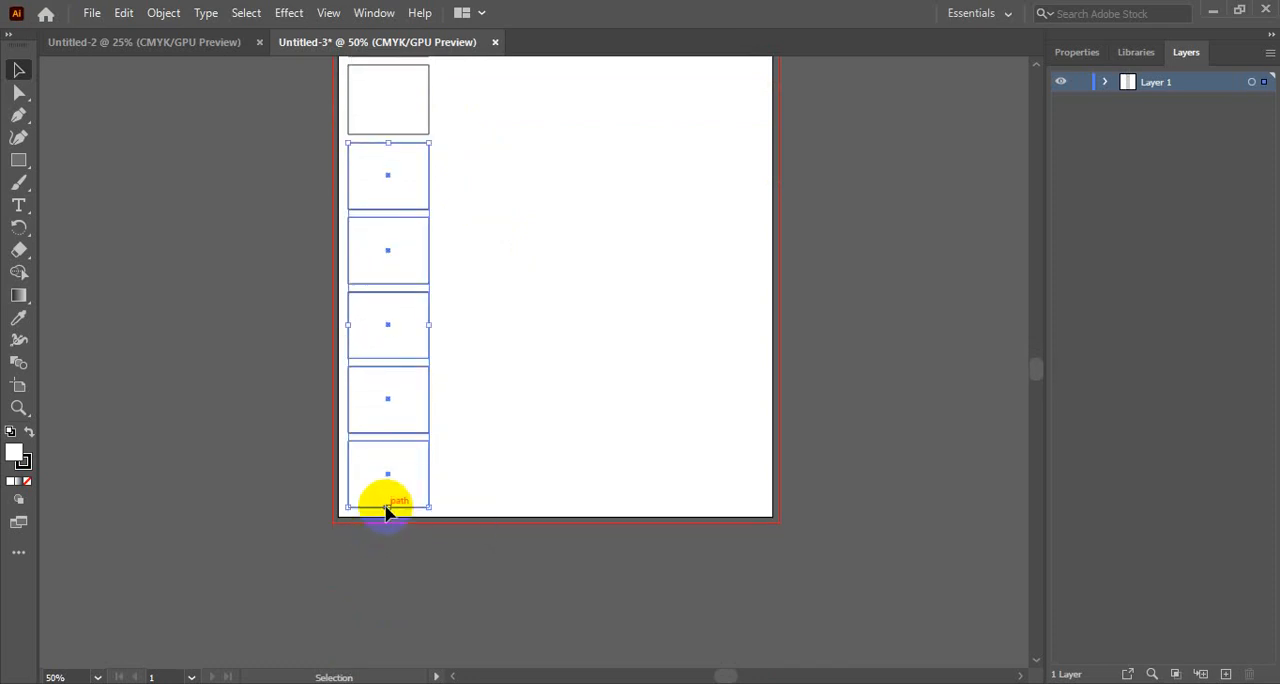
{"action": "scroll", "coordinate": [512, 470], "scroll_direction": "up", "scroll_amount": 6}
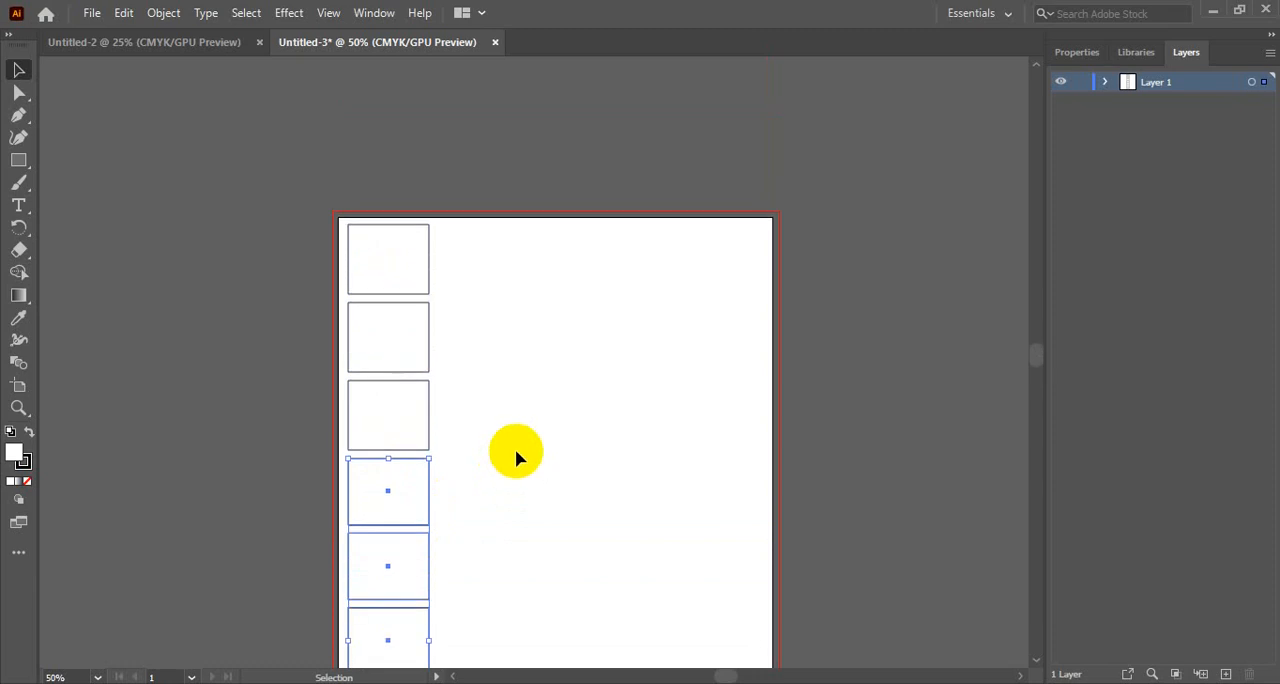
- Select the seven rectangles below the first one and nudge them left by three keyboard increments
{"action": "left_click_drag", "start_coordinate": [455, 248], "coordinate": [391, 618]}
{"action": "key", "text": "Left"}
{"action": "key", "text": "Left"}
{"action": "key", "text": "Left"}
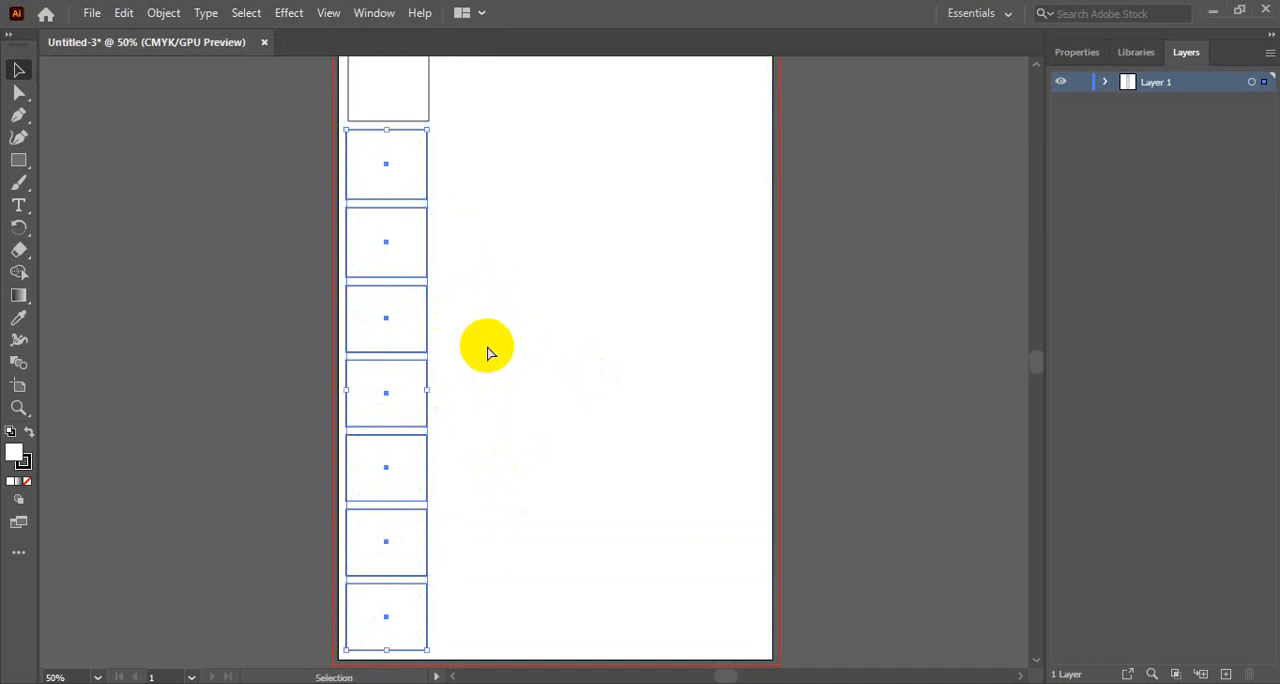
{"action": "left_click", "coordinate": [537, 358], "text": "ctrl+alt"}
{"action": "left_click", "coordinate": [572, 322], "text": "ctrl"}
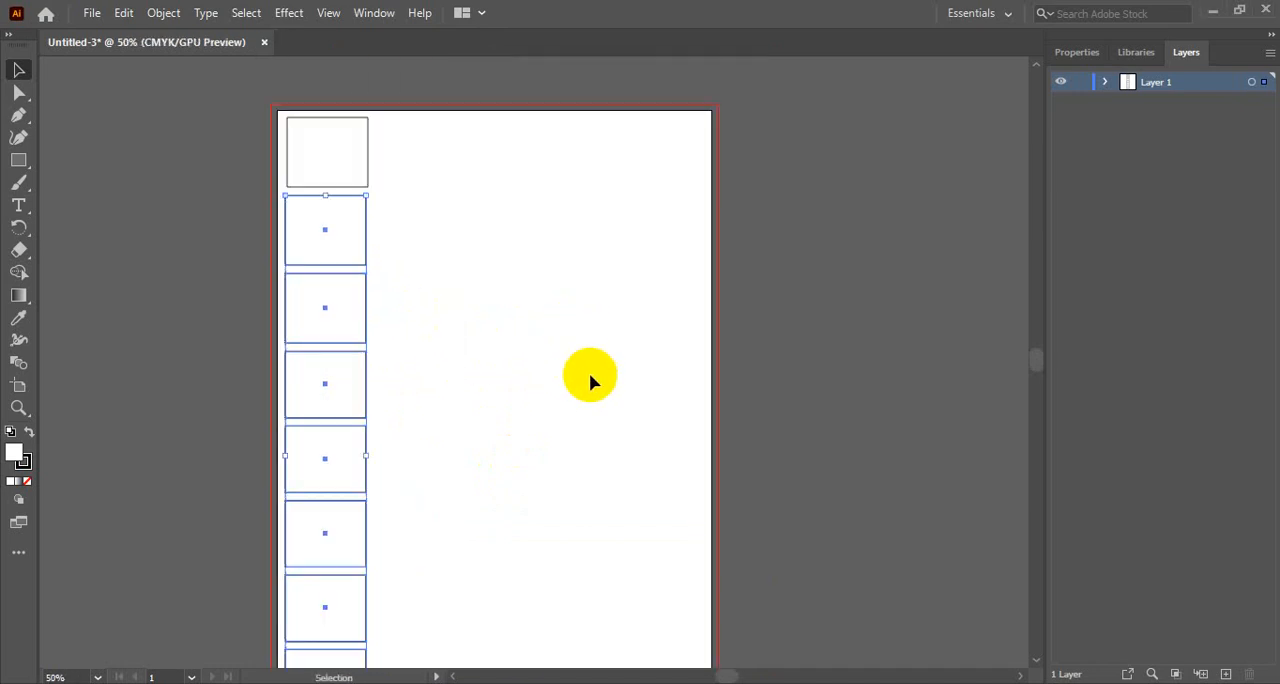
- Delete the seven rectangles below the first one in the column
{"action": "left_click_drag", "start_coordinate": [523, 383], "coordinate": [571, 309]}
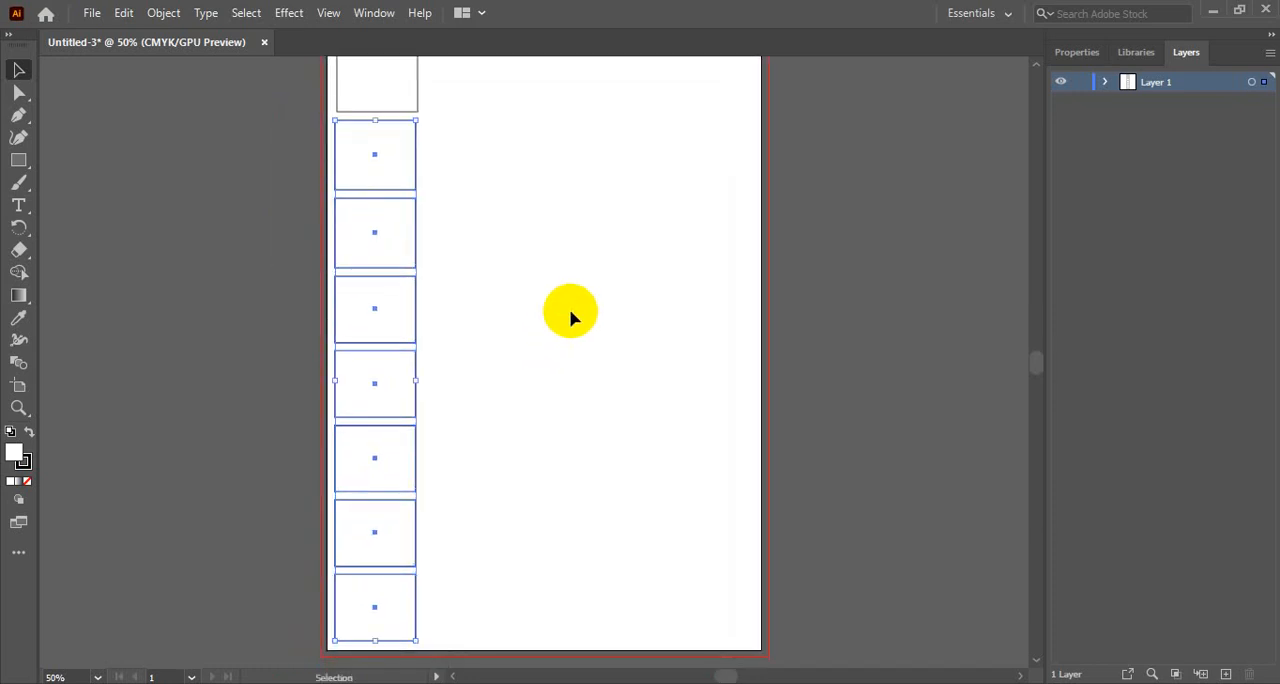
{"action": "left_click_drag", "start_coordinate": [446, 147], "coordinate": [367, 620]}
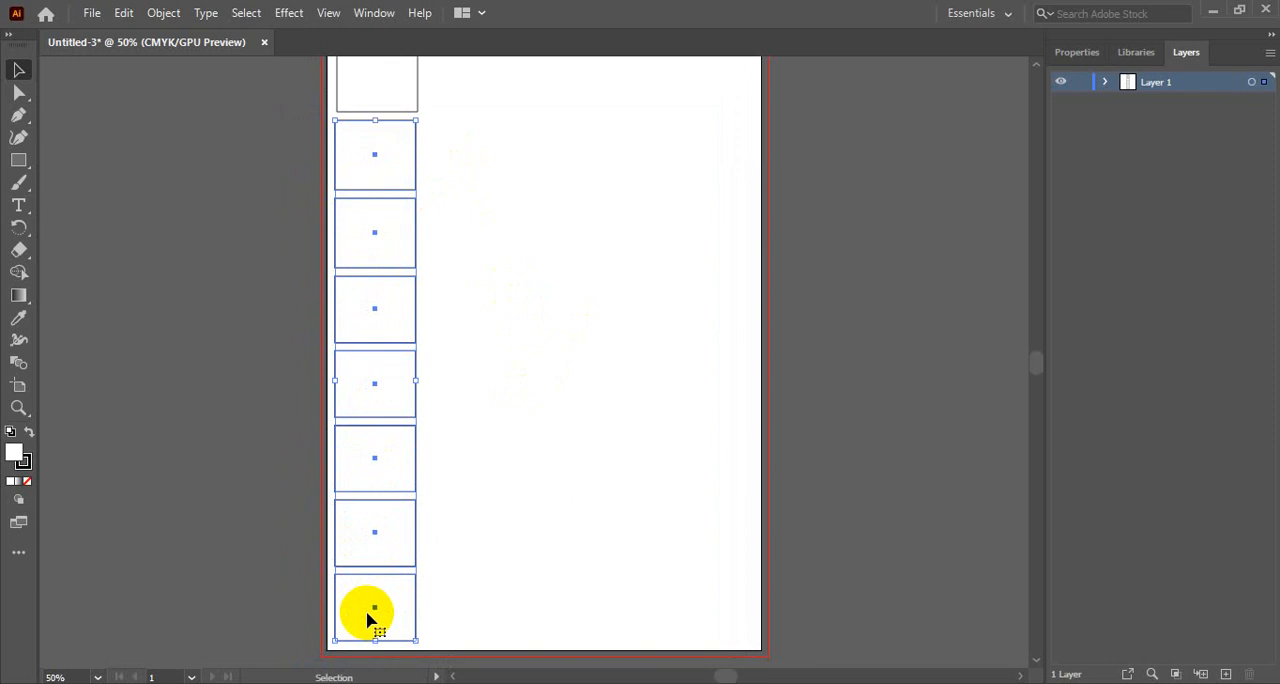
{"action": "key", "text": "Delete"}
{"action": "scroll", "coordinate": [460, 410], "scroll_direction": "up", "scroll_amount": 2}
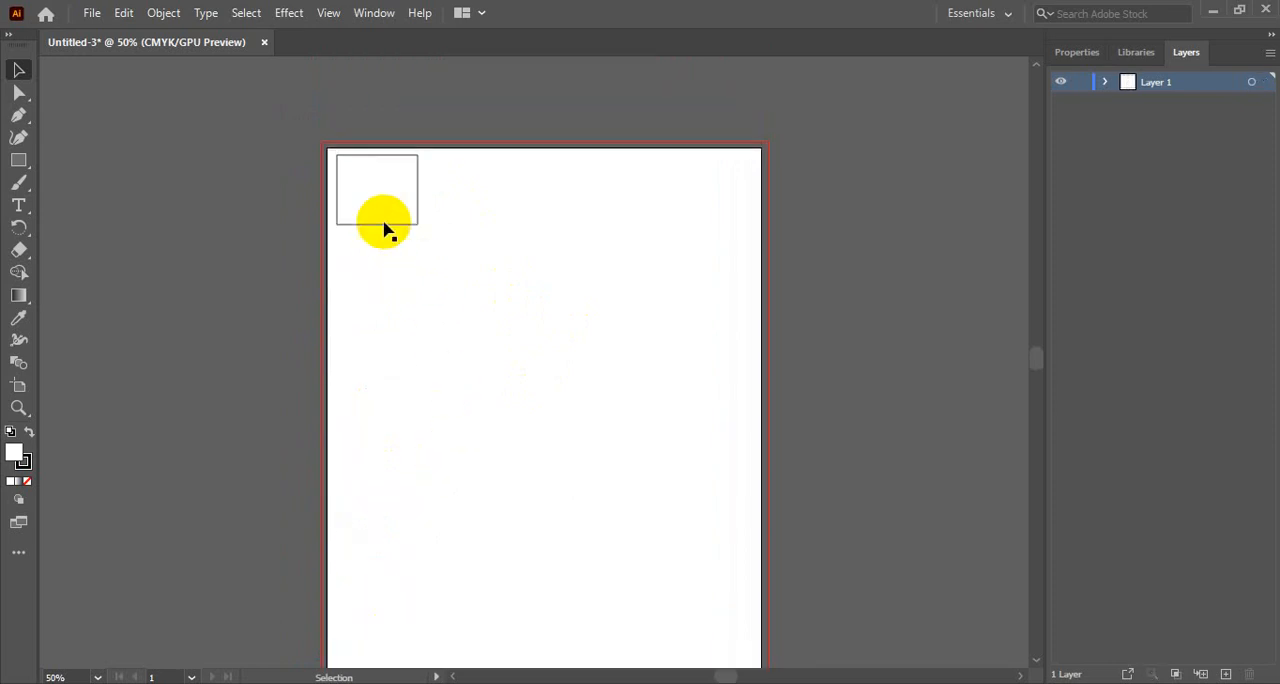
- Copy the remaining rectangle directly below itself, repeat the duplication down the artboard, and delete the surplus past the lower edge, keeping eight
{"action": "left_click", "coordinate": [380, 222]}
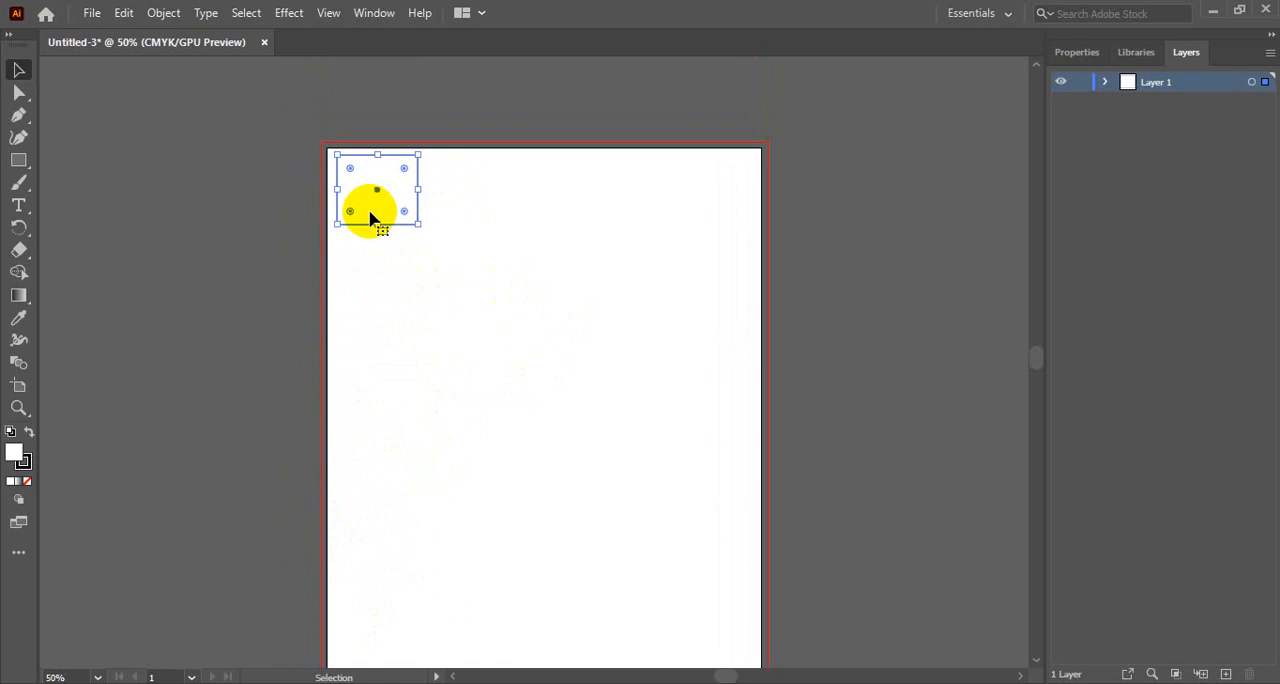
{"action": "left_click", "coordinate": [457, 266]}
{"action": "left_click", "coordinate": [387, 210]}
{"action": "left_click", "coordinate": [397, 212]}
{"action": "left_click_drag", "start_coordinate": [389, 206], "coordinate": [390, 287]}
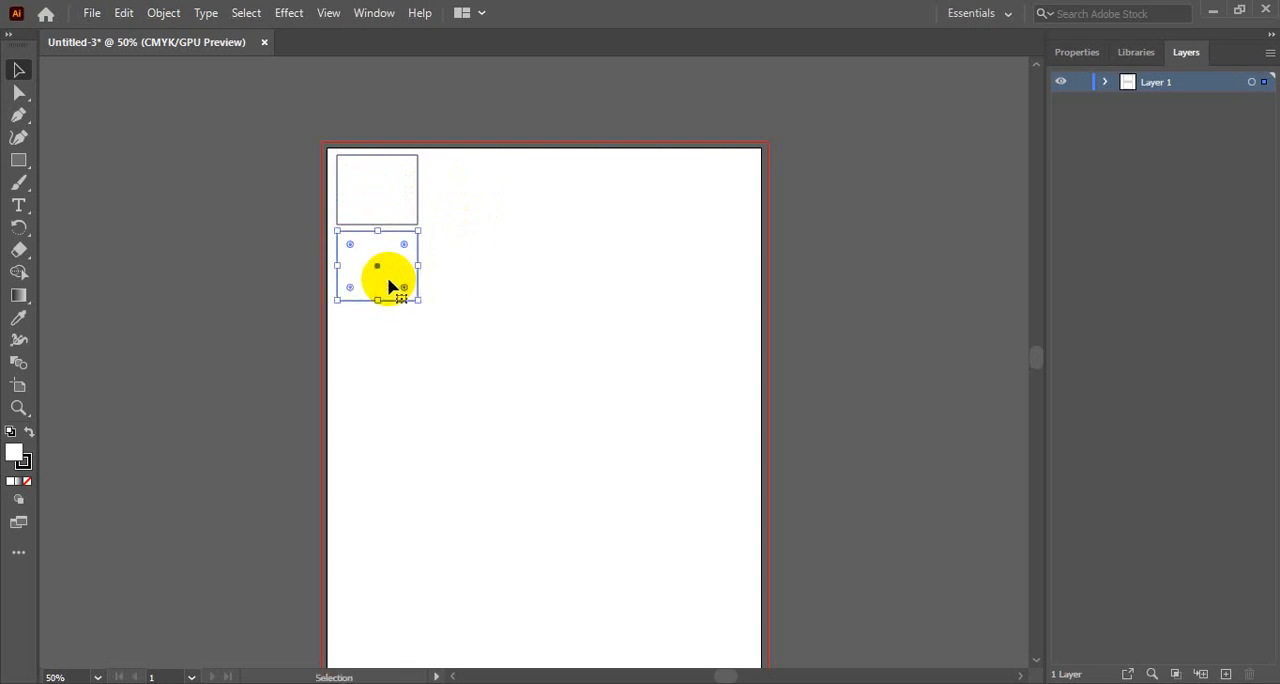
{"action": "key", "text": "ctrl+d"}
{"action": "key", "text": "ctrl+d"}
{"action": "key", "text": "ctrl+d"}
{"action": "key", "text": "ctrl+d"}
{"action": "key", "text": "ctrl+d"}
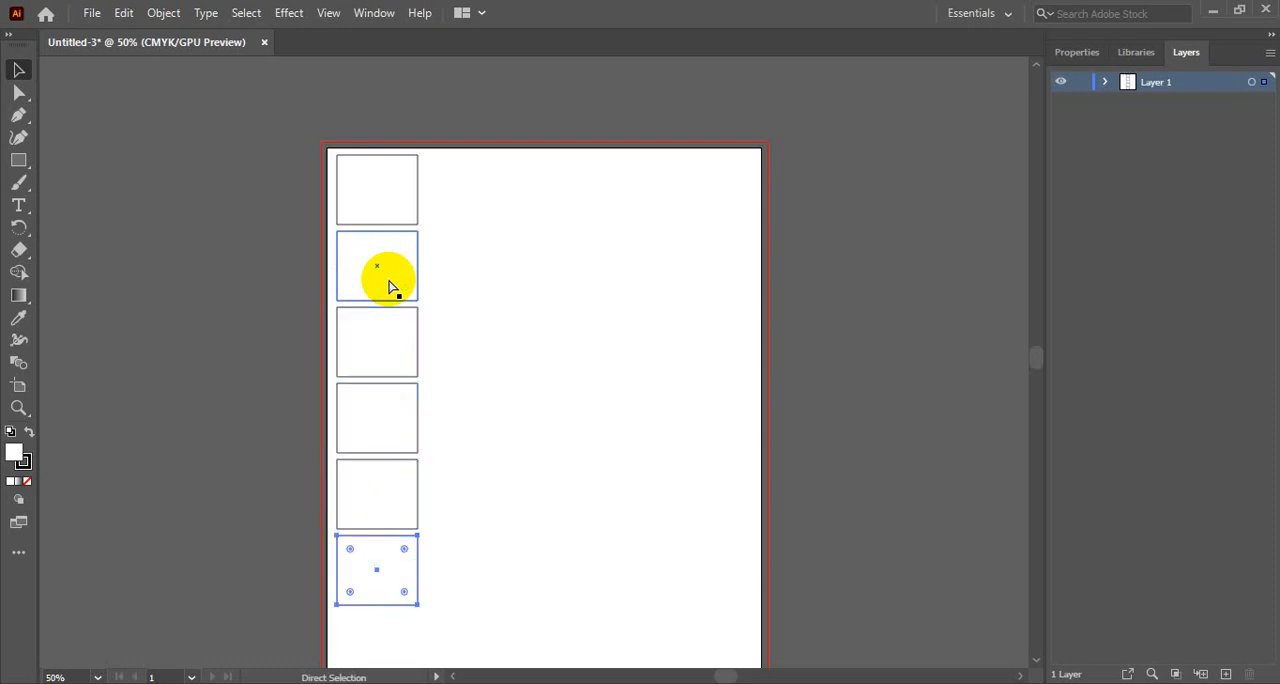
{"action": "scroll", "coordinate": [586, 366], "scroll_direction": "down", "scroll_amount": 2}
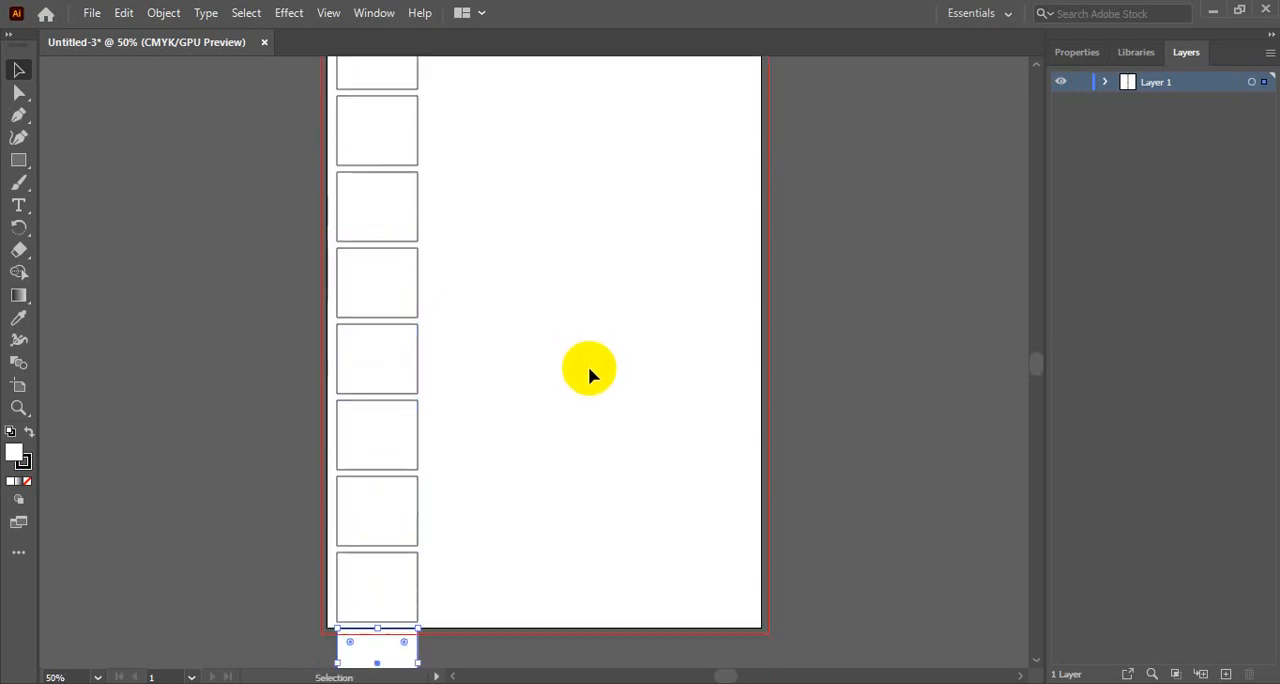
{"action": "key", "text": "Delete"}
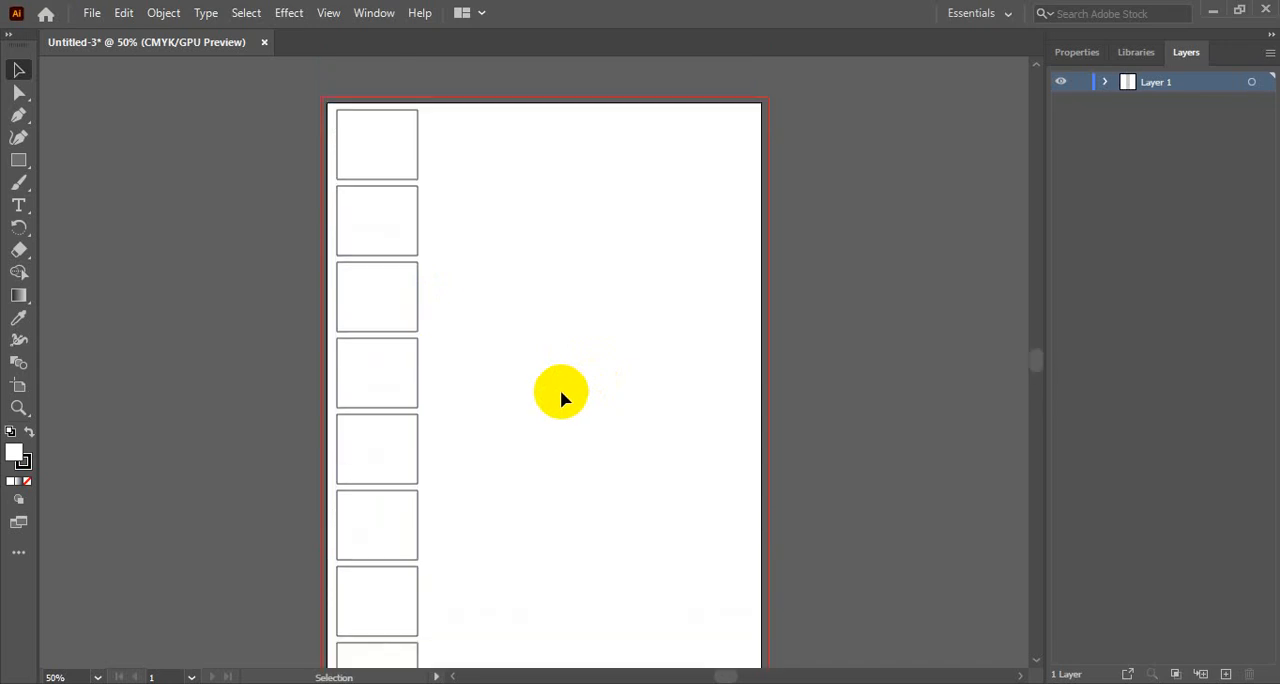
- Select the whole column of eight rectangles and nudge it slightly left
{"action": "scroll", "coordinate": [561, 398], "scroll_direction": "up", "scroll_amount": 1}
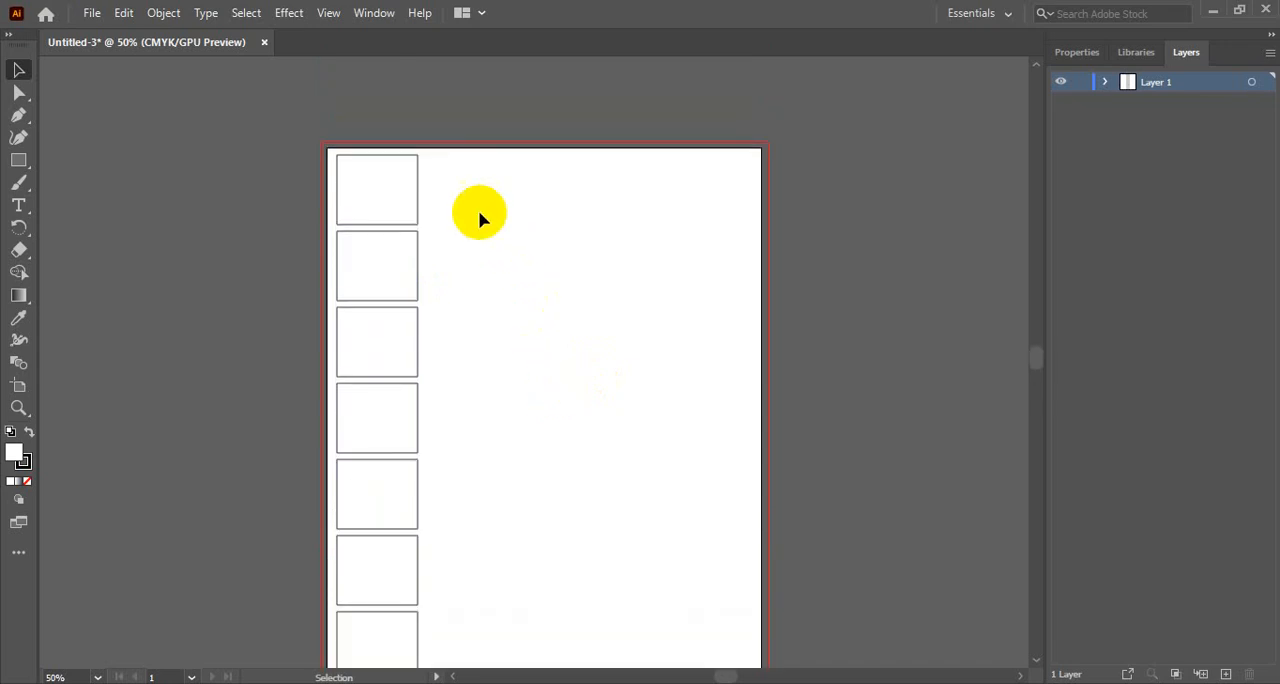
{"action": "left_click_drag", "start_coordinate": [436, 188], "coordinate": [376, 577]}
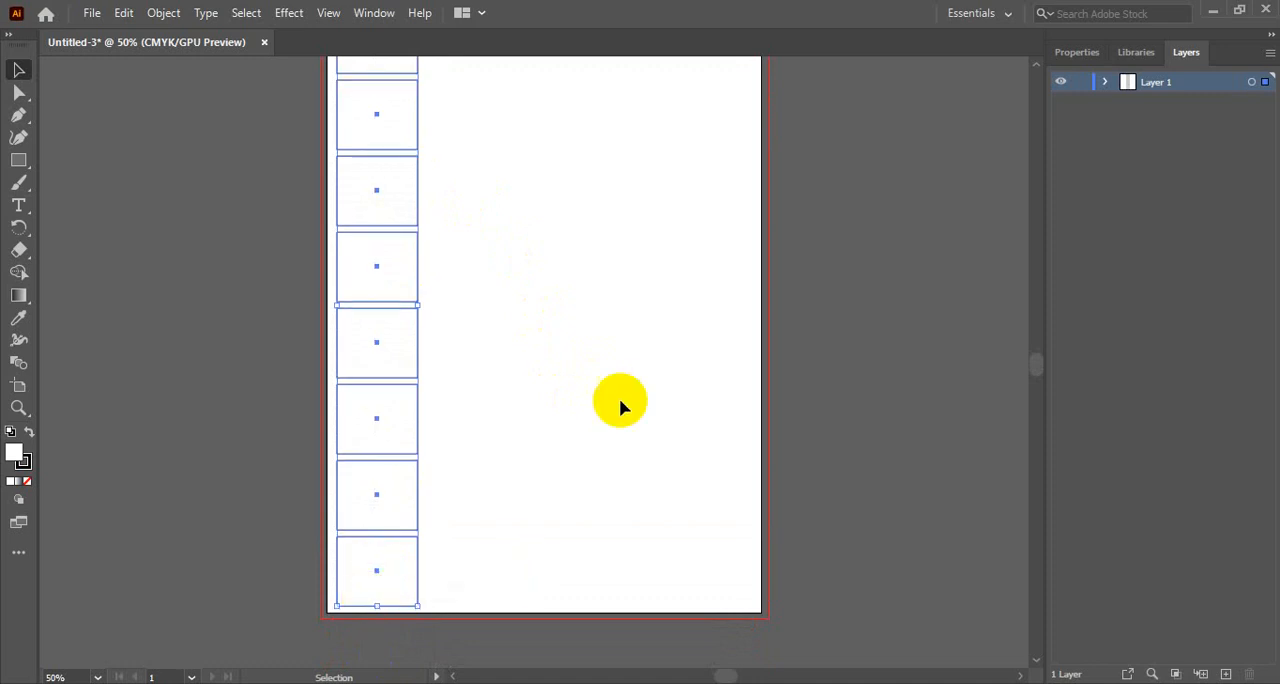
{"action": "scroll", "coordinate": [429, 420], "scroll_direction": "up", "scroll_amount": 2}
{"action": "scroll", "coordinate": [429, 420], "scroll_direction": "down", "scroll_amount": 2}
{"action": "key", "text": "Left"}
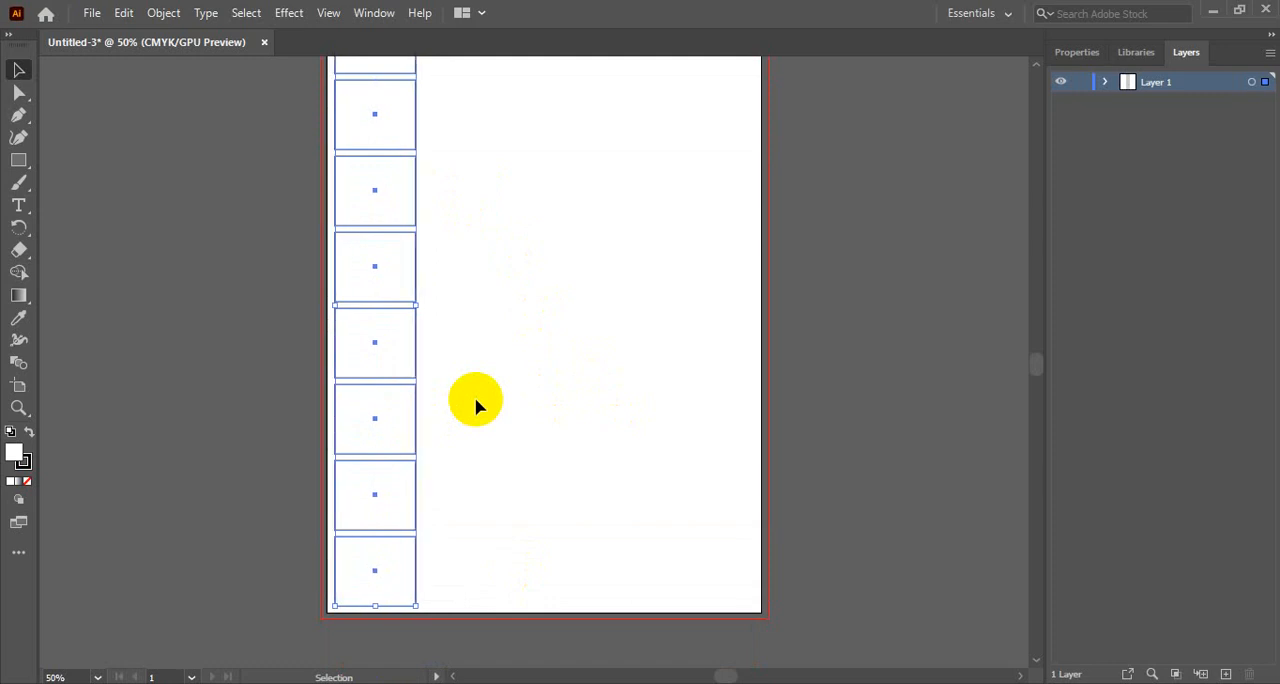
{"action": "key", "text": "ctrl+alt+space"}
{"action": "left_click", "coordinate": [445, 322]}
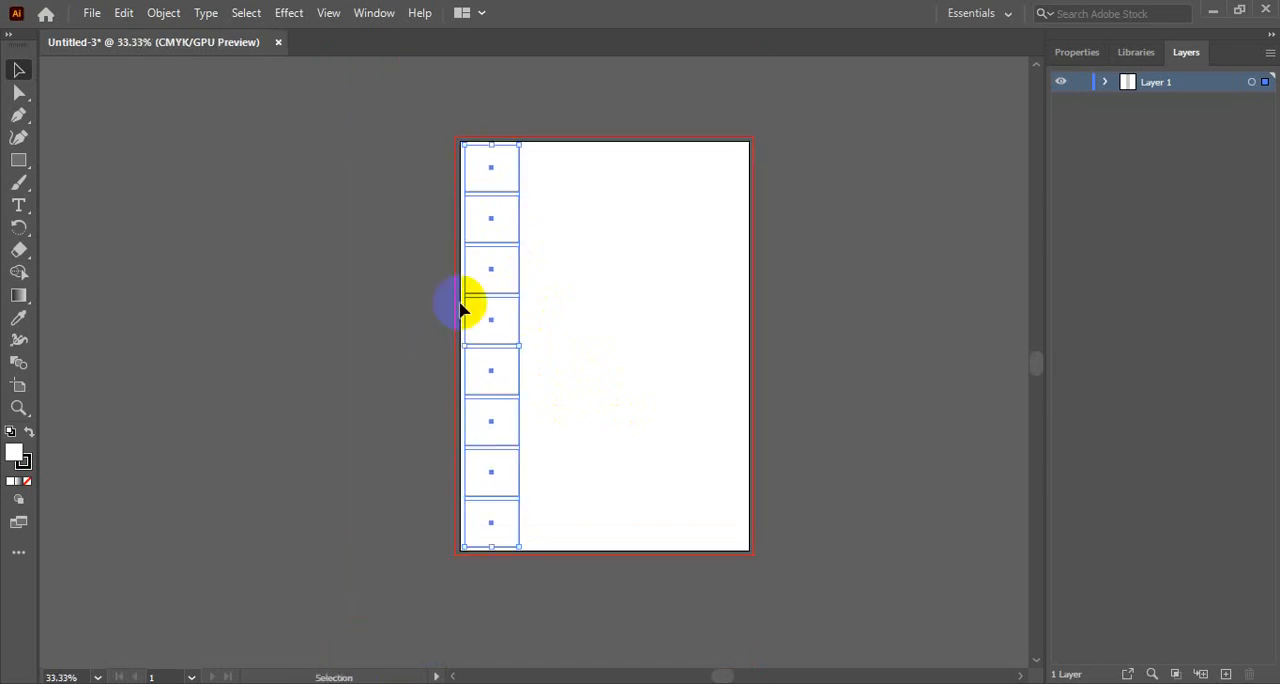
{"action": "left_click", "coordinate": [735, 220]}
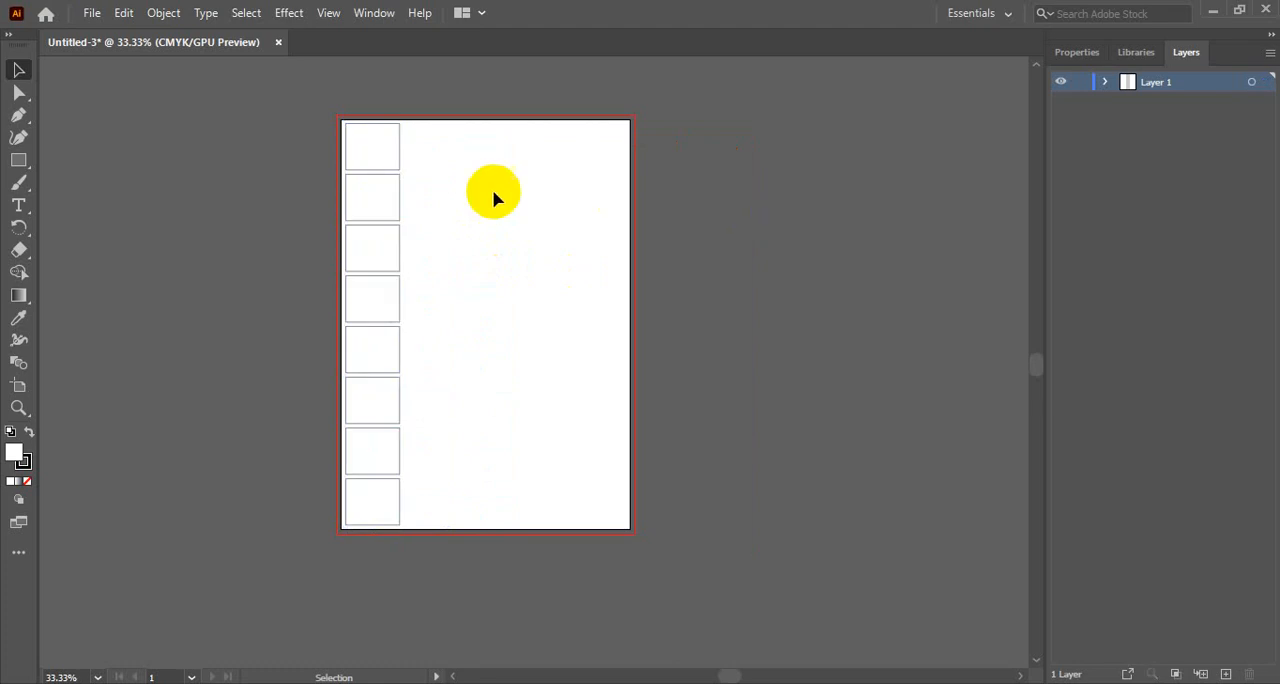
- Copy the column of rectangles to its right and repeat the duplication to build a grid of five columns
{"action": "left_click_drag", "start_coordinate": [404, 126], "coordinate": [326, 515]}
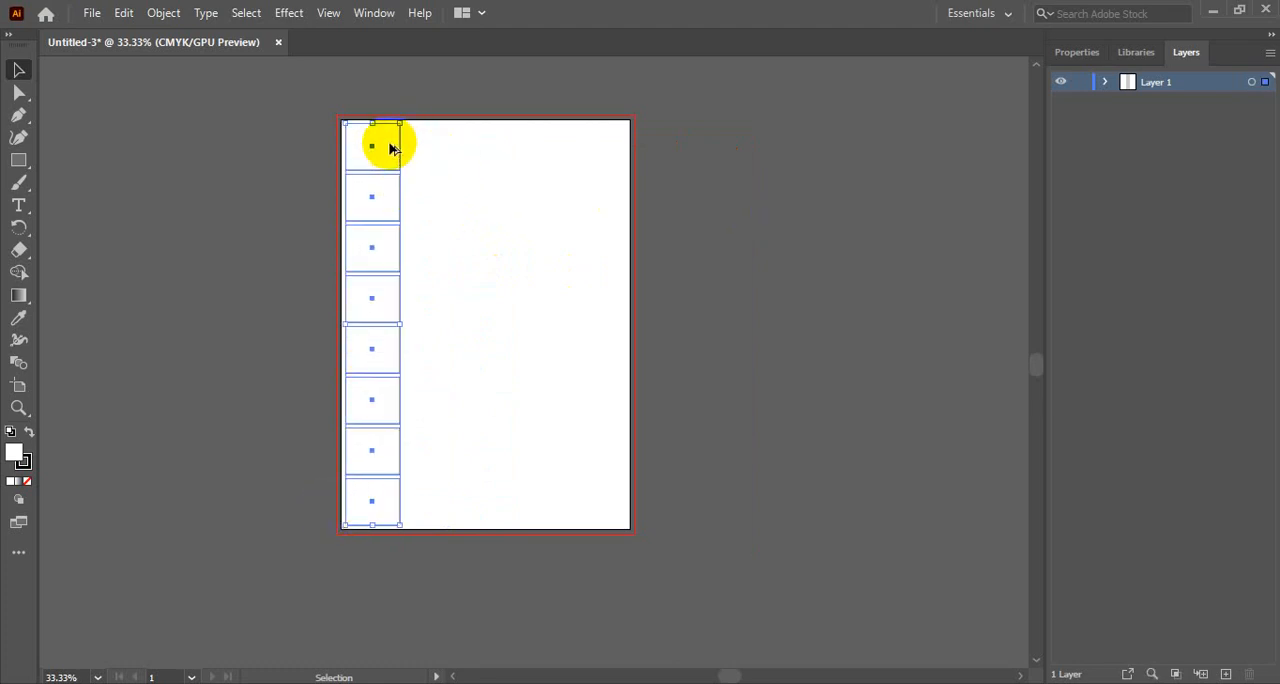
{"action": "left_click_drag", "start_coordinate": [391, 148], "coordinate": [451, 148]}
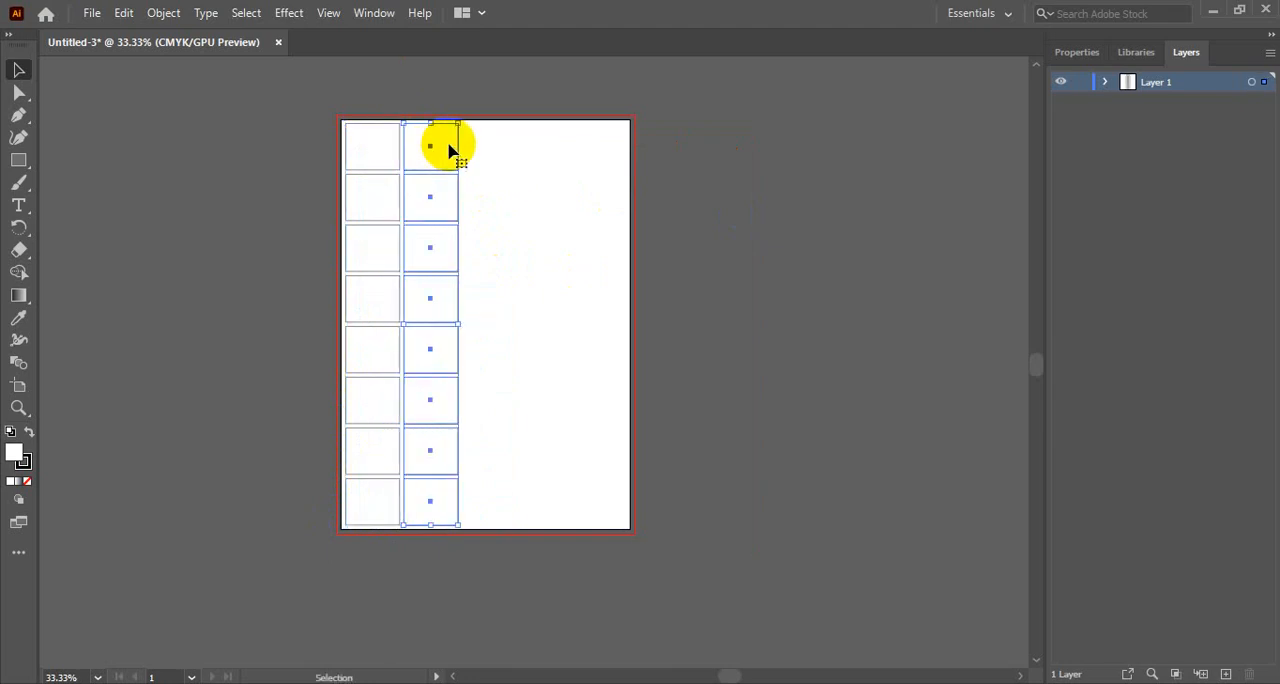
{"action": "key", "text": "ctrl+d"}
{"action": "key", "text": "ctrl+d"}
{"action": "key", "text": "ctrl+d"}
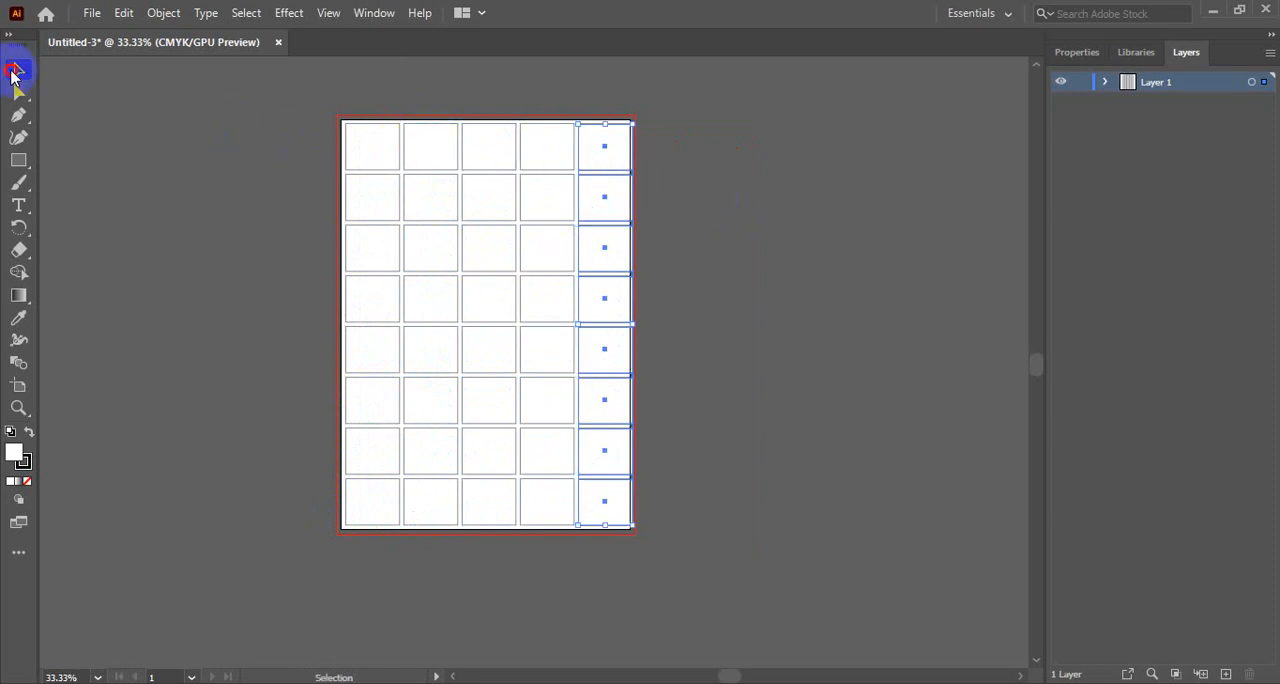
{"action": "left_click", "coordinate": [163, 195]}
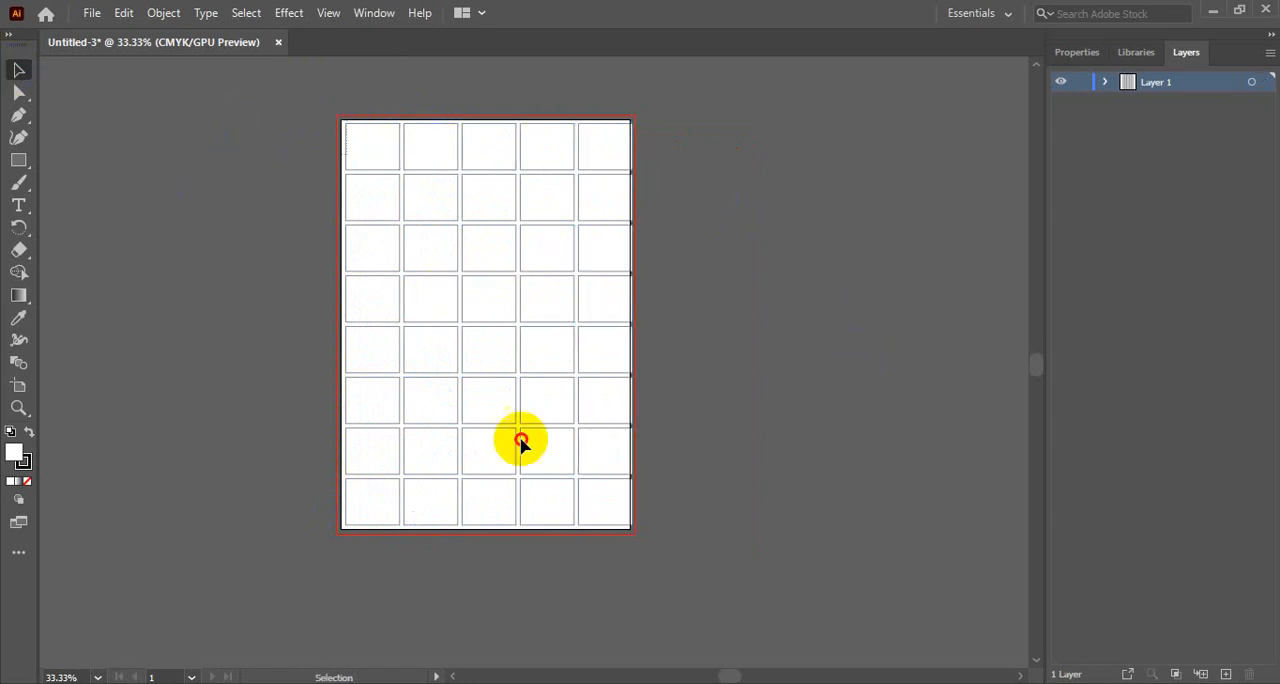
- Select the entire grid and nudge it left until the rightmost column fits inside the artboard
{"action": "key", "text": "ctrl+a"}
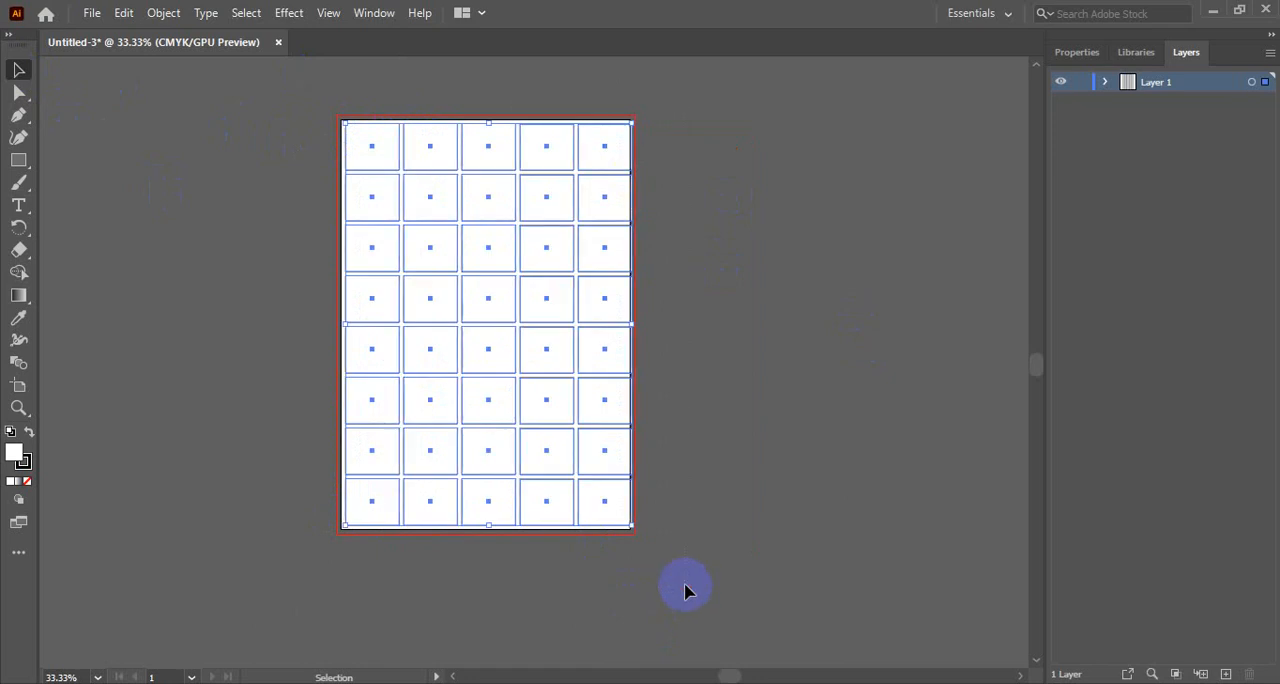
{"action": "key", "text": "Left"}
{"action": "key", "text": "Left"}
{"action": "key", "text": "Left"}
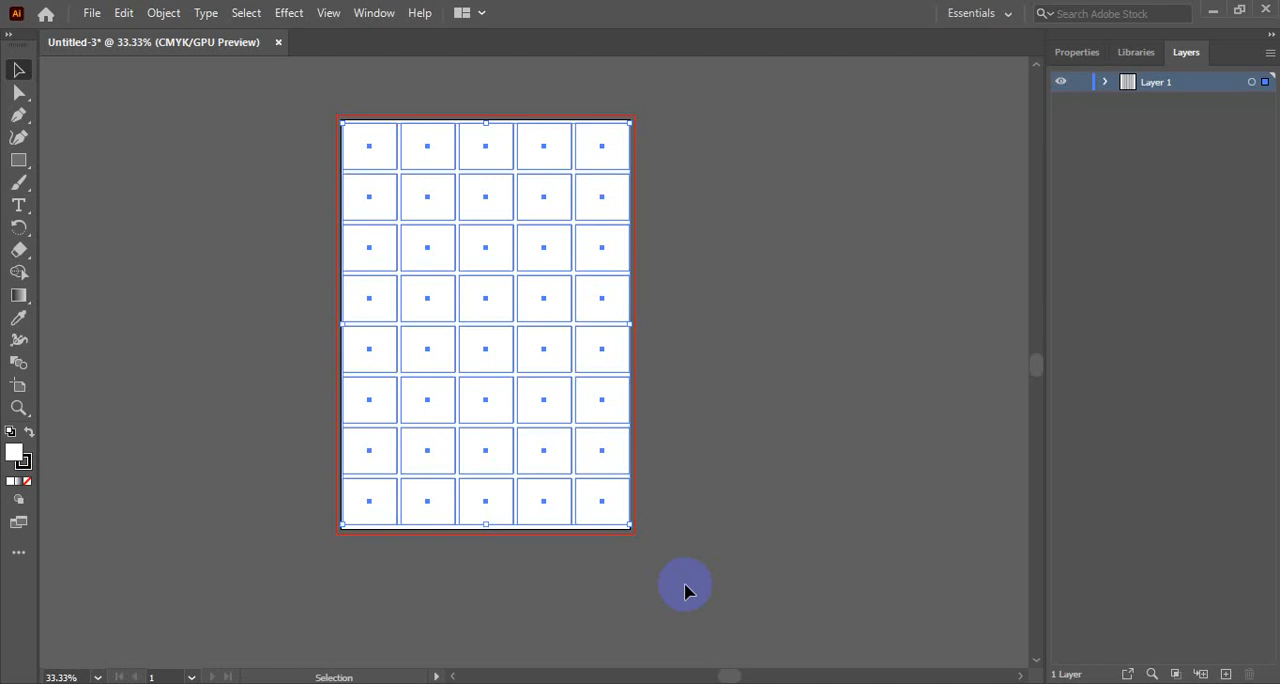
{"action": "left_click", "coordinate": [724, 374]}
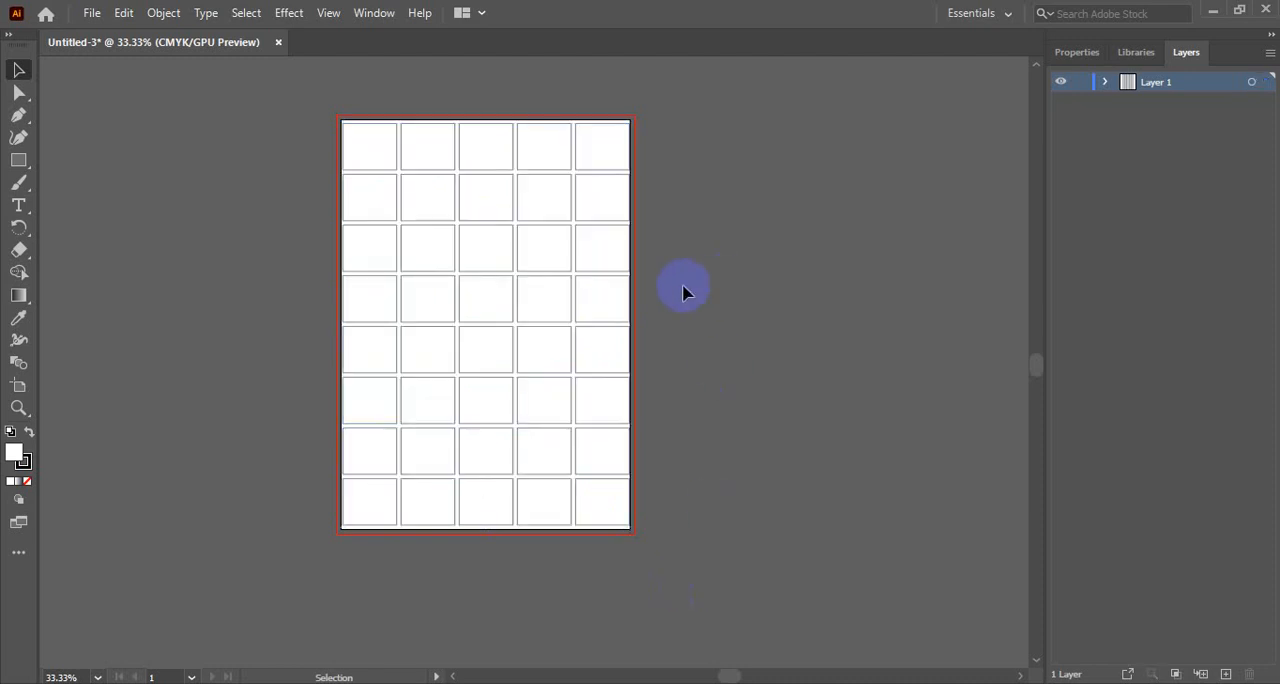
{"action": "left_click", "coordinate": [434, 143]}
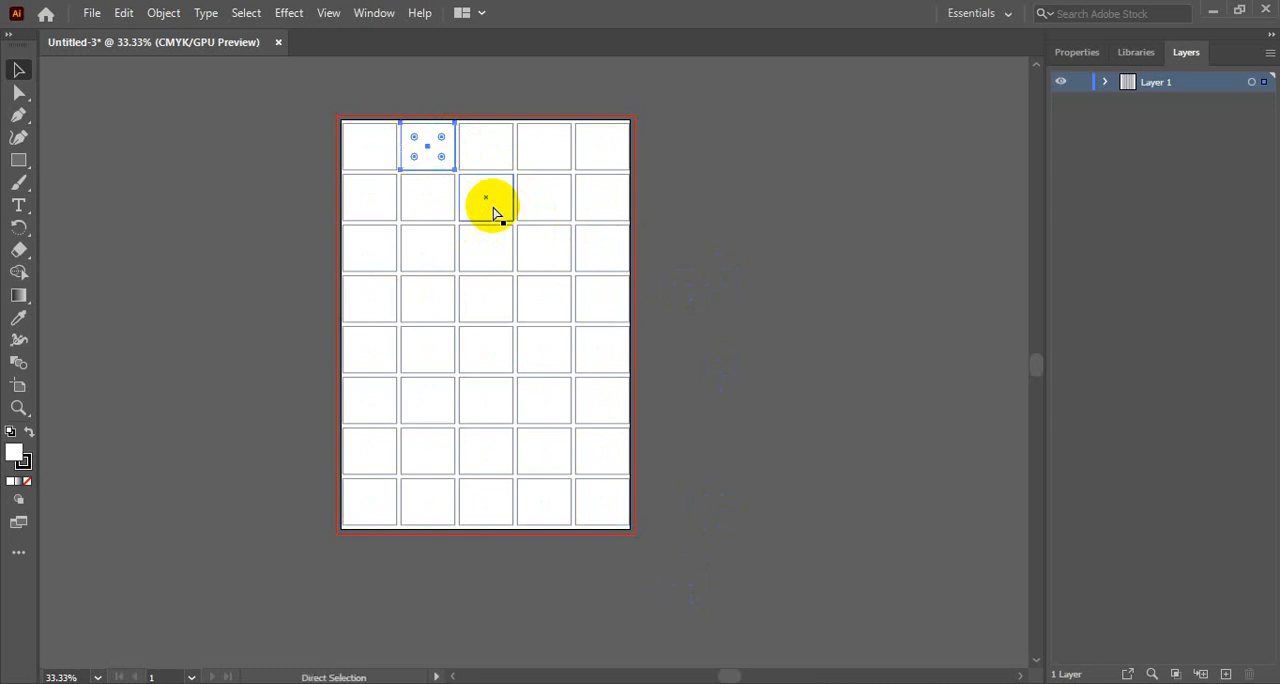
{"action": "left_click", "coordinate": [429, 149]}
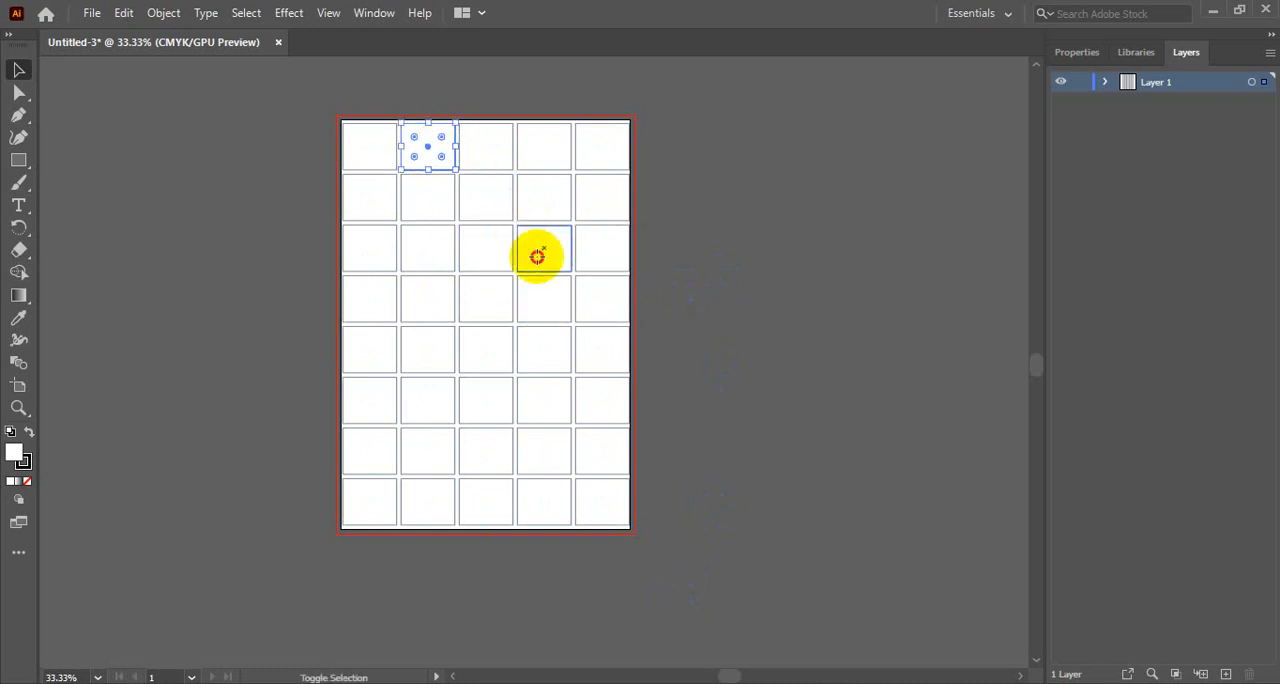
{"action": "left_click", "coordinate": [537, 257], "text": "shift"}
{"action": "left_click", "coordinate": [535, 340], "text": "shift"}
{"action": "left_click", "coordinate": [709, 249]}
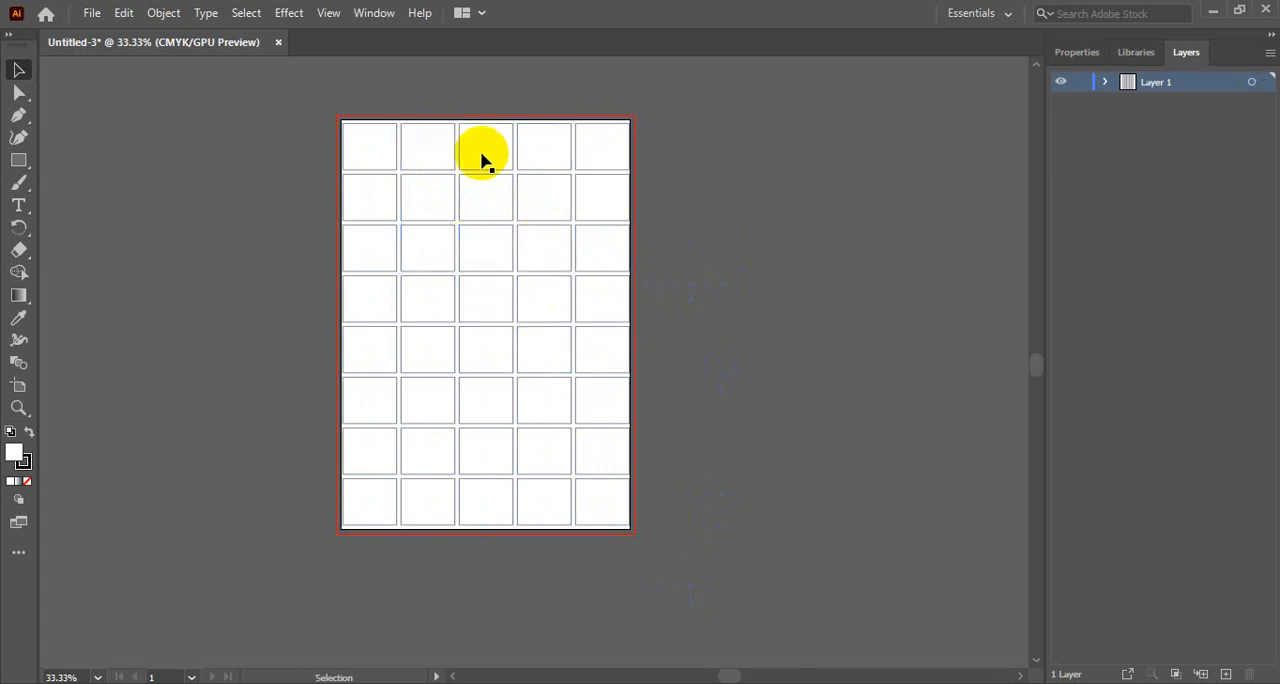
{"action": "left_click", "coordinate": [431, 146]}
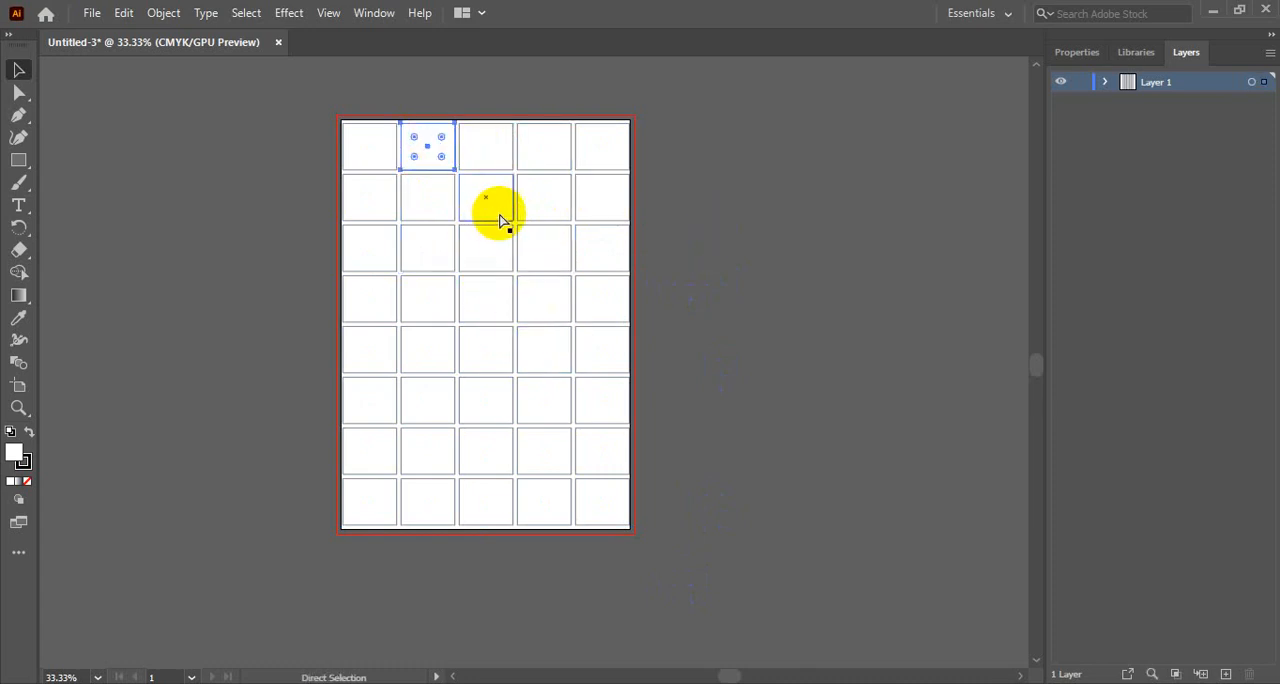
{"action": "key", "text": "a"}
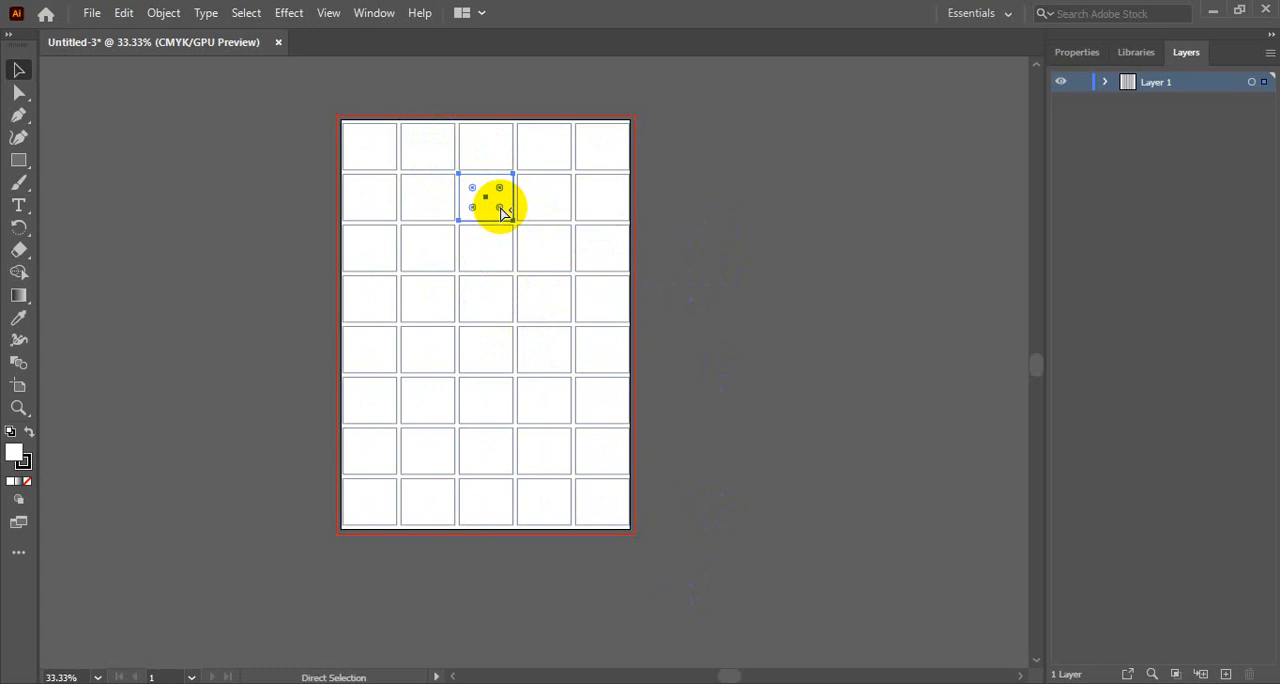
- Fill nine rectangles scattered across columns two to five with red, including the second and third in the top row and the last two in the bottom row
{"action": "left_click", "coordinate": [420, 149]}
{"action": "left_click", "coordinate": [488, 146], "text": "shift"}
{"action": "left_click", "coordinate": [543, 148], "text": "shift"}
{"action": "left_click", "coordinate": [542, 207], "text": "shift"}
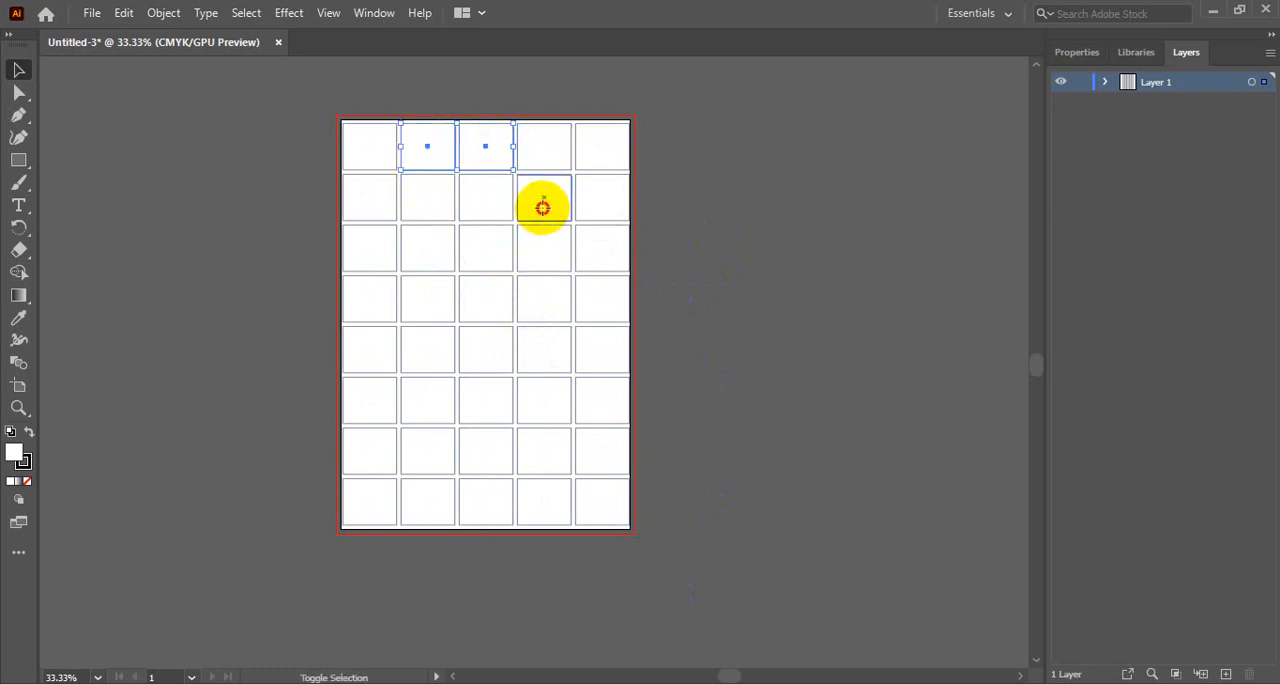
{"action": "left_click", "coordinate": [543, 300], "text": "shift"}
{"action": "left_click", "coordinate": [468, 348], "text": "shift"}
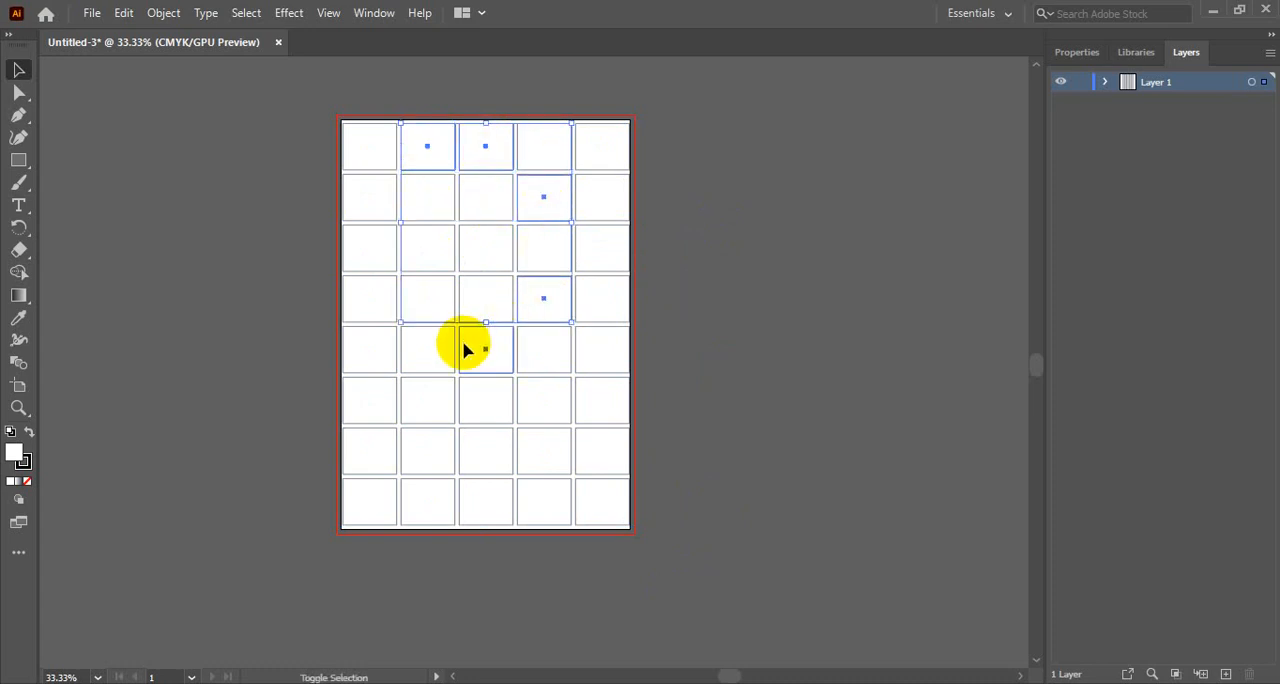
{"action": "left_click", "coordinate": [420, 406], "text": "shift"}
{"action": "left_click", "coordinate": [424, 458], "text": "shift"}
{"action": "left_click", "coordinate": [550, 500], "text": "shift"}
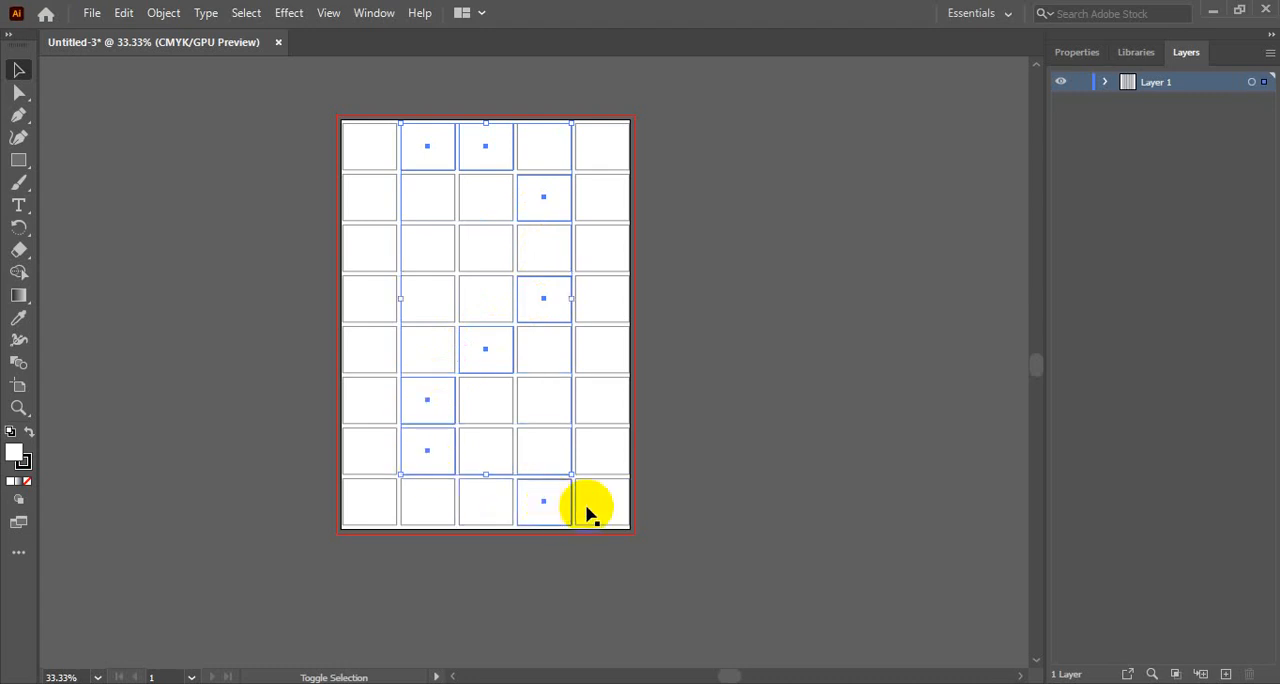
{"action": "left_click", "coordinate": [604, 506], "text": "shift"}
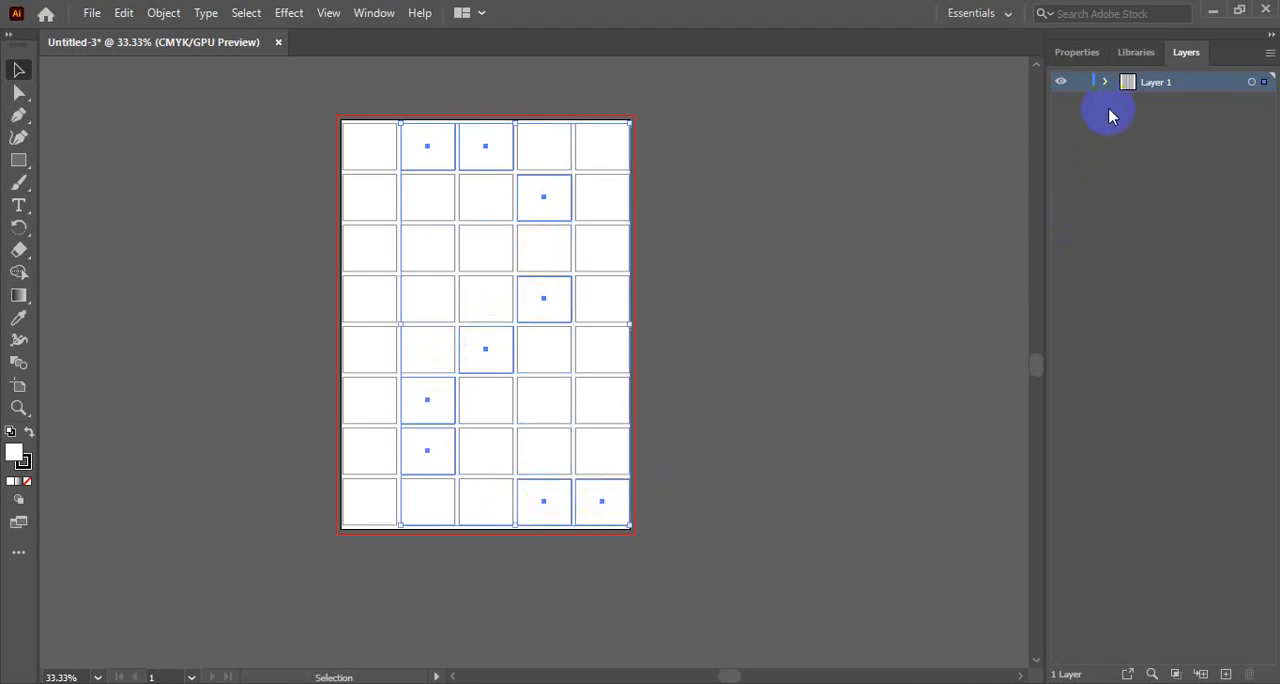
{"action": "left_click", "coordinate": [1086, 52]}
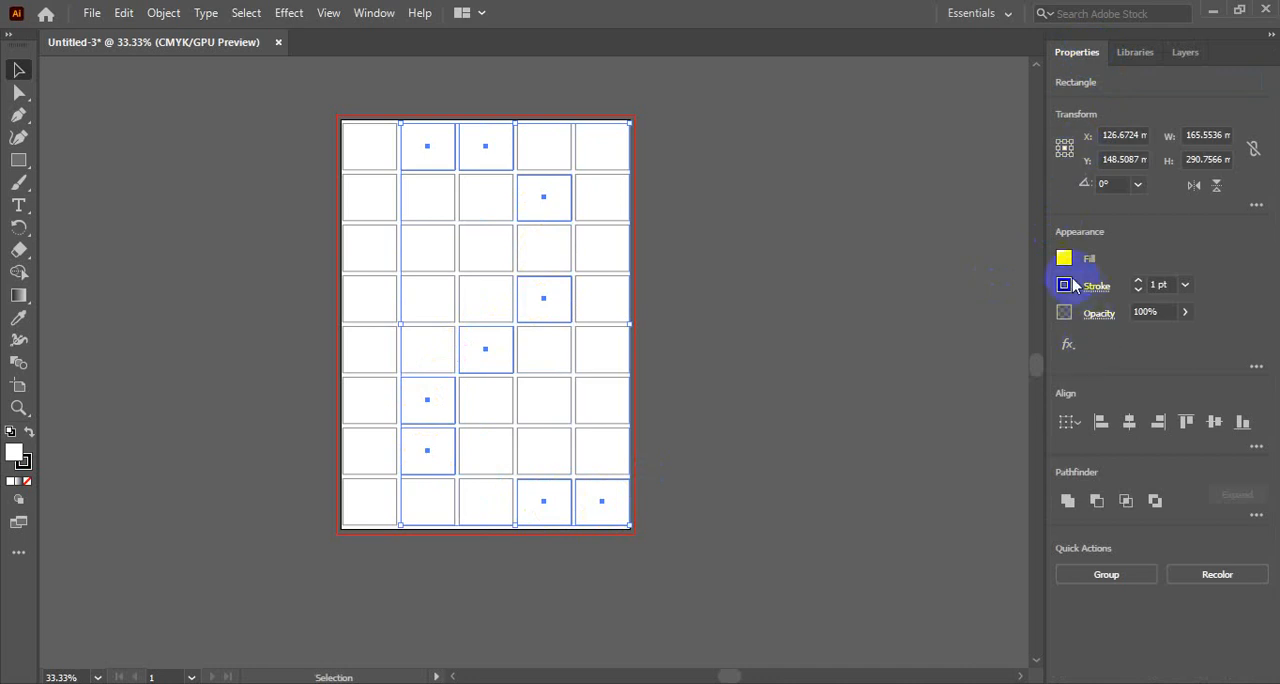
{"action": "left_click", "coordinate": [1063, 258]}
{"action": "left_click", "coordinate": [914, 327]}
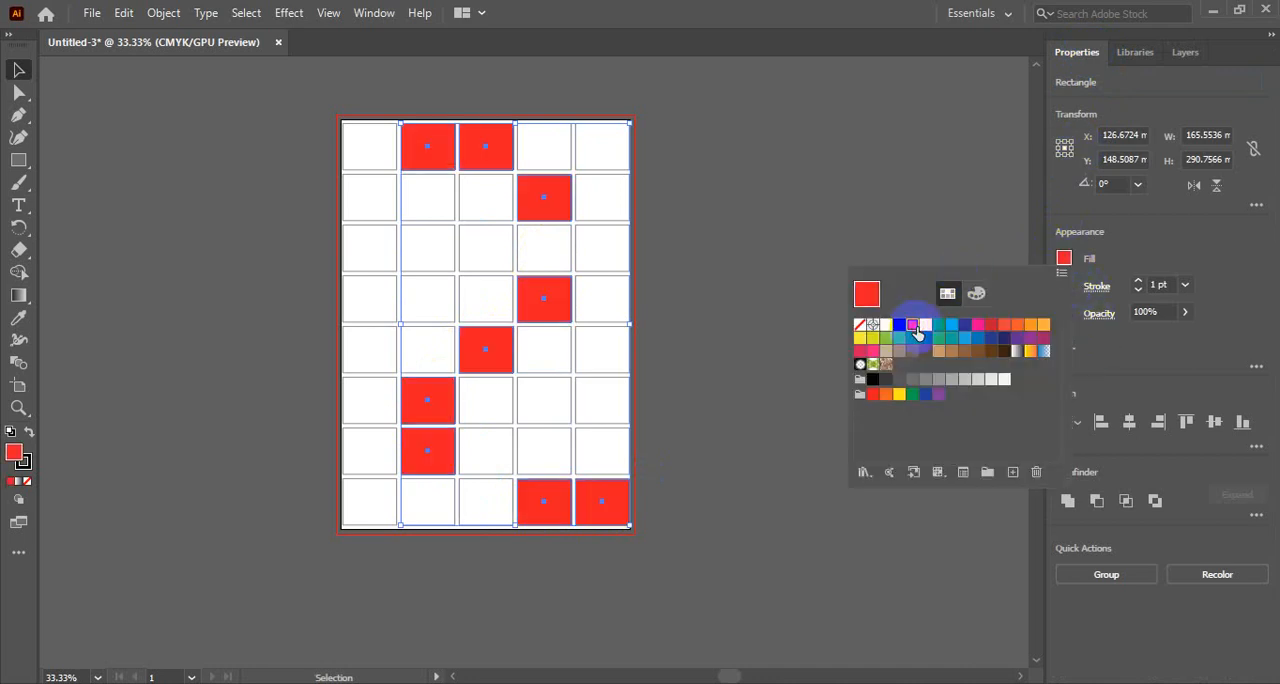
{"action": "left_click", "coordinate": [1062, 256]}
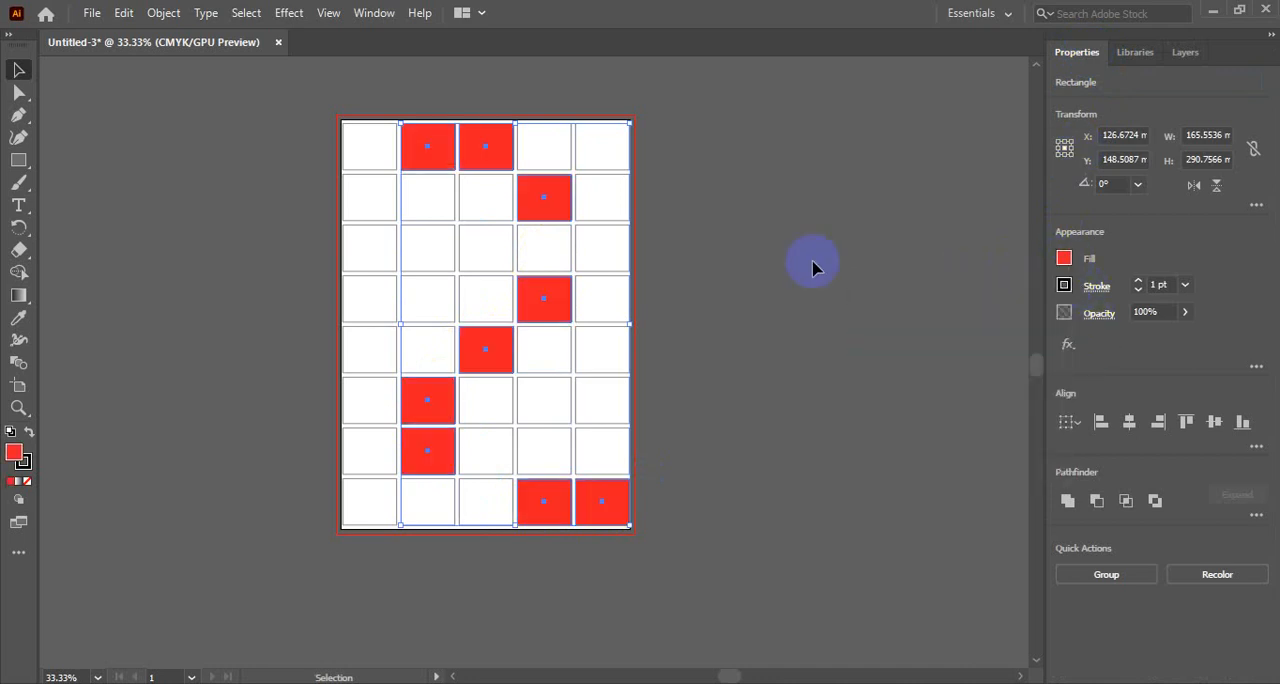
{"action": "left_click", "coordinate": [745, 273]}
- Fill eight scattered white rectangles with magenta: three in row three, two in row five, and one each in rows six, seven and eight
{"action": "left_click", "coordinate": [428, 256]}
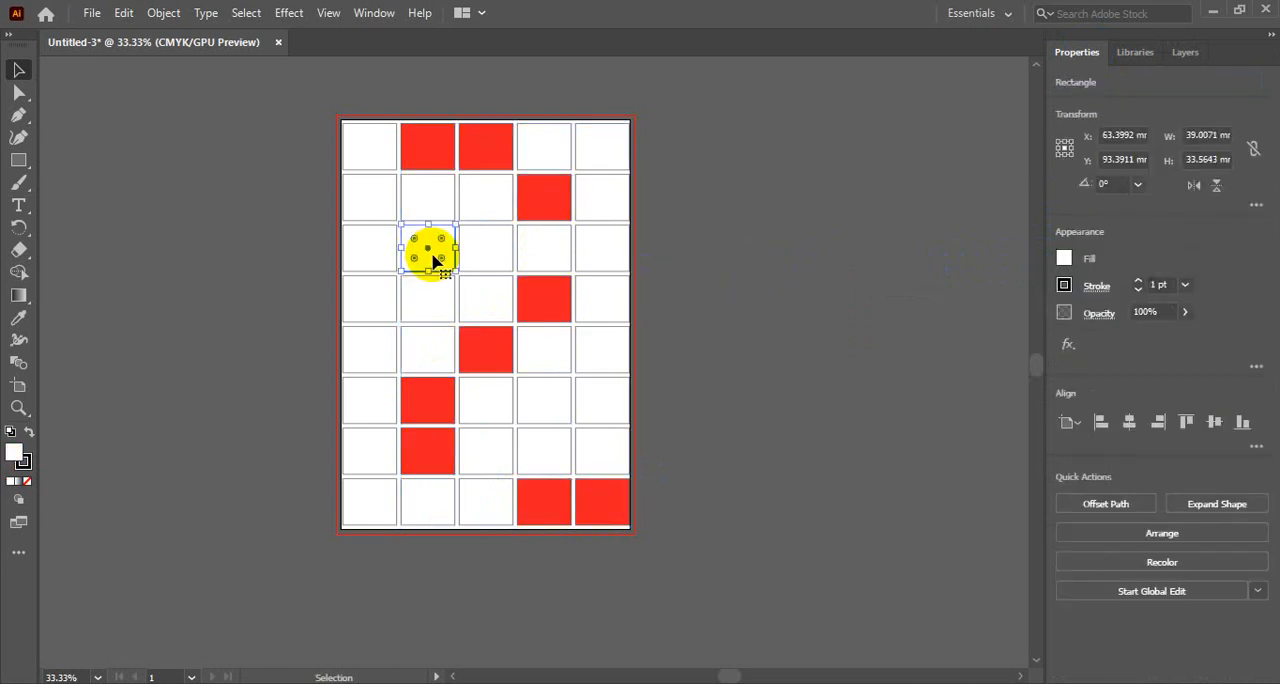
{"action": "left_click", "coordinate": [540, 260], "text": "shift"}
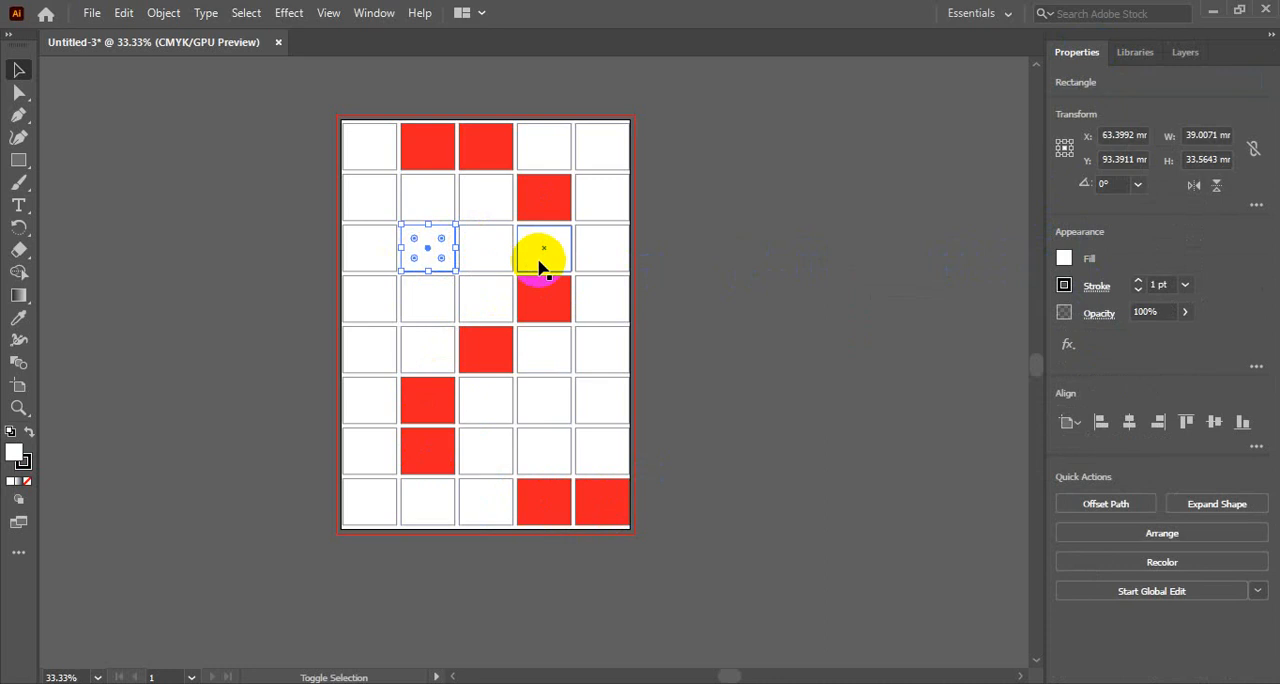
{"action": "left_click", "coordinate": [617, 262], "text": "shift"}
{"action": "left_click", "coordinate": [614, 360], "text": "shift"}
{"action": "left_click", "coordinate": [615, 403], "text": "shift"}
{"action": "left_click", "coordinate": [545, 452], "text": "shift"}
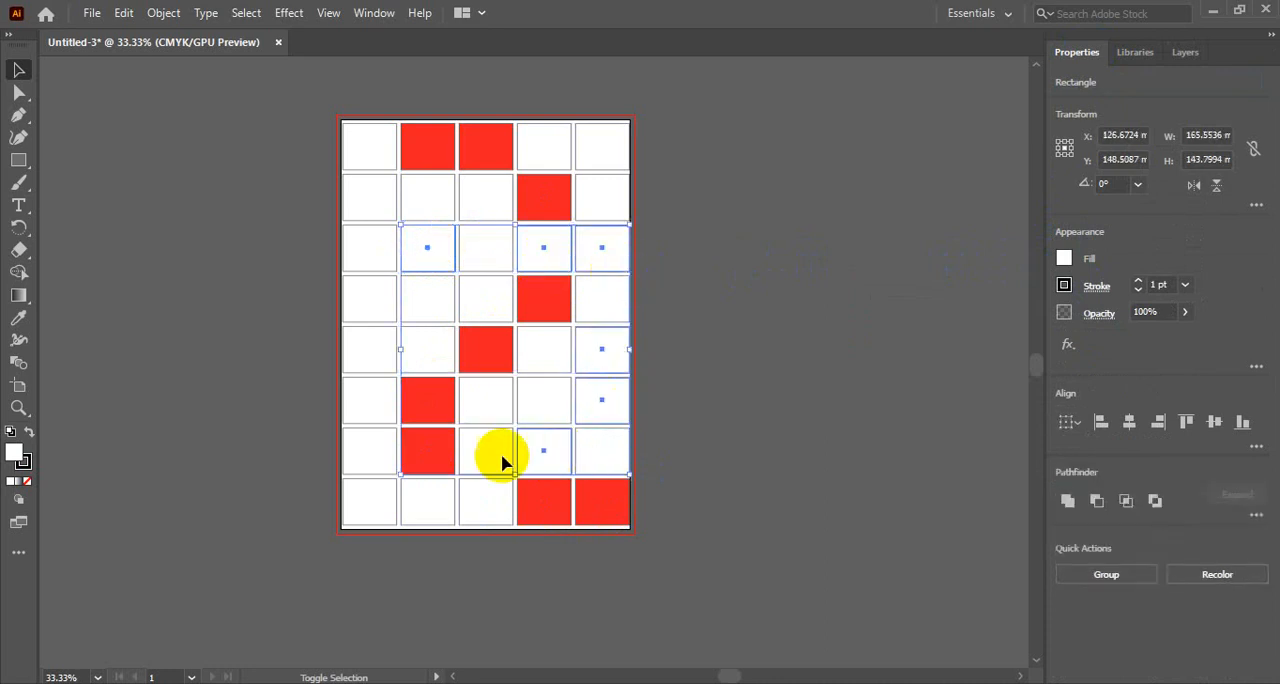
{"action": "left_click", "coordinate": [369, 505], "text": "shift"}
{"action": "left_click", "coordinate": [371, 348], "text": "shift"}
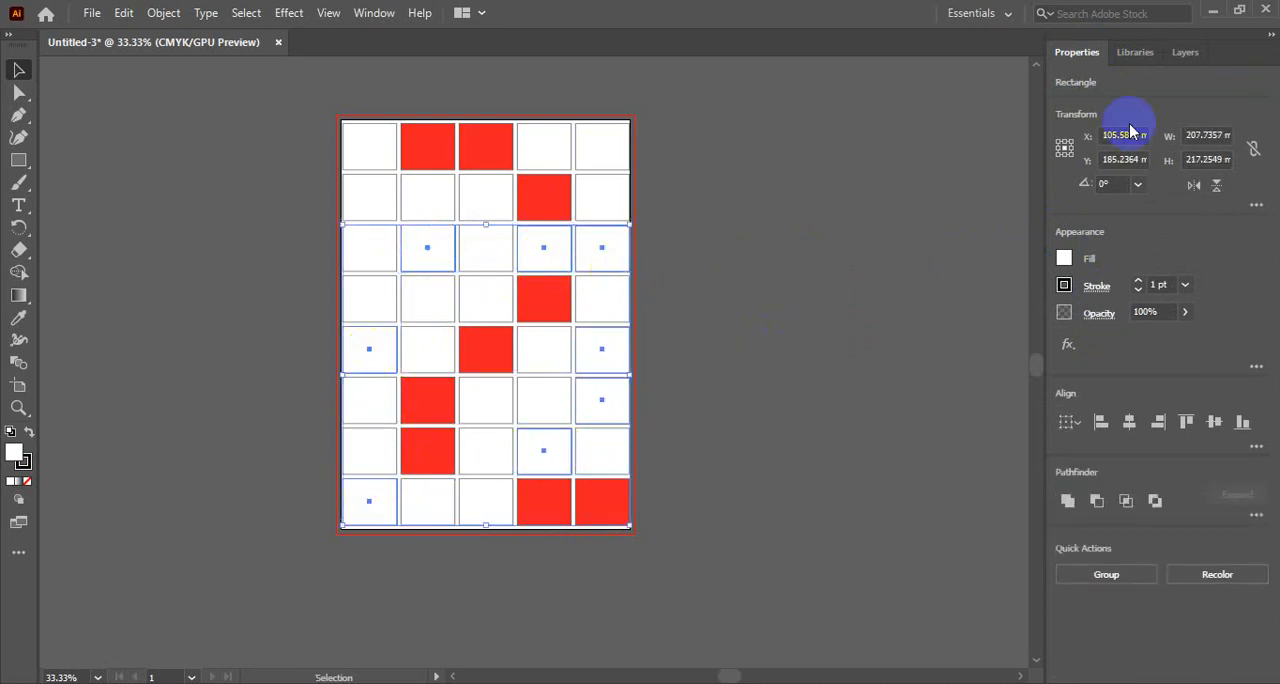
{"action": "left_click", "coordinate": [1086, 260]}
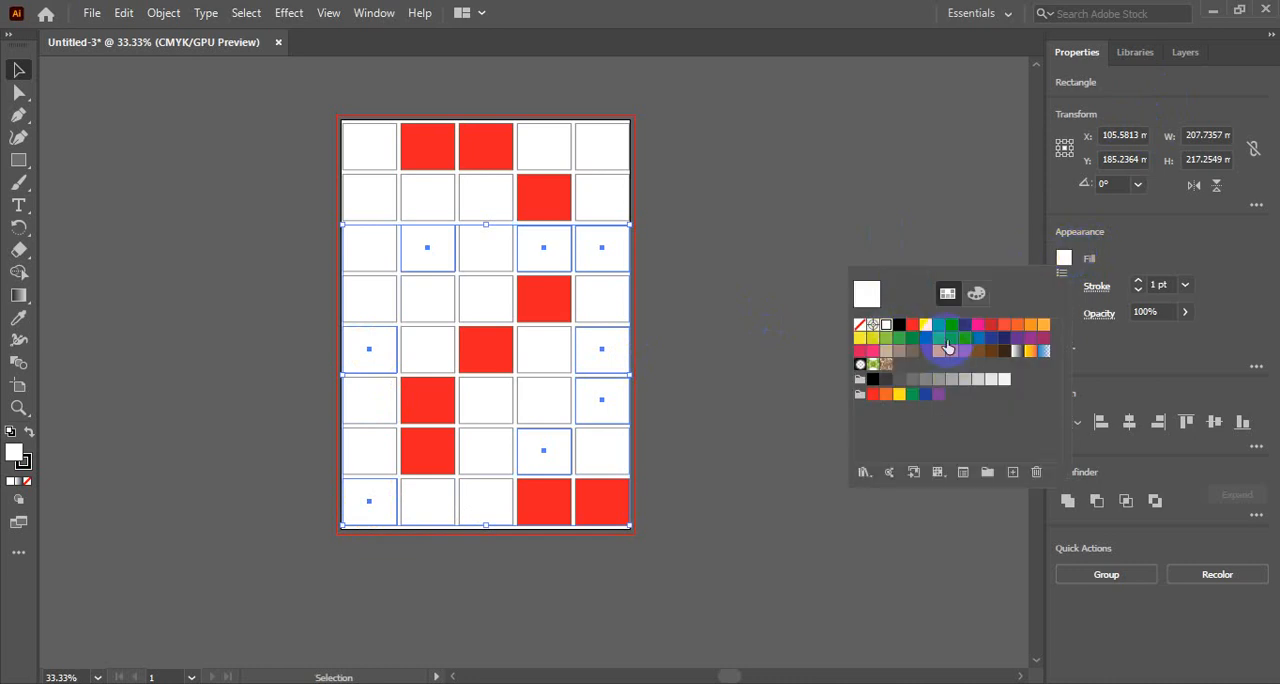
{"action": "left_click", "coordinate": [978, 325]}
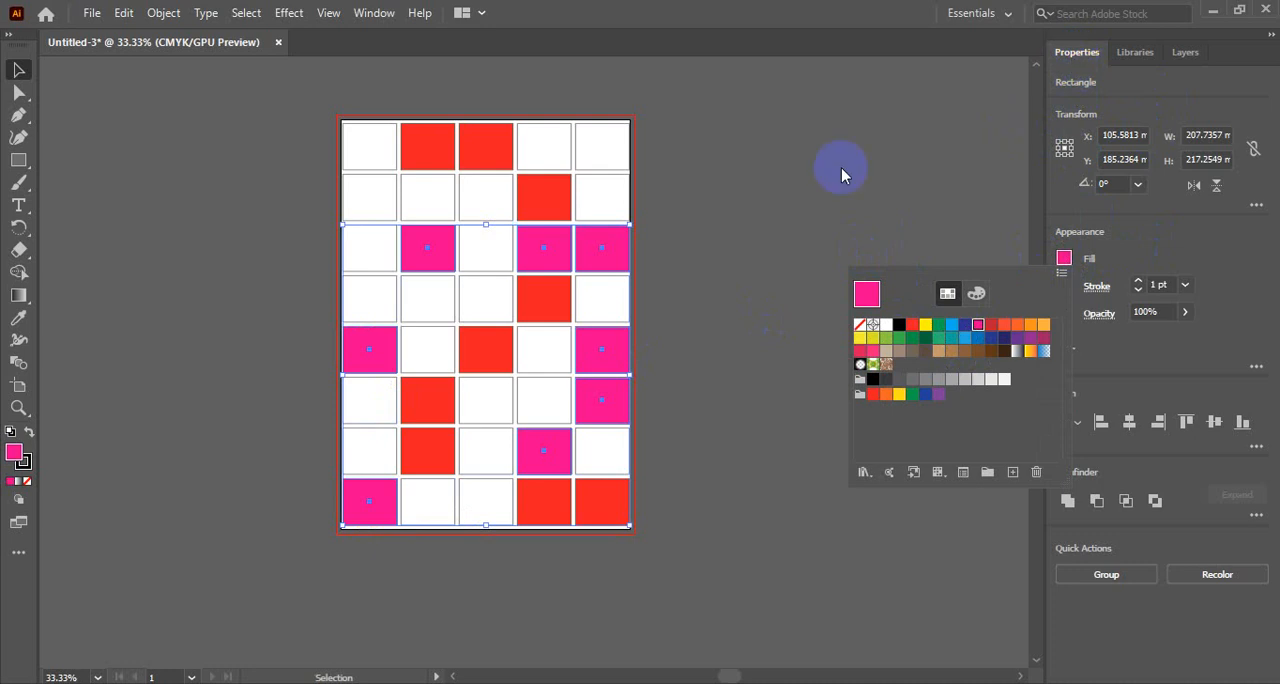
{"action": "left_click", "coordinate": [18, 70]}
{"action": "left_click", "coordinate": [223, 209]}
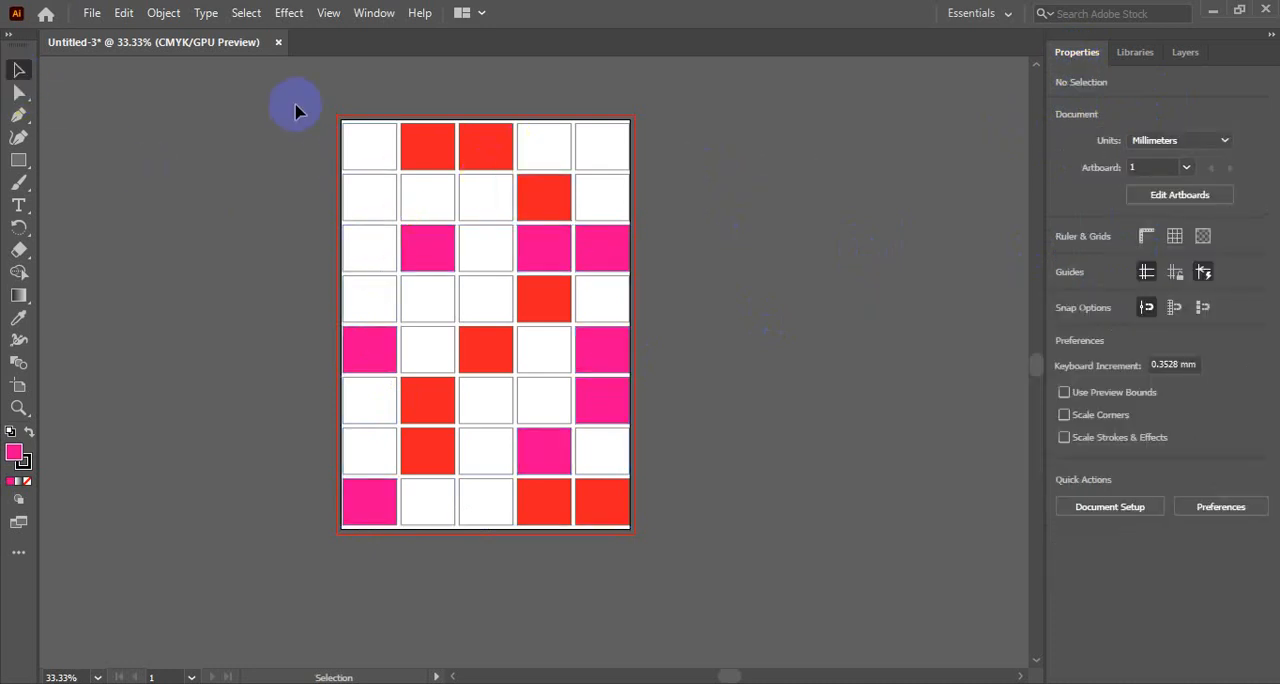
- Duplicate the artboard with its coloured grid to the right and nudge the copy down level with the original
{"action": "left_click_drag", "start_coordinate": [294, 104], "coordinate": [680, 558]}
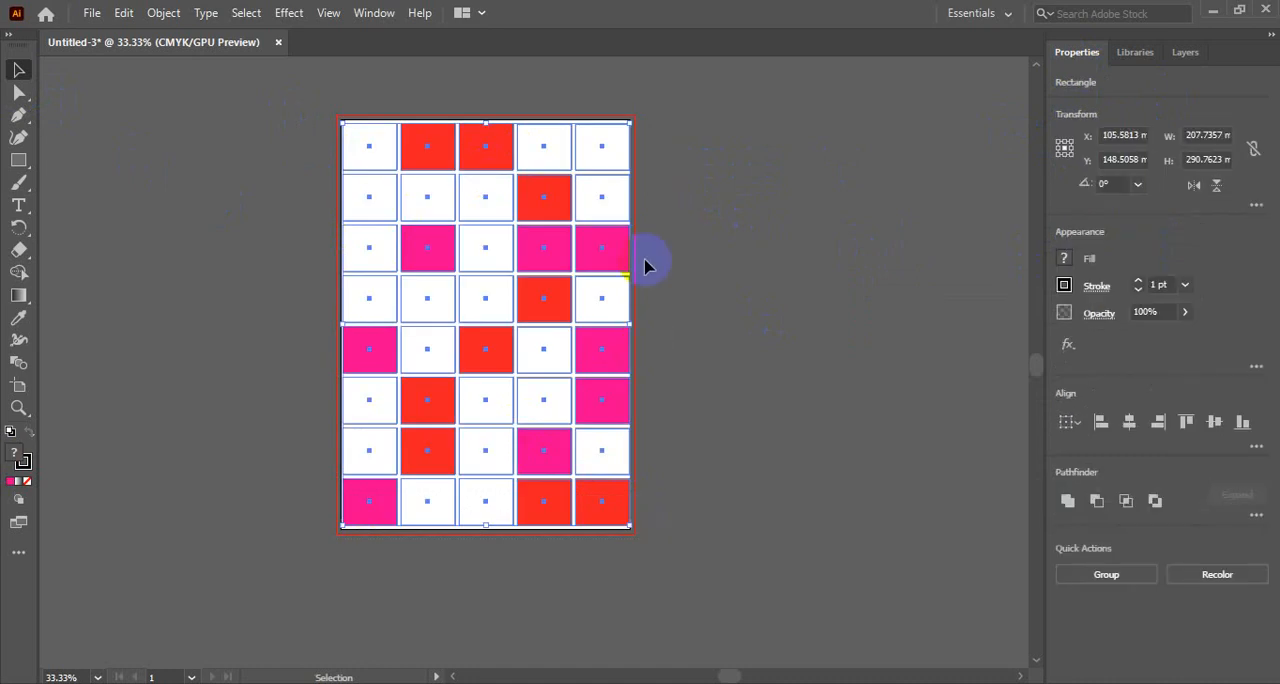
{"action": "left_click", "coordinate": [564, 248], "text": "ctrl+alt"}
{"action": "left_click_drag", "start_coordinate": [684, 321], "coordinate": [487, 179]}
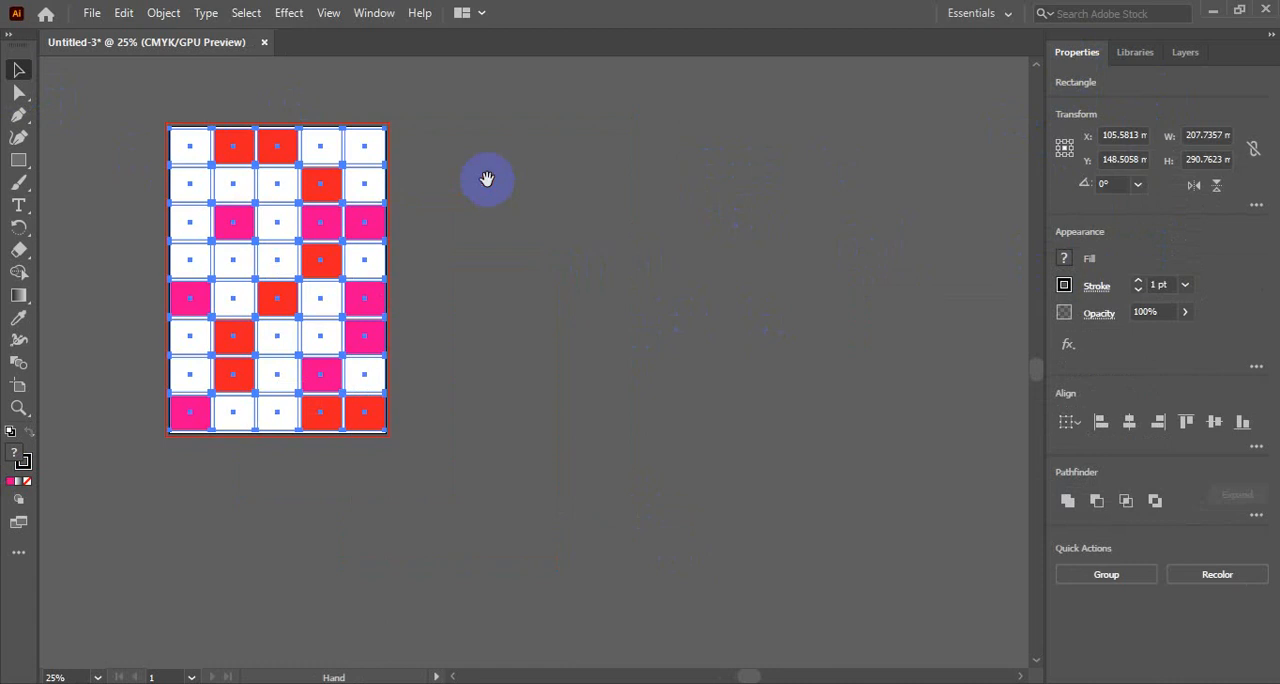
{"action": "left_click", "coordinate": [18, 384]}
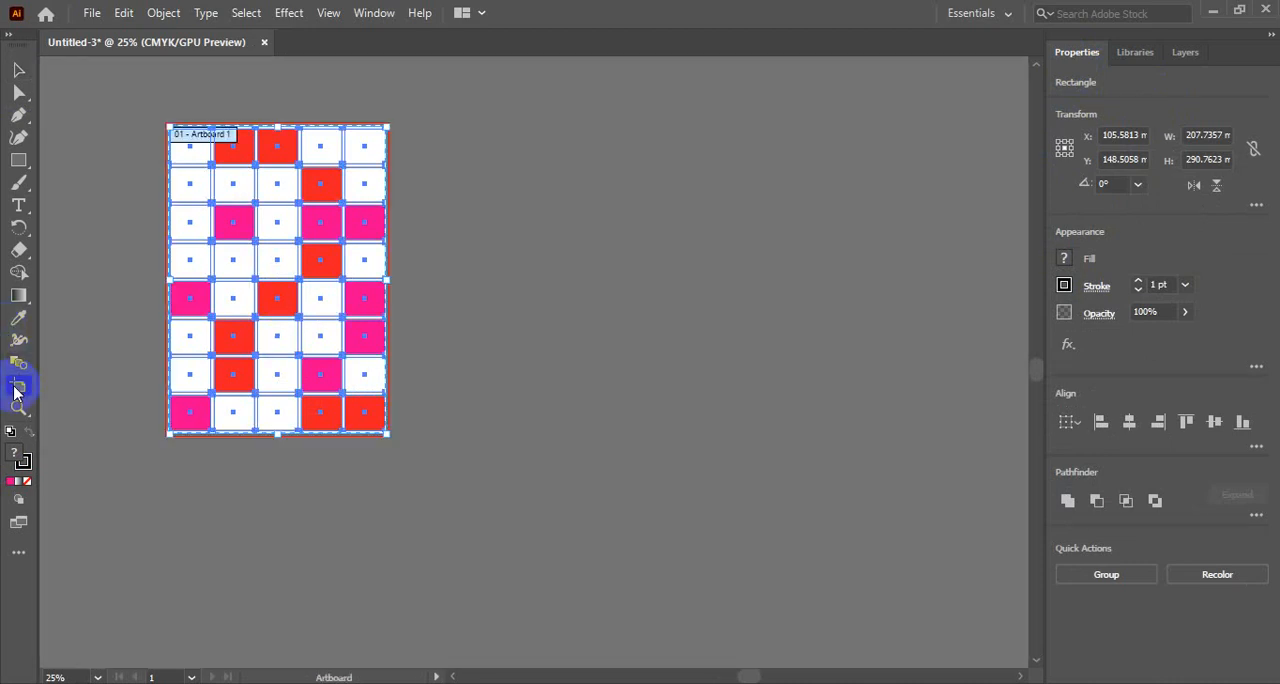
{"action": "left_click", "coordinate": [284, 267]}
{"action": "left_click_drag", "start_coordinate": [284, 267], "coordinate": [564, 269]}
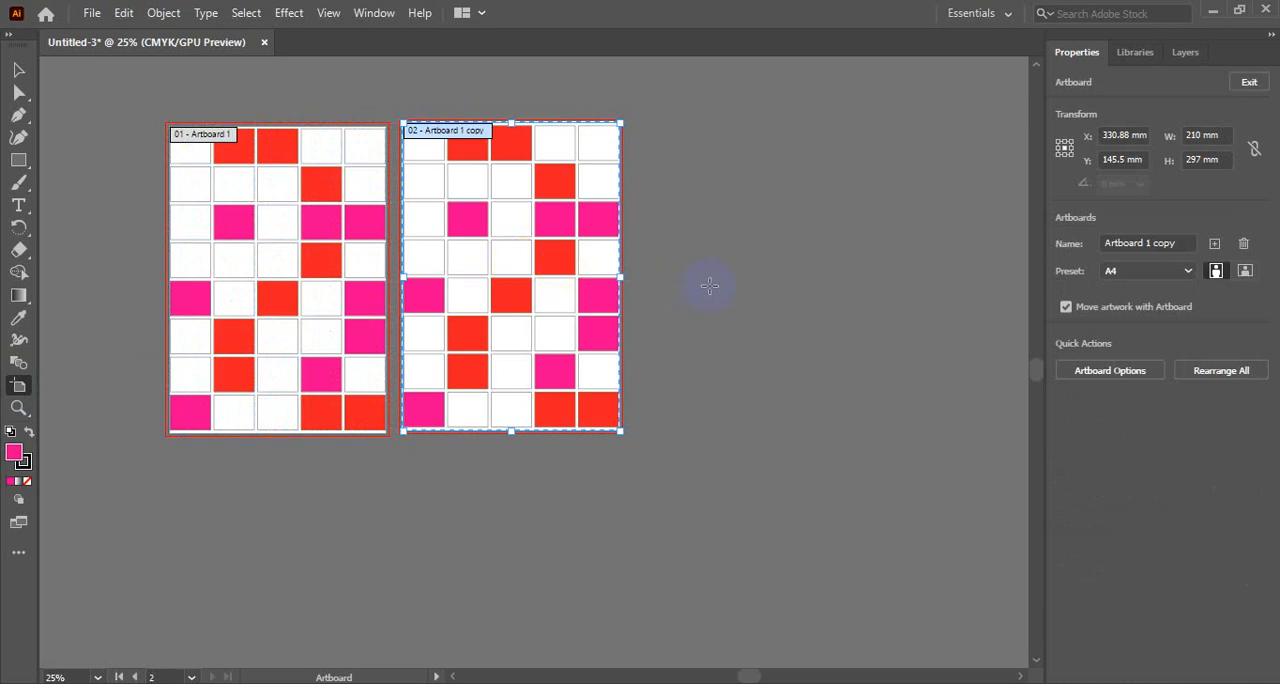
{"action": "key", "text": "shift+Down"}
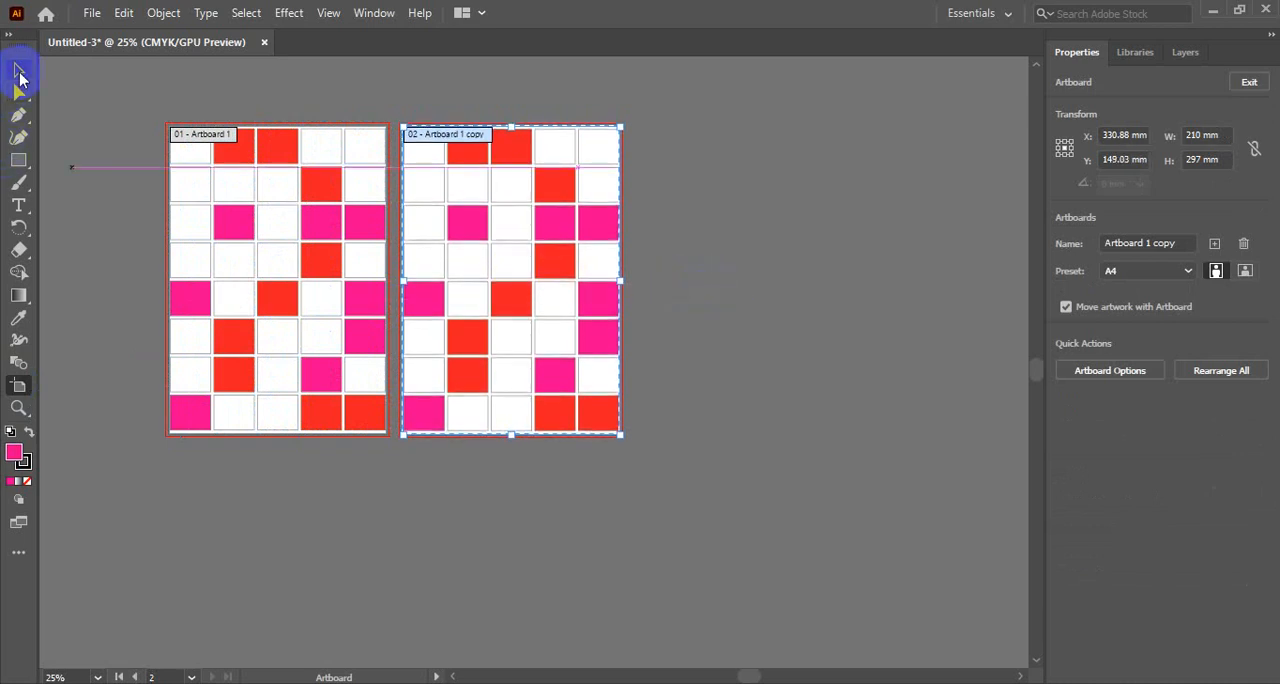
- Select all the rectangles on the duplicated artboard and delete them, leaving the artboard in place
{"action": "left_click", "coordinate": [19, 74]}
{"action": "left_click_drag", "start_coordinate": [400, 104], "coordinate": [657, 472]}
{"action": "key", "text": "Delete"}
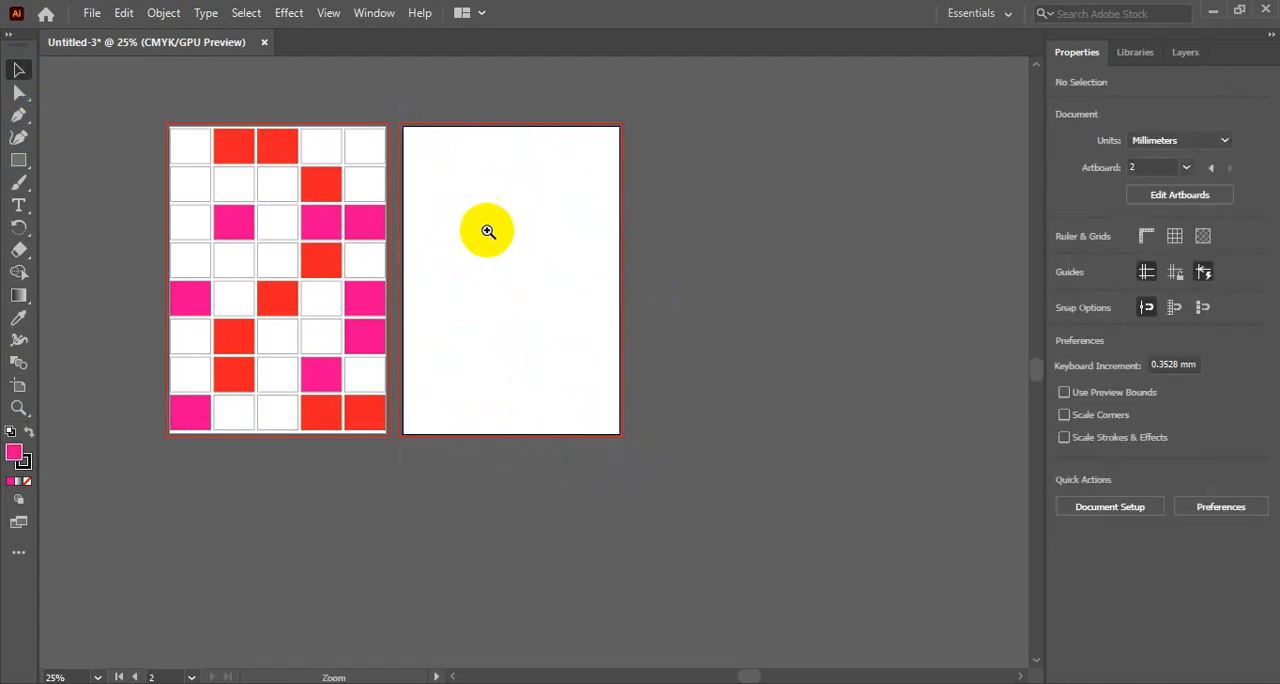
- Draw a magenta hexagon about 37 mm wide and 32 mm high in the upper-left corner of the second artboard
{"action": "left_click", "coordinate": [487, 231]}
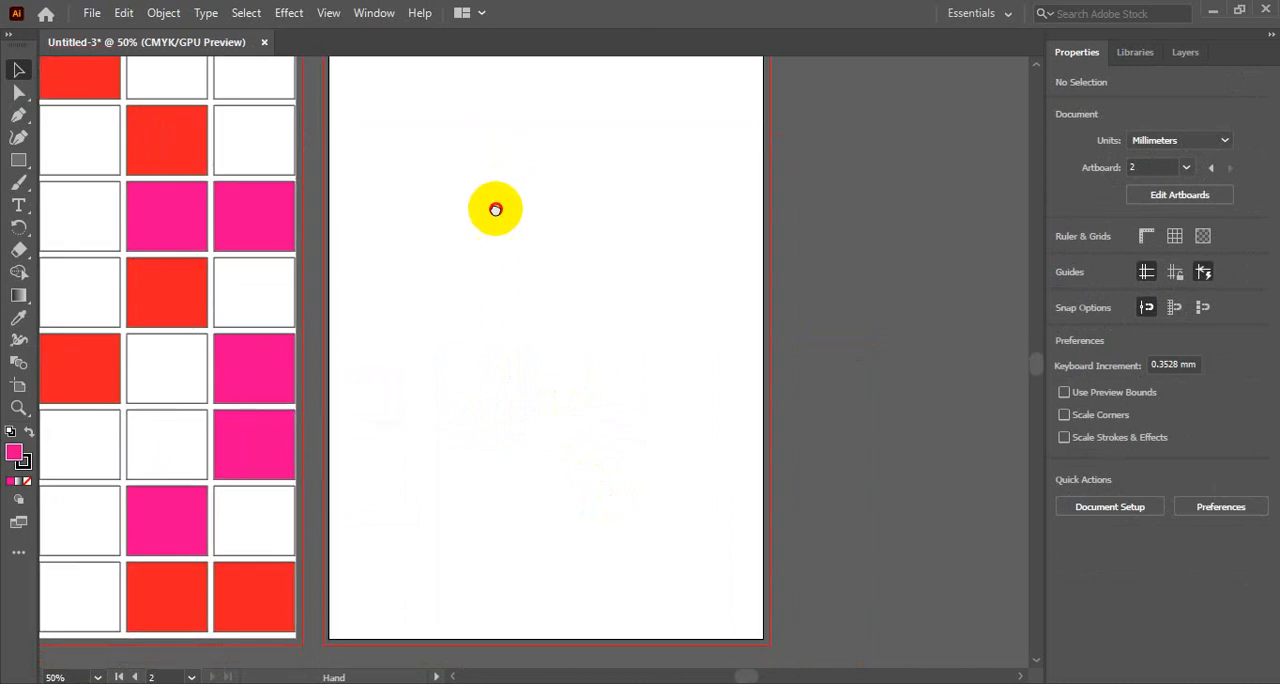
{"action": "left_click_drag", "start_coordinate": [495, 209], "coordinate": [494, 280]}
{"action": "left_click", "coordinate": [24, 162]}
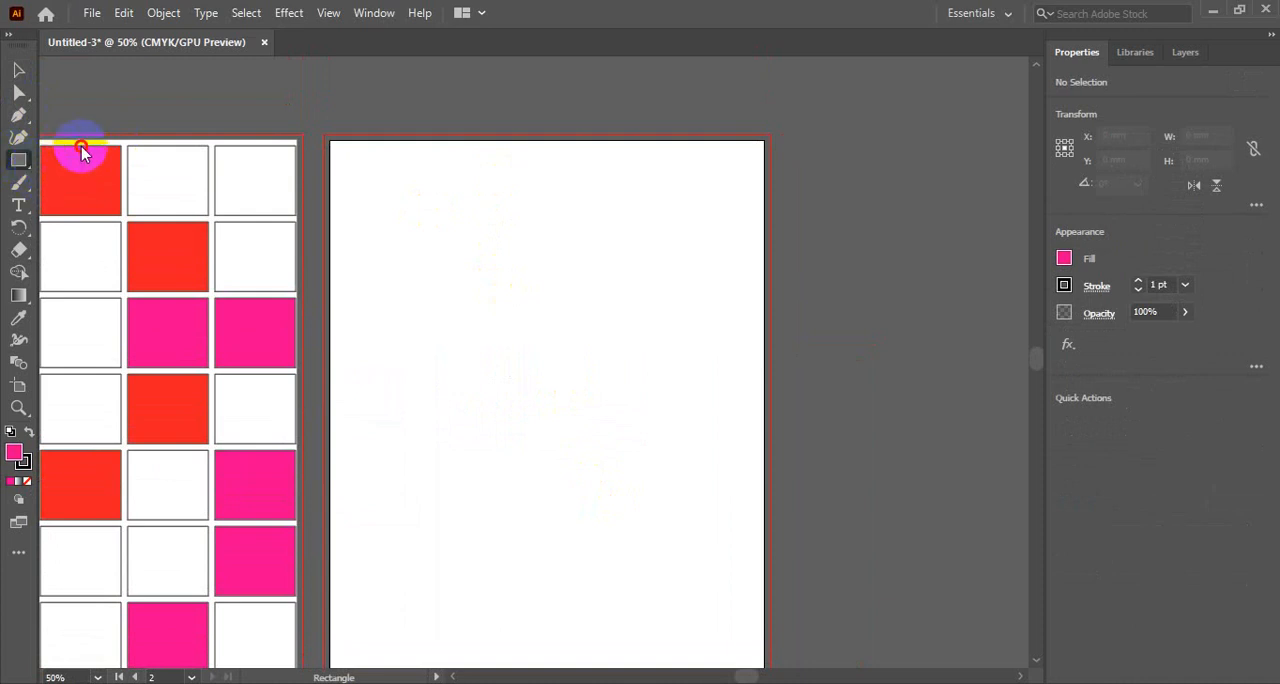
{"action": "left_click", "coordinate": [20, 68]}
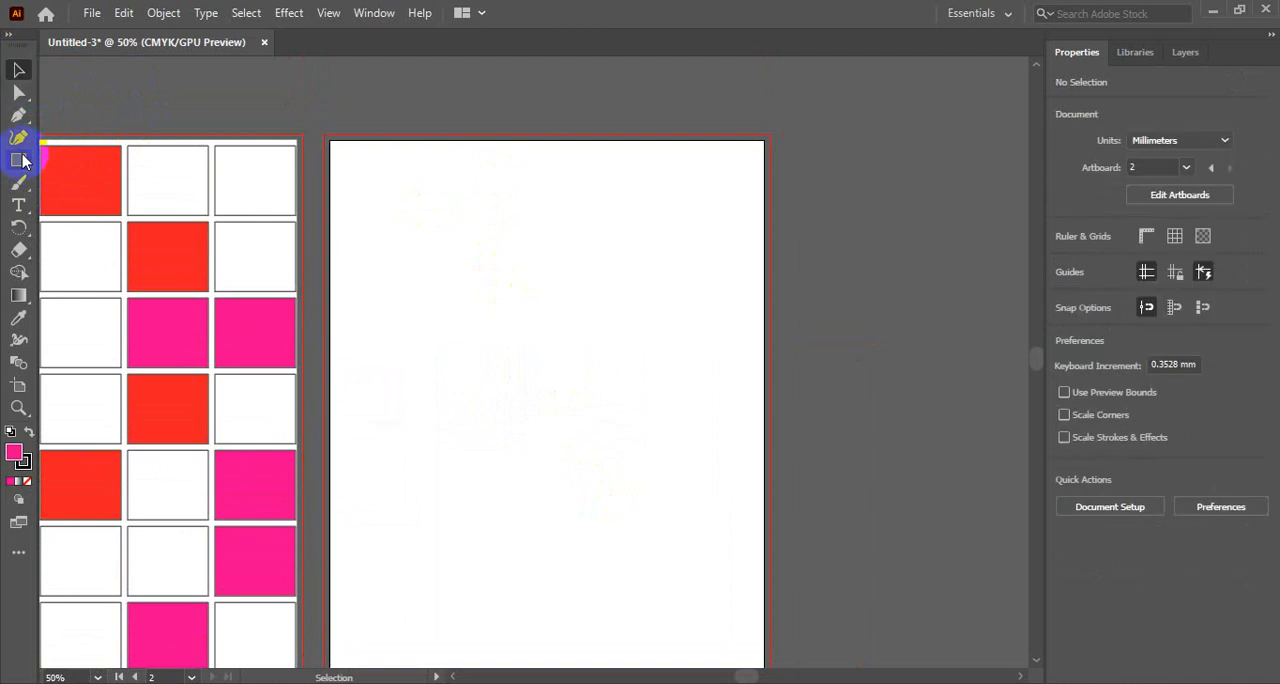
{"action": "left_click_drag", "start_coordinate": [19, 162], "coordinate": [108, 207]}
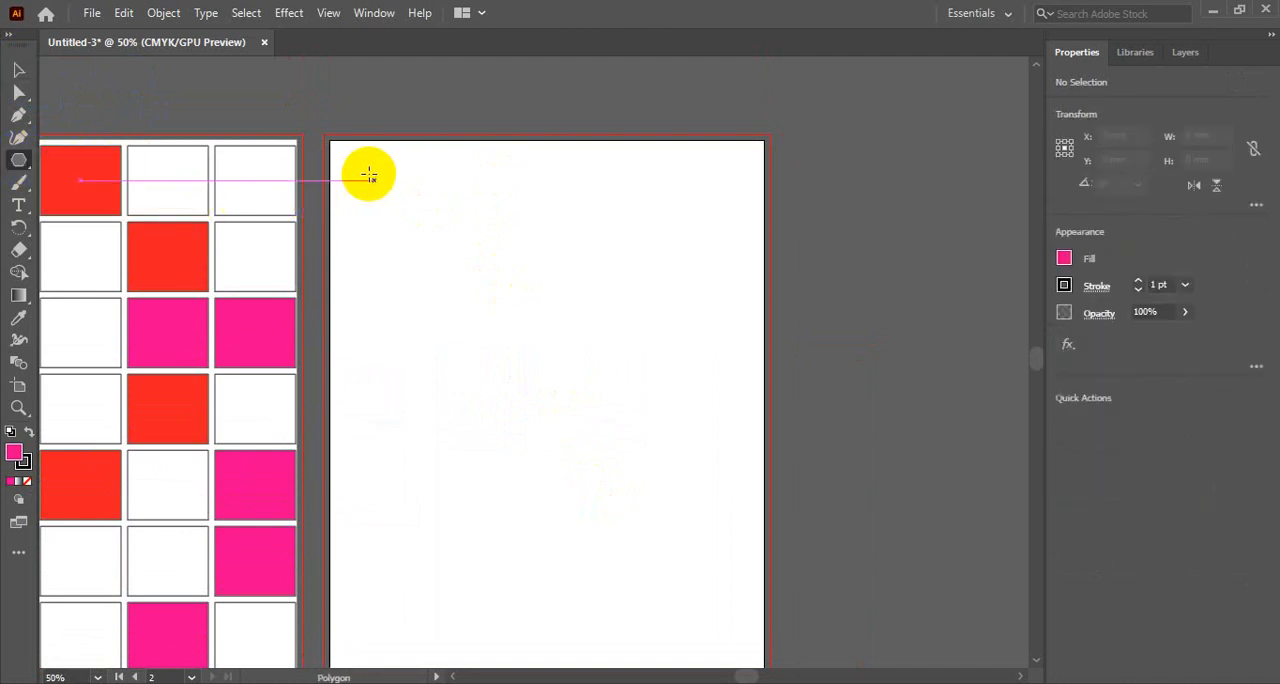
{"action": "left_click_drag", "start_coordinate": [355, 163], "coordinate": [411, 211]}
{"action": "left_click", "coordinate": [18, 70]}
{"action": "left_click_drag", "start_coordinate": [452, 264], "coordinate": [393, 190]}
{"action": "scroll", "coordinate": [531, 314], "scroll_direction": "down", "scroll_amount": 2}
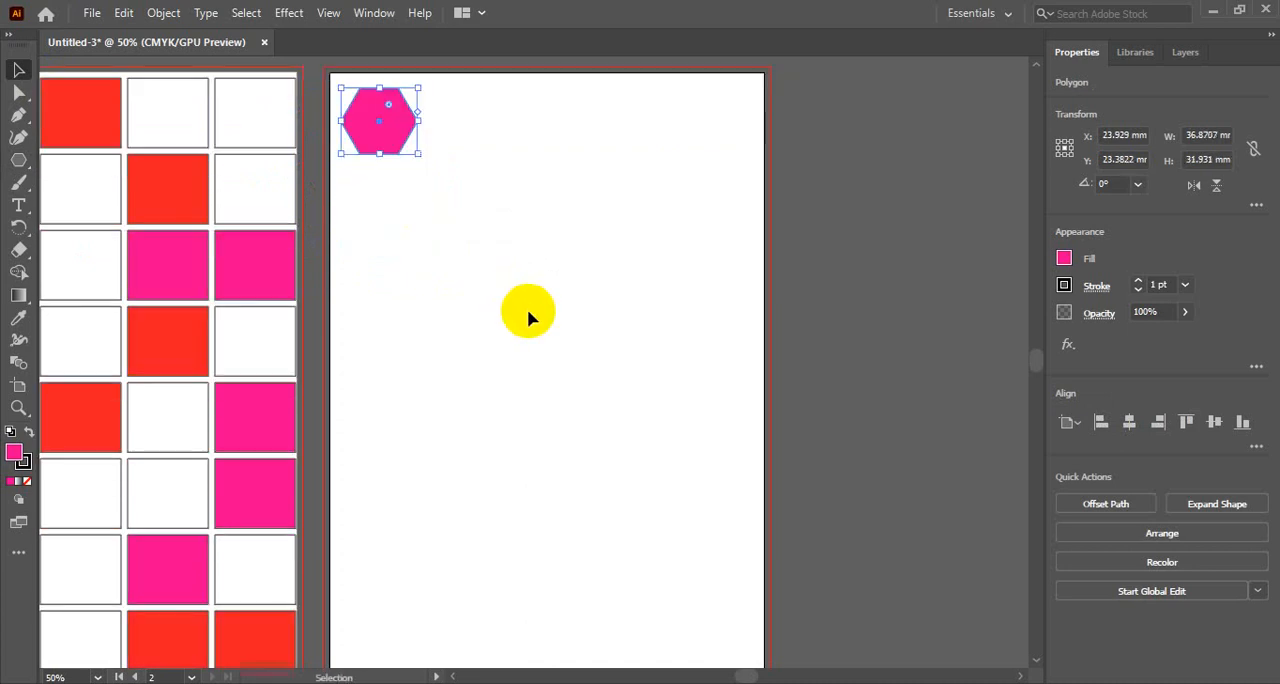
- Copy the hexagon directly below itself and repeat the duplication to build a column of eight
{"action": "left_click_drag", "start_coordinate": [395, 118], "coordinate": [397, 190]}
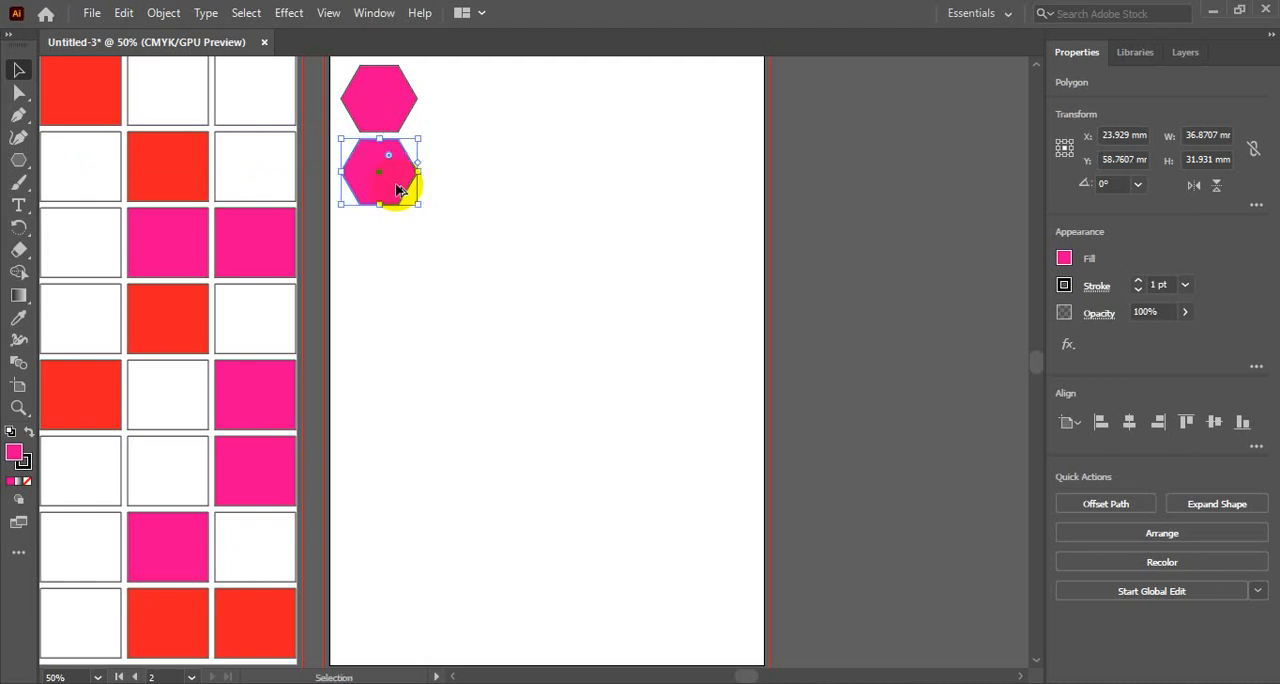
{"action": "key", "text": "a"}
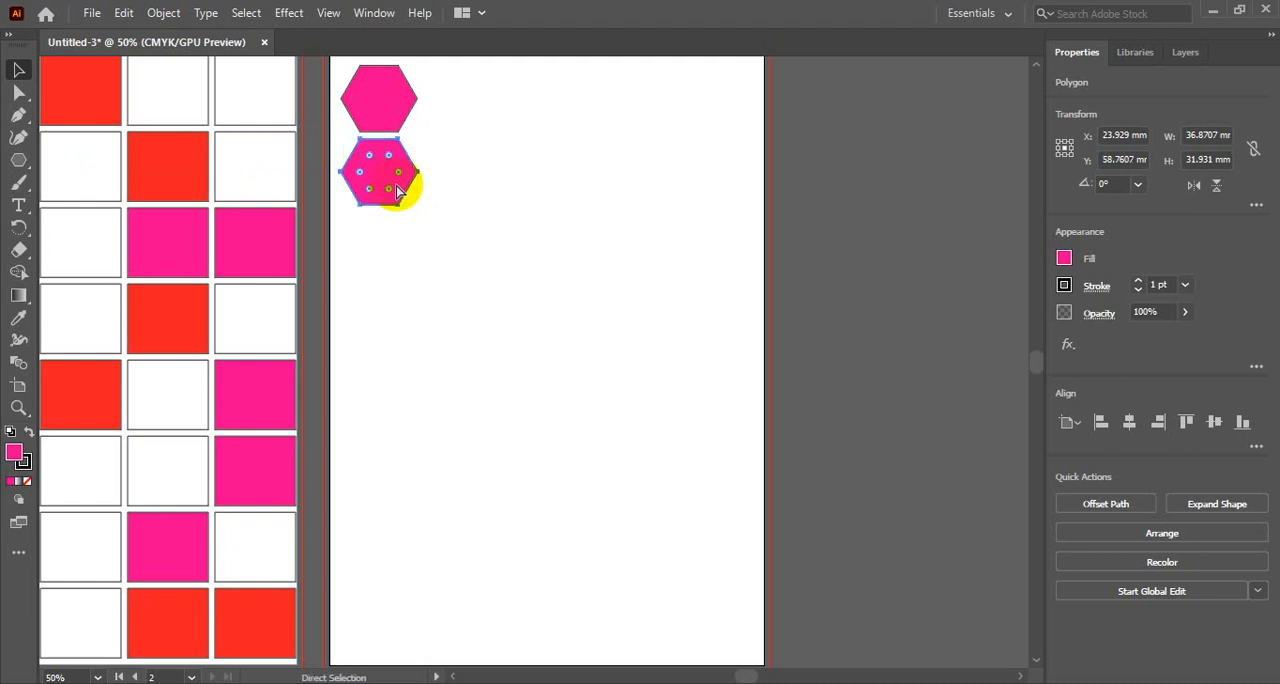
{"action": "key", "text": "ctrl+d"}
{"action": "key", "text": "ctrl+d"}
{"action": "key", "text": "ctrl+d"}
{"action": "key", "text": "ctrl+d"}
{"action": "key", "text": "ctrl+d"}
{"action": "key", "text": "ctrl+d"}
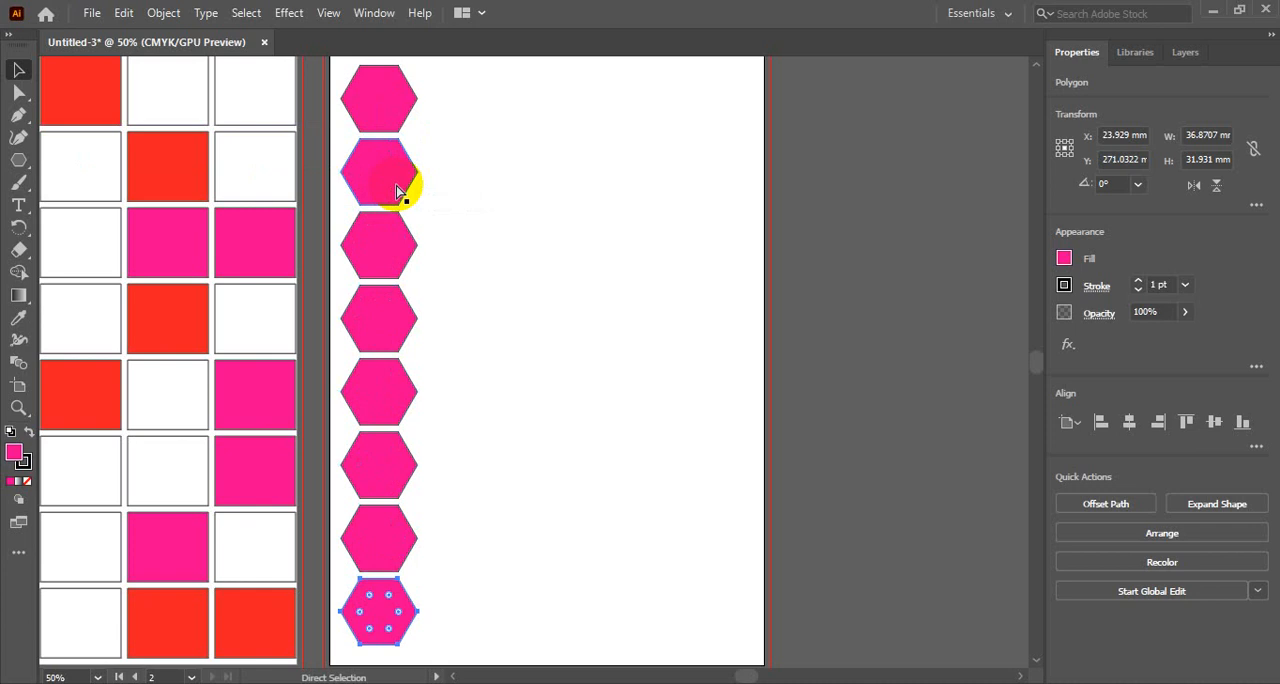
- Copy the whole hexagon column to its right, offset down by half a hexagon so the two columns interlock
{"action": "left_click", "coordinate": [18, 70]}
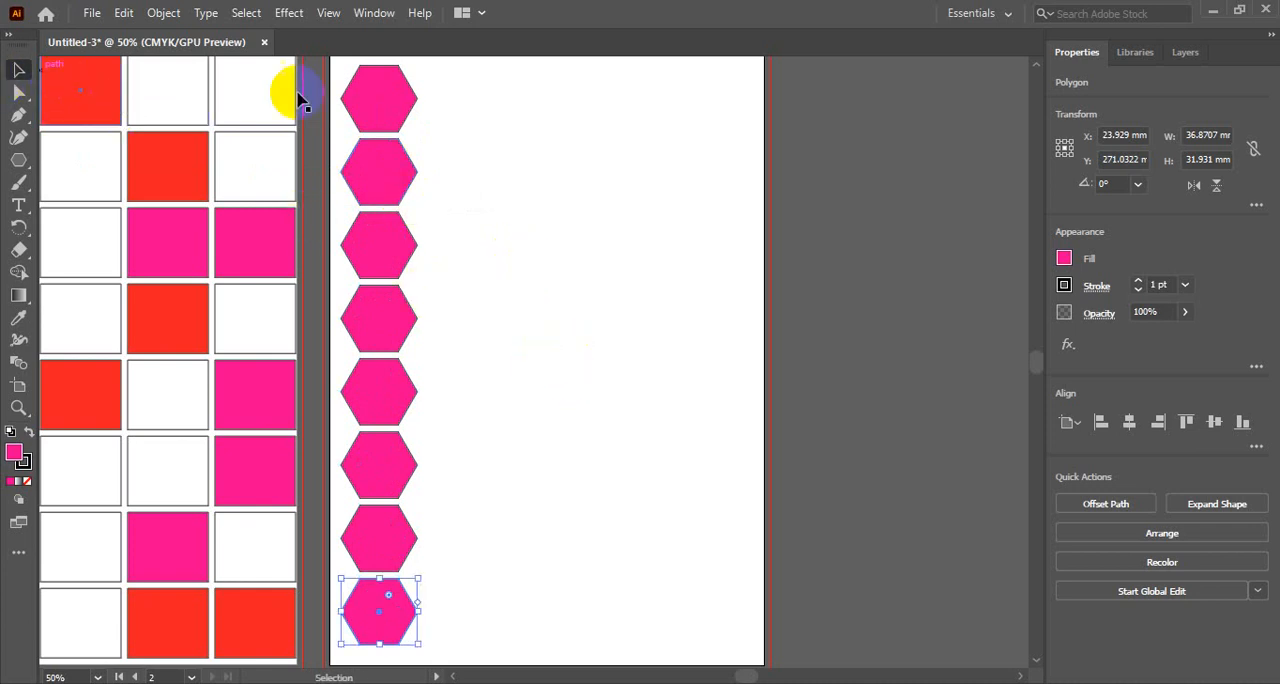
{"action": "left_click_drag", "start_coordinate": [428, 75], "coordinate": [404, 632]}
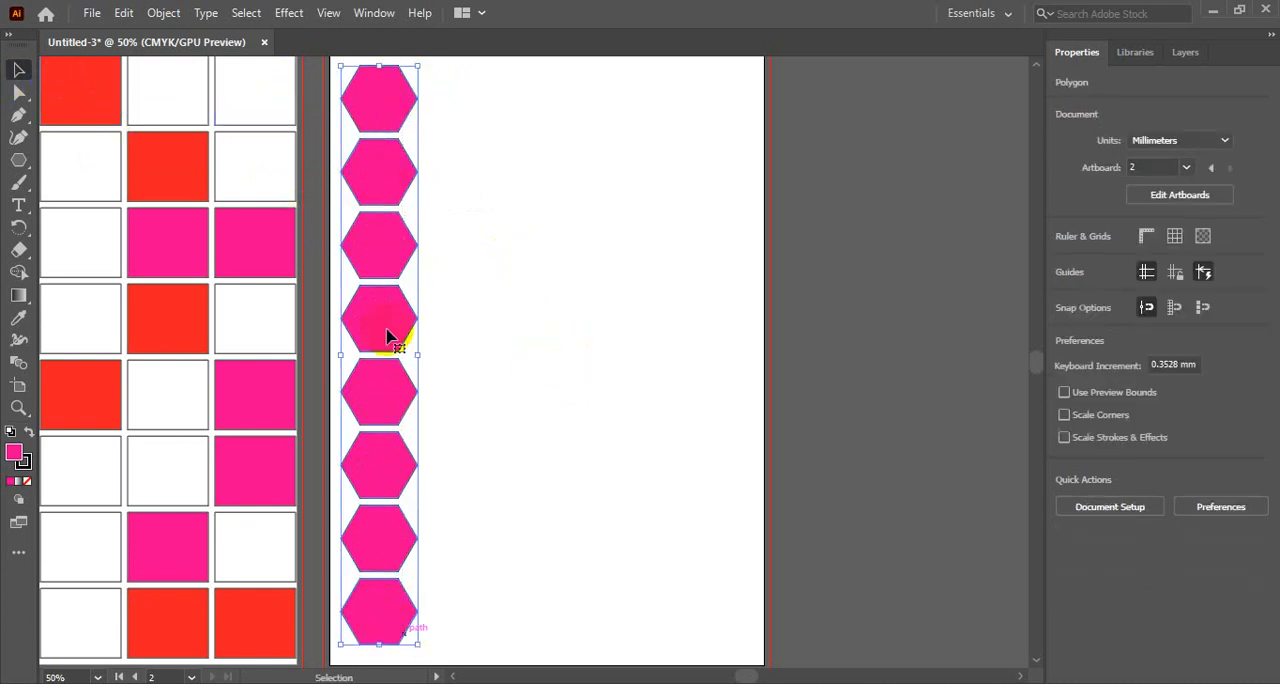
{"action": "left_click_drag", "start_coordinate": [376, 117], "coordinate": [445, 156]}
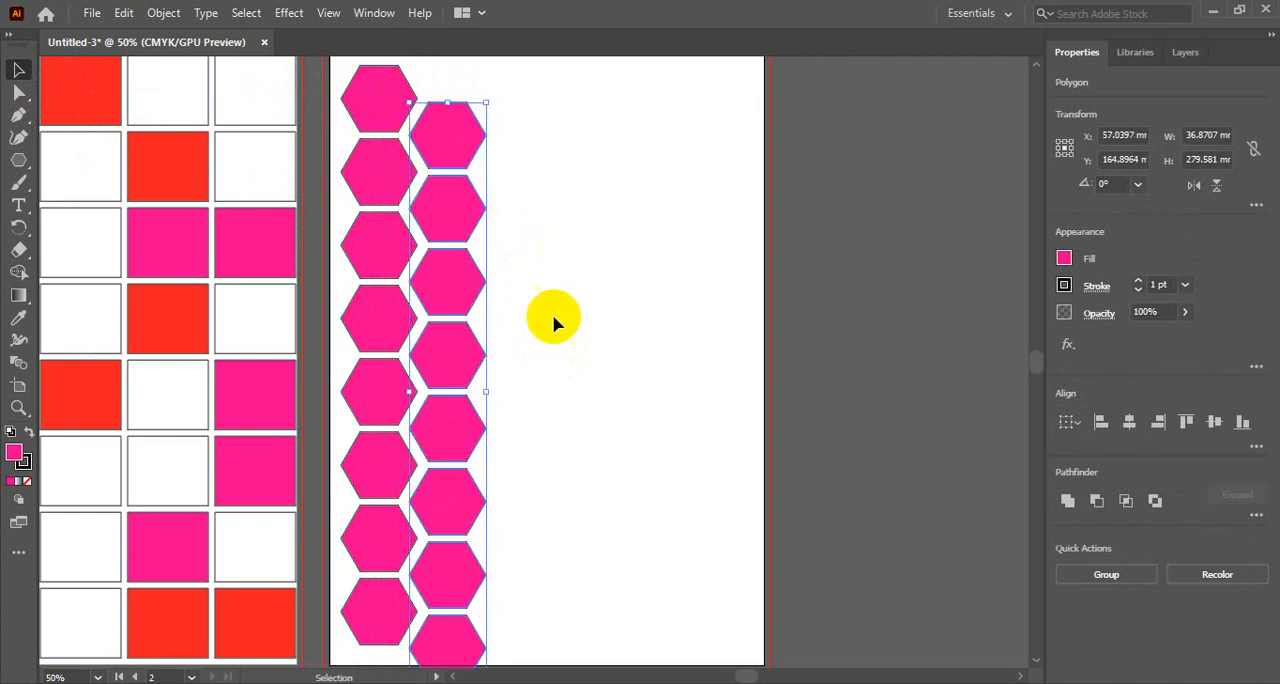
{"action": "scroll", "coordinate": [560, 346], "scroll_direction": "down", "scroll_amount": 1}
{"action": "scroll", "coordinate": [560, 346], "scroll_direction": "up", "scroll_amount": 1}
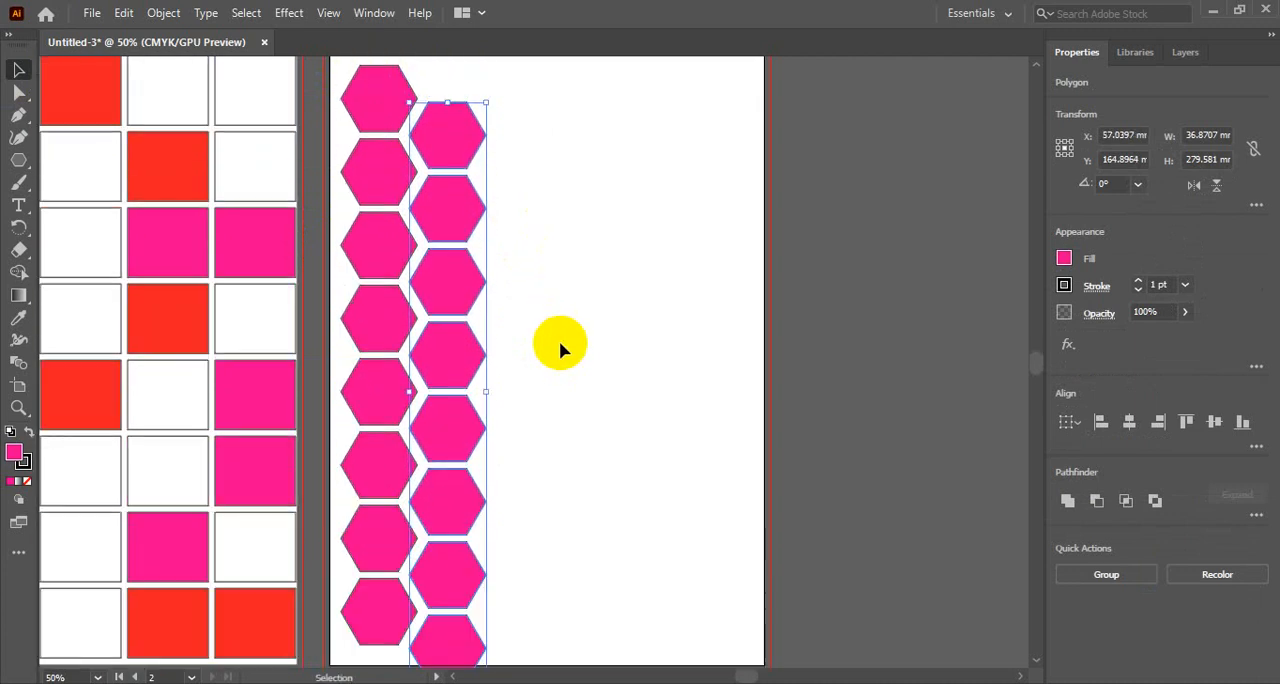
{"action": "left_click", "coordinate": [559, 184]}
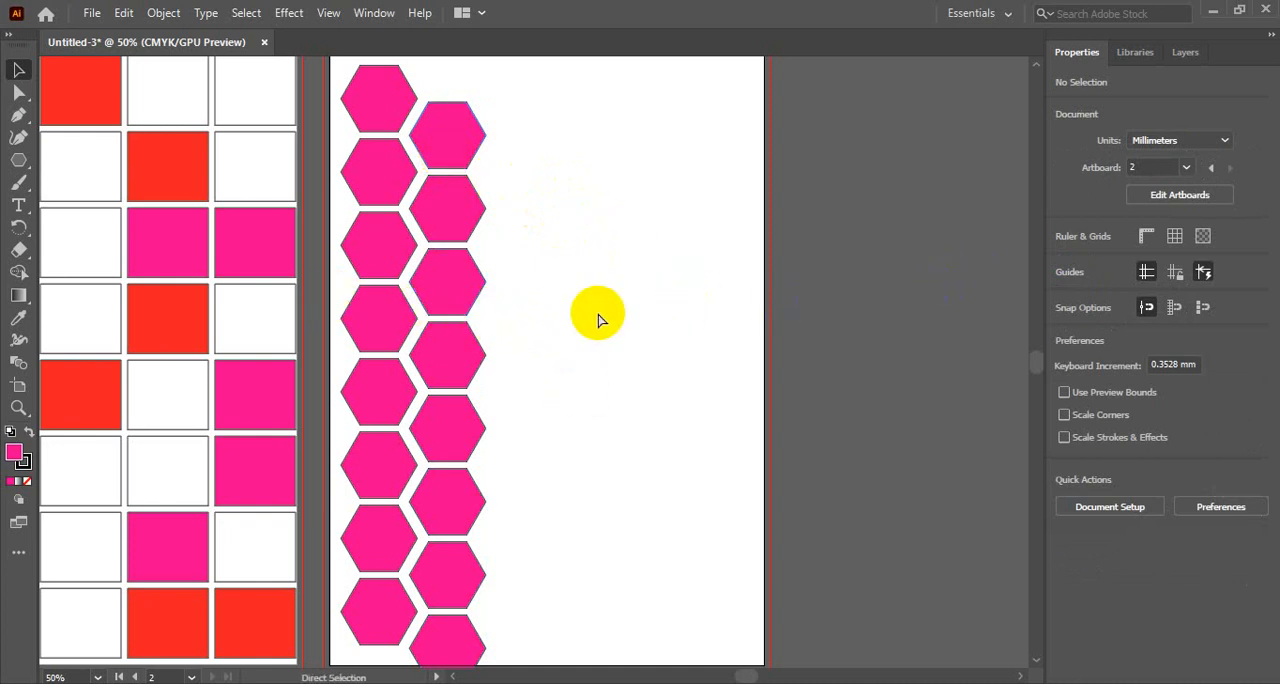
{"action": "left_click", "coordinate": [506, 214], "text": "ctrl+alt"}
- Copy both hexagon columns to the right and repeat the duplication across the artboard and far beyond its right edge
{"action": "left_click_drag", "start_coordinate": [516, 350], "coordinate": [446, 170]}
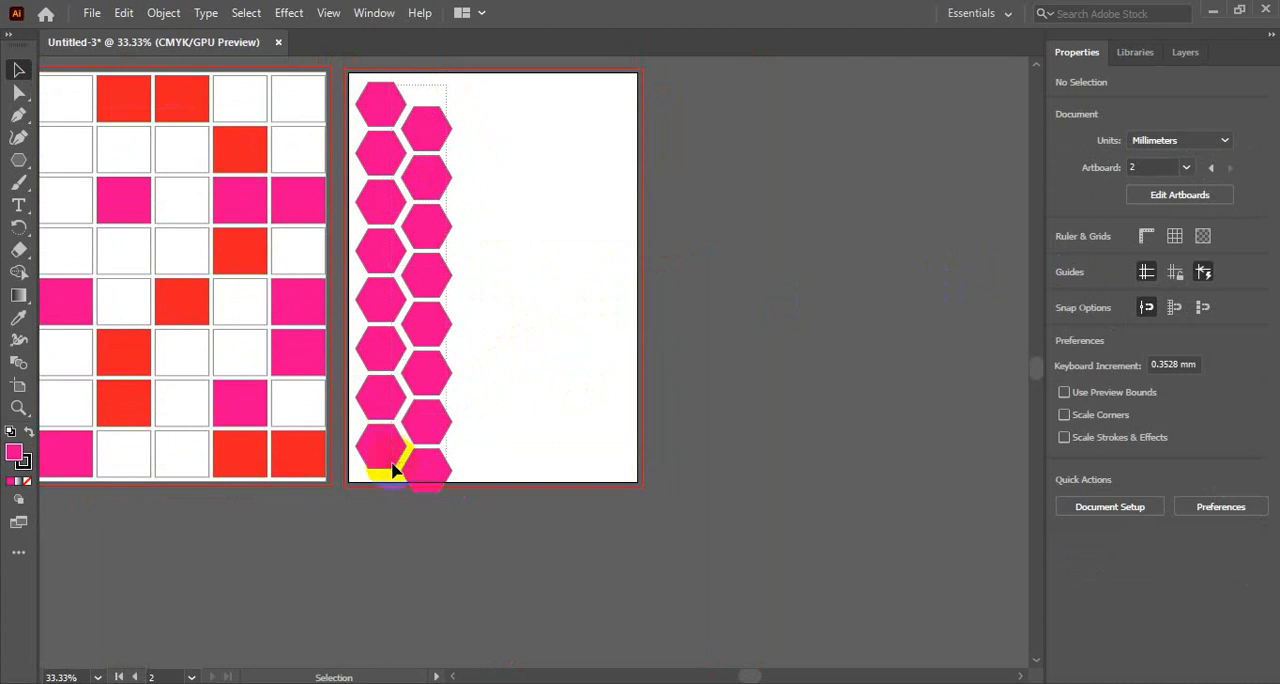
{"action": "key", "text": "ctrl+alt+a"}
{"action": "left_click_drag", "start_coordinate": [430, 139], "coordinate": [519, 140]}
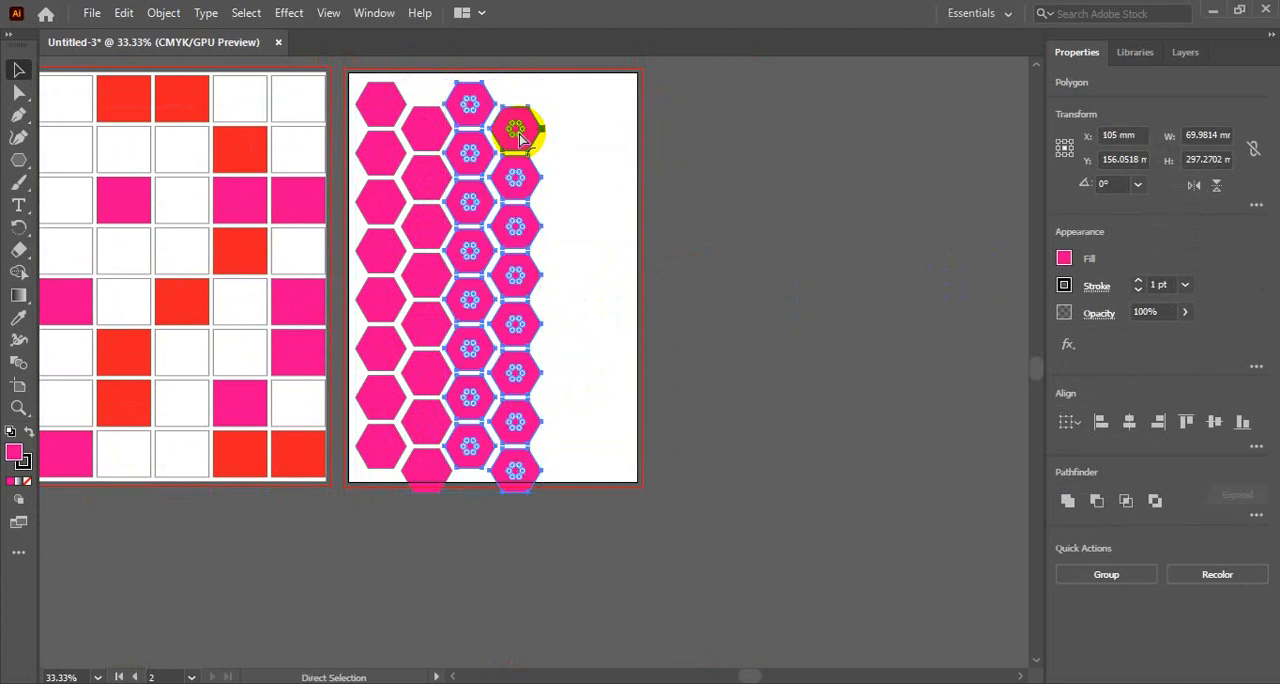
{"action": "key", "text": "ctrl+d"}
{"action": "key", "text": "ctrl+d"}
{"action": "key", "text": "ctrl+d"}
{"action": "key", "text": "ctrl+d"}
{"action": "key", "text": "ctrl+d"}
{"action": "key", "text": "ctrl+d"}
{"action": "key", "text": "ctrl+d"}
{"action": "key", "text": "ctrl+d"}
{"action": "key", "text": "ctrl+d"}
{"action": "key", "text": "ctrl+d"}
{"action": "key", "text": "ctrl+d"}
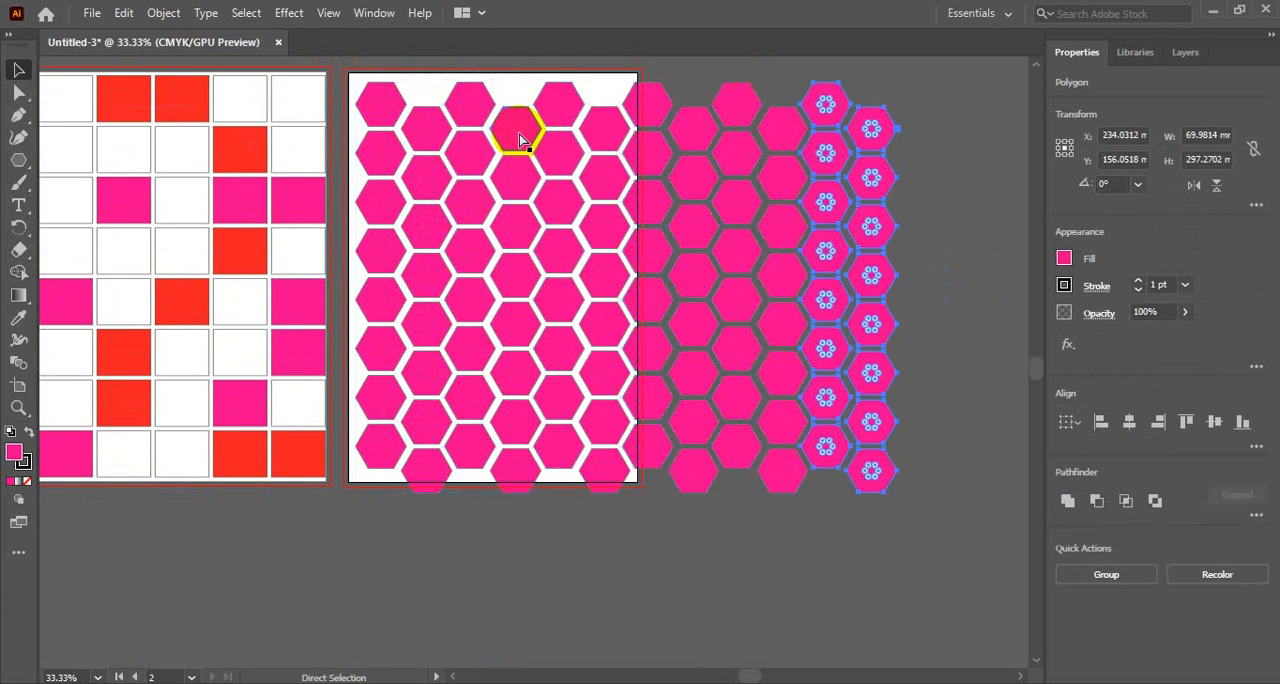
{"action": "key", "text": "ctrl+d"}
{"action": "key", "text": "ctrl+d"}
{"action": "key", "text": "ctrl+d"}
{"action": "key", "text": "ctrl+d"}
{"action": "key", "text": "ctrl+d"}
{"action": "key", "text": "ctrl+d"}
{"action": "key", "text": "ctrl+d"}
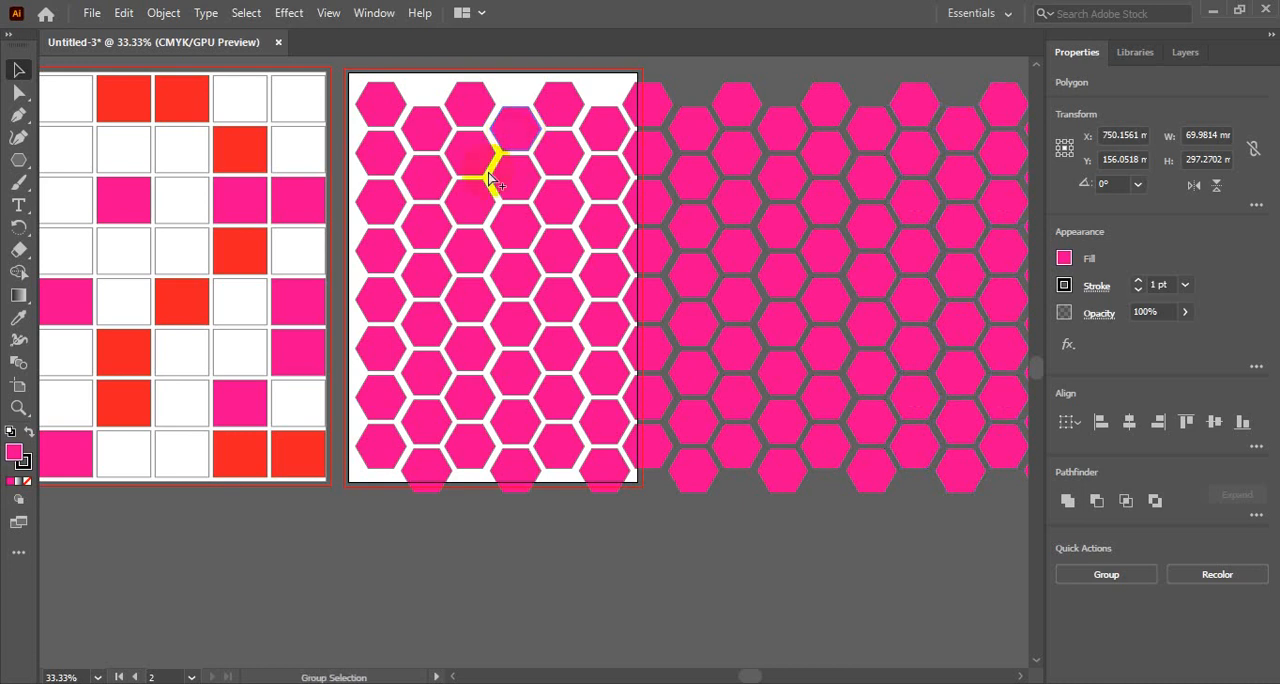
- Select the entire hexagon pattern and delete it from the second artboard
{"action": "key", "text": "ctrl+minus"}
{"action": "key", "text": "ctrl+minus"}
{"action": "left_click_drag", "start_coordinate": [581, 325], "coordinate": [417, 137]}
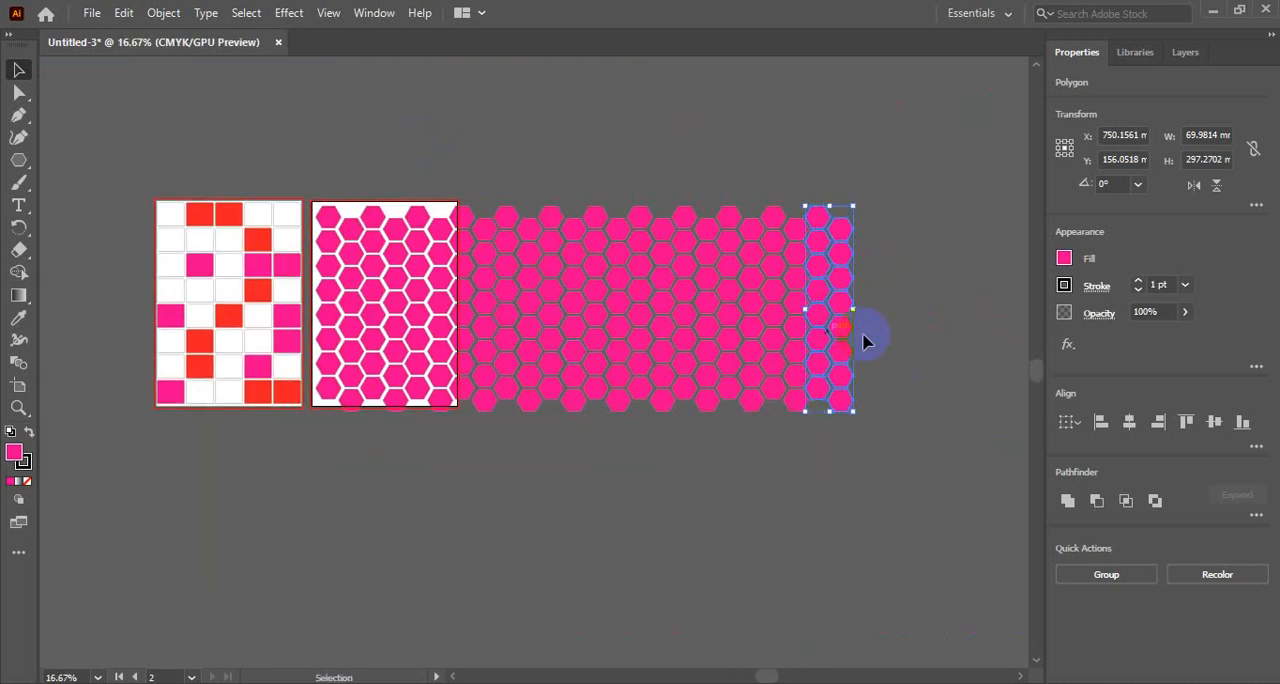
{"action": "left_click", "coordinate": [906, 252]}
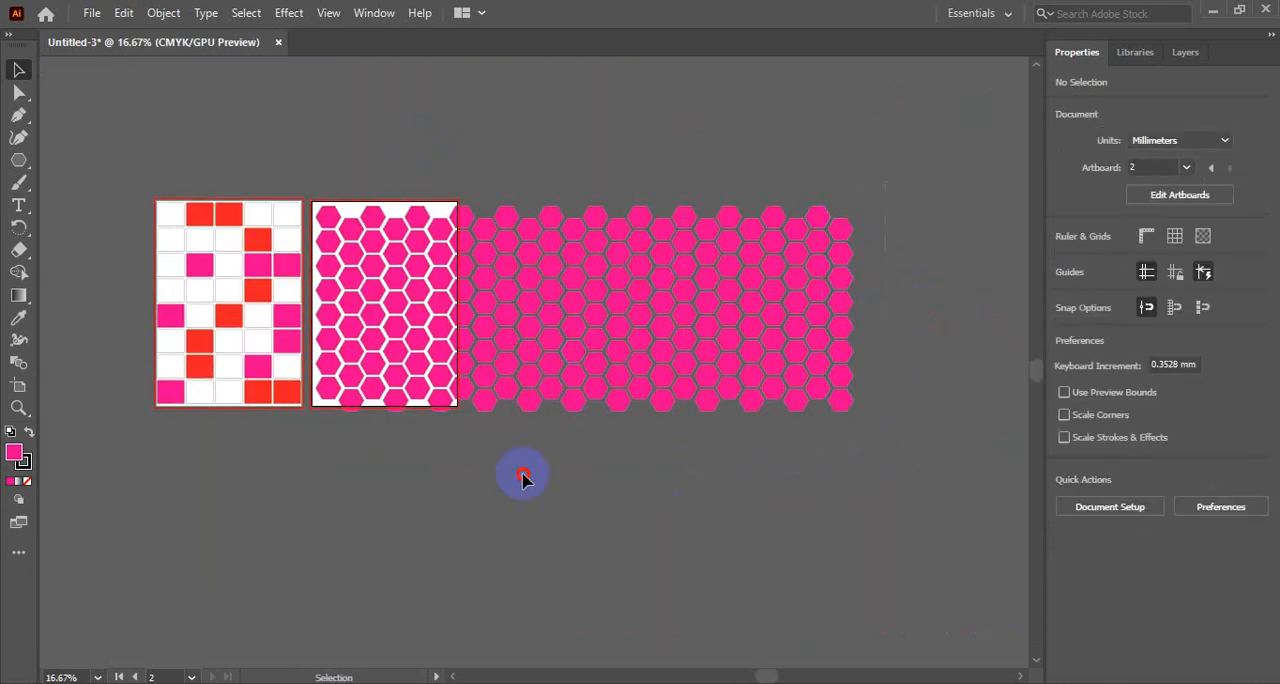
{"action": "left_click_drag", "start_coordinate": [332, 475], "coordinate": [334, 474]}
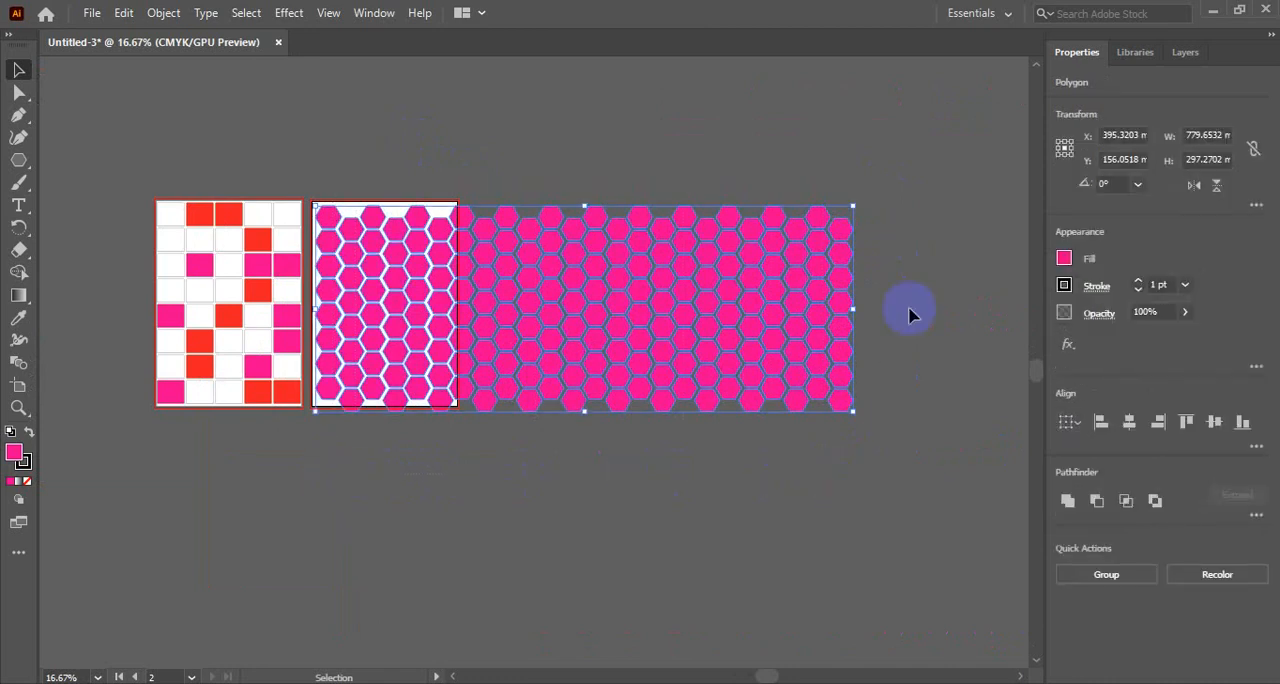
{"action": "left_click", "coordinate": [896, 183]}
{"action": "left_click_drag", "start_coordinate": [886, 164], "coordinate": [330, 442]}
{"action": "left_click", "coordinate": [845, 452]}
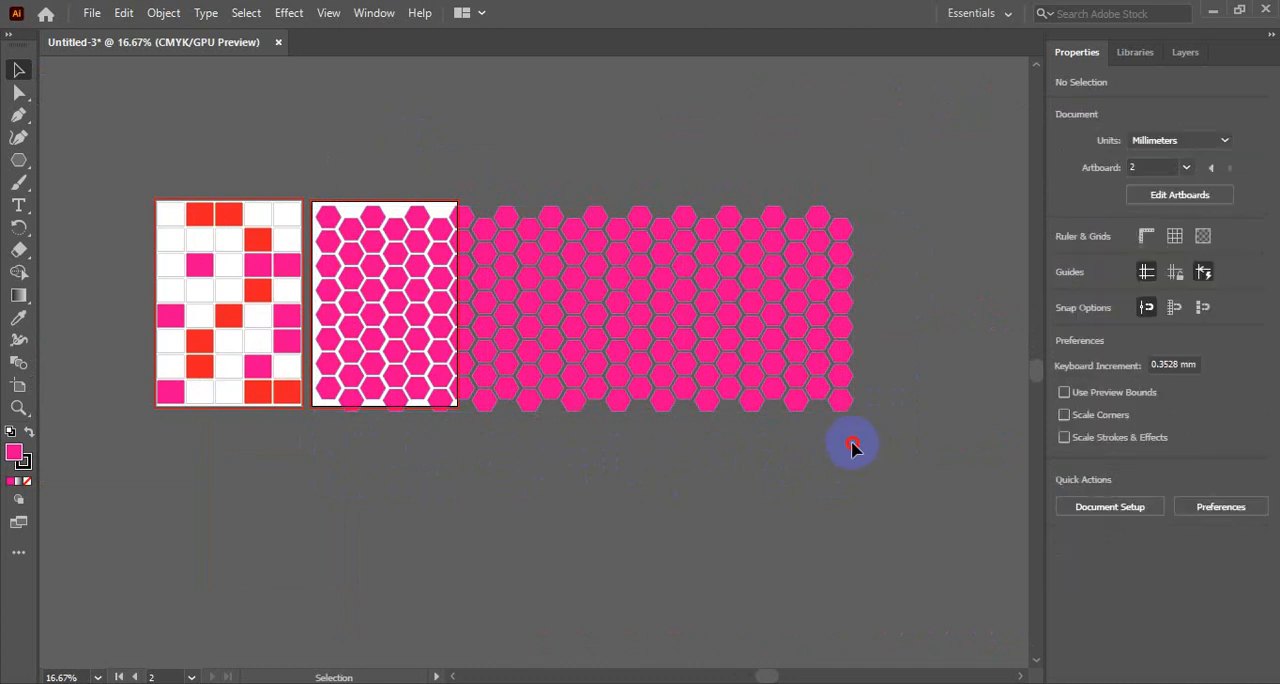
{"action": "left_click", "coordinate": [316, 196]}
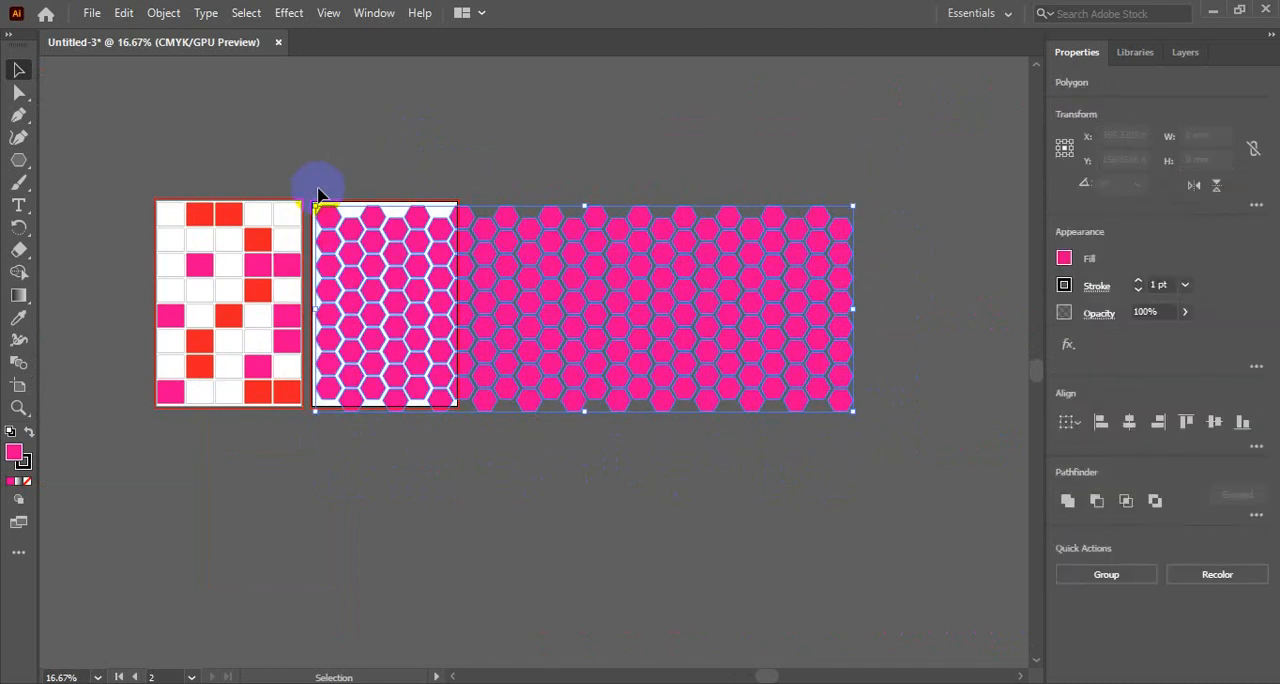
{"action": "key", "text": "Delete"}
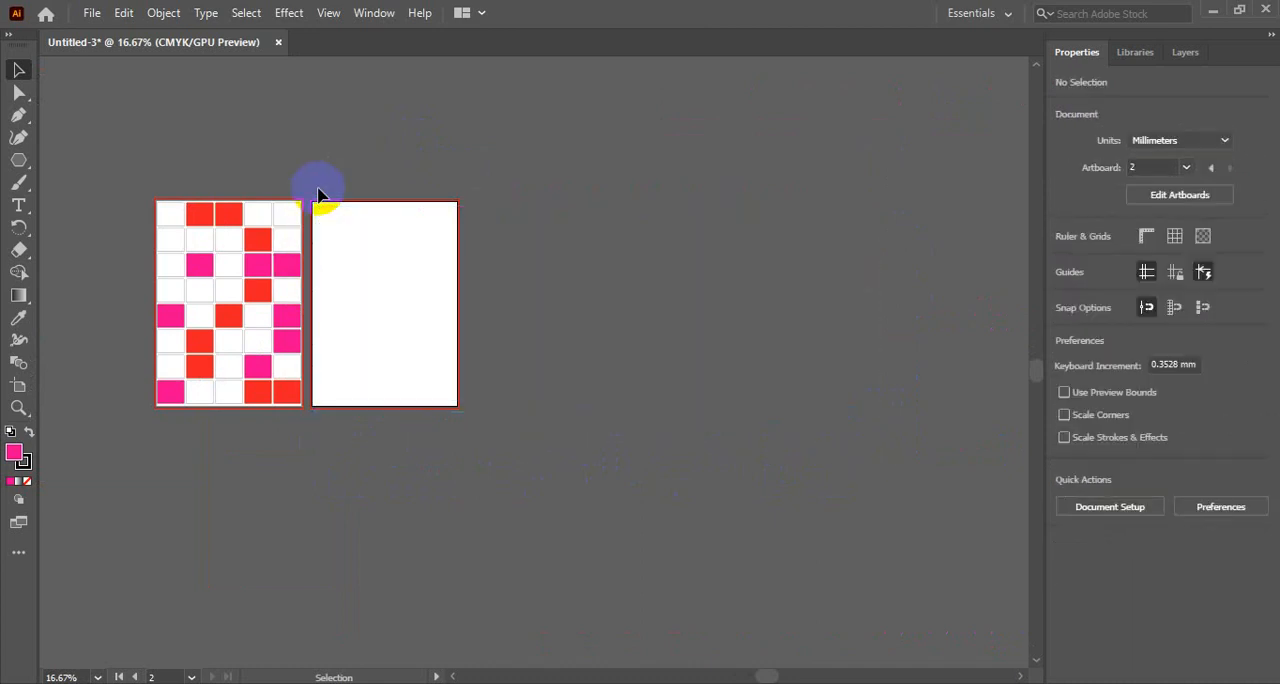
- Select individual rectangles across the top two rows of the first artboard's grid one at a time, and clear the selection
{"action": "key", "text": "z"}
{"action": "left_click", "coordinate": [409, 269]}
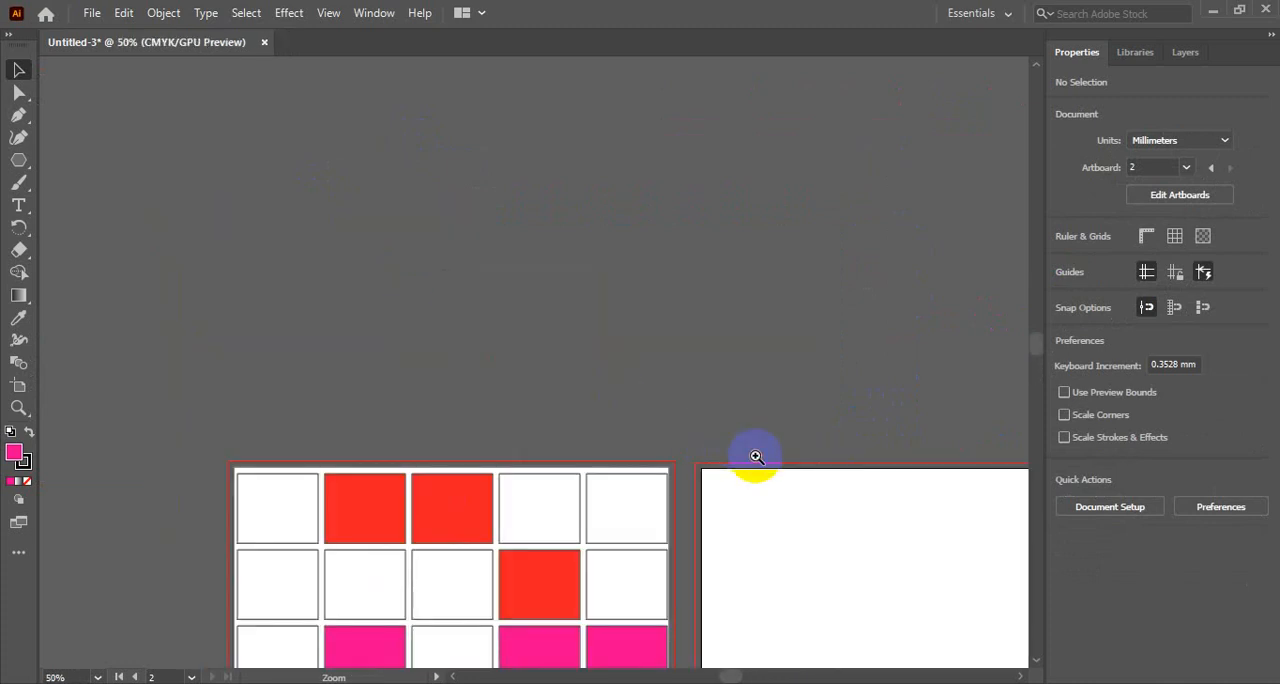
{"action": "left_click", "coordinate": [614, 351]}
{"action": "left_click", "coordinate": [493, 220], "text": "alt"}
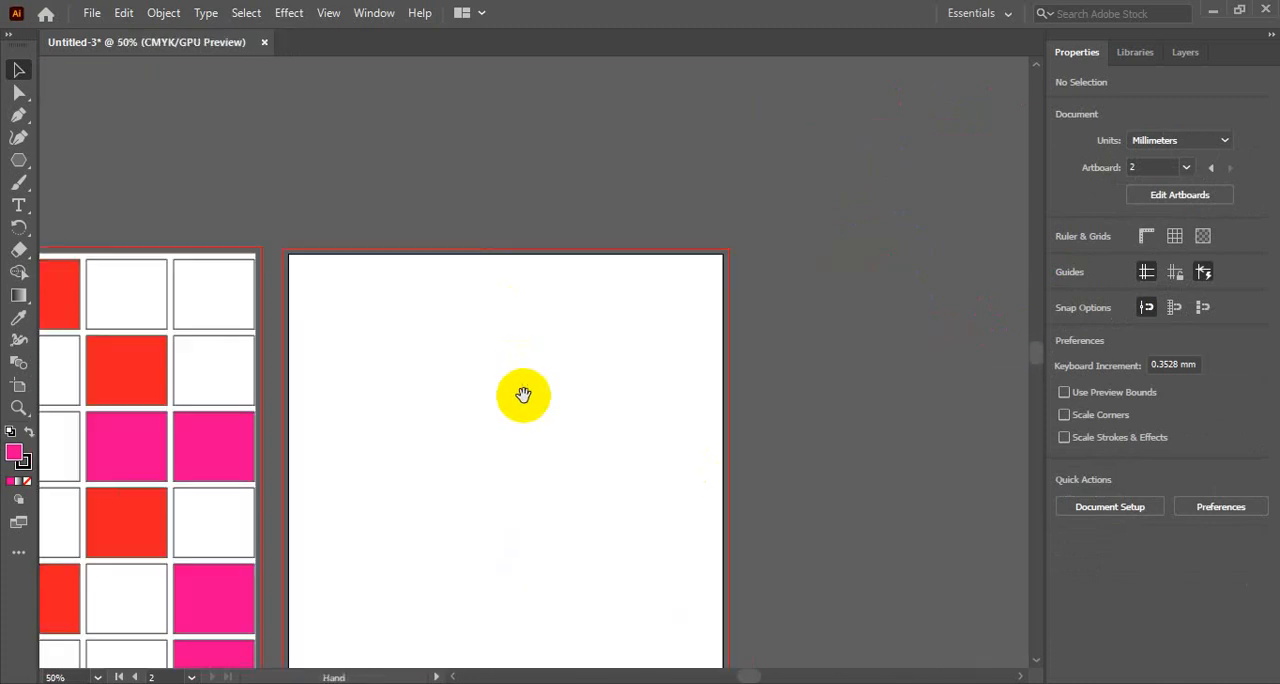
{"action": "left_click_drag", "start_coordinate": [523, 391], "coordinate": [580, 174]}
{"action": "key", "text": "v"}
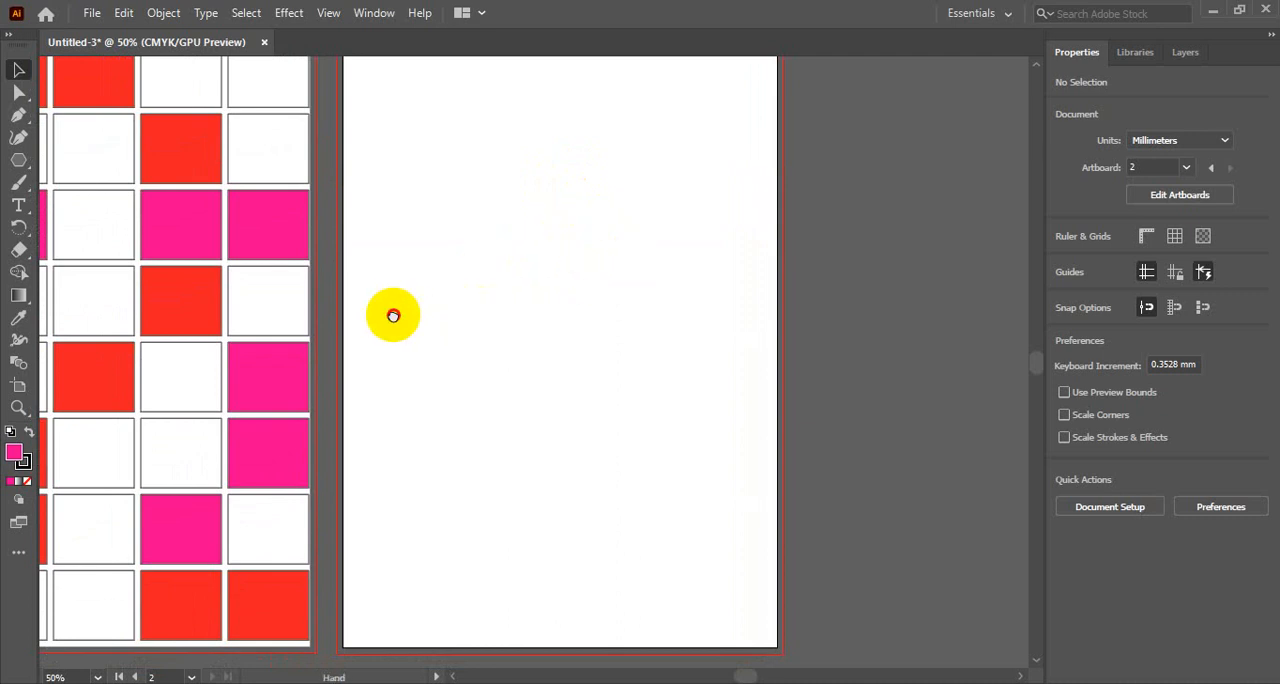
{"action": "left_click_drag", "start_coordinate": [391, 315], "coordinate": [709, 381]}
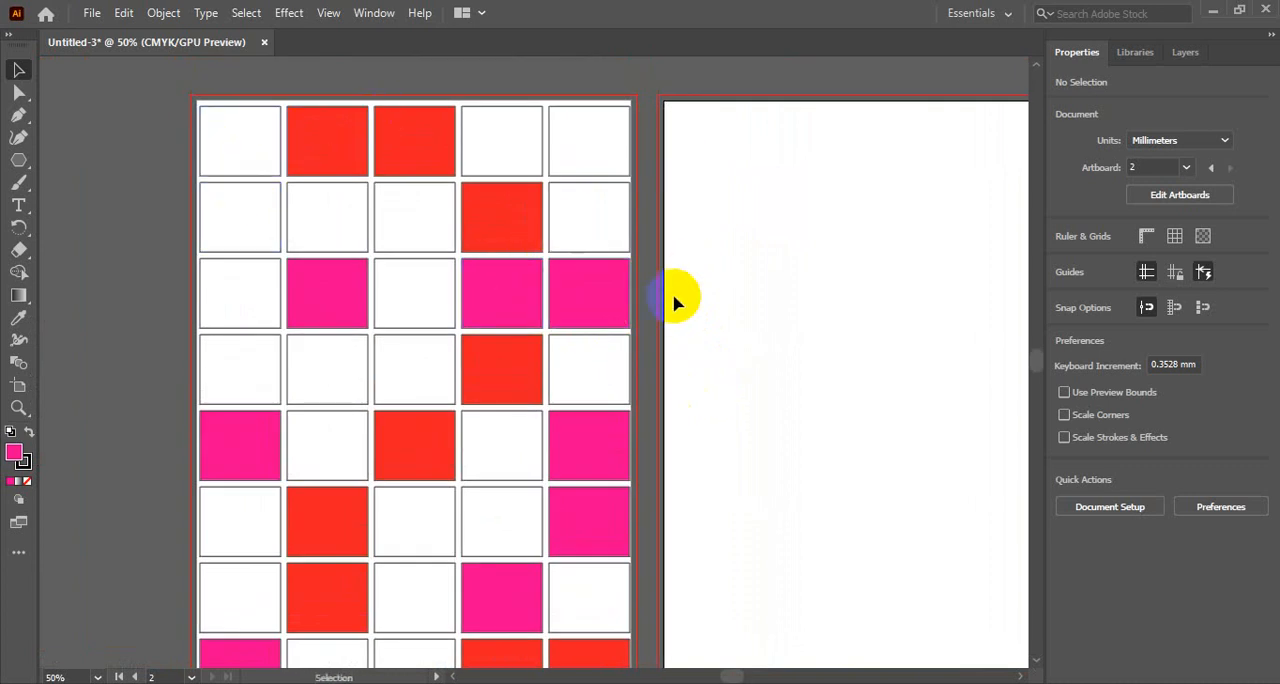
{"action": "left_click", "coordinate": [497, 143]}
{"action": "left_click", "coordinate": [414, 134]}
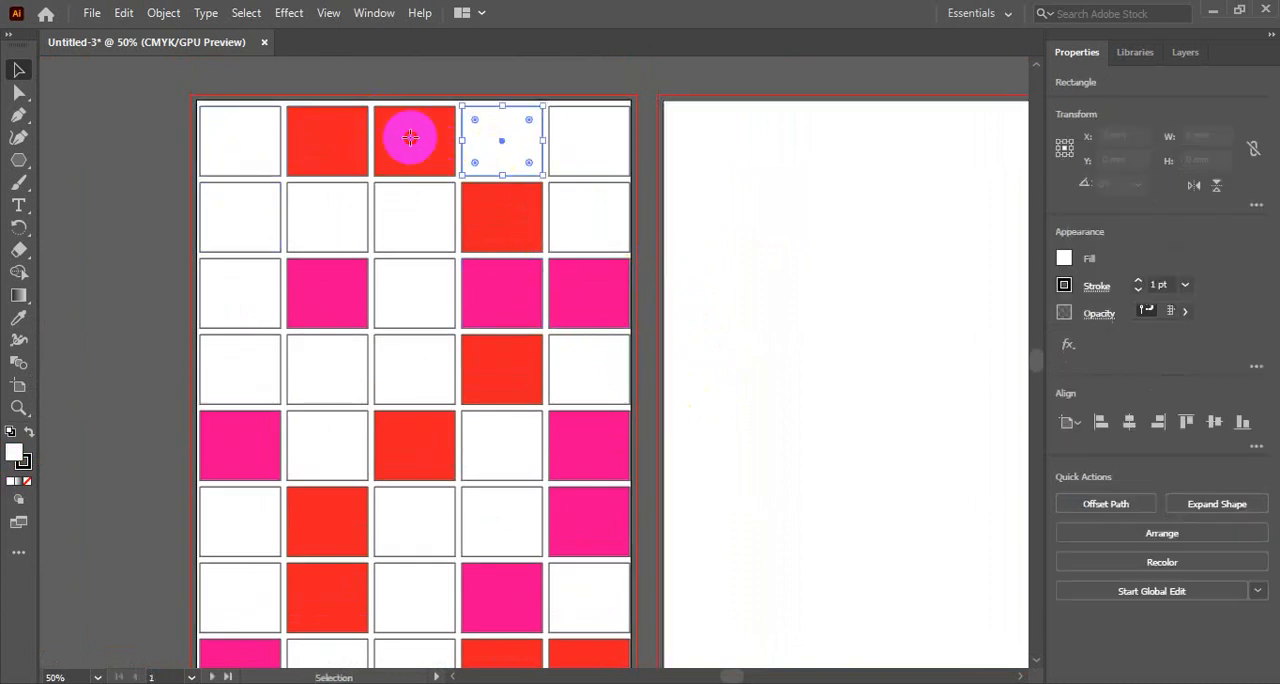
{"action": "left_click", "coordinate": [300, 135]}
{"action": "left_click", "coordinate": [249, 134]}
{"action": "left_click", "coordinate": [249, 229]}
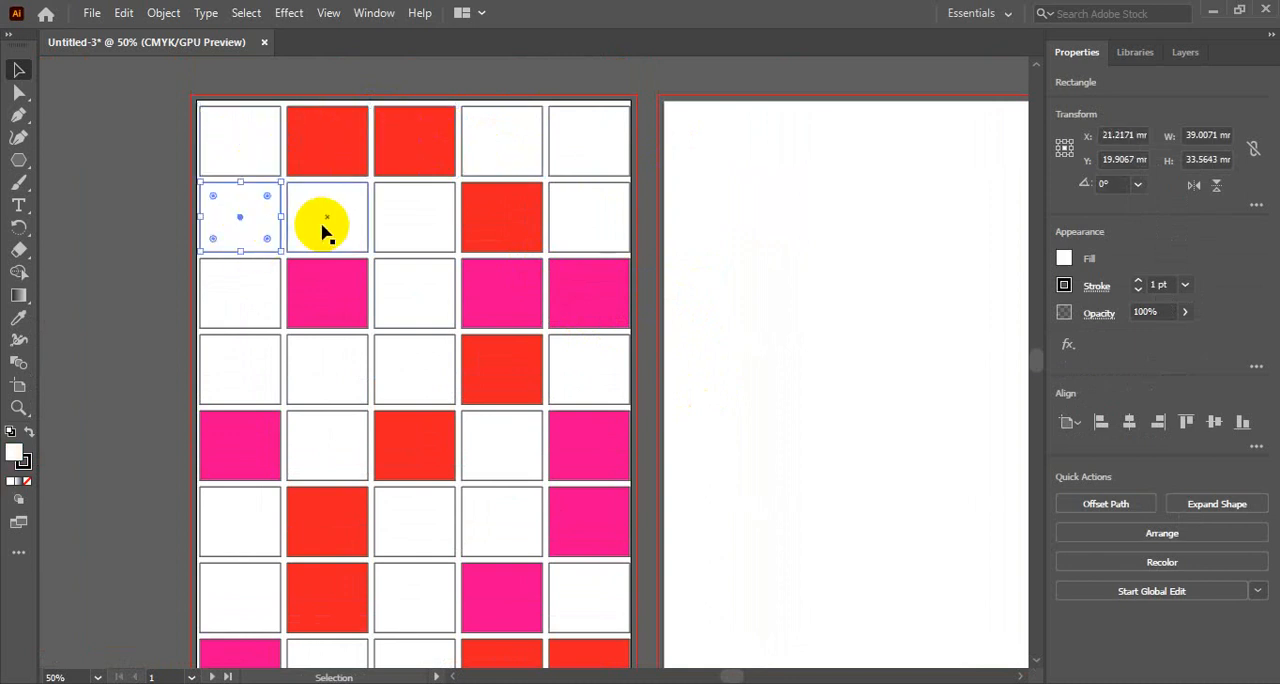
{"action": "left_click", "coordinate": [323, 223]}
{"action": "left_click", "coordinate": [430, 217]}
{"action": "left_click", "coordinate": [500, 222]}
{"action": "left_click", "coordinate": [649, 71]}
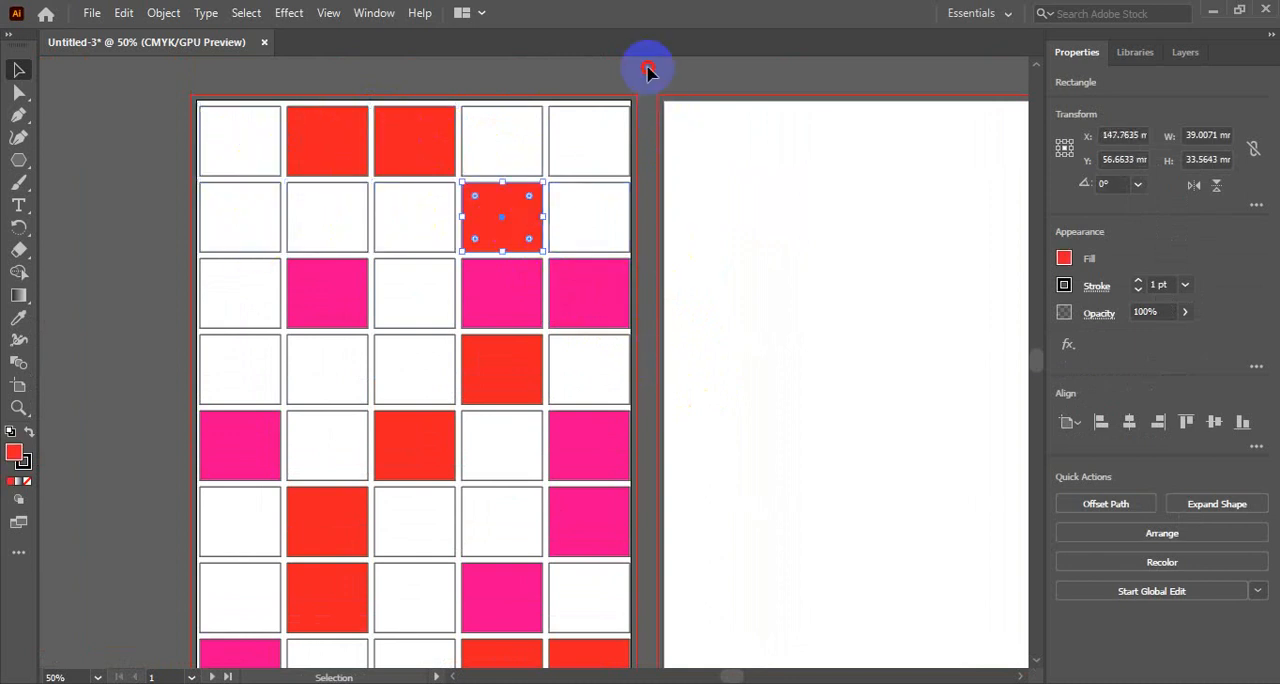
- Select only the second rectangle in the grid's top row, bring both artboards into view and deselect it
{"action": "left_click", "coordinate": [330, 132]}
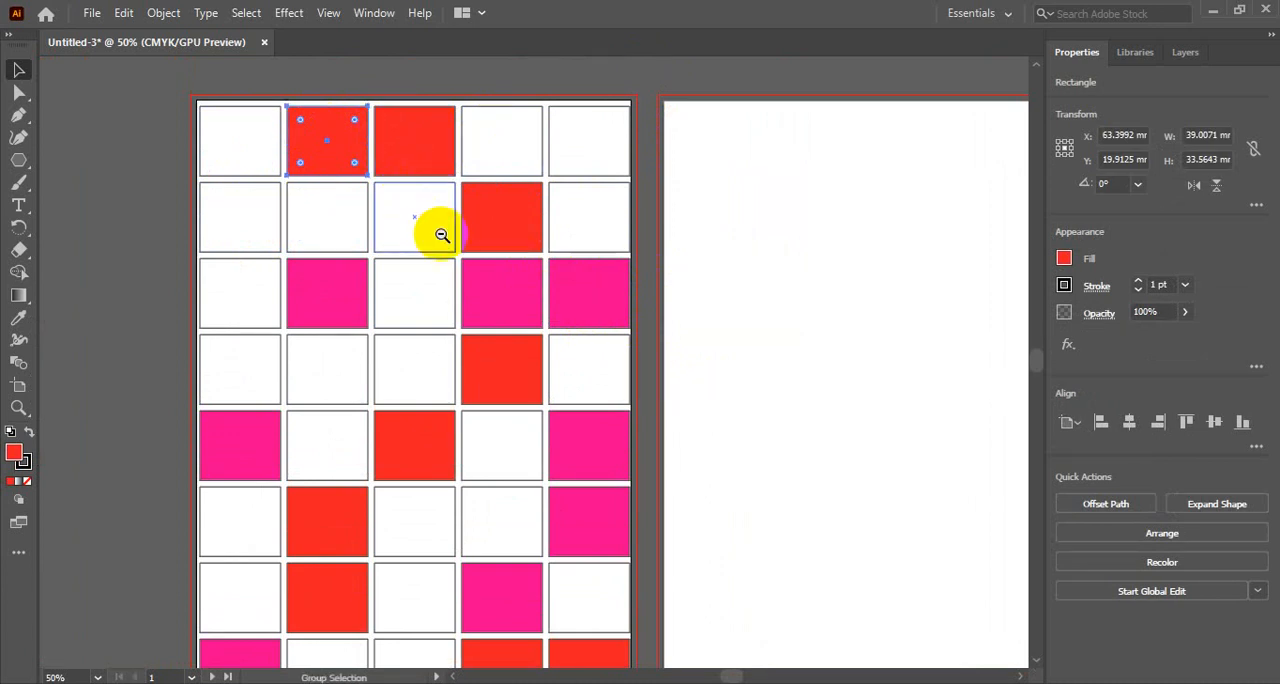
{"action": "key", "text": "ctrl+minus"}
{"action": "left_click_drag", "start_coordinate": [503, 266], "coordinate": [491, 211]}
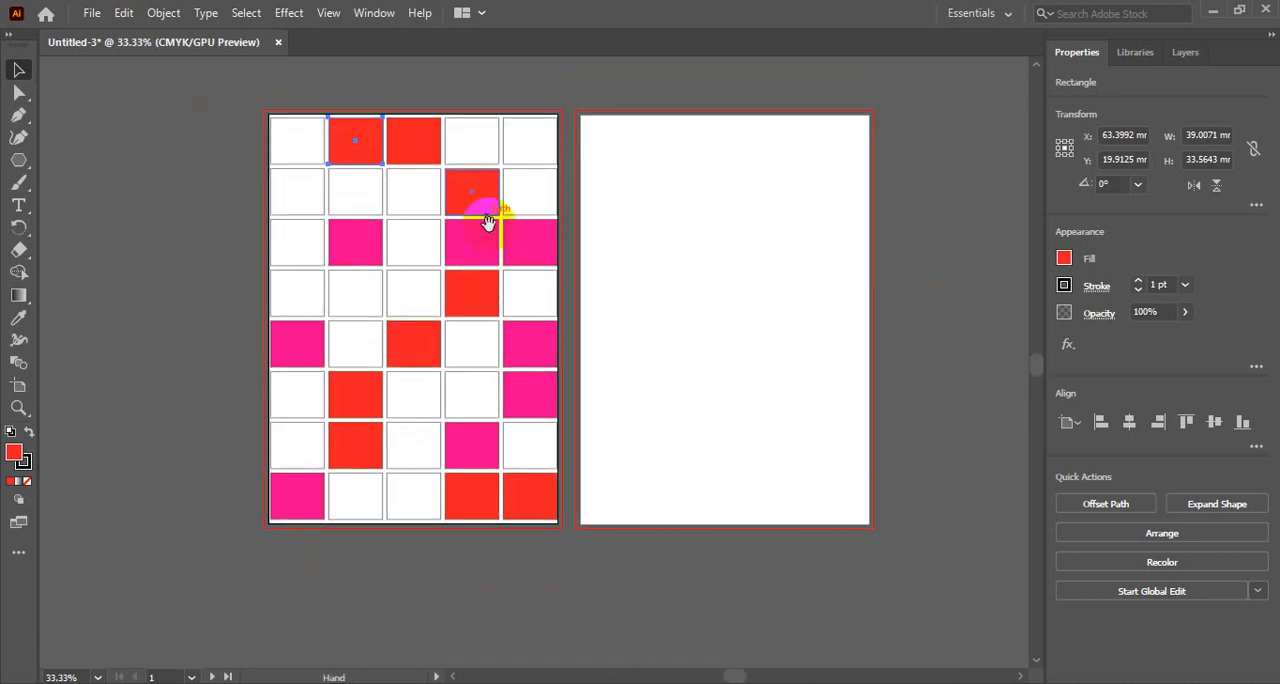
{"action": "left_click", "coordinate": [150, 215]}
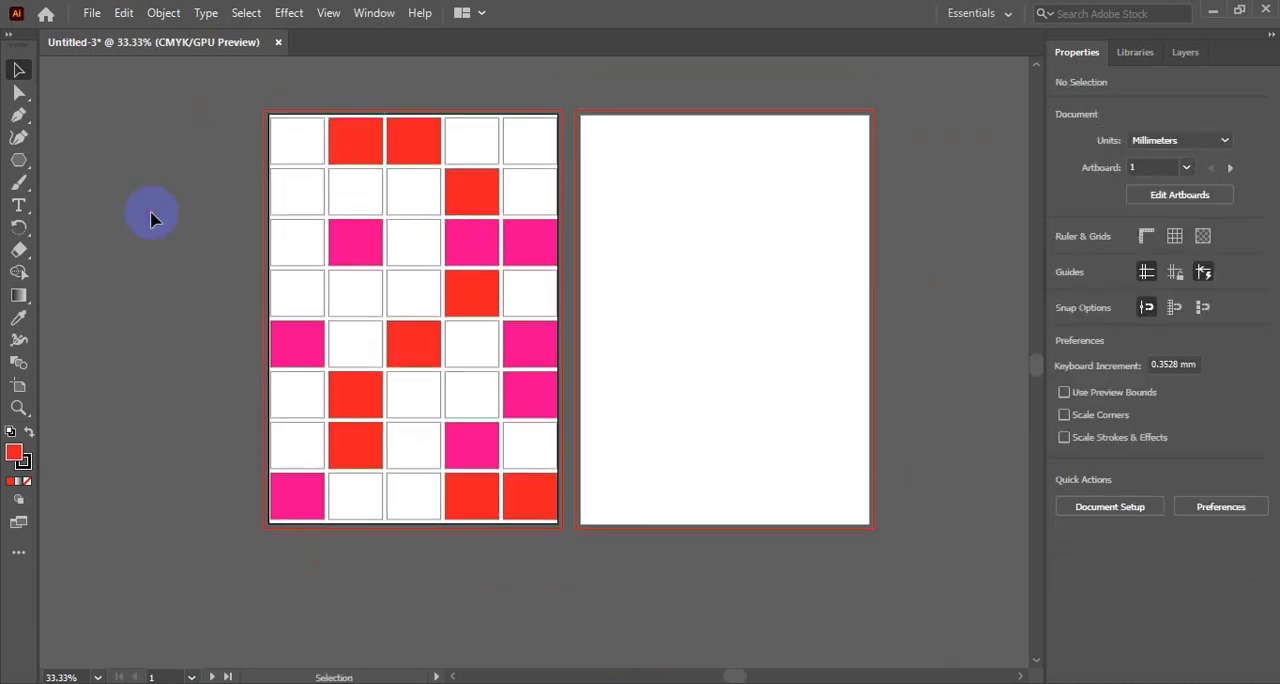
- Select all nine red rectangles in the first artboard's grid together, and clear the selection
{"action": "left_click", "coordinate": [364, 138]}
{"action": "left_click", "coordinate": [406, 134], "text": "shift"}
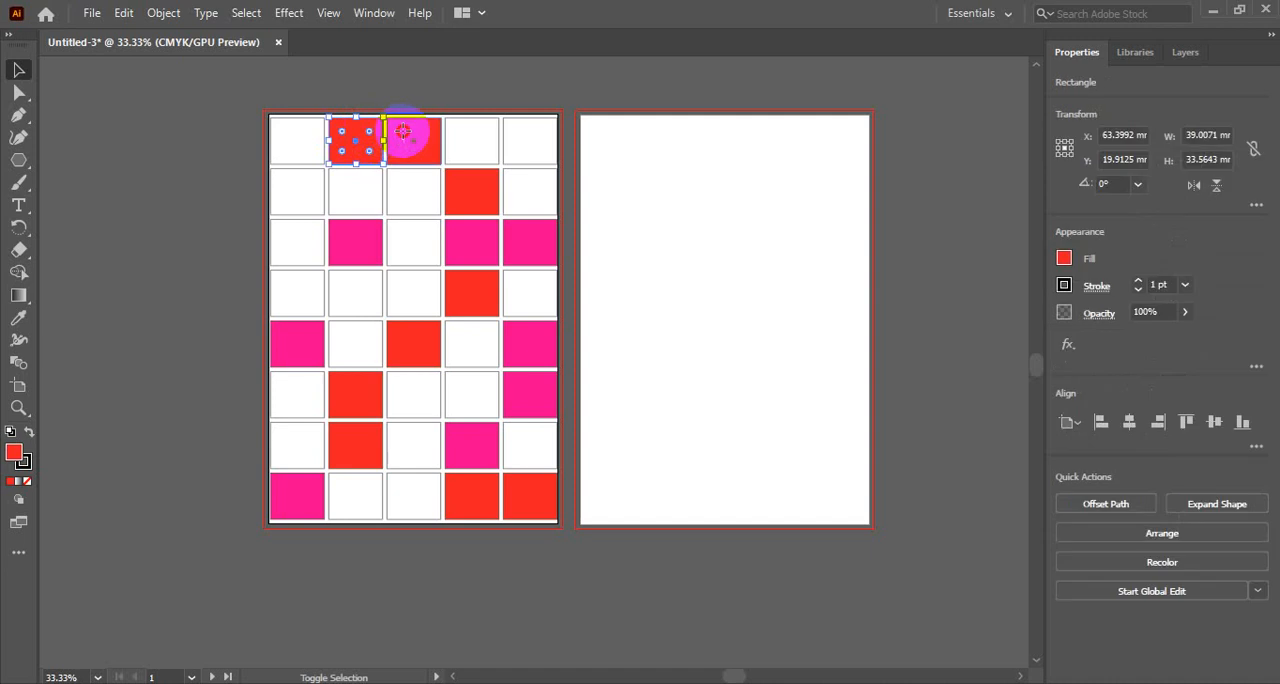
{"action": "left_click", "coordinate": [468, 195], "text": "shift"}
{"action": "left_click", "coordinate": [478, 288], "text": "shift"}
{"action": "left_click", "coordinate": [423, 337], "text": "shift"}
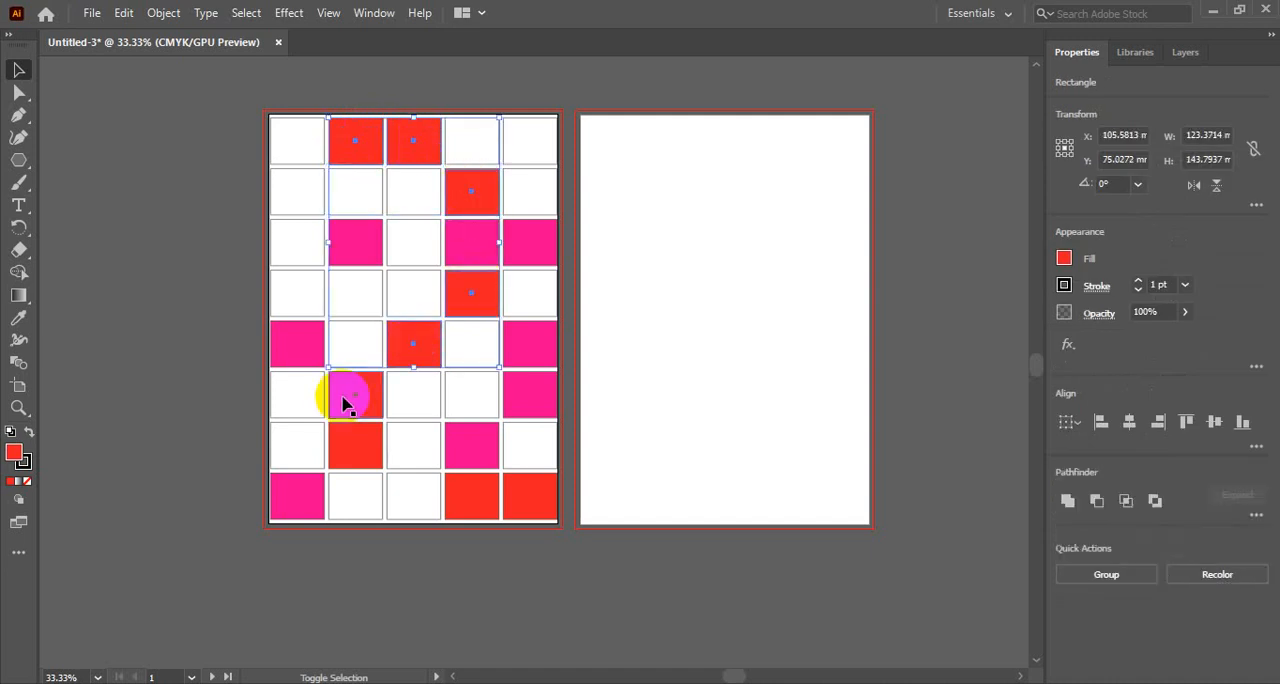
{"action": "left_click", "coordinate": [345, 398], "text": "shift"}
{"action": "left_click", "coordinate": [340, 456], "text": "shift"}
{"action": "left_click", "coordinate": [457, 491], "text": "shift"}
{"action": "left_click", "coordinate": [523, 506], "text": "shift"}
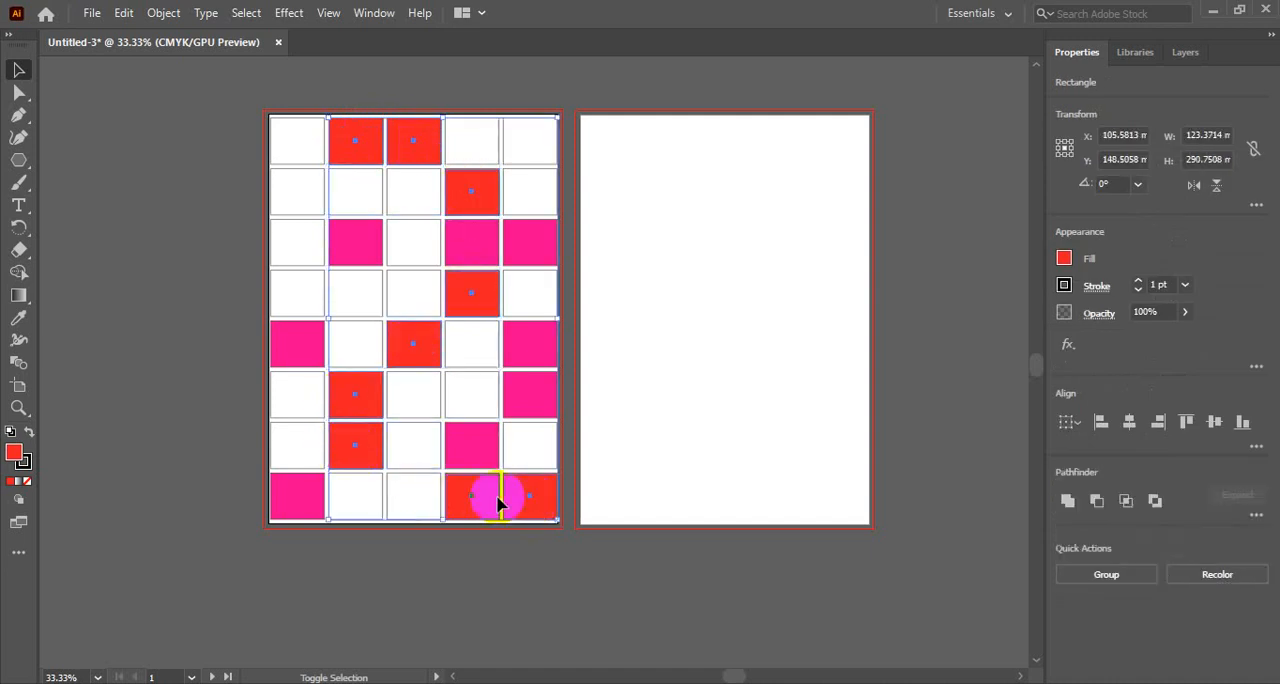
{"action": "left_click", "coordinate": [177, 274]}
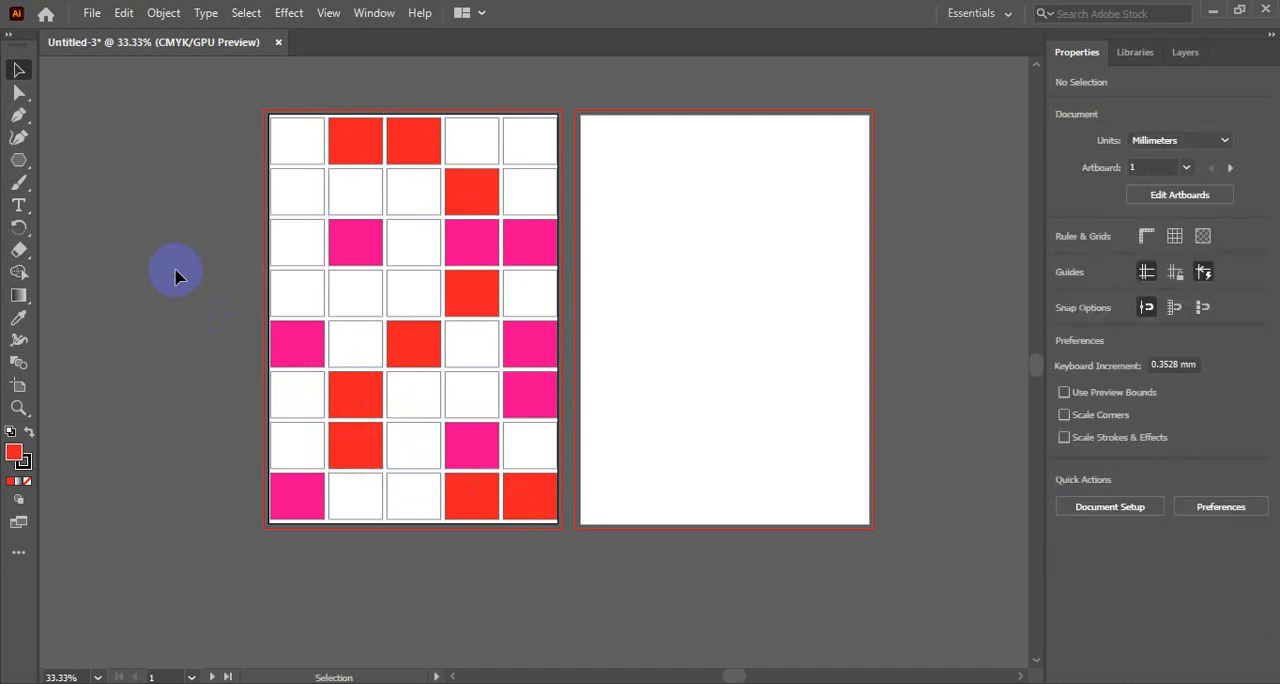
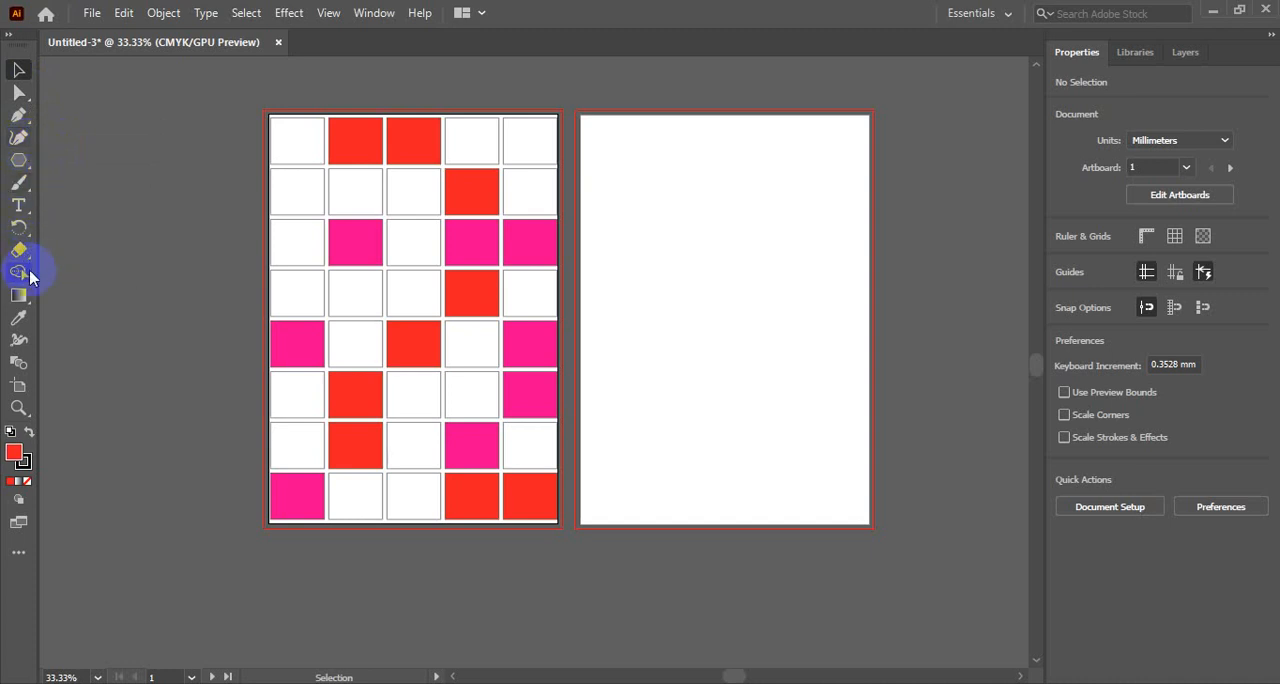
- Switch between the Paintbrush, Selection and Pen tools in turn
{"action": "left_click", "coordinate": [19, 183]}
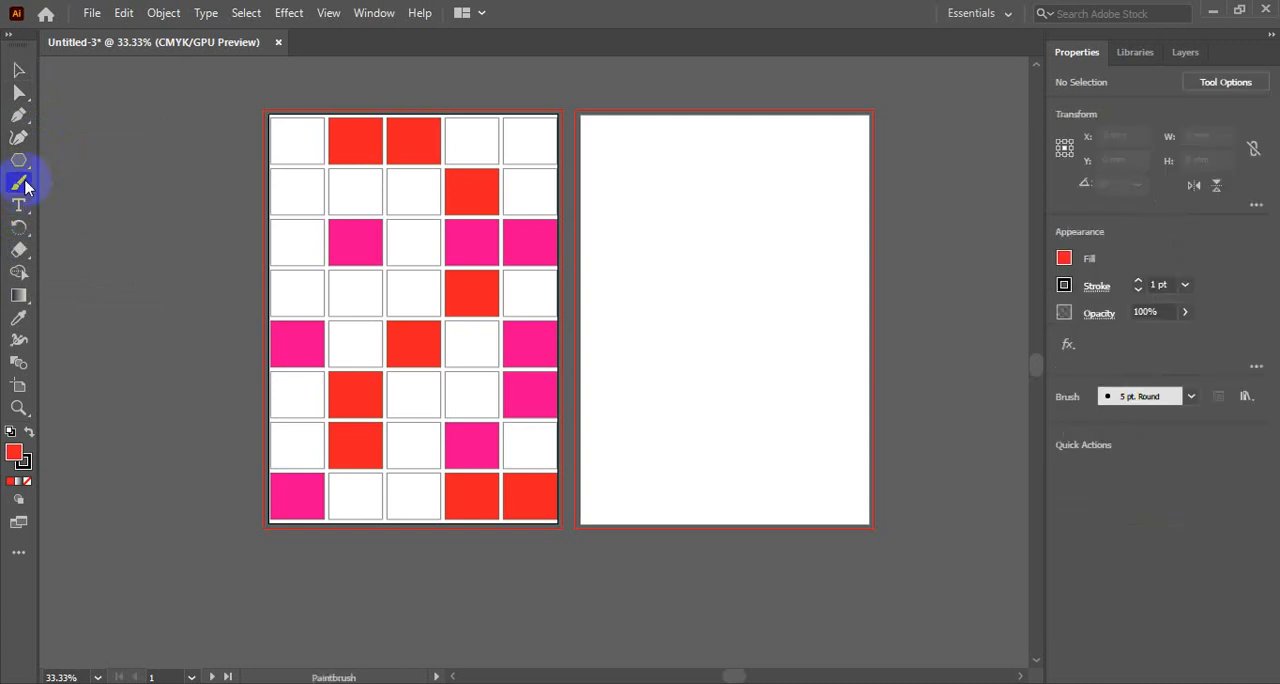
{"action": "left_click", "coordinate": [18, 70]}
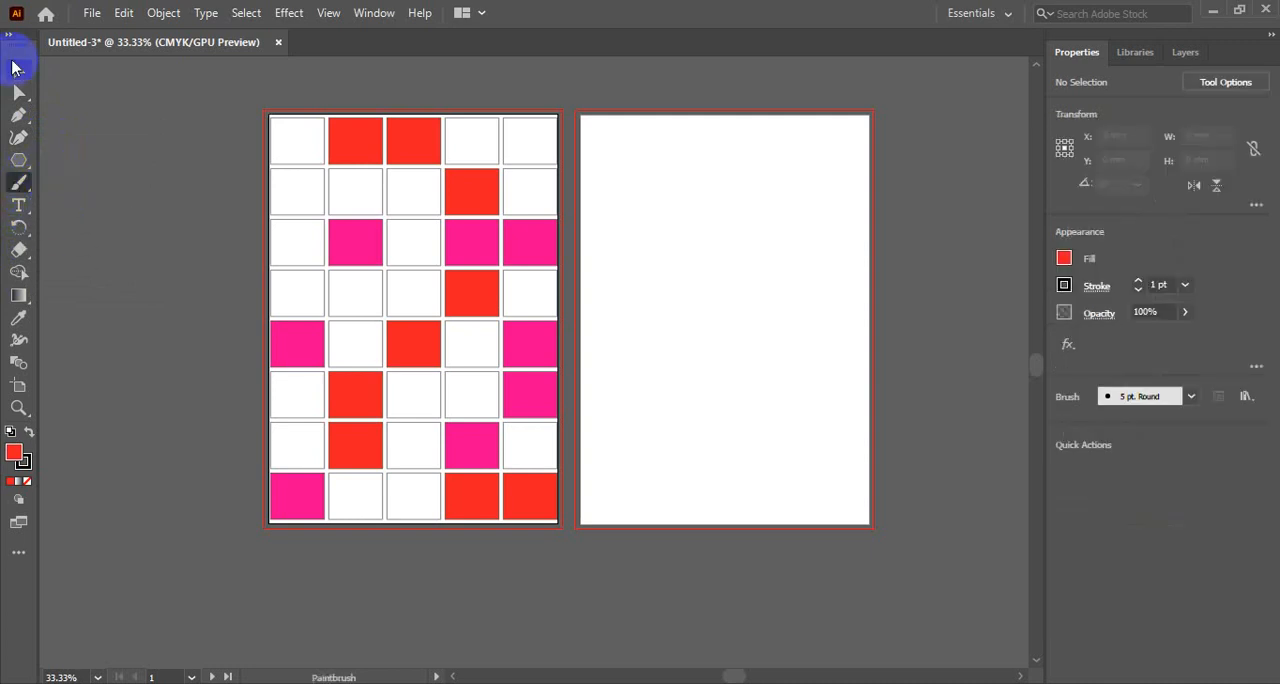
{"action": "left_click", "coordinate": [20, 183]}
{"action": "left_click", "coordinate": [21, 186]}
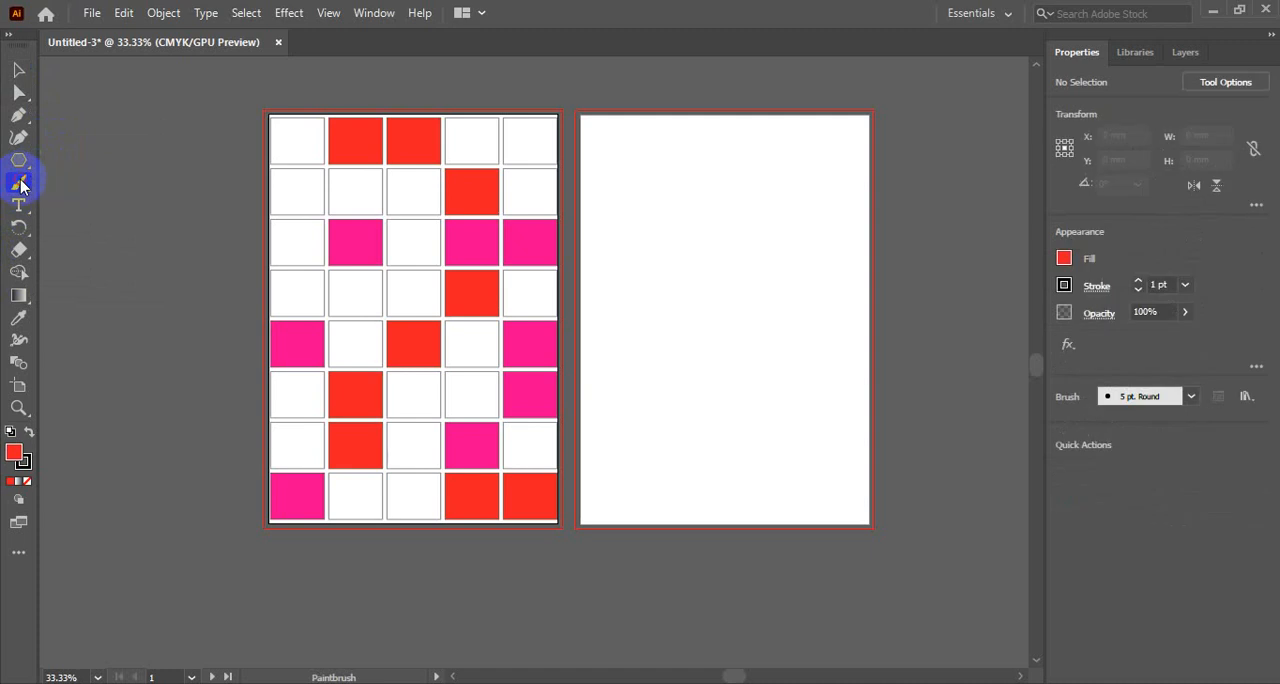
{"action": "left_click", "coordinate": [21, 117]}
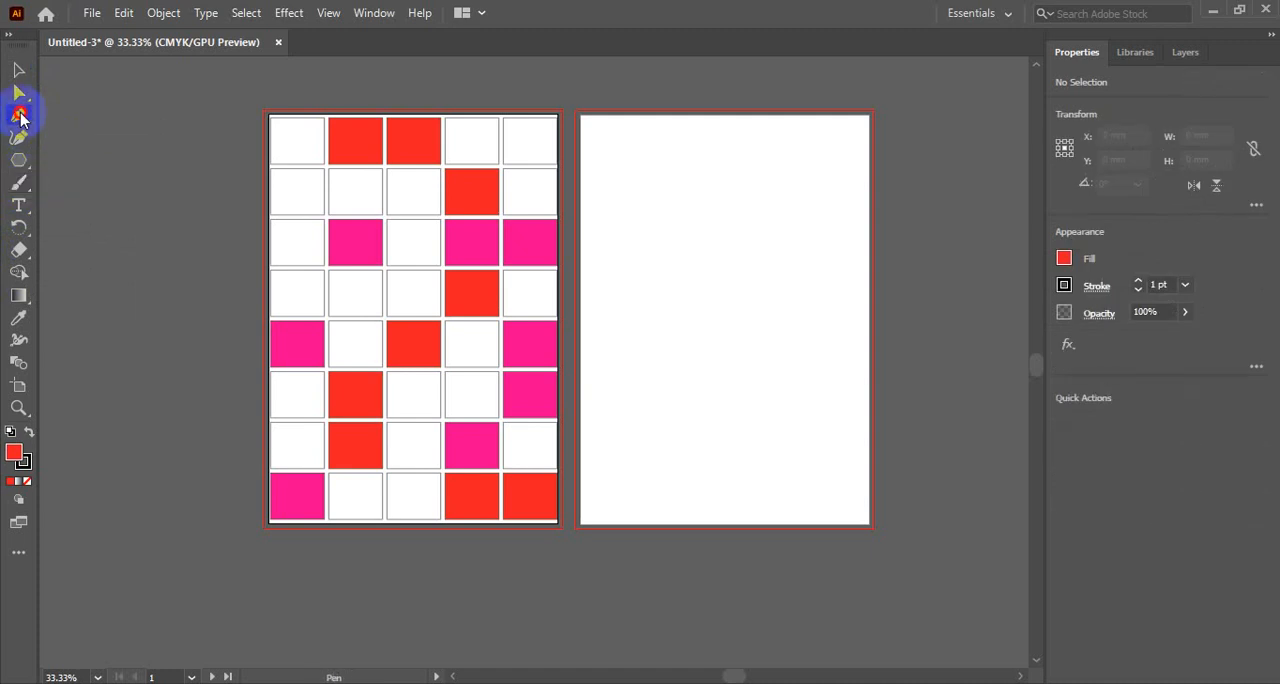
{"action": "left_click", "coordinate": [21, 117]}
- Look through the complete list of available tools, from the selection and drawing tools down to the navigation tools, and close it
{"action": "left_click", "coordinate": [20, 556]}
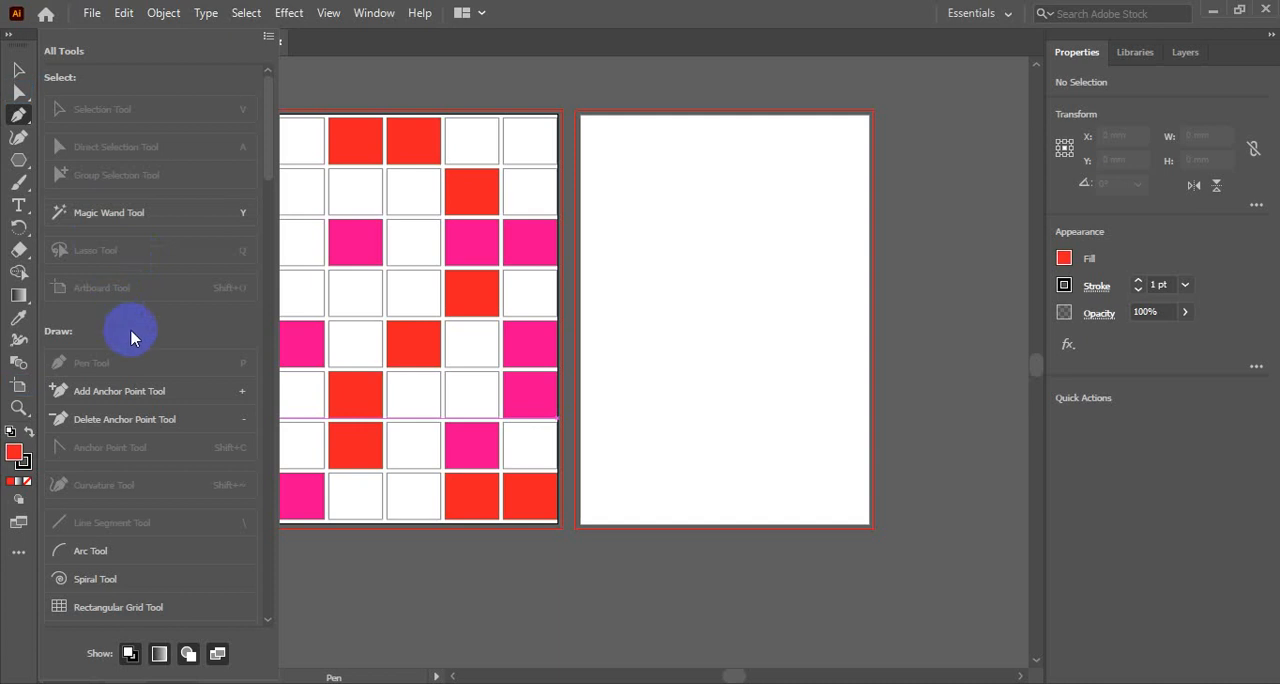
{"action": "scroll", "coordinate": [138, 339], "scroll_direction": "down", "scroll_amount": 10}
{"action": "scroll", "coordinate": [138, 339], "scroll_direction": "down", "scroll_amount": 15}
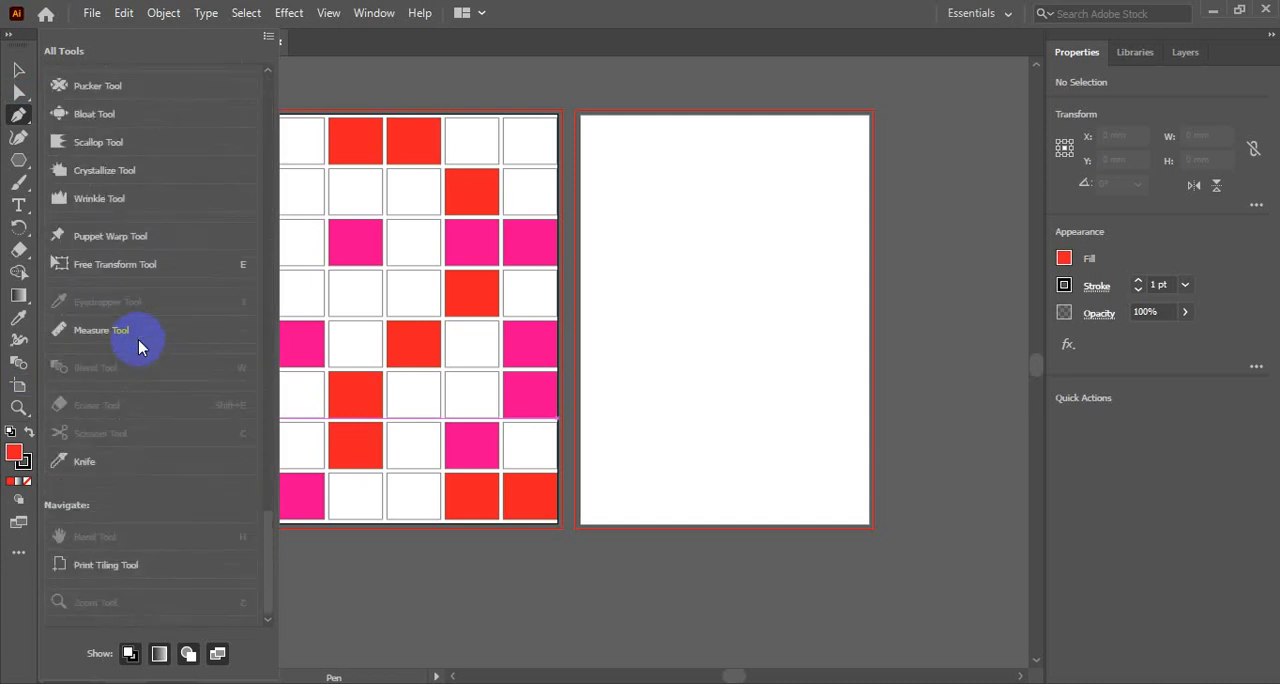
{"action": "scroll", "coordinate": [138, 339], "scroll_direction": "up", "scroll_amount": 20}
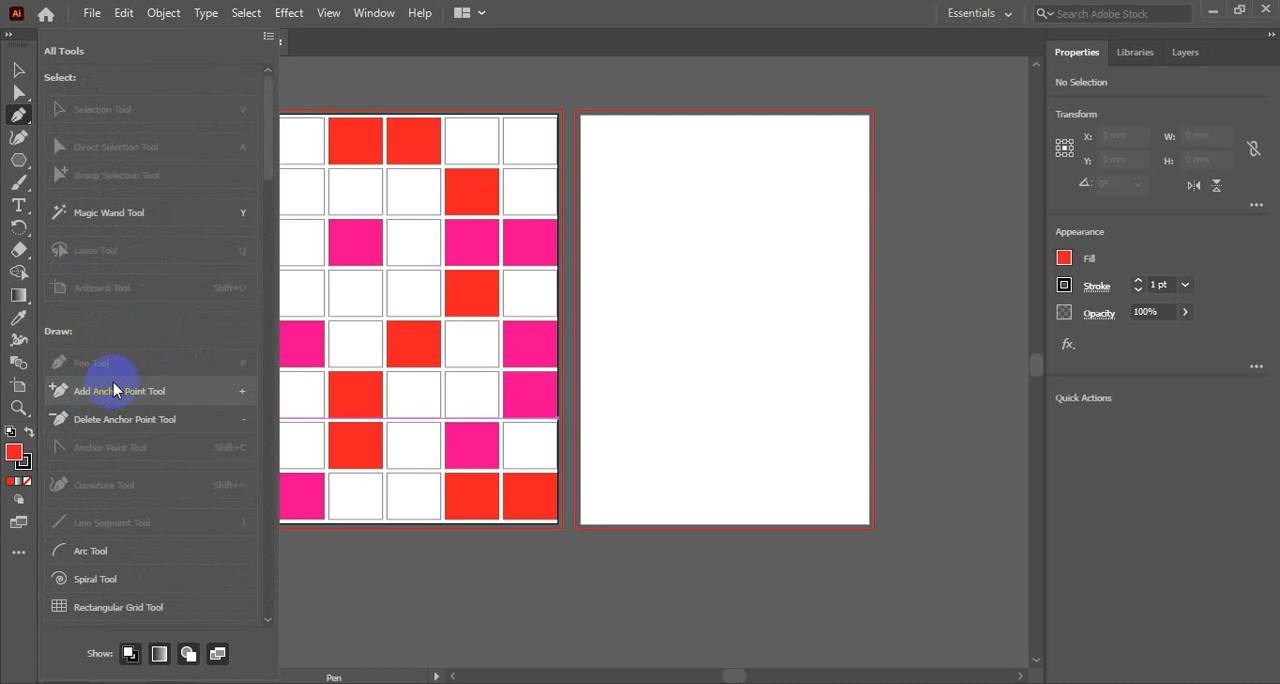
{"action": "scroll", "coordinate": [163, 300], "scroll_direction": "down", "scroll_amount": 3}
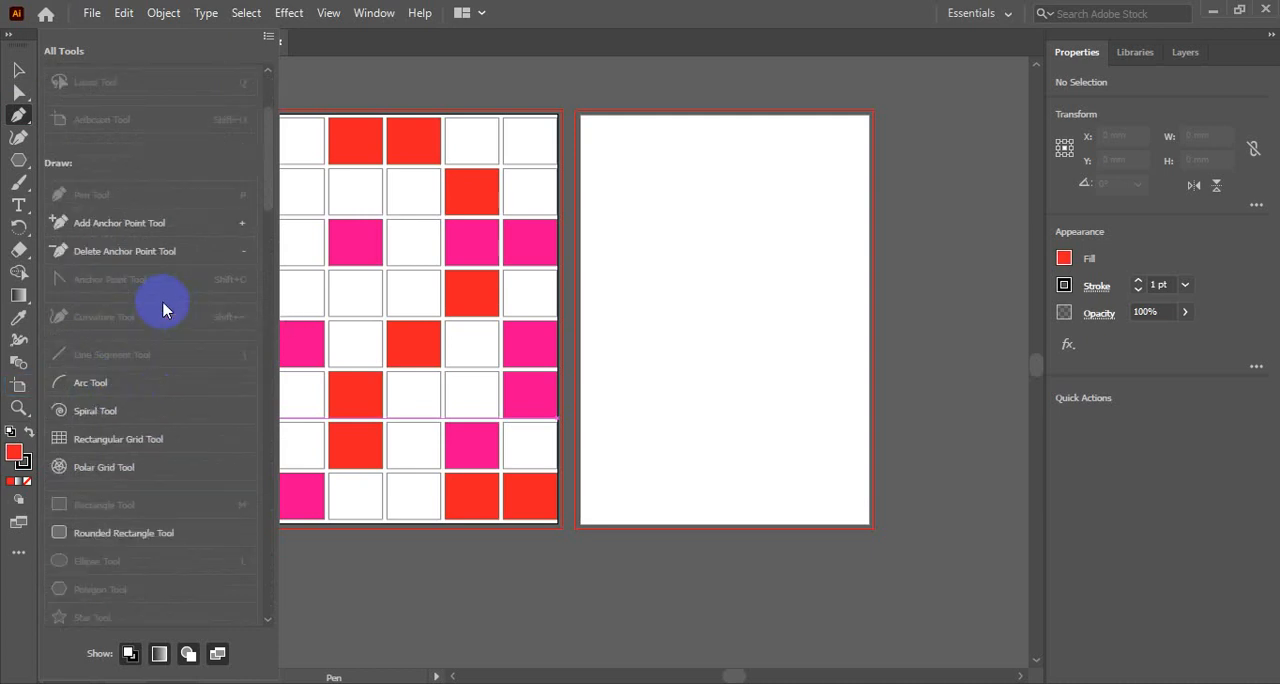
{"action": "scroll", "coordinate": [163, 309], "scroll_direction": "down", "scroll_amount": 9}
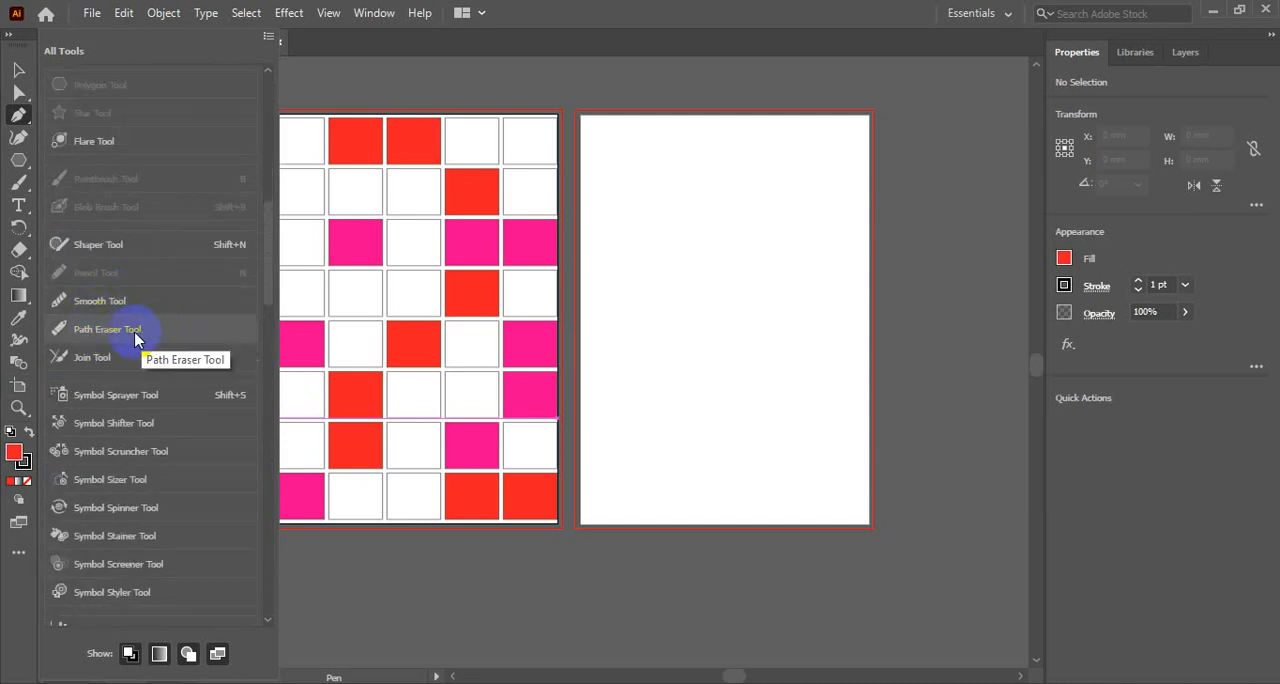
{"action": "scroll", "coordinate": [181, 365], "scroll_direction": "down", "scroll_amount": 6}
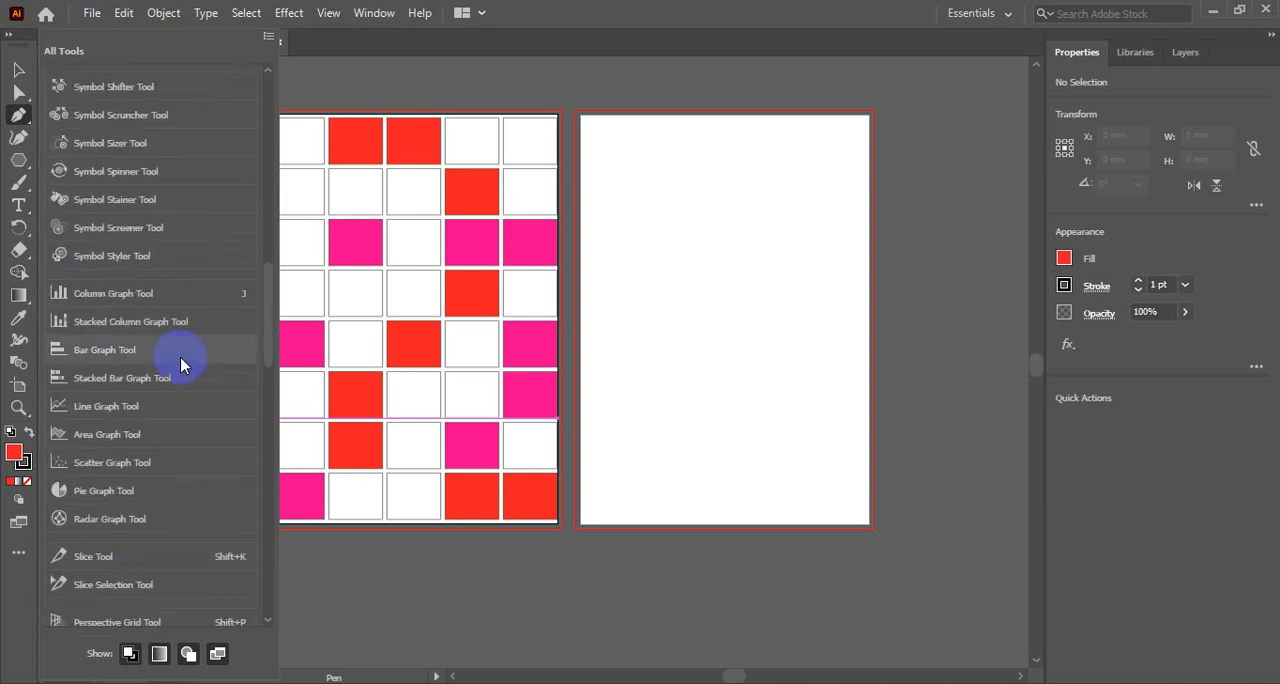
{"action": "scroll", "coordinate": [181, 365], "scroll_direction": "down", "scroll_amount": 10}
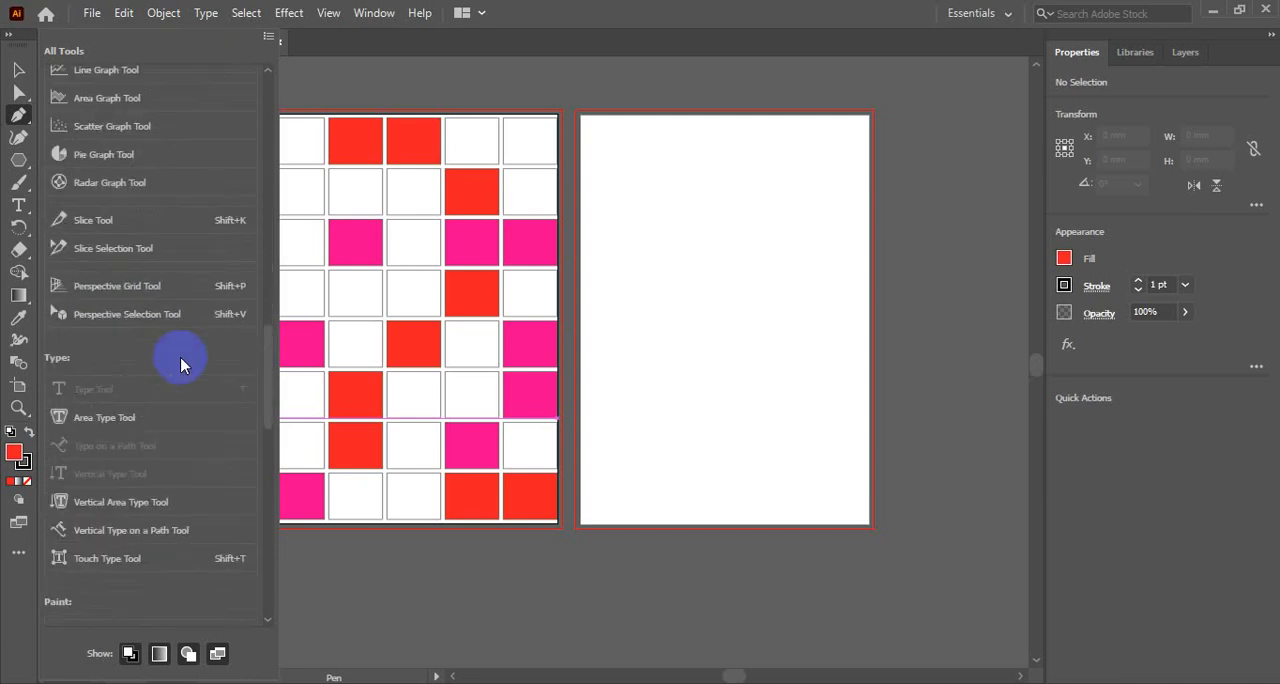
{"action": "scroll", "coordinate": [181, 365], "scroll_direction": "down", "scroll_amount": 10}
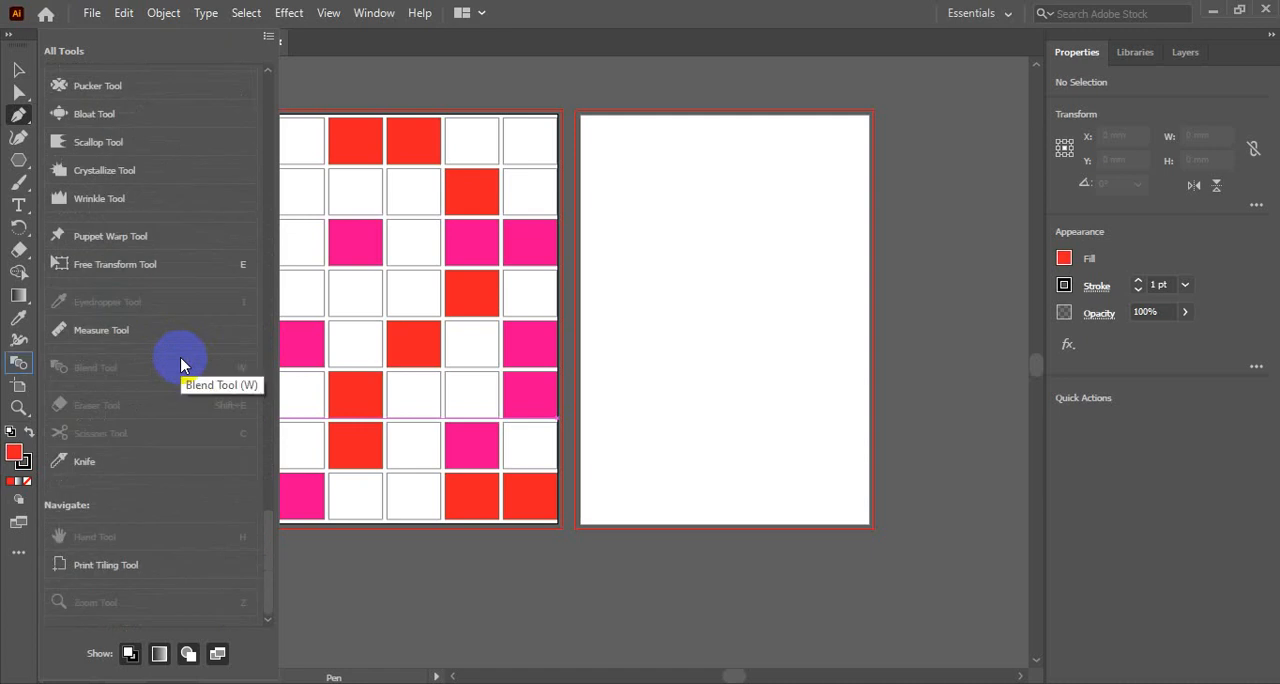
{"action": "scroll", "coordinate": [181, 365], "scroll_direction": "up", "scroll_amount": 15}
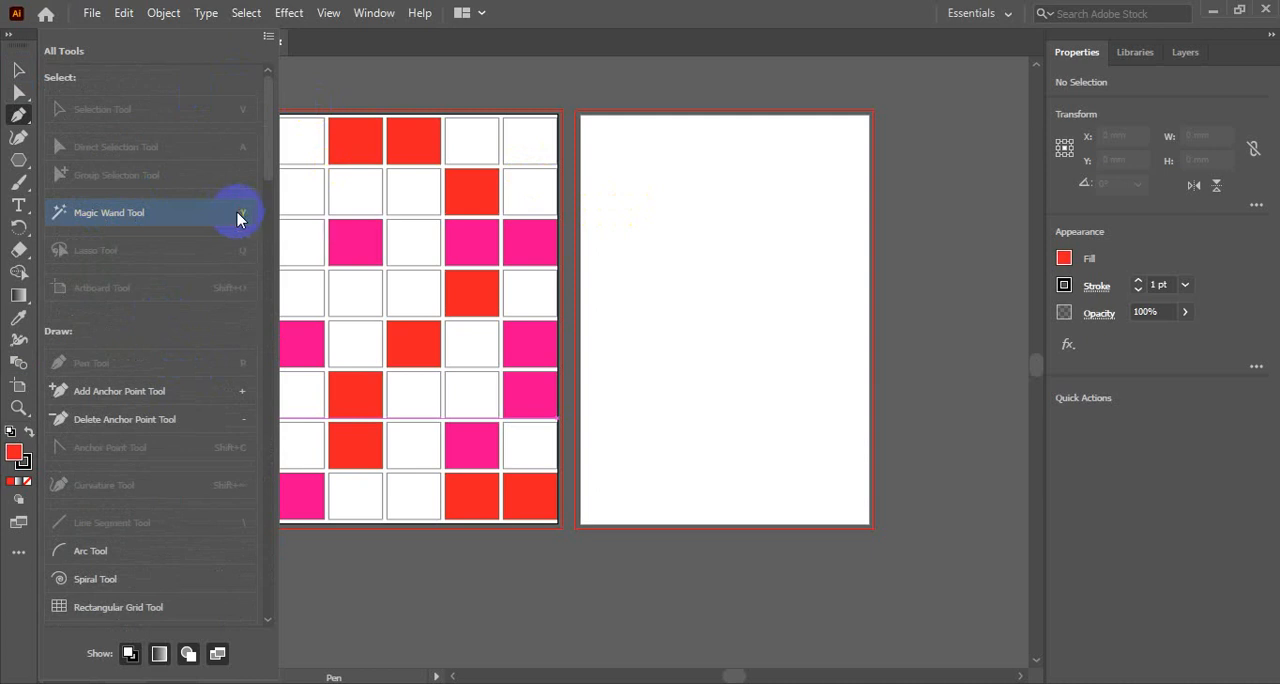
{"action": "left_click", "coordinate": [18, 552]}
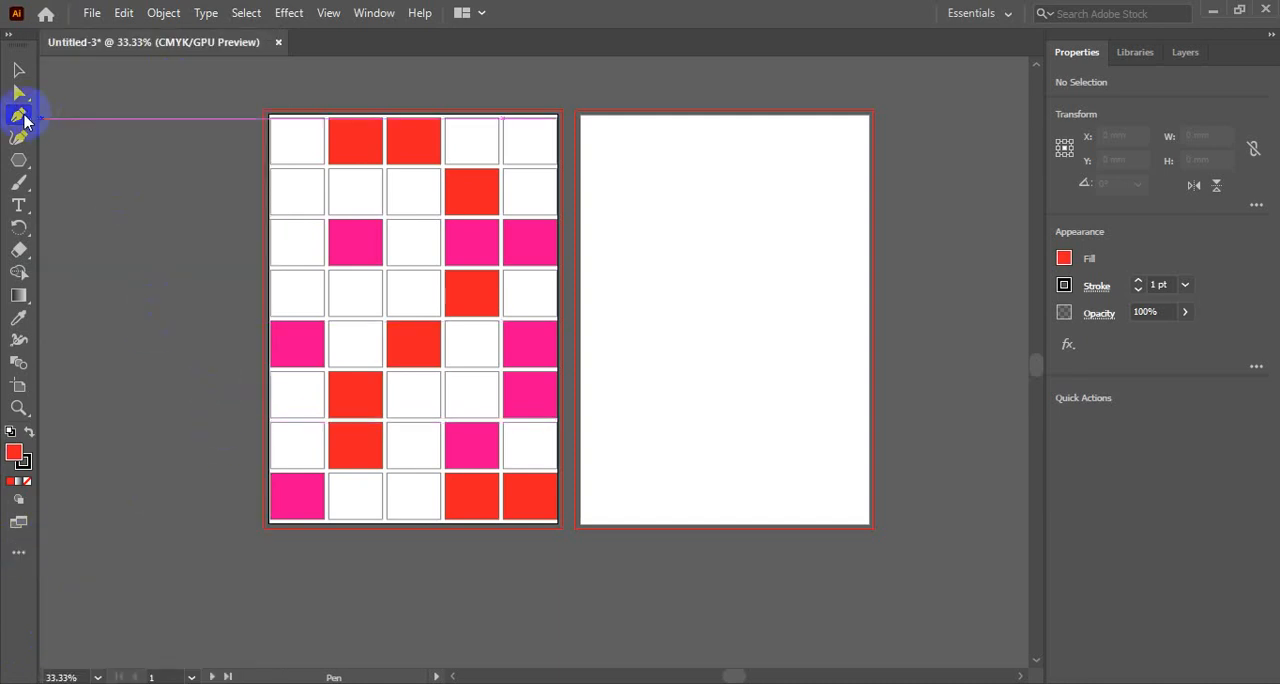
- Select all red rectangles in the first artboard's grid at once with the Magic Wand tool, and clear the selection
{"action": "key", "text": "y"}
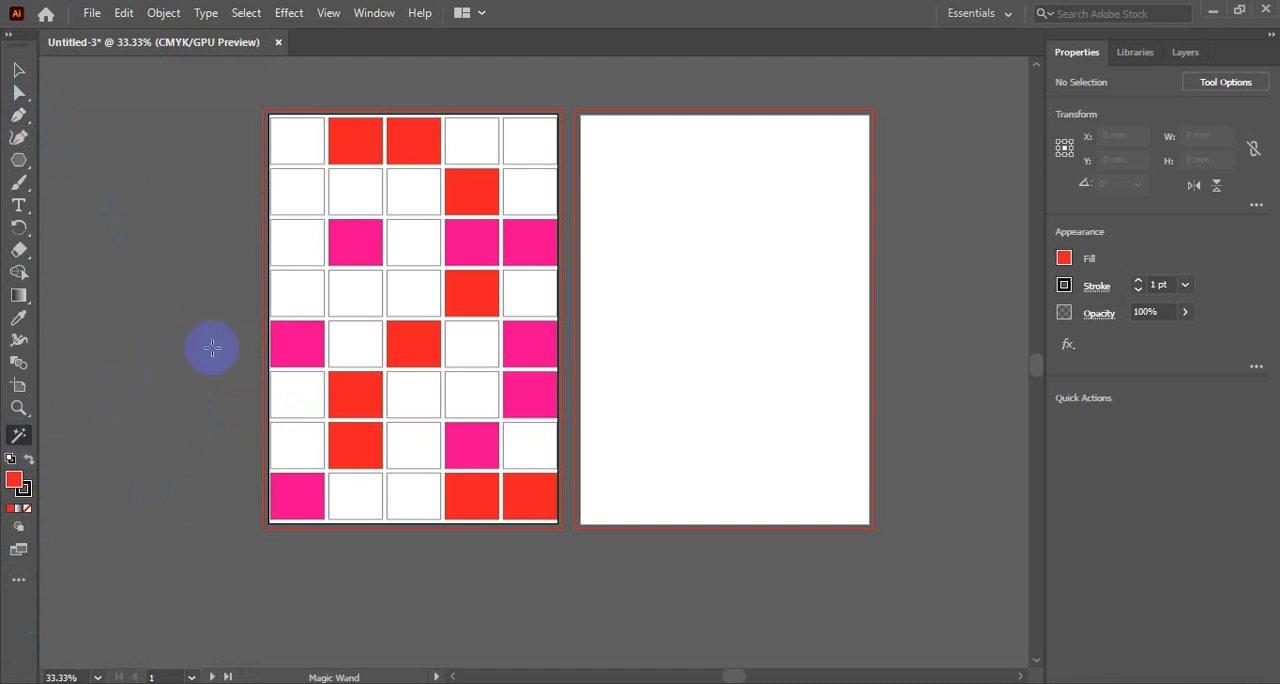
{"action": "left_click", "coordinate": [353, 145]}
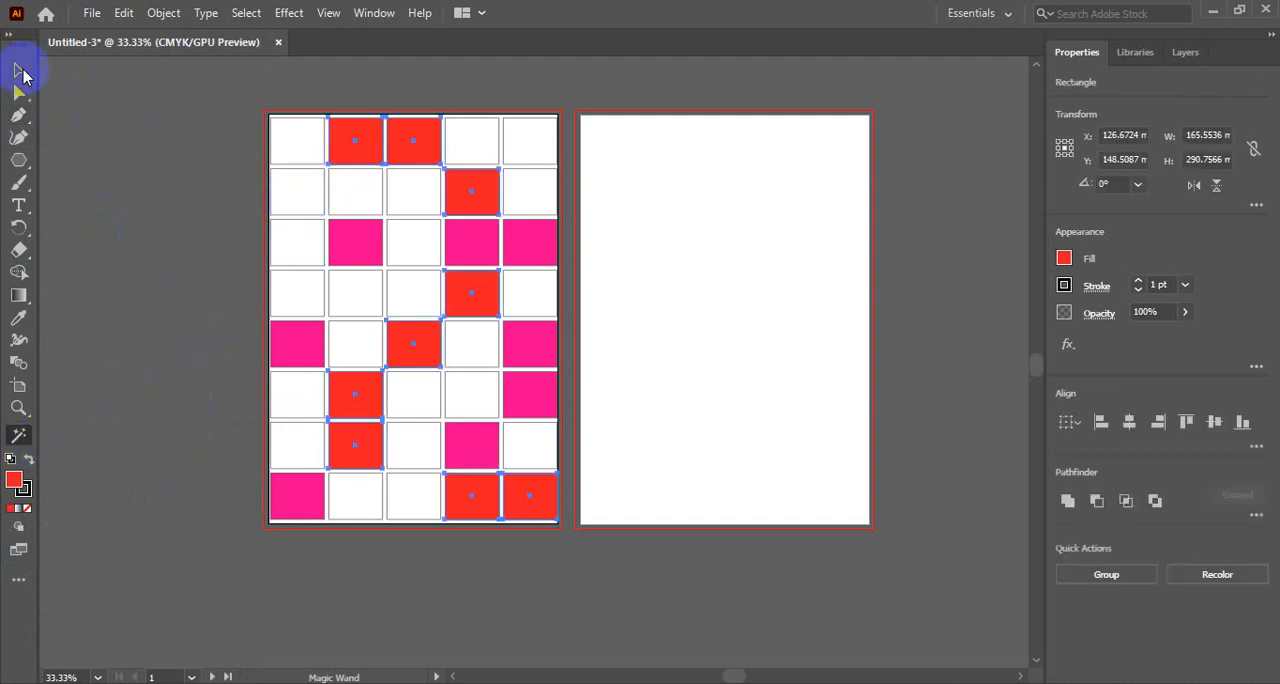
{"action": "left_click", "coordinate": [19, 70]}
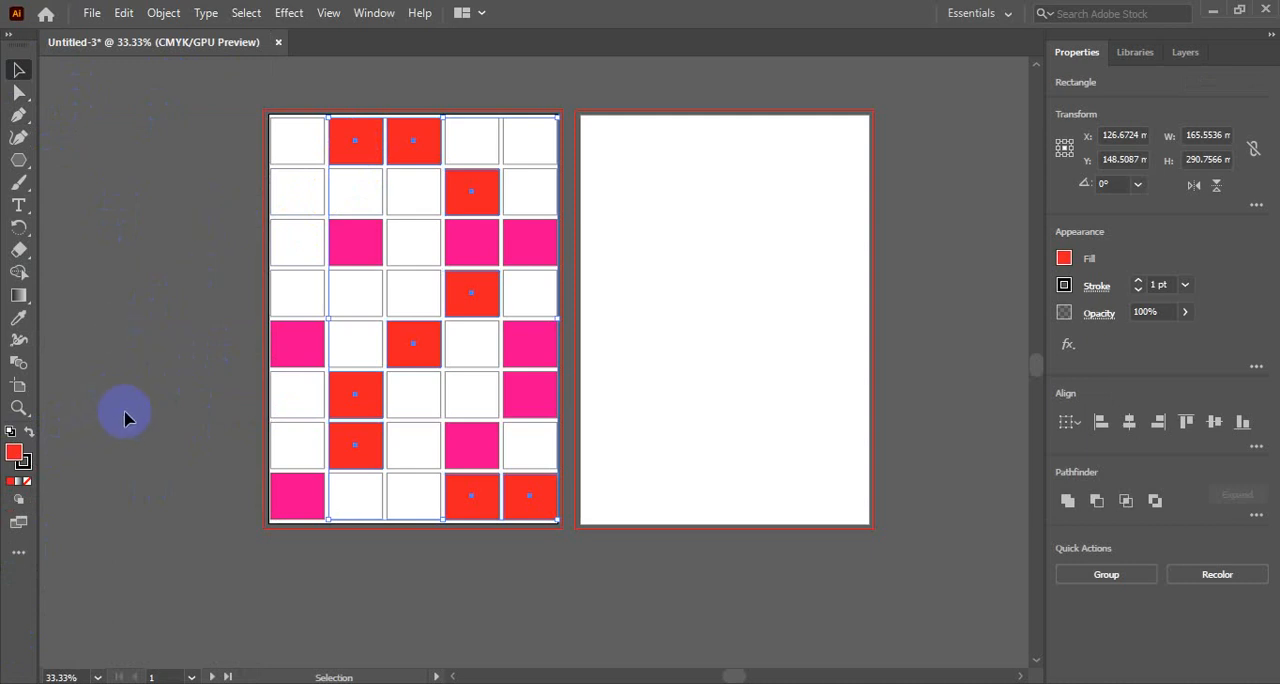
{"action": "key", "text": "y"}
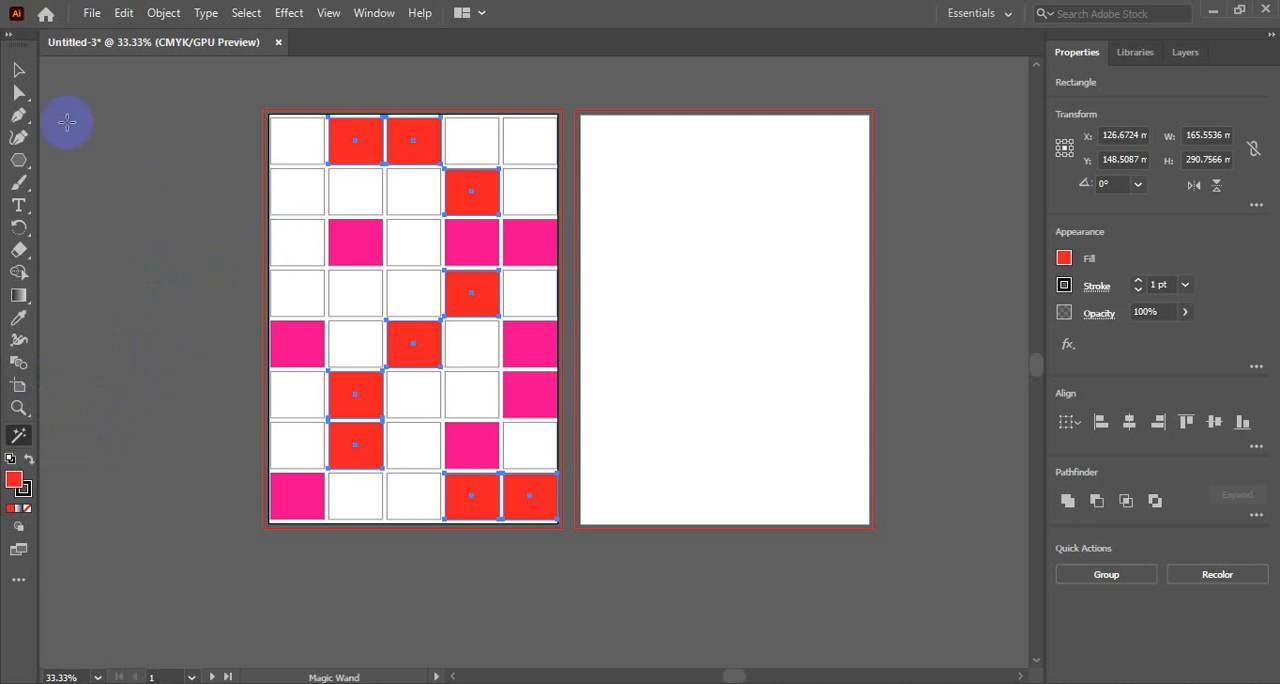
{"action": "left_click", "coordinate": [18, 70]}
{"action": "left_click", "coordinate": [134, 180]}
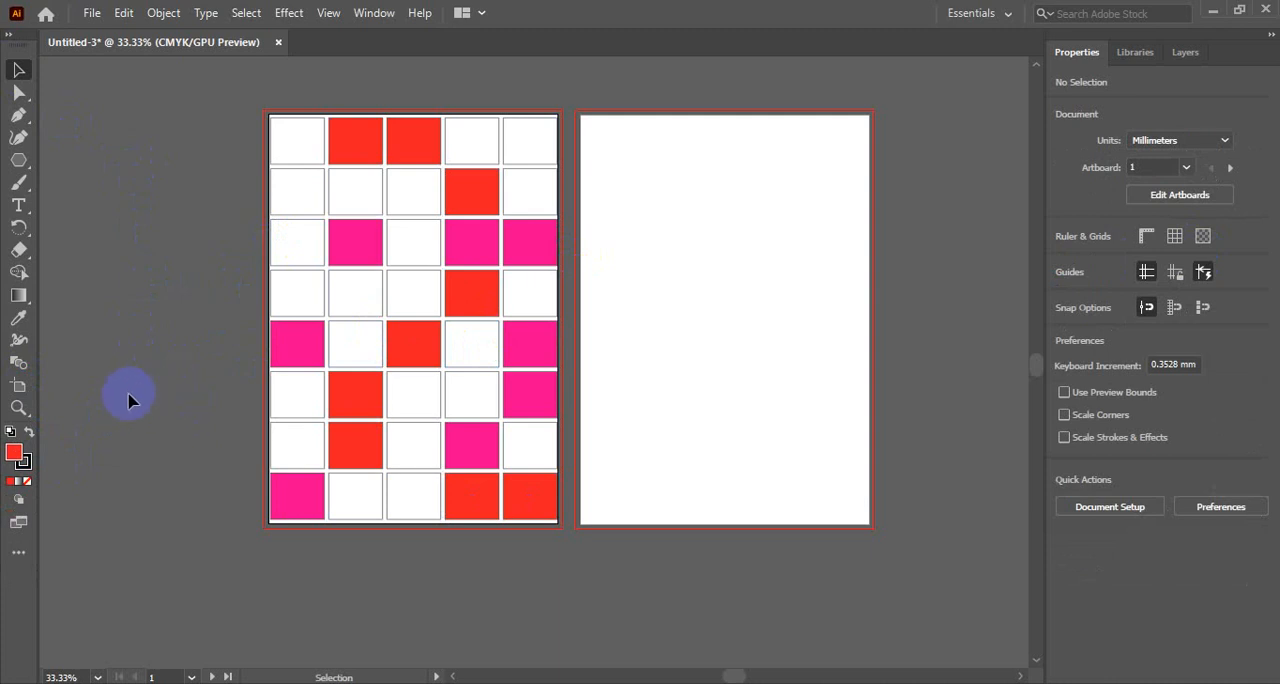
- Activate the Magic Wand tool, check the complete tool list briefly, and expand the toolbar to two columns
{"action": "key", "text": "y"}
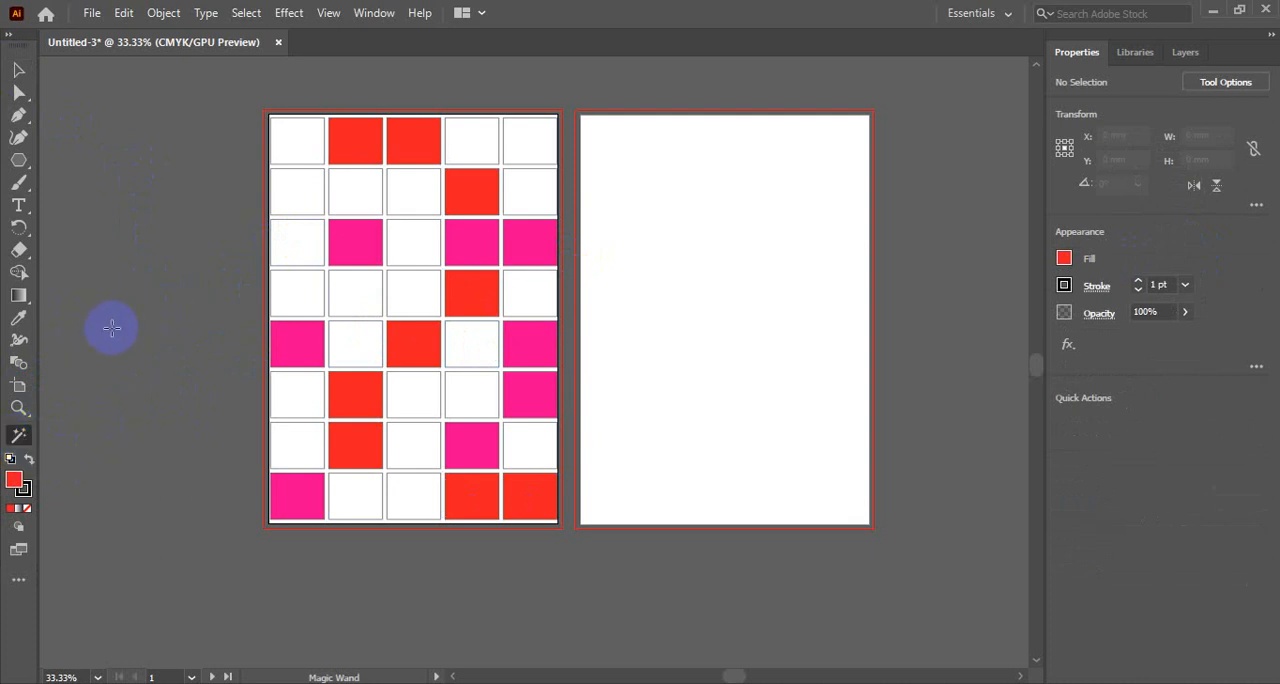
{"action": "left_click", "coordinate": [14, 588]}
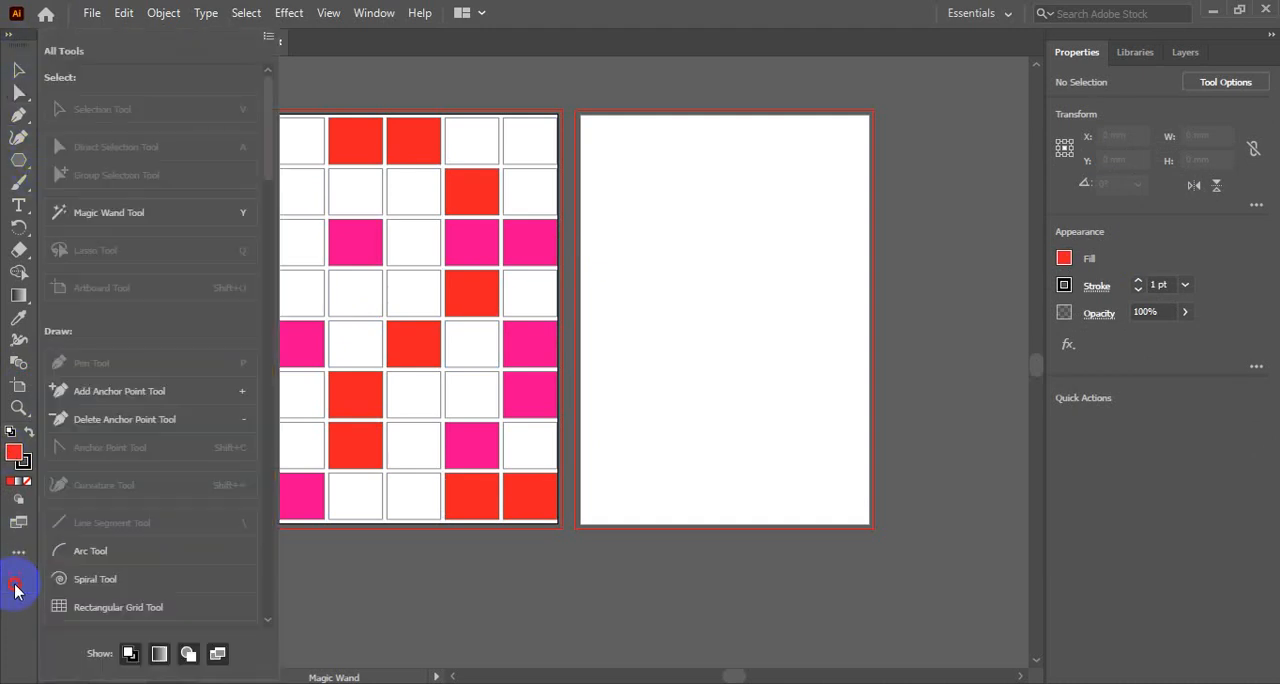
{"action": "left_click", "coordinate": [15, 590]}
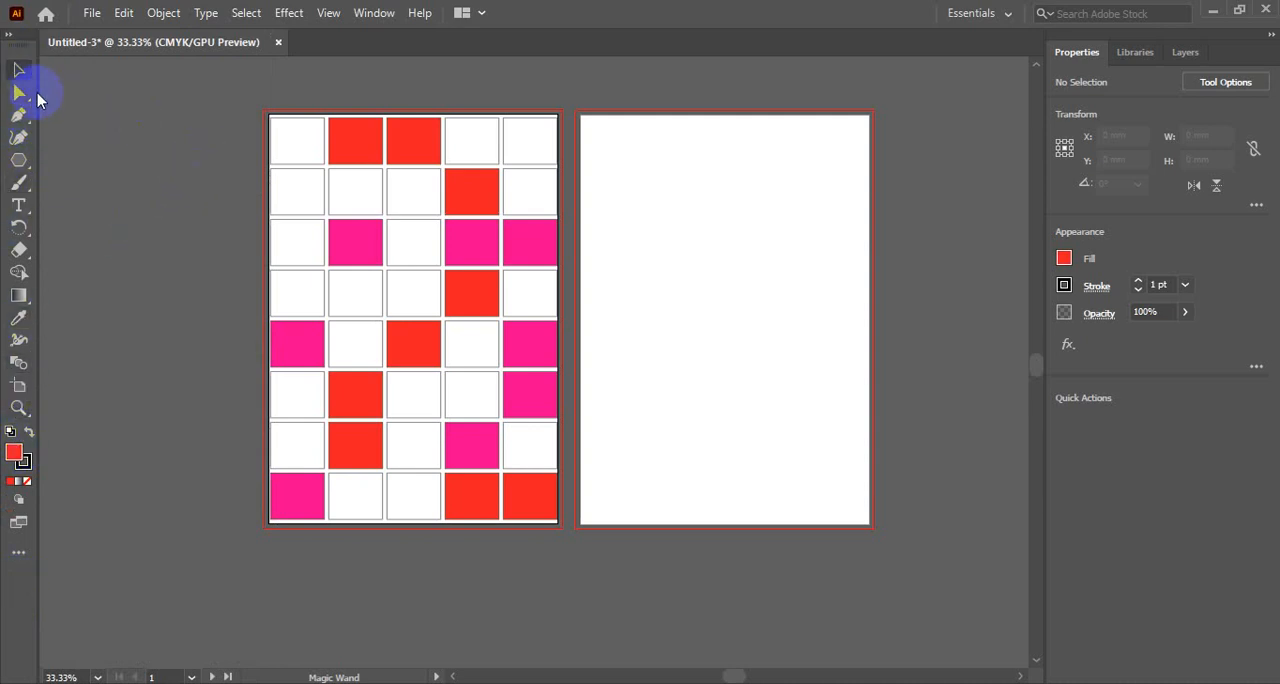
{"action": "left_click", "coordinate": [7, 38]}
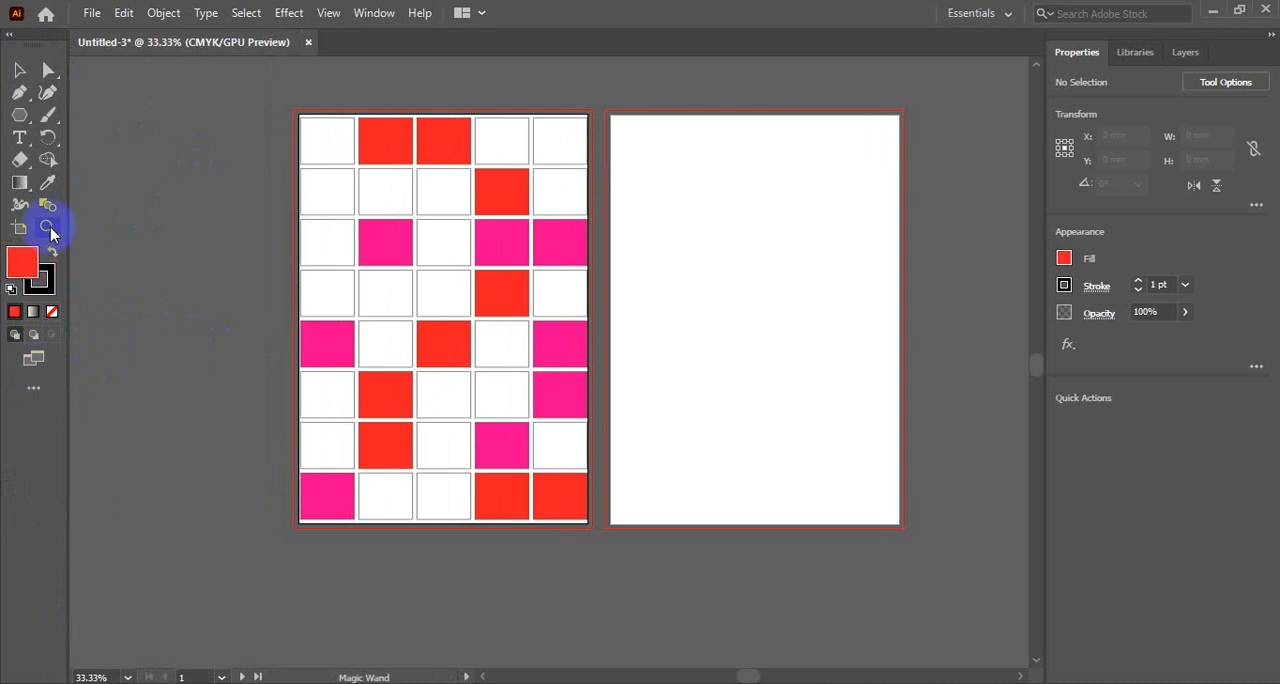
- Select all pink rectangles in the grid with the Magic Wand tool and change their fill to orange
{"action": "key", "text": "y"}
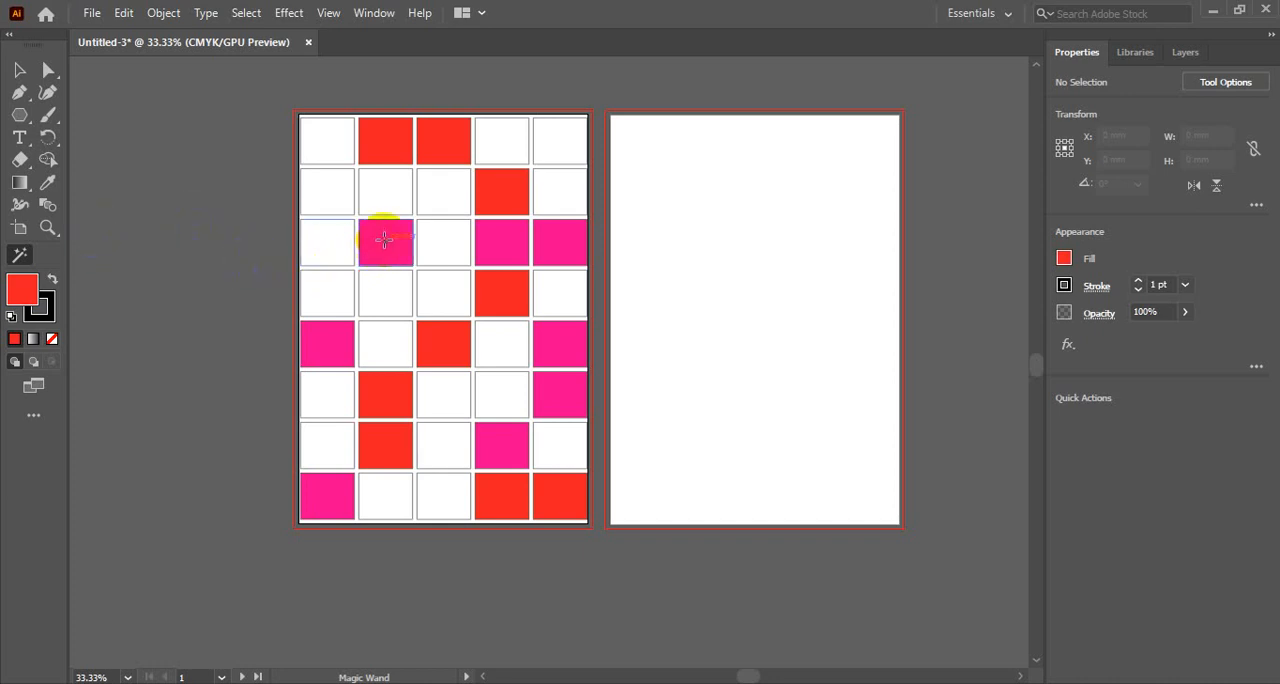
{"action": "left_click", "coordinate": [371, 240]}
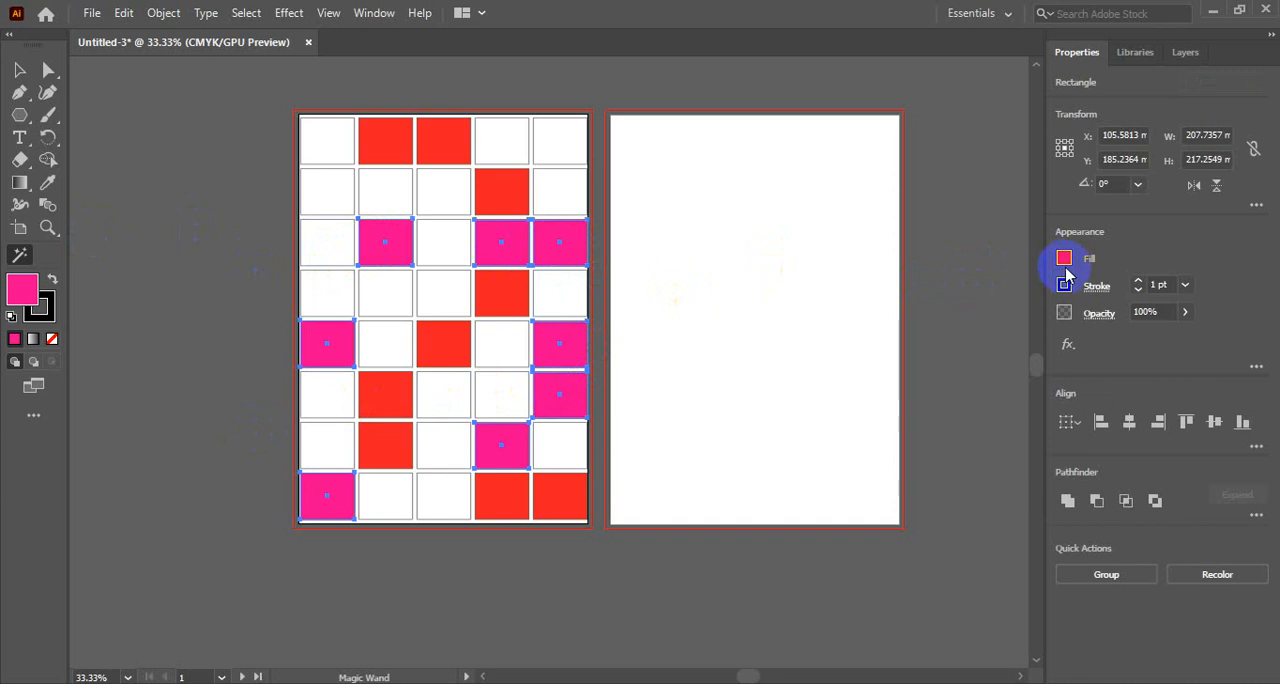
{"action": "left_click", "coordinate": [1064, 259]}
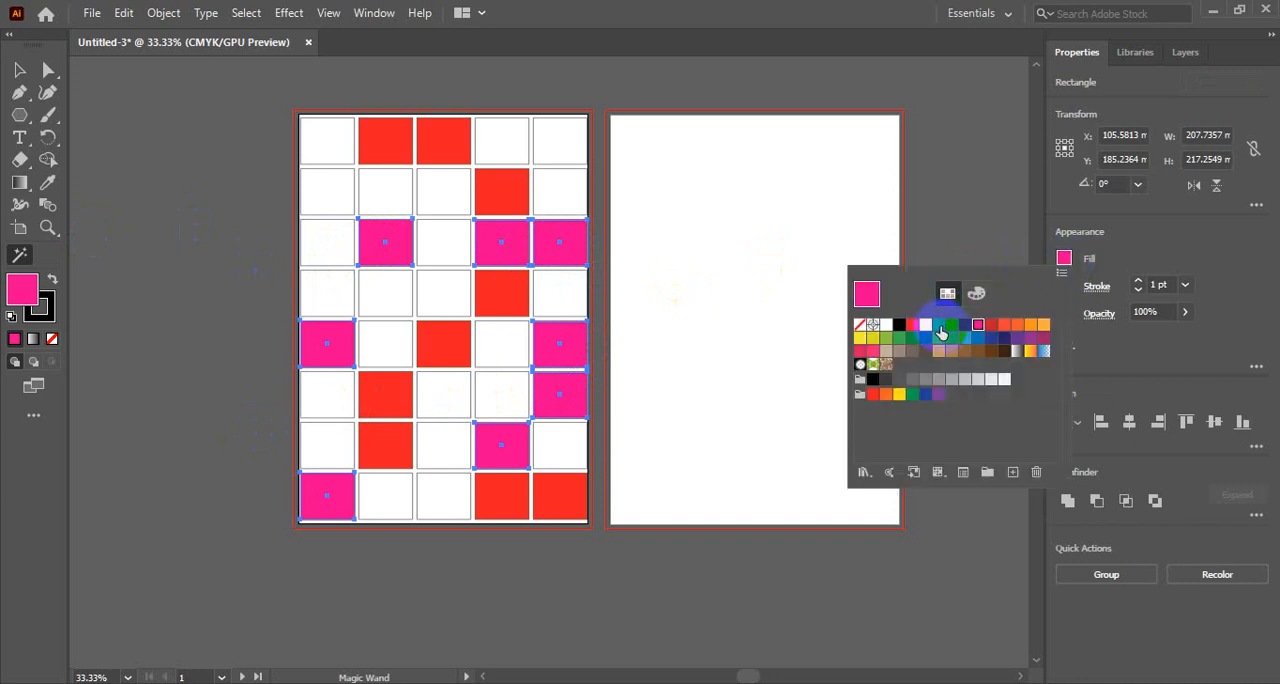
{"action": "left_click", "coordinate": [944, 327]}
{"action": "left_click", "coordinate": [1030, 325]}
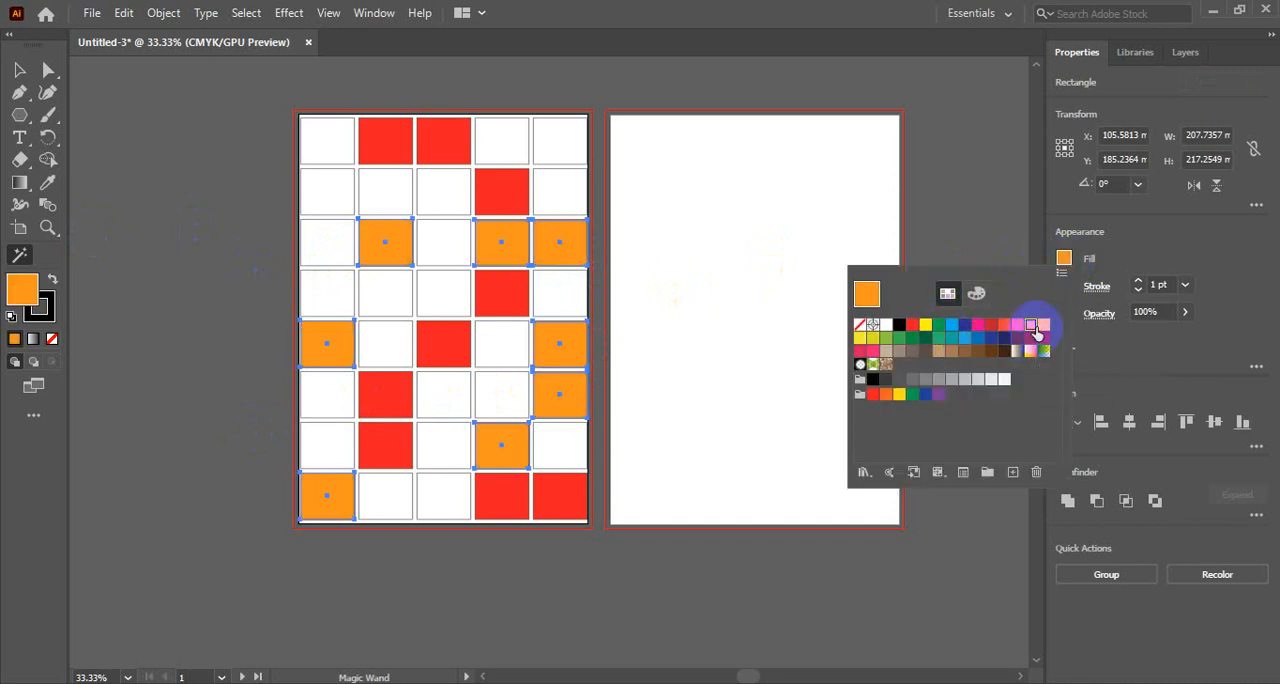
- Try brown, tan and green fill swatches on the selected rectangles, and settle on a dark grey-brown fill
{"action": "left_click", "coordinate": [972, 351]}
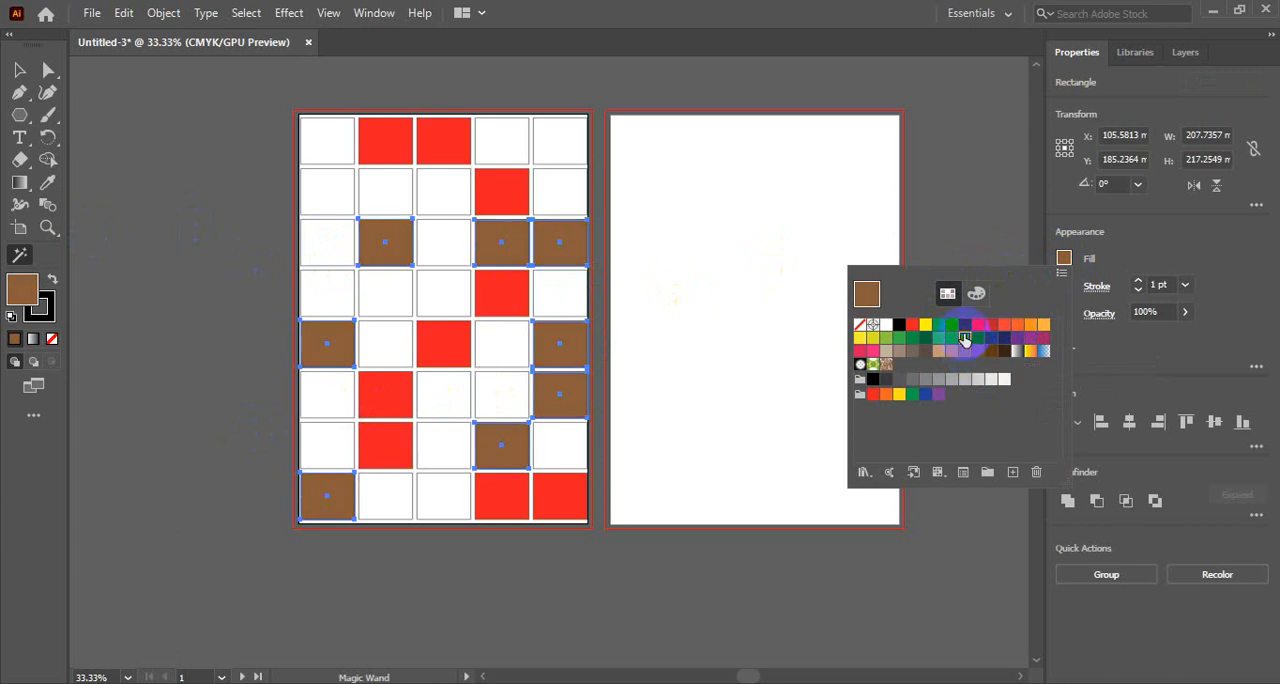
{"action": "left_click", "coordinate": [964, 338]}
{"action": "left_click", "coordinate": [938, 352]}
{"action": "left_click", "coordinate": [951, 351]}
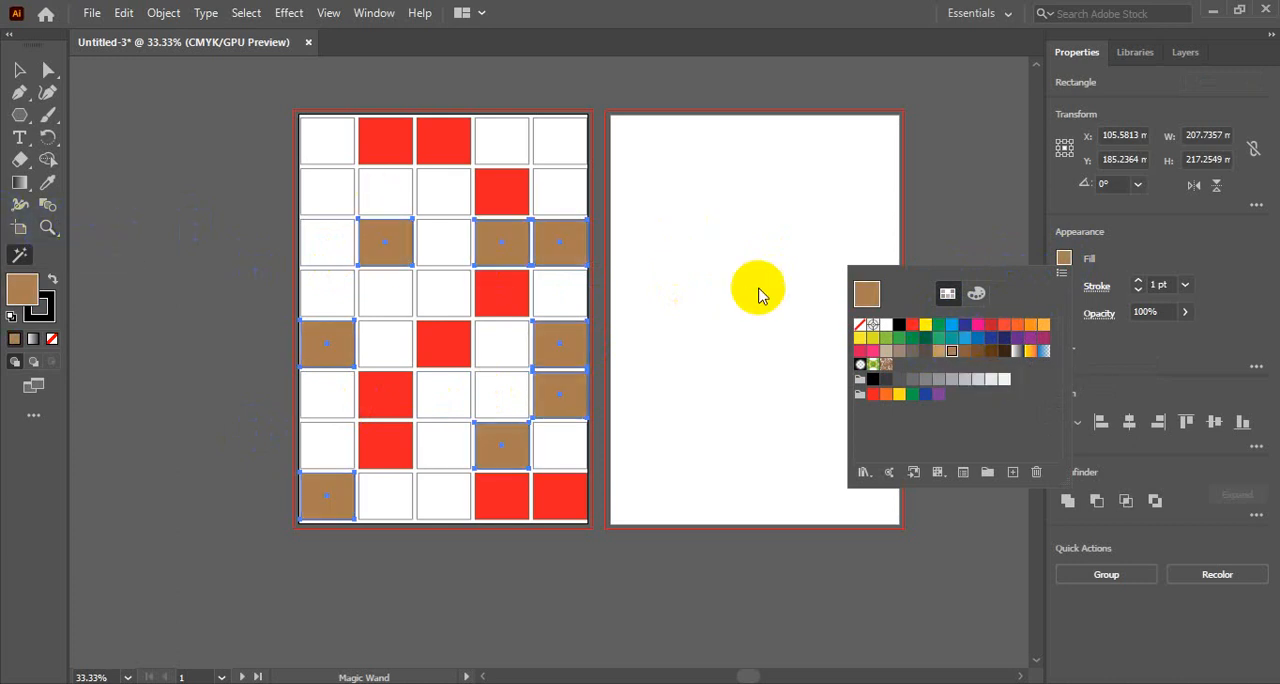
{"action": "left_click", "coordinate": [886, 338]}
{"action": "left_click", "coordinate": [899, 338]}
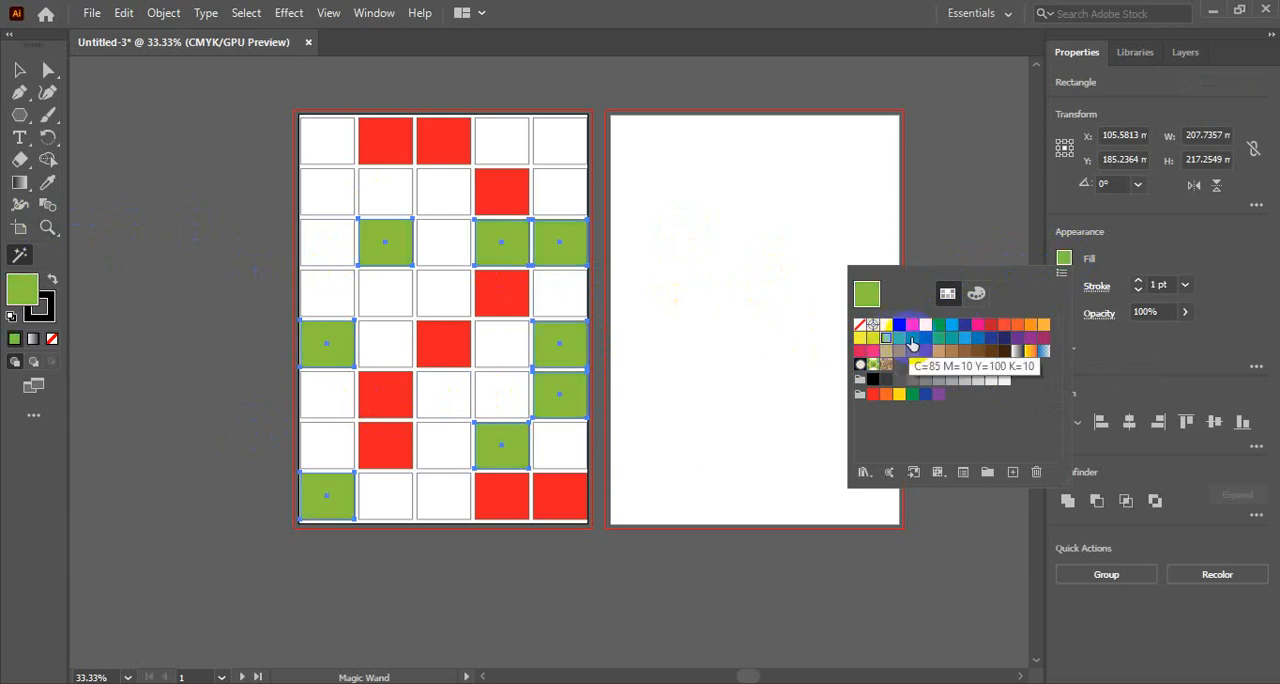
{"action": "left_click", "coordinate": [925, 338]}
{"action": "left_click", "coordinate": [926, 352]}
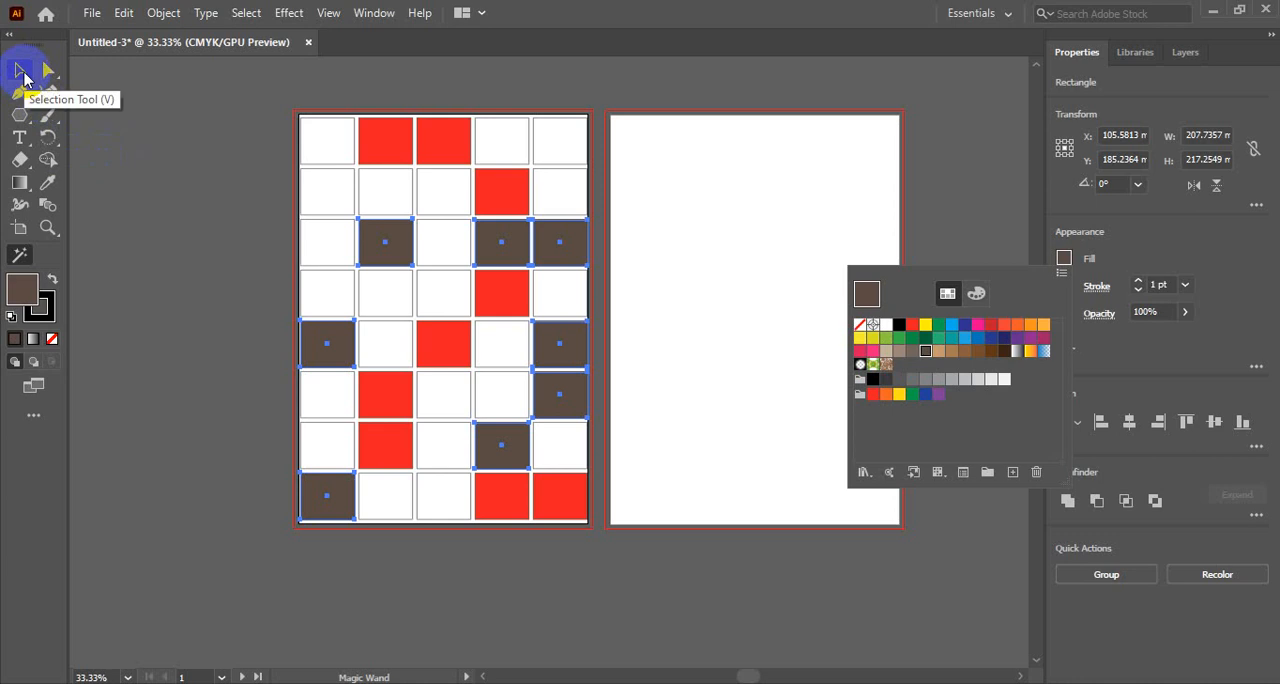
{"action": "left_click", "coordinate": [1065, 260]}
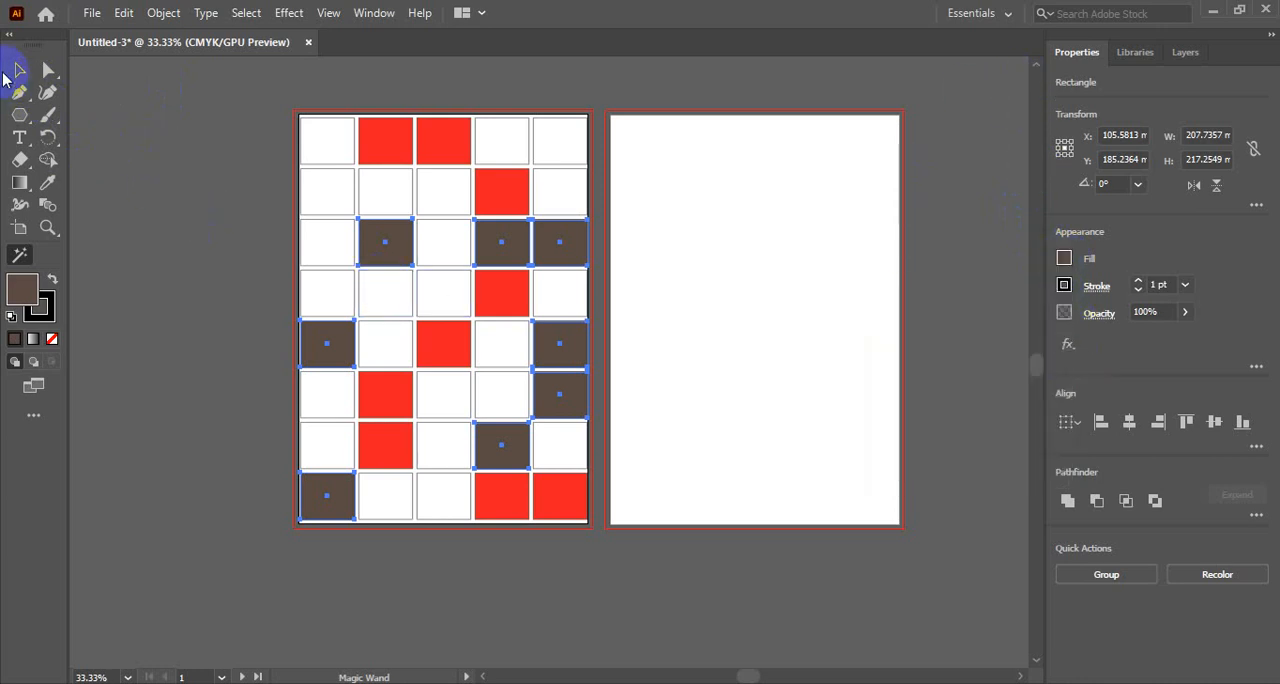
- Switch to the Selection tool, look through the complete tool list, and deselect the grey-brown rectangles
{"action": "left_click", "coordinate": [17, 71]}
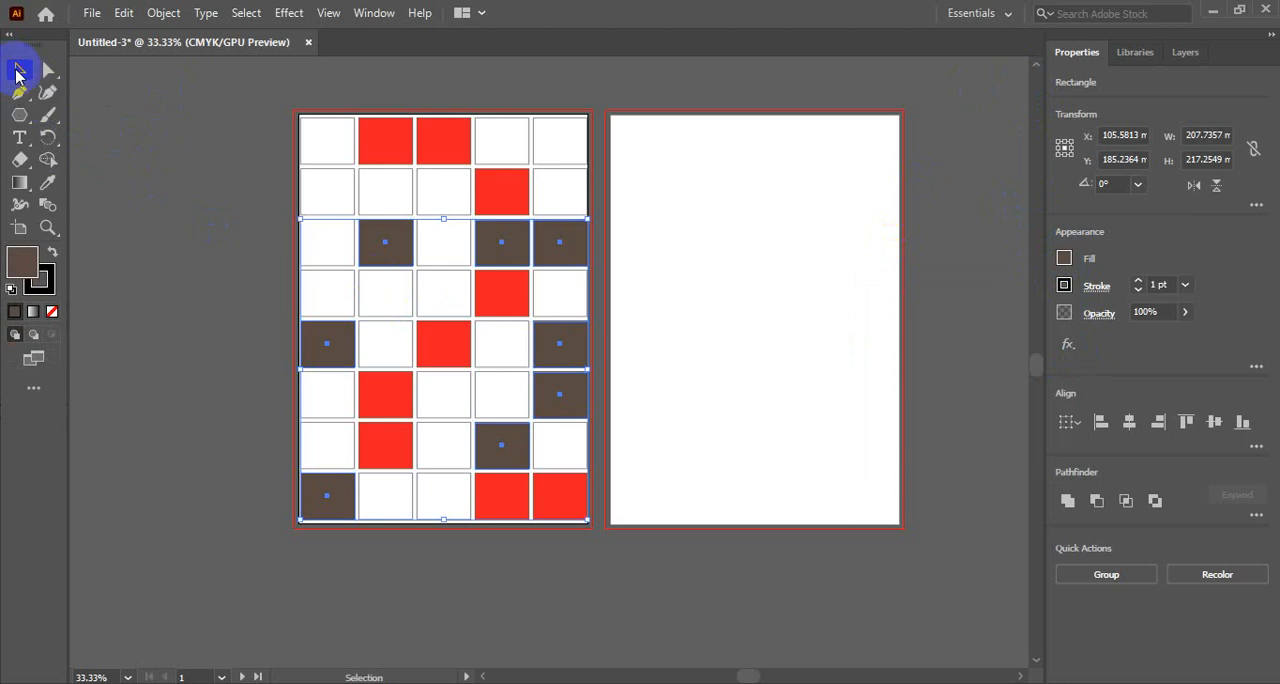
{"action": "left_click", "coordinate": [33, 387]}
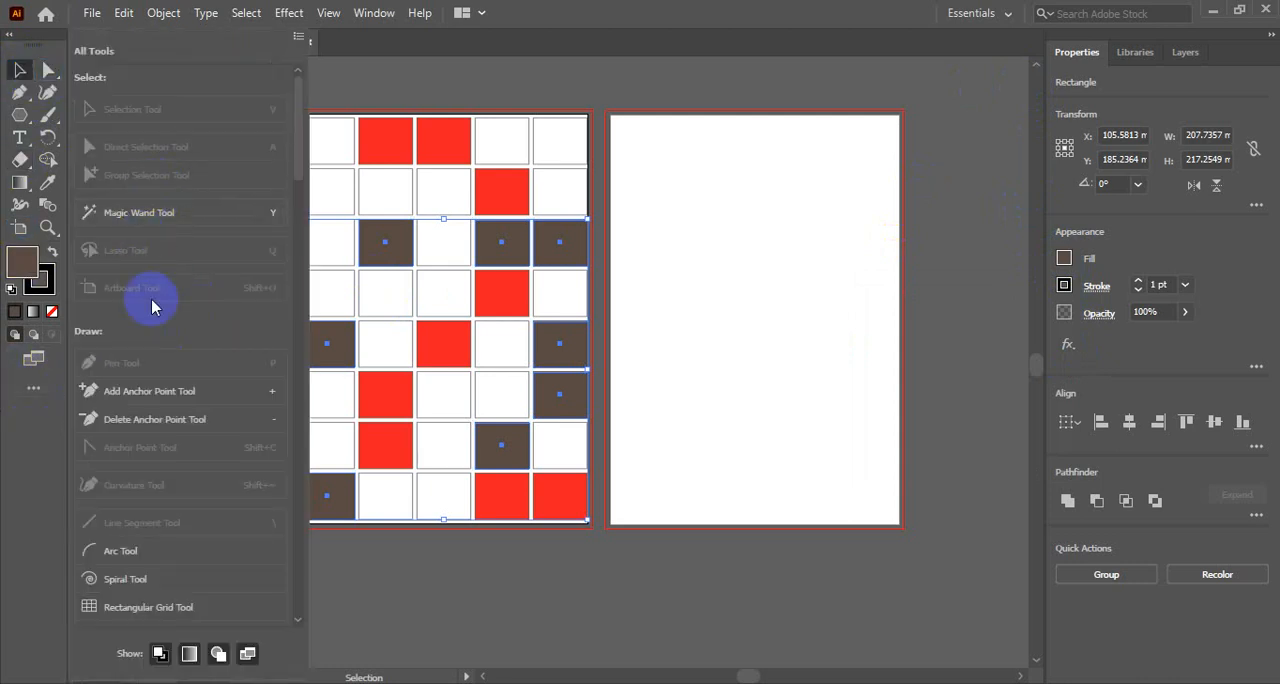
{"action": "scroll", "coordinate": [175, 326], "scroll_direction": "down", "scroll_amount": 8}
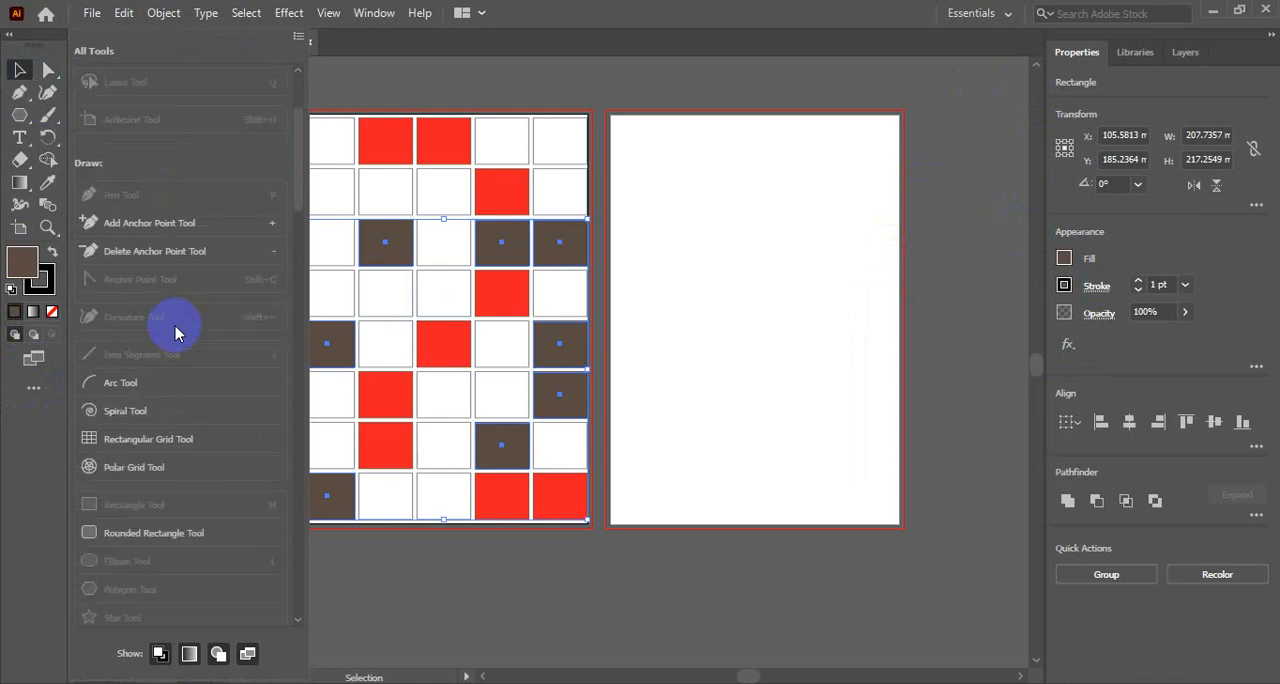
{"action": "left_click", "coordinate": [33, 387]}
{"action": "left_click", "coordinate": [200, 176]}
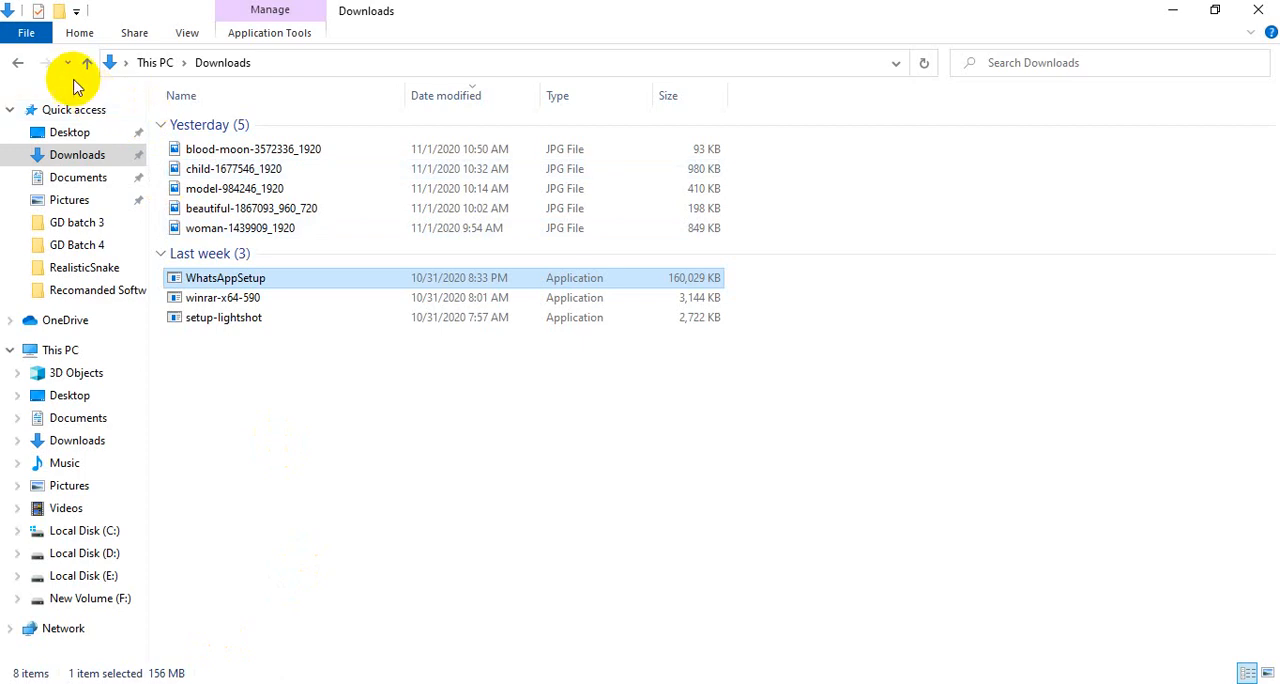
- In File Explorer, look through drives D: and E:, and open New Volume (F:)
{"action": "left_click", "coordinate": [64, 552]}
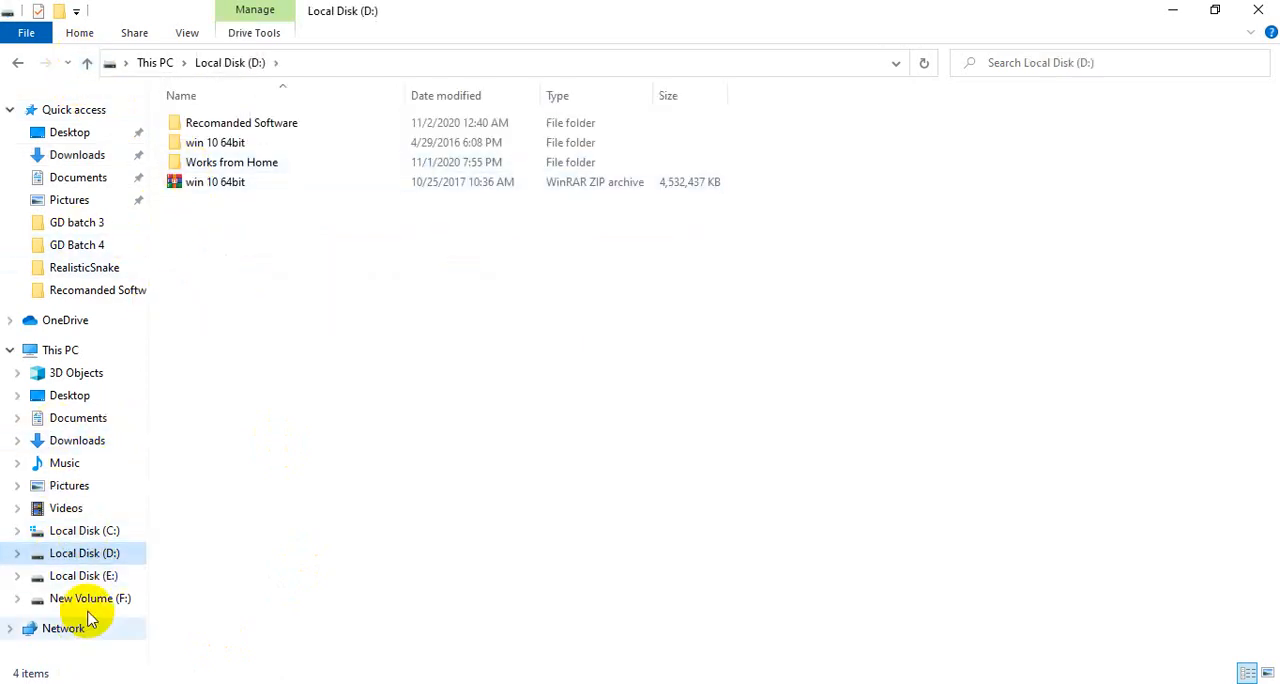
{"action": "left_click", "coordinate": [98, 577]}
{"action": "left_click", "coordinate": [80, 531]}
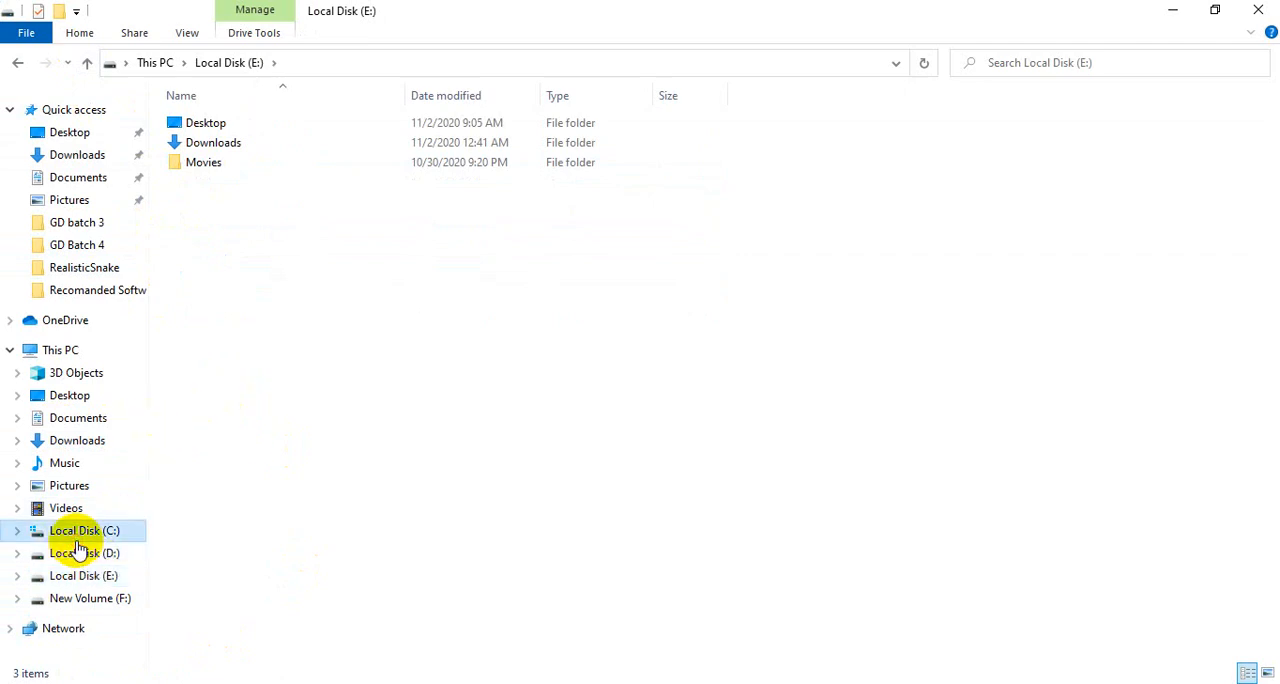
{"action": "left_click", "coordinate": [79, 555]}
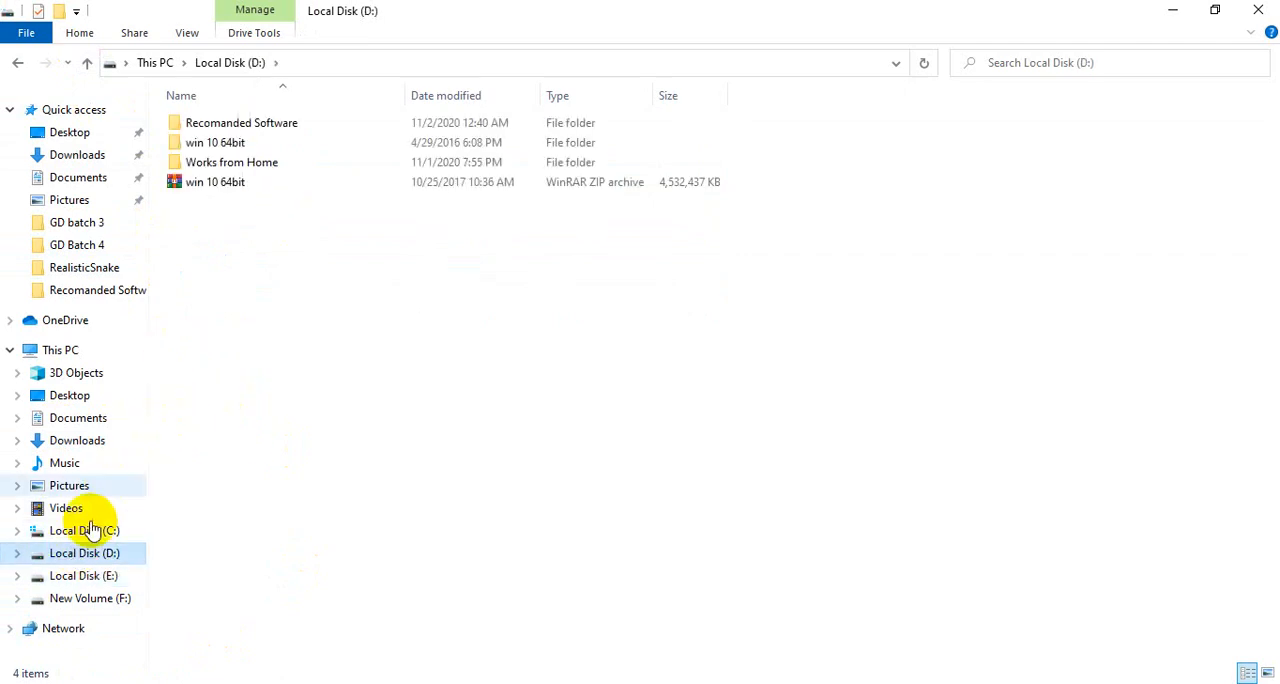
{"action": "left_click", "coordinate": [85, 583]}
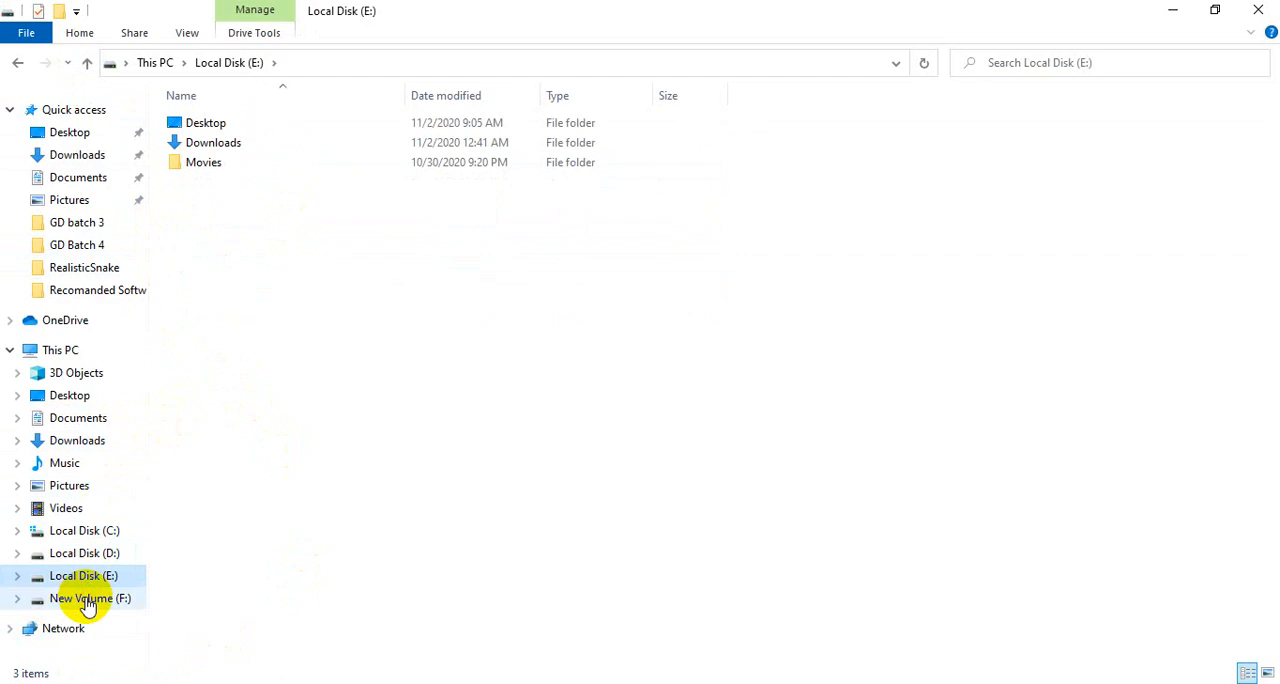
{"action": "left_click", "coordinate": [88, 600]}
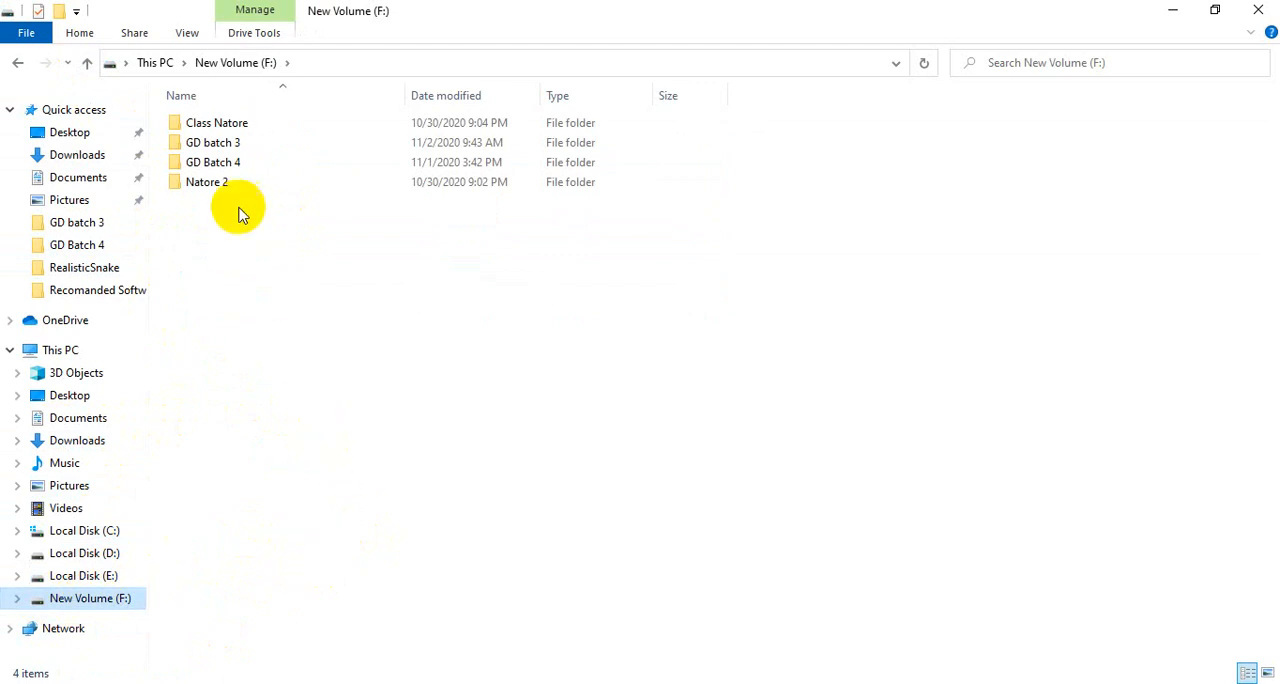
- Check the Class Natore folder, and open the Natore 2 folder on the same drive to browse its files
{"action": "double_click", "coordinate": [216, 124]}
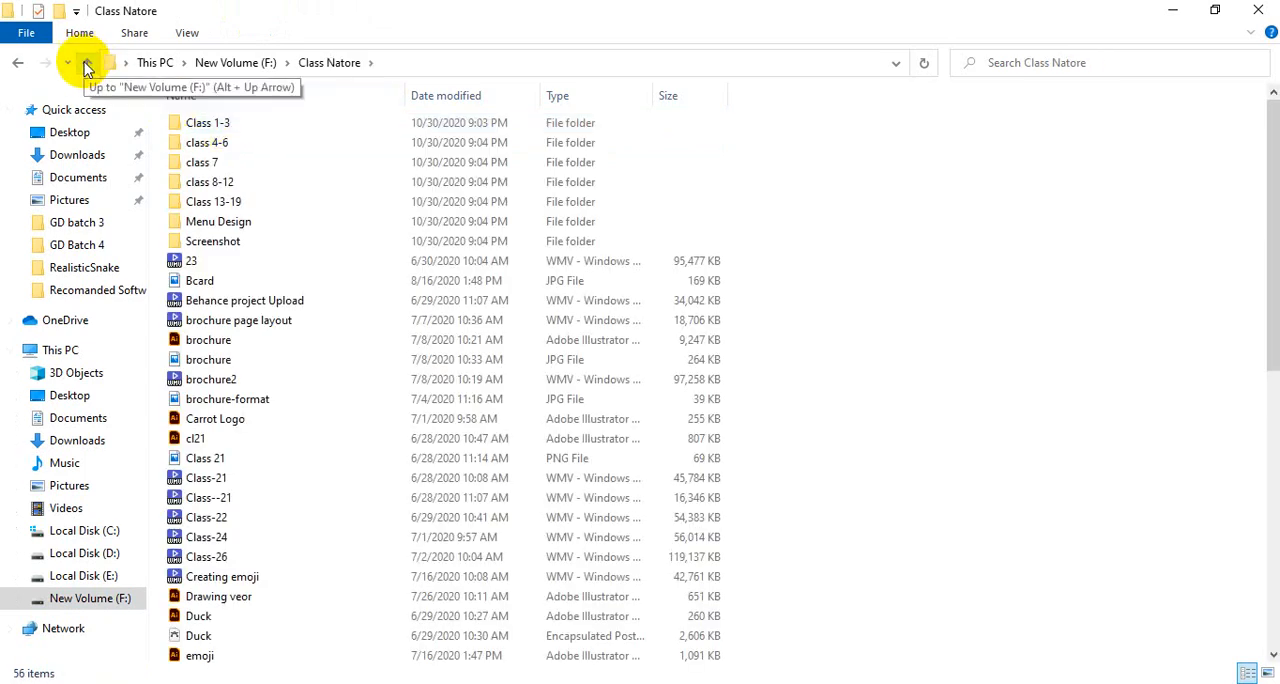
{"action": "left_click", "coordinate": [87, 66]}
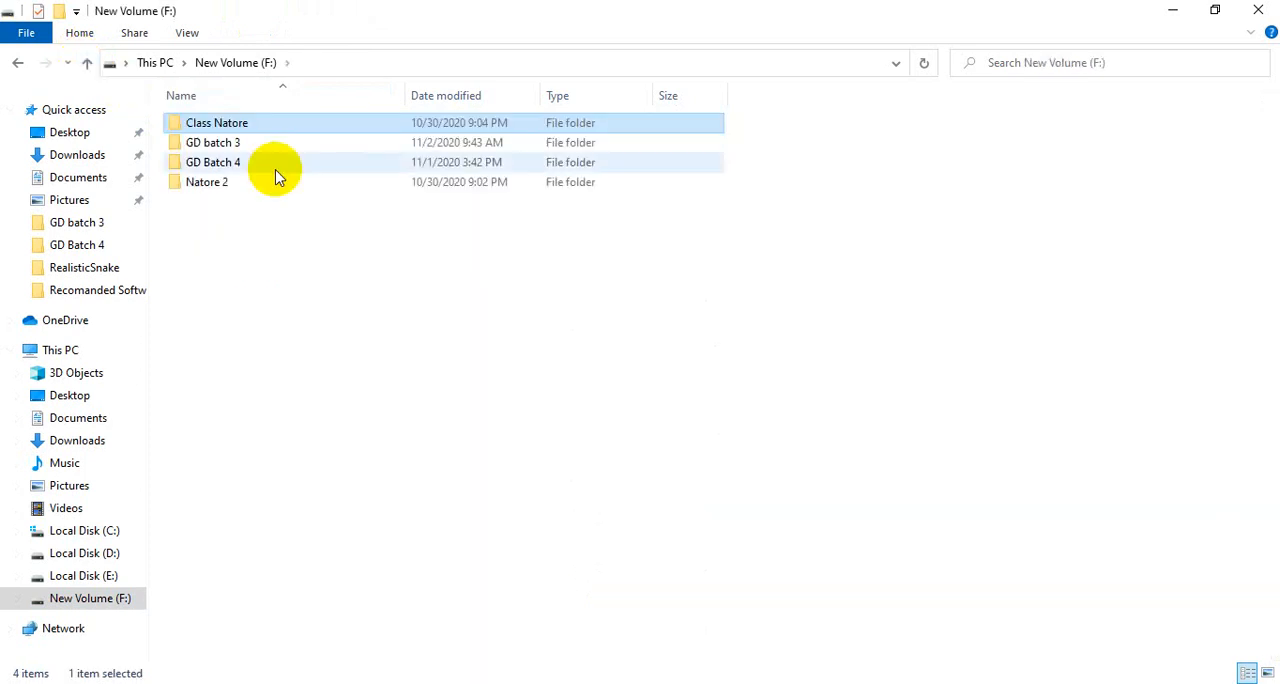
{"action": "double_click", "coordinate": [214, 188]}
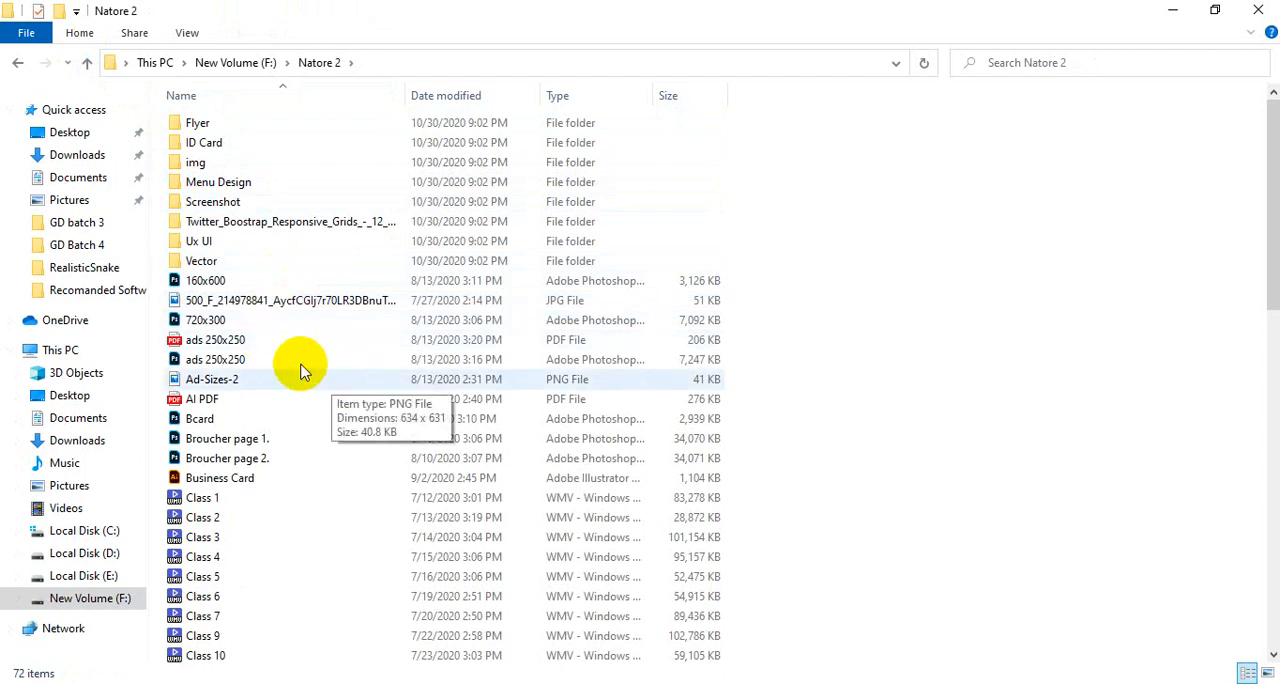
{"action": "scroll", "coordinate": [303, 373], "scroll_direction": "down", "scroll_amount": 15}
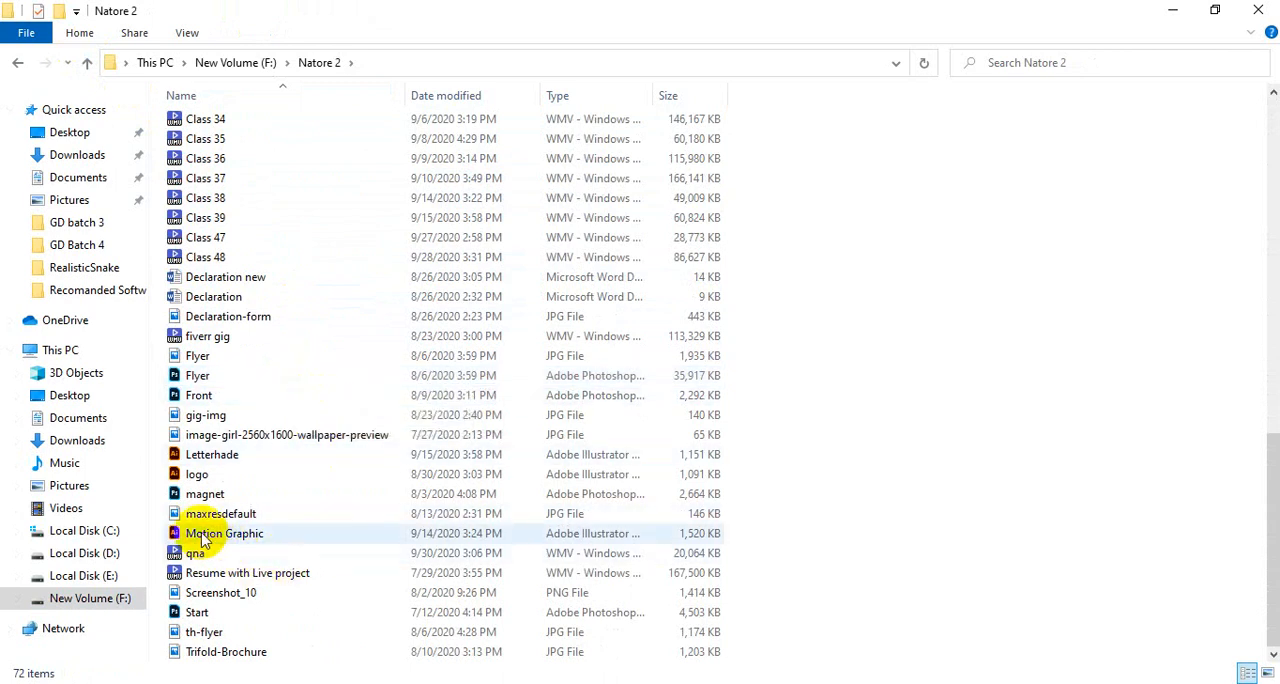
- Open the Motion Graphic file in Illustrator, view the desk illustration, and close the file
{"action": "left_click_drag", "start_coordinate": [203, 540], "coordinate": [480, 40]}
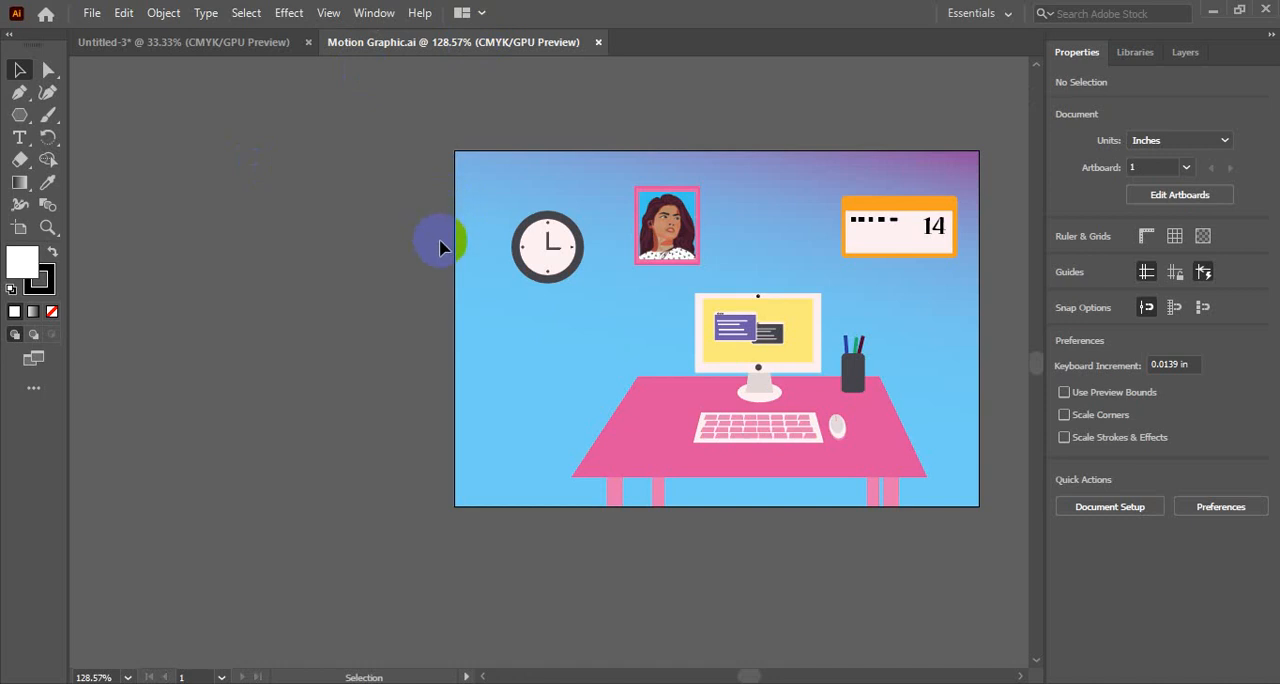
{"action": "left_click_drag", "start_coordinate": [811, 251], "coordinate": [634, 260]}
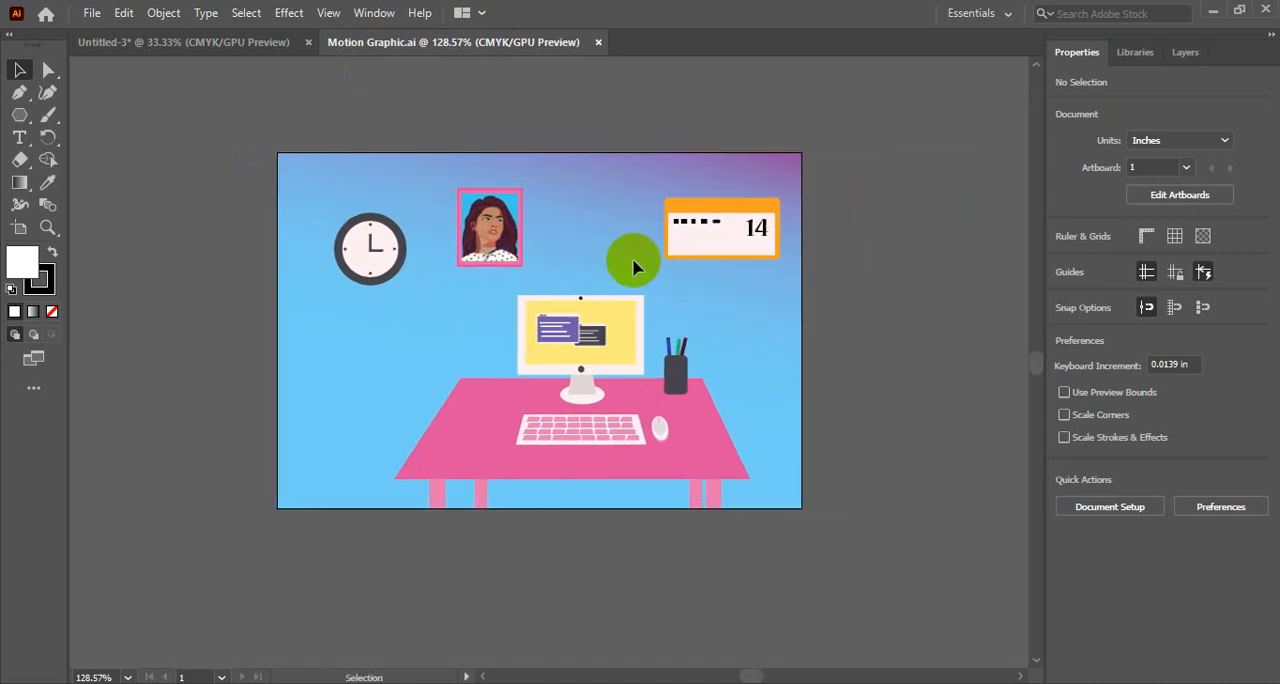
{"action": "left_click", "coordinate": [598, 42]}
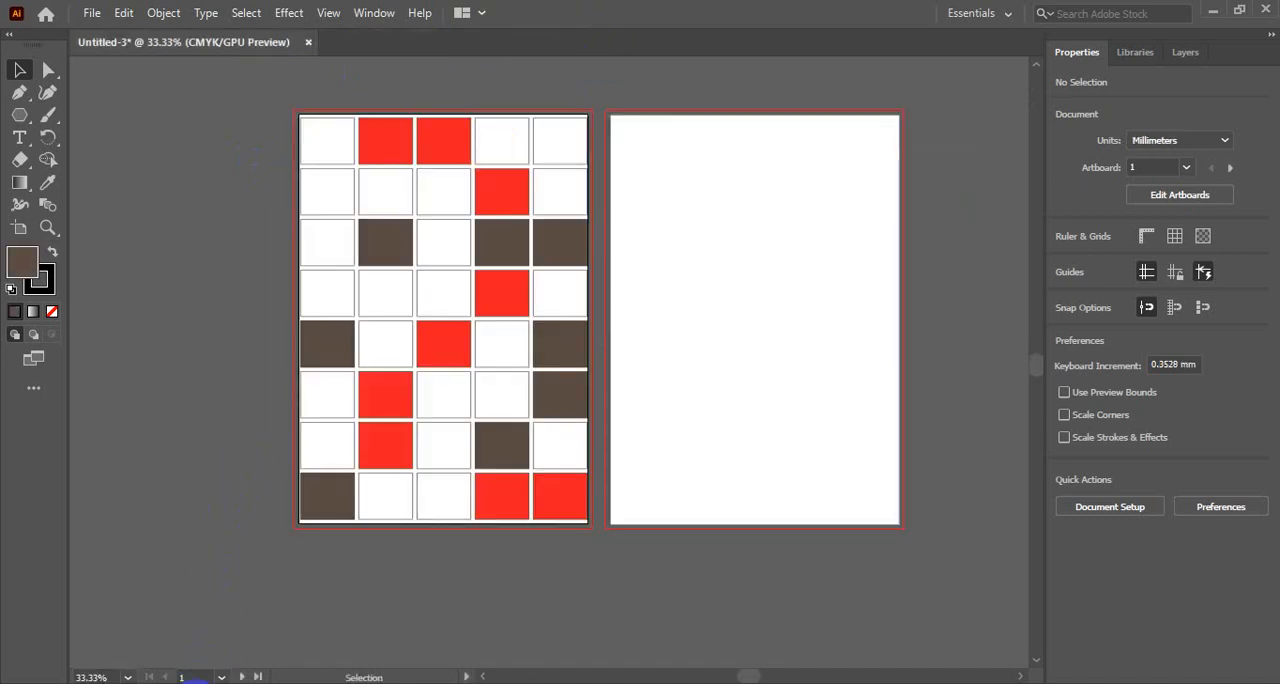
- Return to the Natore 2 folder in File Explorer and open Vector 1 from its Vector subfolder in Illustrator
{"action": "key", "text": "alt+Tab"}
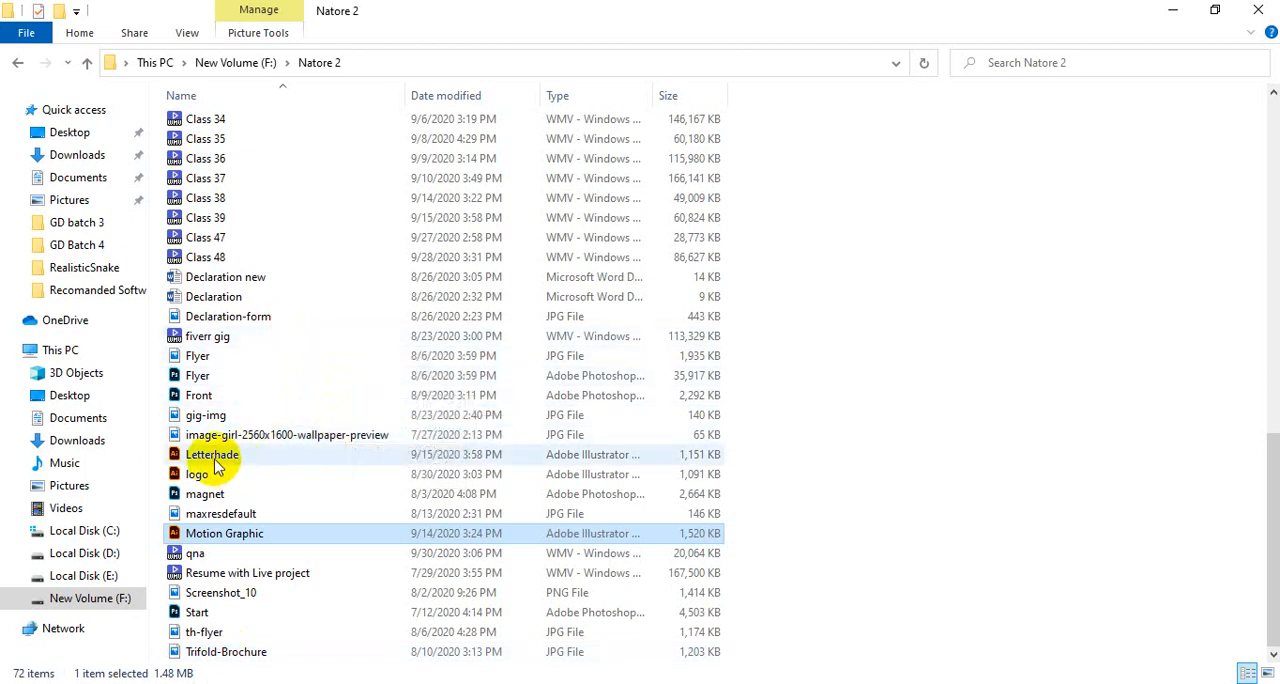
{"action": "scroll", "coordinate": [300, 505], "scroll_direction": "up", "scroll_amount": 11}
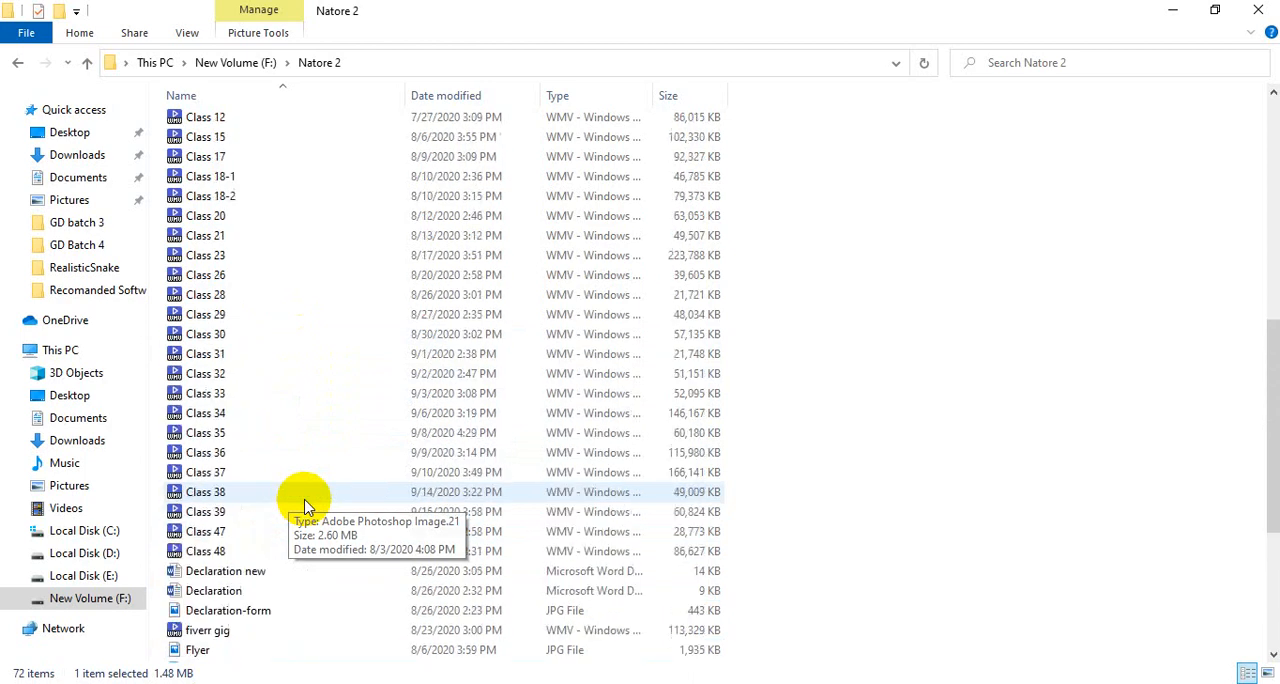
{"action": "scroll", "coordinate": [305, 505], "scroll_direction": "up", "scroll_amount": 4}
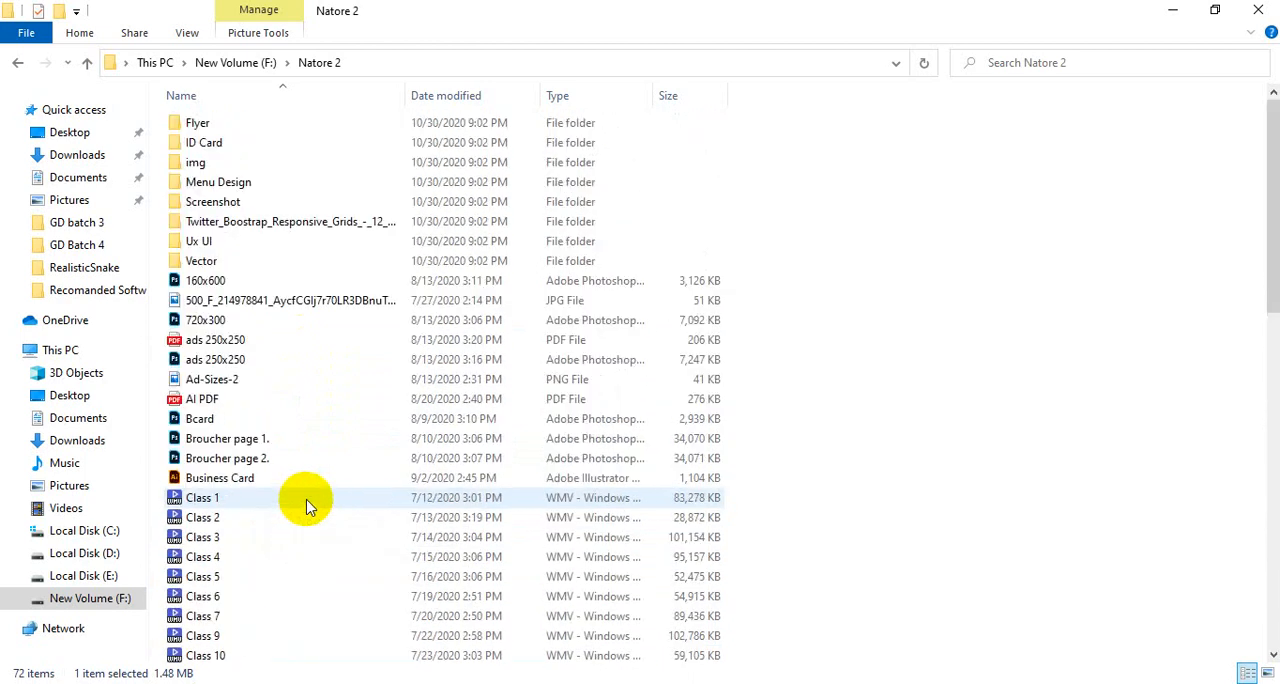
{"action": "left_click", "coordinate": [236, 260]}
{"action": "double_click", "coordinate": [236, 260]}
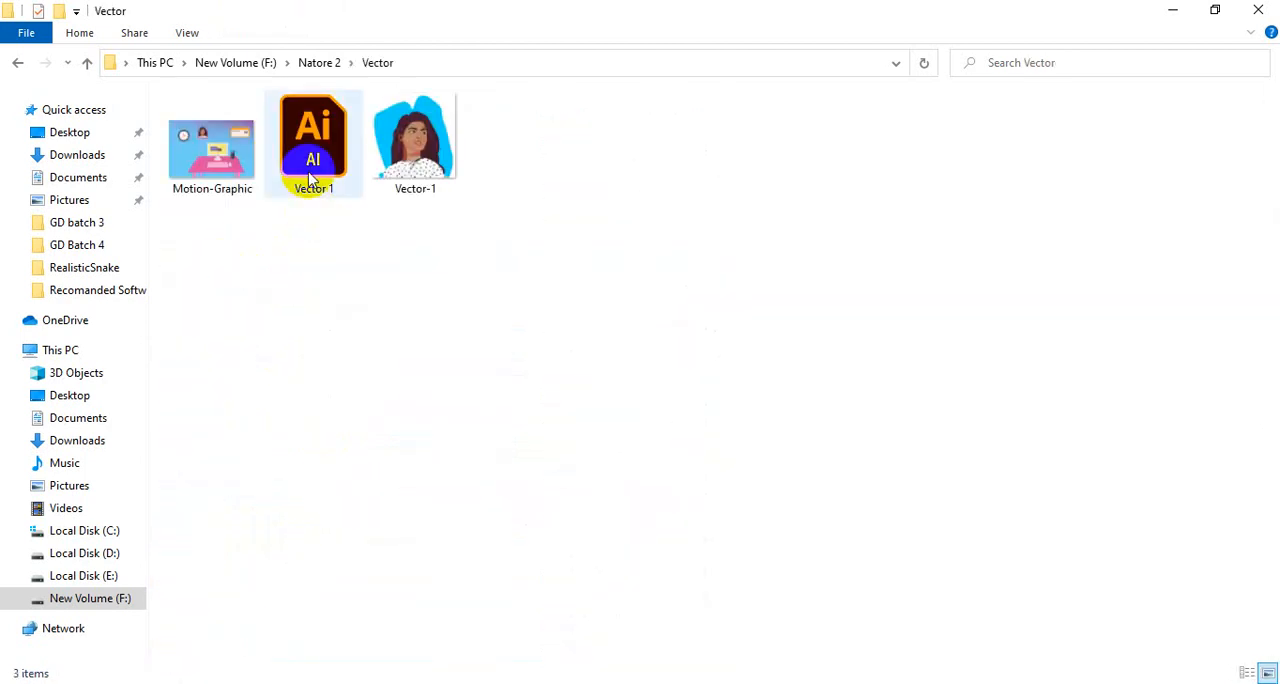
{"action": "left_click_drag", "start_coordinate": [302, 185], "coordinate": [528, 48]}
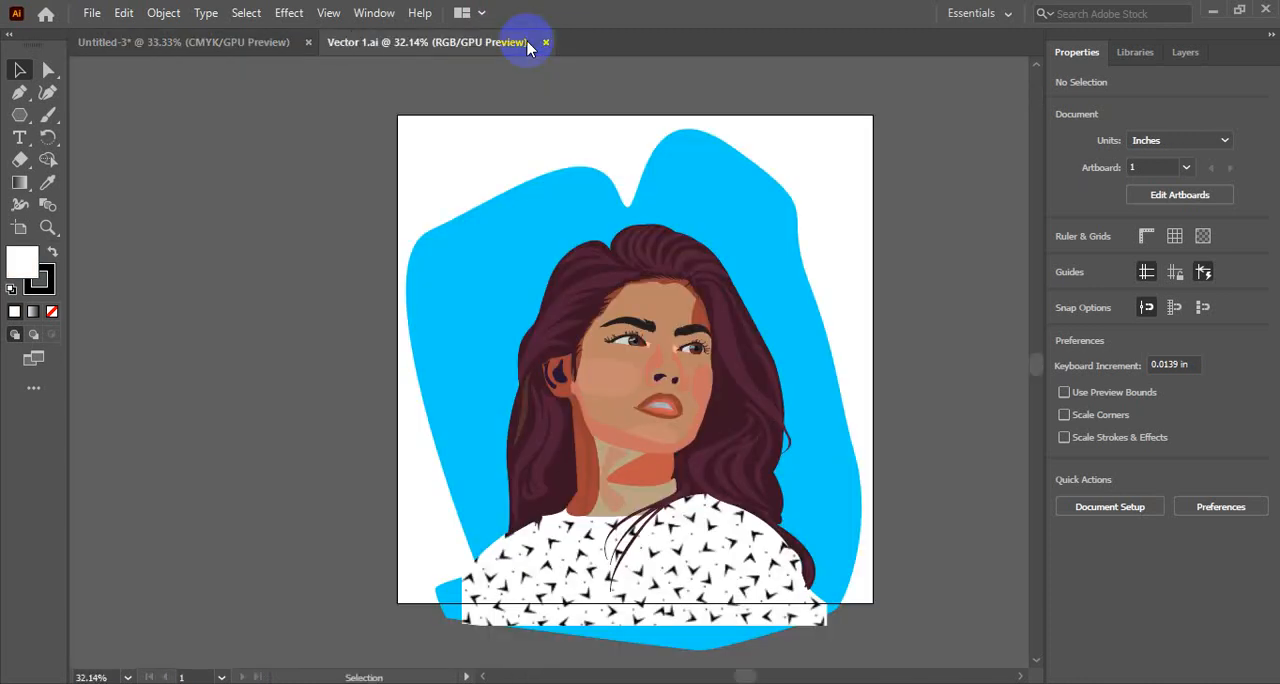
- Examine how the portrait is built by selecting its face, neck and hair shapes one after another, and clear the selection
{"action": "left_click", "coordinate": [635, 397], "text": "ctrl"}
{"action": "left_click", "coordinate": [635, 397], "text": "ctrl"}
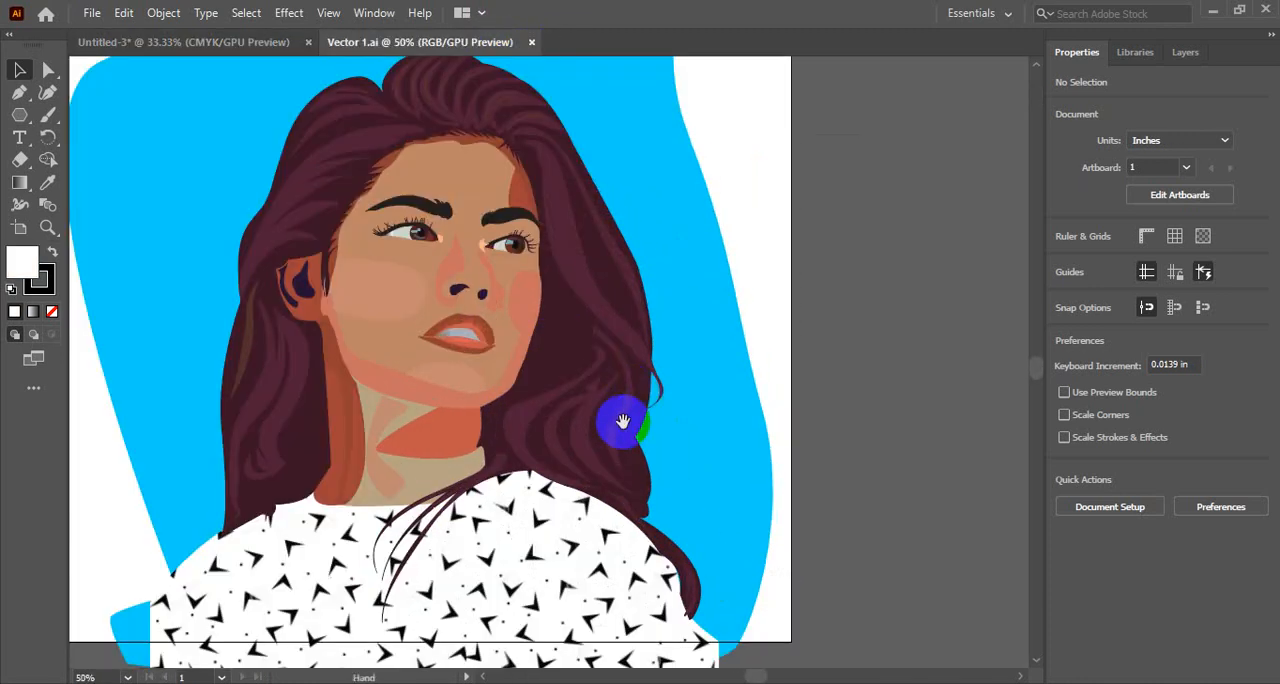
{"action": "left_click_drag", "start_coordinate": [423, 368], "coordinate": [500, 286]}
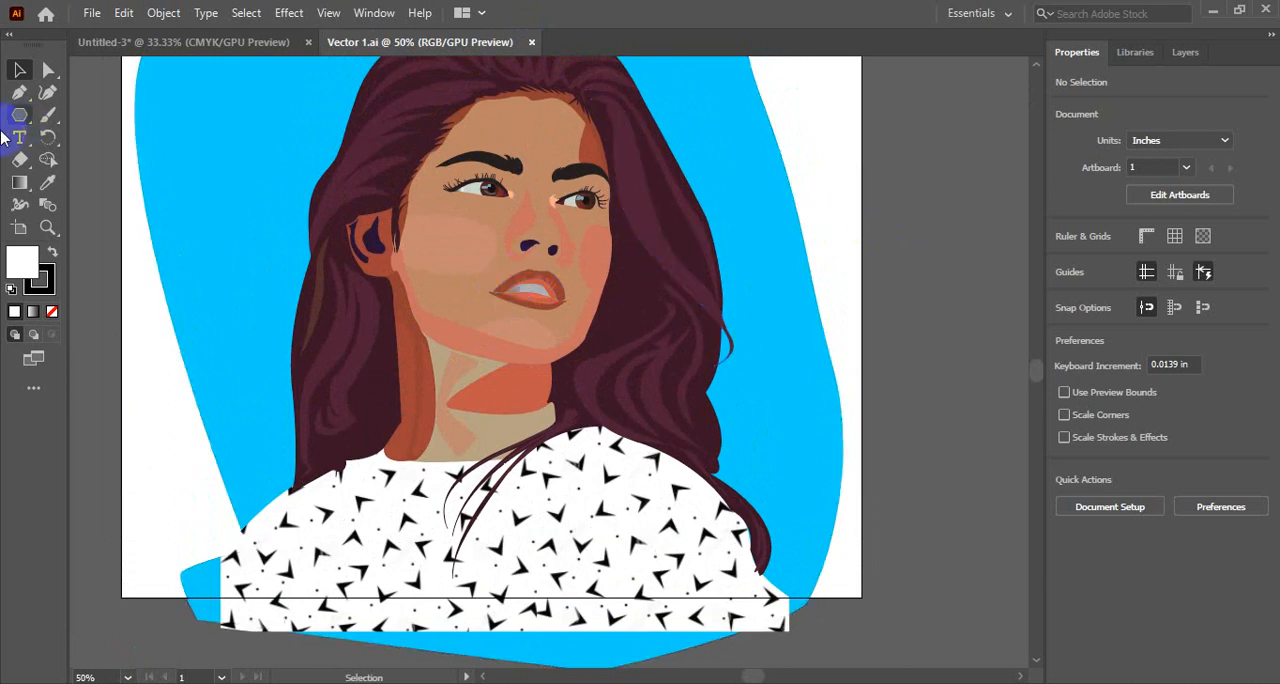
{"action": "left_click", "coordinate": [506, 265]}
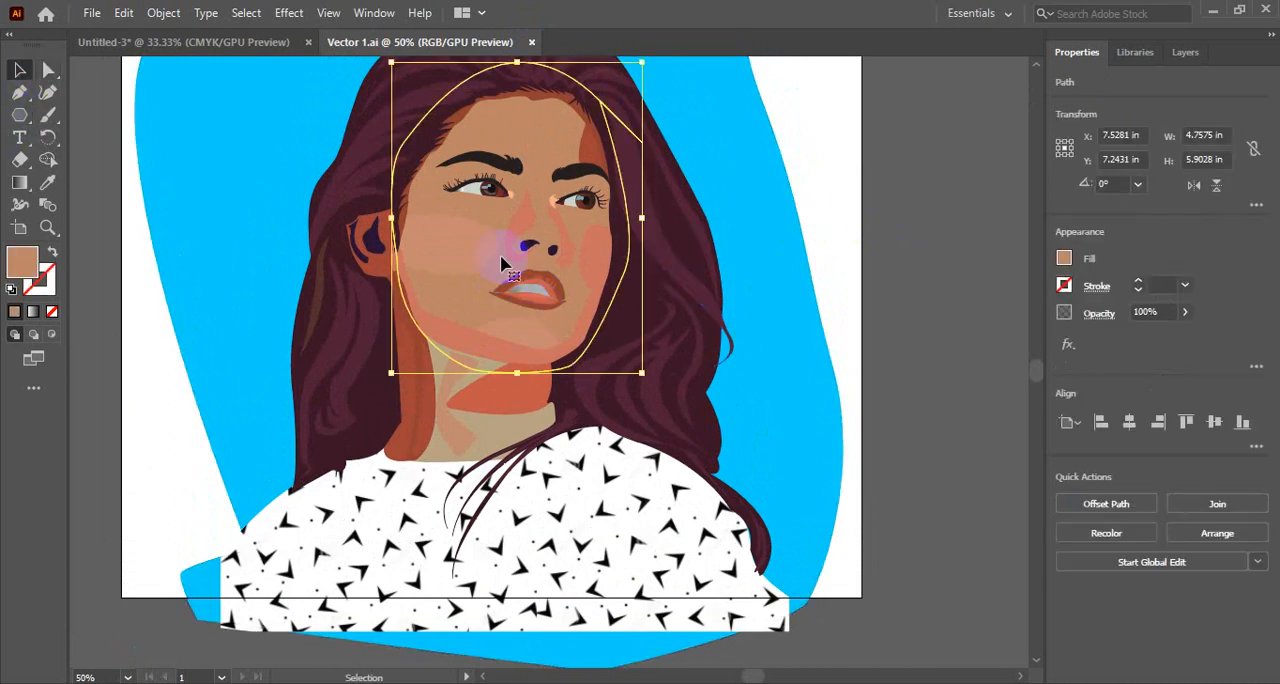
{"action": "left_click", "coordinate": [487, 385]}
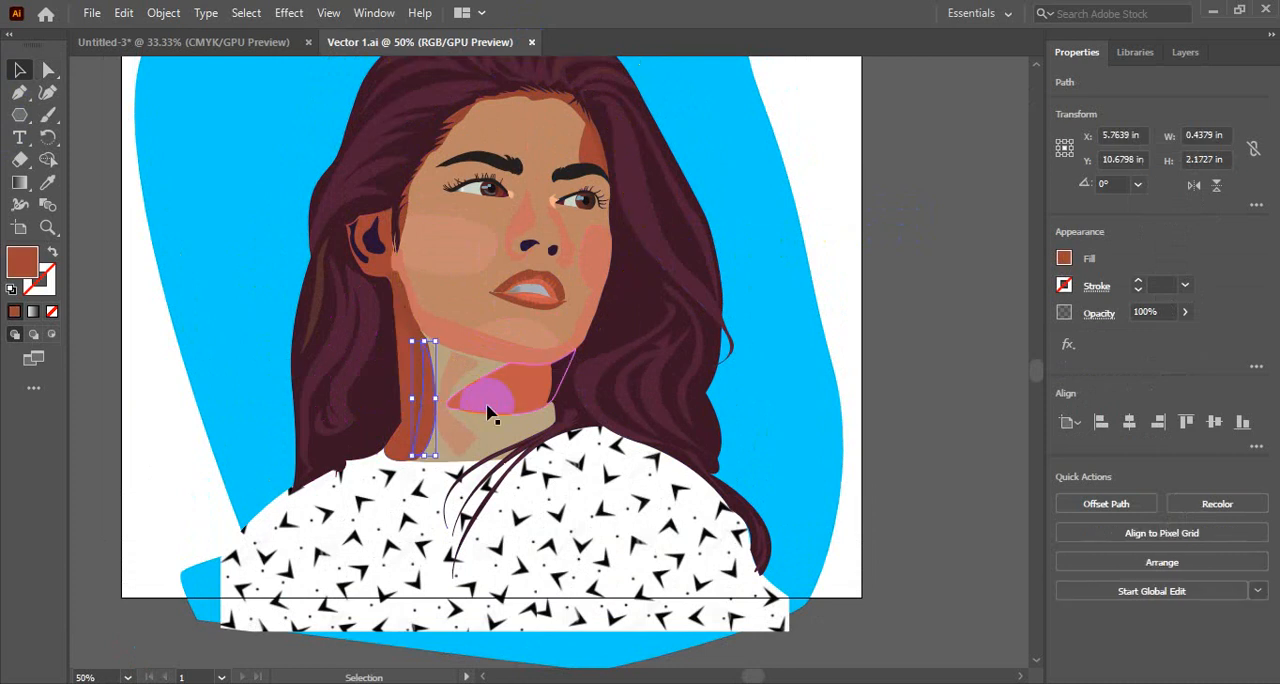
{"action": "left_click", "coordinate": [525, 88]}
{"action": "left_click", "coordinate": [462, 108]}
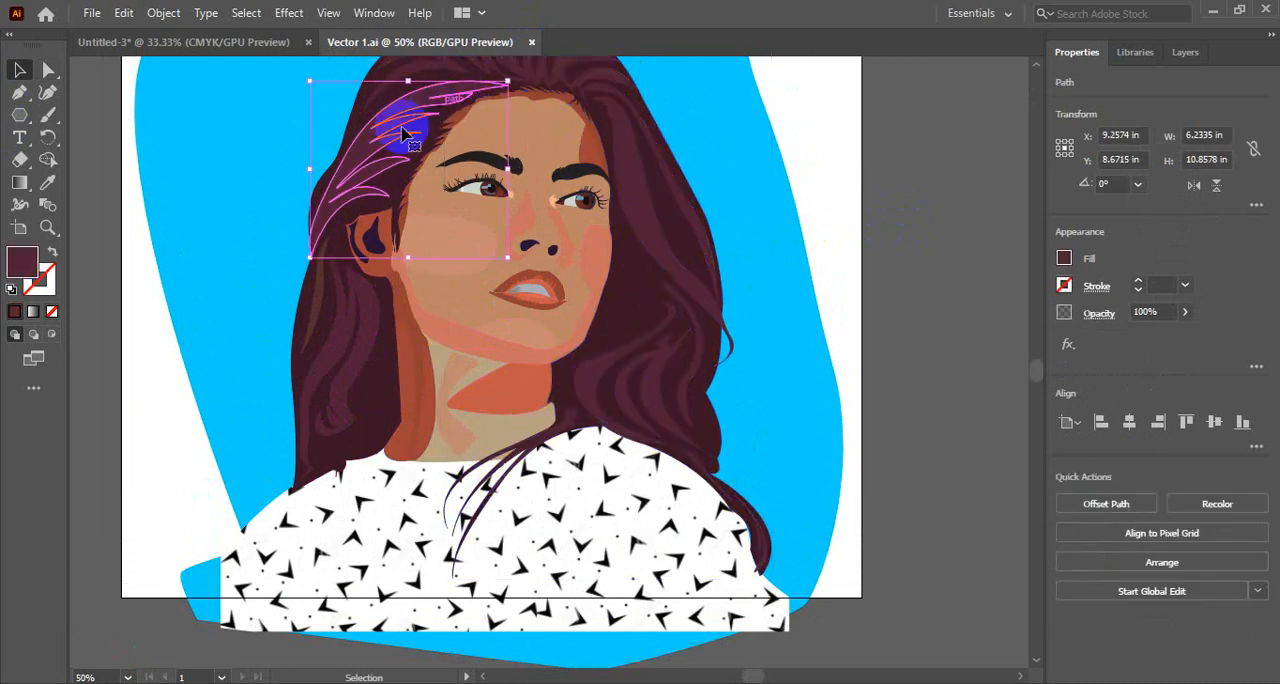
{"action": "left_click", "coordinate": [348, 325]}
{"action": "left_click", "coordinate": [663, 380]}
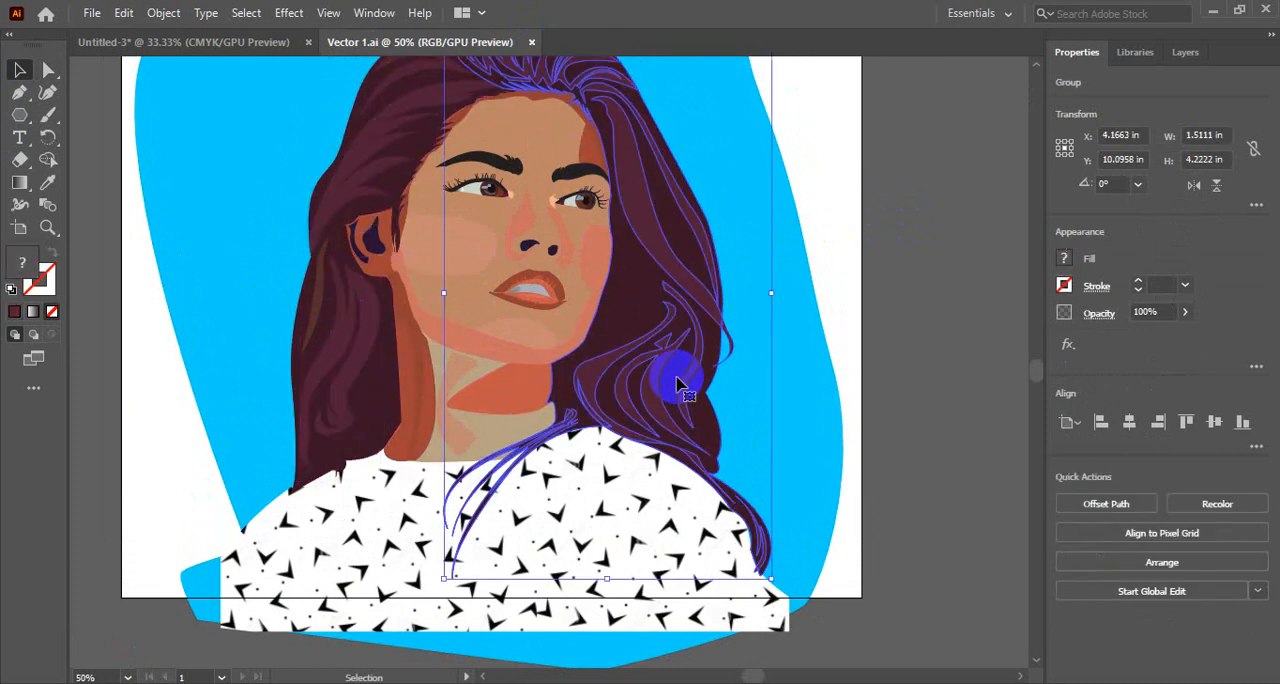
{"action": "left_click", "coordinate": [906, 323]}
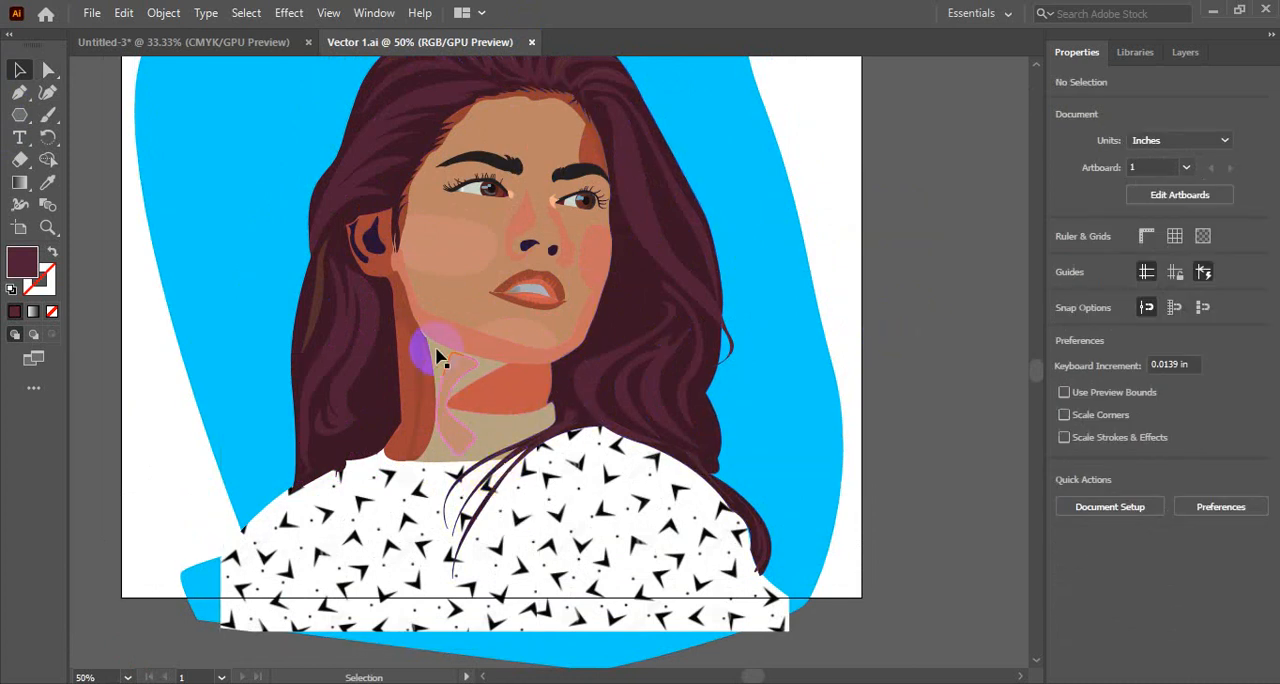
- Select the face shape and the large hair group beside it once more, and deselect them
{"action": "left_click", "coordinate": [482, 240]}
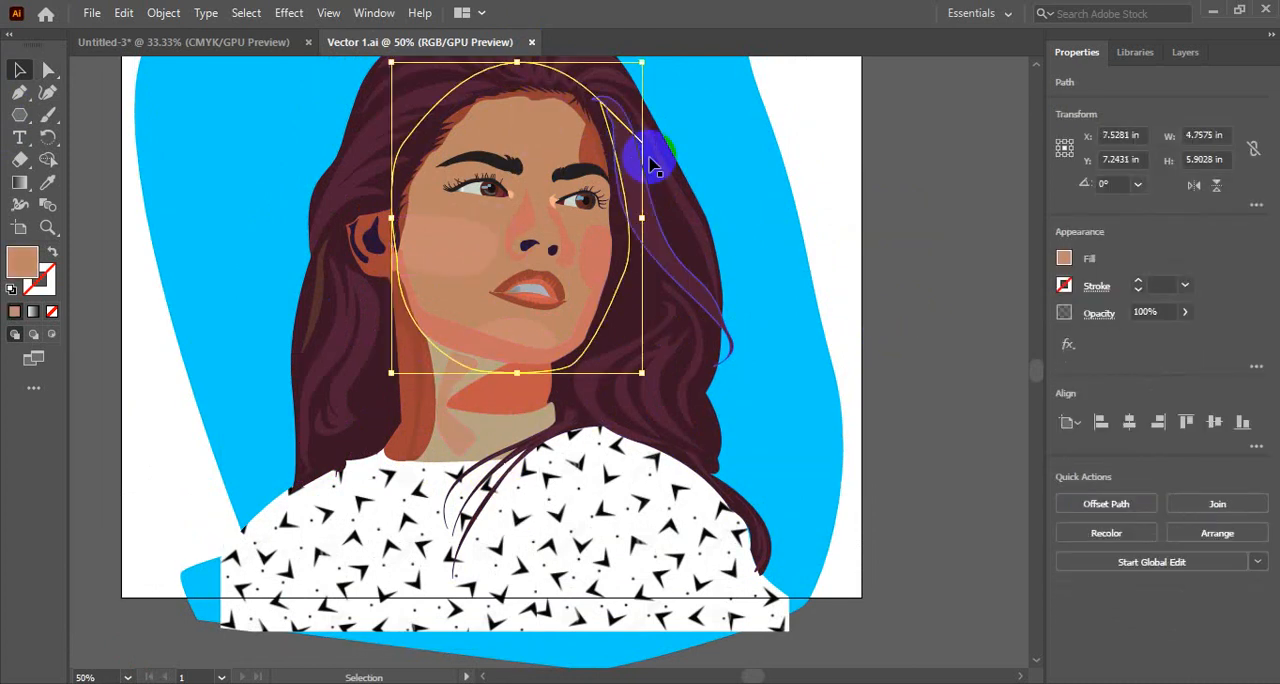
{"action": "left_click", "coordinate": [669, 227]}
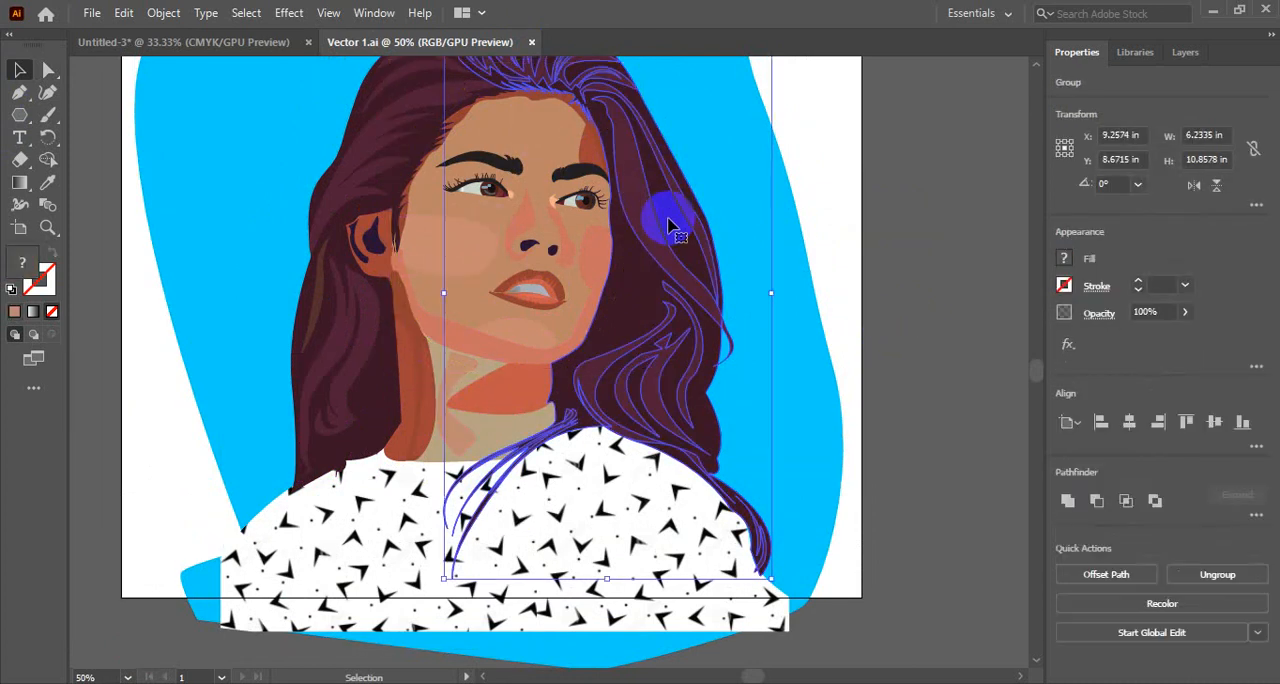
{"action": "left_click", "coordinate": [914, 243]}
- Examine the individual hair shapes at the crown and on both sides of the face by selecting them in turn
{"action": "scroll", "coordinate": [571, 400], "scroll_direction": "up", "scroll_amount": 2}
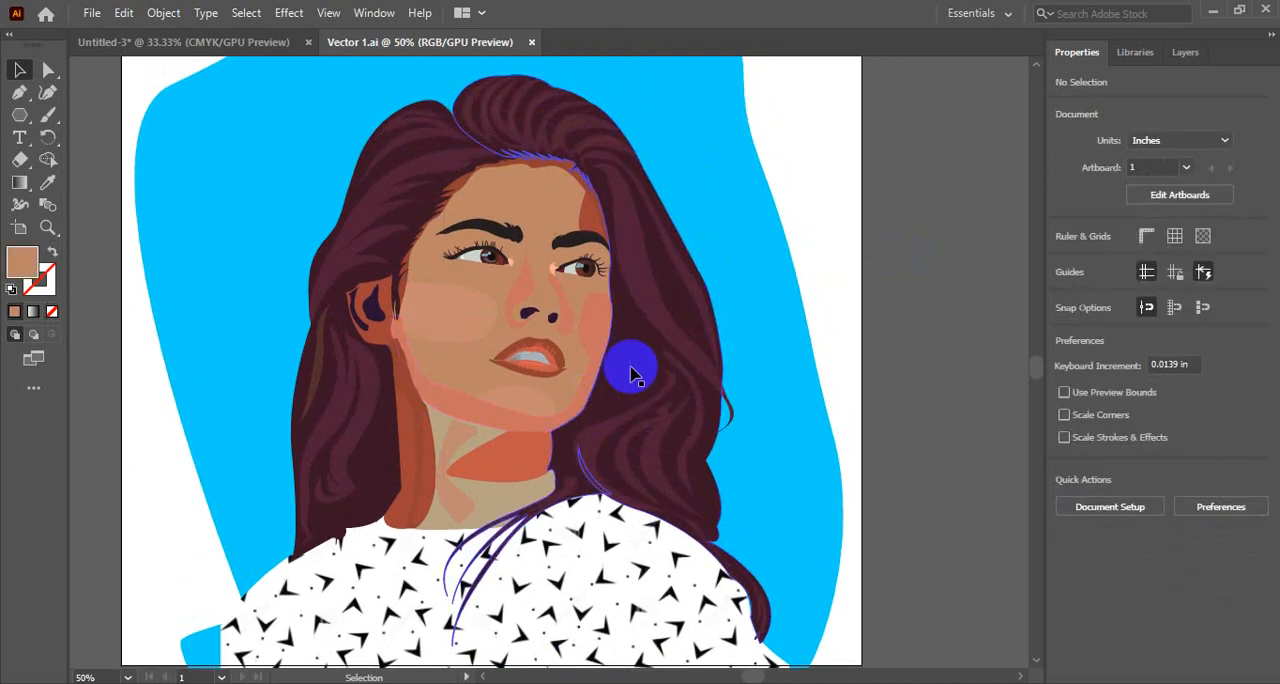
{"action": "left_click", "coordinate": [587, 137]}
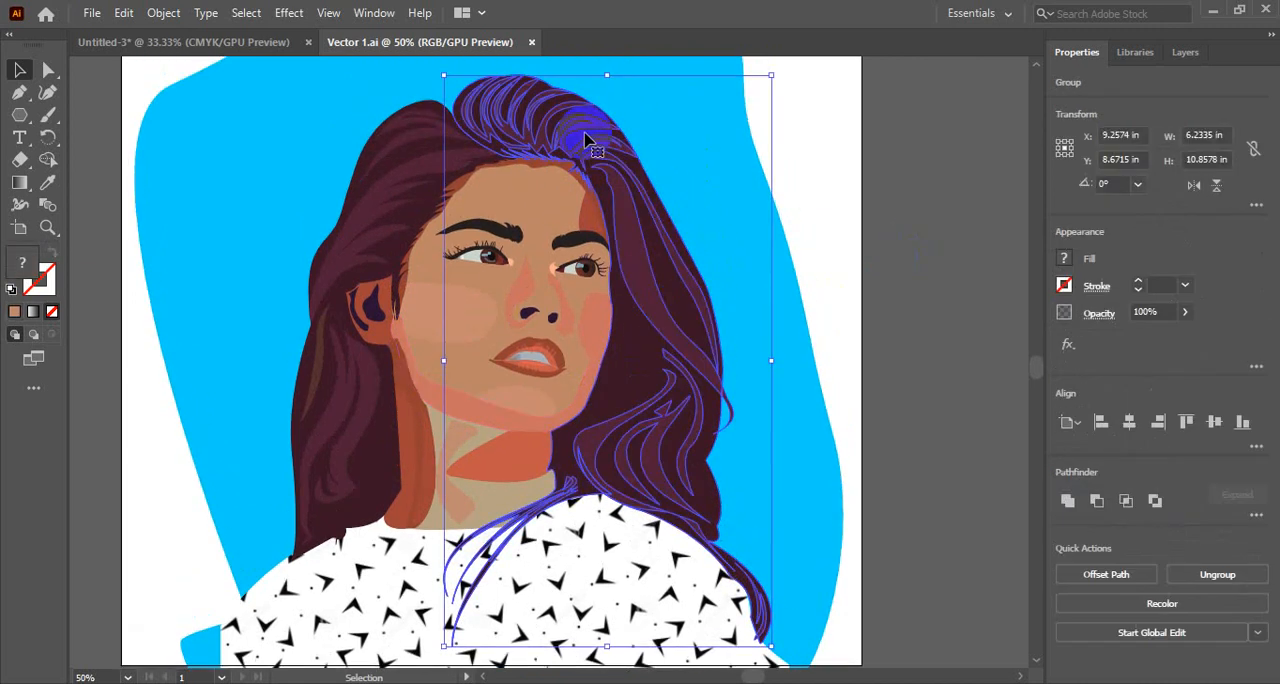
{"action": "left_click", "coordinate": [438, 173]}
{"action": "left_click", "coordinate": [424, 121]}
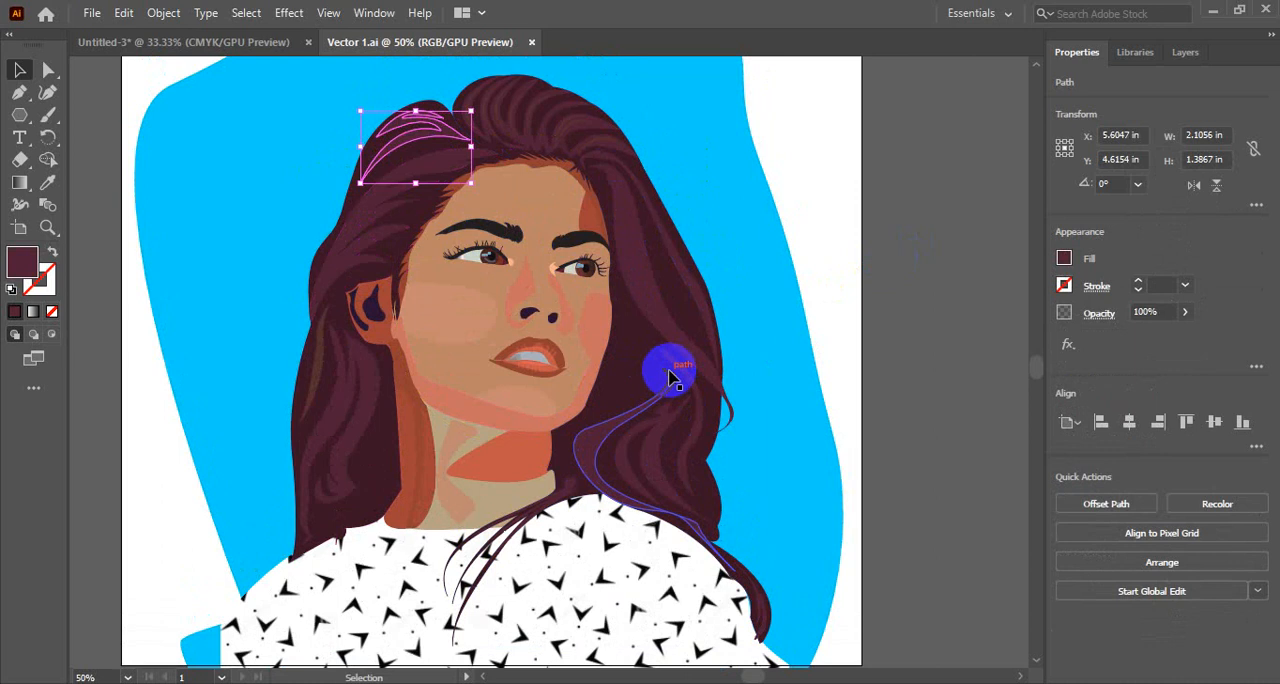
{"action": "scroll", "coordinate": [617, 366], "scroll_direction": "down", "scroll_amount": 5}
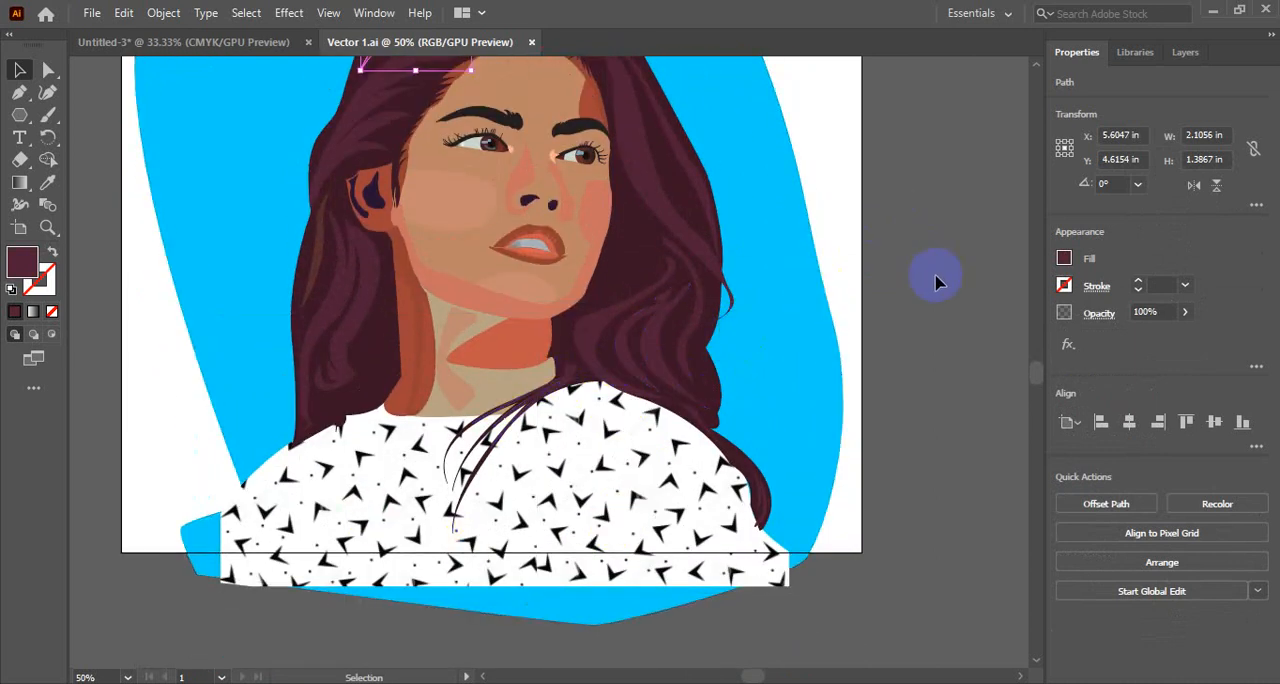
{"action": "left_click", "coordinate": [648, 332]}
{"action": "left_click", "coordinate": [357, 334]}
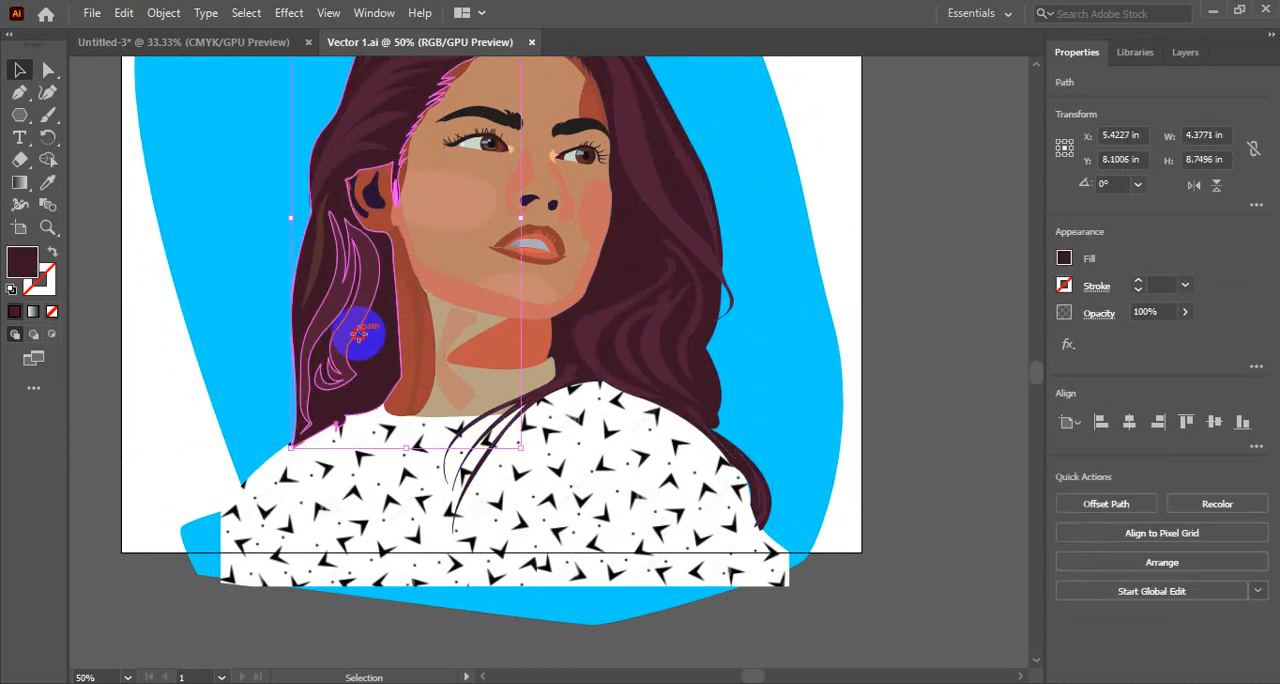
- Select the hair beside the neck and the neck shadow shape in turn, and clear the selection
{"action": "left_click", "coordinate": [393, 334]}
{"action": "left_click", "coordinate": [406, 326]}
{"action": "left_click", "coordinate": [508, 350]}
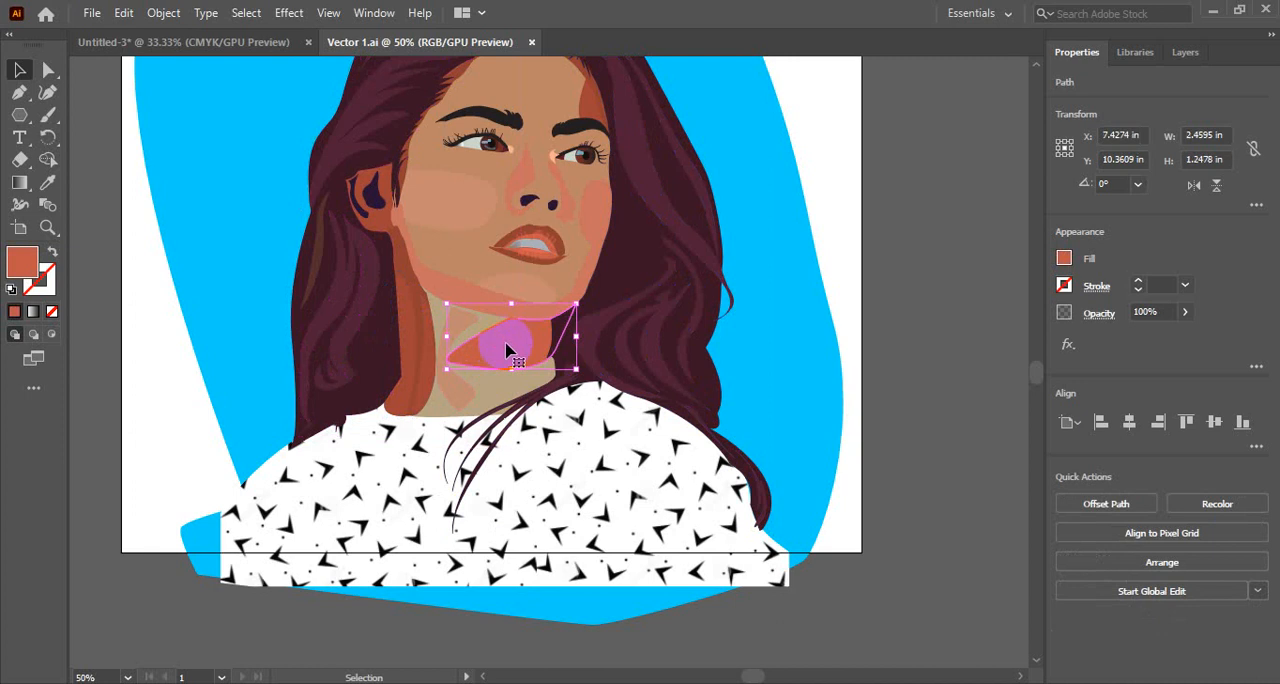
{"action": "left_click", "coordinate": [920, 269]}
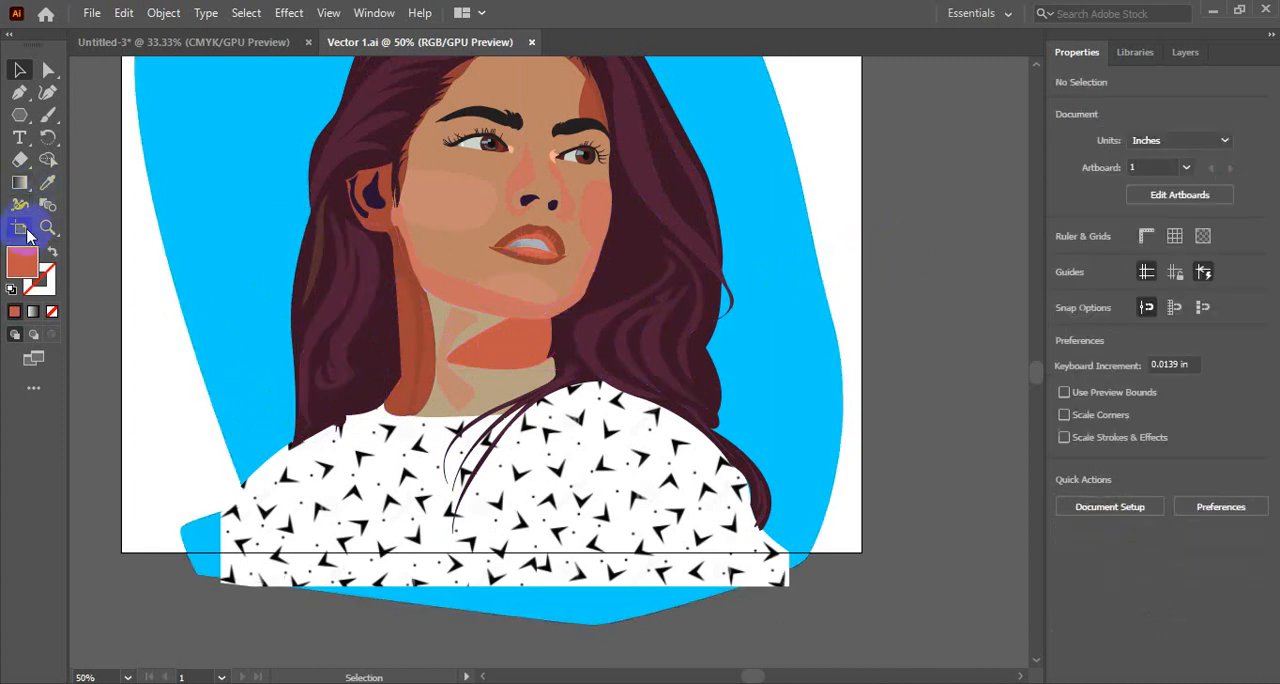
- Use the Magic Wand tool to examine which shapes share similar fills, sampling the hair, cheek, neck, loose strands and patterned shirt
{"action": "key", "text": "y"}
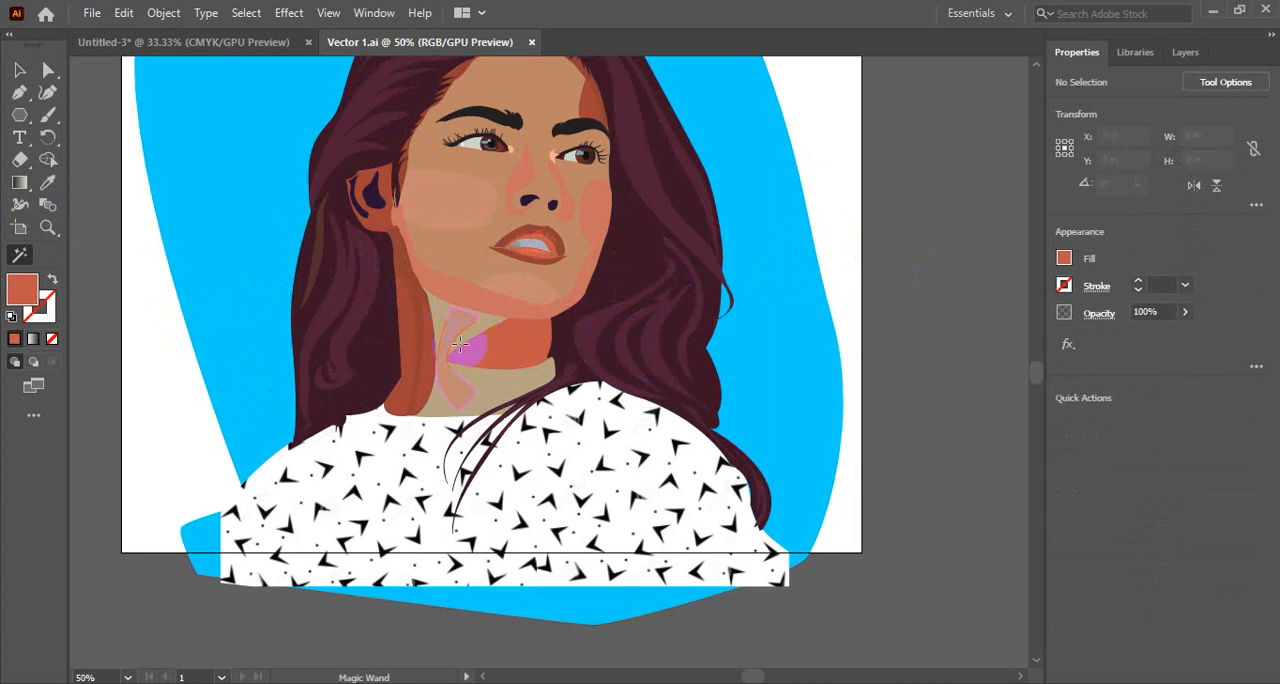
{"action": "left_click", "coordinate": [364, 288]}
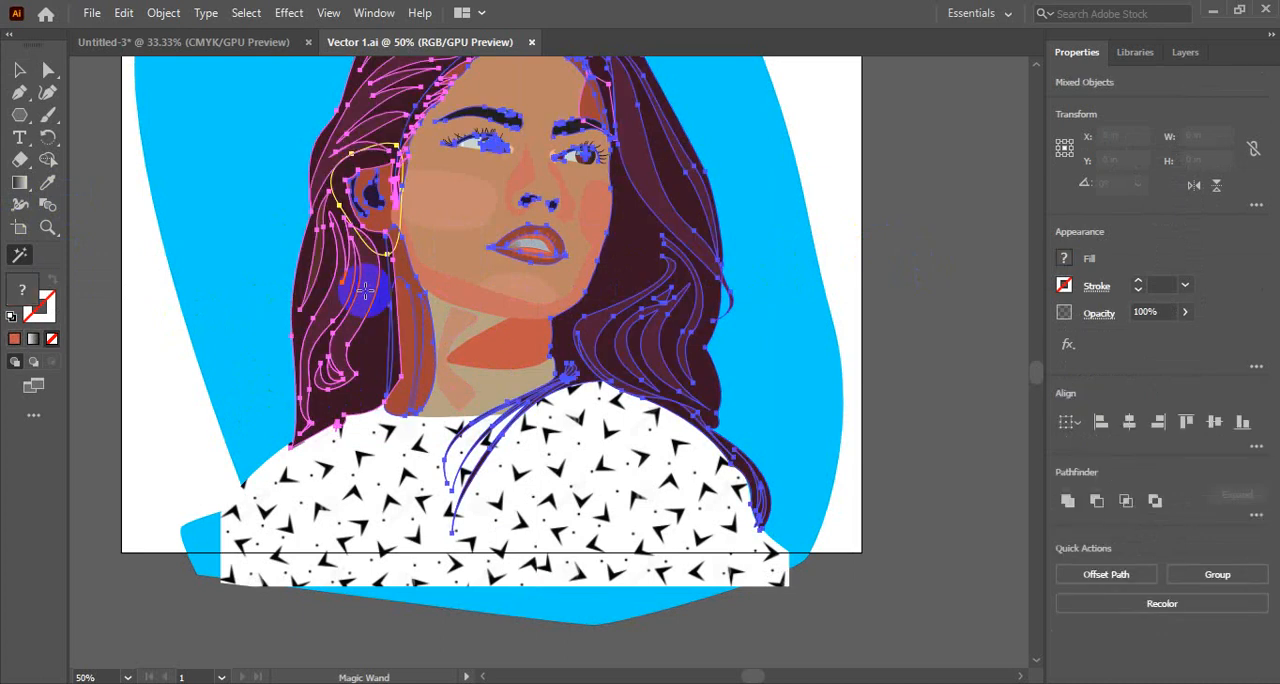
{"action": "scroll", "coordinate": [645, 428], "scroll_direction": "up", "scroll_amount": 3}
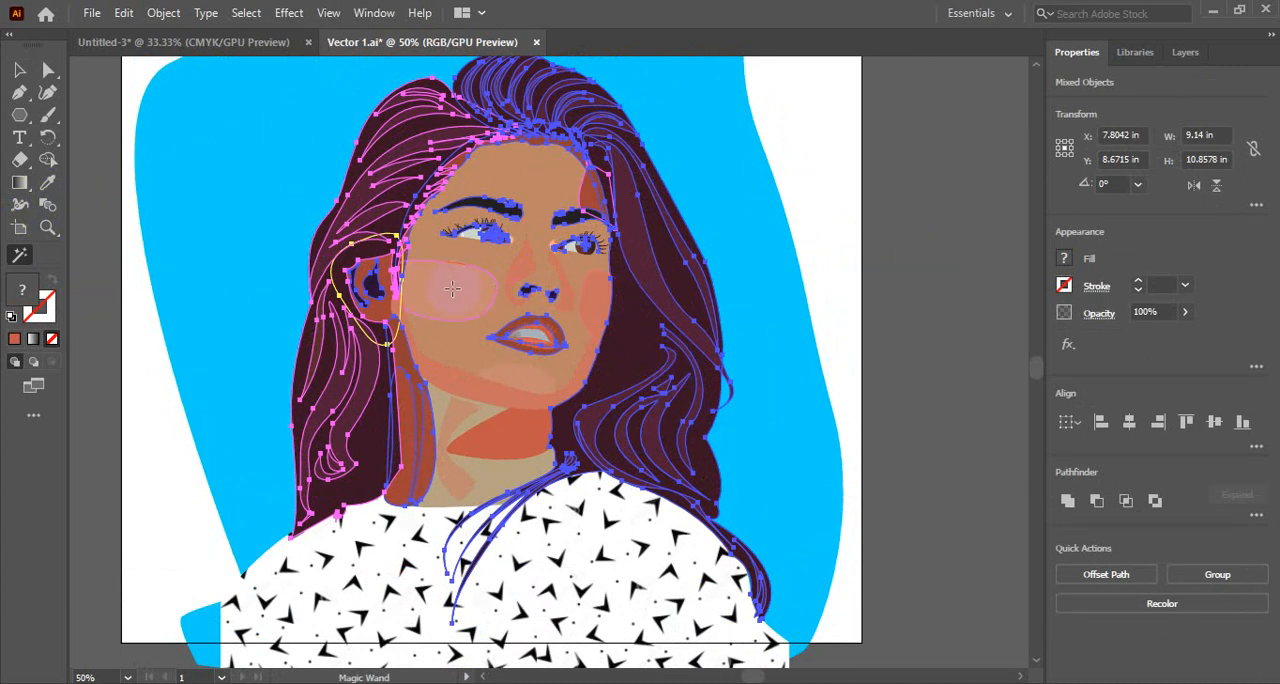
{"action": "left_click", "coordinate": [450, 288]}
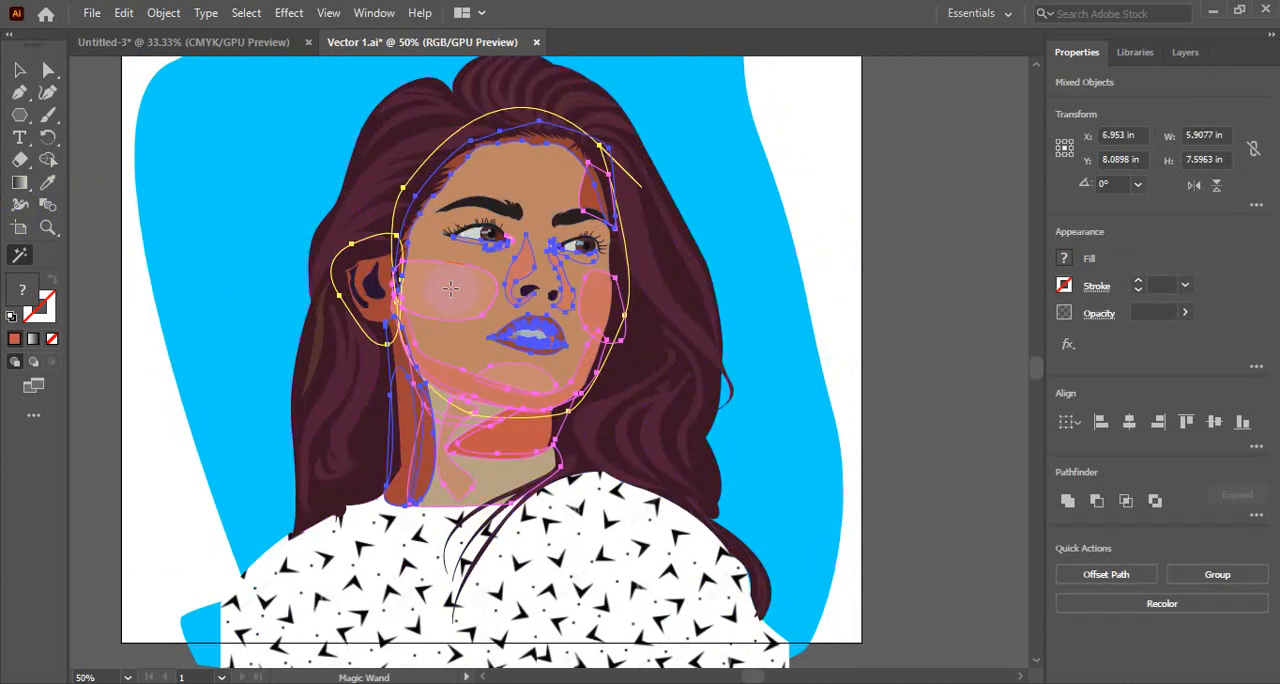
{"action": "left_click", "coordinate": [498, 477]}
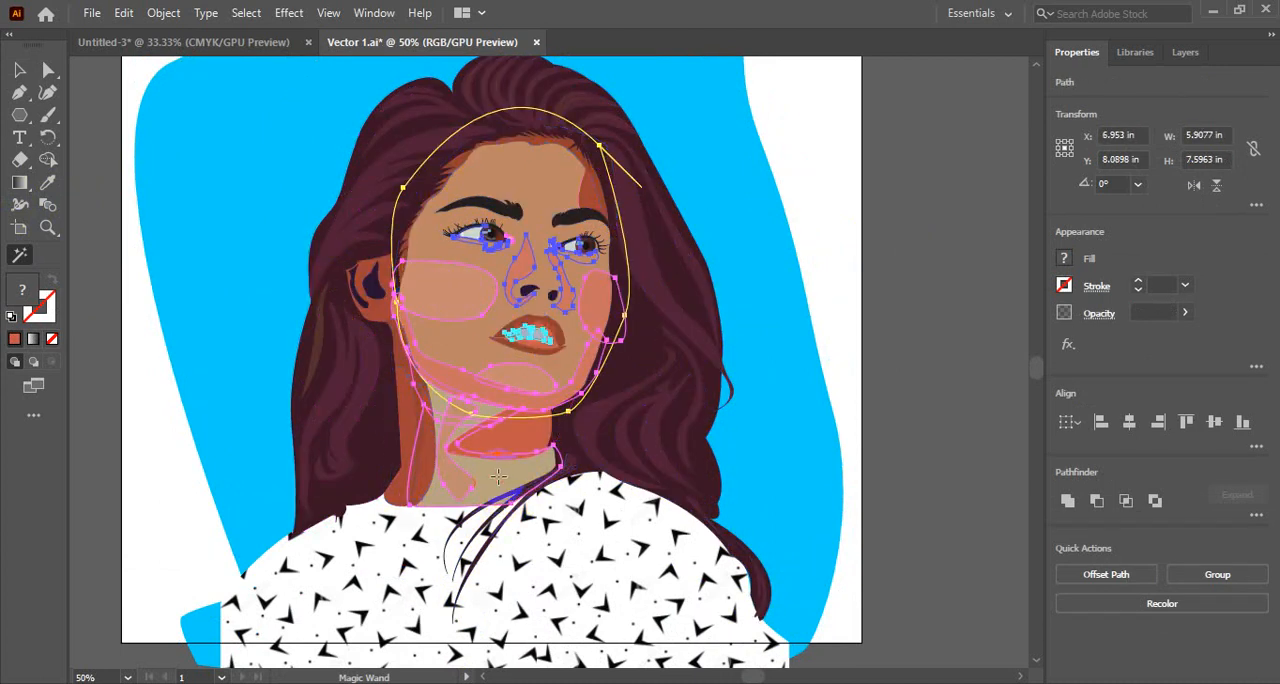
{"action": "left_click", "coordinate": [458, 521], "text": "shift"}
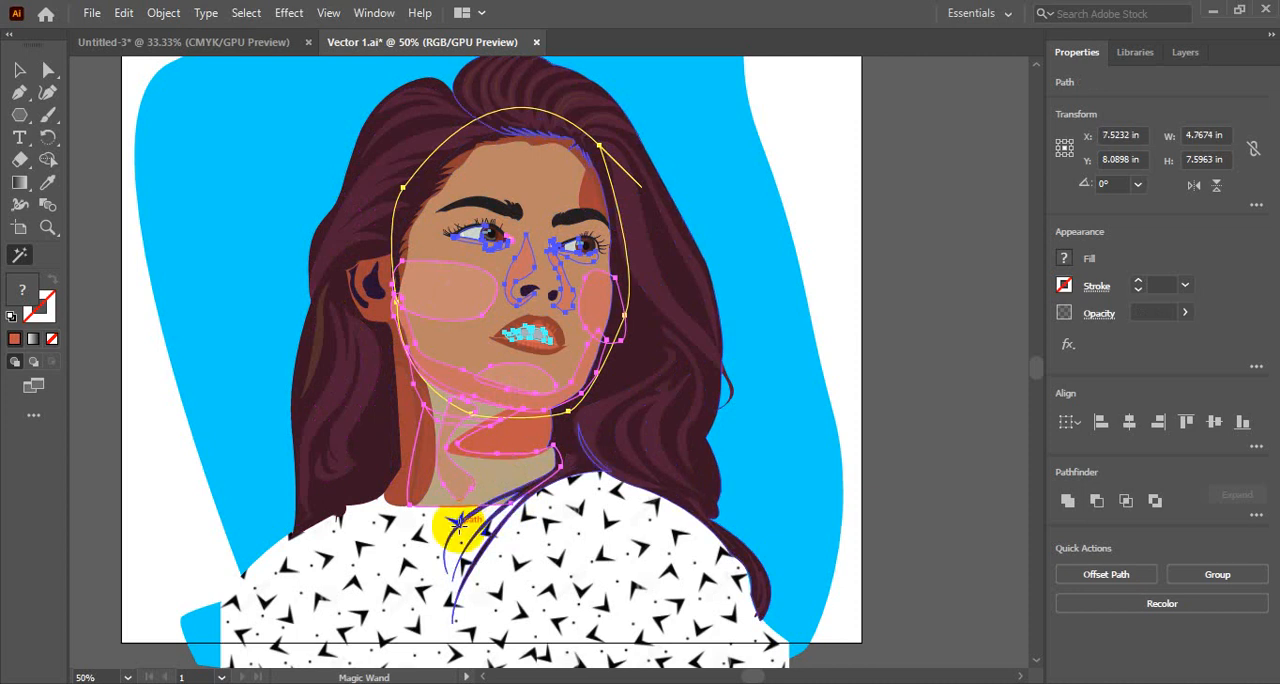
{"action": "left_click", "coordinate": [458, 521]}
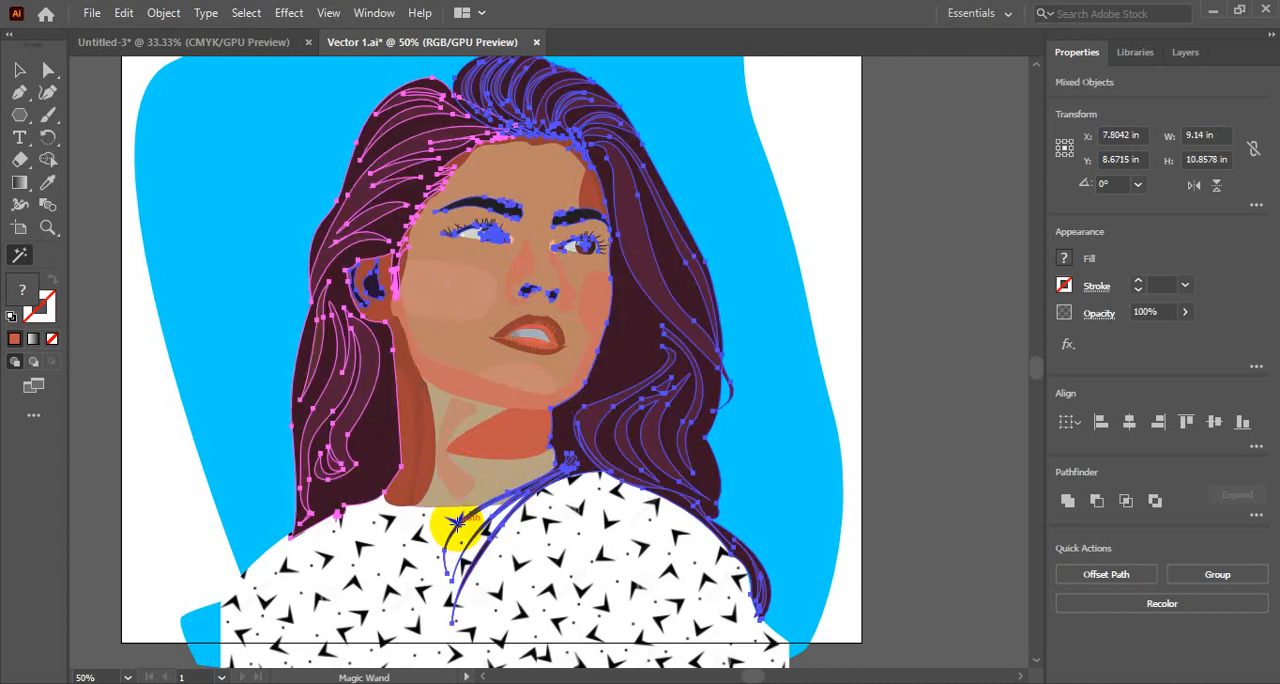
{"action": "left_click", "coordinate": [414, 536]}
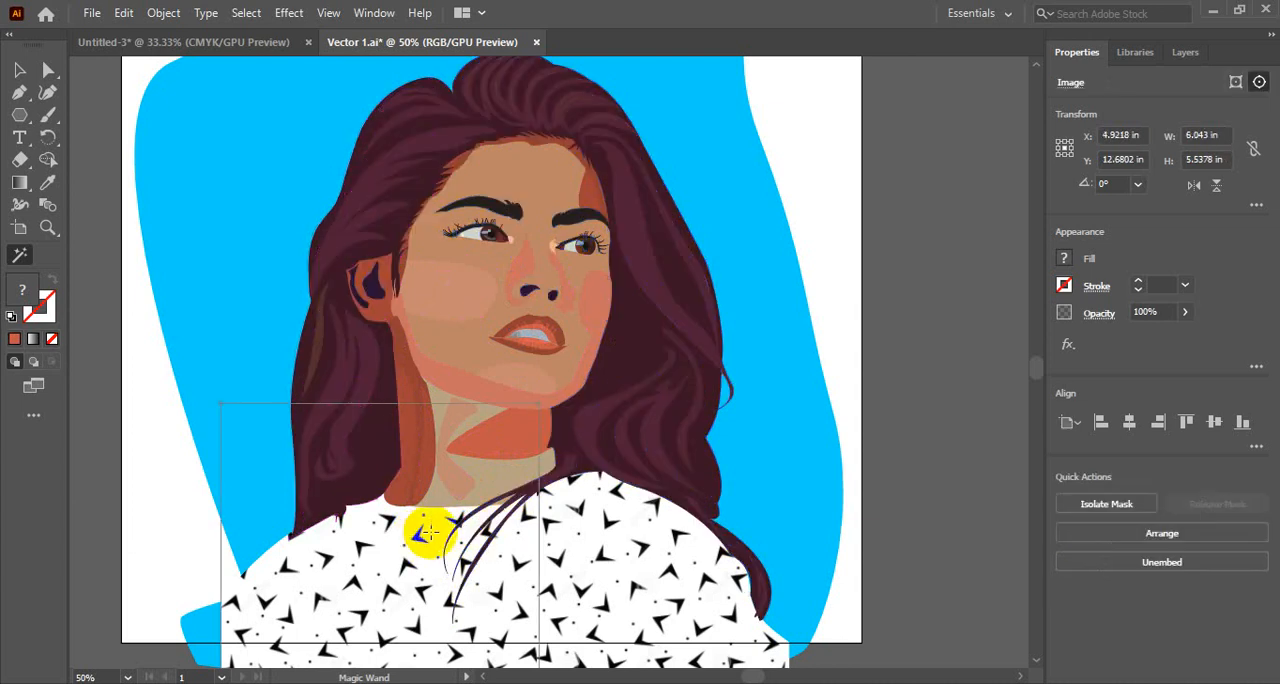
- Sample the eyebrow, hair on both sides, blue background and jaw with the Magic Wand to compare their matching selections
{"action": "left_click", "coordinate": [506, 207]}
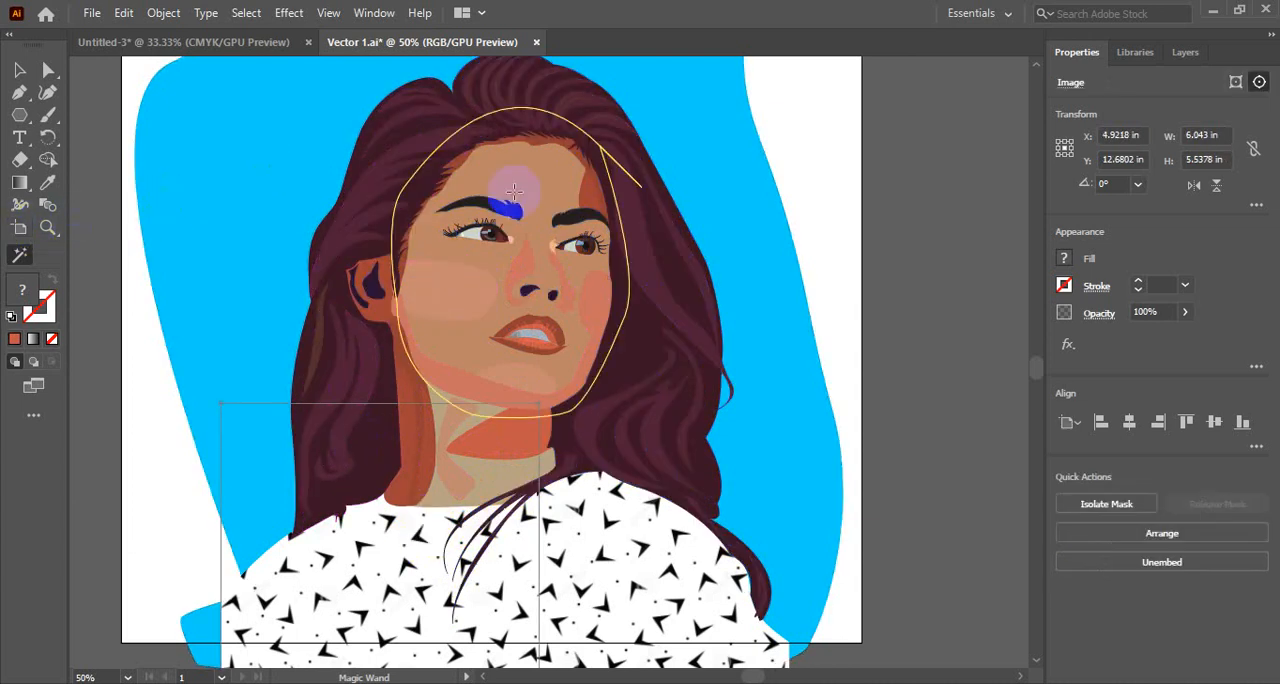
{"action": "left_click", "coordinate": [641, 228], "text": "shift"}
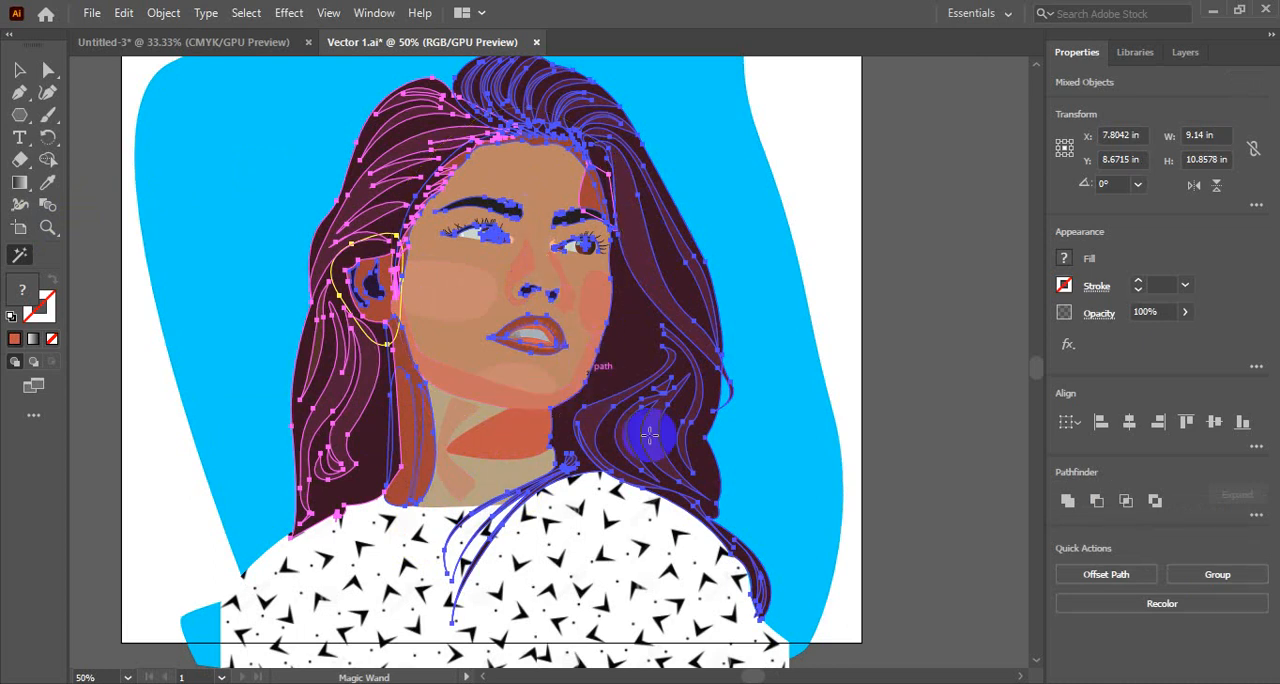
{"action": "scroll", "coordinate": [660, 449], "scroll_direction": "down", "scroll_amount": 5}
{"action": "scroll", "coordinate": [660, 449], "scroll_direction": "up", "scroll_amount": 7}
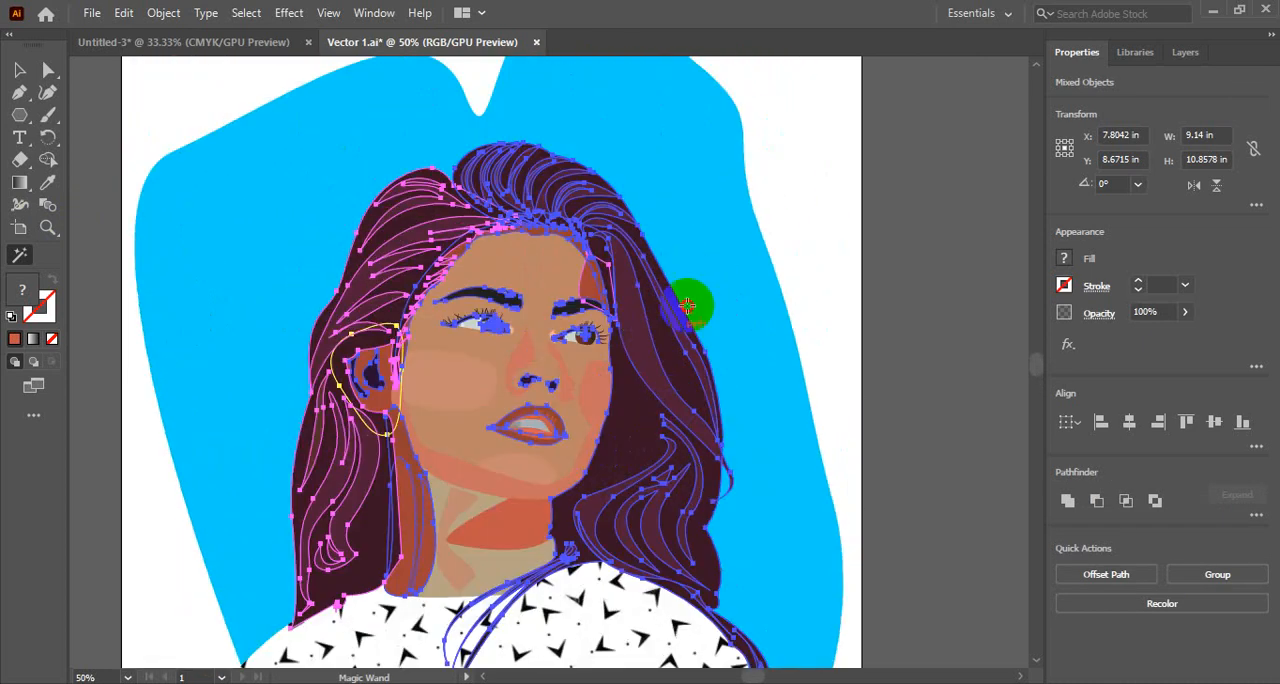
{"action": "left_click", "coordinate": [735, 250]}
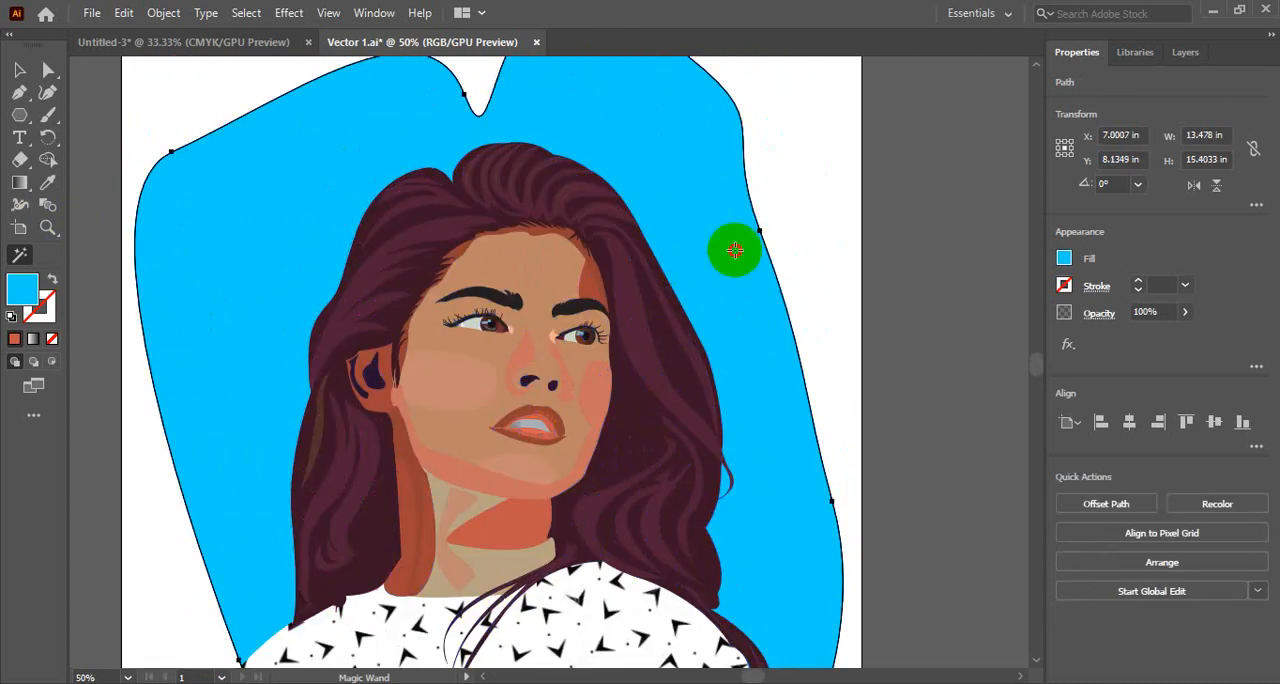
{"action": "left_click", "coordinate": [367, 280]}
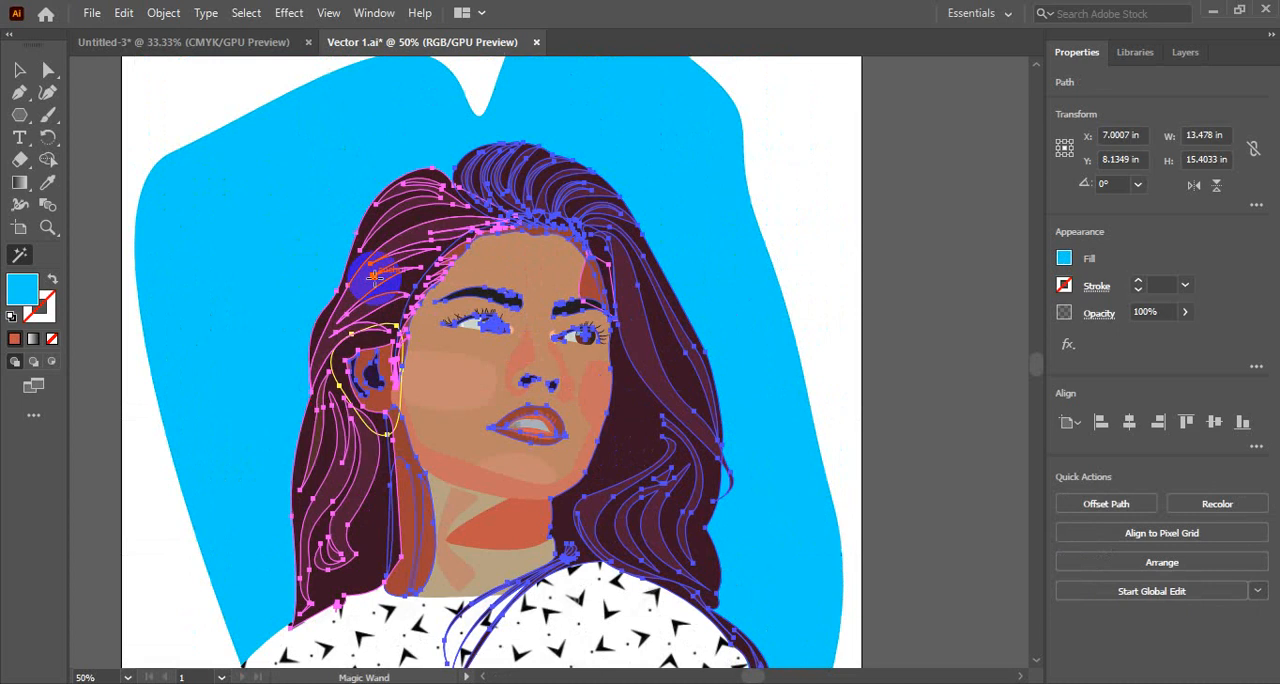
{"action": "left_click", "coordinate": [468, 472]}
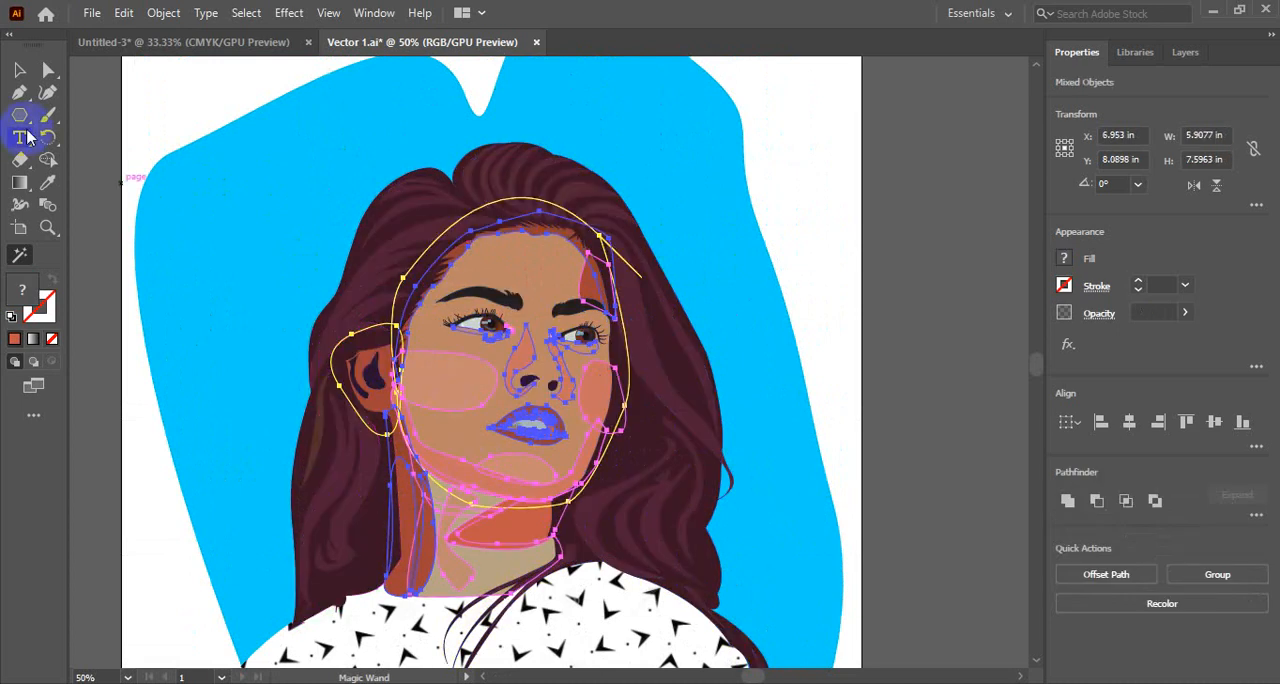
- Switch to the Selection tool, close Vector 1.ai without saving changes, and clear the selection in the Untitled-3 document
{"action": "left_click", "coordinate": [20, 71]}
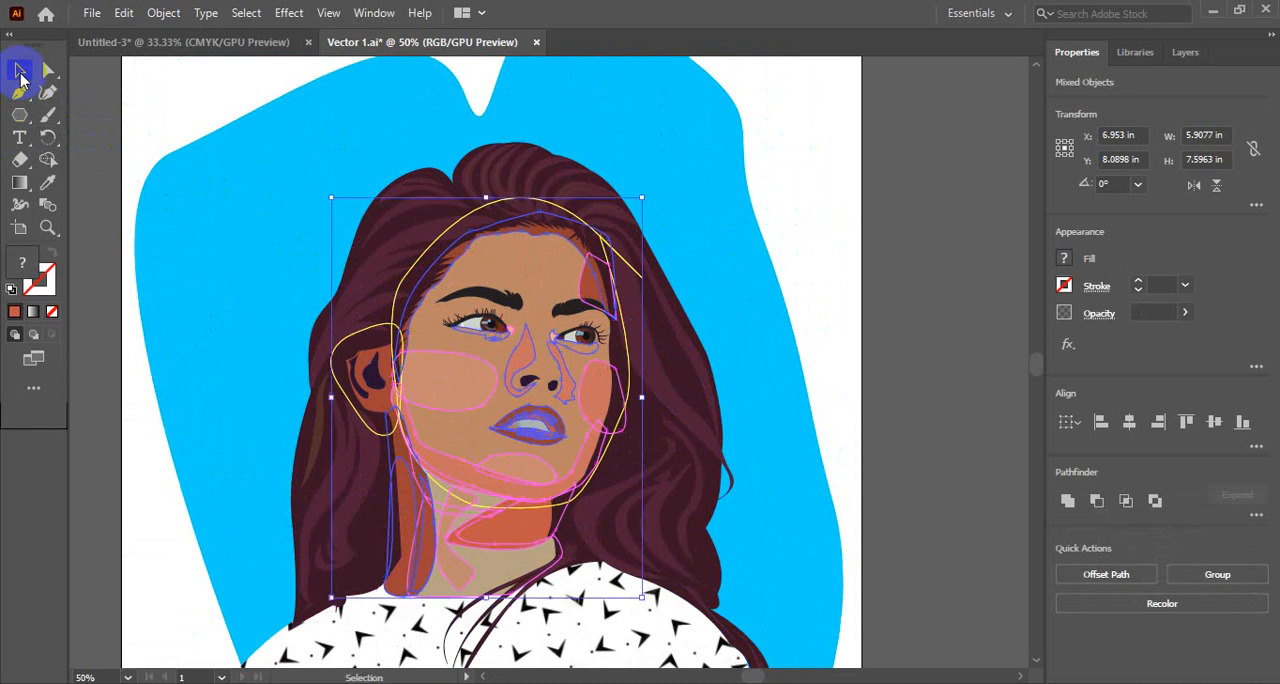
{"action": "left_click", "coordinate": [536, 42]}
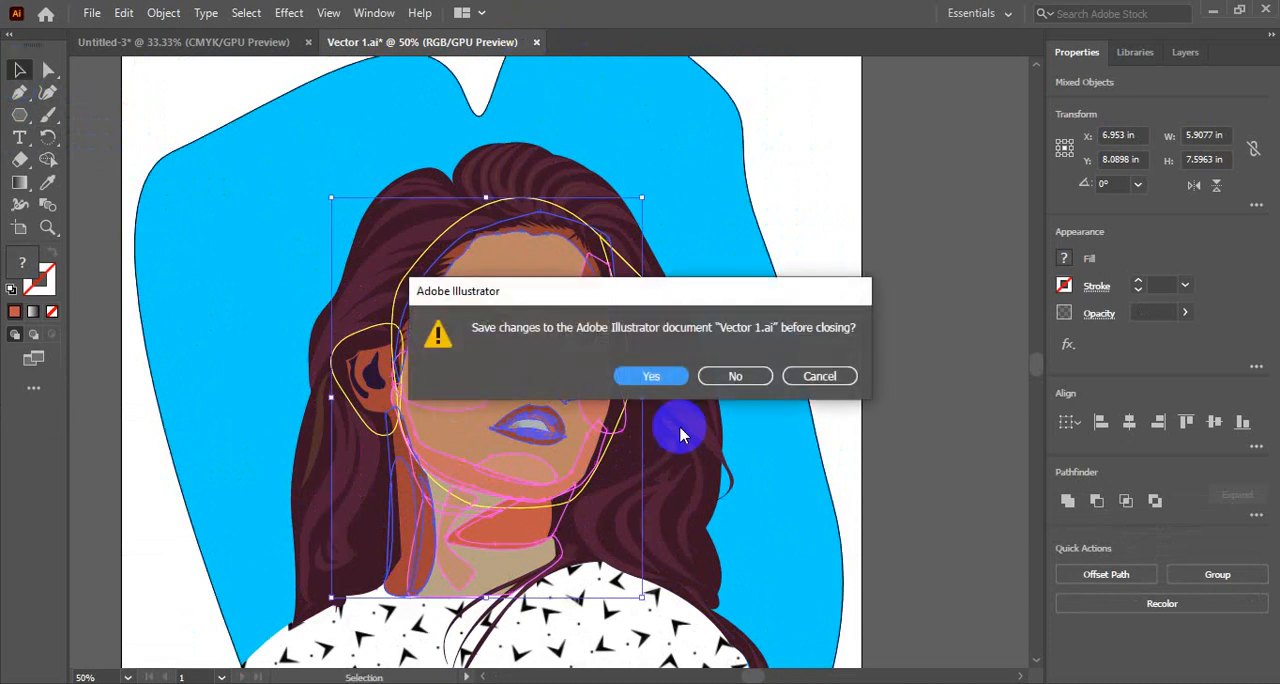
{"action": "left_click", "coordinate": [735, 376]}
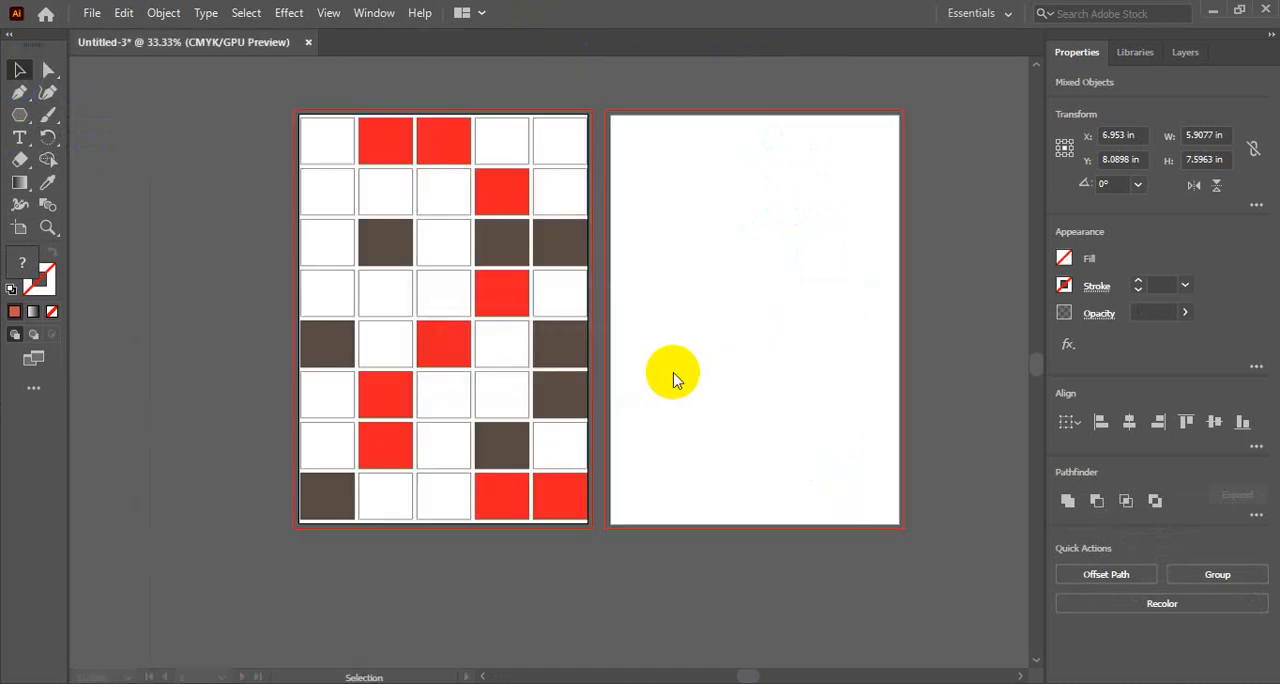
{"action": "left_click", "coordinate": [673, 378]}
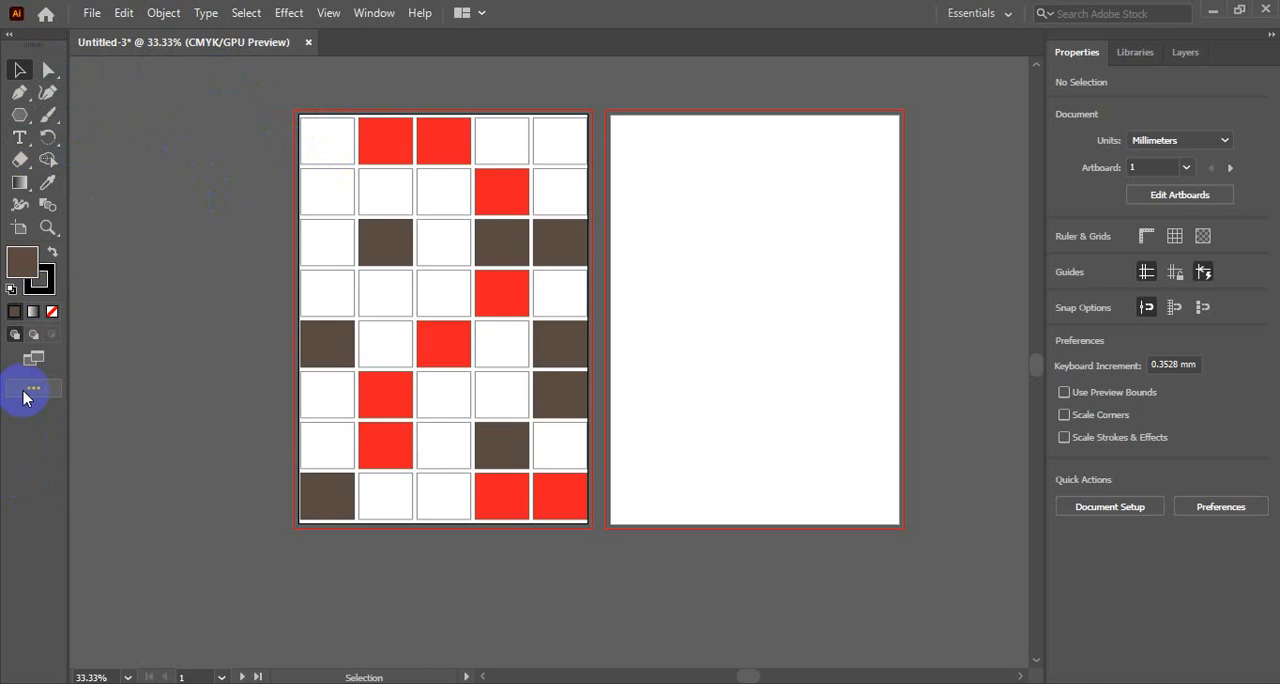
- Collapse the toolbar to a single column, activate the Pen, Curvature and Polygon tools in turn, and return to the Selection tool
{"action": "left_click", "coordinate": [9, 35]}
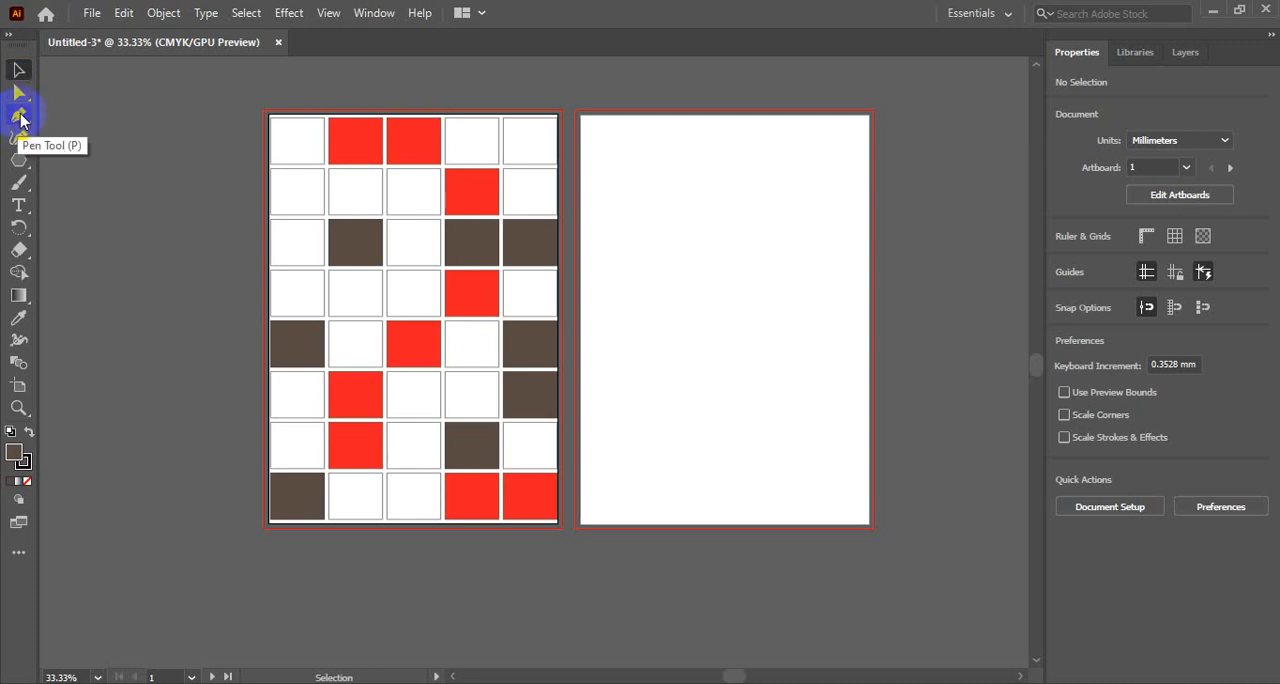
{"action": "left_click", "coordinate": [19, 116]}
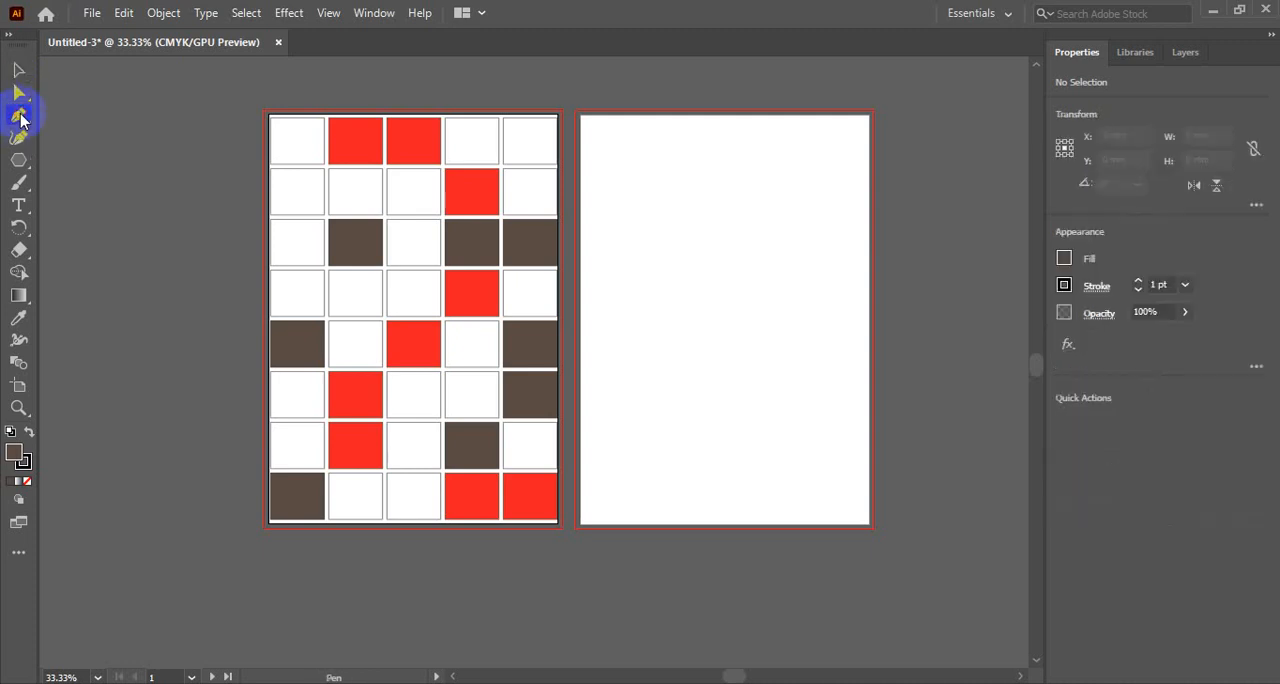
{"action": "left_click", "coordinate": [19, 137]}
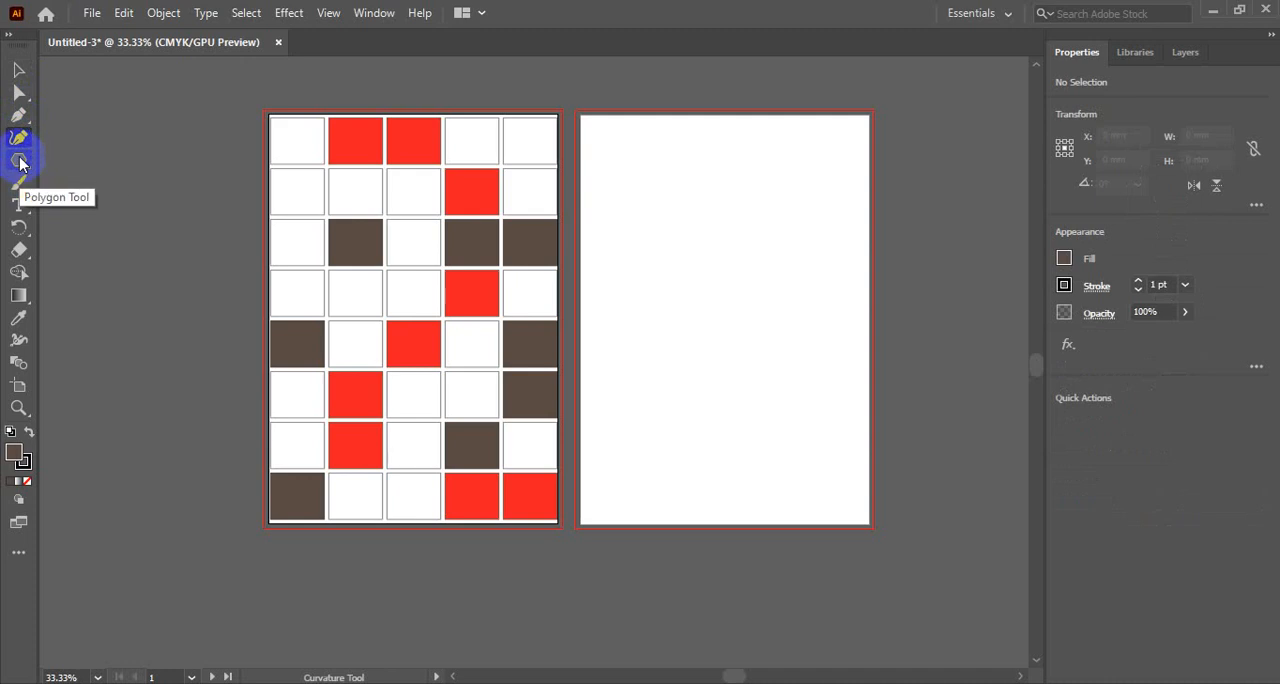
{"action": "left_click", "coordinate": [19, 161]}
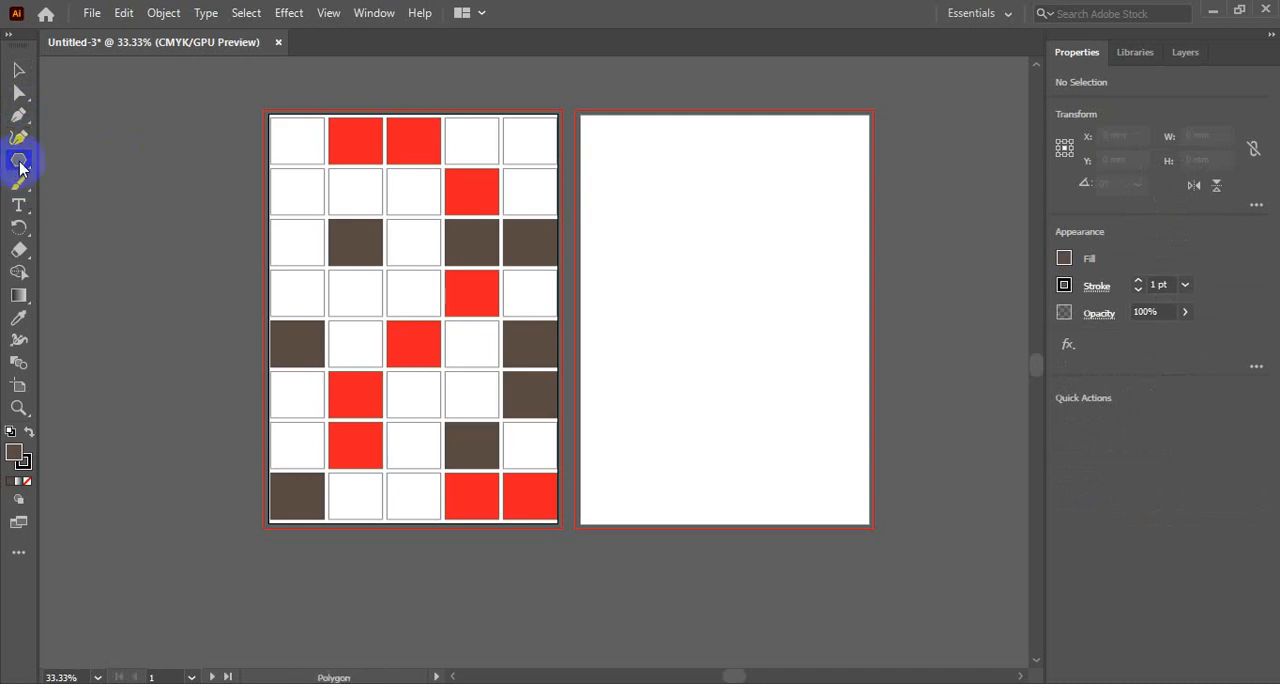
{"action": "left_click", "coordinate": [21, 70]}
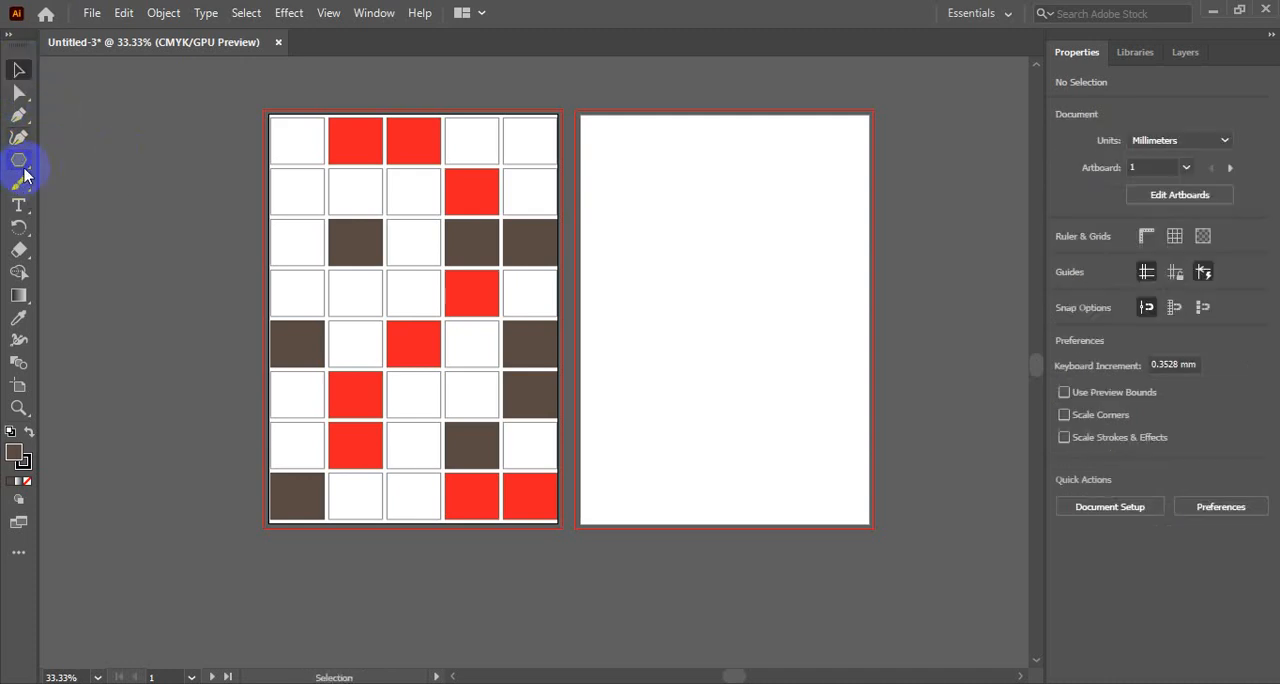
- Draw a five-pointed star about 67 by 66 mm with the Star tool on the empty second artboard and move it toward the middle
{"action": "left_click", "coordinate": [20, 163]}
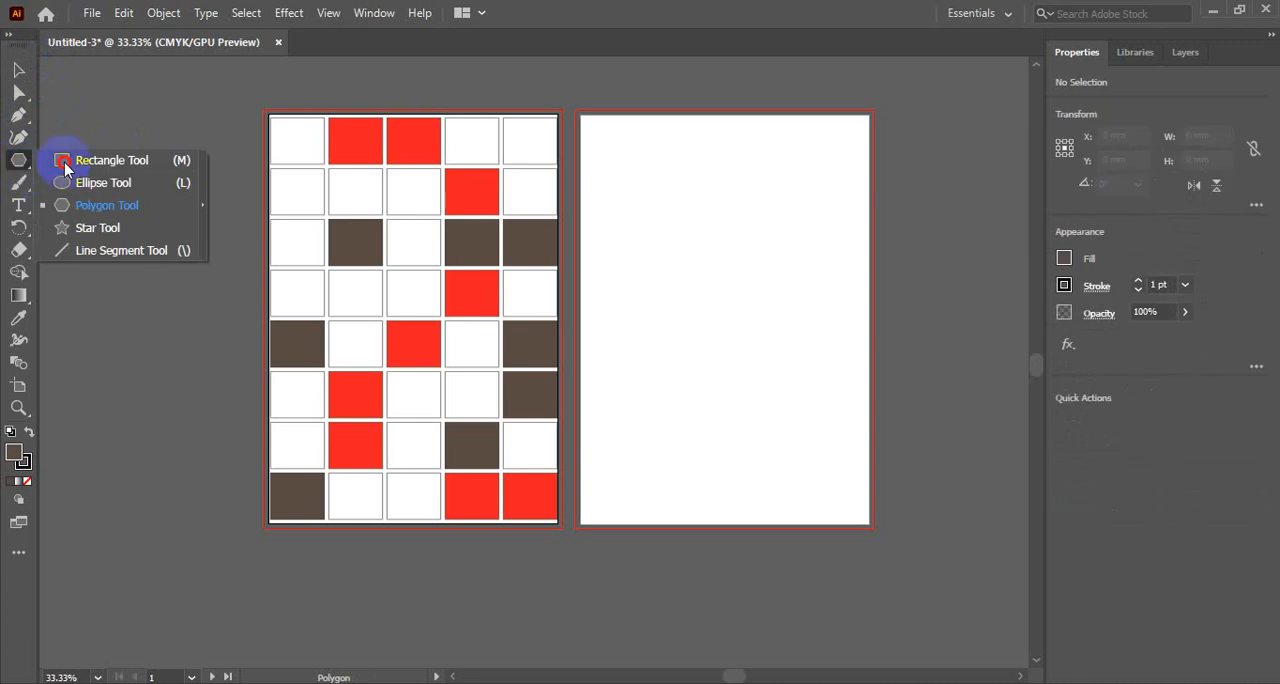
{"action": "left_click", "coordinate": [112, 230]}
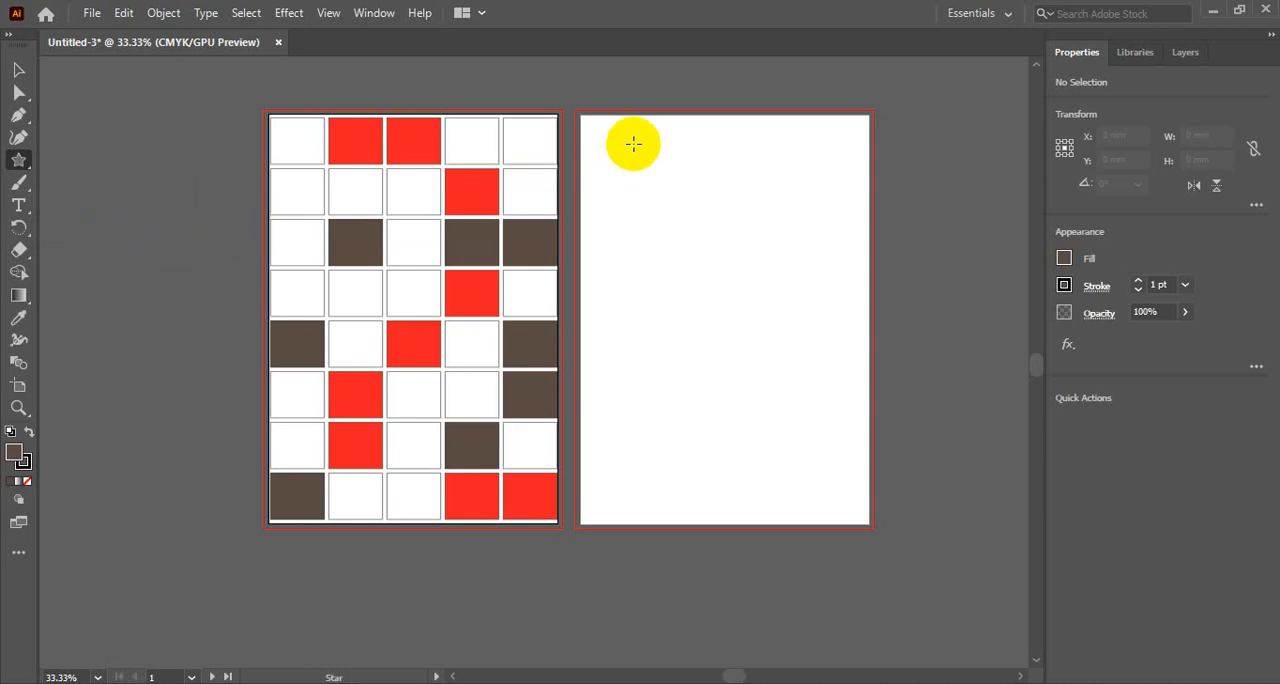
{"action": "left_click", "coordinate": [652, 198], "text": "ctrl"}
{"action": "left_click_drag", "start_coordinate": [550, 488], "coordinate": [566, 152]}
{"action": "left_click_drag", "start_coordinate": [416, 164], "coordinate": [480, 231]}
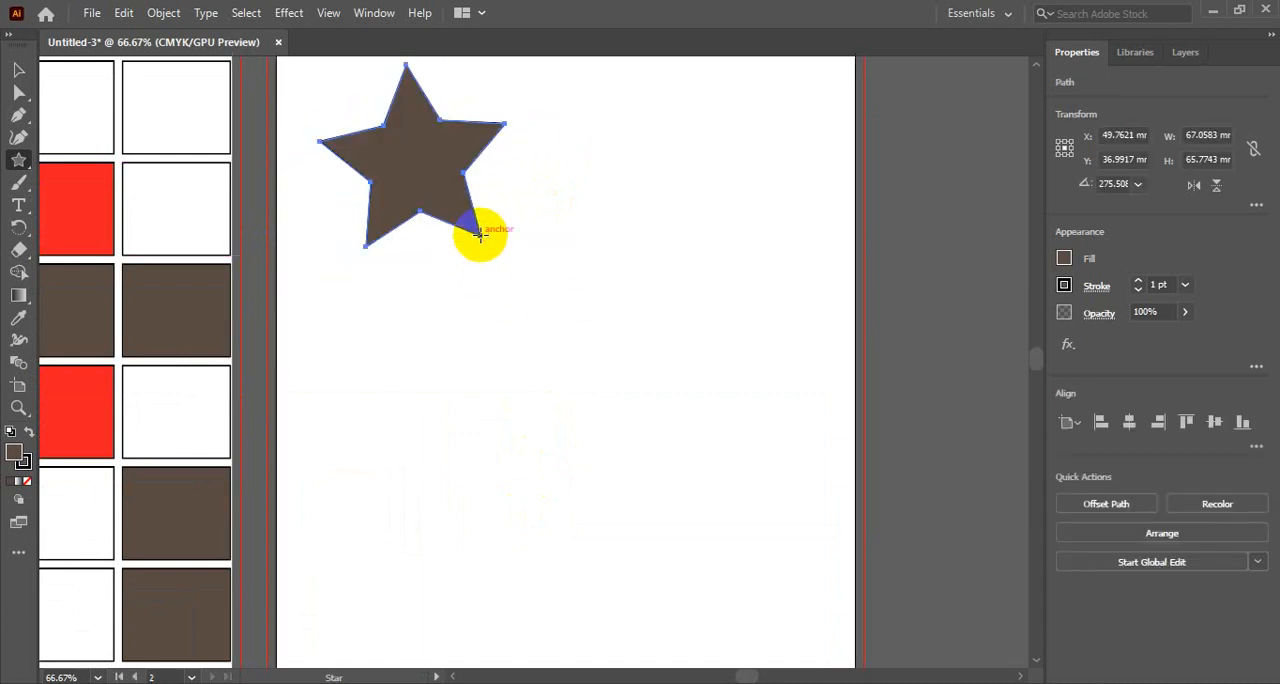
{"action": "left_click", "coordinate": [18, 69]}
{"action": "left_click_drag", "start_coordinate": [450, 153], "coordinate": [572, 257]}
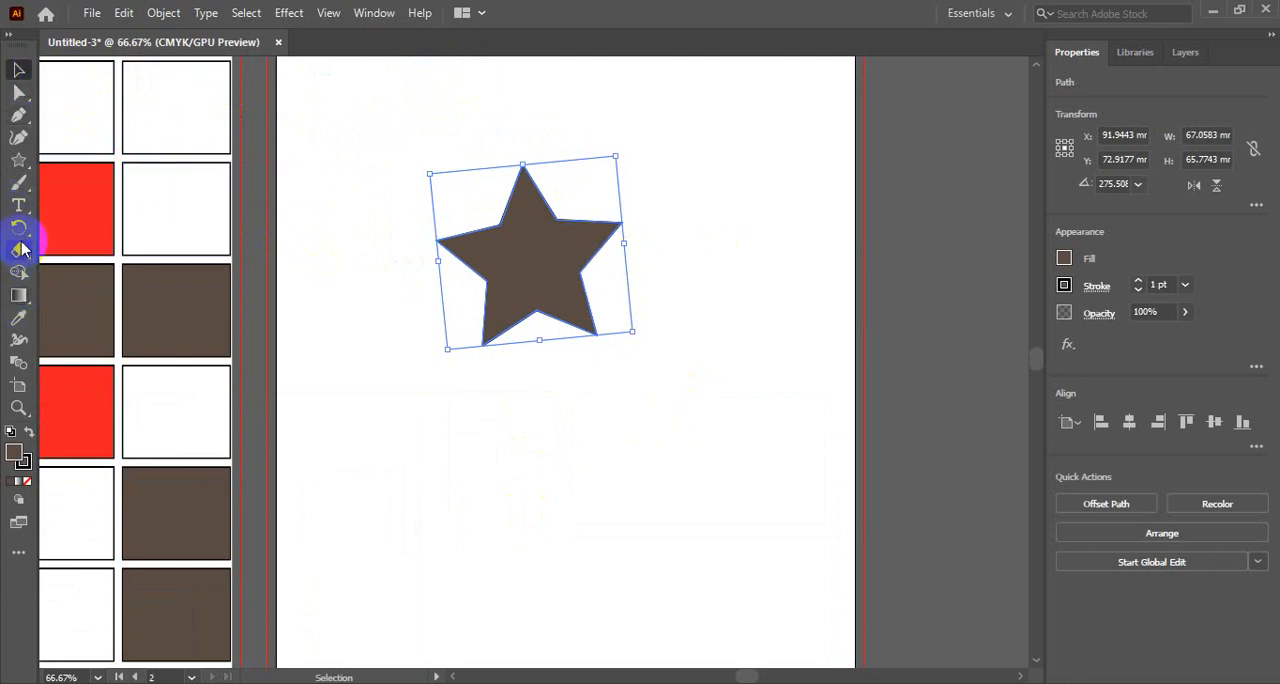
- Create a six-pointed star below the first one, with radii of 35.418 mm and 17.709 mm
{"action": "left_click", "coordinate": [18, 160]}
{"action": "left_click", "coordinate": [545, 500]}
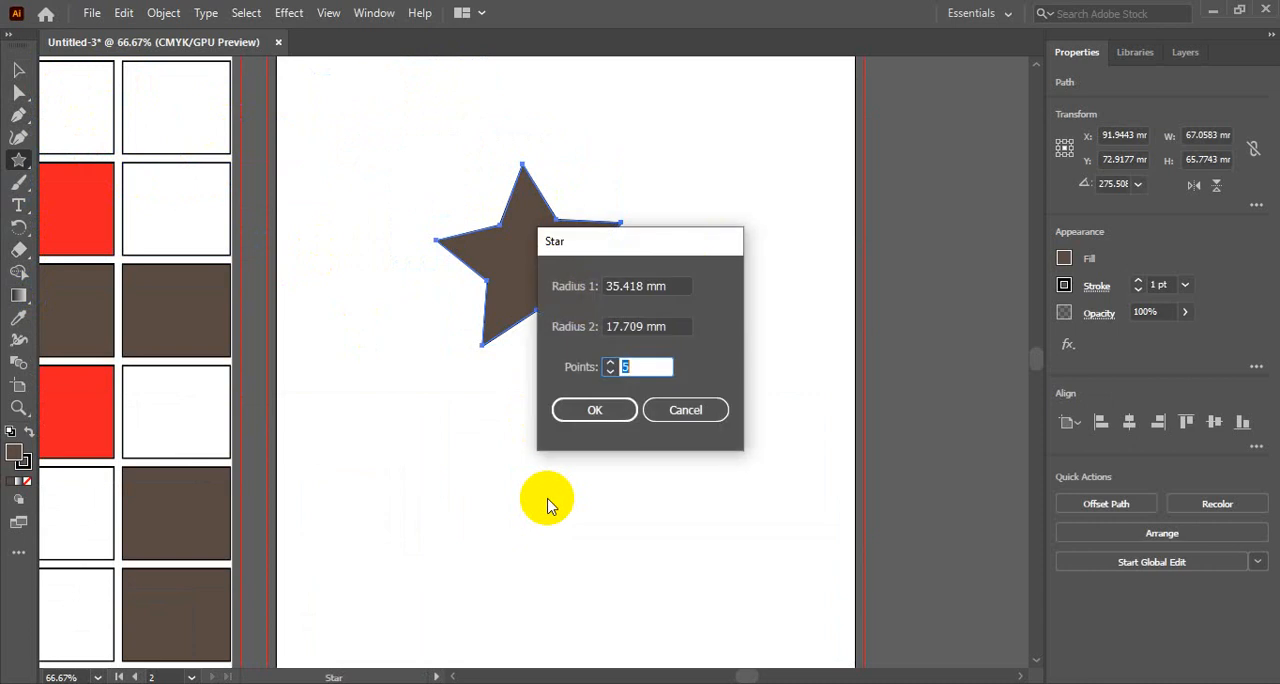
{"action": "left_click_drag", "start_coordinate": [590, 241], "coordinate": [748, 203]}
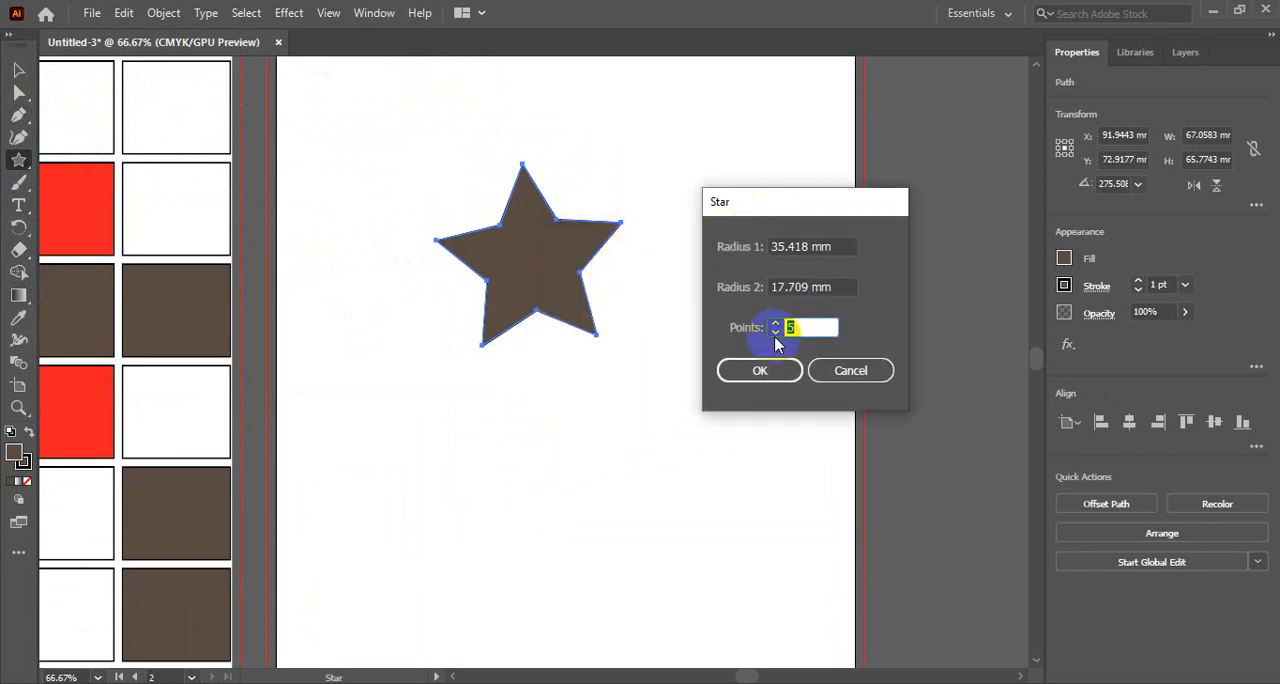
{"action": "left_click", "coordinate": [799, 325]}
{"action": "type", "text": "6"}
{"action": "left_click", "coordinate": [760, 370]}
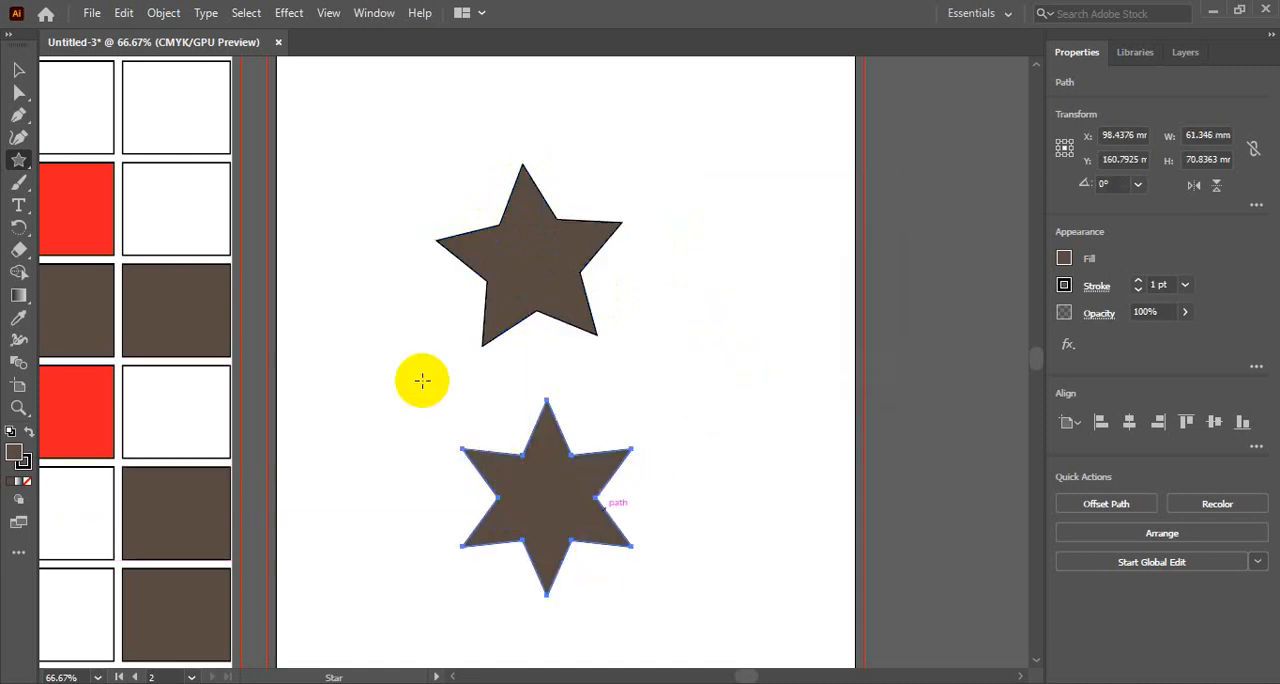
- Move the six-pointed star to the right of the five-pointed one, and select the stars in turn to compare them
{"action": "left_click", "coordinate": [18, 69]}
{"action": "left_click_drag", "start_coordinate": [558, 492], "coordinate": [711, 323]}
{"action": "left_click", "coordinate": [690, 505]}
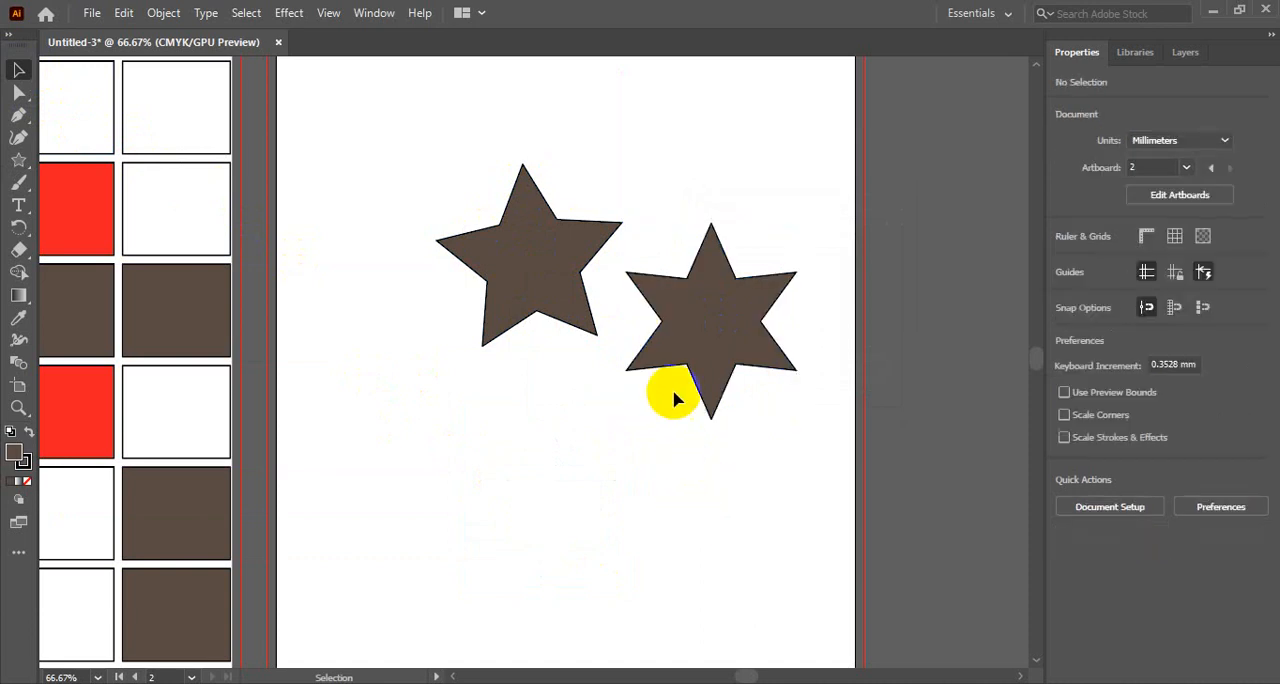
{"action": "left_click", "coordinate": [696, 359]}
{"action": "left_click", "coordinate": [559, 303]}
{"action": "left_click", "coordinate": [690, 339]}
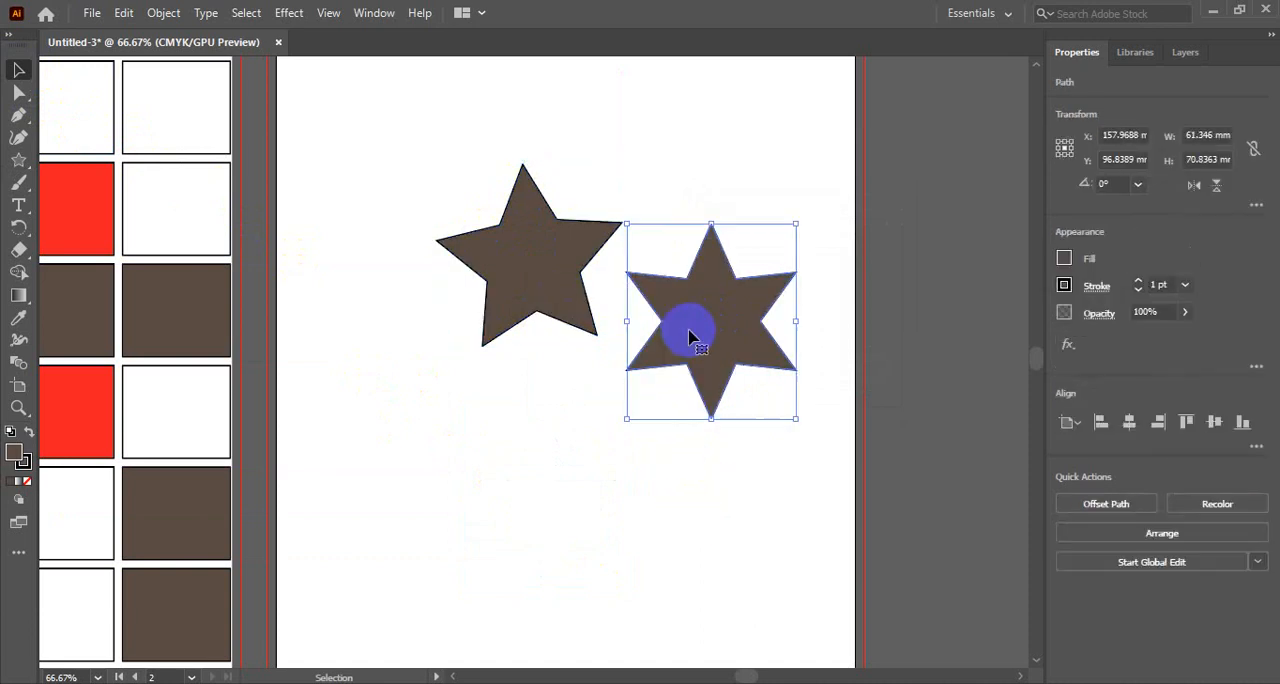
- Reactivate the Star tool and display the group of shape tools it belongs to
{"action": "left_click", "coordinate": [18, 160]}
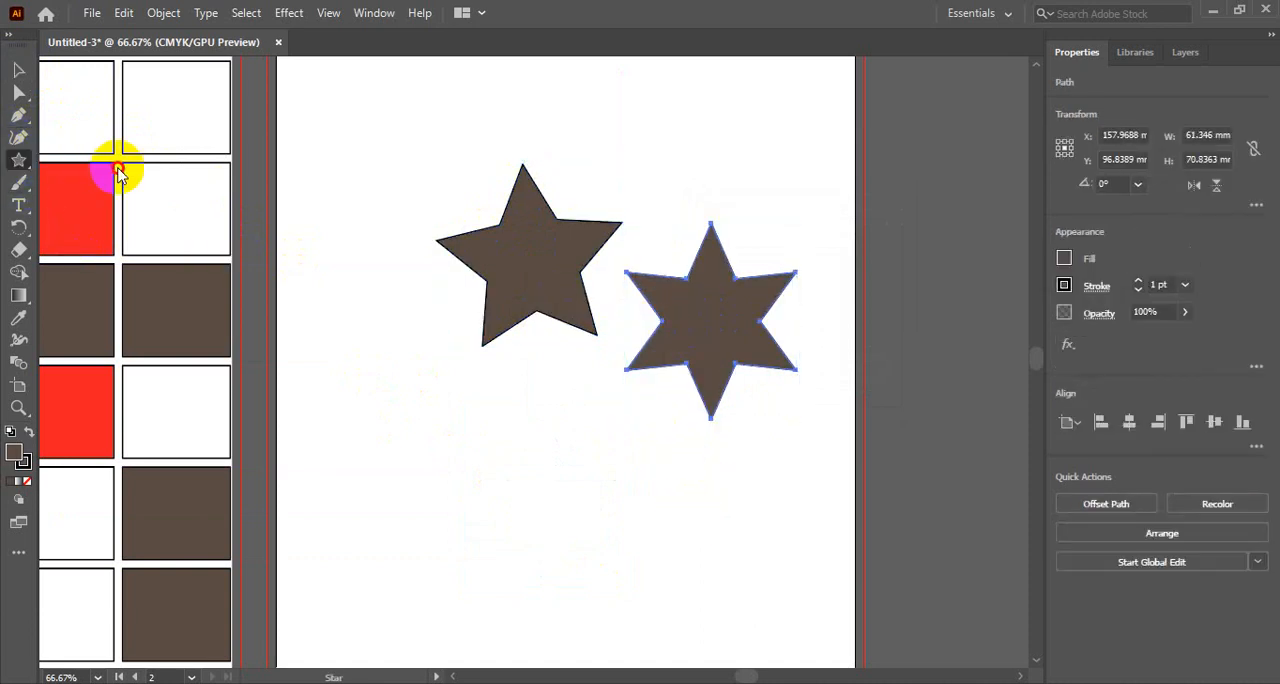
{"action": "left_click", "coordinate": [27, 164]}
{"action": "right_click", "coordinate": [20, 163]}
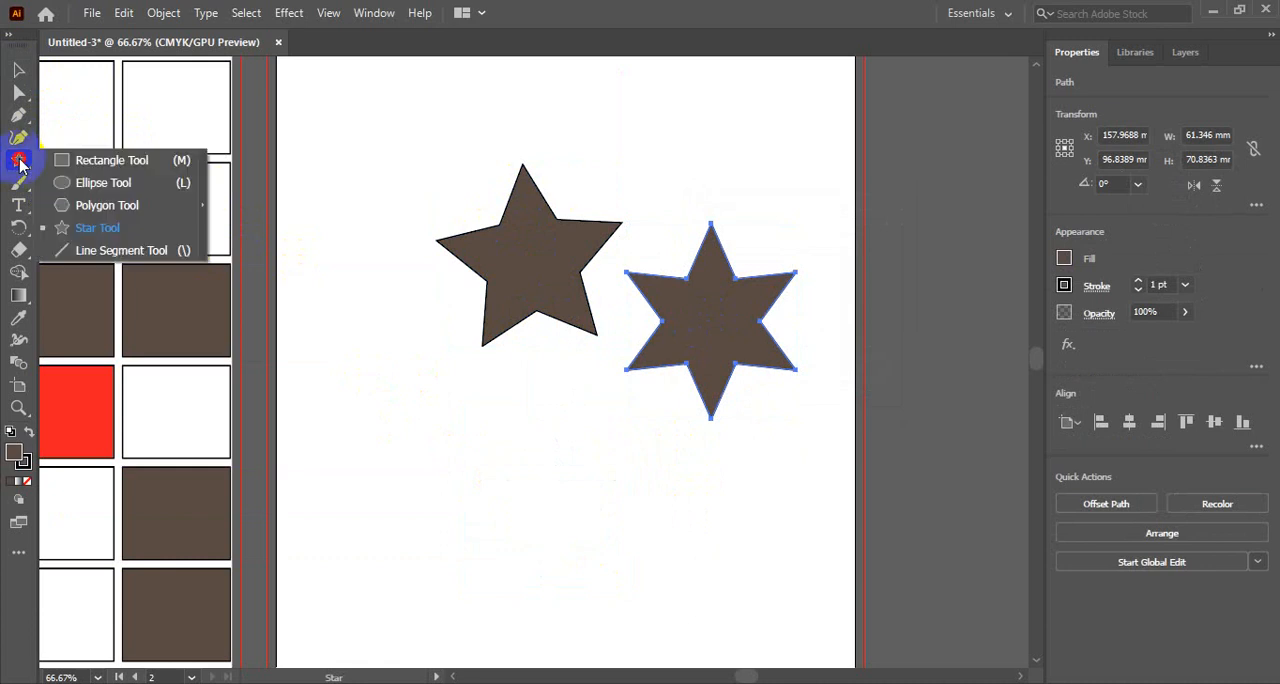
{"action": "left_click", "coordinate": [20, 163]}
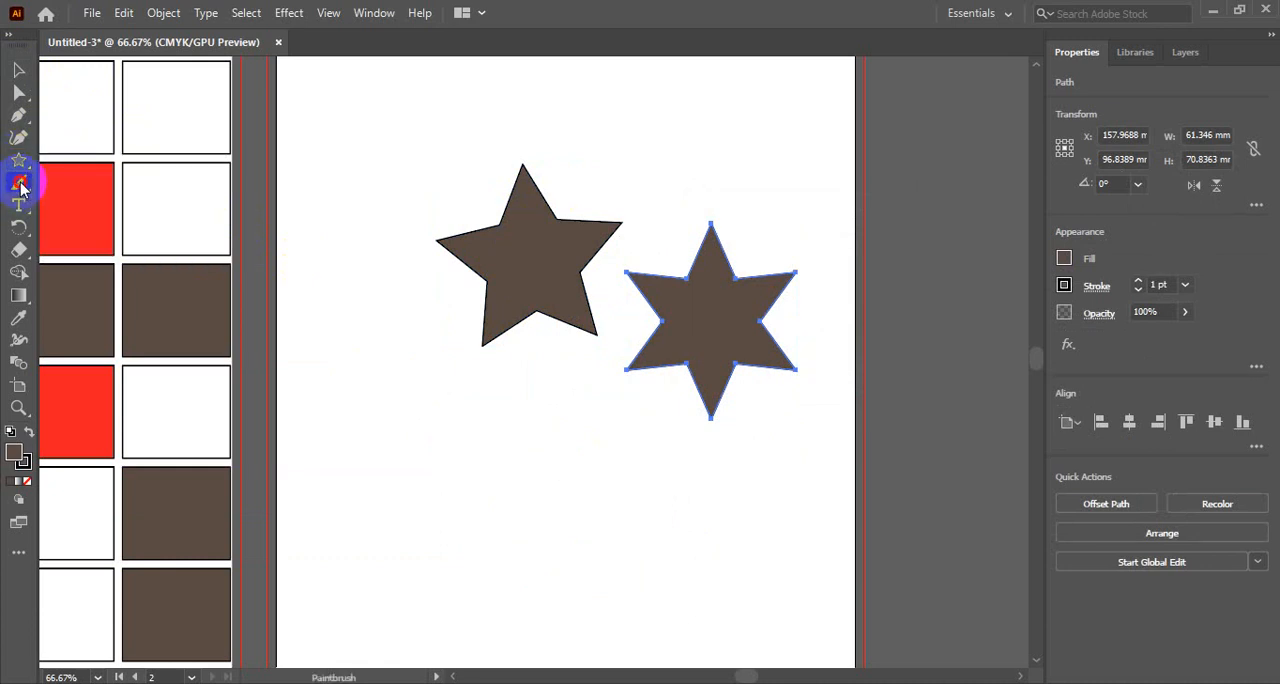
- Paint a gently curved stroke about 58 mm wide above the two stars with the Paintbrush tool
{"action": "right_click", "coordinate": [20, 184]}
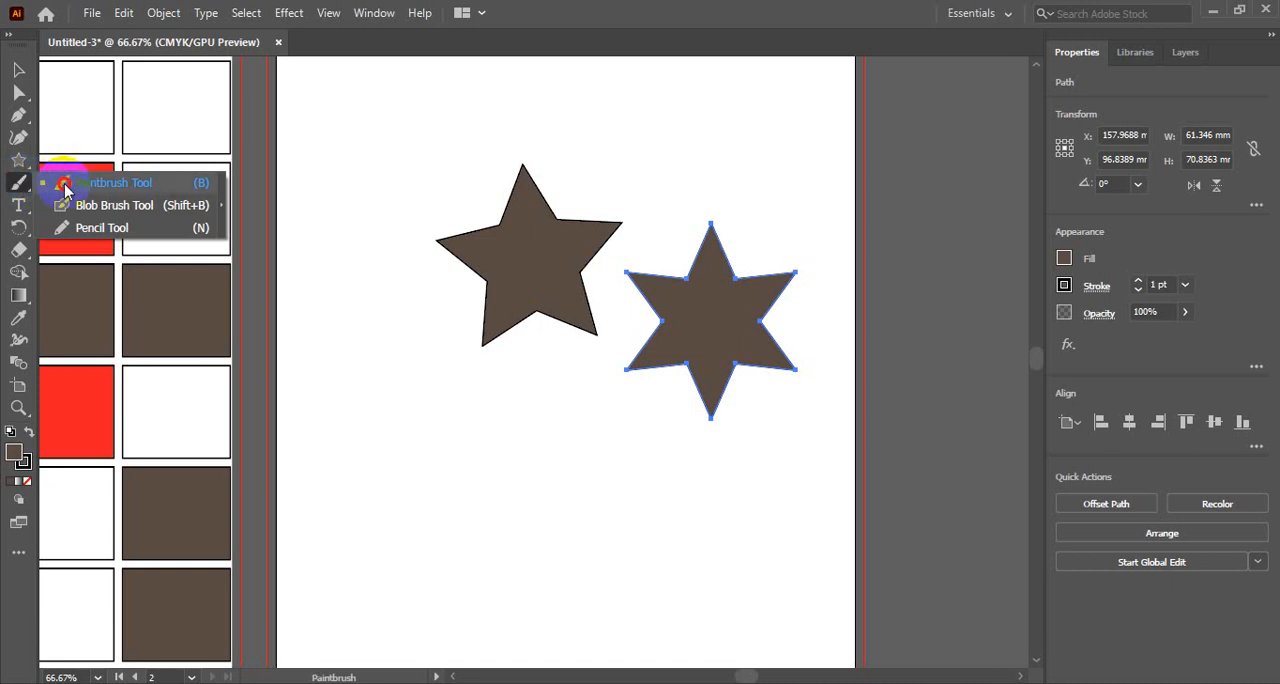
{"action": "left_click", "coordinate": [107, 185]}
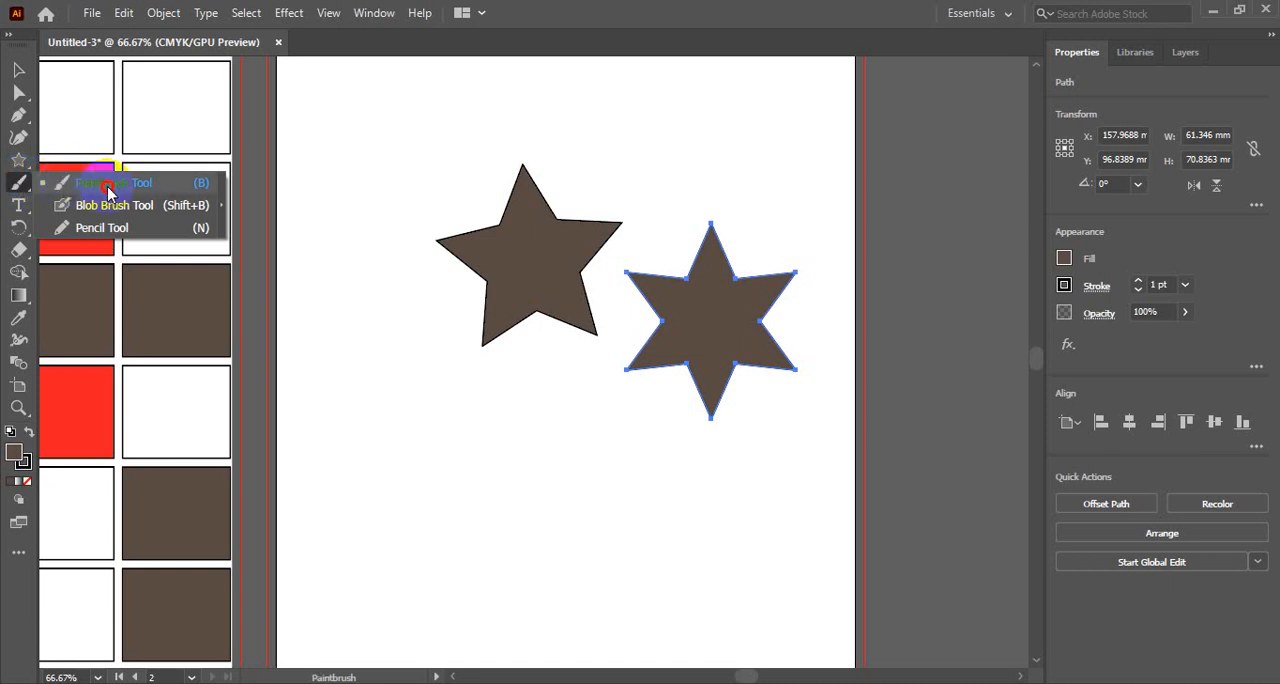
{"action": "left_click", "coordinate": [107, 186]}
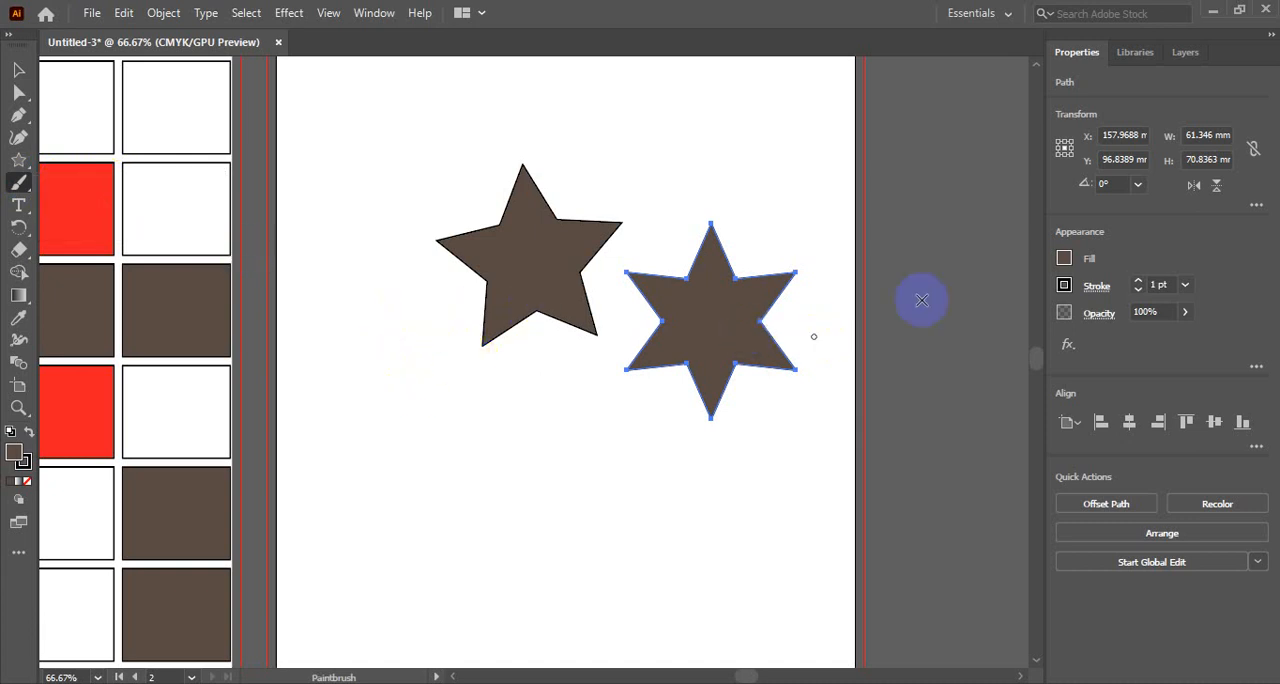
{"action": "left_click_drag", "start_coordinate": [538, 73], "coordinate": [705, 106]}
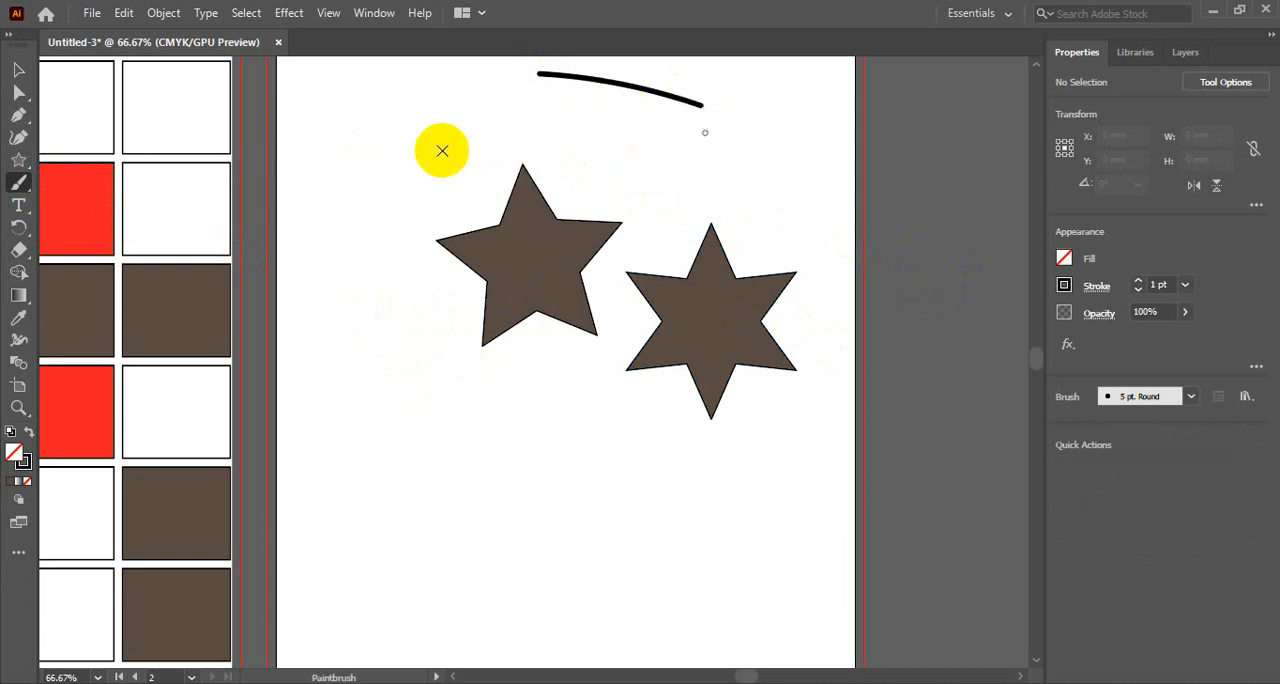
- Select the painted curve above the stars and delete it
{"action": "scroll", "coordinate": [475, 287], "scroll_direction": "up", "scroll_amount": 3}
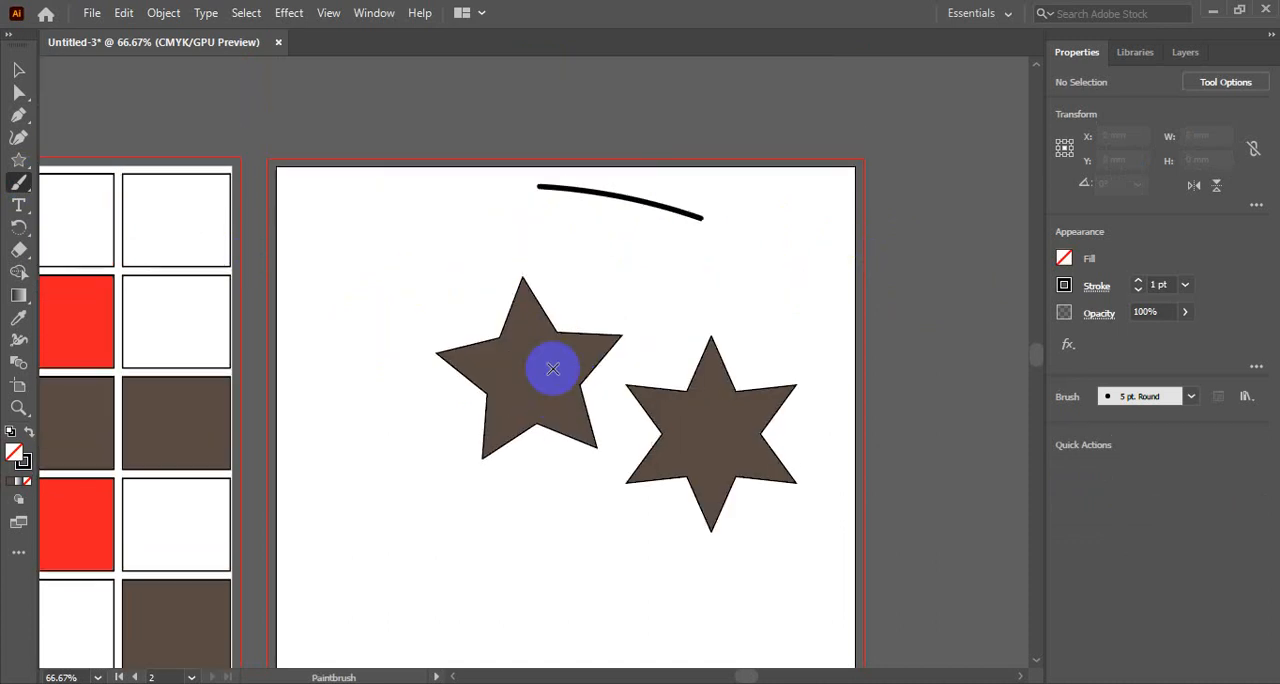
{"action": "left_click", "coordinate": [18, 78]}
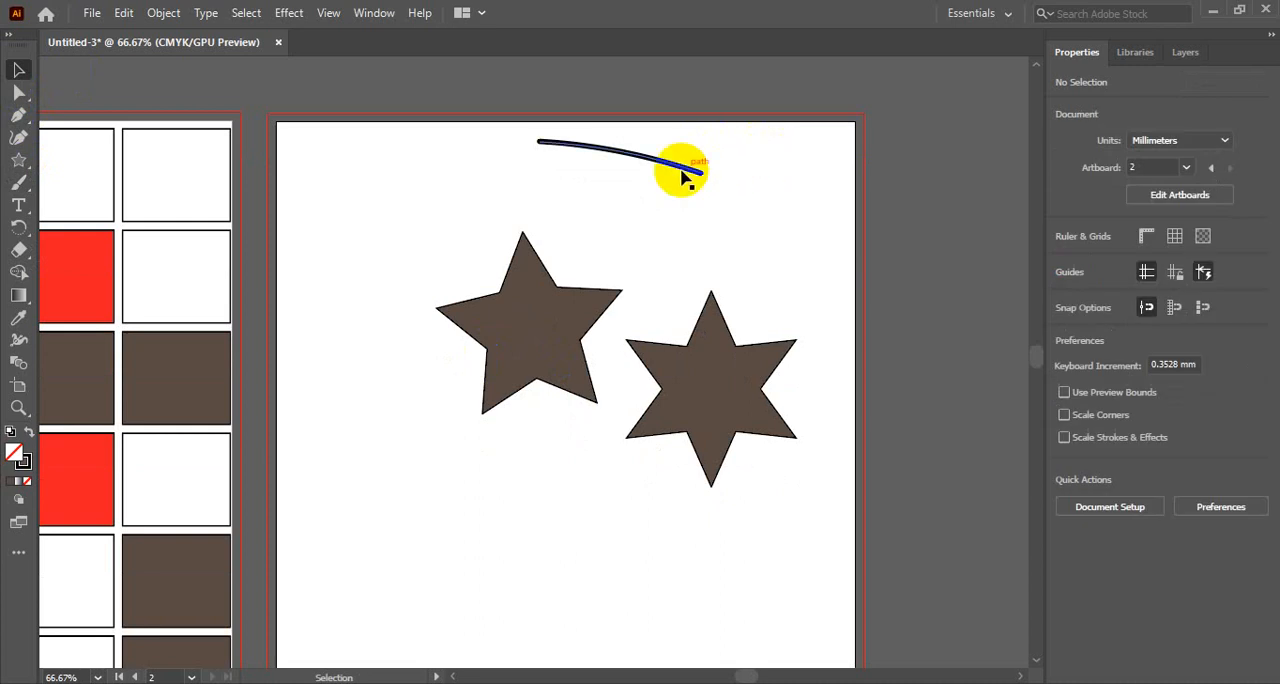
{"action": "left_click", "coordinate": [683, 170]}
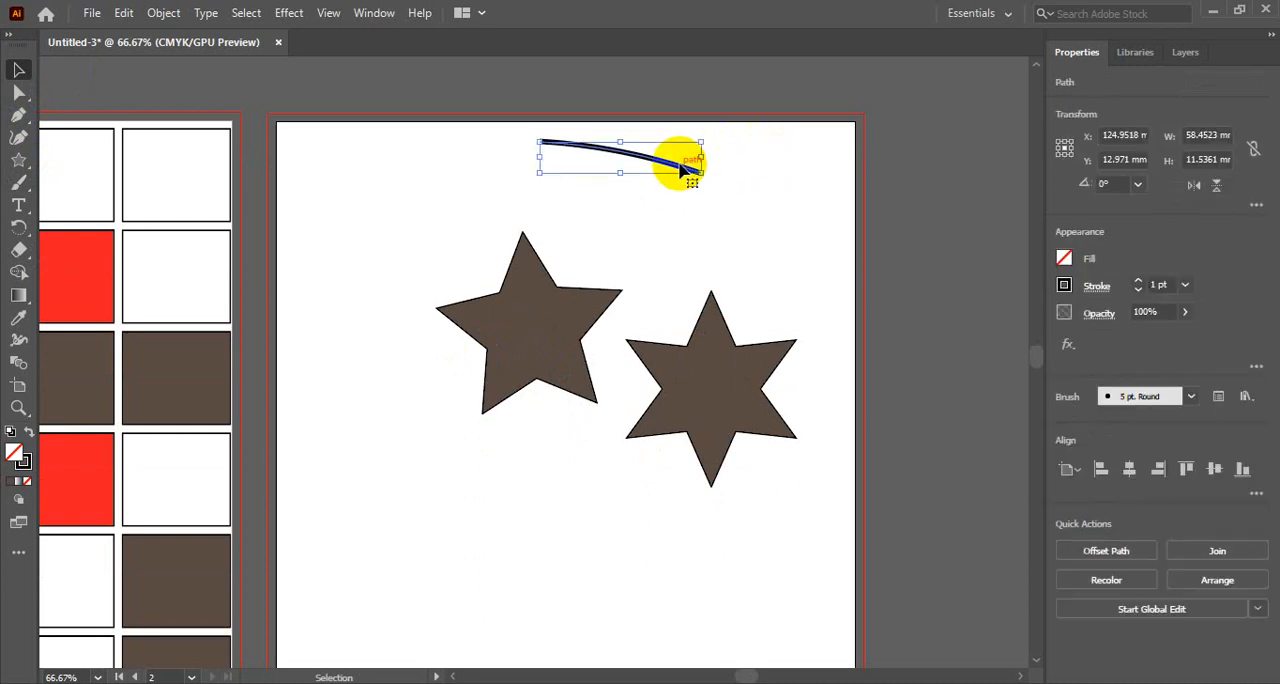
{"action": "key", "text": "Delete"}
- Paint a closed rounded outline about 53 by 69 mm in the empty area below the stars and shift it slightly down and left
{"action": "left_click", "coordinate": [18, 185]}
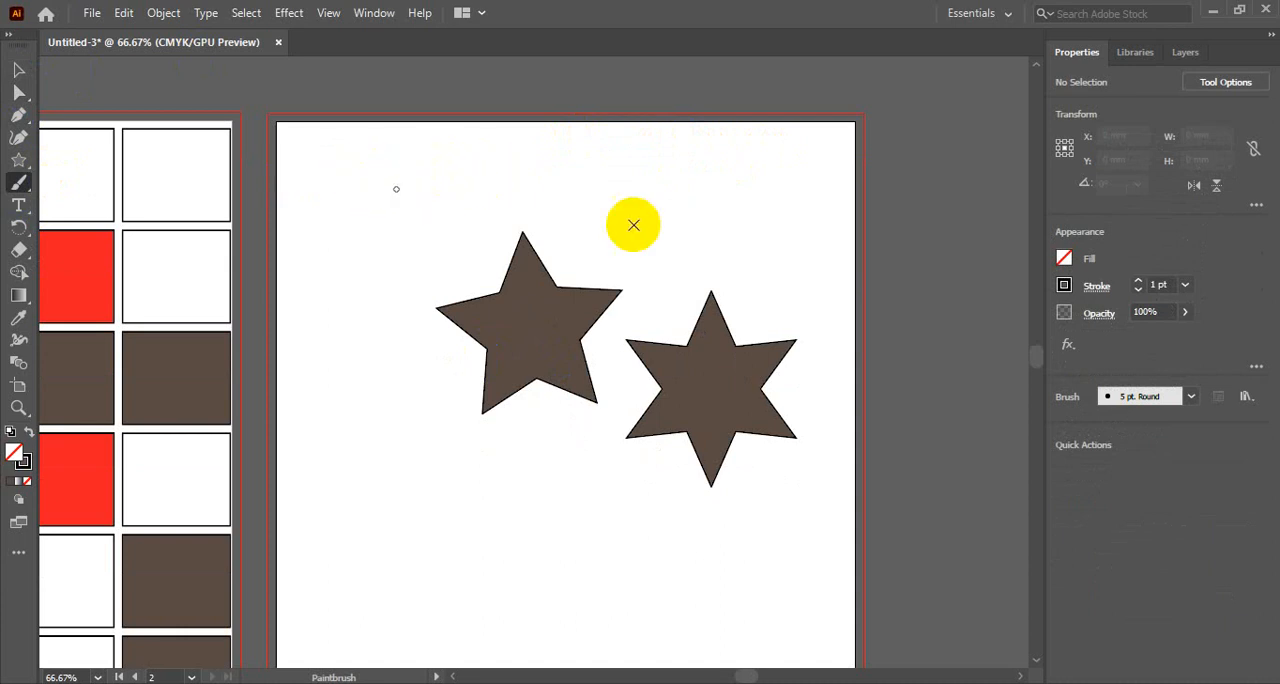
{"action": "scroll", "coordinate": [714, 235], "scroll_direction": "down", "scroll_amount": 8}
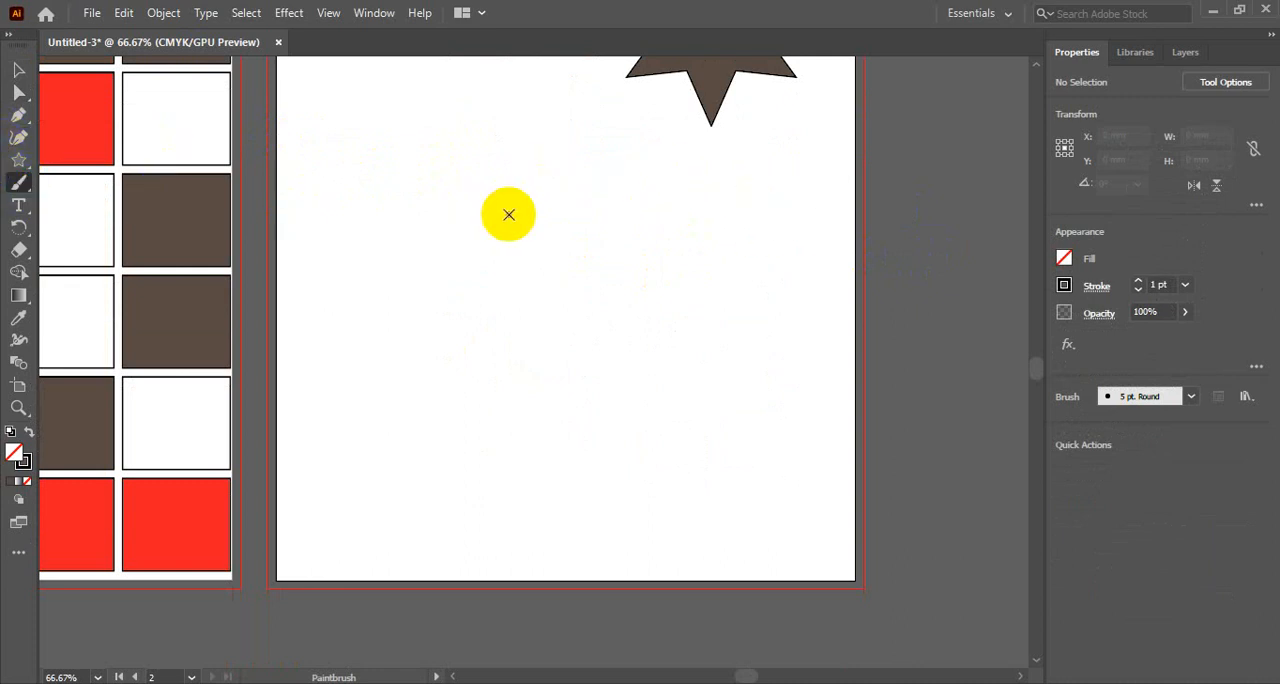
{"action": "mouse_move", "coordinate": [420, 209]}
{"action": "left_mouse_down"}
{"action": "mouse_move", "coordinate": [473, 178]}
{"action": "mouse_move", "coordinate": [538, 186]}
{"action": "mouse_move", "coordinate": [560, 304]}
{"action": "mouse_move", "coordinate": [522, 364]}
{"action": "mouse_move", "coordinate": [435, 333]}
{"action": "mouse_move", "coordinate": [437, 200]}
{"action": "left_mouse_up"}
{"action": "left_click", "coordinate": [18, 69]}
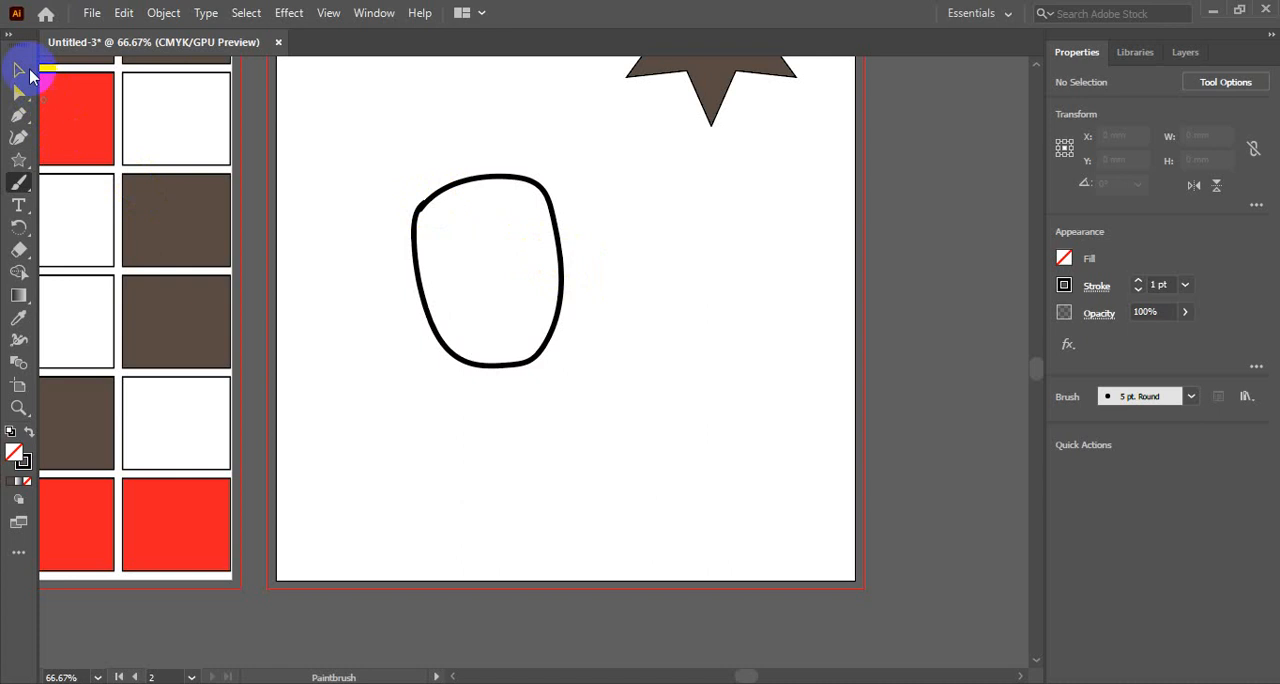
{"action": "mouse_move", "coordinate": [553, 181]}
{"action": "left_mouse_down"}
{"action": "mouse_move", "coordinate": [531, 178]}
{"action": "mouse_move", "coordinate": [722, 207]}
{"action": "mouse_move", "coordinate": [516, 190]}
{"action": "left_mouse_up"}
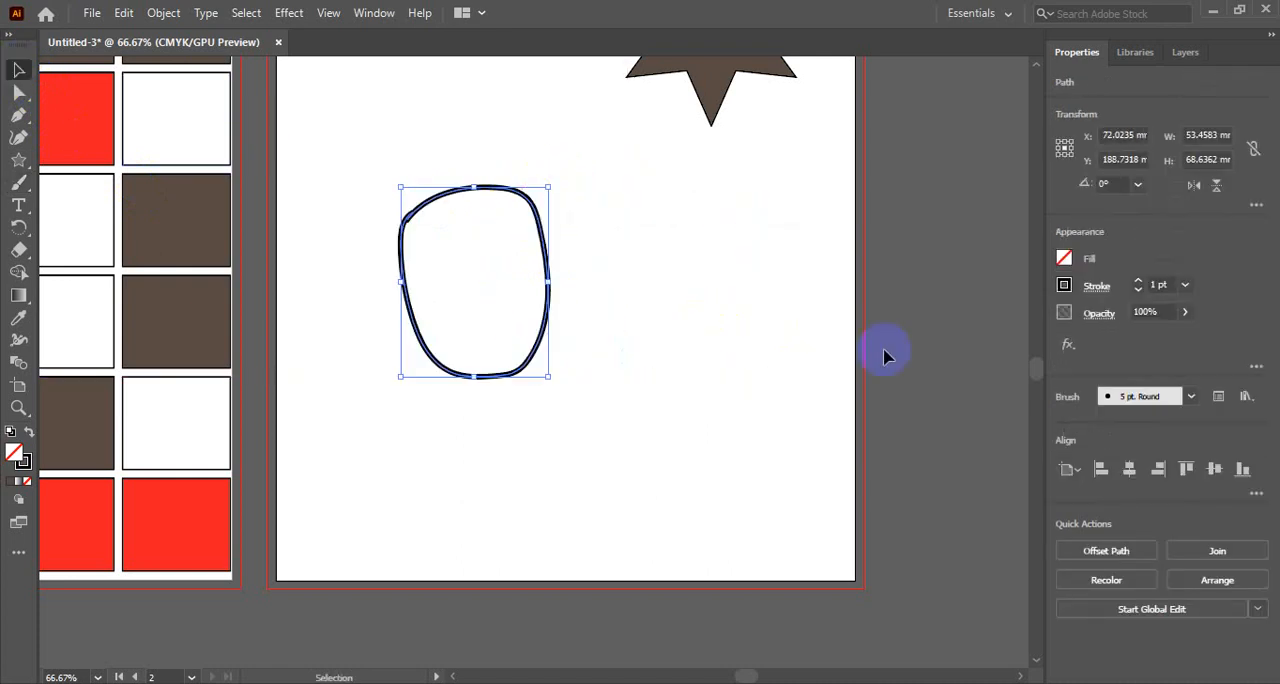
- Fill the rounded painted outline with the red swatch, and delete the shape
{"action": "left_click", "coordinate": [1066, 259]}
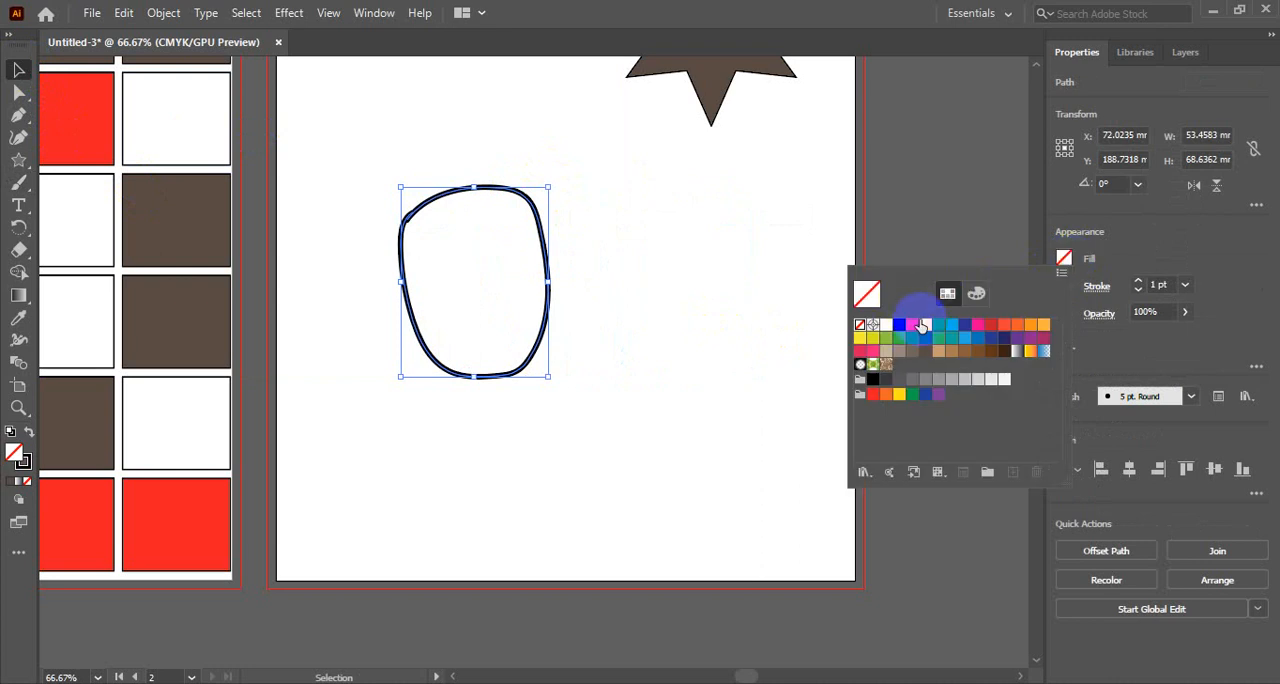
{"action": "left_click", "coordinate": [913, 327]}
{"action": "left_click", "coordinate": [1064, 260]}
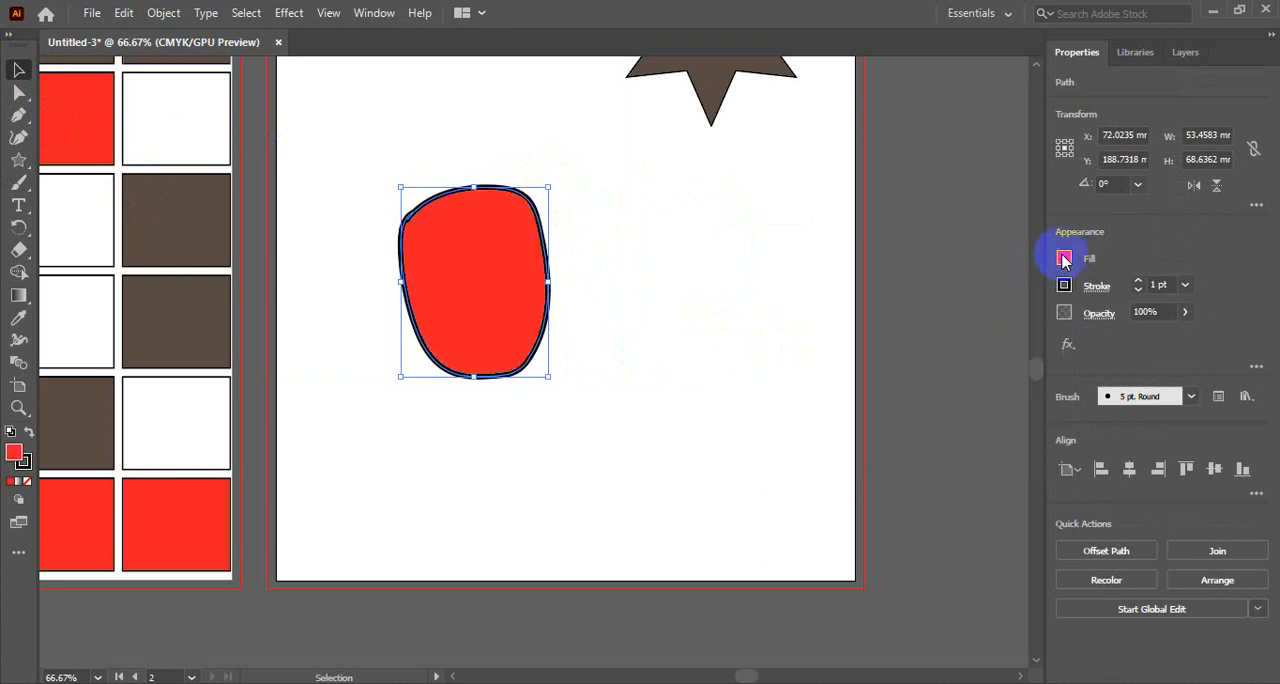
{"action": "left_click", "coordinate": [1066, 282]}
{"action": "left_click", "coordinate": [1066, 286]}
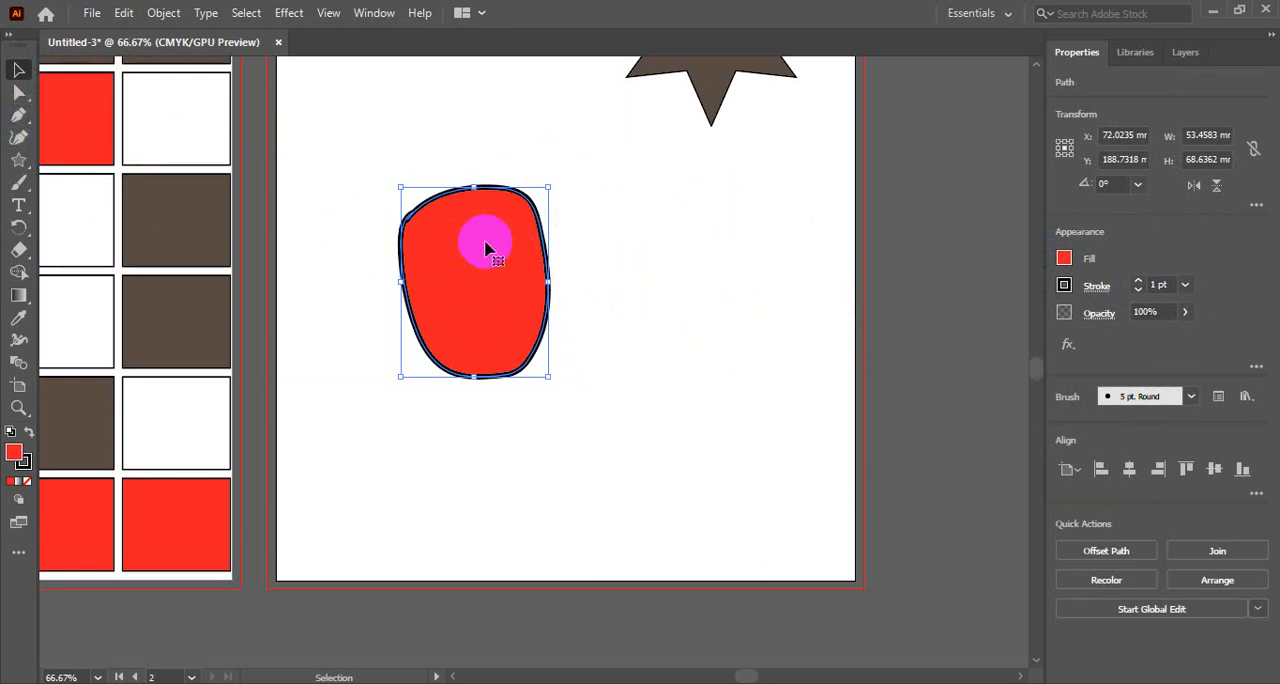
{"action": "key", "text": "Delete"}
- Paint a larger freehand loop with the Paintbrush tool in the empty area below the stars, and delete it
{"action": "left_click", "coordinate": [20, 181]}
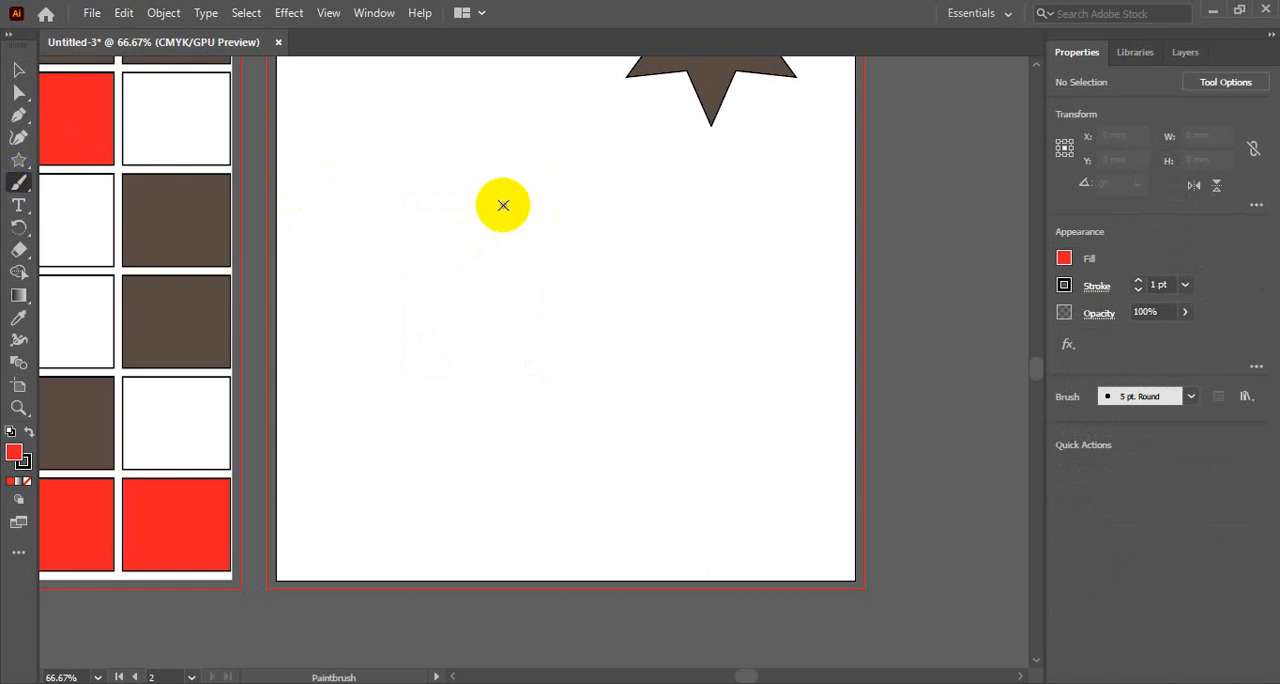
{"action": "scroll", "coordinate": [543, 343], "scroll_direction": "up", "scroll_amount": 3}
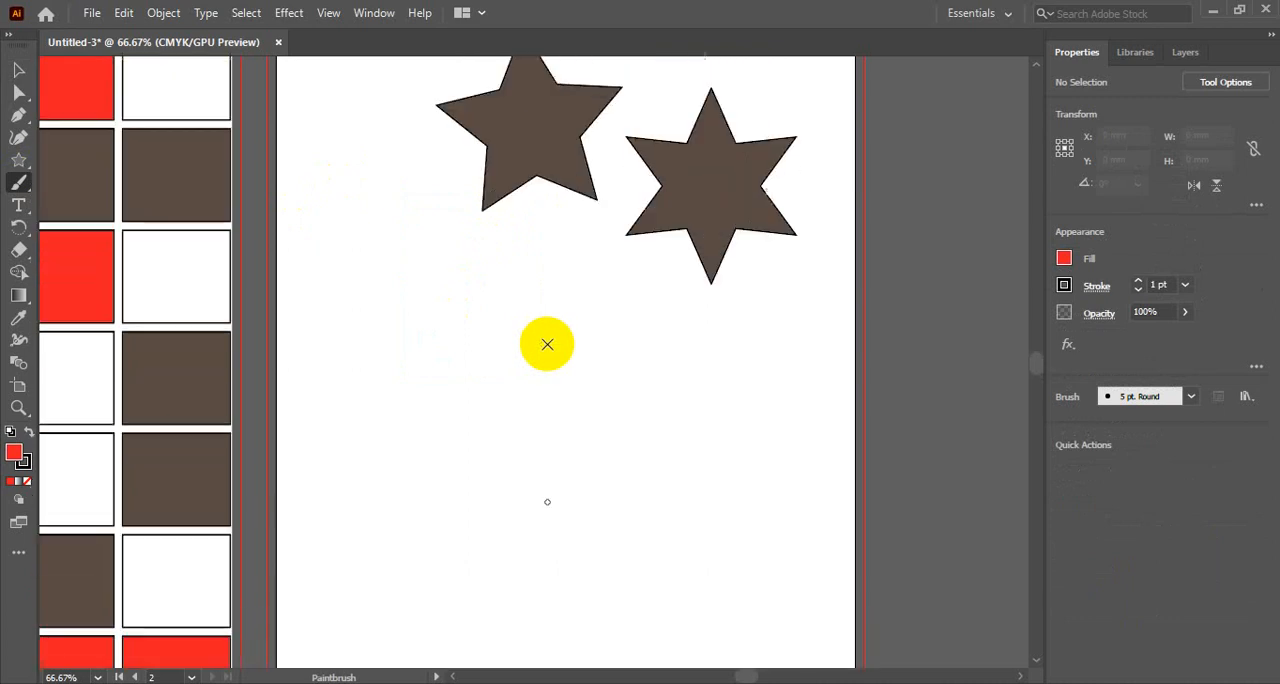
{"action": "scroll", "coordinate": [545, 343], "scroll_direction": "down", "scroll_amount": 5}
{"action": "scroll", "coordinate": [547, 344], "scroll_direction": "up", "scroll_amount": 2}
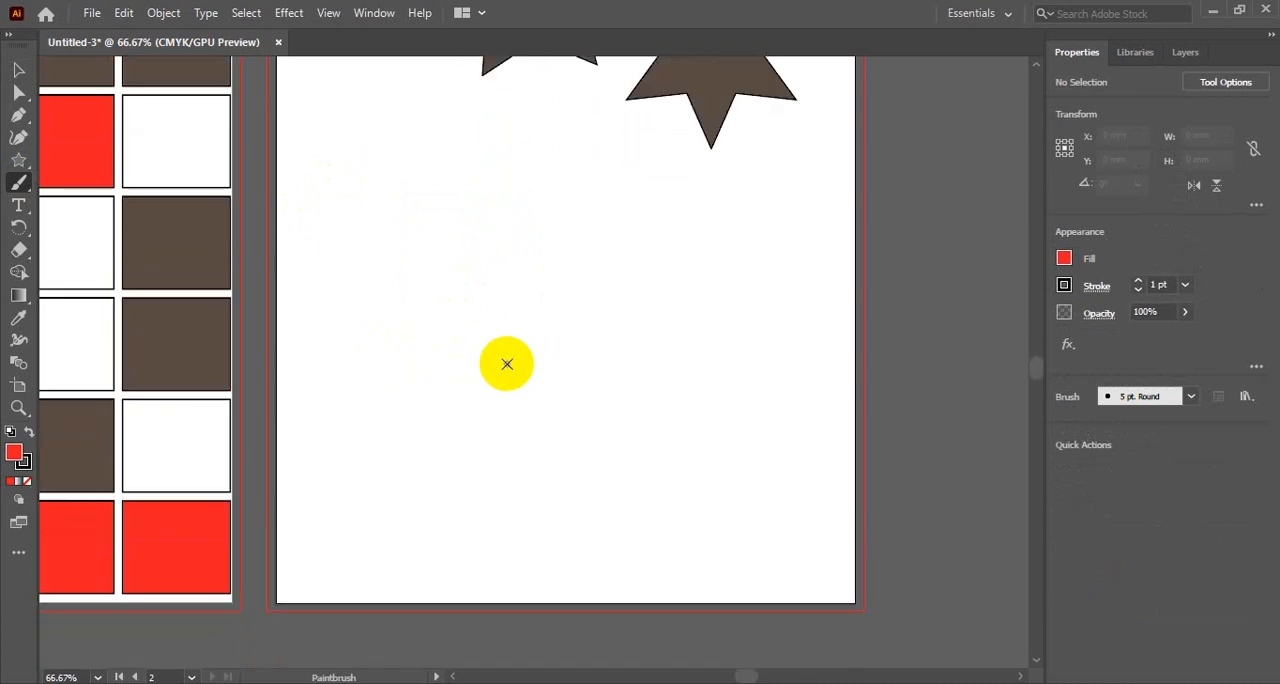
{"action": "scroll", "coordinate": [507, 364], "scroll_direction": "up", "scroll_amount": 5}
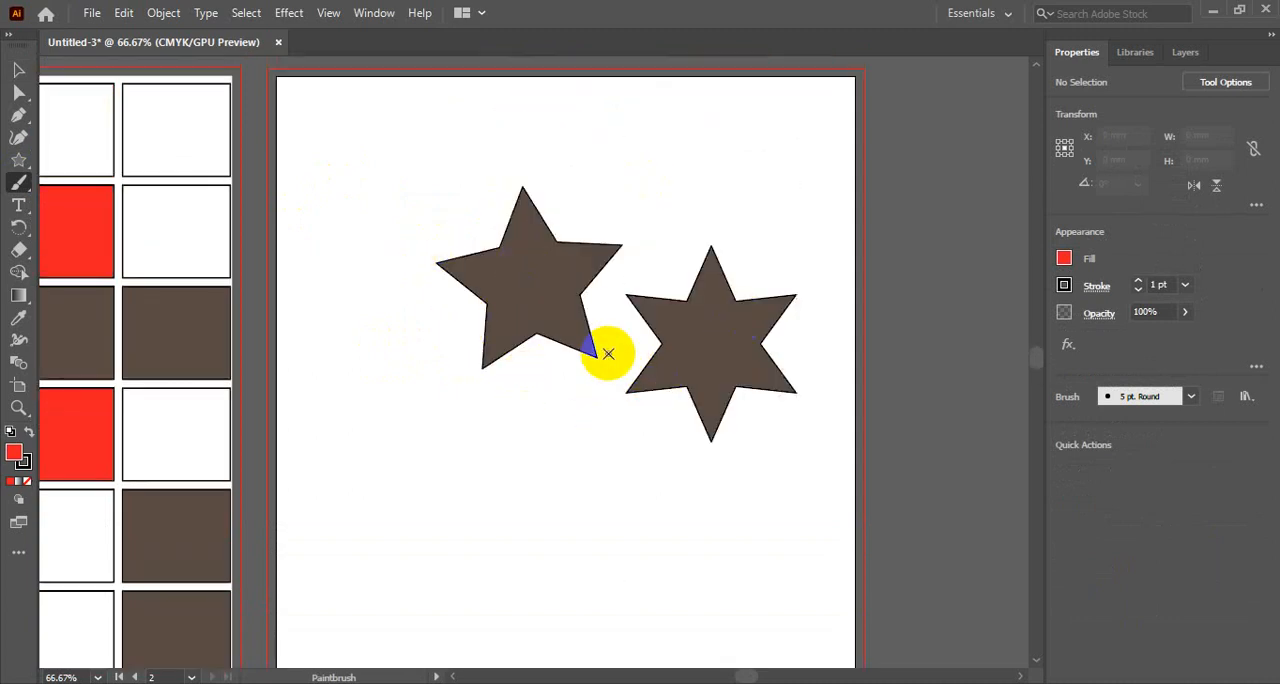
{"action": "scroll", "coordinate": [615, 355], "scroll_direction": "down", "scroll_amount": 5}
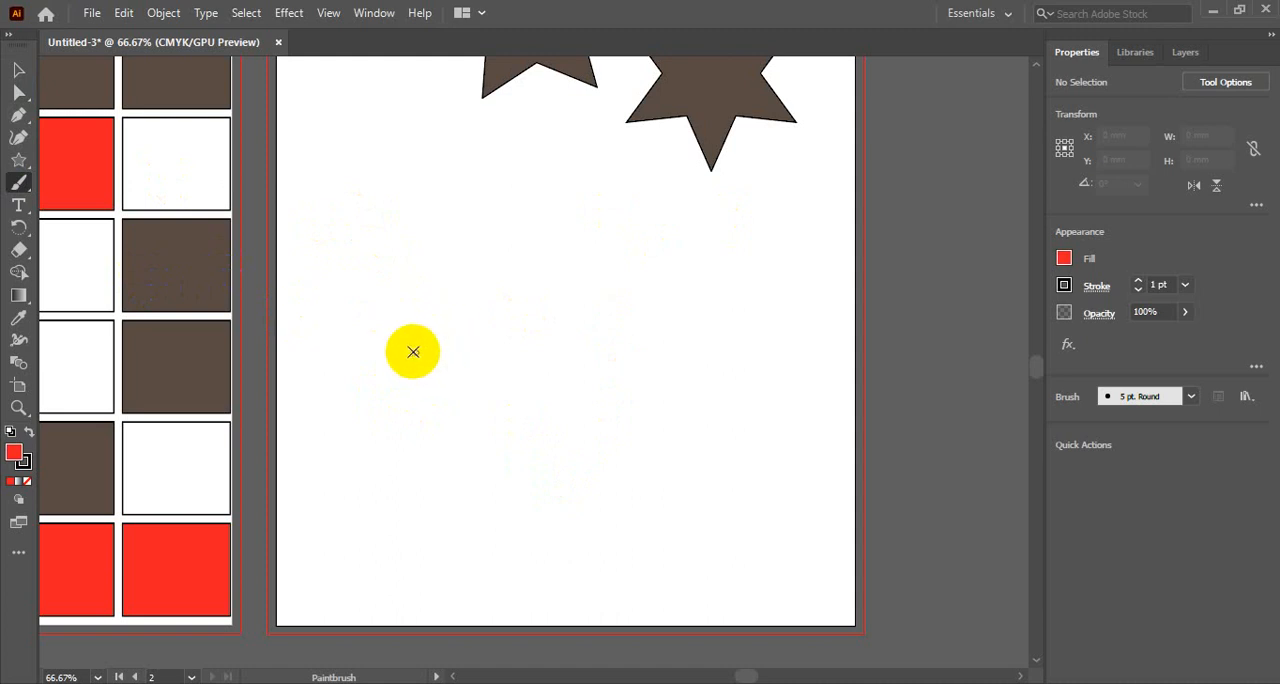
{"action": "mouse_move", "coordinate": [429, 394]}
{"action": "left_mouse_down"}
{"action": "mouse_move", "coordinate": [426, 271]}
{"action": "mouse_move", "coordinate": [457, 208]}
{"action": "mouse_move", "coordinate": [628, 203]}
{"action": "mouse_move", "coordinate": [677, 238]}
{"action": "mouse_move", "coordinate": [699, 353]}
{"action": "mouse_move", "coordinate": [656, 429]}
{"action": "mouse_move", "coordinate": [485, 475]}
{"action": "mouse_move", "coordinate": [418, 452]}
{"action": "mouse_move", "coordinate": [400, 410]}
{"action": "mouse_move", "coordinate": [431, 390]}
{"action": "left_mouse_up"}
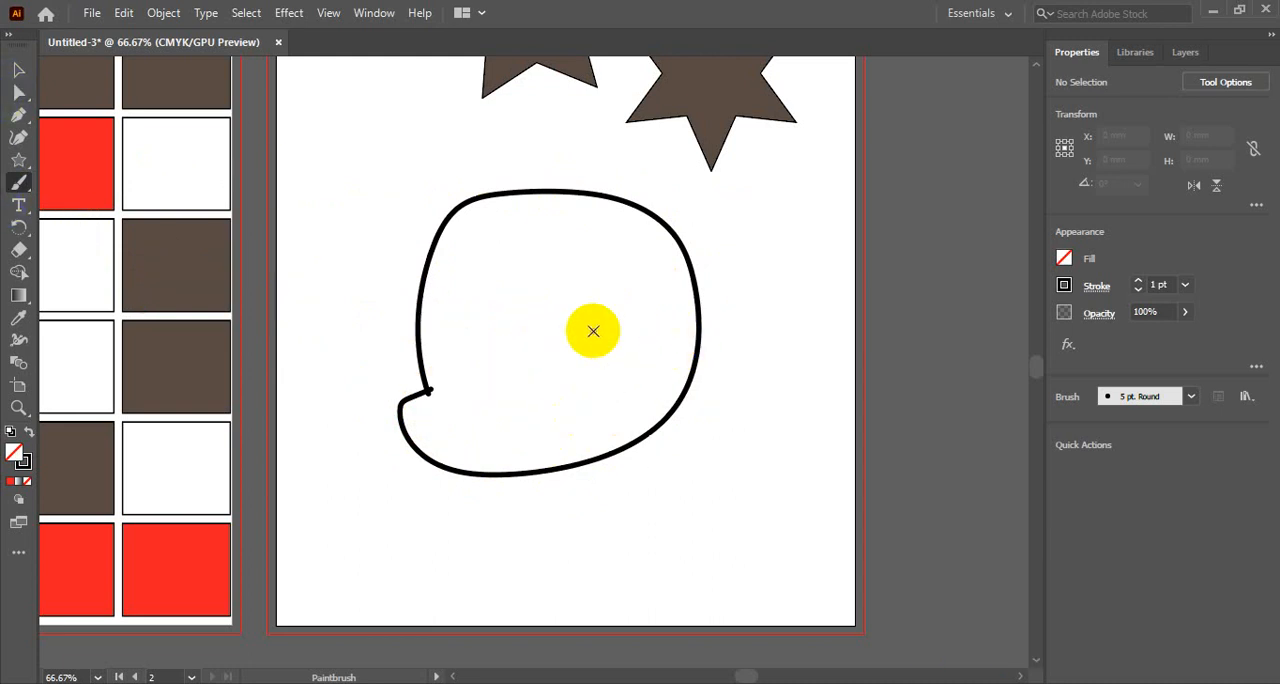
{"action": "left_click", "coordinate": [620, 199]}
{"action": "key", "text": "Delete"}
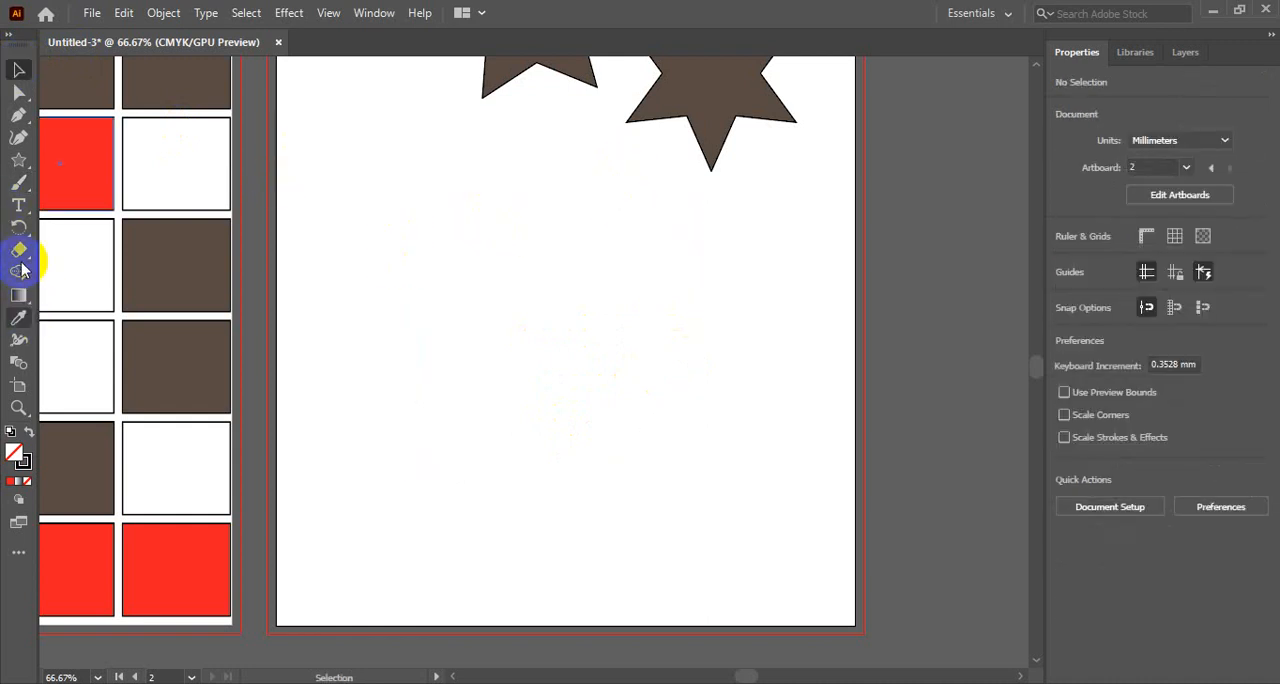
- Paint a tall, irregular closed outline with the Paintbrush tool in the empty area below the stars
{"action": "left_click", "coordinate": [19, 184]}
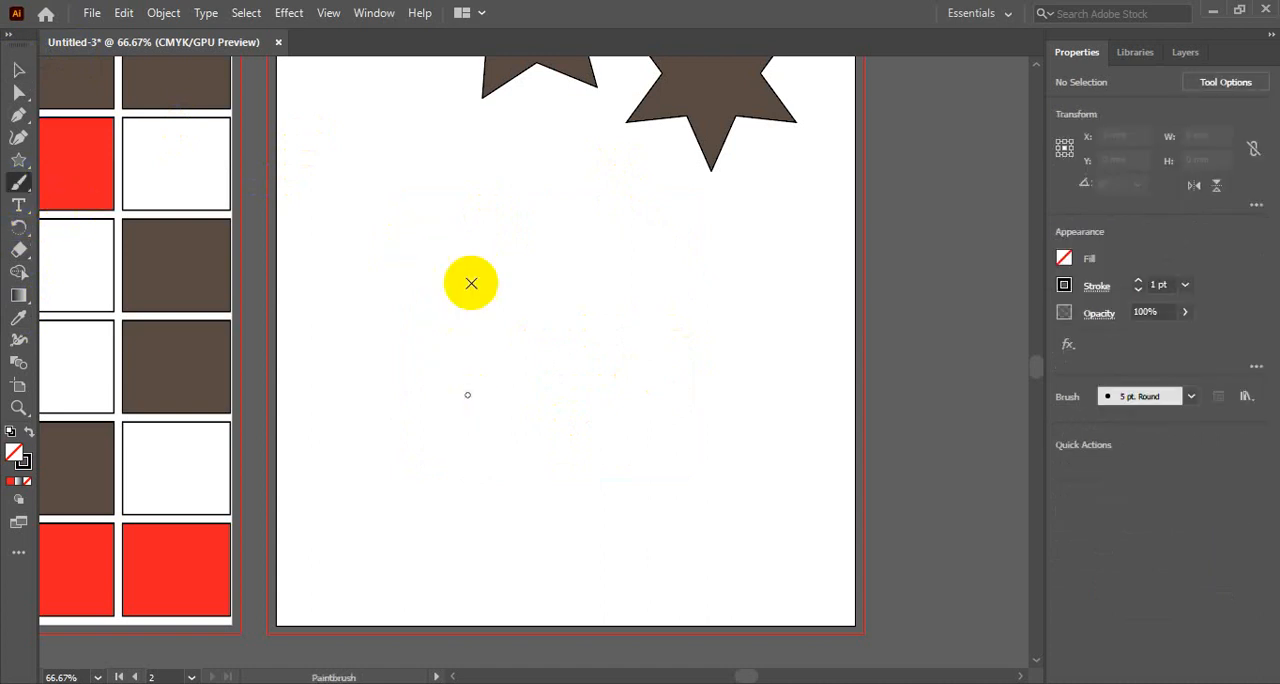
{"action": "mouse_move", "coordinate": [473, 222]}
{"action": "left_mouse_down"}
{"action": "mouse_move", "coordinate": [478, 357]}
{"action": "mouse_move", "coordinate": [472, 456]}
{"action": "left_mouse_up"}
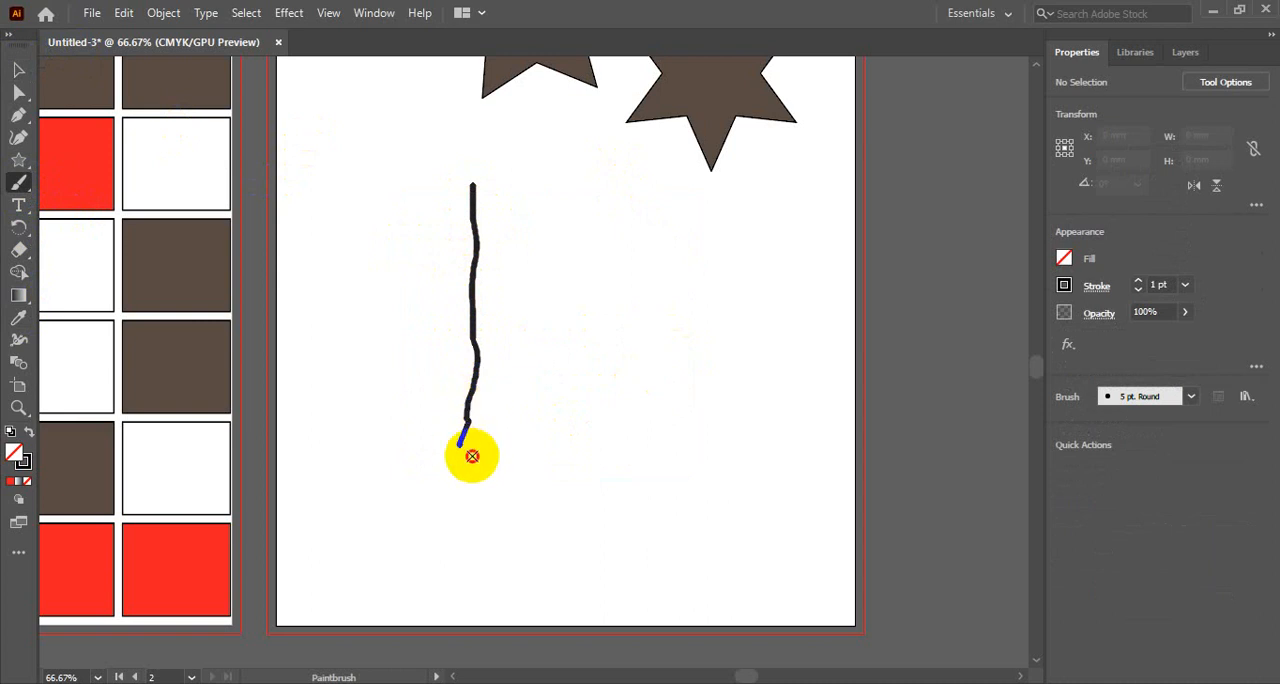
{"action": "mouse_move", "coordinate": [466, 498]}
{"action": "left_mouse_down"}
{"action": "mouse_move", "coordinate": [466, 542]}
{"action": "mouse_move", "coordinate": [552, 551]}
{"action": "mouse_move", "coordinate": [661, 506]}
{"action": "mouse_move", "coordinate": [674, 215]}
{"action": "mouse_move", "coordinate": [623, 213]}
{"action": "mouse_move", "coordinate": [565, 176]}
{"action": "mouse_move", "coordinate": [470, 188]}
{"action": "left_mouse_up"}
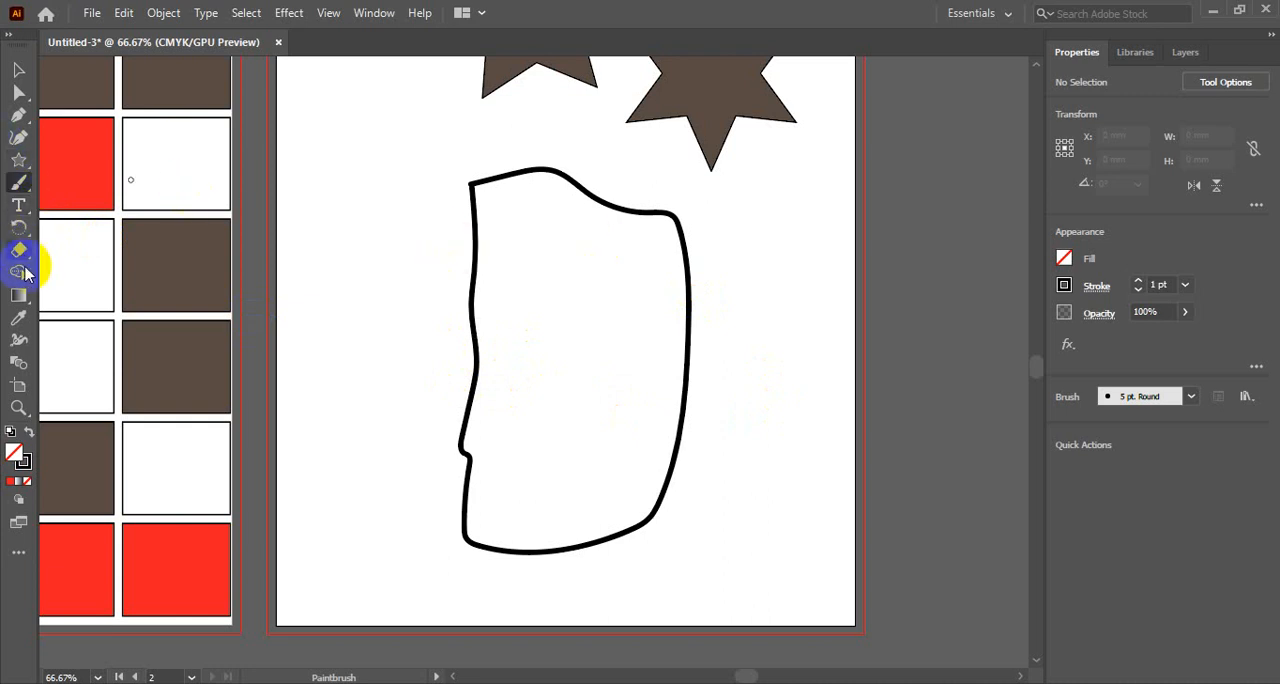
- Draw a narrow, jagged closed path with the Pen tool along the left side of the painted outline, and deselect it
{"action": "left_click", "coordinate": [16, 117]}
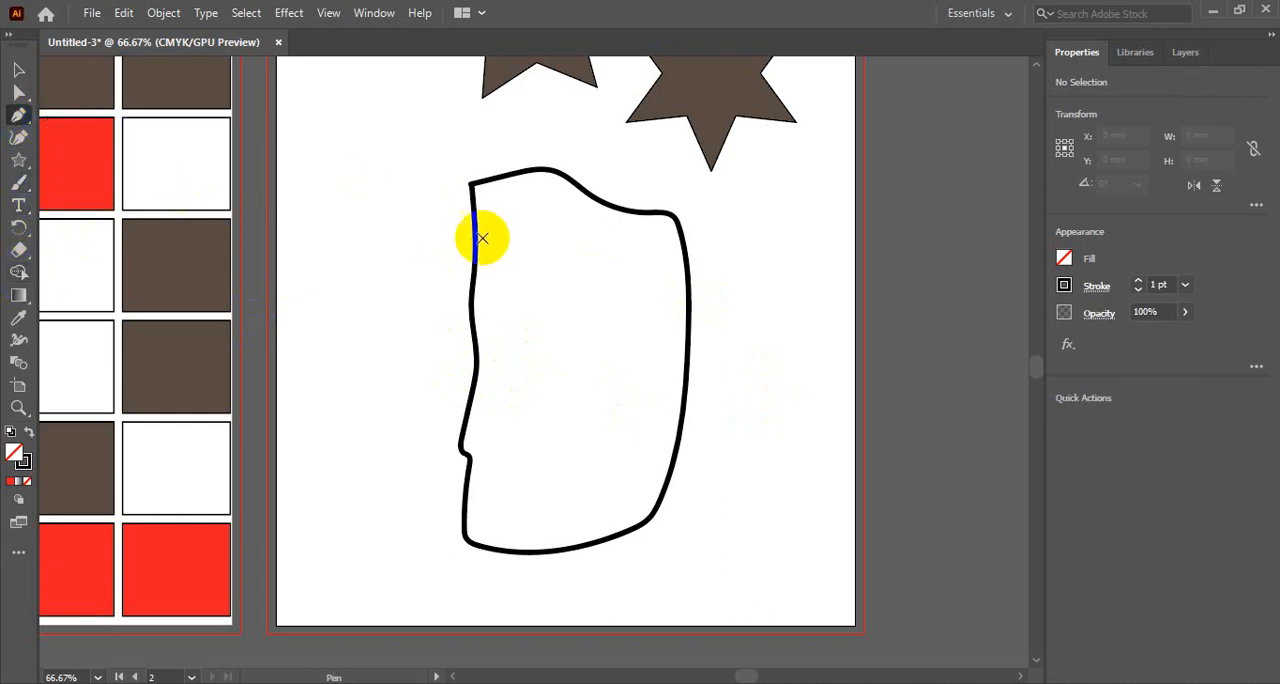
{"action": "left_click_drag", "start_coordinate": [413, 244], "coordinate": [407, 278]}
{"action": "left_click", "coordinate": [388, 300]}
{"action": "left_click", "coordinate": [405, 312]}
{"action": "left_click", "coordinate": [388, 367]}
{"action": "left_click", "coordinate": [388, 433]}
{"action": "left_click", "coordinate": [388, 450]}
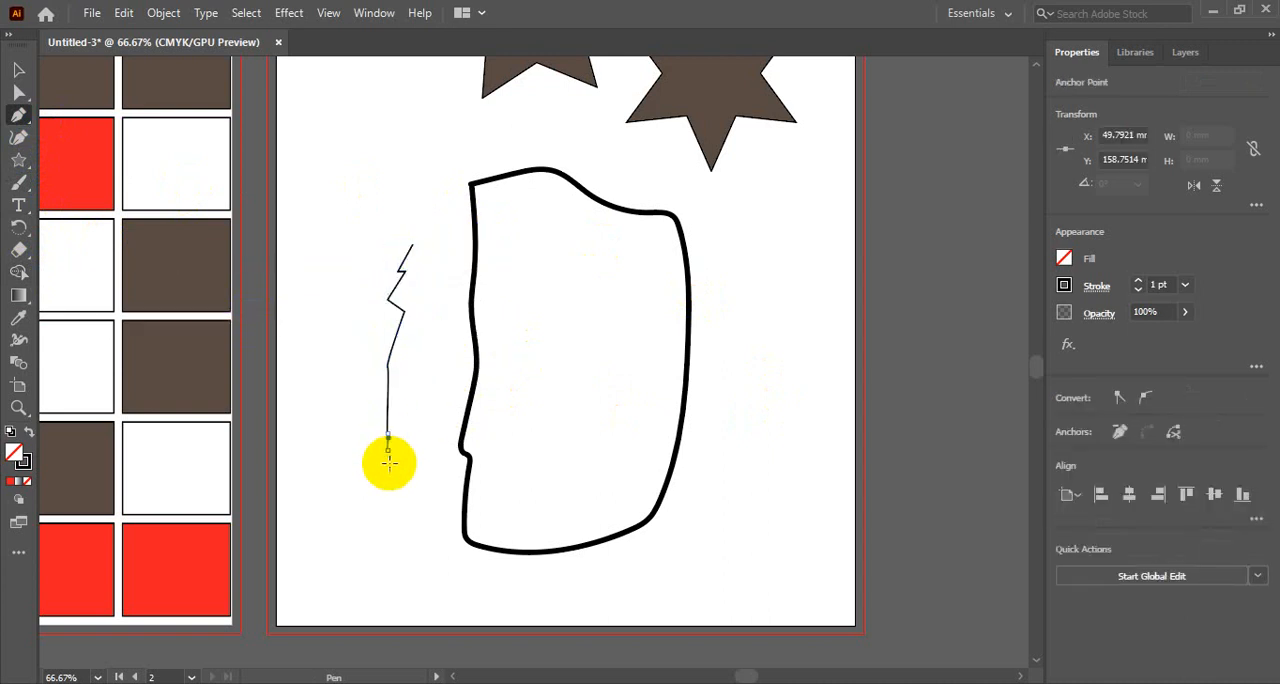
{"action": "left_click", "coordinate": [388, 468]}
{"action": "left_click", "coordinate": [389, 479]}
{"action": "left_click", "coordinate": [387, 492]}
{"action": "left_click", "coordinate": [387, 504]}
{"action": "left_click", "coordinate": [387, 524]}
{"action": "left_click", "coordinate": [386, 546]}
{"action": "left_click", "coordinate": [391, 554]}
{"action": "left_click", "coordinate": [393, 570]}
{"action": "left_click", "coordinate": [398, 582]}
{"action": "left_click", "coordinate": [403, 584]}
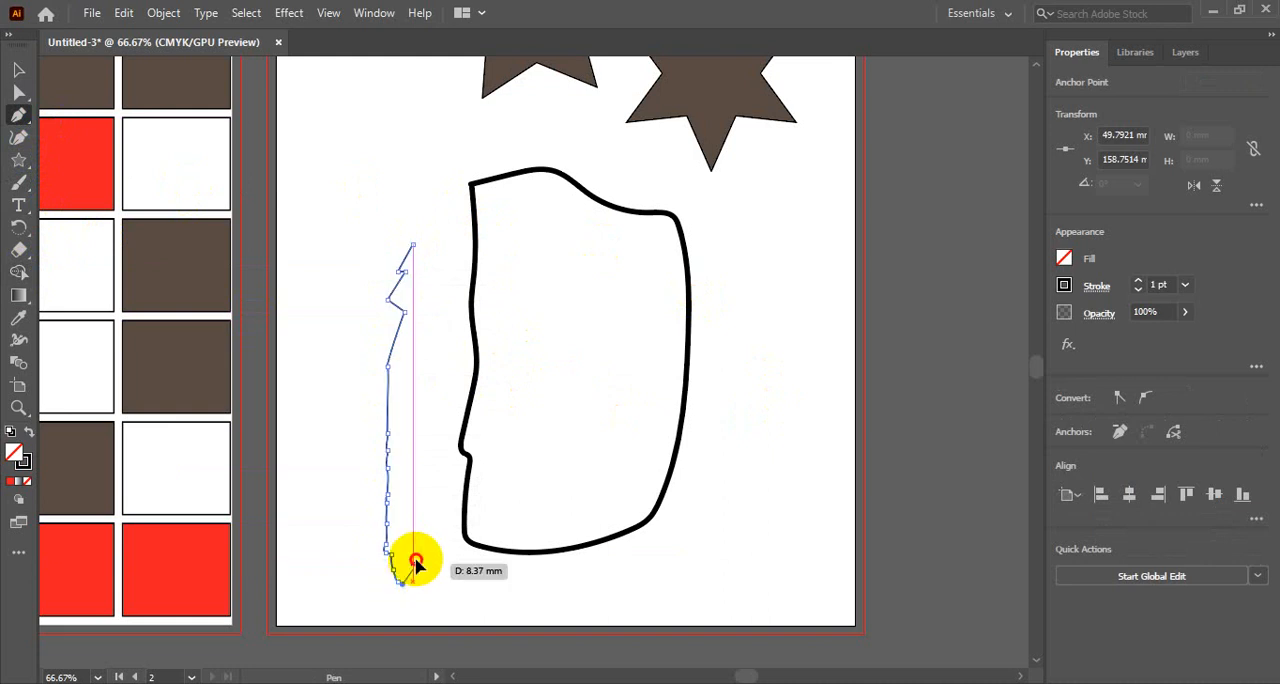
{"action": "left_click_drag", "start_coordinate": [412, 558], "coordinate": [451, 580]}
{"action": "left_click", "coordinate": [441, 240]}
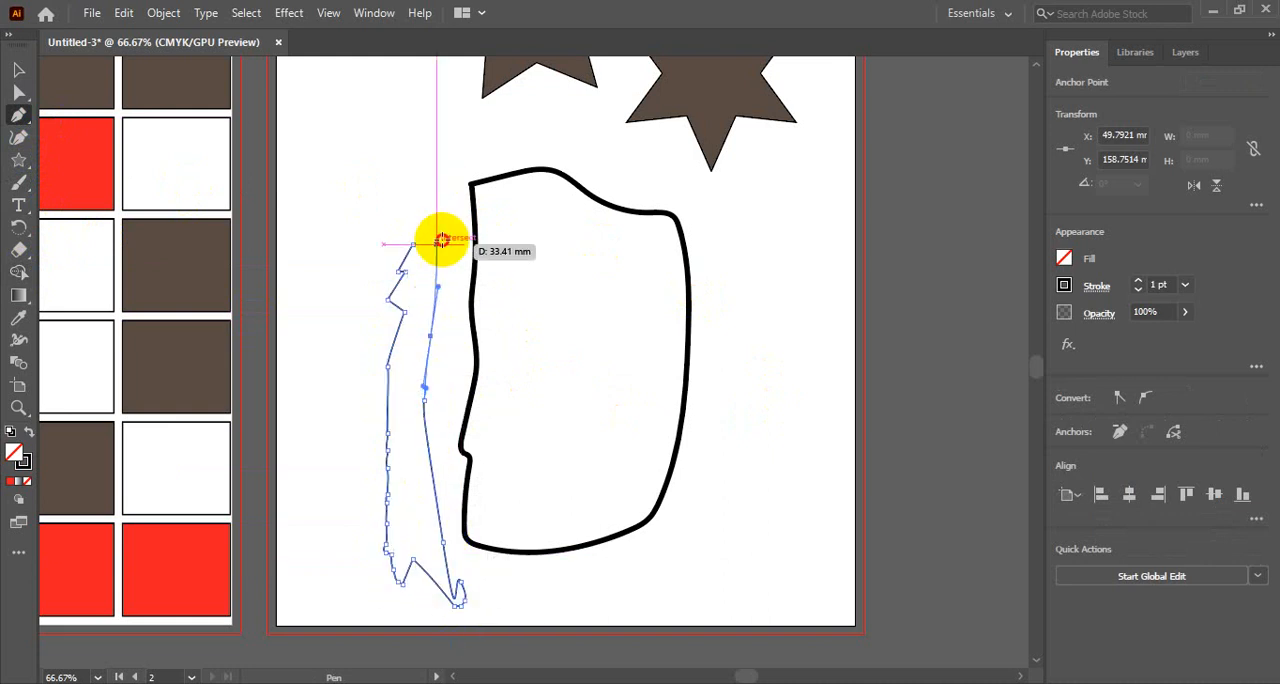
{"action": "left_click", "coordinate": [414, 245]}
{"action": "left_click", "coordinate": [414, 246]}
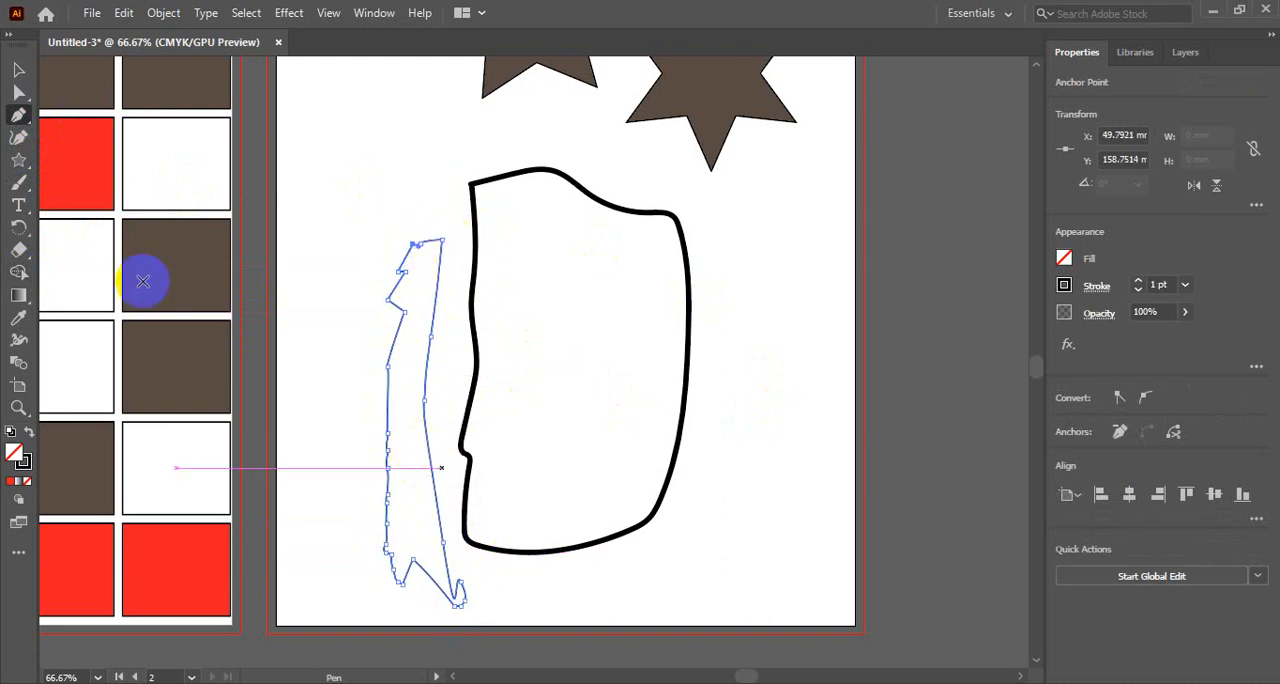
{"action": "left_click", "coordinate": [18, 69]}
{"action": "left_click", "coordinate": [454, 154]}
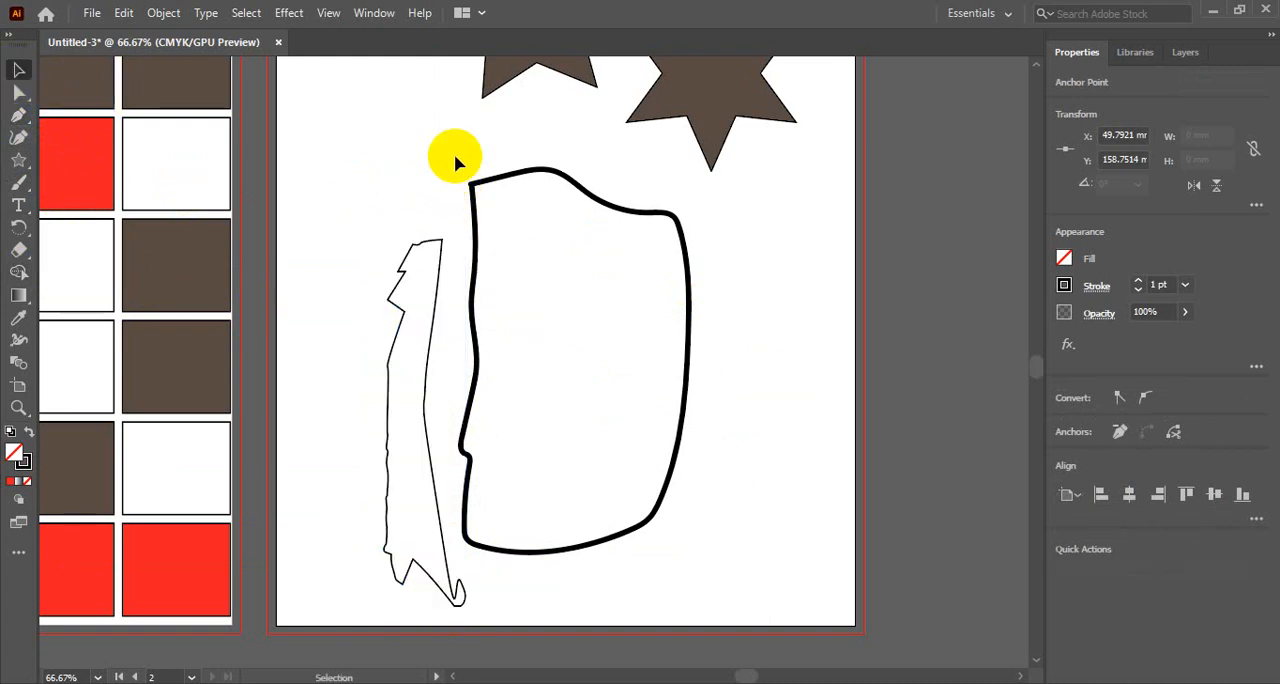
- Select the narrow, jagged path beside the painted outline
{"action": "scroll", "coordinate": [422, 506], "scroll_direction": "down", "scroll_amount": 2}
{"action": "scroll", "coordinate": [422, 504], "scroll_direction": "up", "scroll_amount": 1}
{"action": "left_click", "coordinate": [387, 376], "text": "ctrl"}
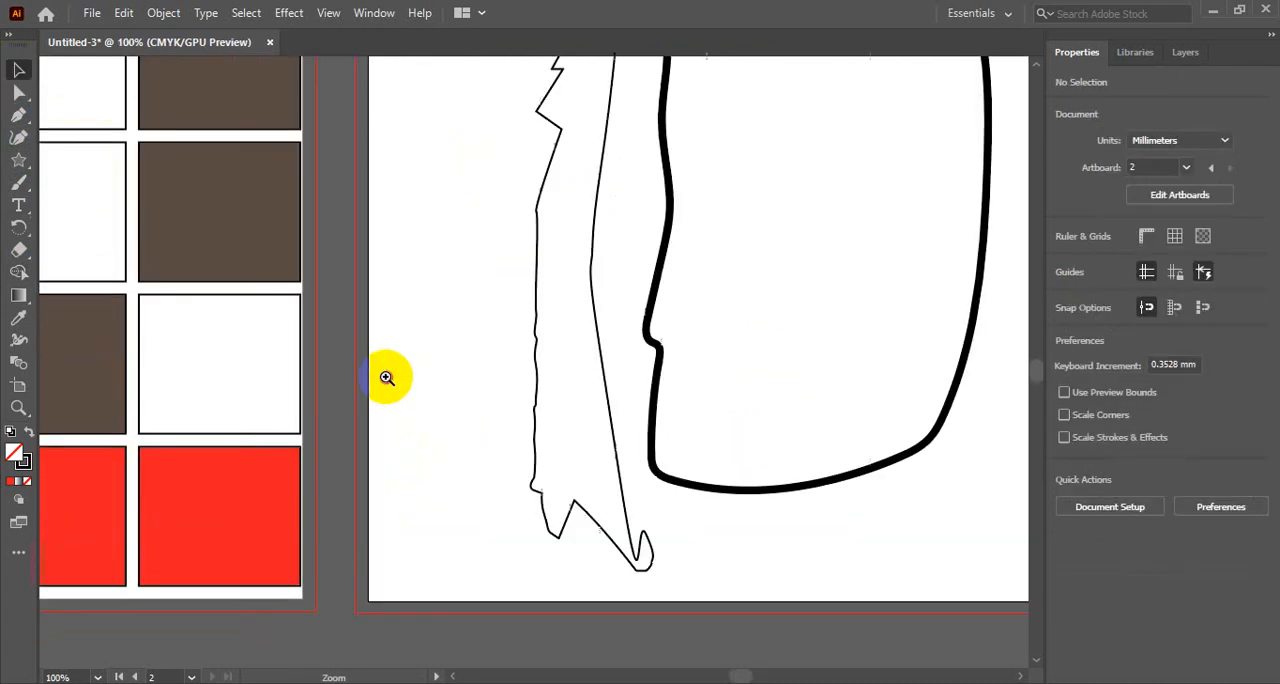
{"action": "left_click", "coordinate": [387, 376], "text": "ctrl"}
{"action": "left_click", "coordinate": [387, 376], "text": "ctrl"}
{"action": "scroll", "coordinate": [480, 266], "scroll_direction": "right", "scroll_amount": 6}
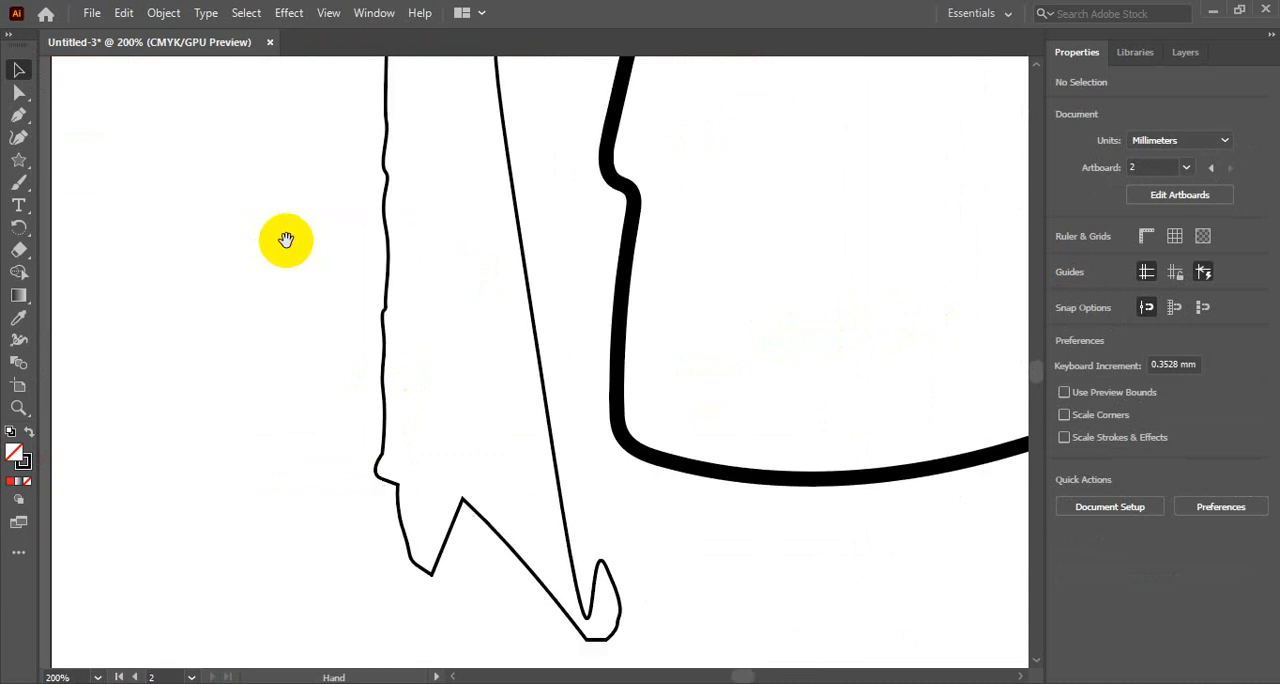
{"action": "left_click_drag", "start_coordinate": [349, 200], "coordinate": [448, 478]}
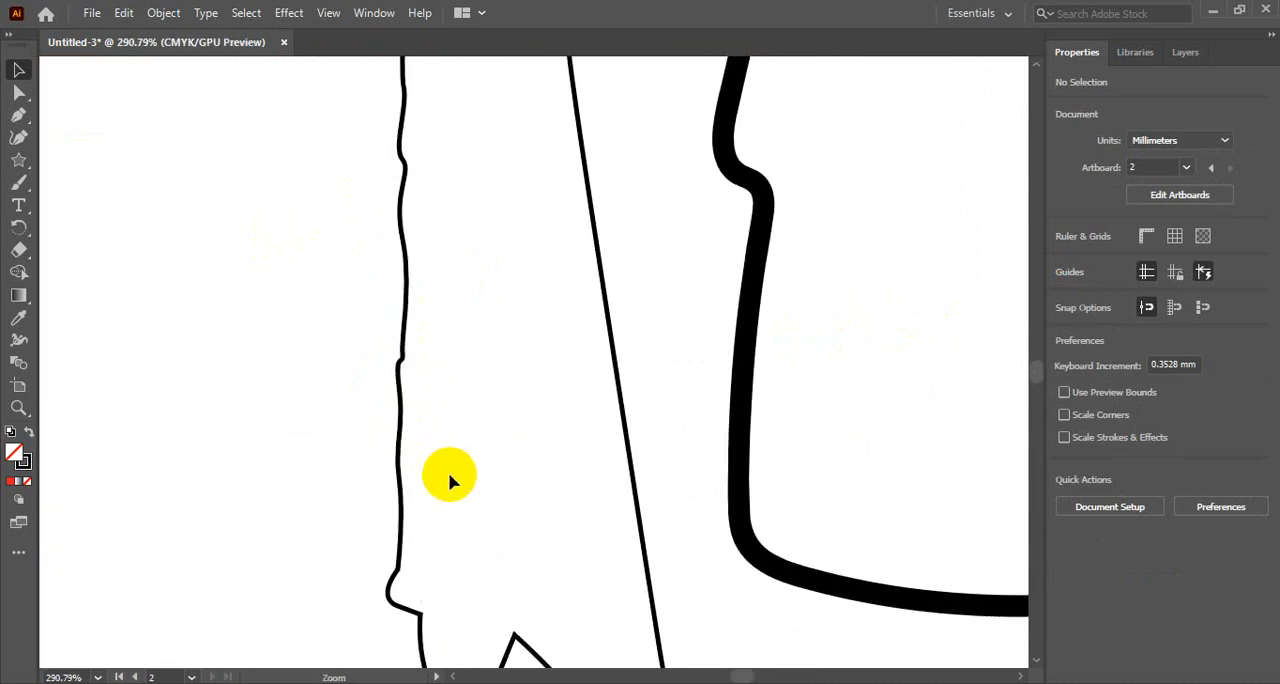
{"action": "left_click_drag", "start_coordinate": [405, 345], "coordinate": [393, 368]}
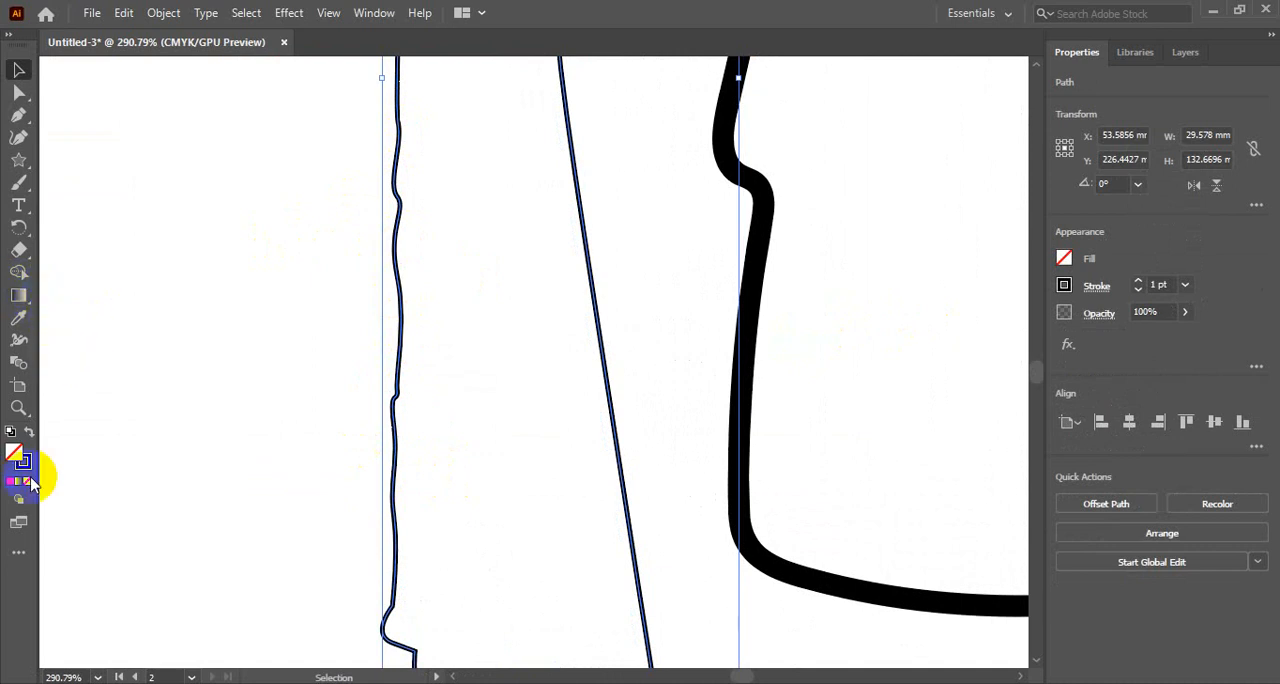
- Look through the complete list of available tools to locate the Smooth Tool
{"action": "left_click", "coordinate": [20, 554]}
{"action": "scroll", "coordinate": [160, 287], "scroll_direction": "up", "scroll_amount": 5}
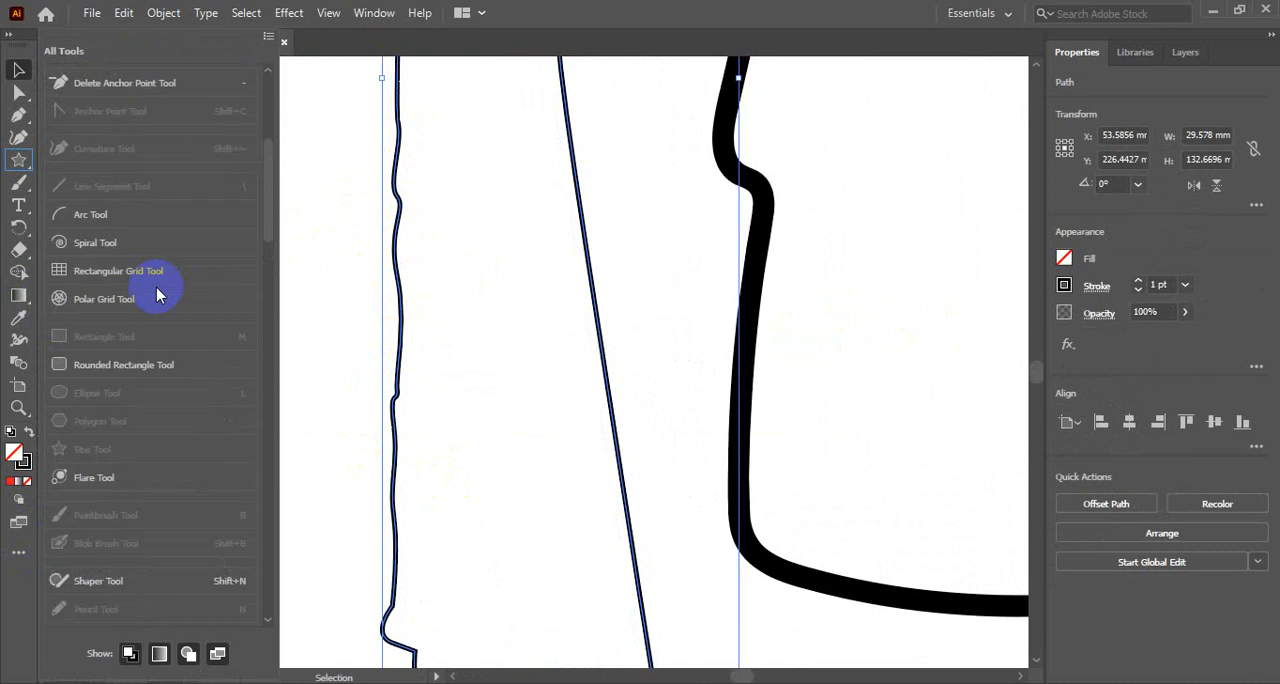
{"action": "scroll", "coordinate": [156, 287], "scroll_direction": "down", "scroll_amount": 15}
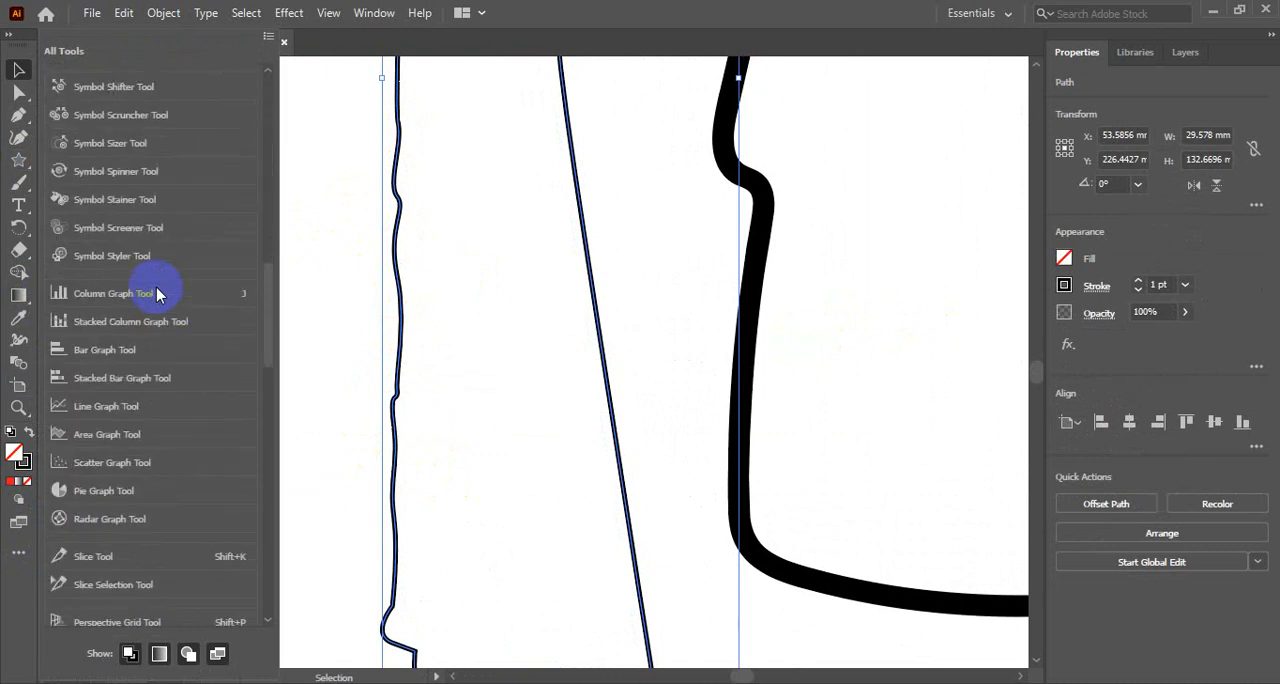
{"action": "scroll", "coordinate": [156, 287], "scroll_direction": "down", "scroll_amount": 5}
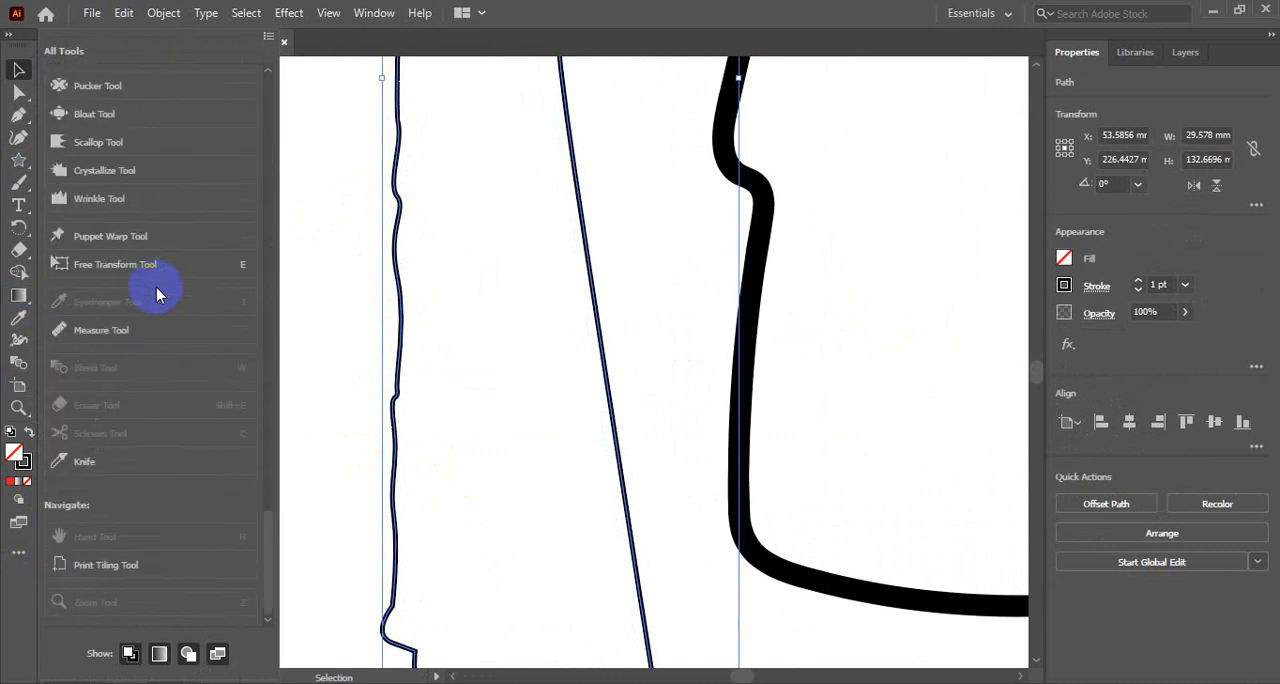
{"action": "left_click", "coordinate": [144, 378]}
{"action": "scroll", "coordinate": [145, 384], "scroll_direction": "up", "scroll_amount": 3}
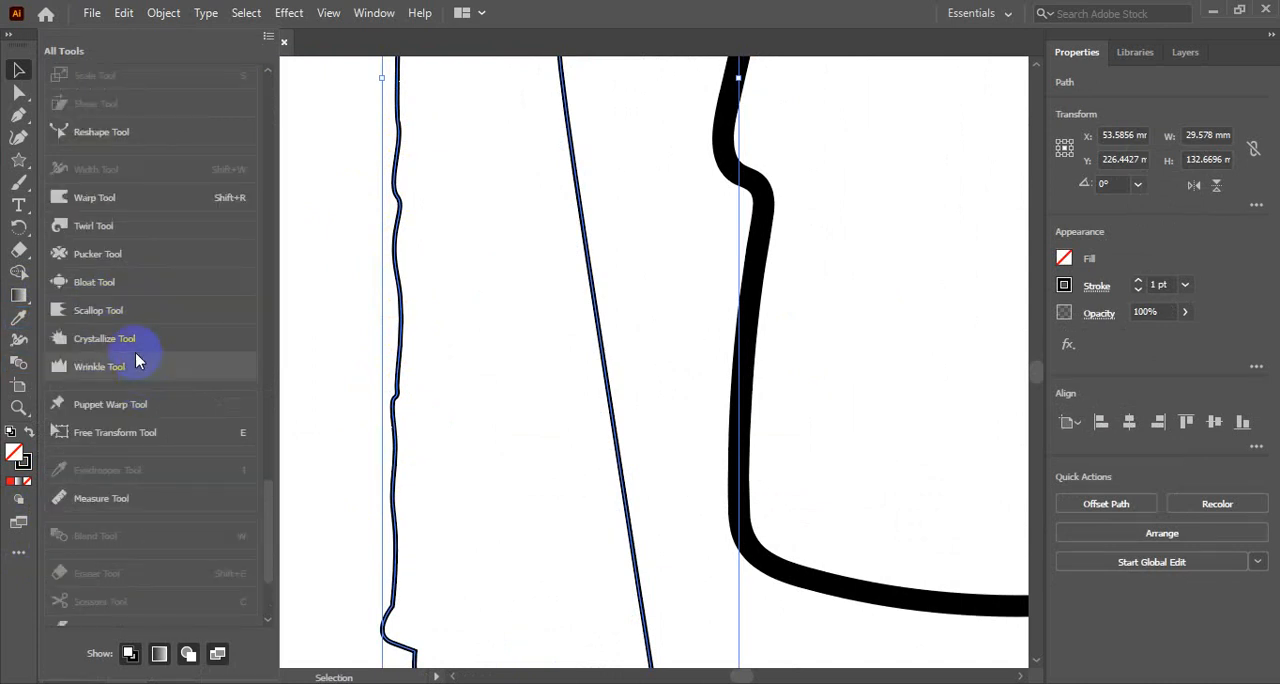
{"action": "scroll", "coordinate": [138, 360], "scroll_direction": "up", "scroll_amount": 3}
{"action": "scroll", "coordinate": [138, 360], "scroll_direction": "up", "scroll_amount": 3}
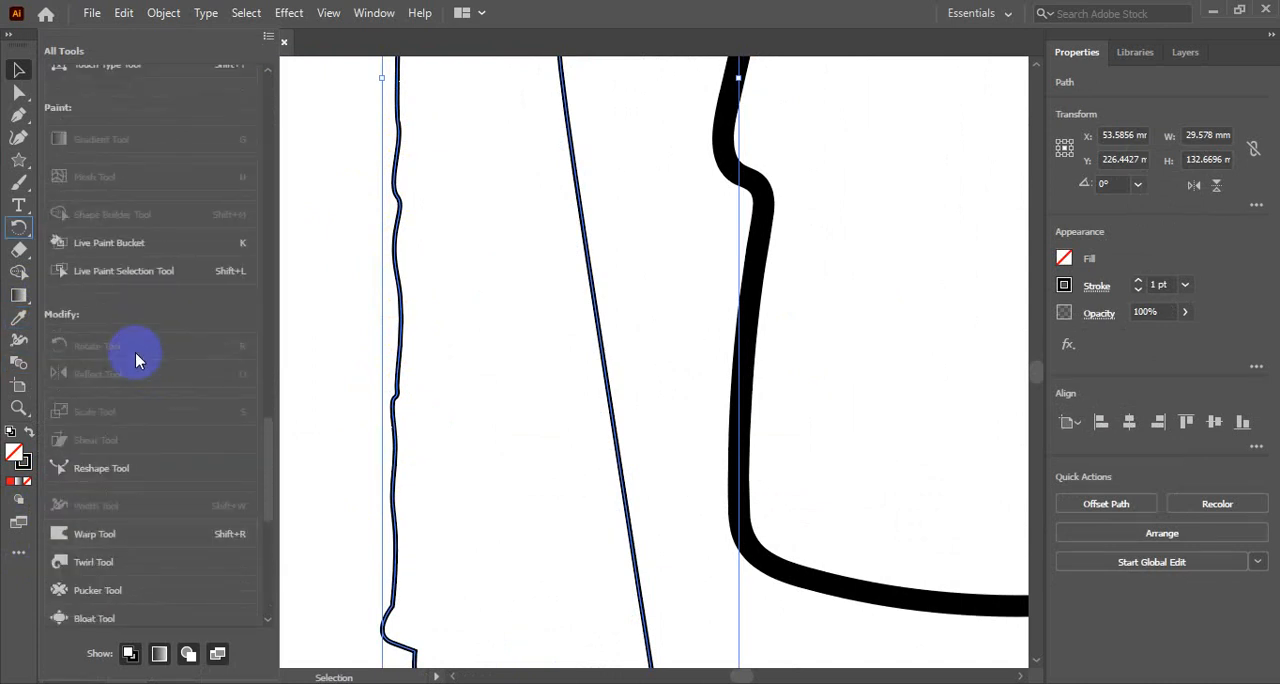
{"action": "scroll", "coordinate": [135, 352], "scroll_direction": "up", "scroll_amount": 3}
{"action": "scroll", "coordinate": [135, 352], "scroll_direction": "up", "scroll_amount": 3}
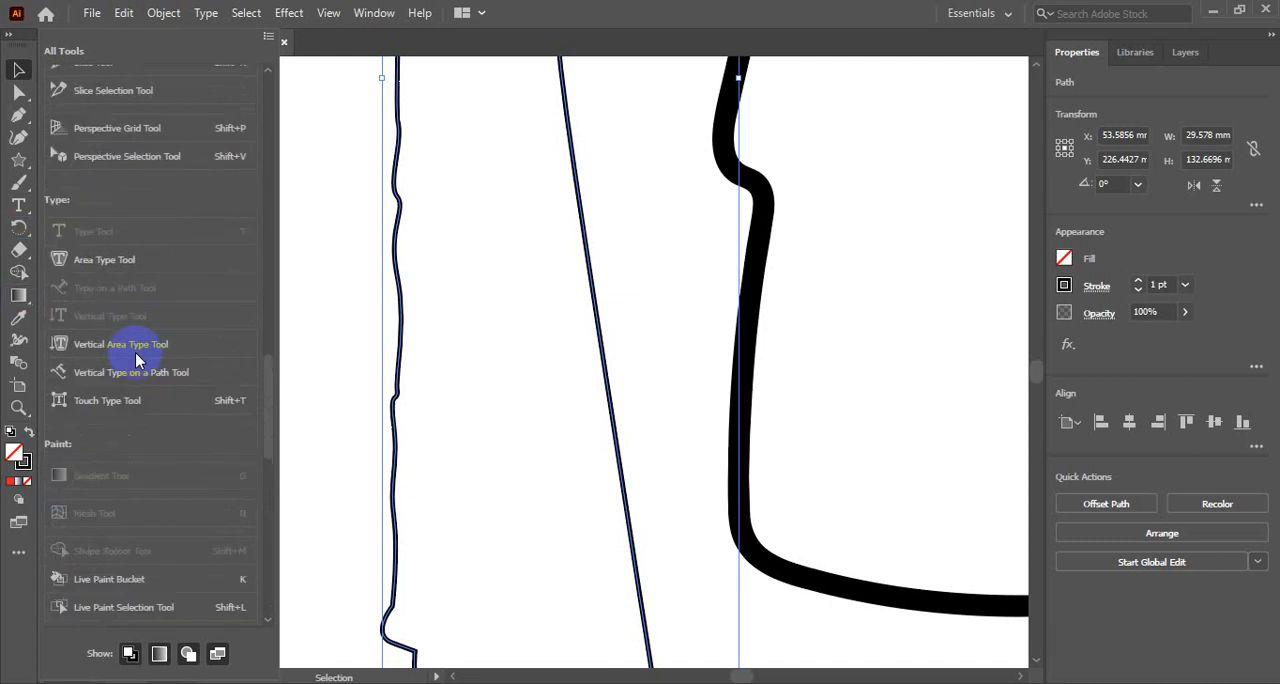
{"action": "scroll", "coordinate": [135, 352], "scroll_direction": "up", "scroll_amount": 3}
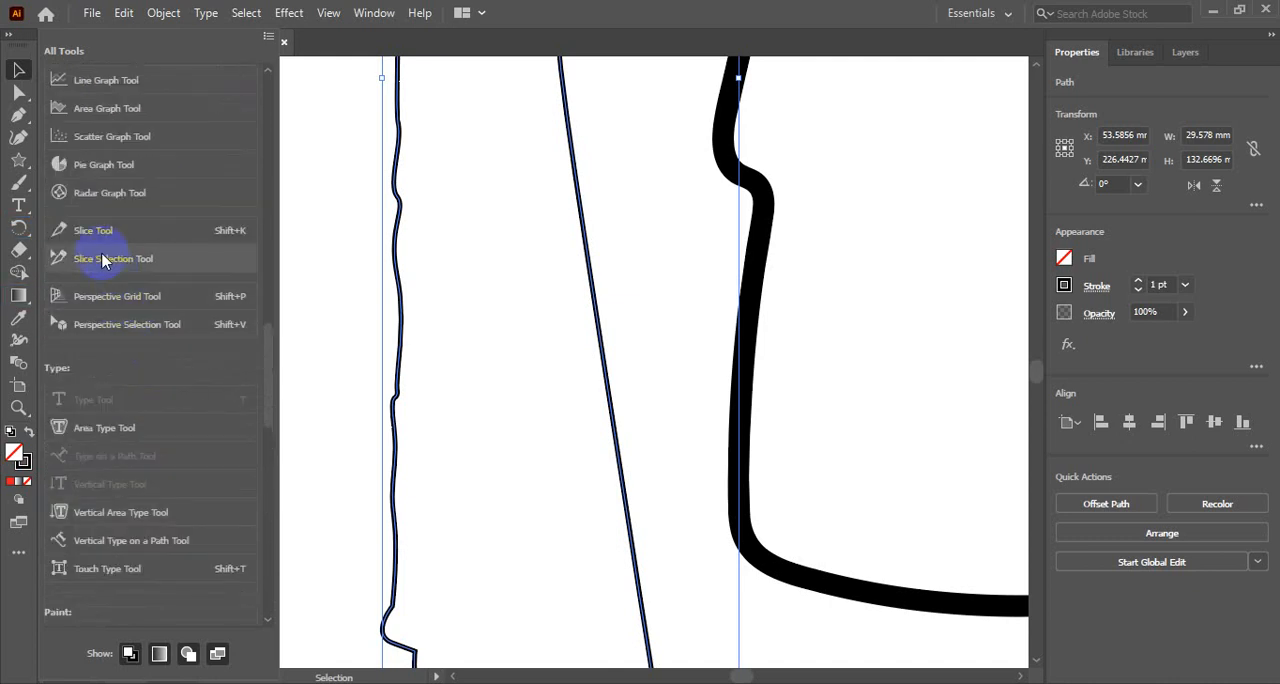
{"action": "scroll", "coordinate": [104, 230], "scroll_direction": "up", "scroll_amount": 3}
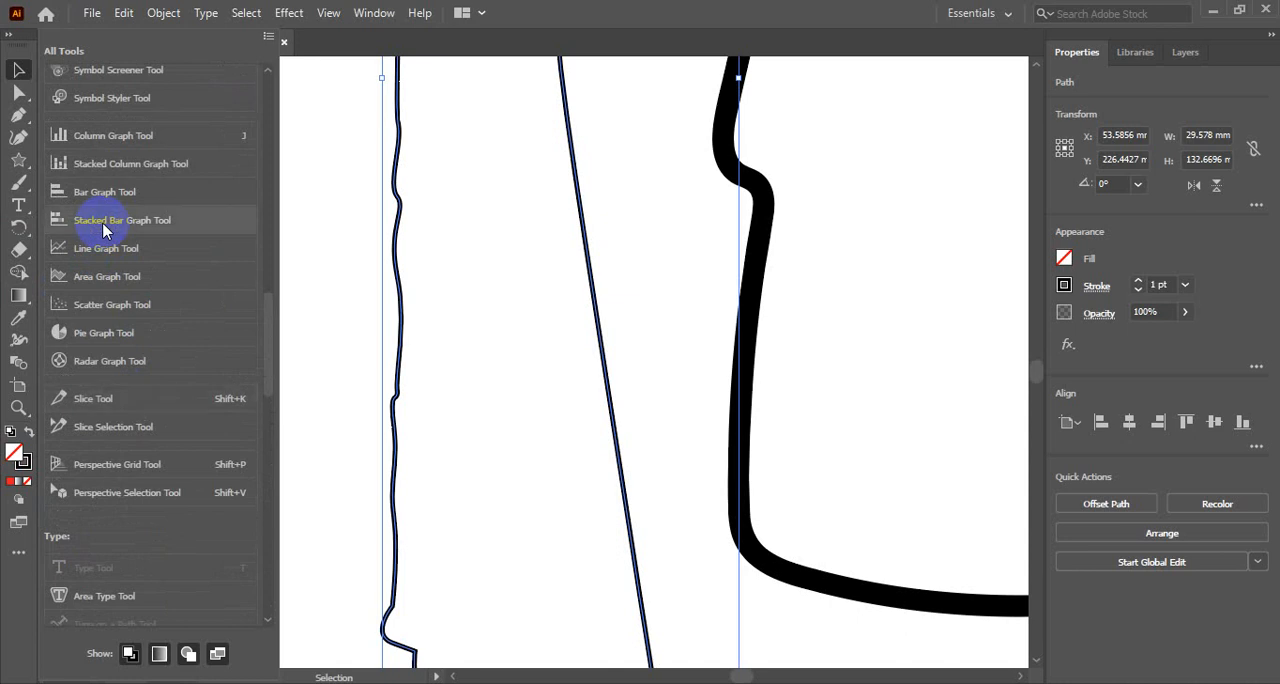
{"action": "scroll", "coordinate": [175, 323], "scroll_direction": "up", "scroll_amount": 3}
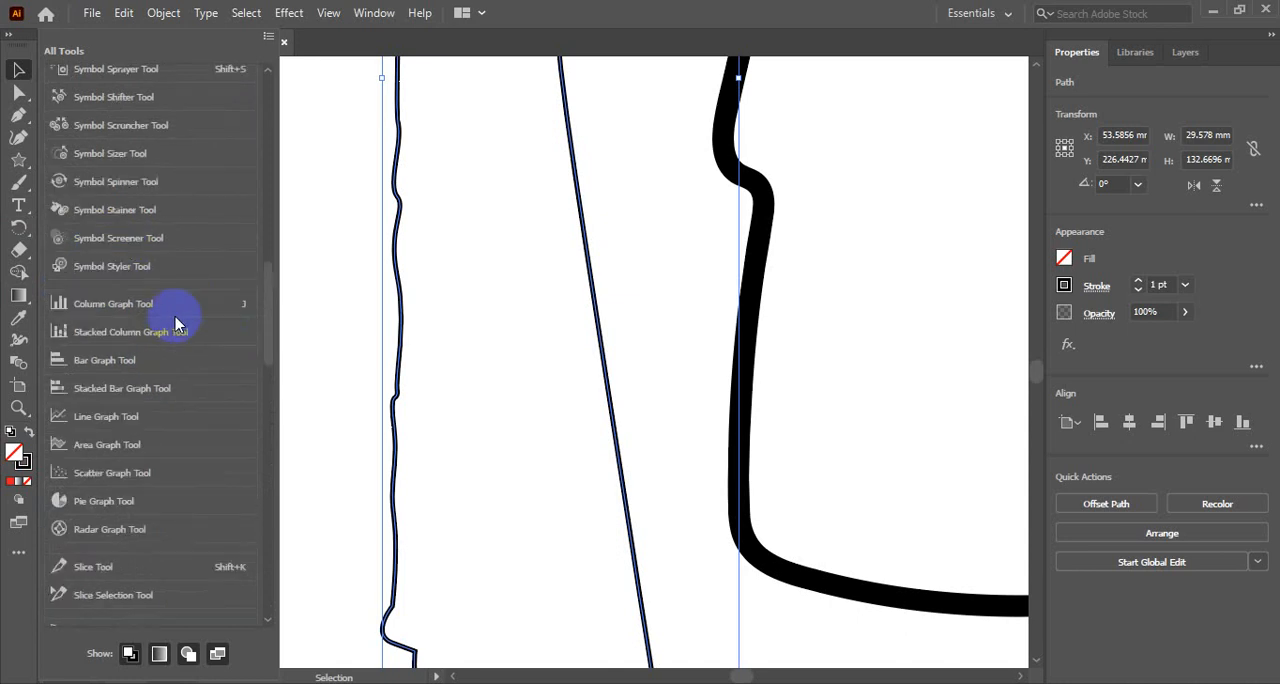
{"action": "scroll", "coordinate": [175, 323], "scroll_direction": "up", "scroll_amount": 3}
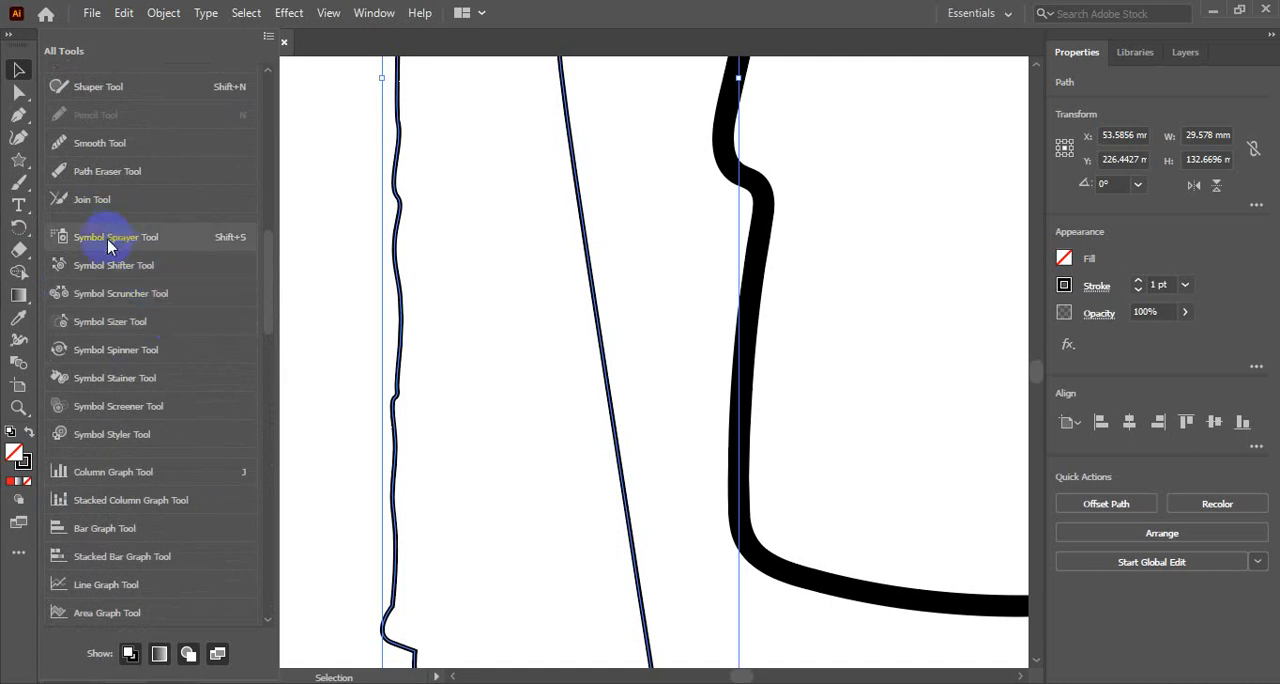
{"action": "scroll", "coordinate": [186, 406], "scroll_direction": "up", "scroll_amount": 3}
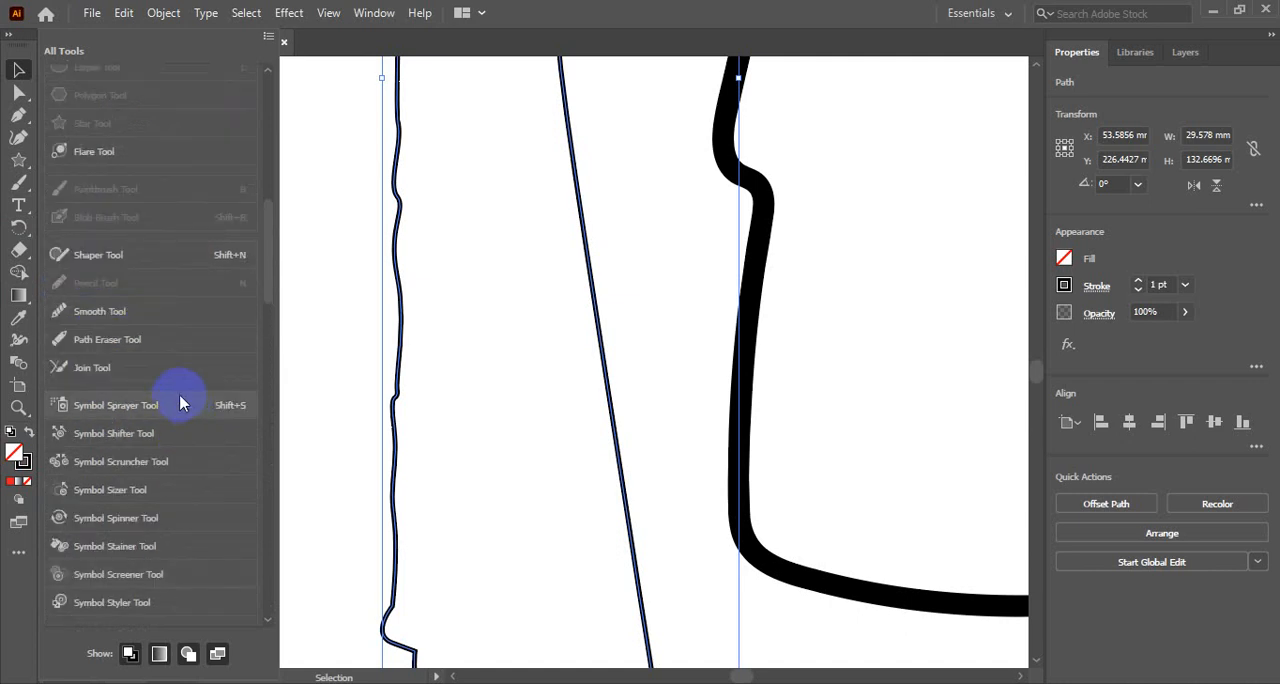
- Add the Smooth Tool to the toolbar below the Zoom tool, and close the tool list
{"action": "left_click", "coordinate": [113, 310]}
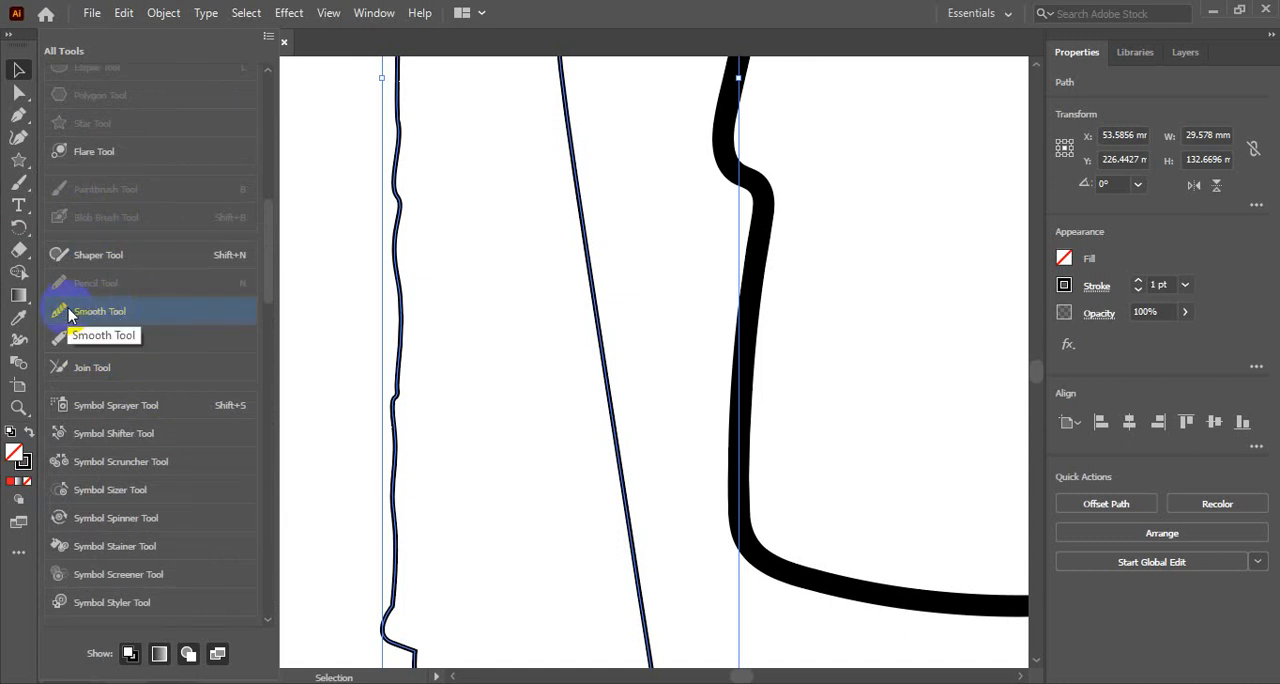
{"action": "left_click_drag", "start_coordinate": [59, 316], "coordinate": [17, 561]}
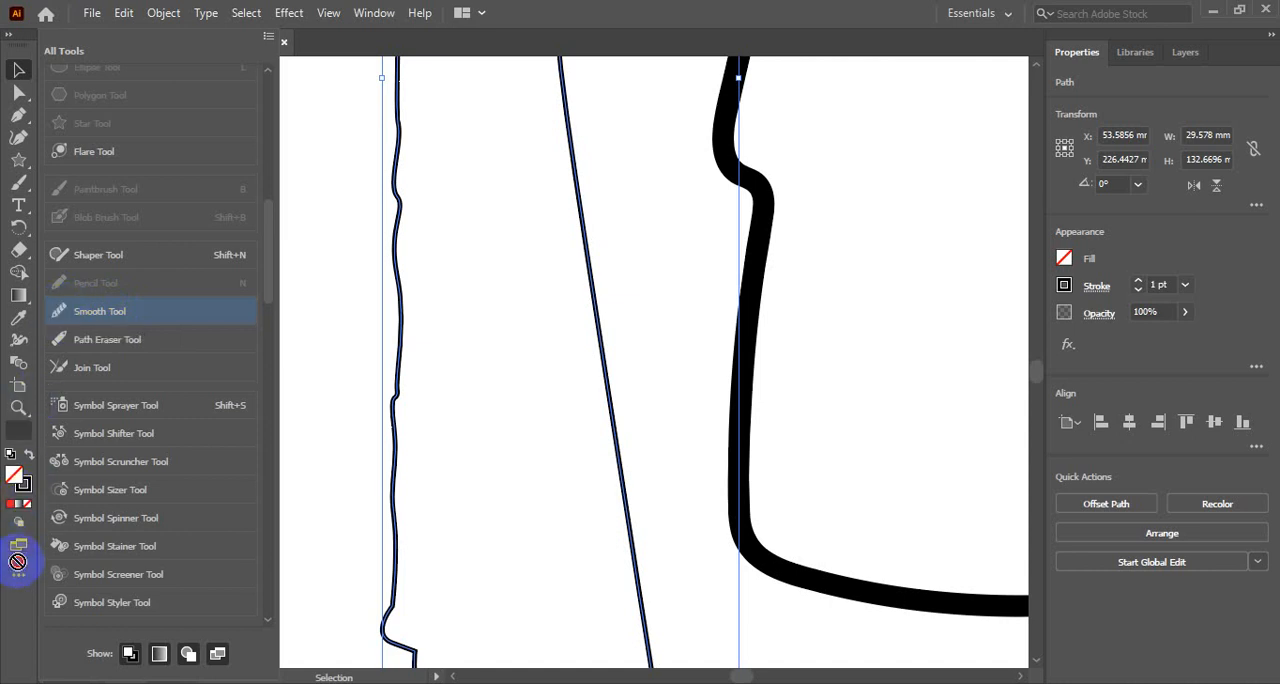
{"action": "left_click_drag", "start_coordinate": [17, 438], "coordinate": [20, 440]}
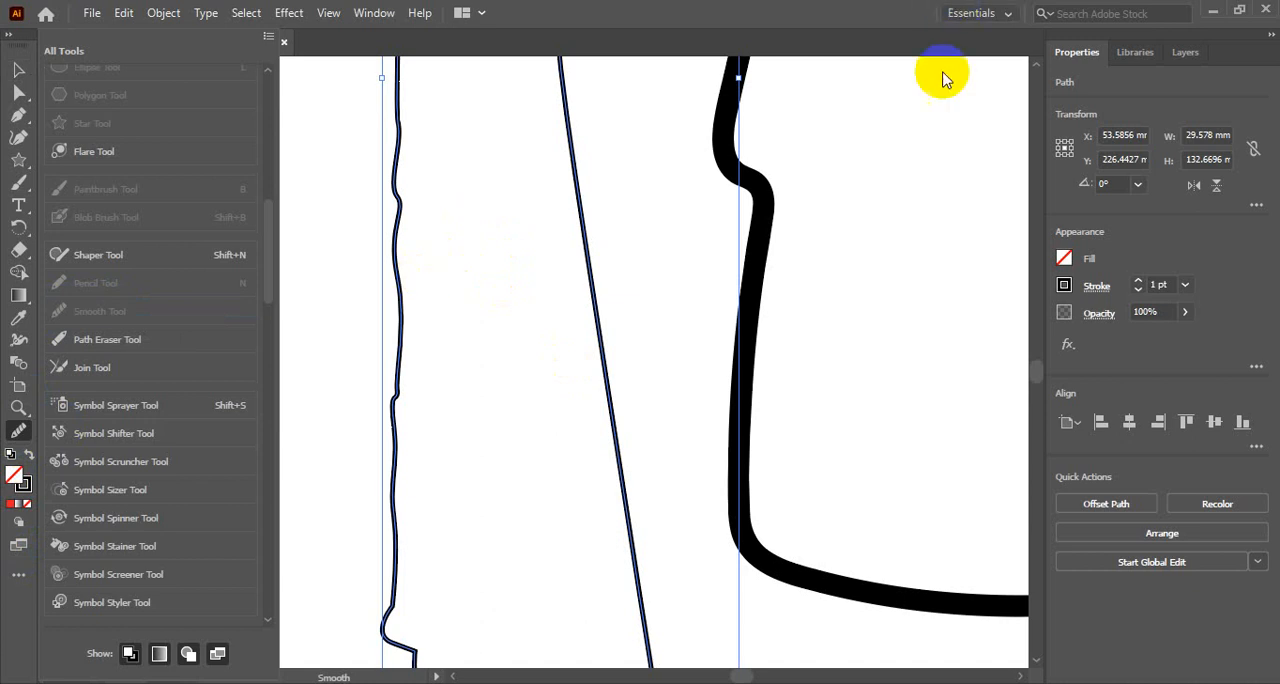
{"action": "left_click", "coordinate": [15, 582]}
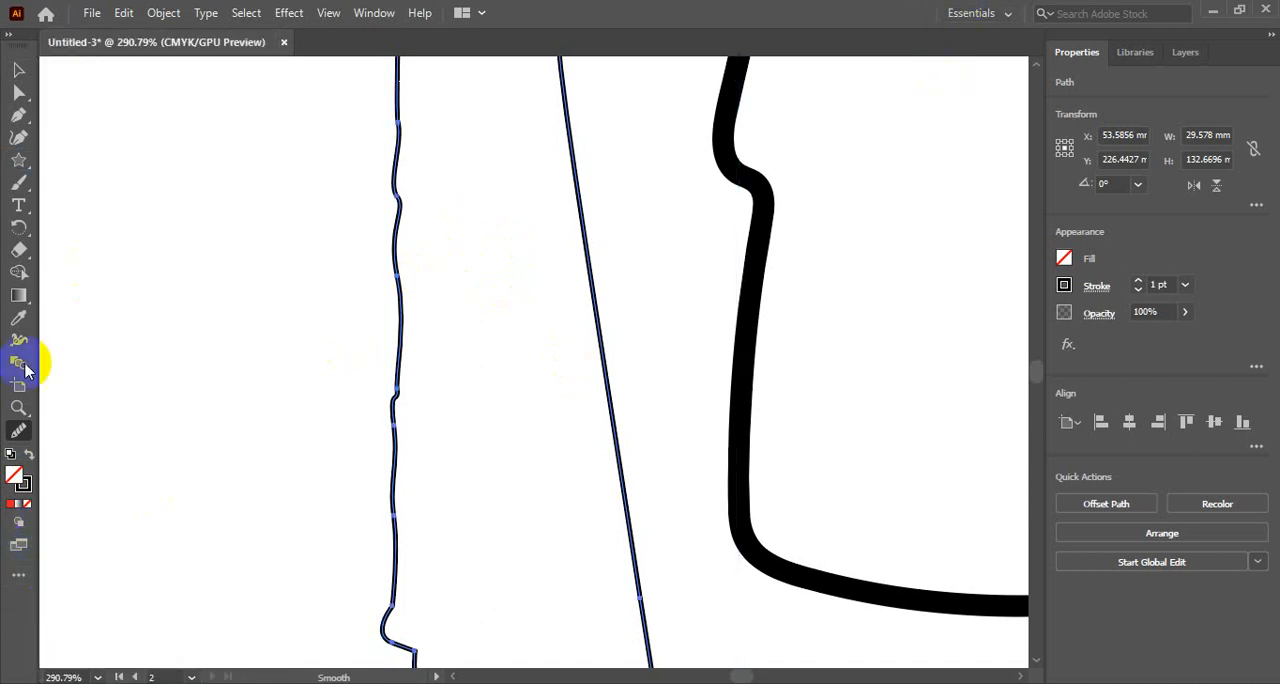
- Smooth the wavy left side and the jagged lower edge of the narrow path with the Smooth Tool
{"action": "left_click", "coordinate": [16, 436]}
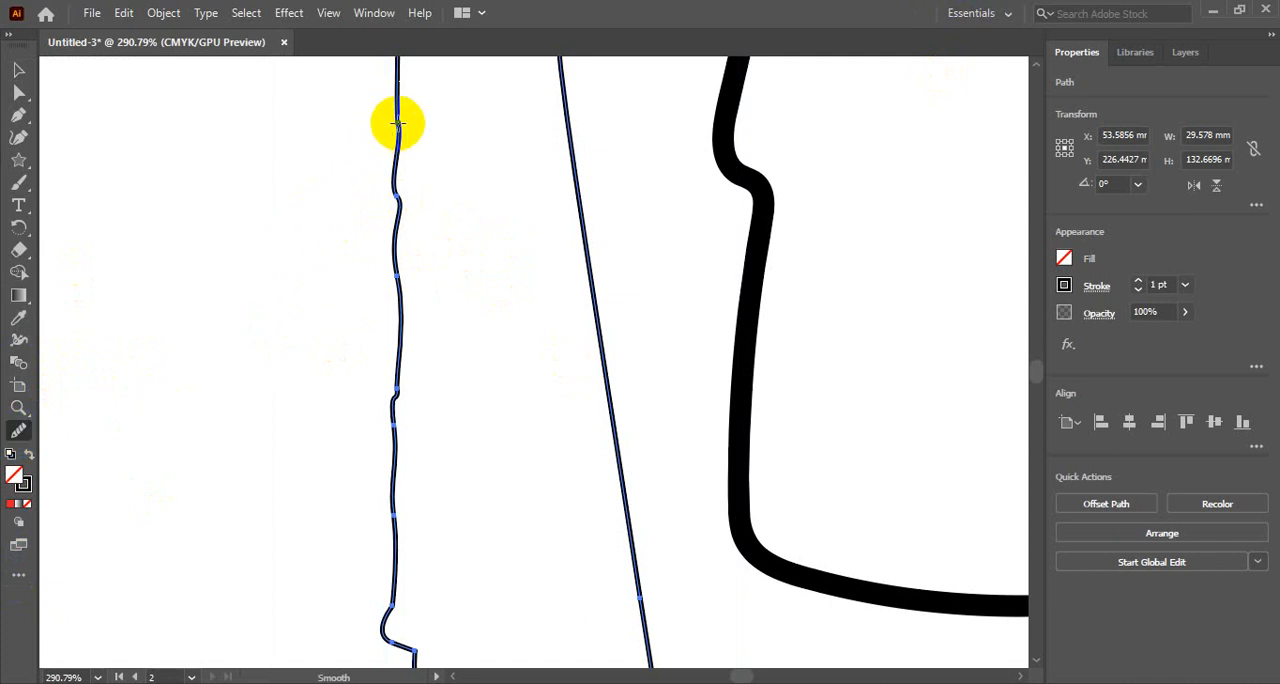
{"action": "mouse_move", "coordinate": [399, 118]}
{"action": "left_mouse_down"}
{"action": "mouse_move", "coordinate": [396, 462]}
{"action": "mouse_move", "coordinate": [396, 157]}
{"action": "mouse_move", "coordinate": [388, 283]}
{"action": "mouse_move", "coordinate": [396, 115]}
{"action": "mouse_move", "coordinate": [394, 517]}
{"action": "left_mouse_up"}
{"action": "scroll", "coordinate": [400, 510], "scroll_direction": "down", "scroll_amount": 2}
{"action": "scroll", "coordinate": [403, 502], "scroll_direction": "down", "scroll_amount": 4}
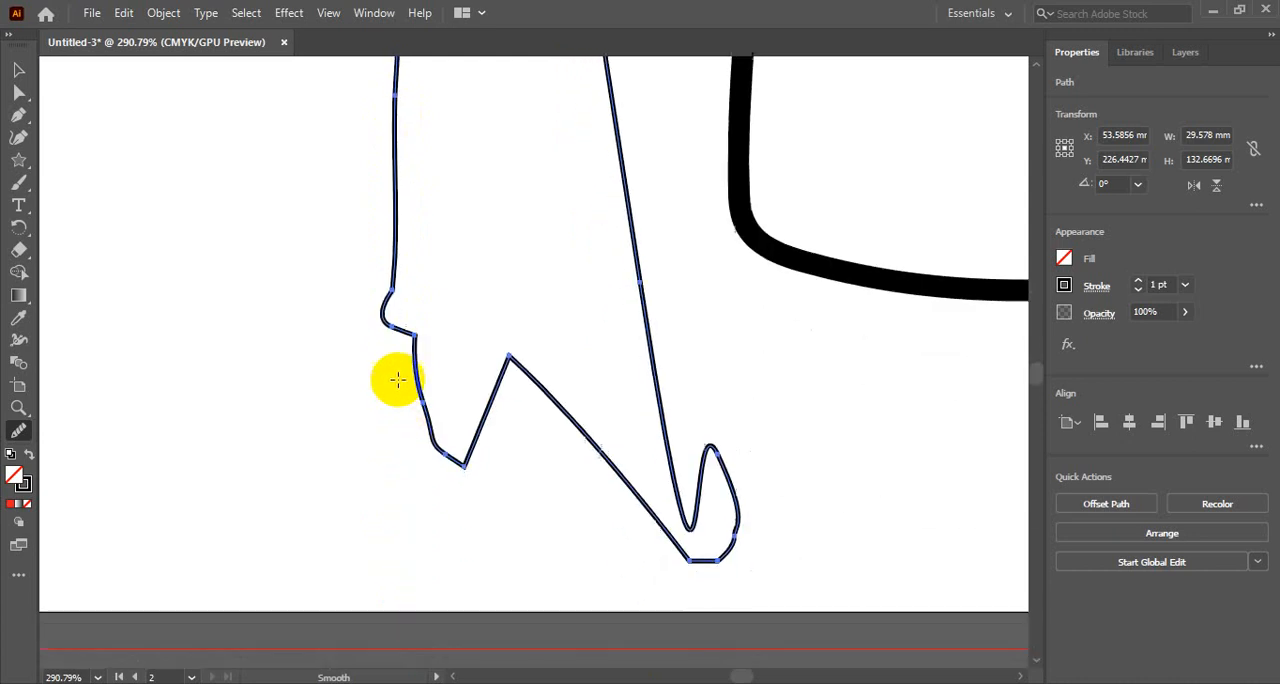
{"action": "mouse_move", "coordinate": [391, 283]}
{"action": "left_mouse_down"}
{"action": "mouse_move", "coordinate": [421, 402]}
{"action": "mouse_move", "coordinate": [436, 411]}
{"action": "mouse_move", "coordinate": [428, 425]}
{"action": "mouse_move", "coordinate": [382, 294]}
{"action": "mouse_move", "coordinate": [434, 444]}
{"action": "mouse_move", "coordinate": [472, 484]}
{"action": "mouse_move", "coordinate": [488, 483]}
{"action": "mouse_move", "coordinate": [489, 363]}
{"action": "mouse_move", "coordinate": [497, 355]}
{"action": "mouse_move", "coordinate": [577, 433]}
{"action": "mouse_move", "coordinate": [590, 348]}
{"action": "mouse_move", "coordinate": [580, 479]}
{"action": "mouse_move", "coordinate": [726, 448]}
{"action": "mouse_move", "coordinate": [742, 545]}
{"action": "mouse_move", "coordinate": [692, 569]}
{"action": "mouse_move", "coordinate": [598, 428]}
{"action": "left_mouse_up"}
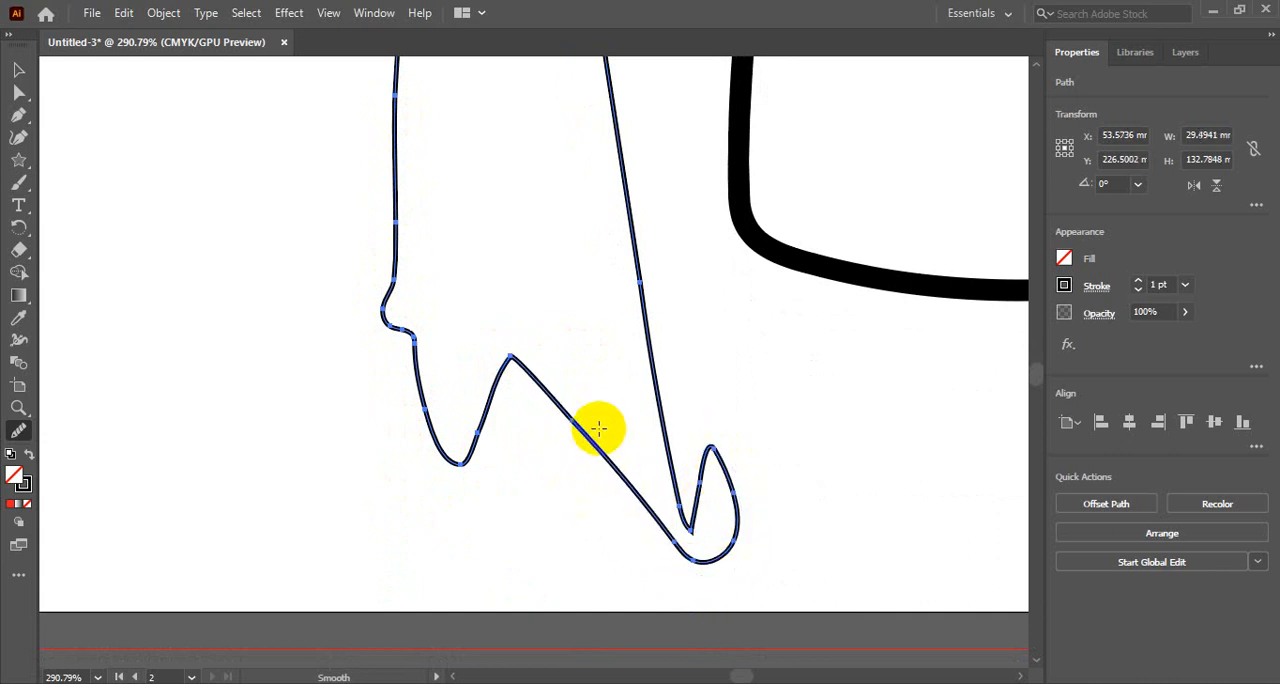
- Smooth the sharp inner notch beside the hook at the narrow path's lower end
{"action": "scroll", "coordinate": [676, 562], "scroll_direction": "up", "scroll_amount": 6}
{"action": "scroll", "coordinate": [677, 563], "scroll_direction": "down", "scroll_amount": 5}
{"action": "scroll", "coordinate": [676, 562], "scroll_direction": "down", "scroll_amount": 1}
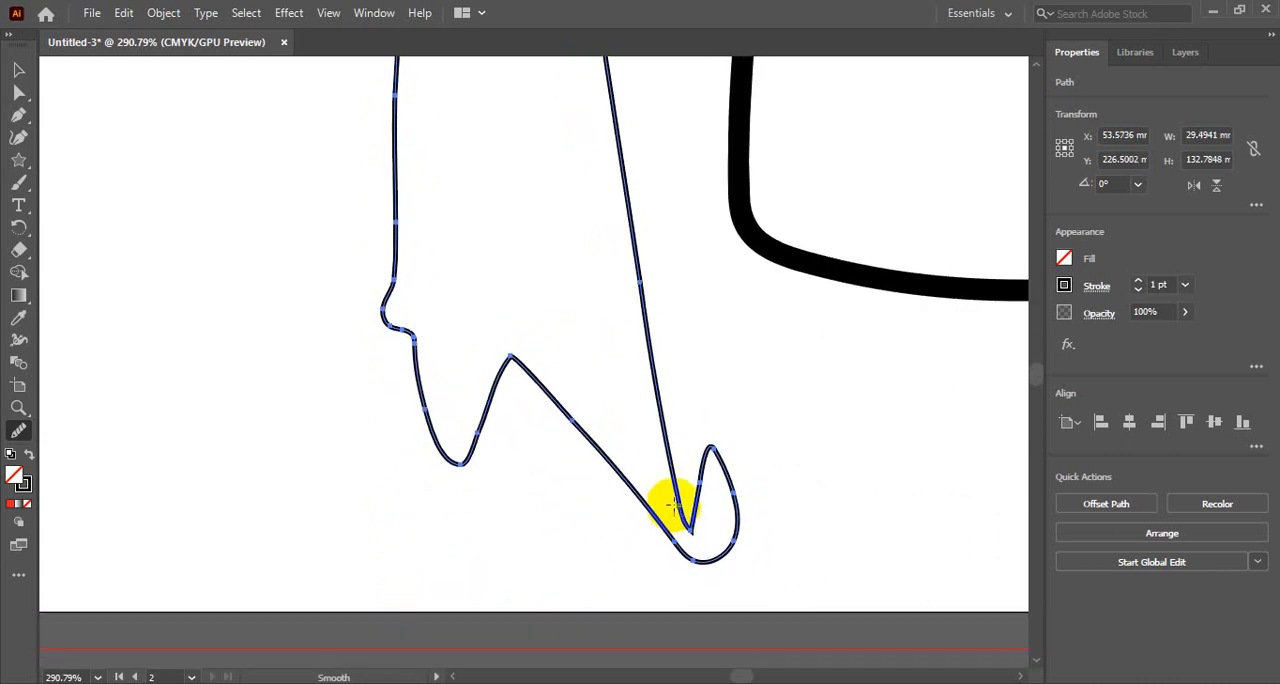
{"action": "mouse_move", "coordinate": [688, 525]}
{"action": "left_mouse_down"}
{"action": "mouse_move", "coordinate": [711, 496]}
{"action": "mouse_move", "coordinate": [689, 523]}
{"action": "mouse_move", "coordinate": [702, 503]}
{"action": "mouse_move", "coordinate": [692, 515]}
{"action": "mouse_move", "coordinate": [657, 483]}
{"action": "left_mouse_up"}
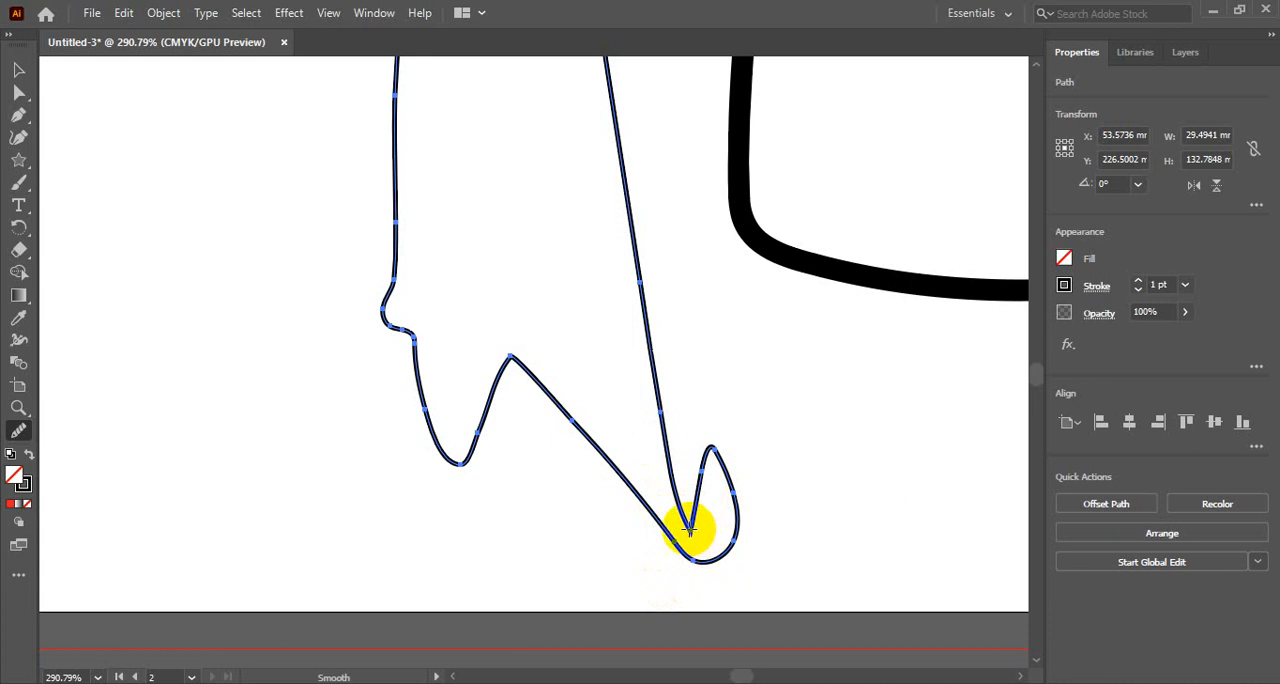
- Smooth the top edge and the pointed notches on the upper left side of the narrow path
{"action": "scroll", "coordinate": [463, 530], "scroll_direction": "up", "scroll_amount": 10}
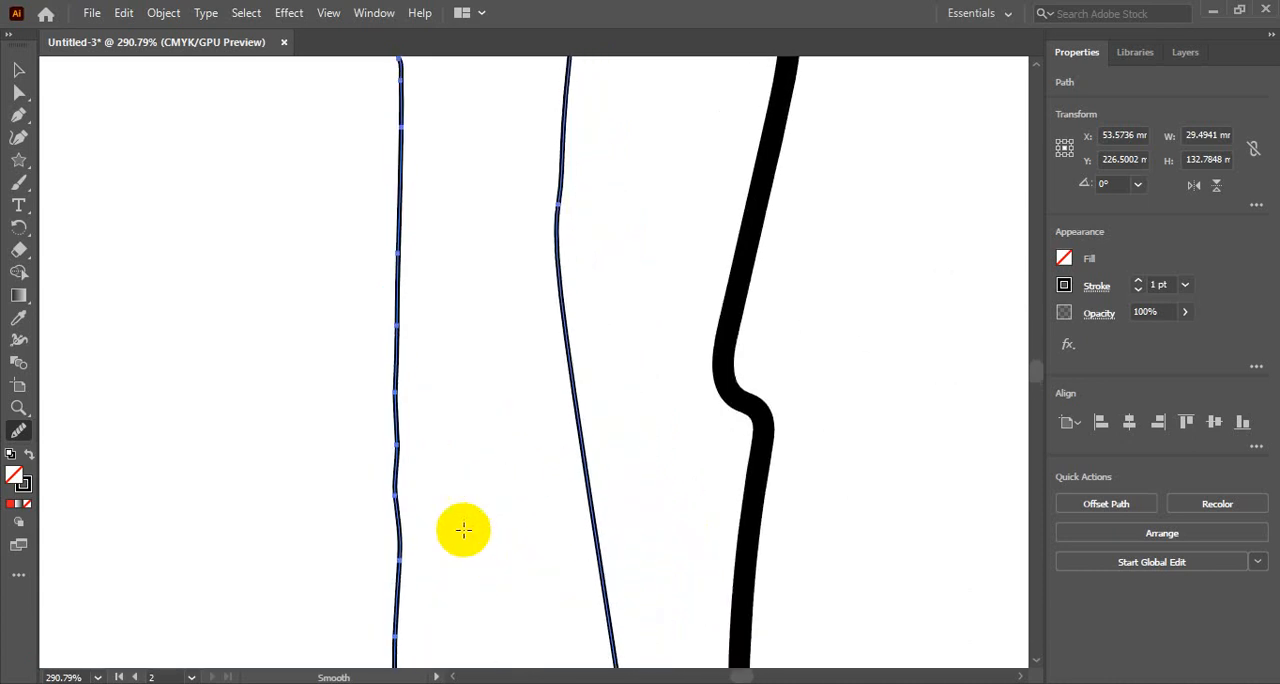
{"action": "scroll", "coordinate": [463, 530], "scroll_direction": "up", "scroll_amount": 10}
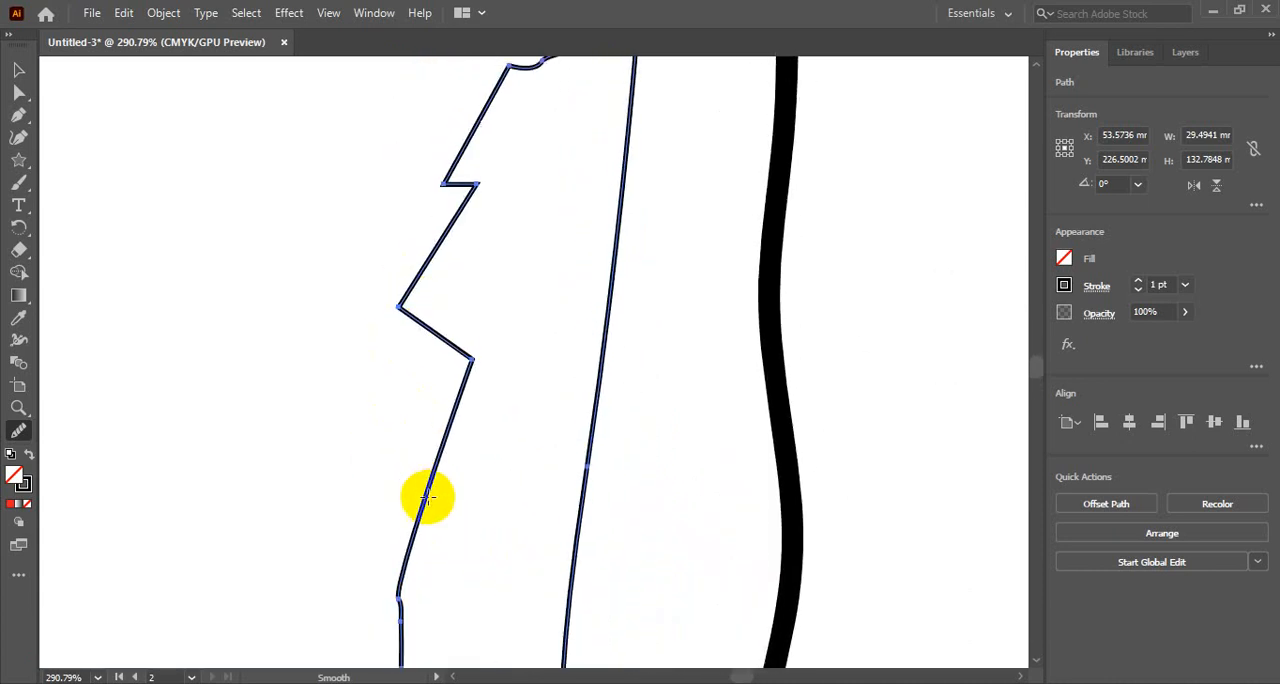
{"action": "scroll", "coordinate": [427, 497], "scroll_direction": "up", "scroll_amount": 5}
{"action": "mouse_move", "coordinate": [447, 392]}
{"action": "left_mouse_down"}
{"action": "mouse_move", "coordinate": [436, 458]}
{"action": "mouse_move", "coordinate": [525, 263]}
{"action": "mouse_move", "coordinate": [627, 247]}
{"action": "mouse_move", "coordinate": [628, 289]}
{"action": "left_mouse_up"}
{"action": "scroll", "coordinate": [466, 397], "scroll_direction": "down", "scroll_amount": 4}
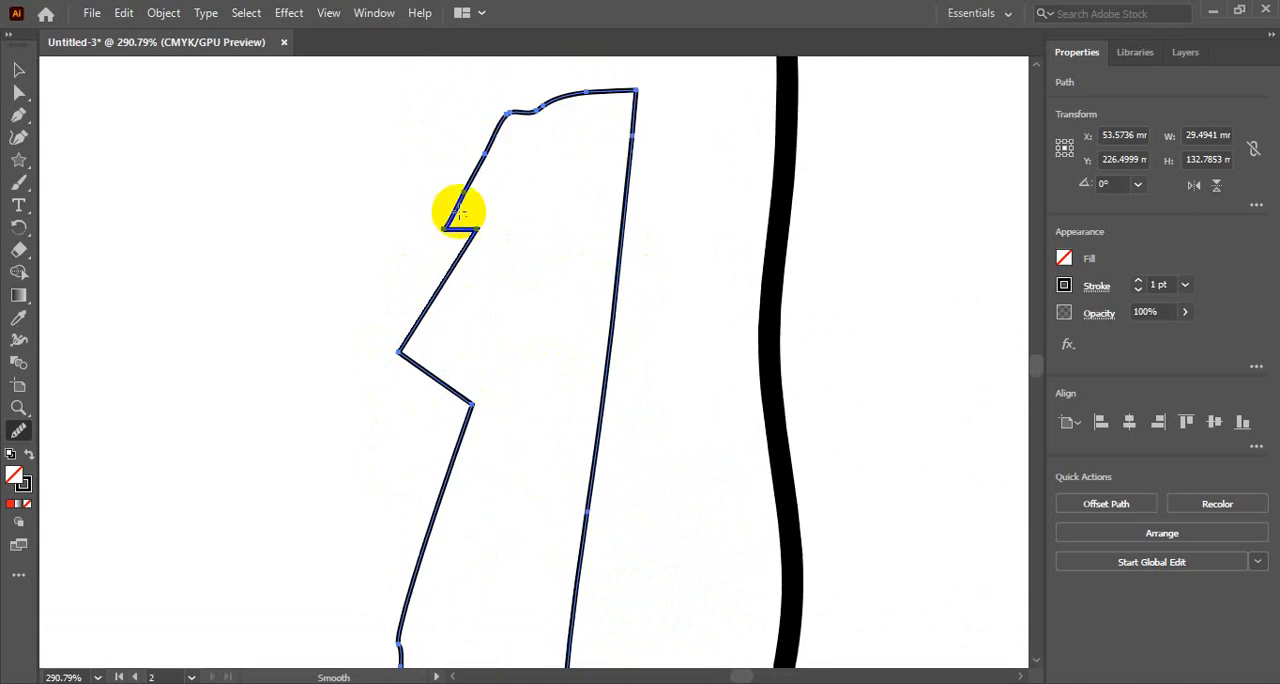
{"action": "scroll", "coordinate": [430, 300], "scroll_direction": "down", "scroll_amount": 2}
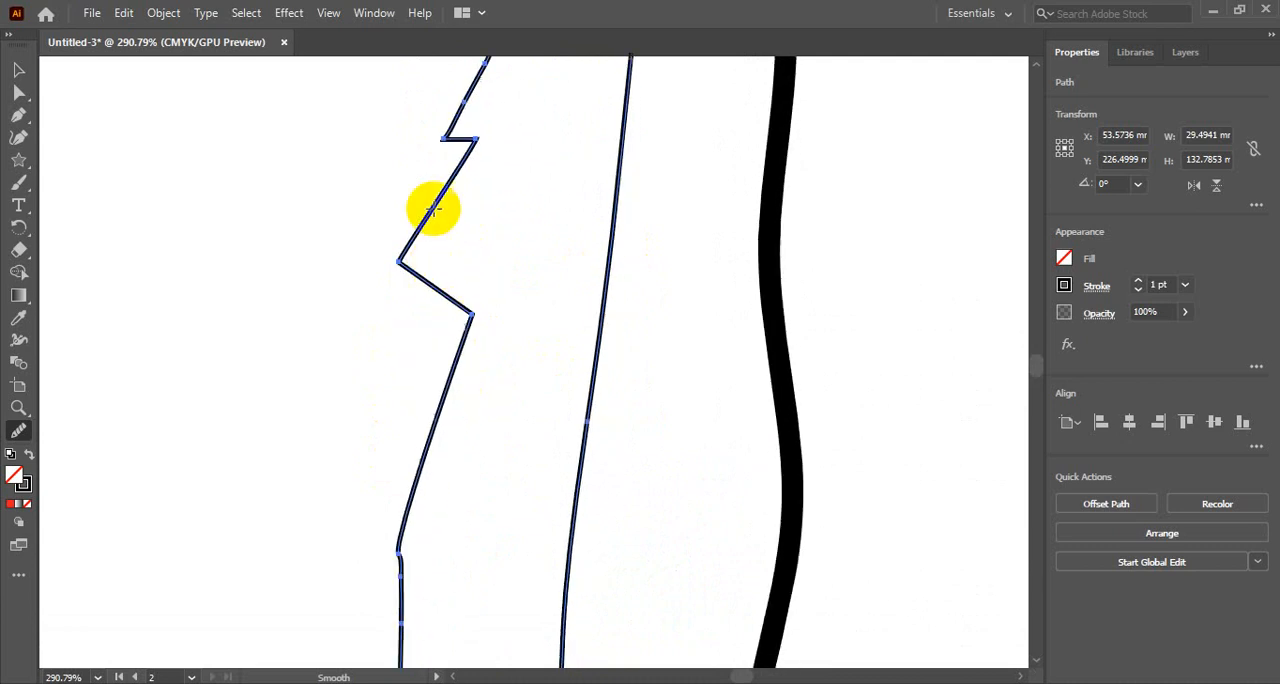
{"action": "mouse_move", "coordinate": [455, 115]}
{"action": "left_mouse_down"}
{"action": "mouse_move", "coordinate": [436, 141]}
{"action": "mouse_move", "coordinate": [454, 186]}
{"action": "mouse_move", "coordinate": [380, 245]}
{"action": "left_mouse_up"}
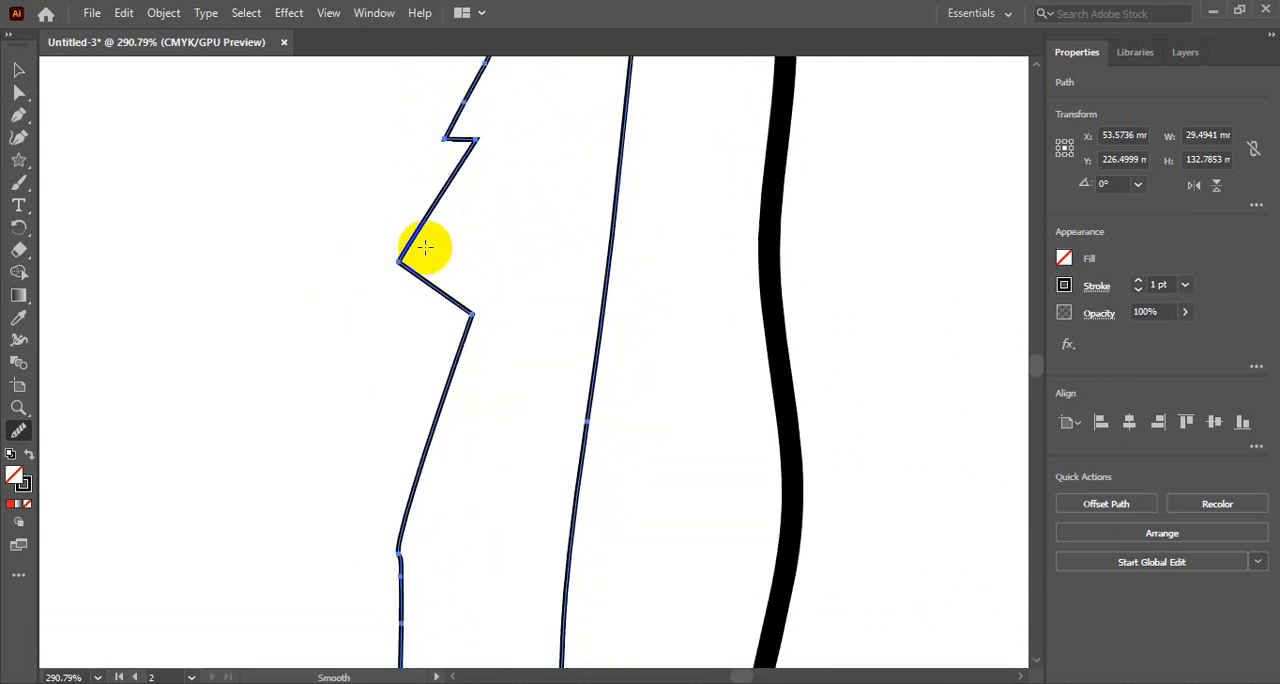
- Smooth the bend below the upper notches and the long left side of the narrow path
{"action": "scroll", "coordinate": [480, 318], "scroll_direction": "down", "scroll_amount": 7}
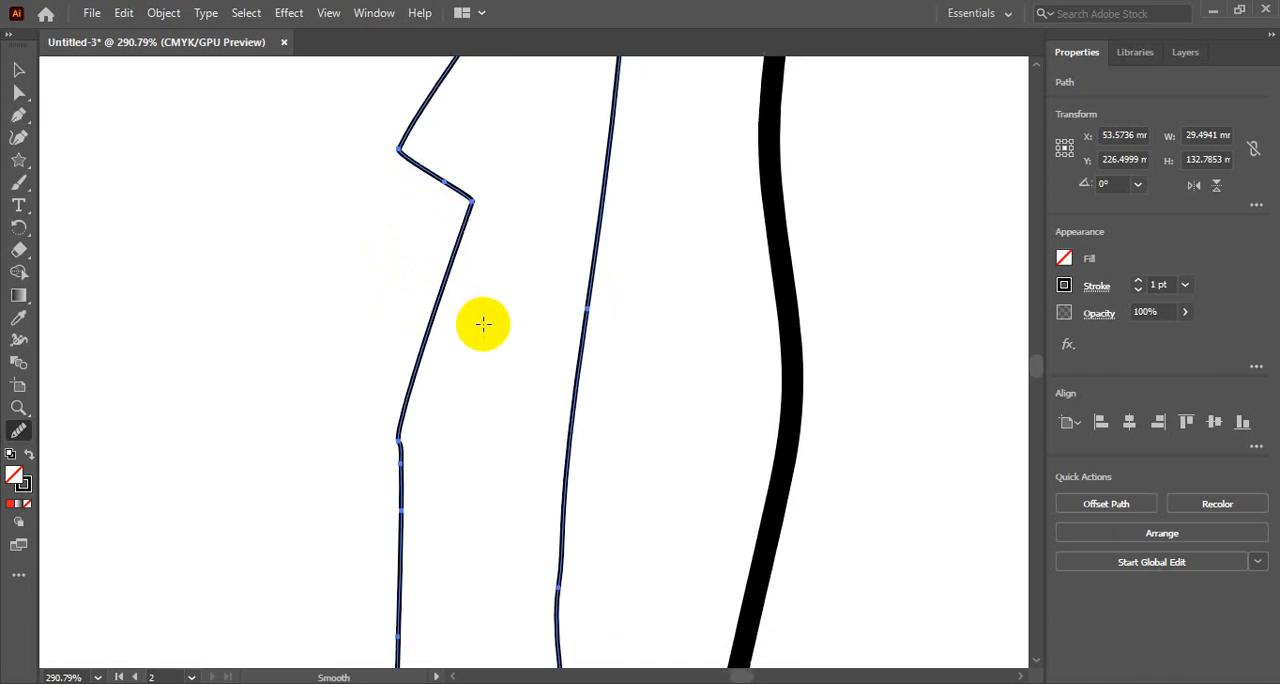
{"action": "left_click_drag", "start_coordinate": [406, 263], "coordinate": [414, 428]}
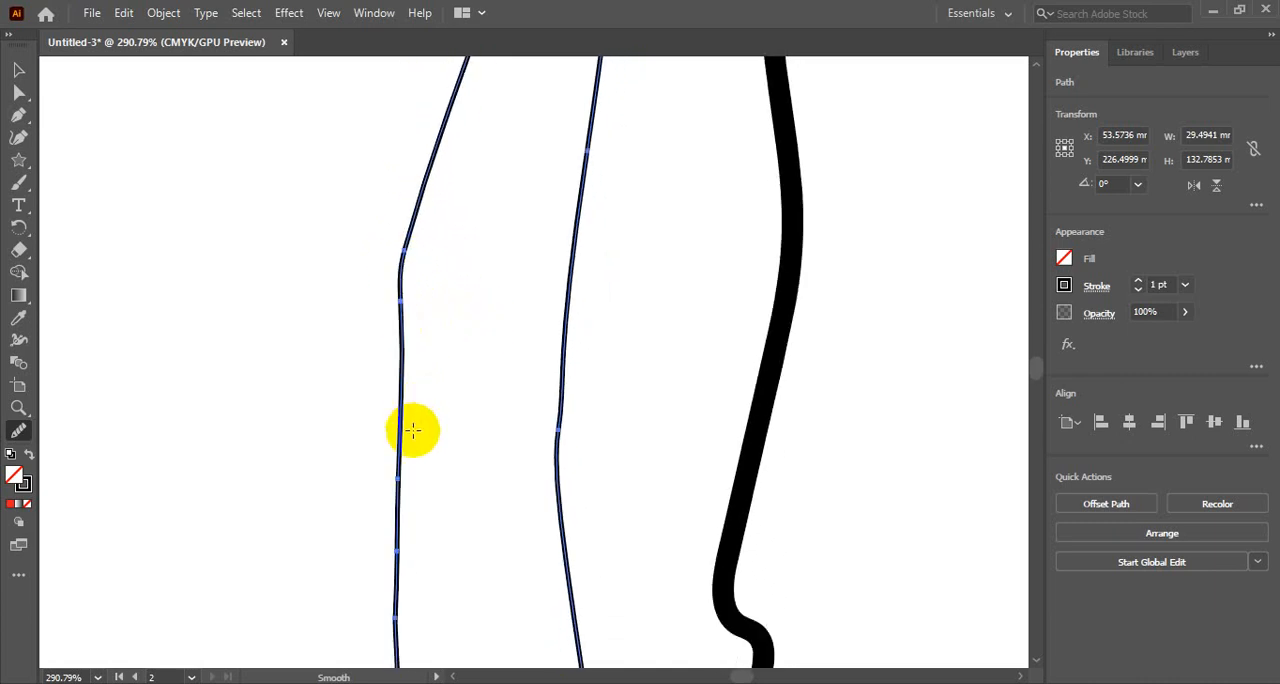
{"action": "scroll", "coordinate": [423, 468], "scroll_direction": "down", "scroll_amount": 10}
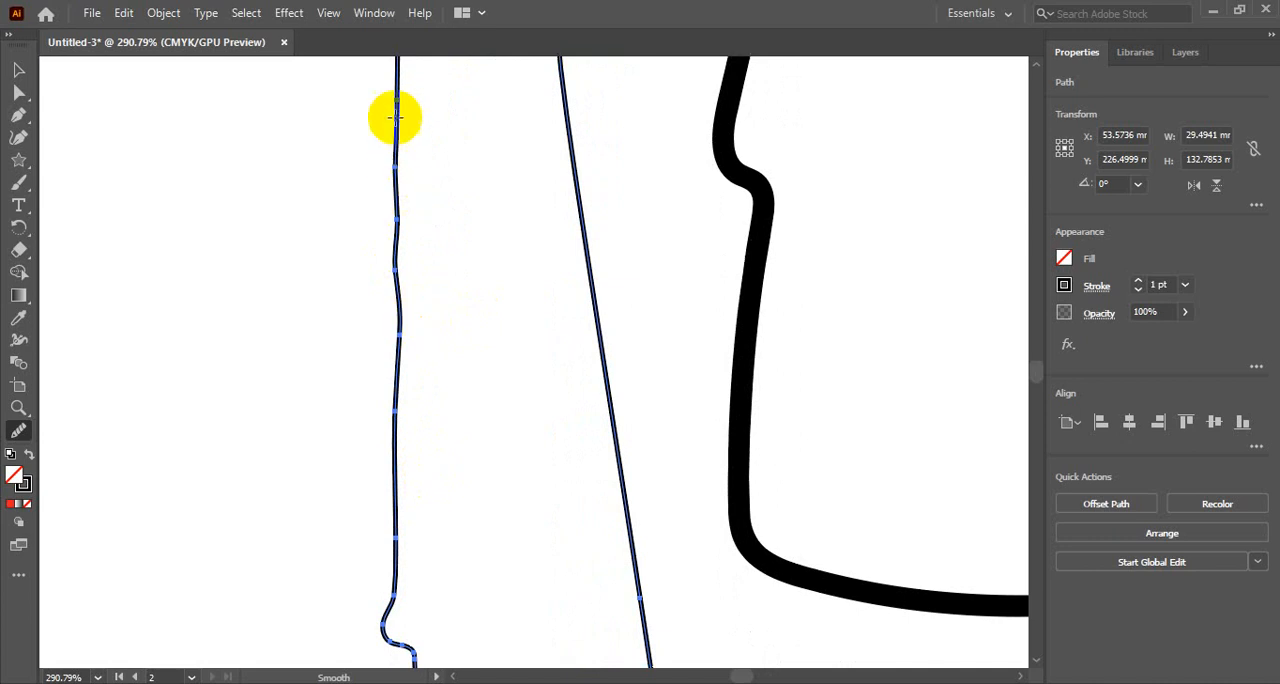
{"action": "scroll", "coordinate": [391, 369], "scroll_direction": "up", "scroll_amount": 2}
{"action": "left_click_drag", "start_coordinate": [396, 270], "coordinate": [394, 491]}
- Smooth the small bump at the lower end of the narrow path's left side
{"action": "scroll", "coordinate": [420, 470], "scroll_direction": "down", "scroll_amount": 8}
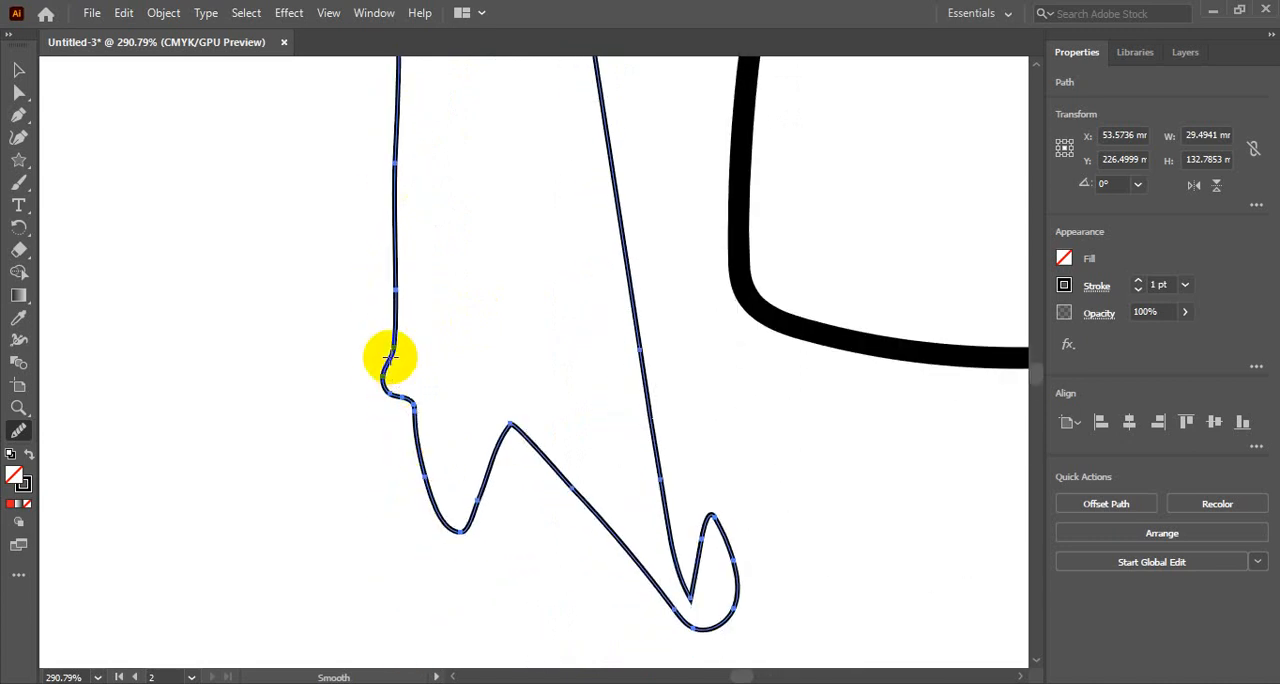
{"action": "left_click_drag", "start_coordinate": [391, 357], "coordinate": [411, 431]}
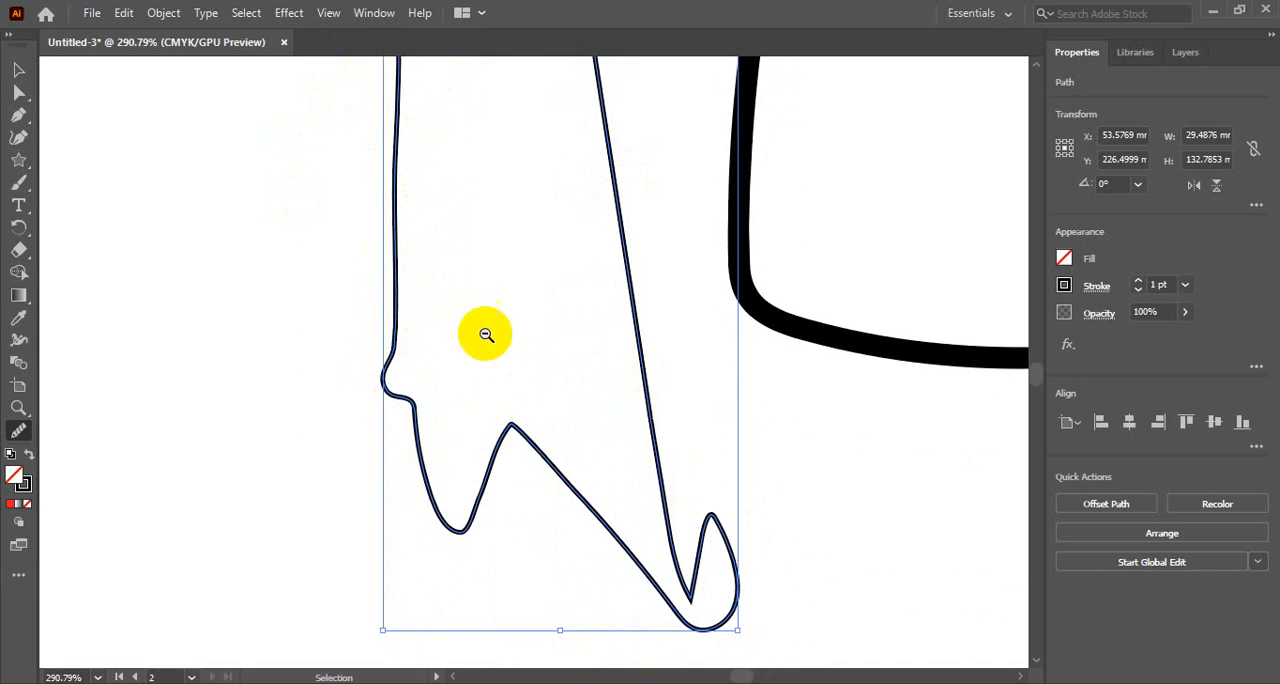
{"action": "left_click", "coordinate": [496, 275], "text": "ctrl+alt"}
{"action": "left_click", "coordinate": [496, 274], "text": "ctrl+alt"}
{"action": "left_click", "coordinate": [529, 298], "text": "ctrl+alt"}
{"action": "left_click", "coordinate": [565, 302], "text": "ctrl+alt"}
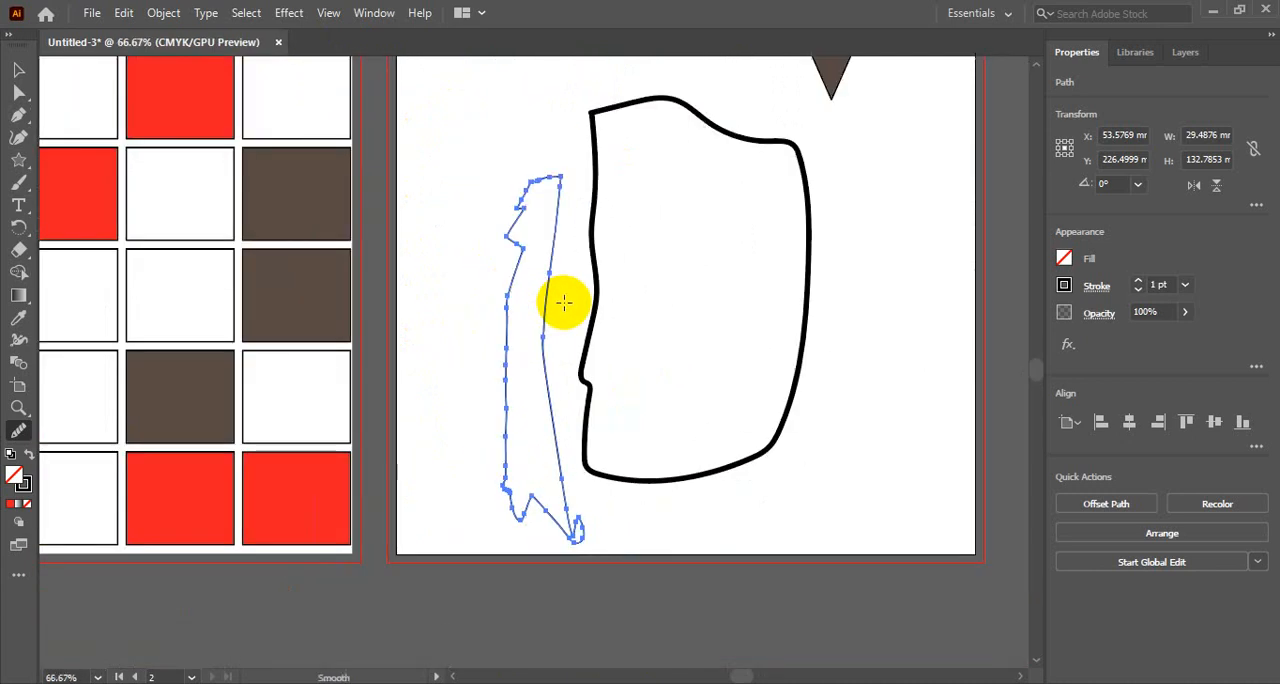
- Delete the narrow path beside the wide black outline
{"action": "left_click", "coordinate": [18, 70]}
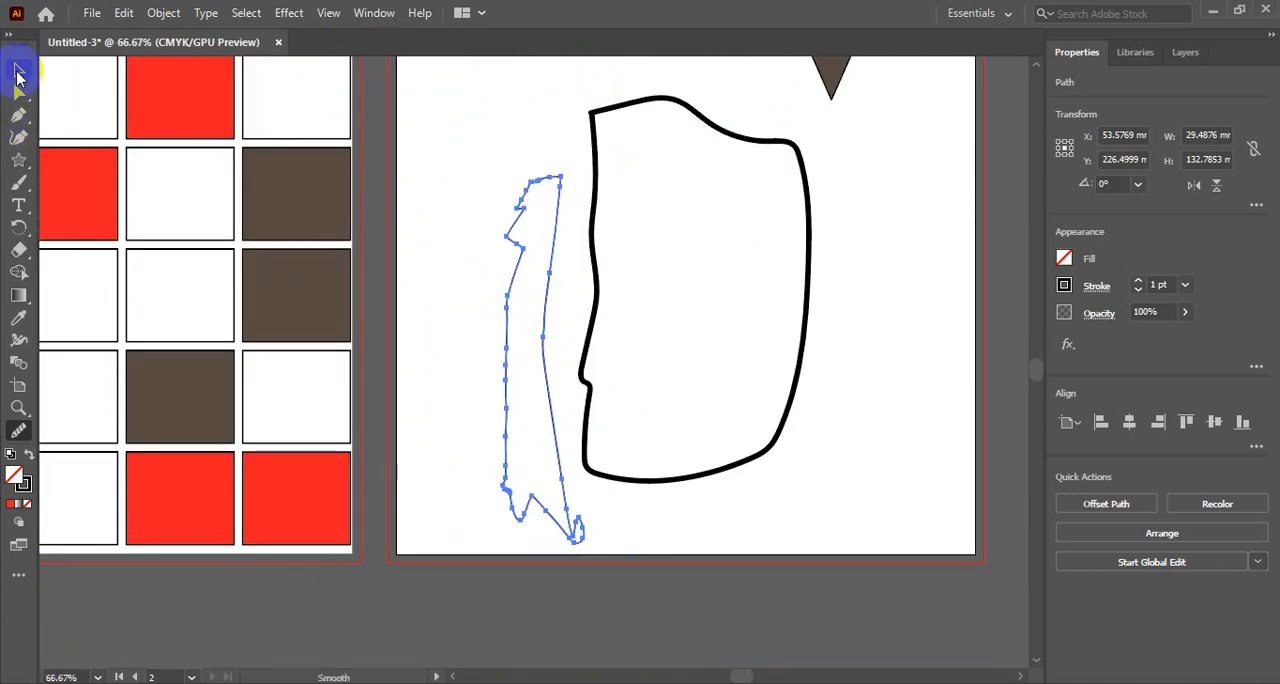
{"action": "left_click", "coordinate": [529, 237]}
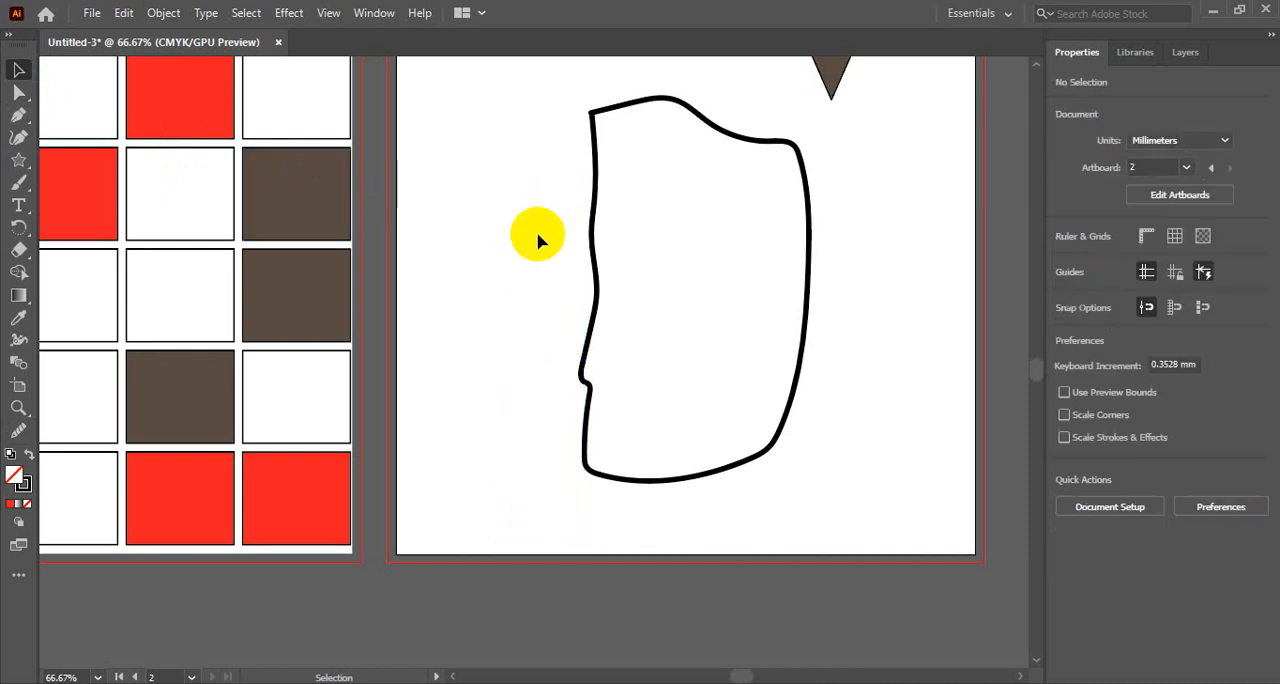
- Smooth the wavy left side and the upper right edge of the wide black outline with the Smooth tool
{"action": "left_click", "coordinate": [593, 168]}
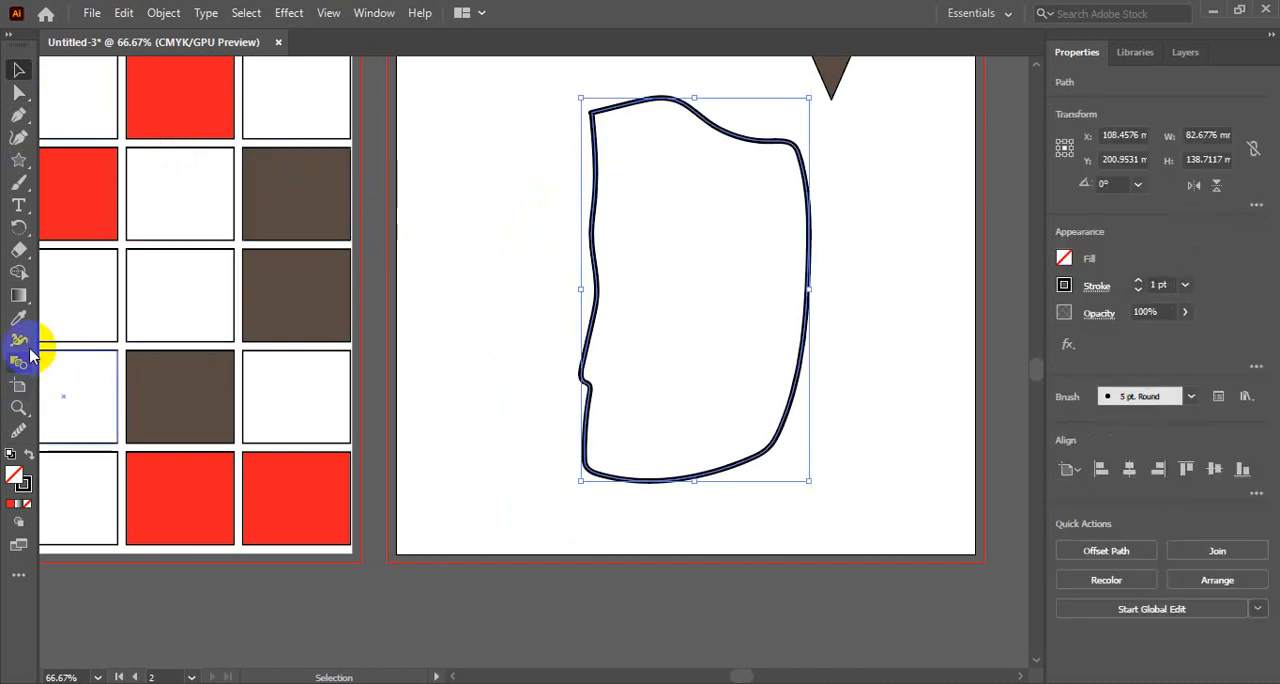
{"action": "left_click", "coordinate": [18, 430]}
{"action": "mouse_move", "coordinate": [590, 203]}
{"action": "left_mouse_down"}
{"action": "mouse_move", "coordinate": [589, 118]}
{"action": "mouse_move", "coordinate": [582, 482]}
{"action": "mouse_move", "coordinate": [580, 451]}
{"action": "left_mouse_up"}
{"action": "mouse_move", "coordinate": [595, 130]}
{"action": "left_mouse_down"}
{"action": "mouse_move", "coordinate": [618, 97]}
{"action": "mouse_move", "coordinate": [626, 111]}
{"action": "mouse_move", "coordinate": [595, 130]}
{"action": "mouse_move", "coordinate": [605, 100]}
{"action": "mouse_move", "coordinate": [656, 105]}
{"action": "mouse_move", "coordinate": [803, 166]}
{"action": "mouse_move", "coordinate": [820, 271]}
{"action": "left_mouse_up"}
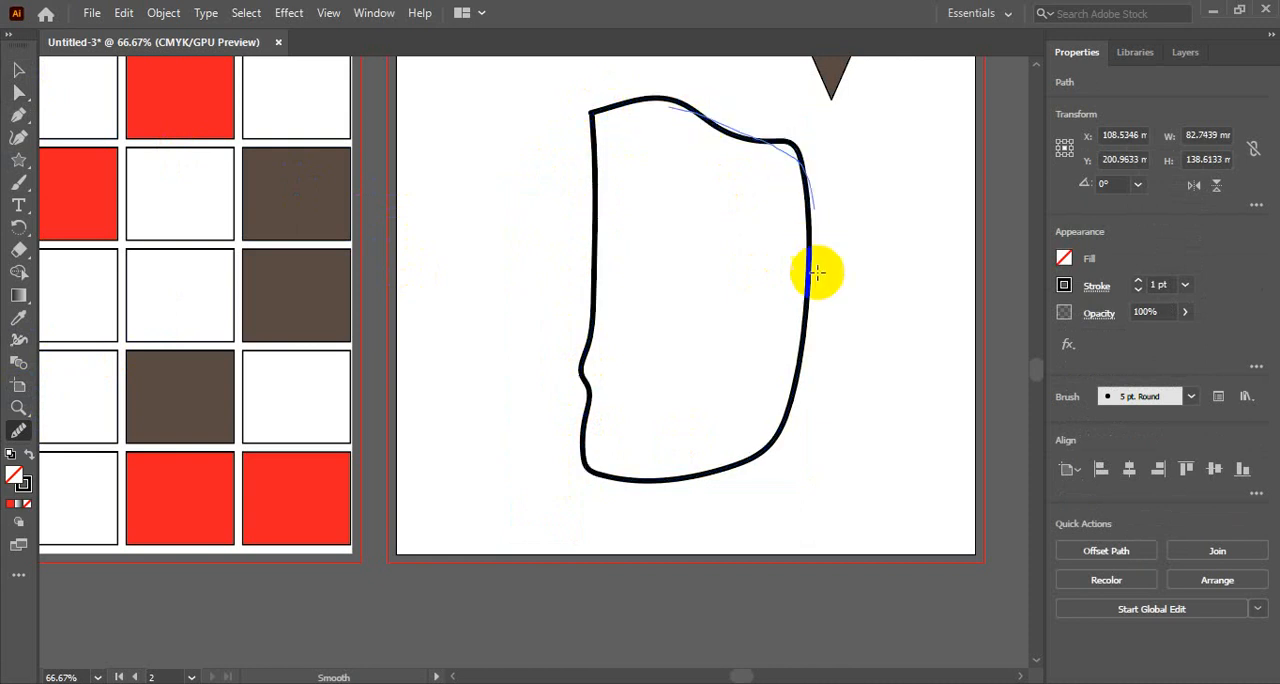
- Delete the wide black outline and both brown stars from the second artboard
{"action": "left_click", "coordinate": [18, 69]}
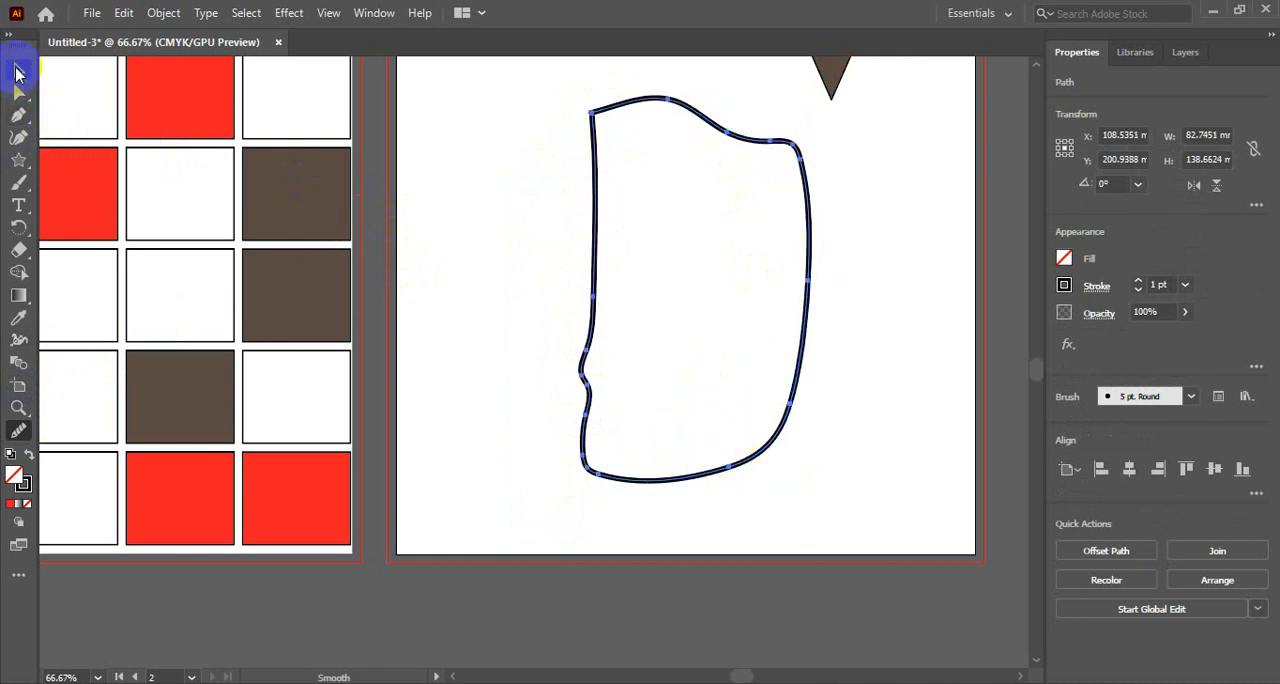
{"action": "key", "text": "Delete"}
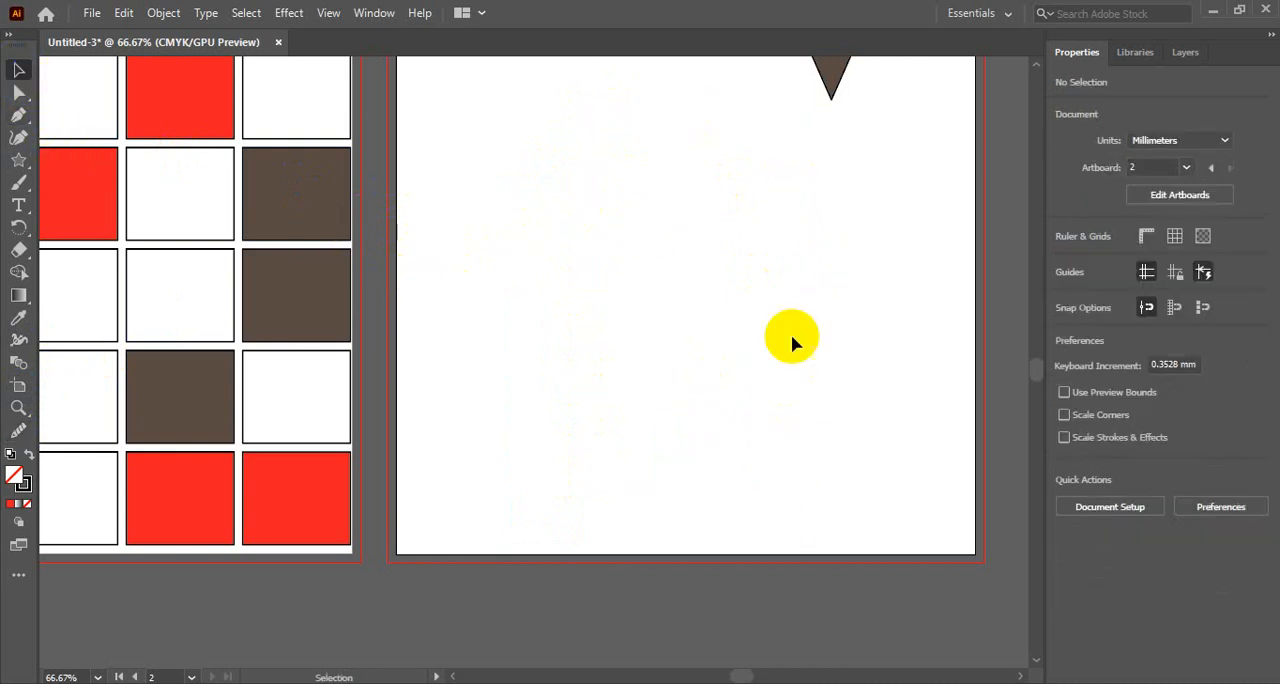
{"action": "scroll", "coordinate": [842, 406], "scroll_direction": "up", "scroll_amount": 5}
{"action": "scroll", "coordinate": [843, 409], "scroll_direction": "up", "scroll_amount": 2}
{"action": "left_click", "coordinate": [814, 300]}
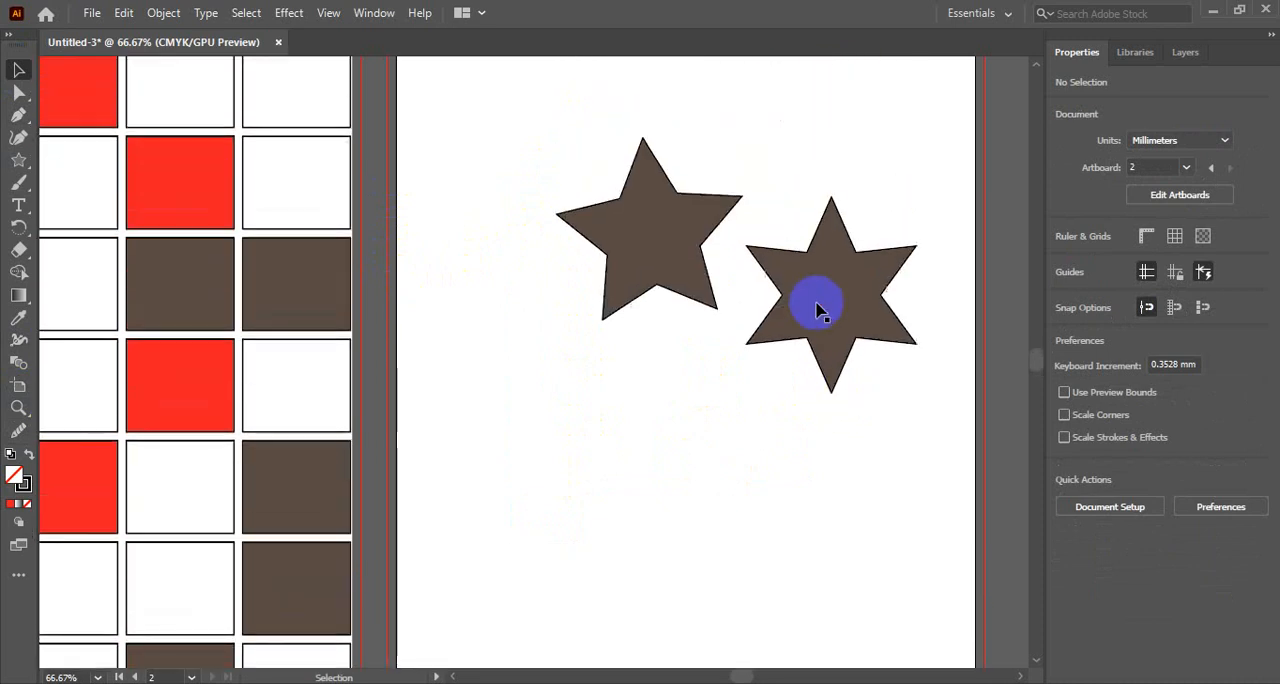
{"action": "key", "text": "Delete"}
{"action": "left_click", "coordinate": [640, 217]}
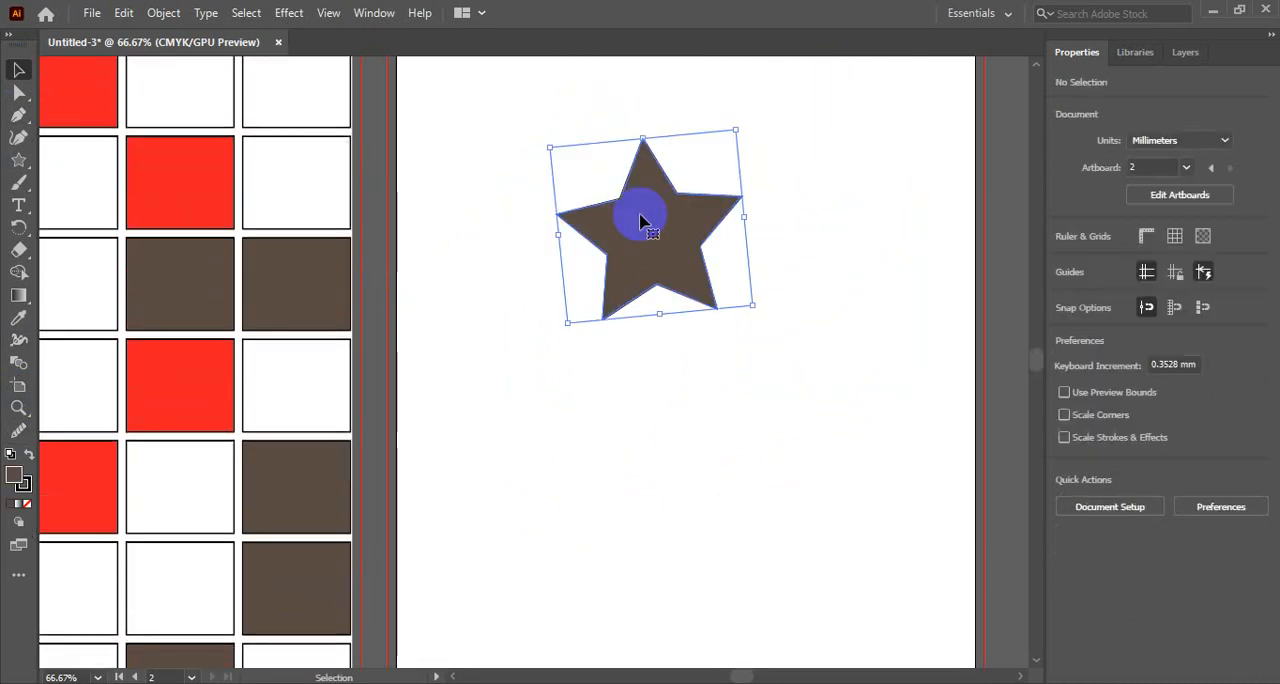
{"action": "key", "text": "Delete"}
{"action": "left_click_drag", "start_coordinate": [581, 264], "coordinate": [643, 320]}
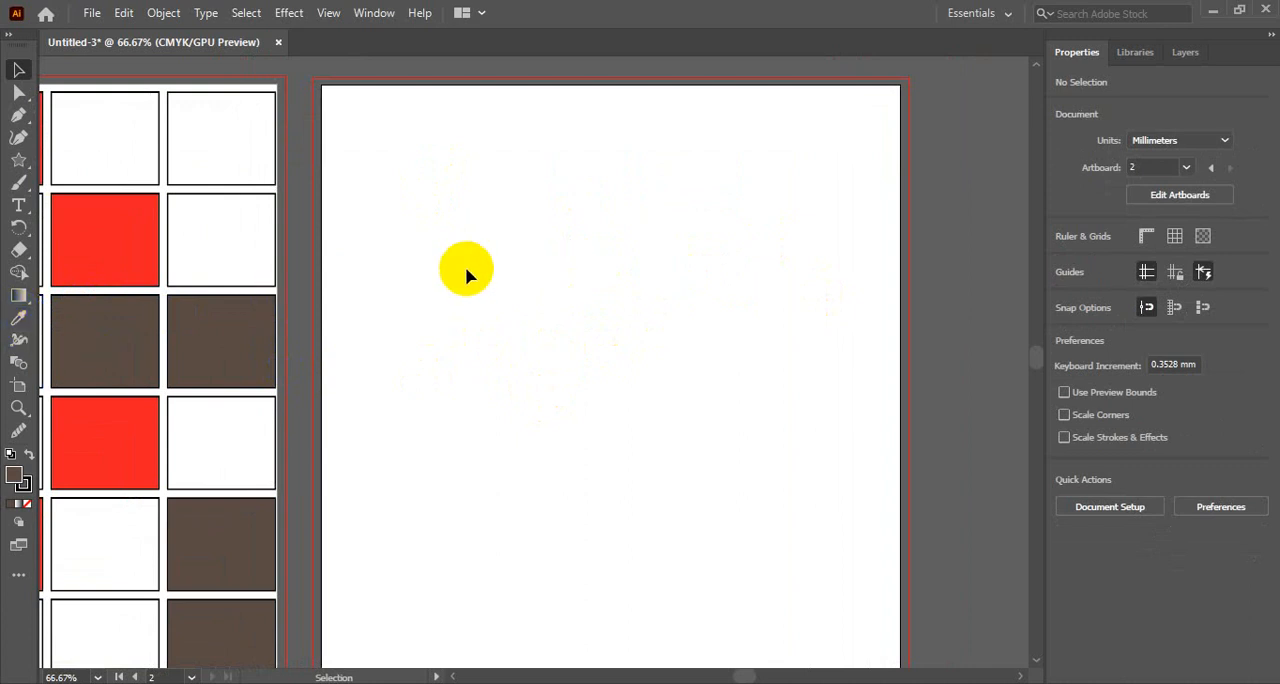
{"action": "left_click", "coordinate": [19, 318]}
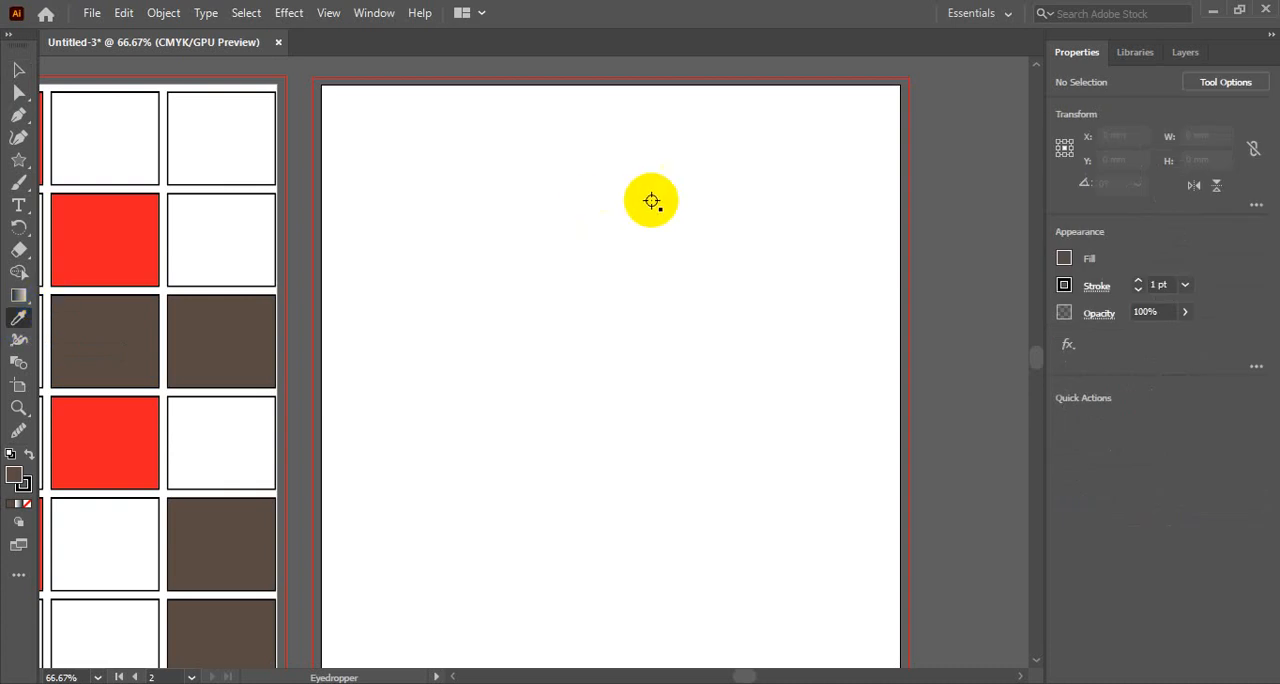
{"action": "scroll", "coordinate": [477, 343], "scroll_direction": "up", "scroll_amount": 2}
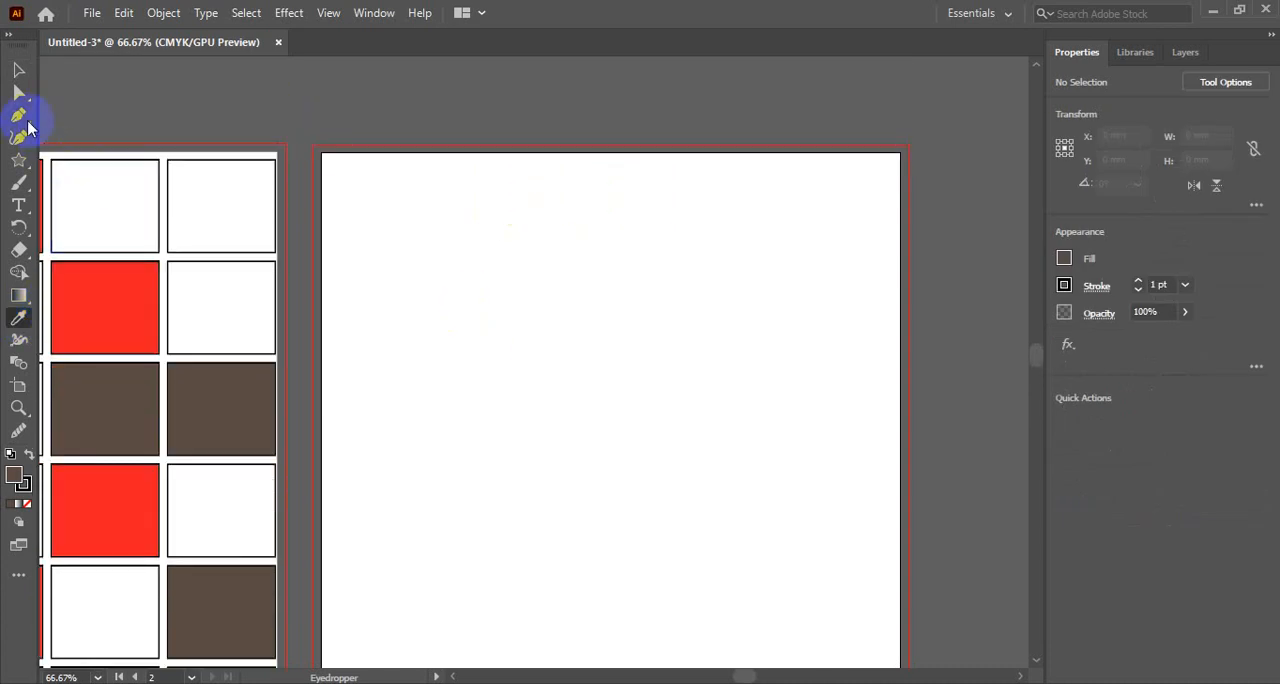
{"action": "left_click", "coordinate": [19, 69]}
{"action": "scroll", "coordinate": [540, 353], "scroll_direction": "down", "scroll_amount": 6}
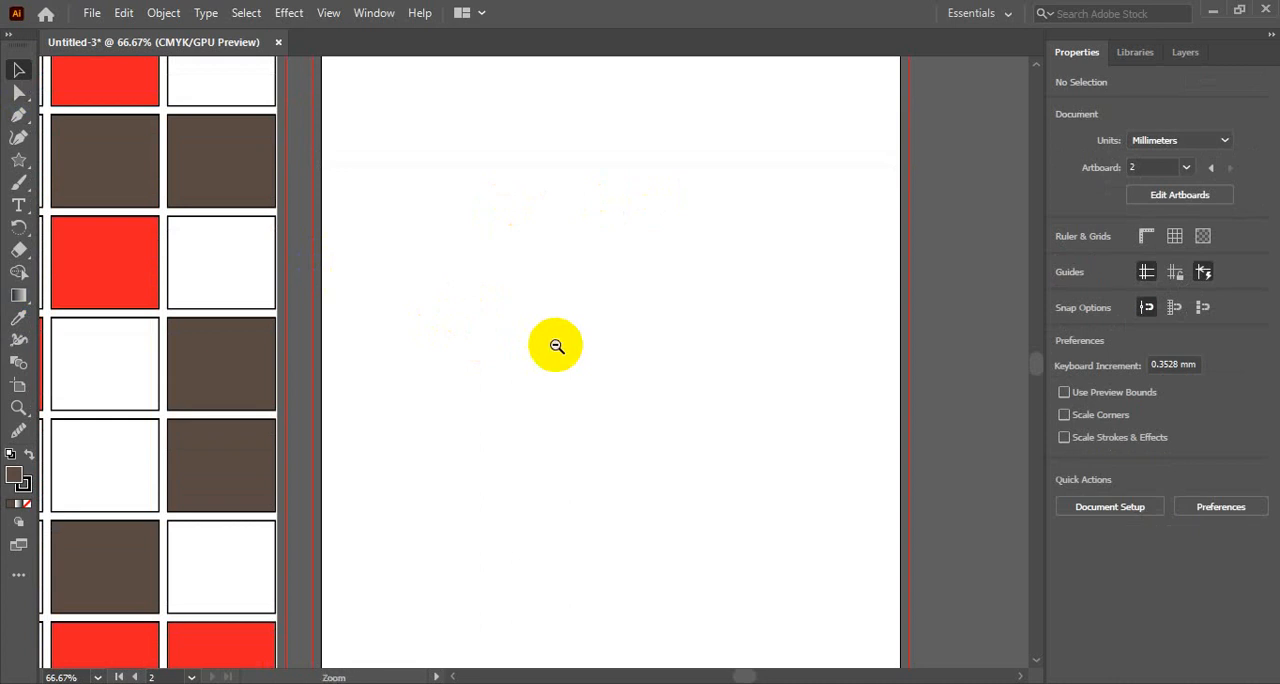
{"action": "left_click", "coordinate": [556, 346], "text": "ctrl+alt"}
{"action": "left_click_drag", "start_coordinate": [586, 263], "coordinate": [498, 331]}
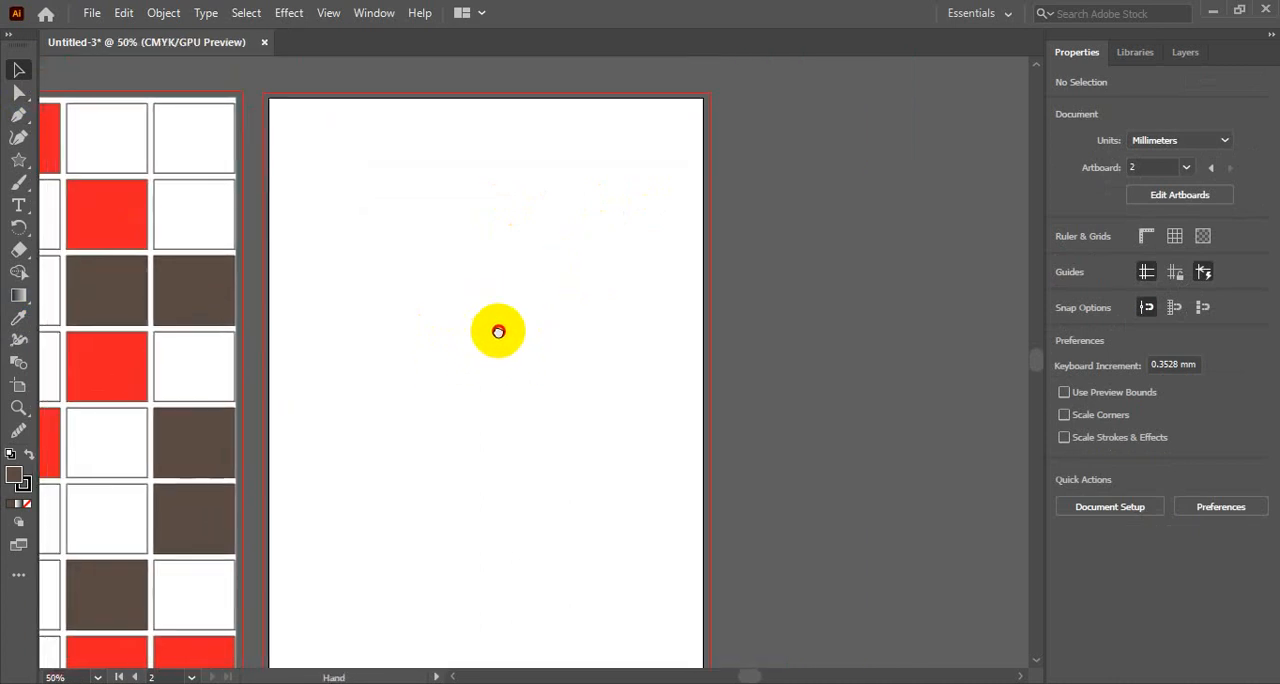
{"action": "left_click", "coordinate": [107, 208]}
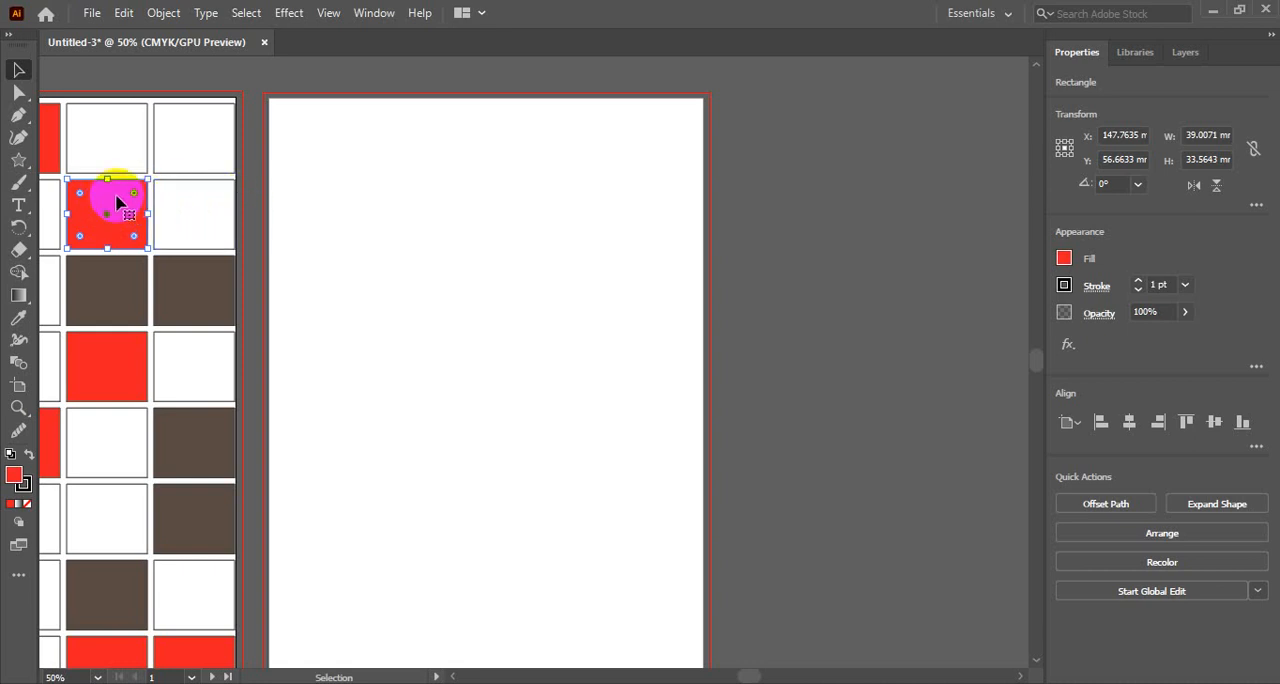
{"action": "left_click", "coordinate": [334, 143]}
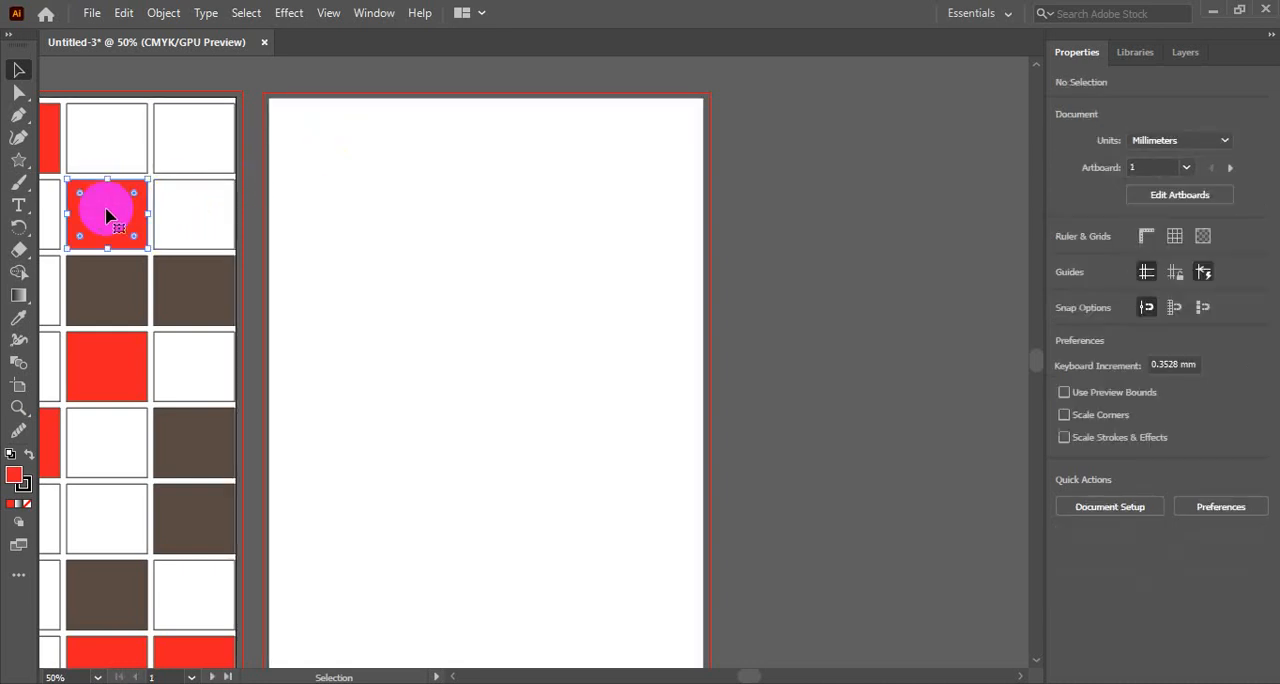
- Give the white rectangle in the grid's upper right corner a dark blue stroke and a dark blue fill
{"action": "left_click", "coordinate": [186, 127]}
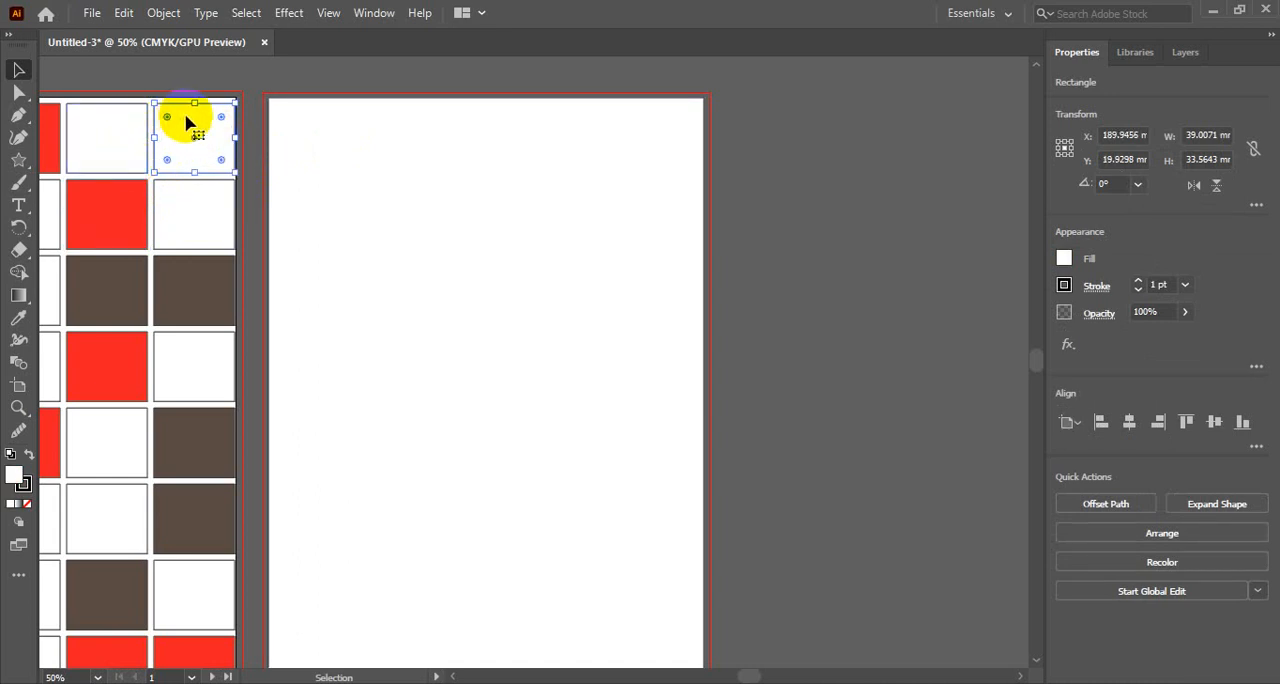
{"action": "left_click", "coordinate": [1065, 286]}
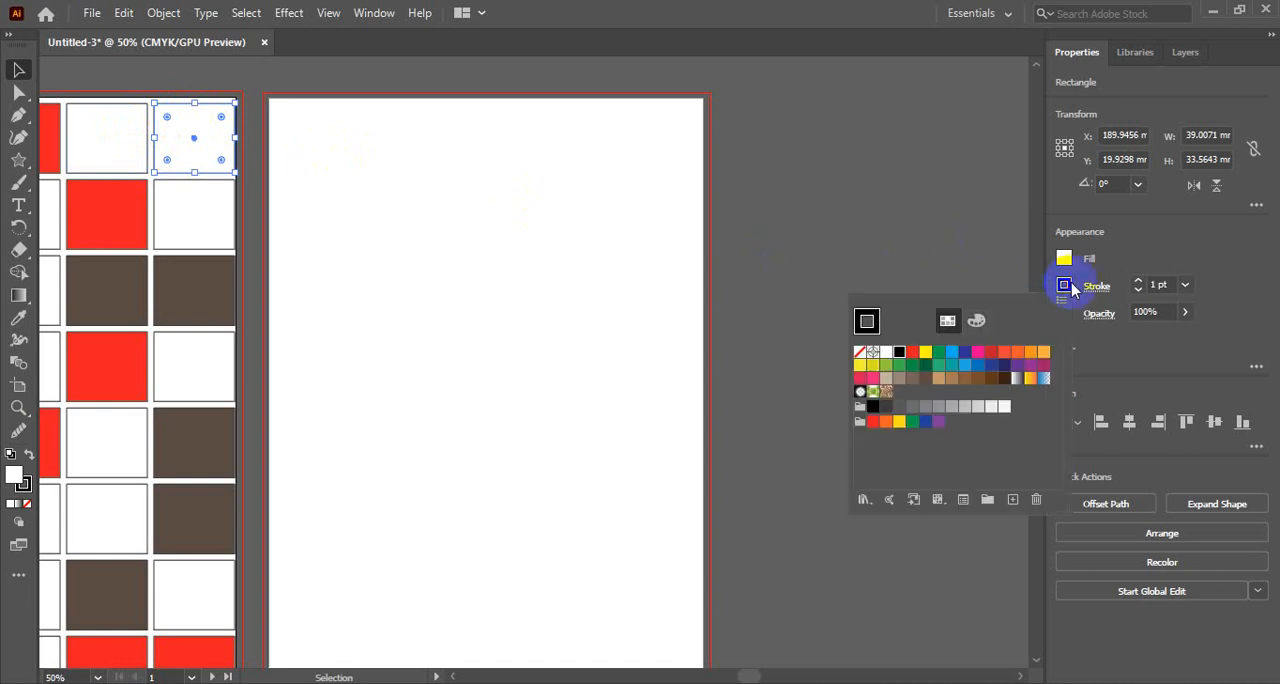
{"action": "left_click", "coordinate": [996, 370]}
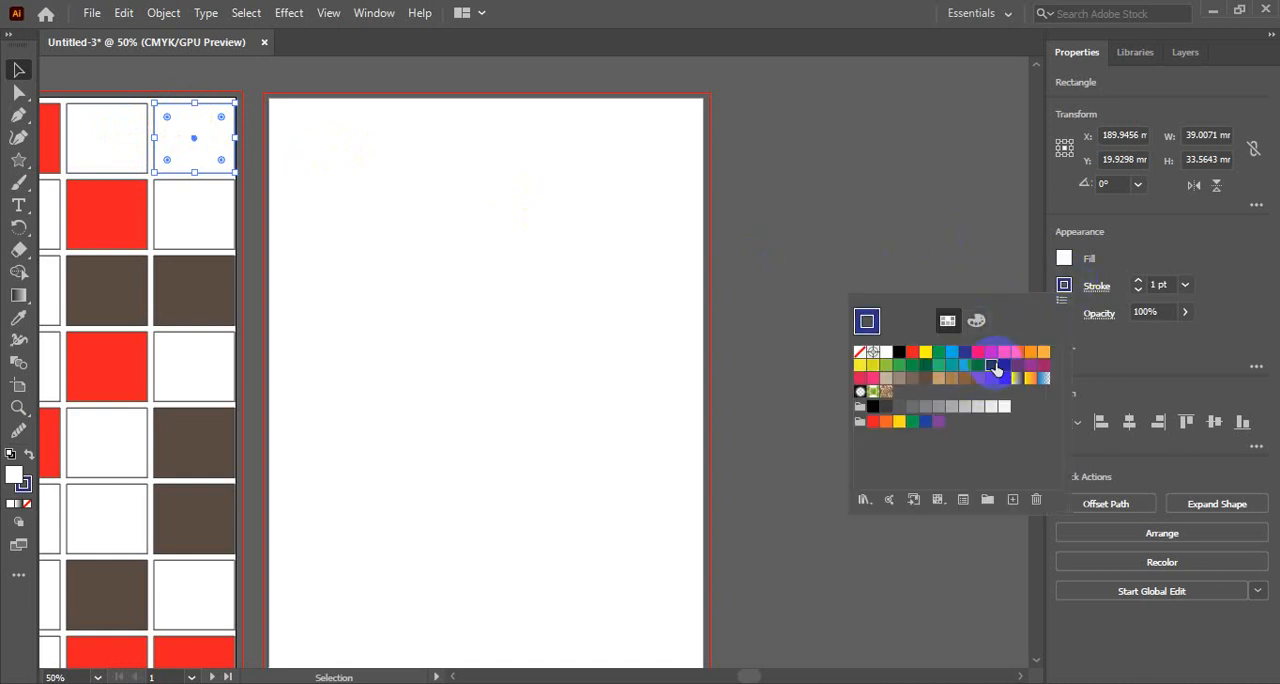
{"action": "left_click", "coordinate": [1064, 258]}
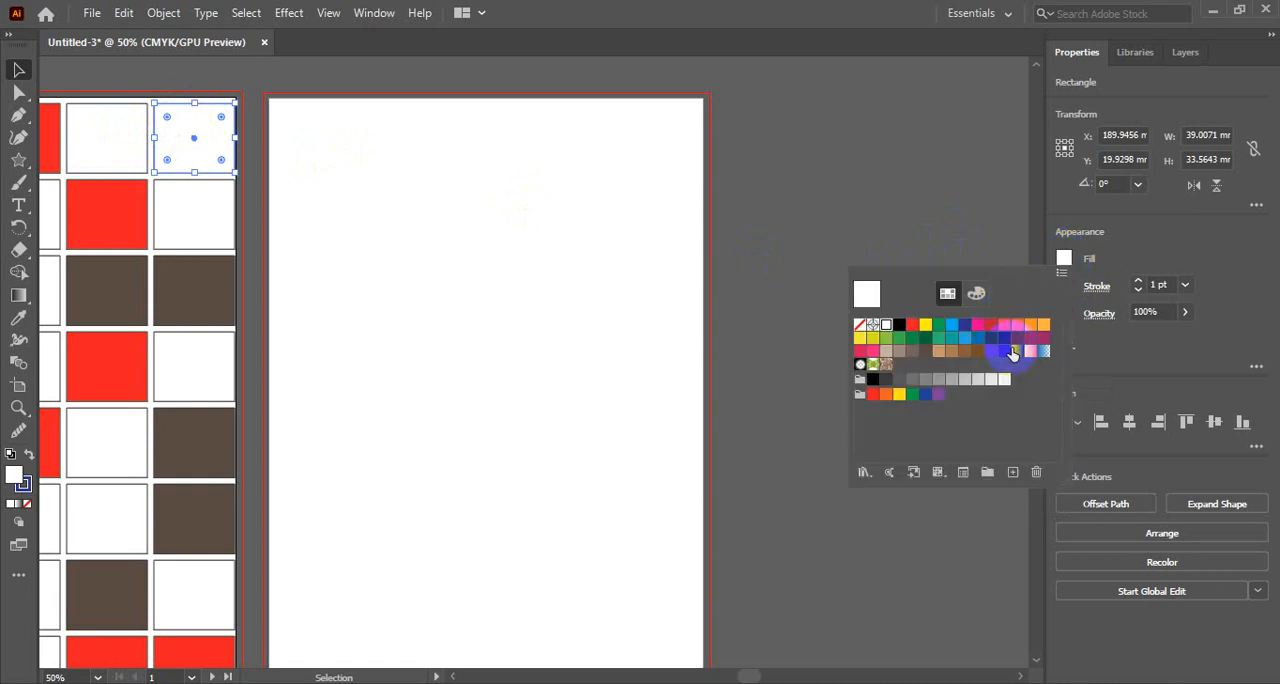
{"action": "left_click", "coordinate": [977, 327]}
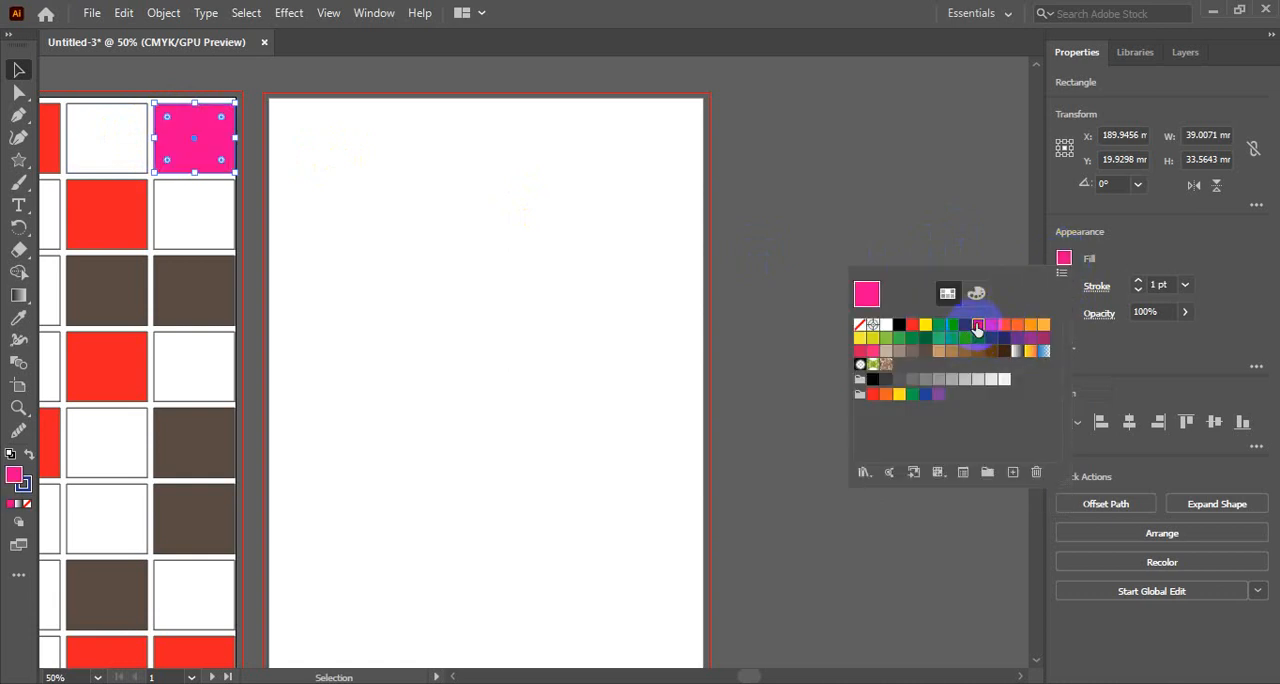
{"action": "left_click", "coordinate": [966, 327]}
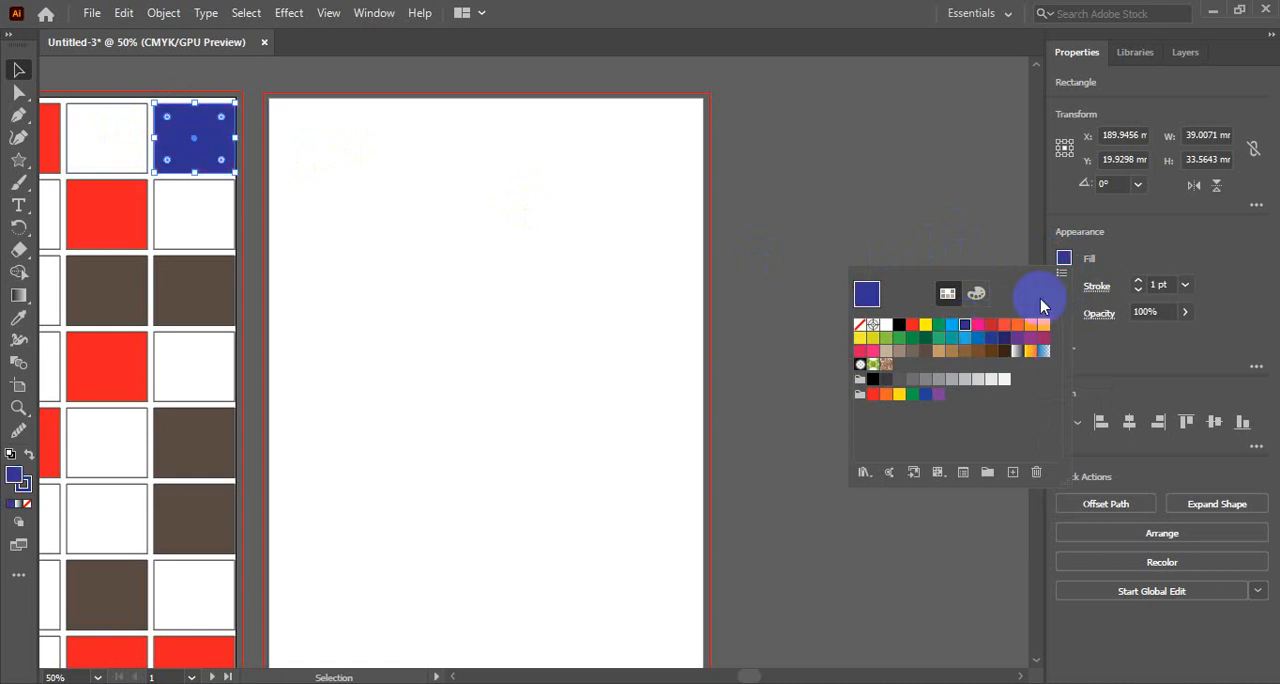
{"action": "left_click", "coordinate": [1064, 259]}
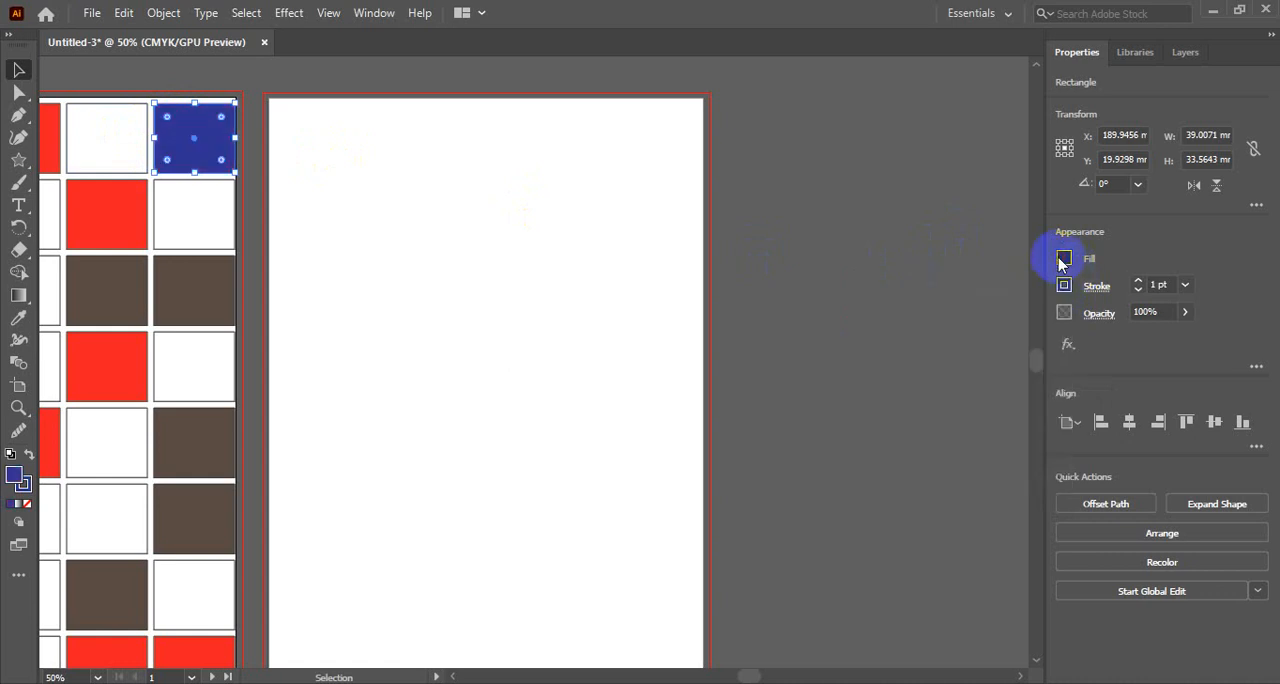
- Set the blue rectangle's stroke weight to 6 pt
{"action": "left_click", "coordinate": [1186, 286]}
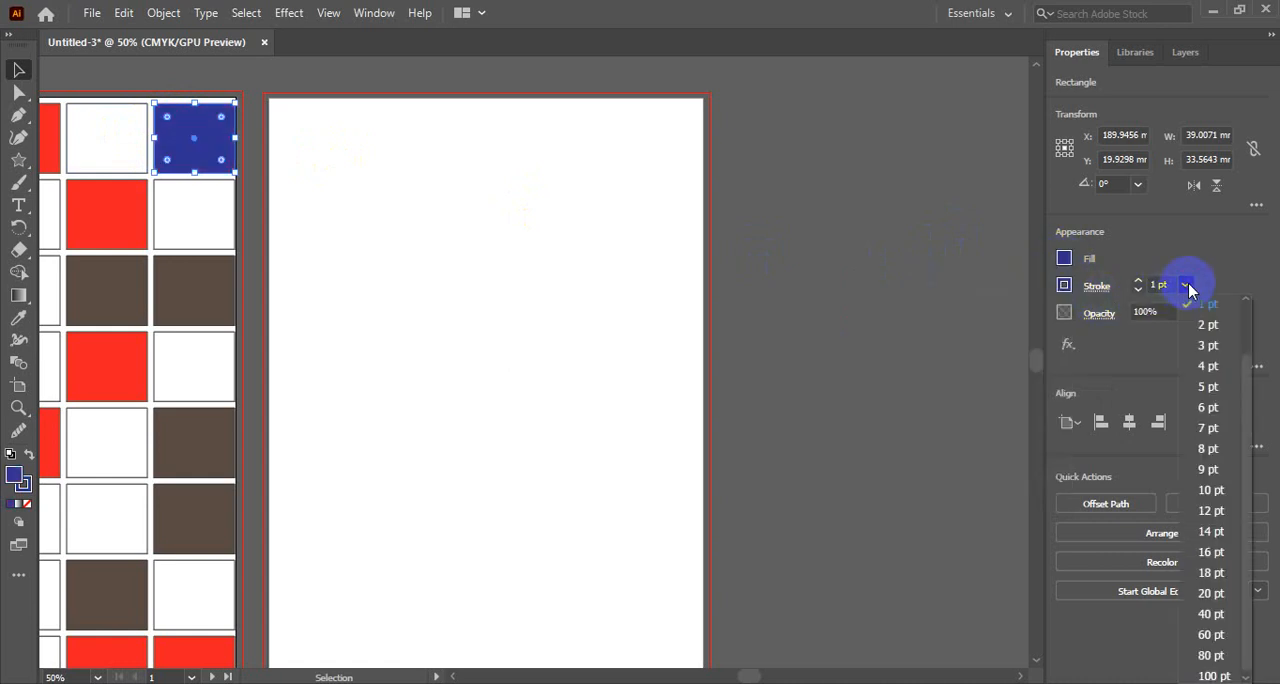
{"action": "left_click", "coordinate": [1206, 366]}
{"action": "left_click", "coordinate": [1186, 287]}
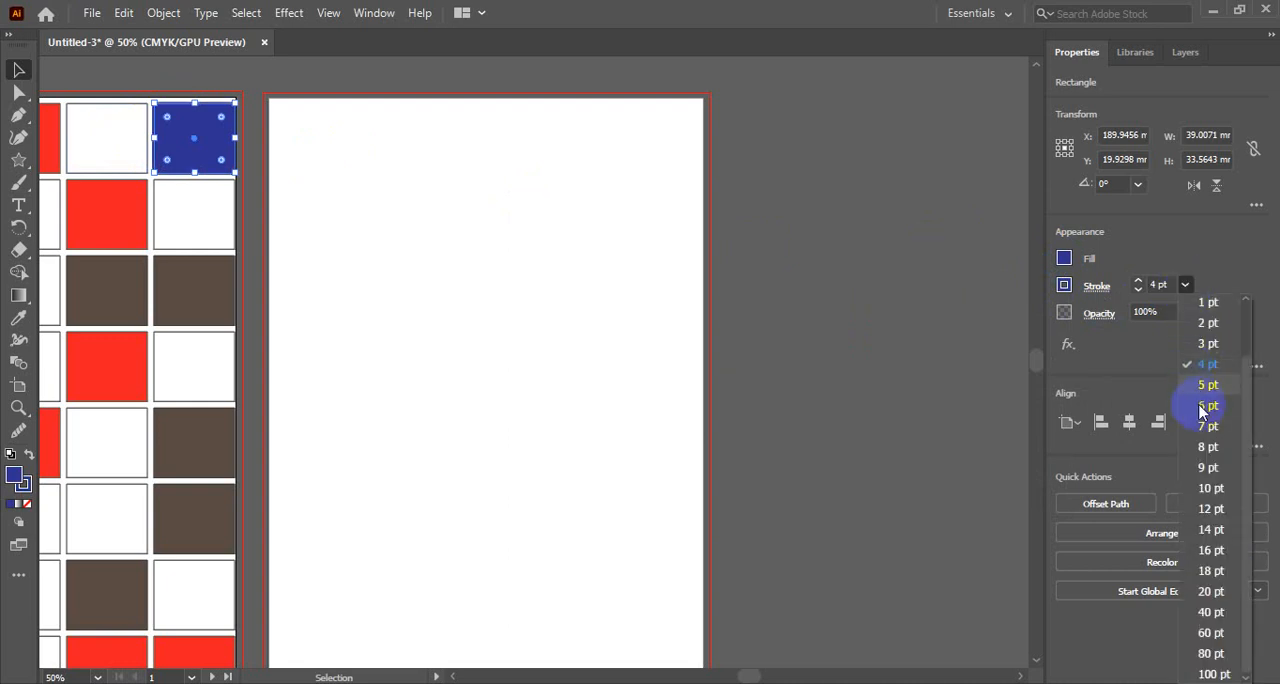
{"action": "left_click", "coordinate": [1202, 411]}
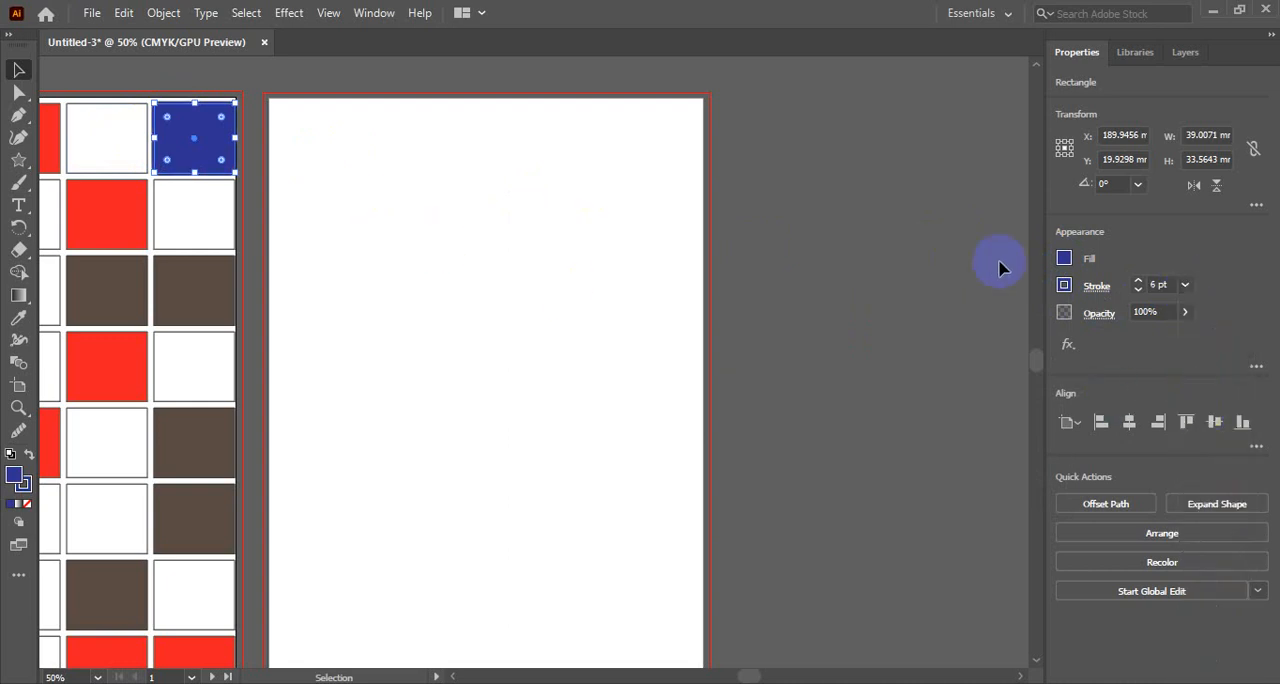
- Set the blue rectangle's opacity to 80%
{"action": "left_click", "coordinate": [1090, 315]}
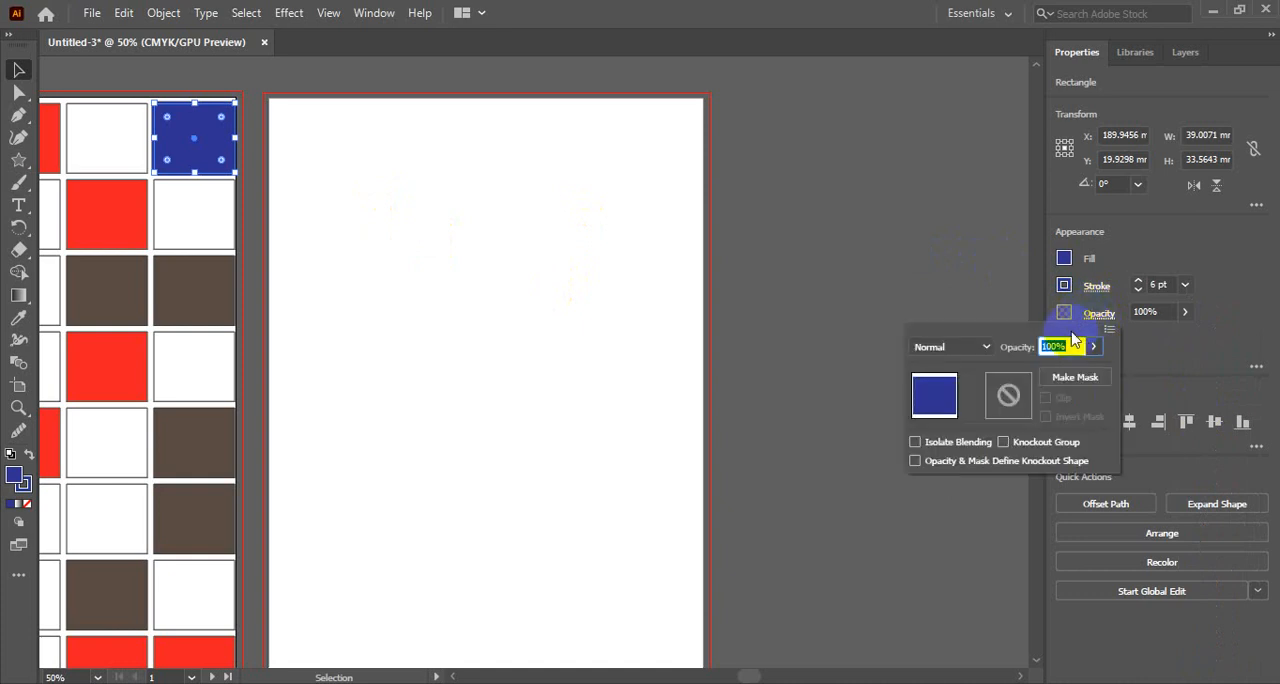
{"action": "left_click", "coordinate": [1093, 346]}
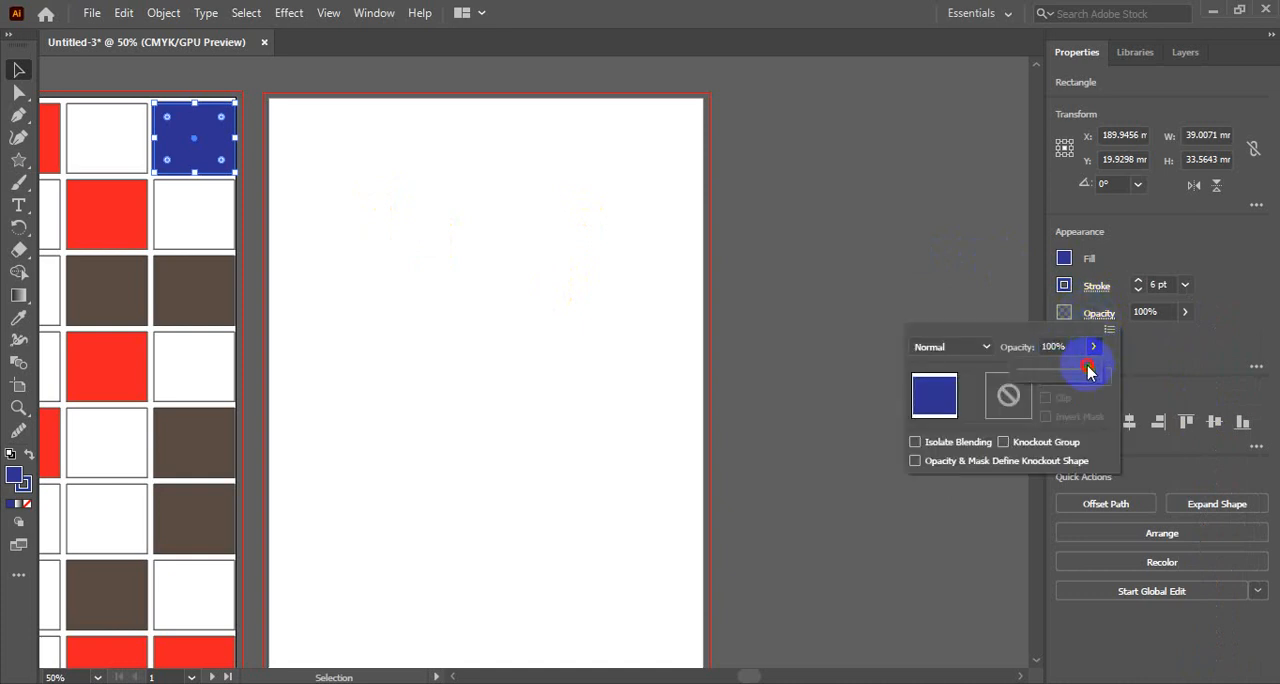
{"action": "left_click_drag", "start_coordinate": [1092, 370], "coordinate": [1062, 370]}
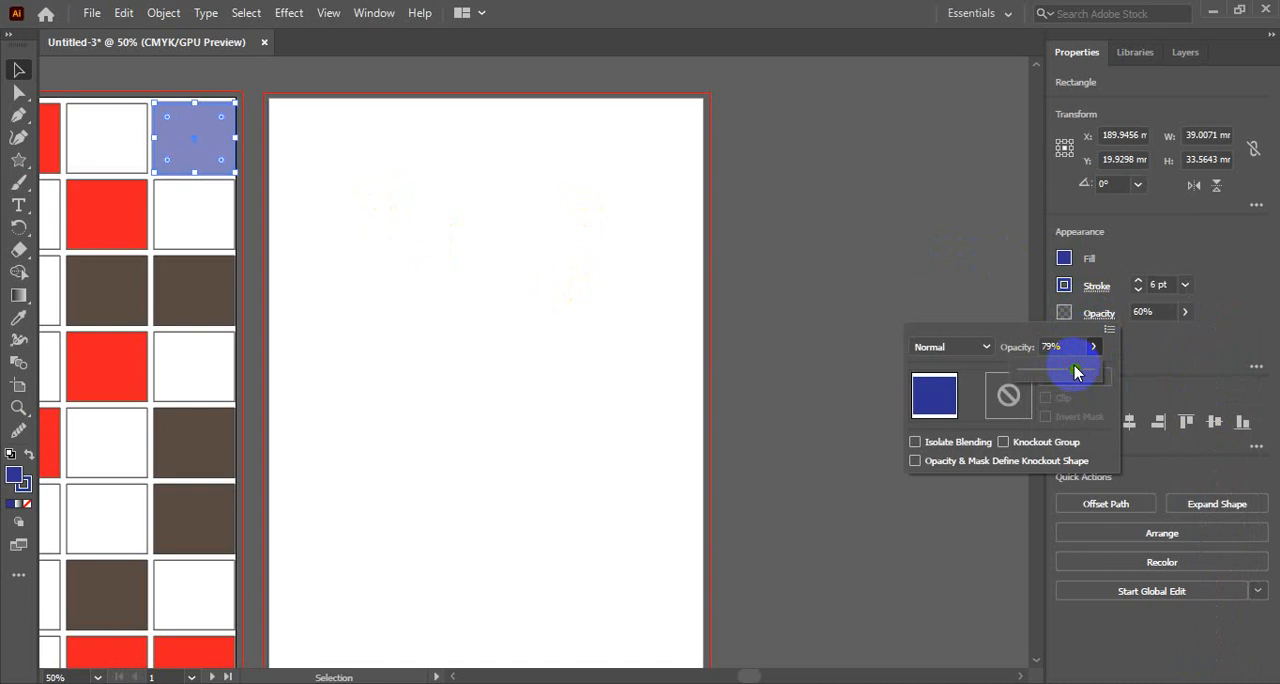
{"action": "left_click", "coordinate": [1070, 346]}
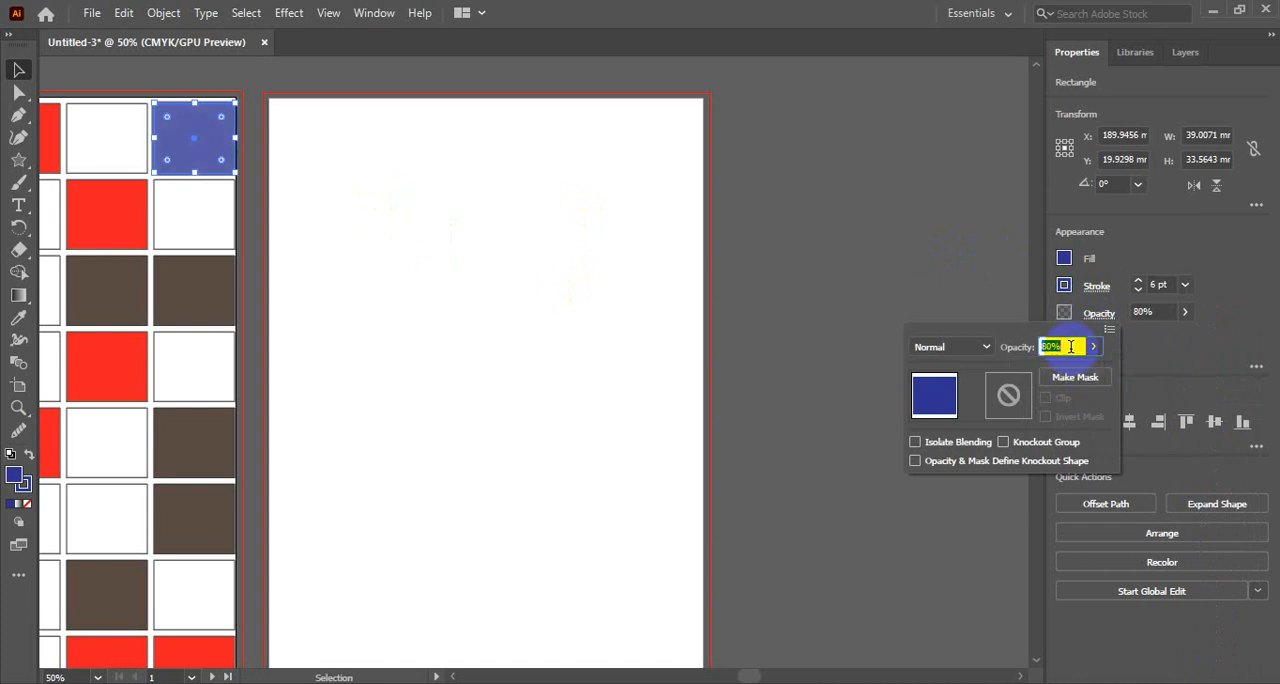
{"action": "left_click", "coordinate": [1185, 316]}
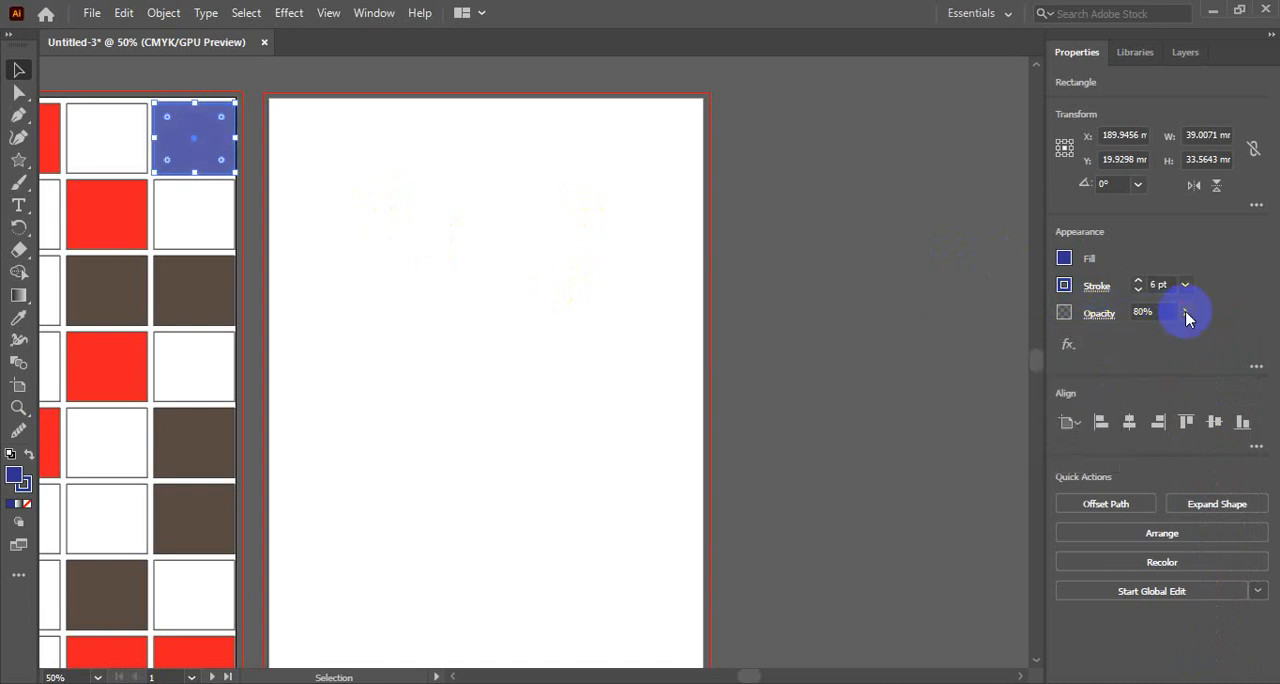
{"action": "left_click", "coordinate": [1068, 344]}
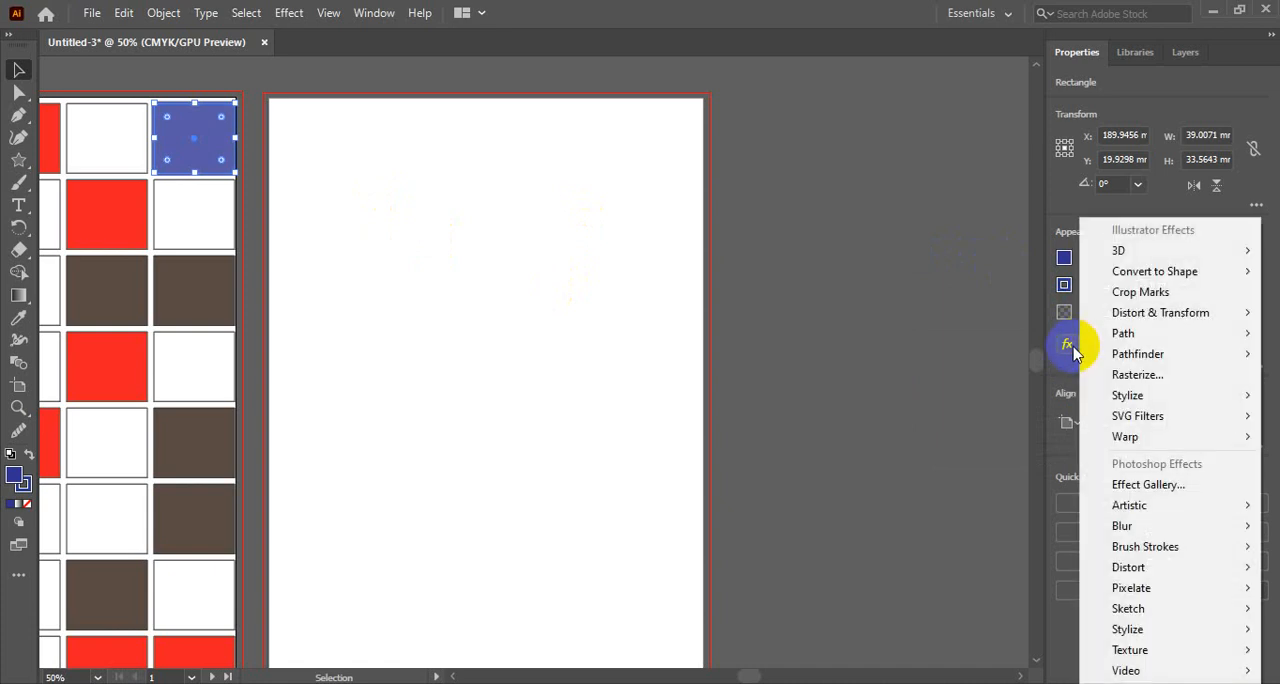
{"action": "left_click", "coordinate": [1068, 344]}
{"action": "left_click", "coordinate": [1068, 344]}
{"action": "left_click", "coordinate": [871, 335]}
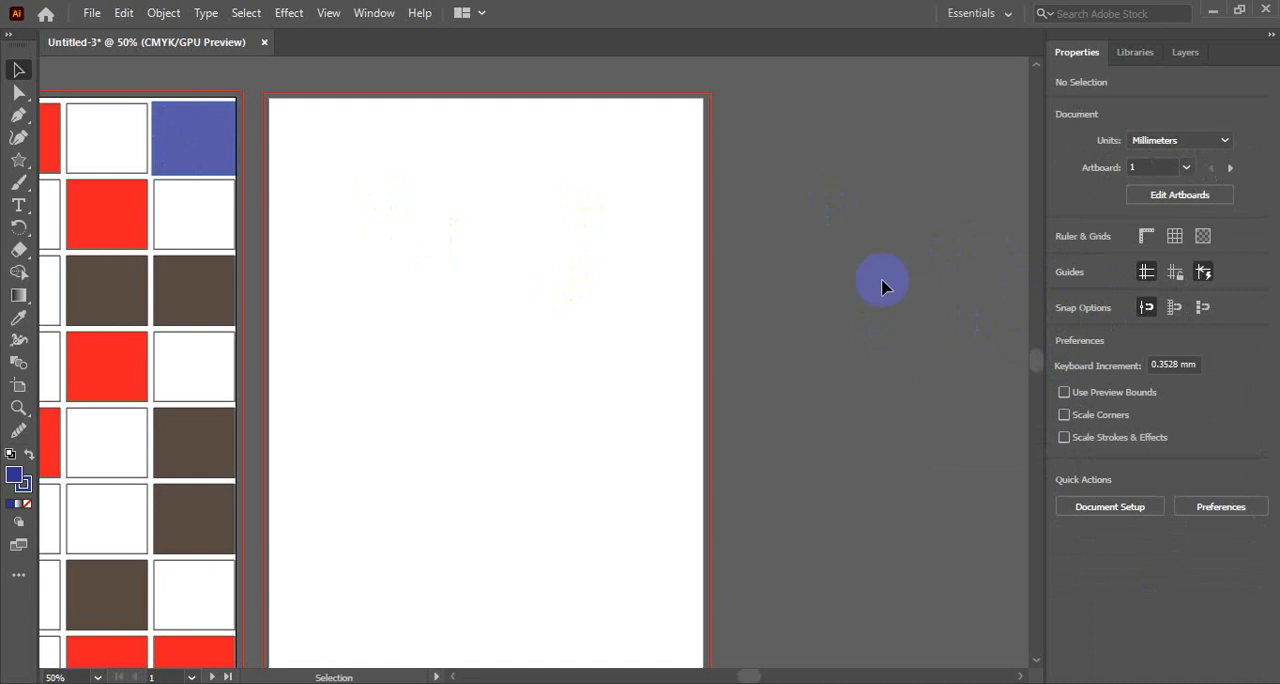
- Draw a tilted six-pointed star about 82 mm wide and 75 mm high near the second artboard's top, using the blue rectangle's colours
{"action": "left_click", "coordinate": [176, 128]}
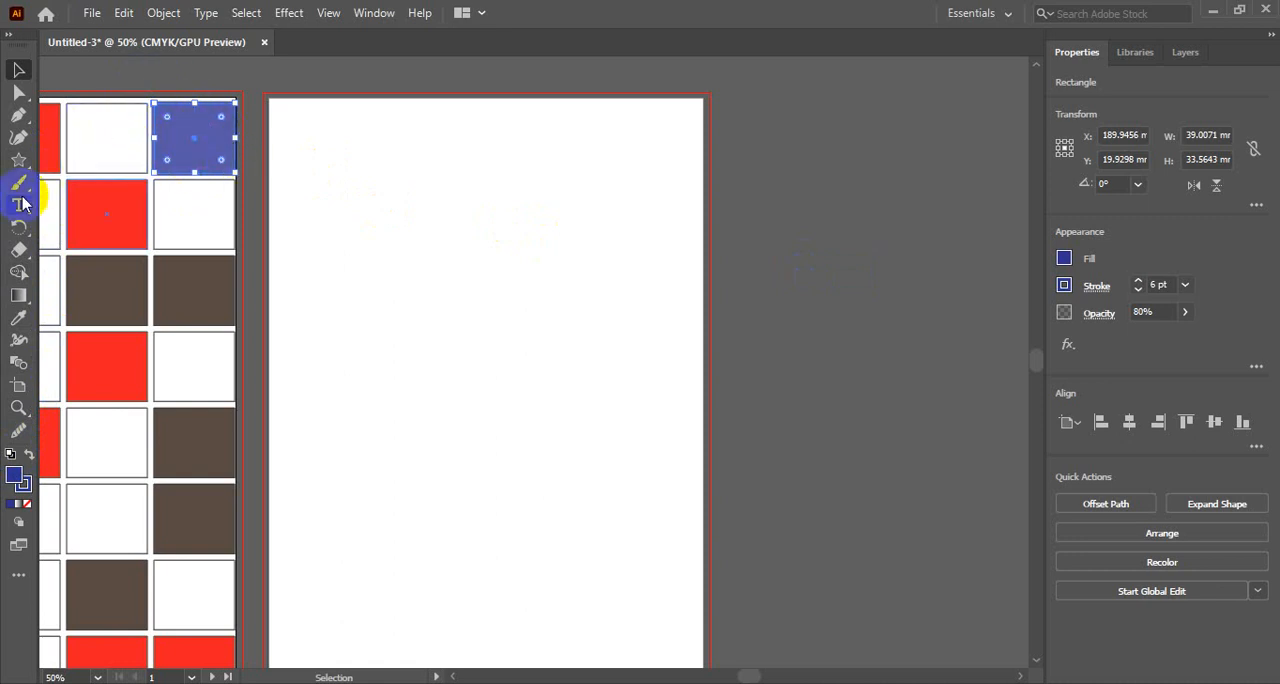
{"action": "left_click_drag", "start_coordinate": [18, 158], "coordinate": [70, 226]}
{"action": "left_click_drag", "start_coordinate": [432, 184], "coordinate": [500, 249]}
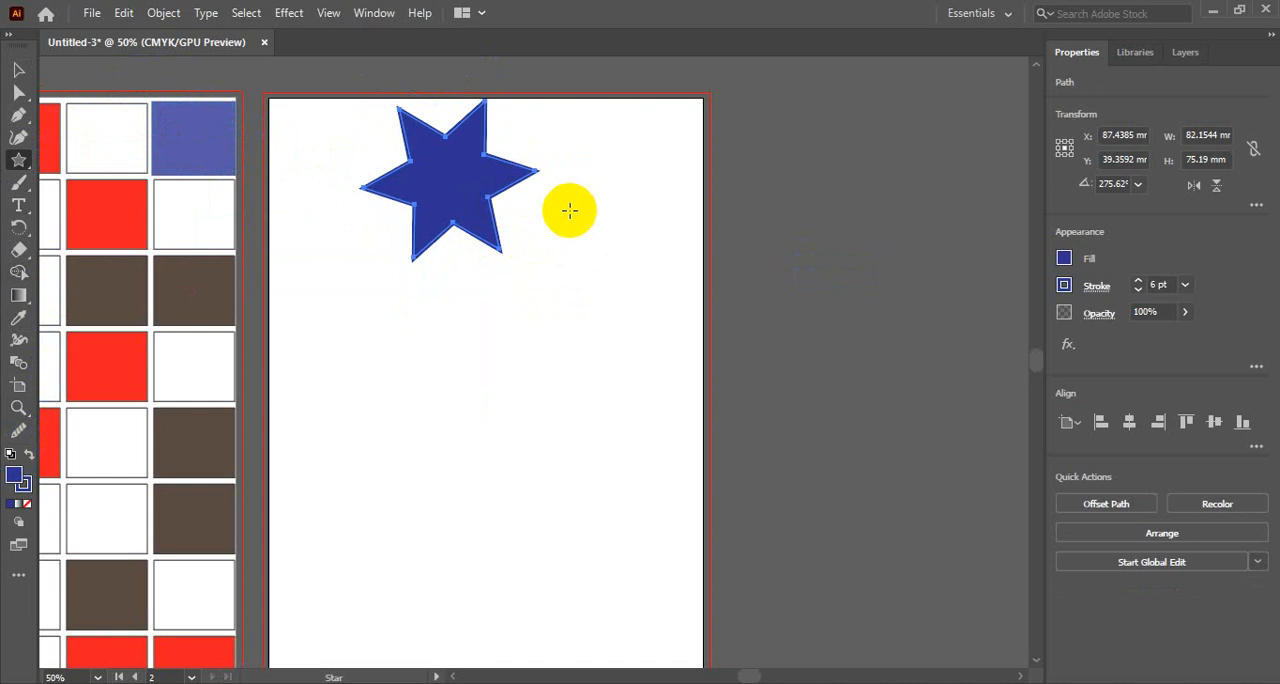
- Try copying the 80% opacity blue rectangle's appearance onto the star with the Eyedropper and shifting the star down and right, and undo both changes
{"action": "key", "text": "i"}
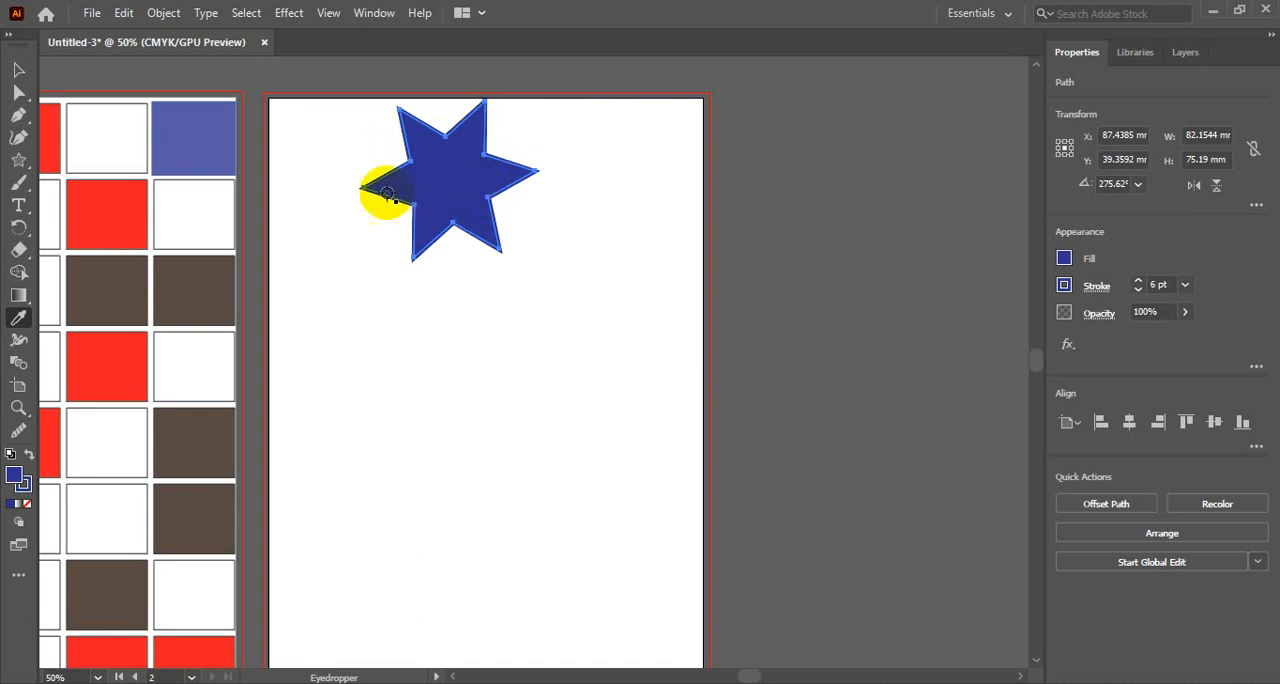
{"action": "left_click", "coordinate": [218, 132]}
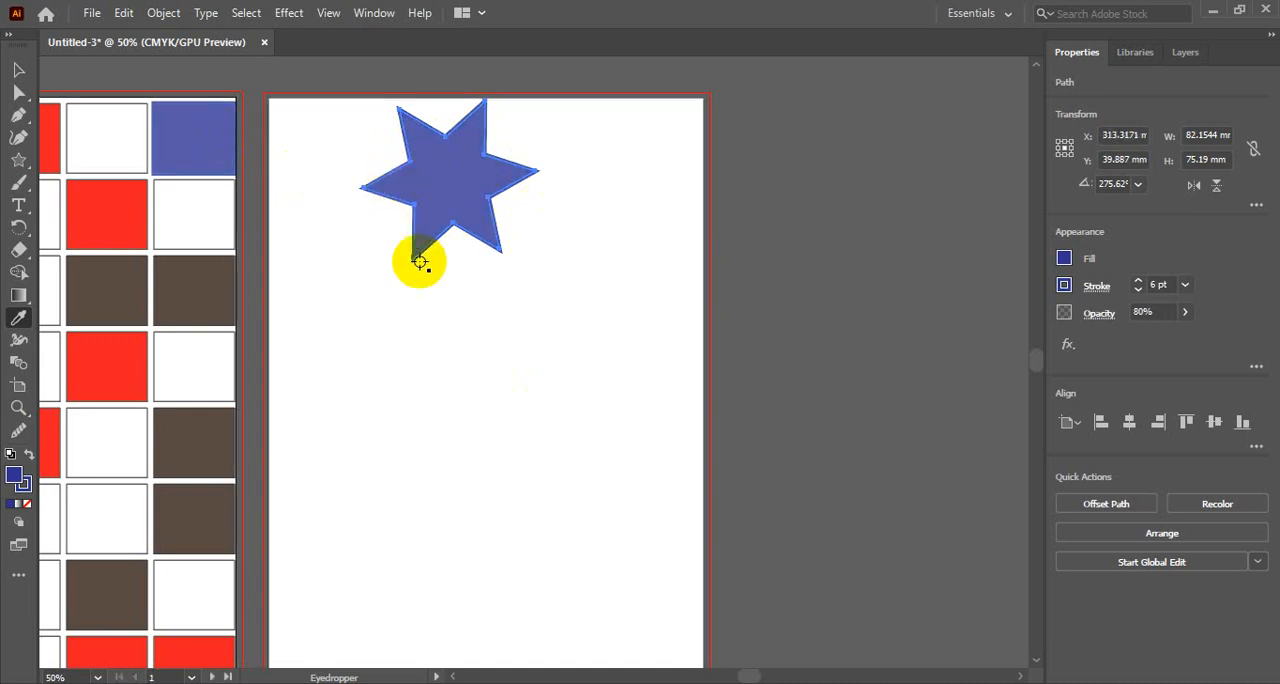
{"action": "left_click", "coordinate": [18, 69]}
{"action": "left_click_drag", "start_coordinate": [404, 224], "coordinate": [523, 271]}
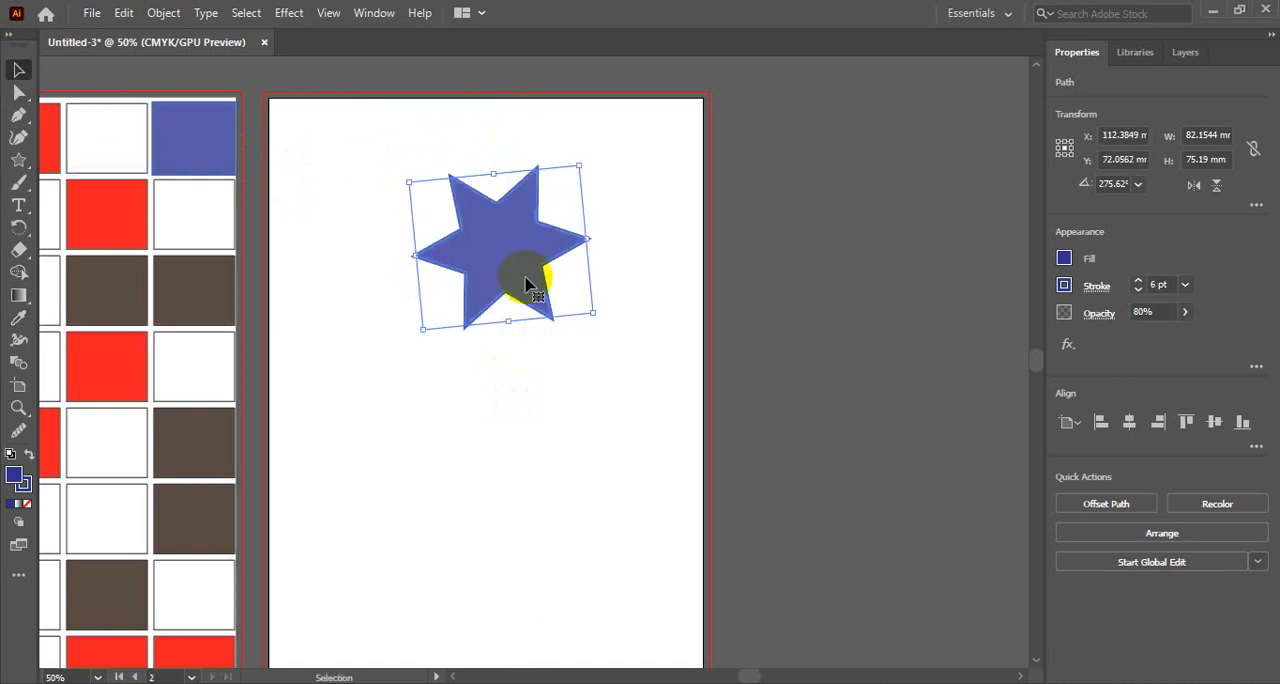
{"action": "key", "text": "ctrl+z"}
{"action": "key", "text": "ctrl+z"}
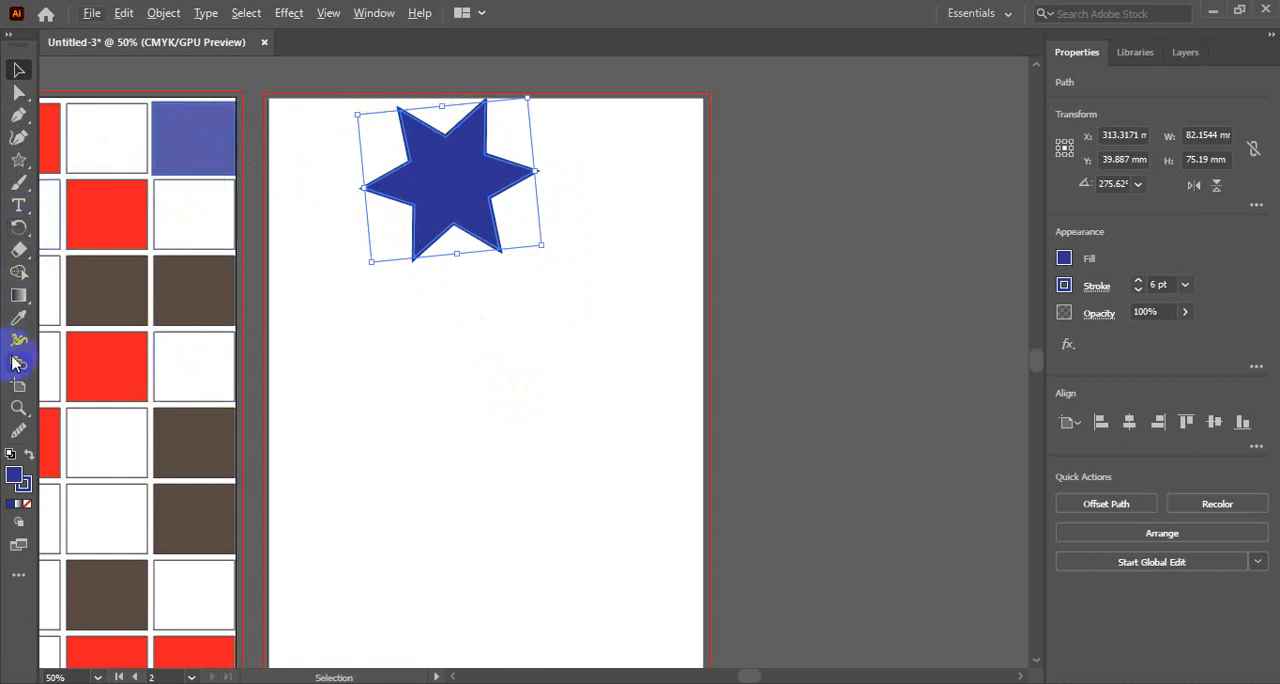
- Sample the translucent blue rectangle with the Eyedropper and move the star down and right to the second artboard's upper middle
{"action": "left_click", "coordinate": [18, 317]}
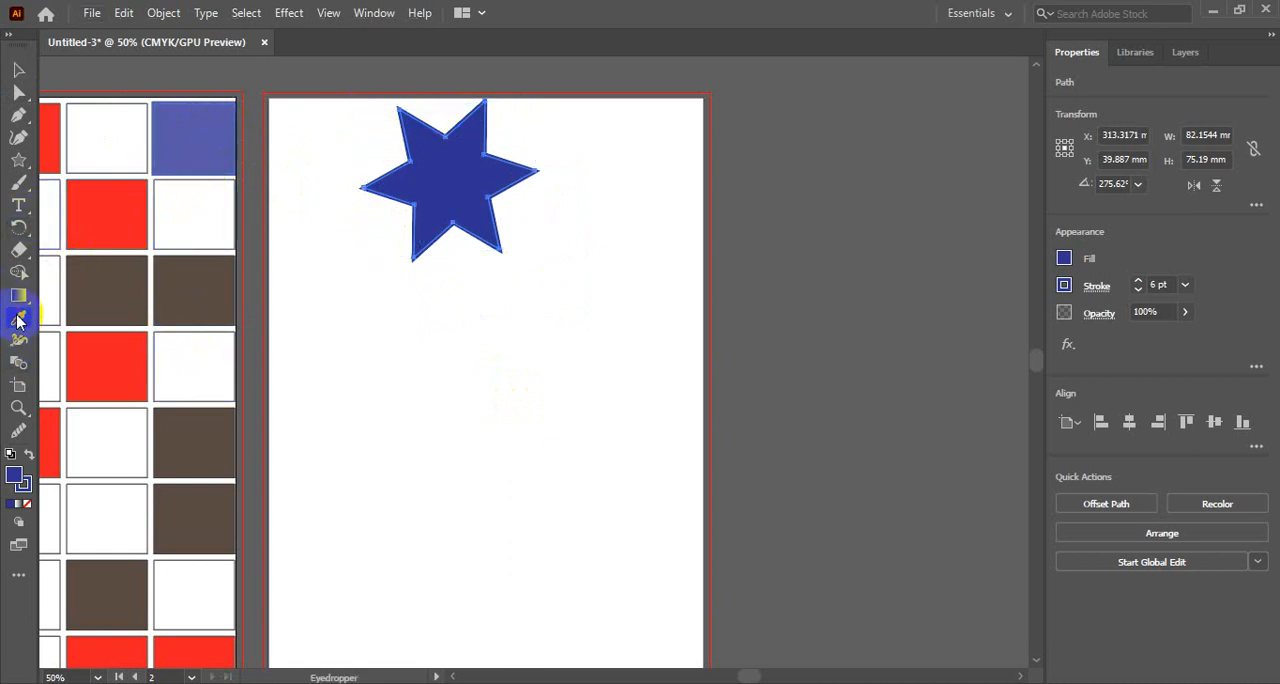
{"action": "left_click", "coordinate": [212, 126]}
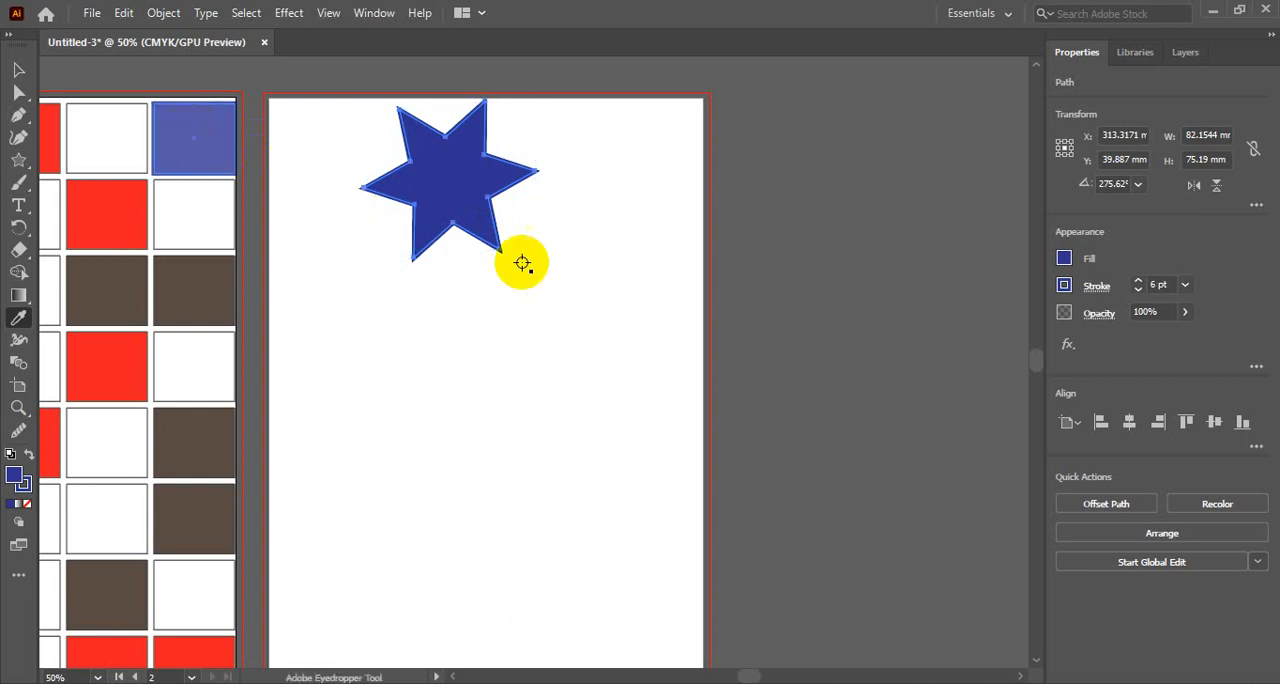
{"action": "left_click", "coordinate": [17, 74]}
{"action": "left_click_drag", "start_coordinate": [487, 217], "coordinate": [548, 287]}
- Try applying the red fill and 1 pt stroke of the second-row red rectangle to the star with the Eyedropper, and undo the change
{"action": "left_click", "coordinate": [140, 210]}
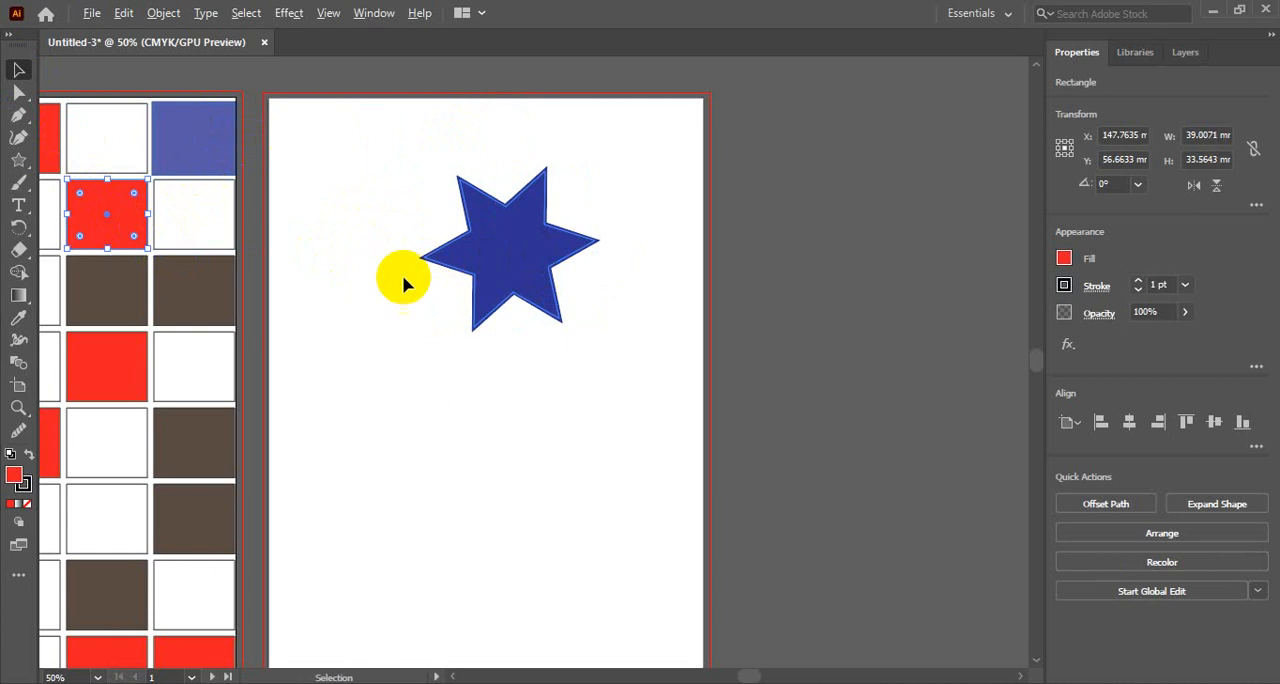
{"action": "left_click", "coordinate": [18, 317]}
{"action": "left_click", "coordinate": [525, 259], "text": "alt"}
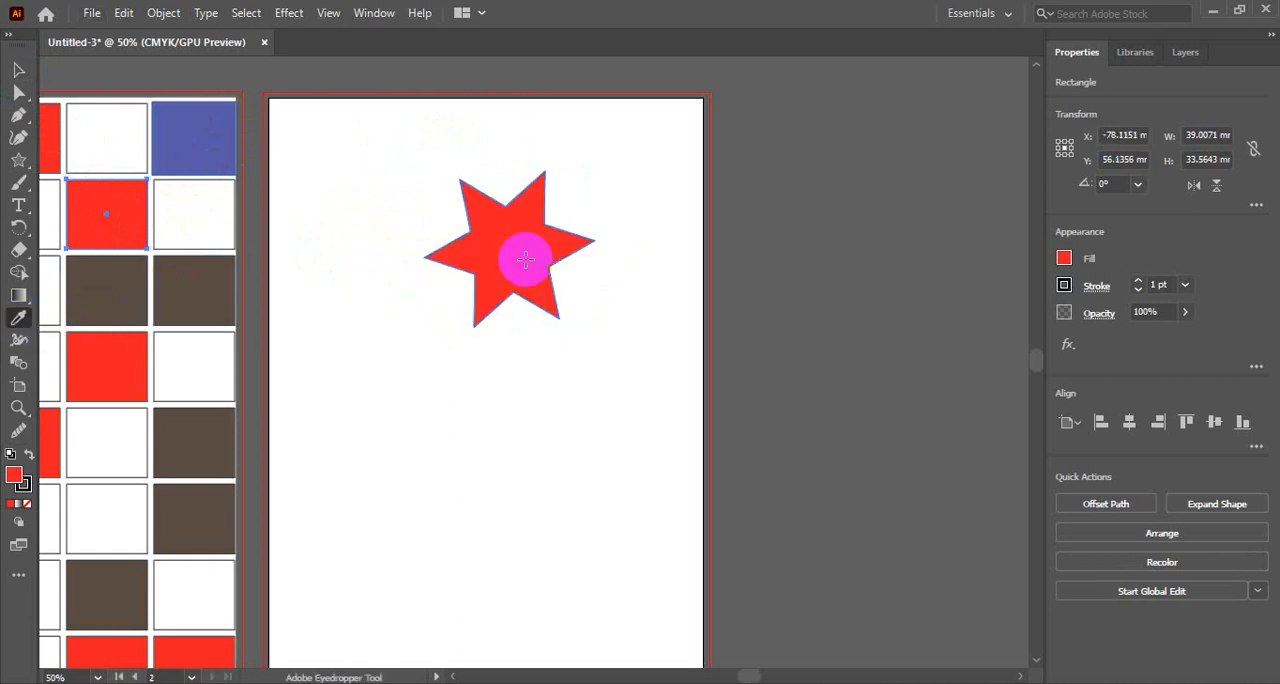
{"action": "left_click", "coordinate": [113, 212]}
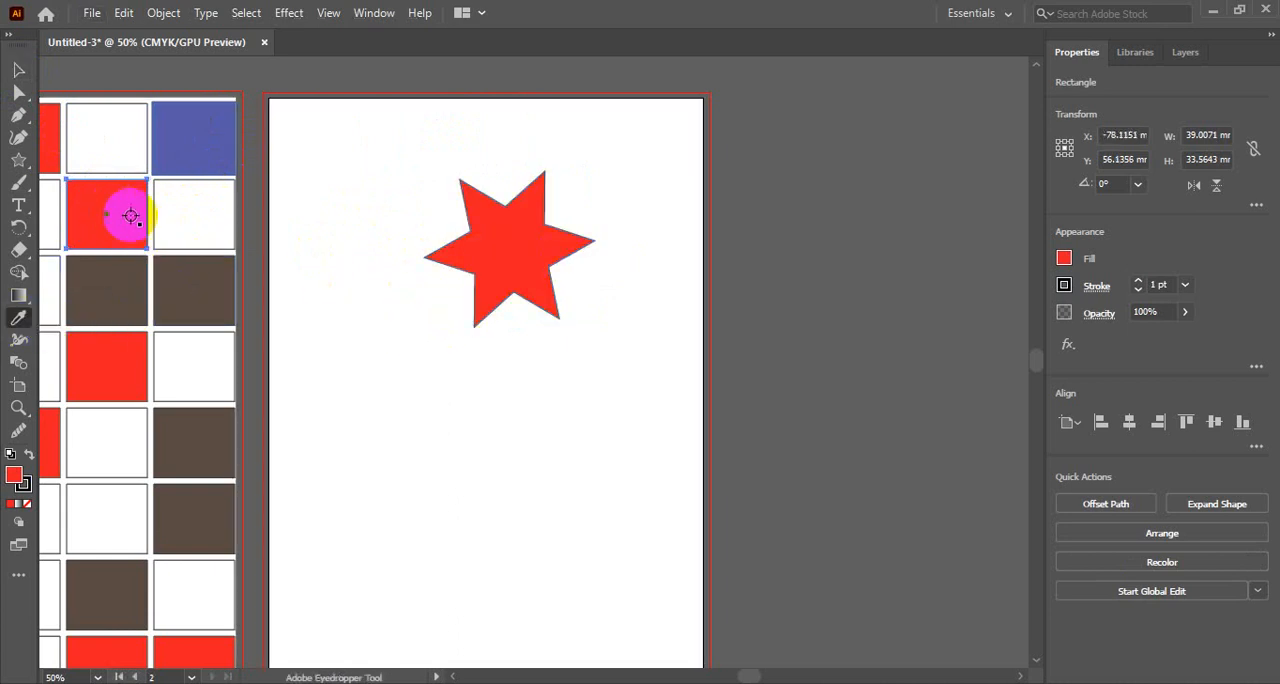
{"action": "left_click", "coordinate": [536, 275]}
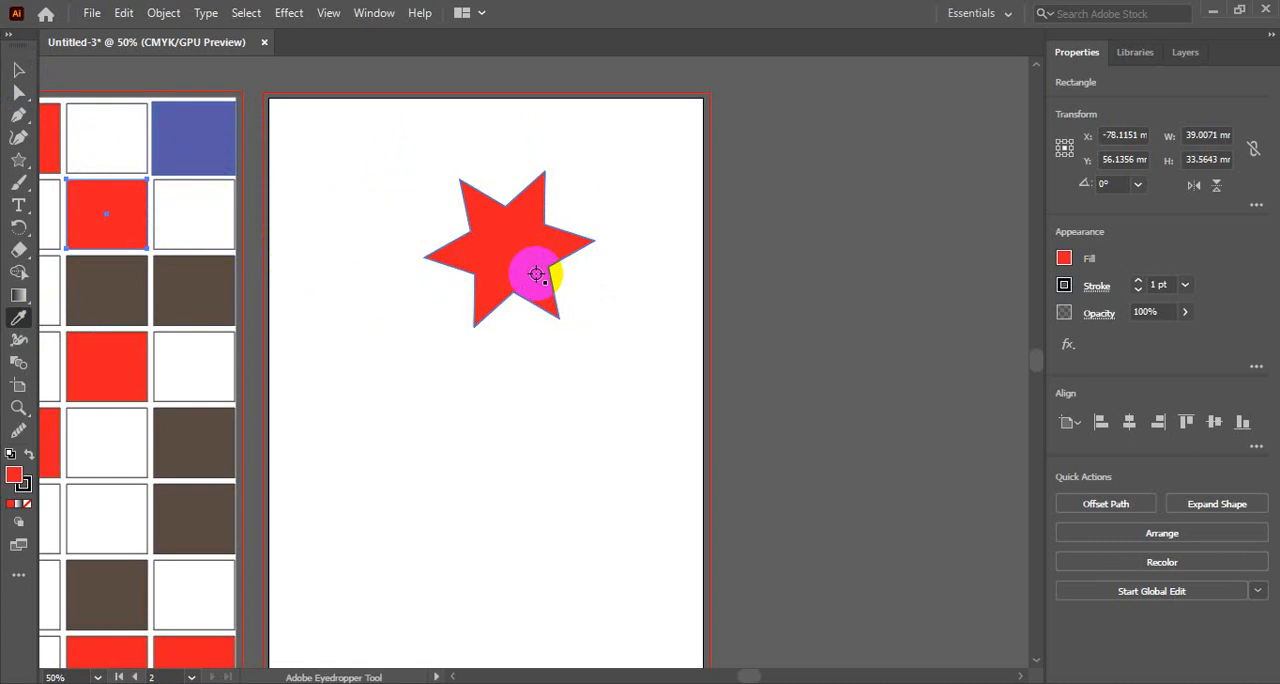
{"action": "key", "text": "ctrl+z"}
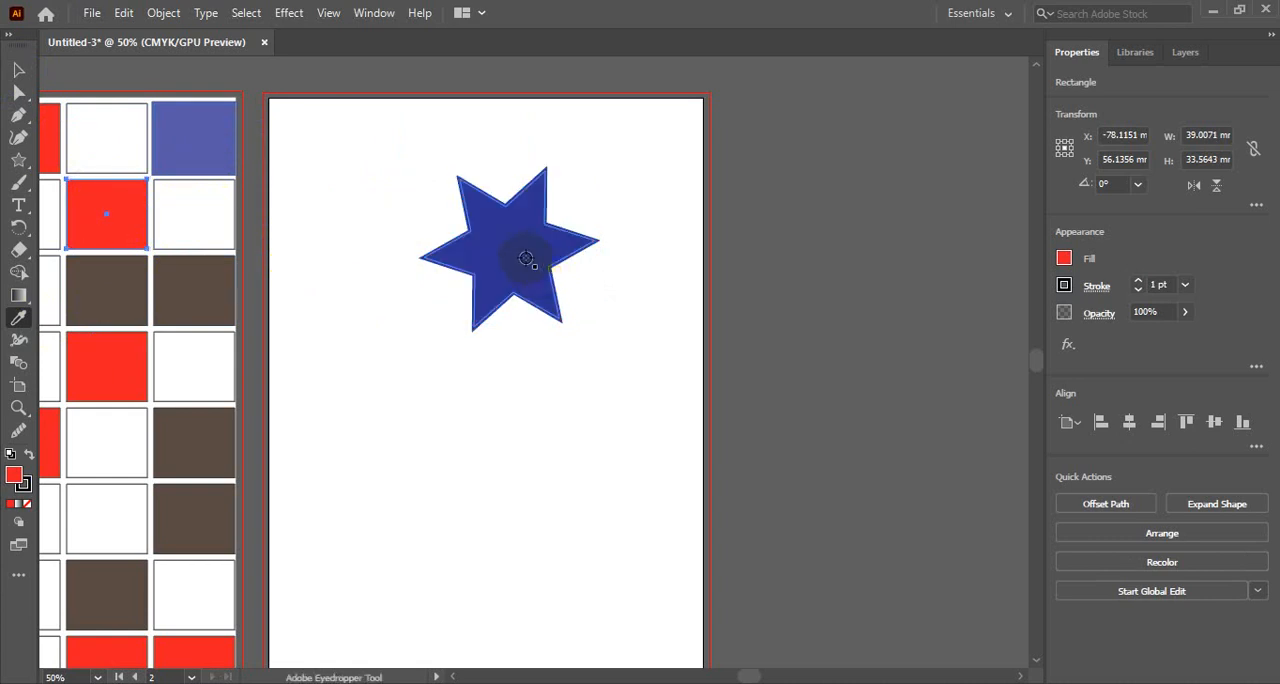
- Apply the star's dark blue fill and 6 pt stroke to the selected second-row red rectangle with the Eyedropper, and clear the selection
{"action": "left_click", "coordinate": [520, 246]}
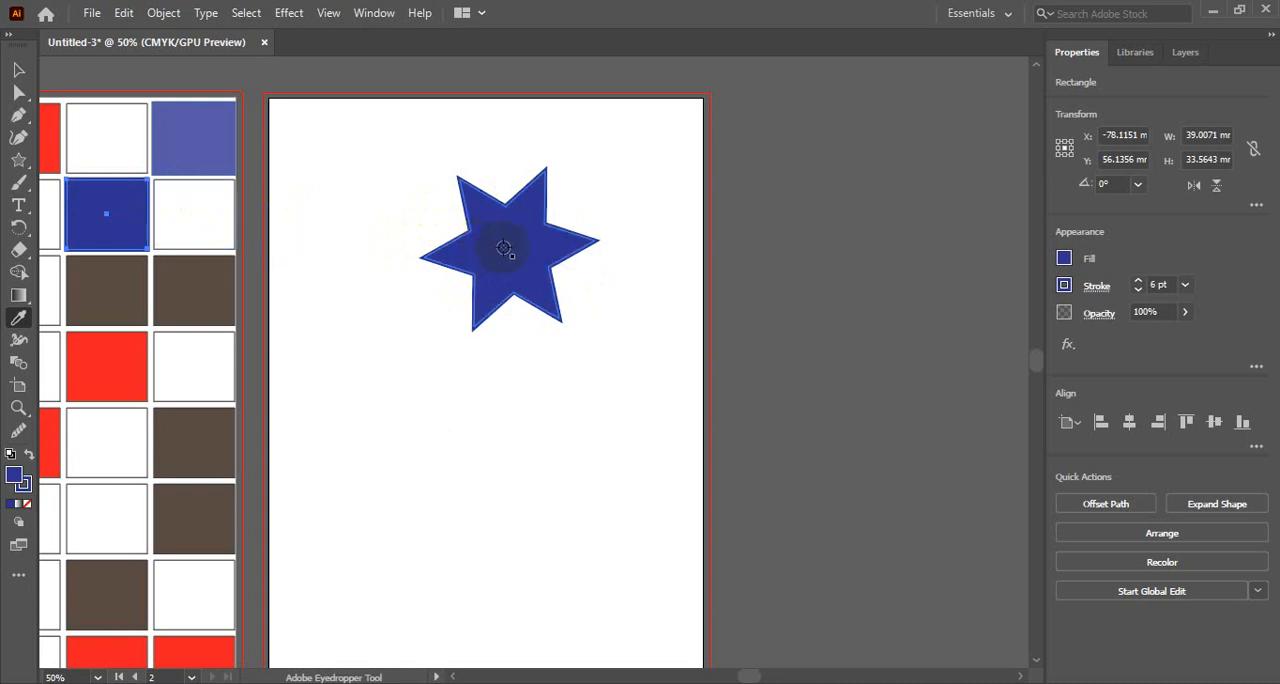
{"action": "left_click", "coordinate": [124, 236]}
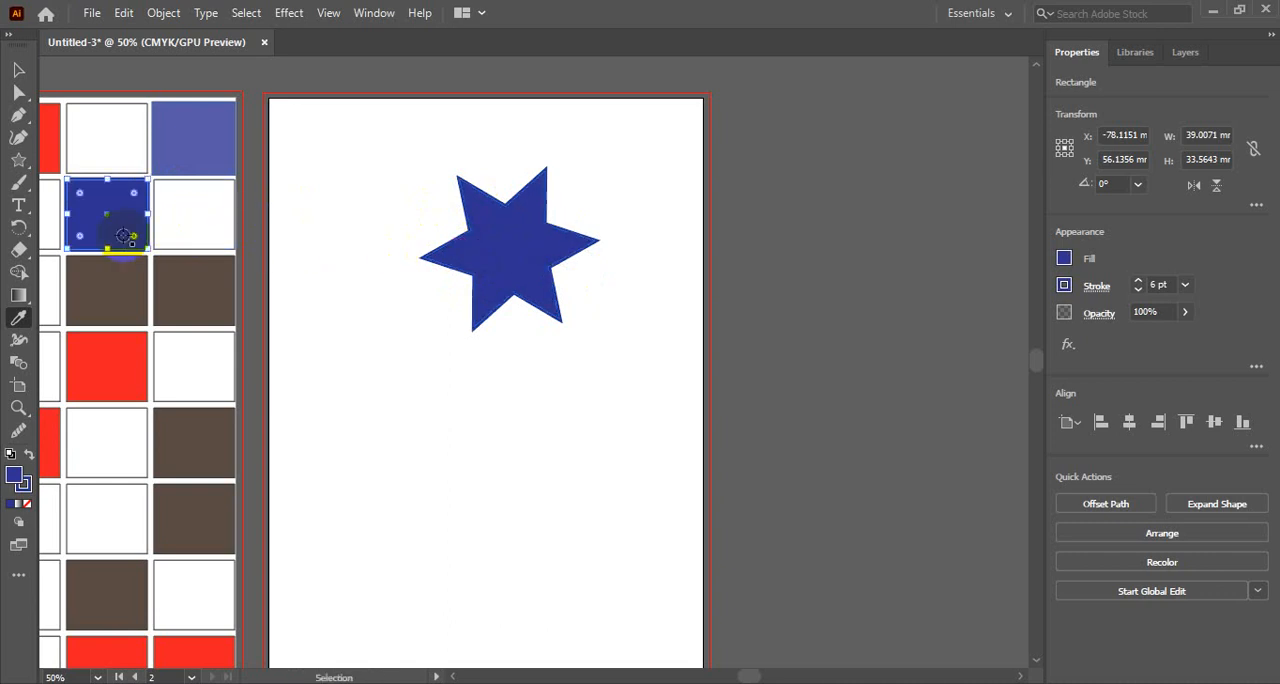
{"action": "left_click", "coordinate": [17, 320]}
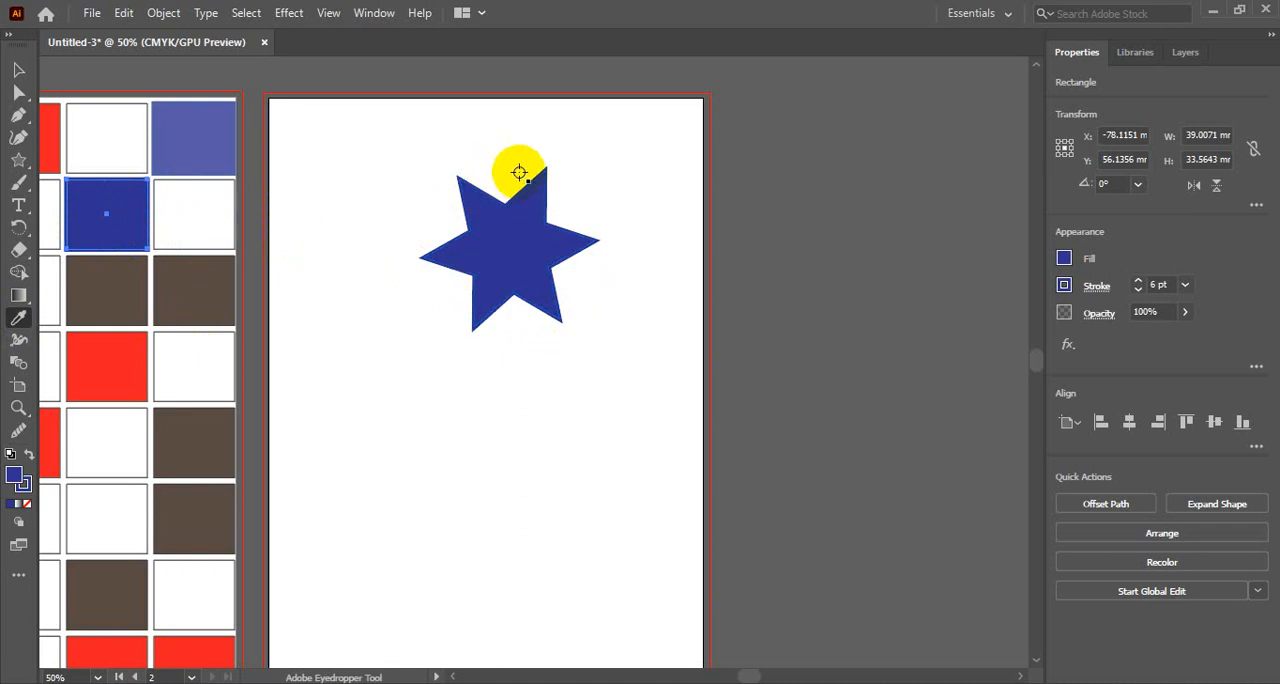
{"action": "left_click", "coordinate": [19, 74]}
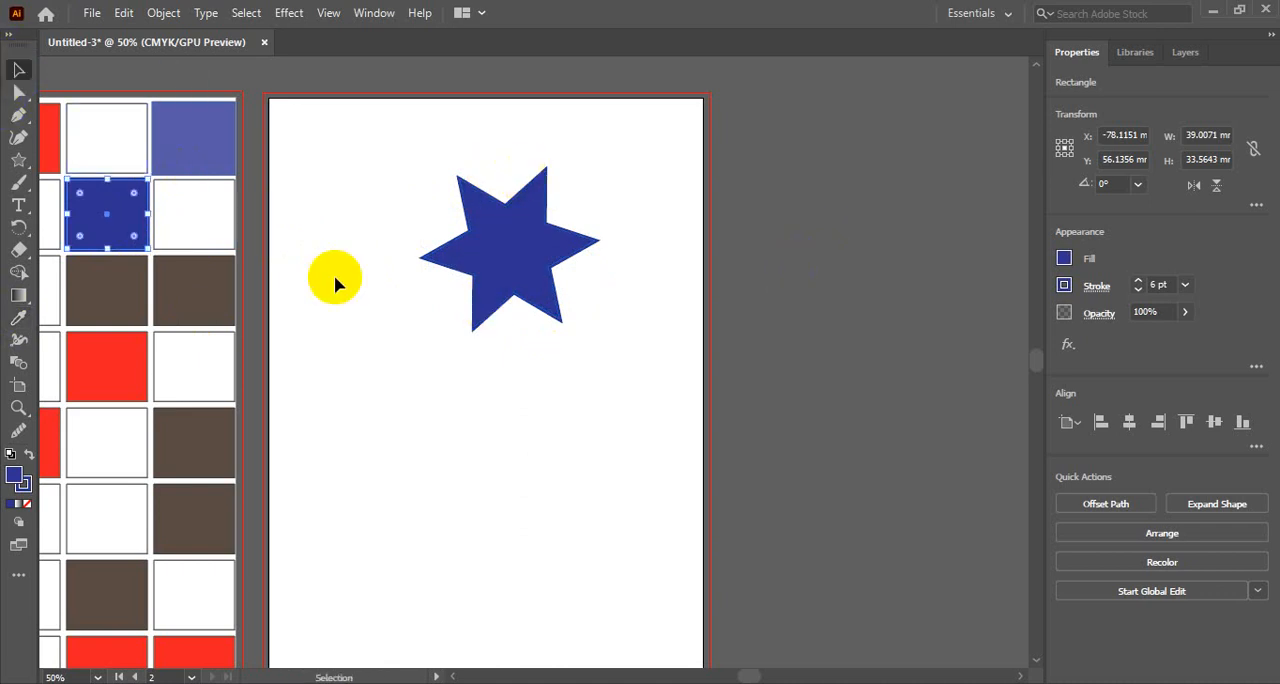
{"action": "left_click", "coordinate": [428, 380]}
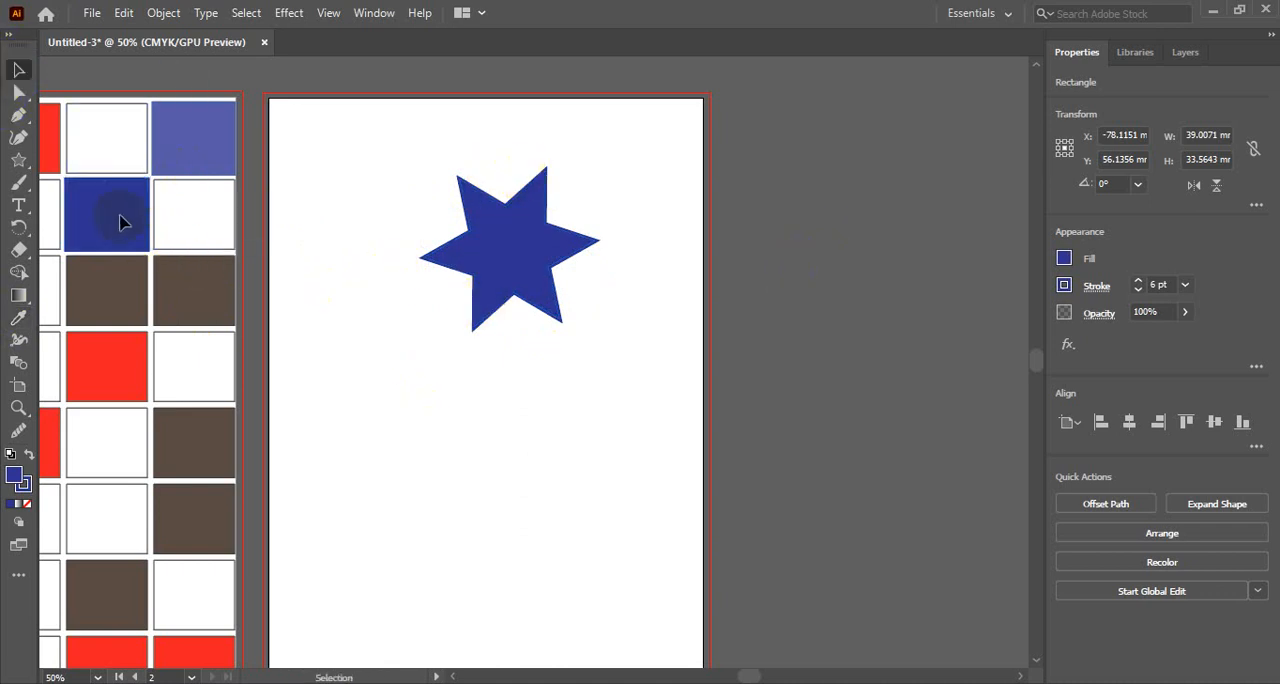
{"action": "left_click", "coordinate": [465, 397]}
- Move the blue star to the second artboard's upper right area and deselect everything
{"action": "left_click", "coordinate": [495, 263]}
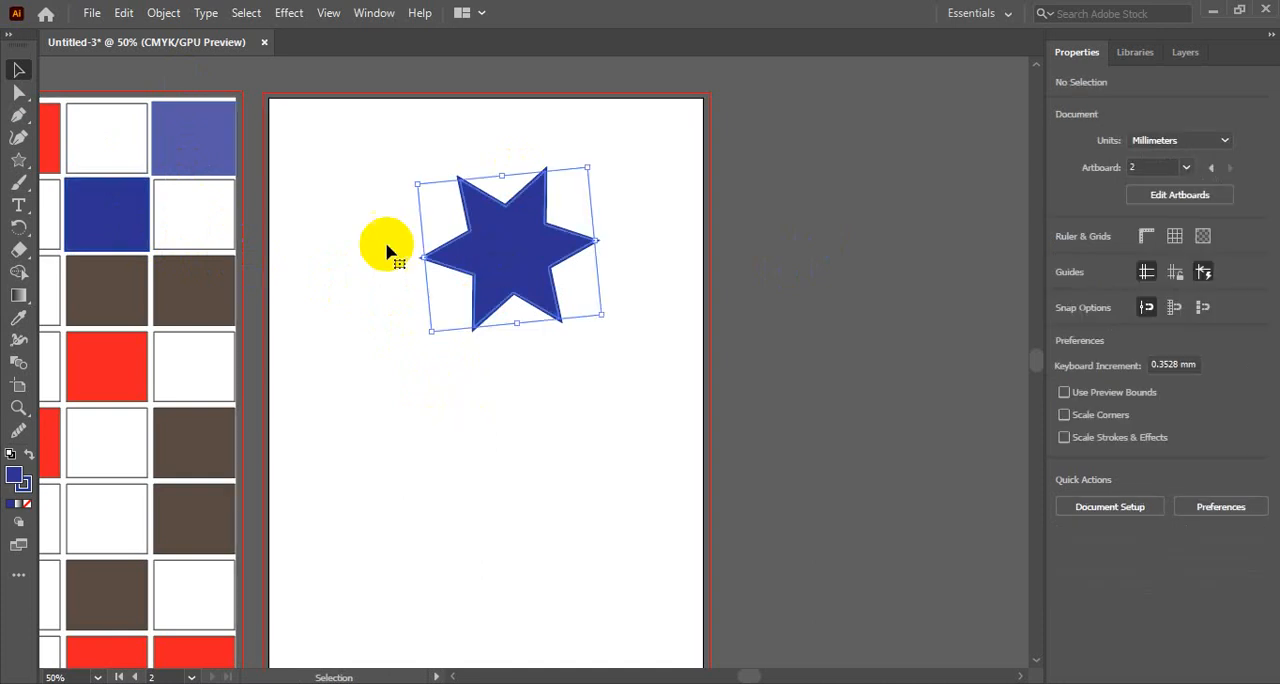
{"action": "left_click", "coordinate": [112, 218]}
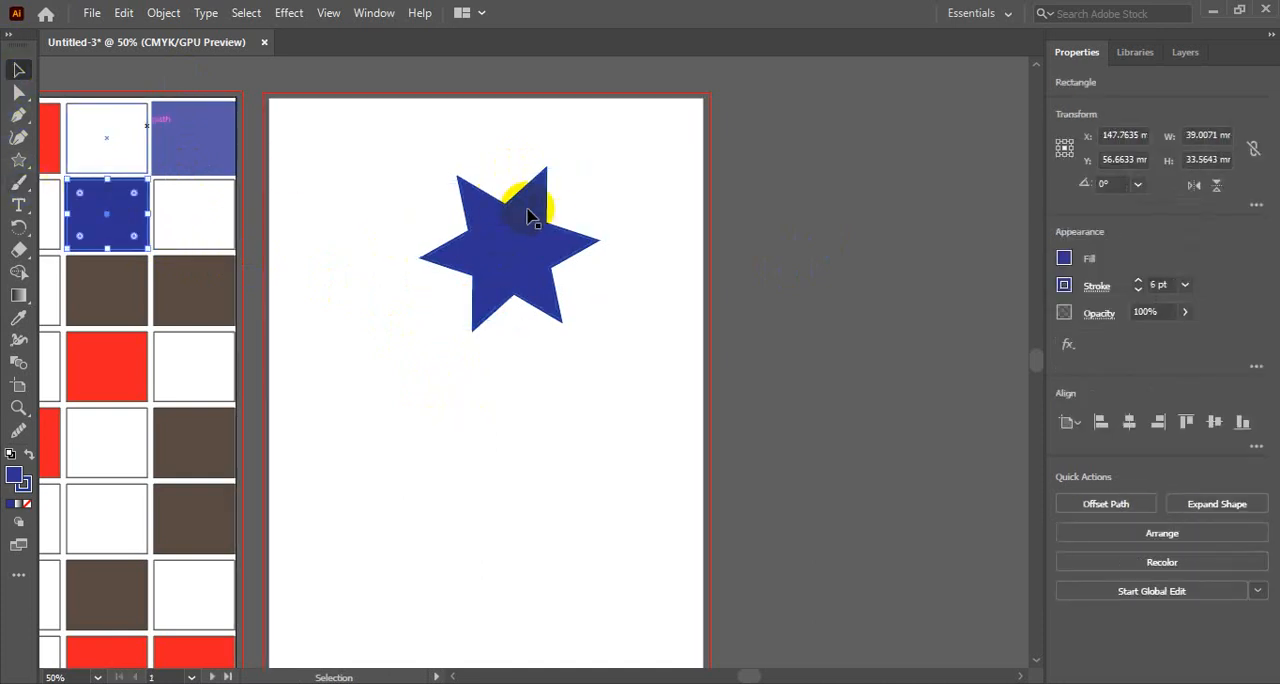
{"action": "left_click_drag", "start_coordinate": [549, 232], "coordinate": [616, 214]}
{"action": "left_click", "coordinate": [104, 220]}
{"action": "left_click", "coordinate": [492, 243]}
{"action": "left_click", "coordinate": [610, 365]}
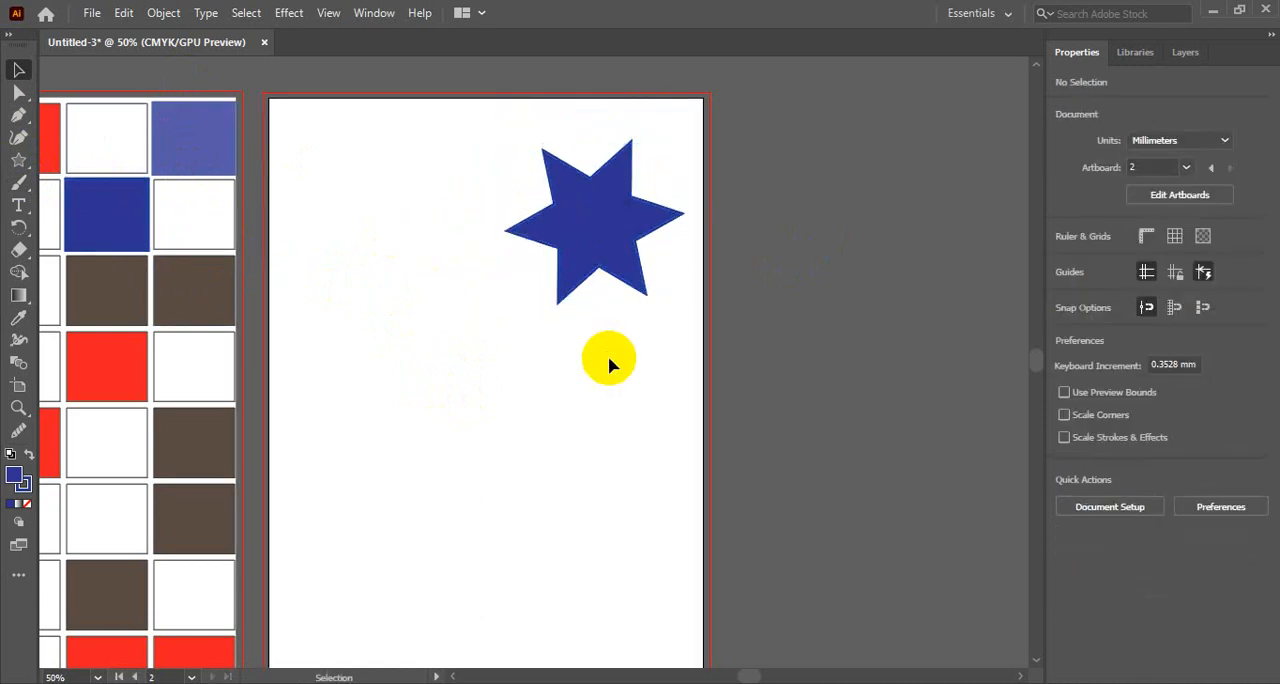
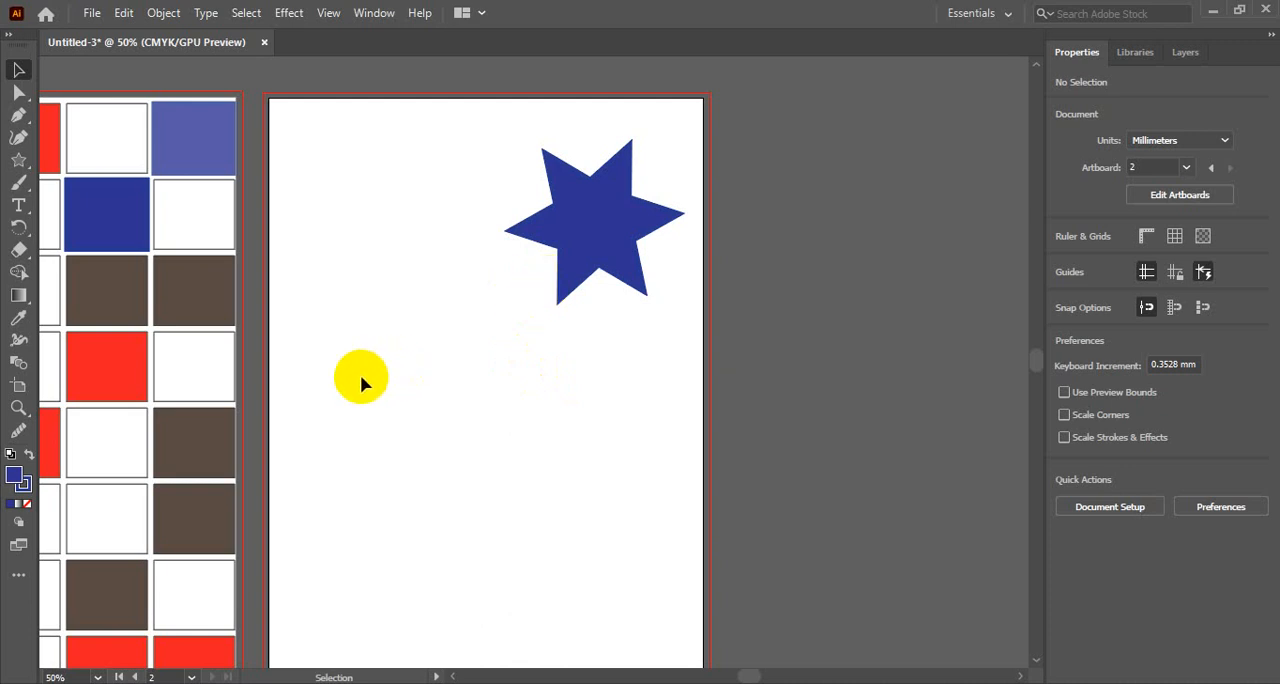
- Select several rectangles of the first artboard's grid one after another to examine their fill and stroke settings
{"action": "left_click", "coordinate": [16, 70]}
{"action": "key", "text": "space"}
{"action": "left_click_drag", "start_coordinate": [360, 289], "coordinate": [596, 284]}
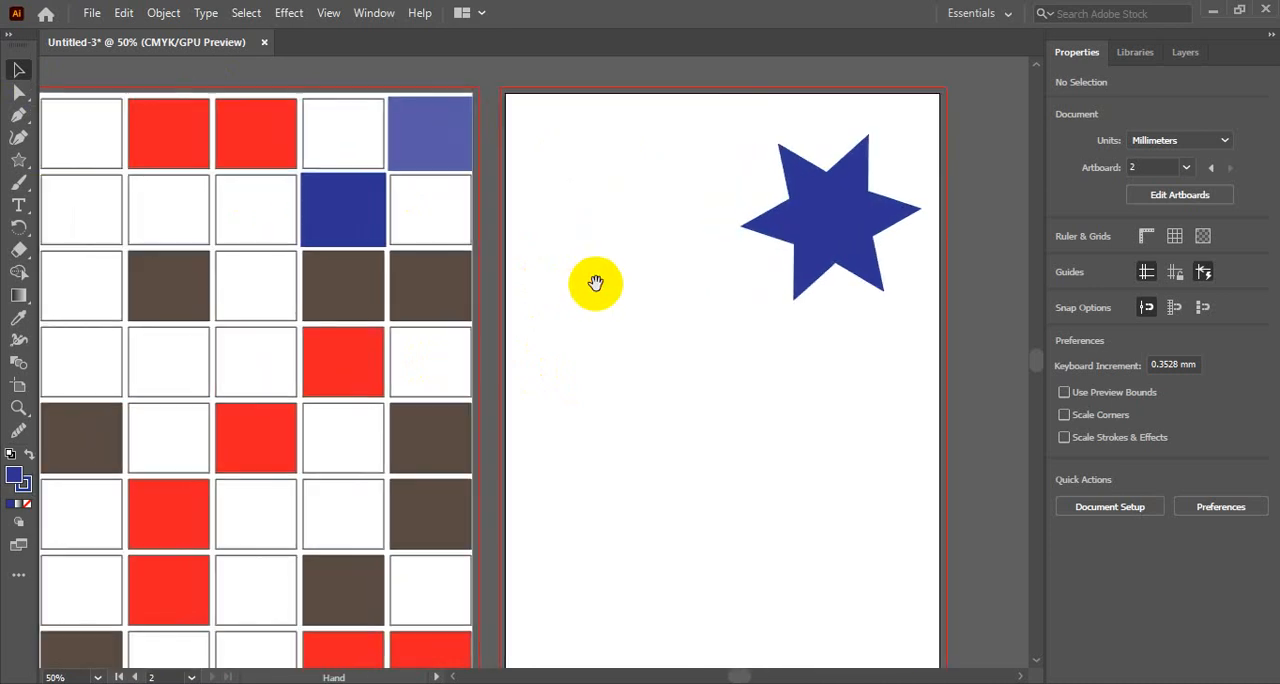
{"action": "left_click", "coordinate": [242, 152]}
{"action": "left_click", "coordinate": [230, 228]}
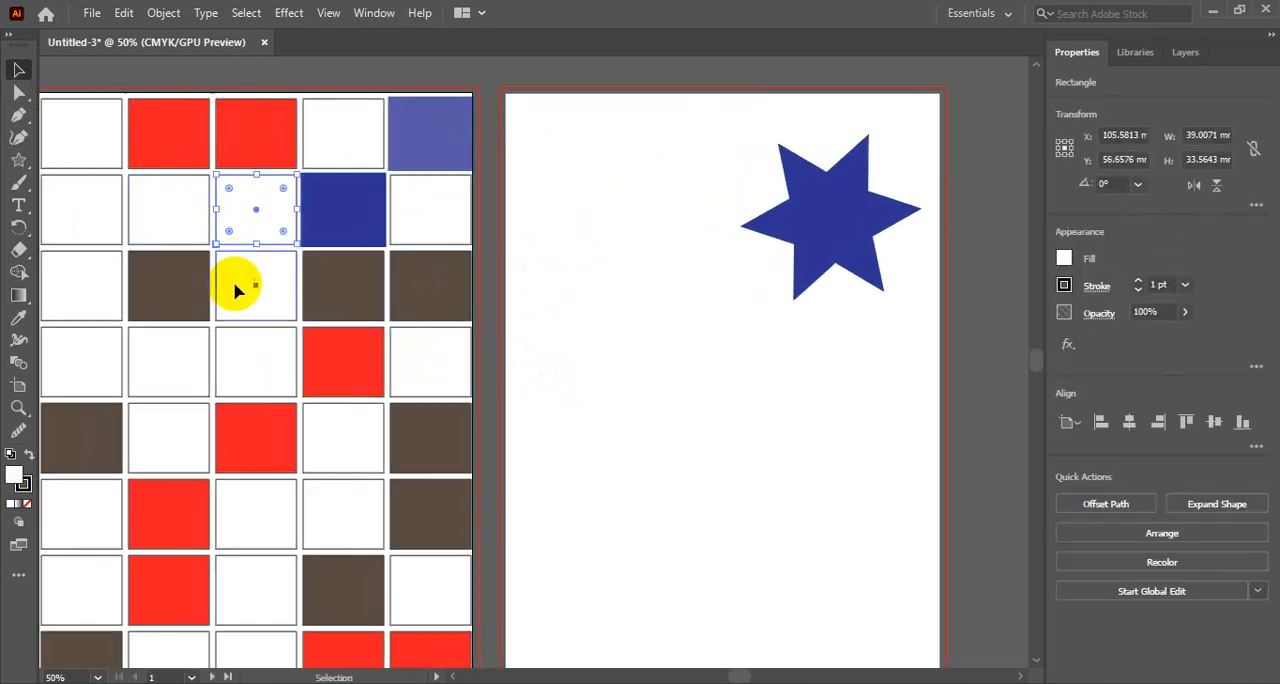
{"action": "left_click", "coordinate": [335, 268]}
{"action": "left_click", "coordinate": [336, 213]}
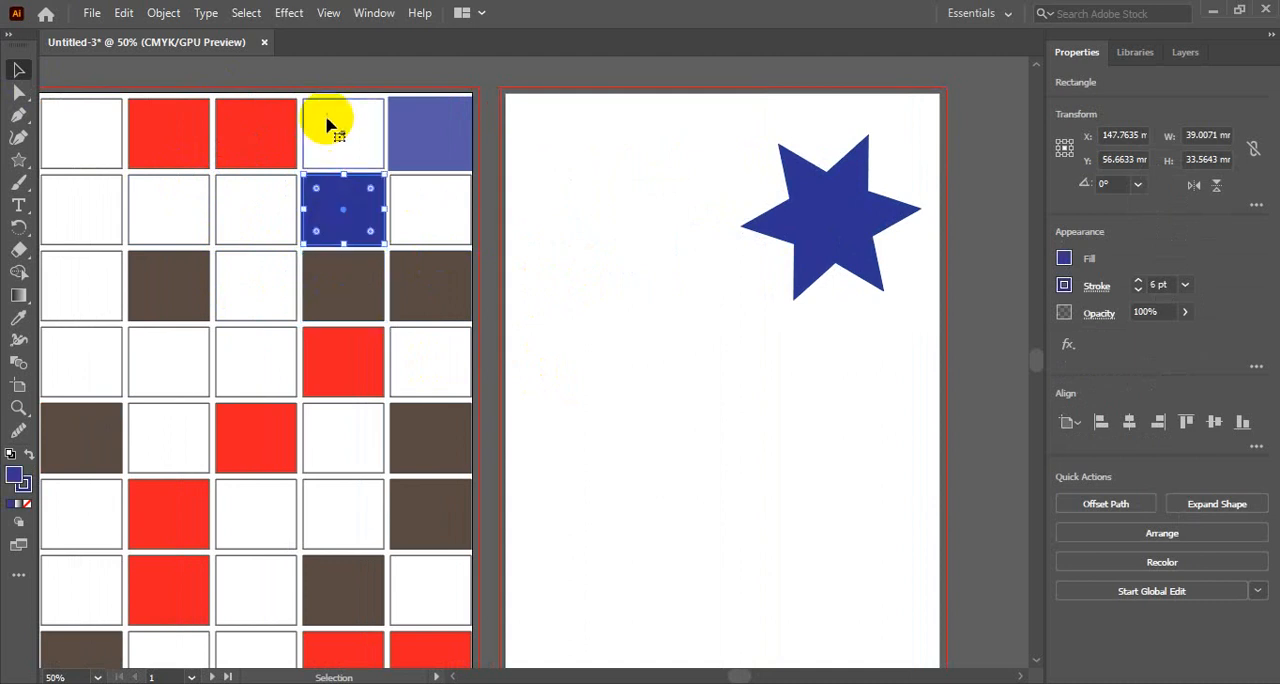
{"action": "left_click", "coordinate": [330, 122]}
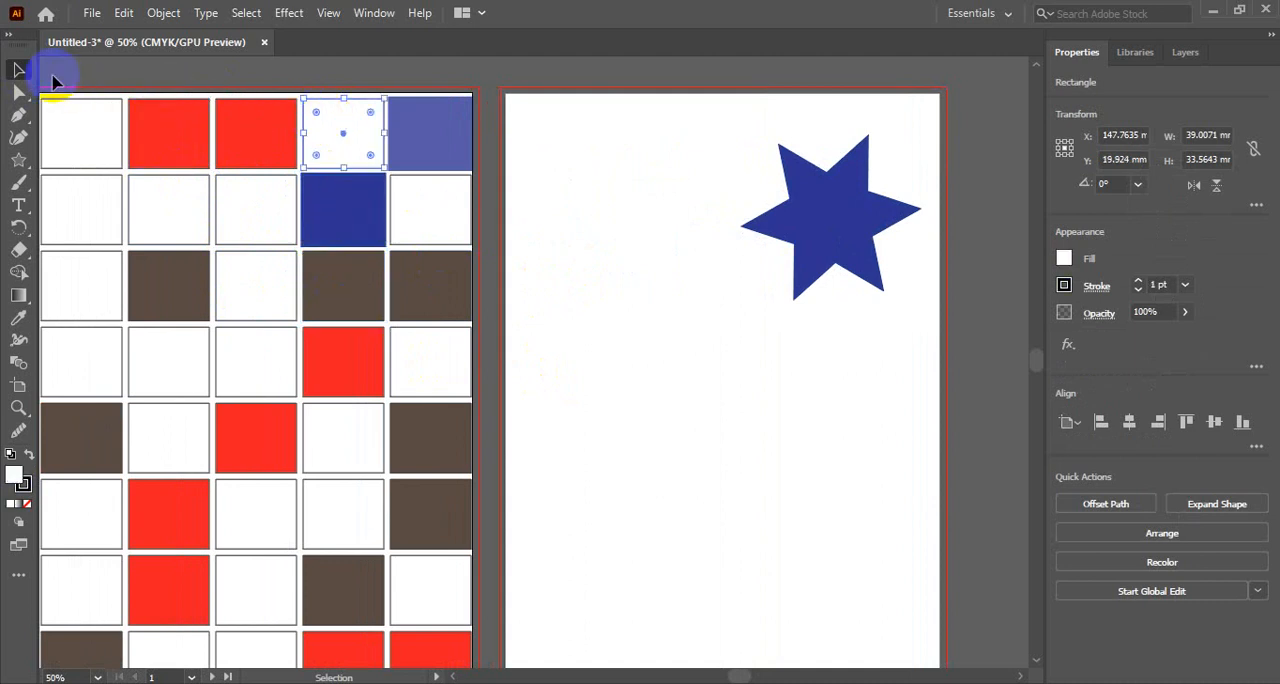
{"action": "left_click", "coordinate": [263, 143]}
{"action": "left_click", "coordinate": [254, 220]}
{"action": "left_click", "coordinate": [254, 274]}
{"action": "left_click", "coordinate": [253, 340]}
{"action": "left_click", "coordinate": [251, 428]}
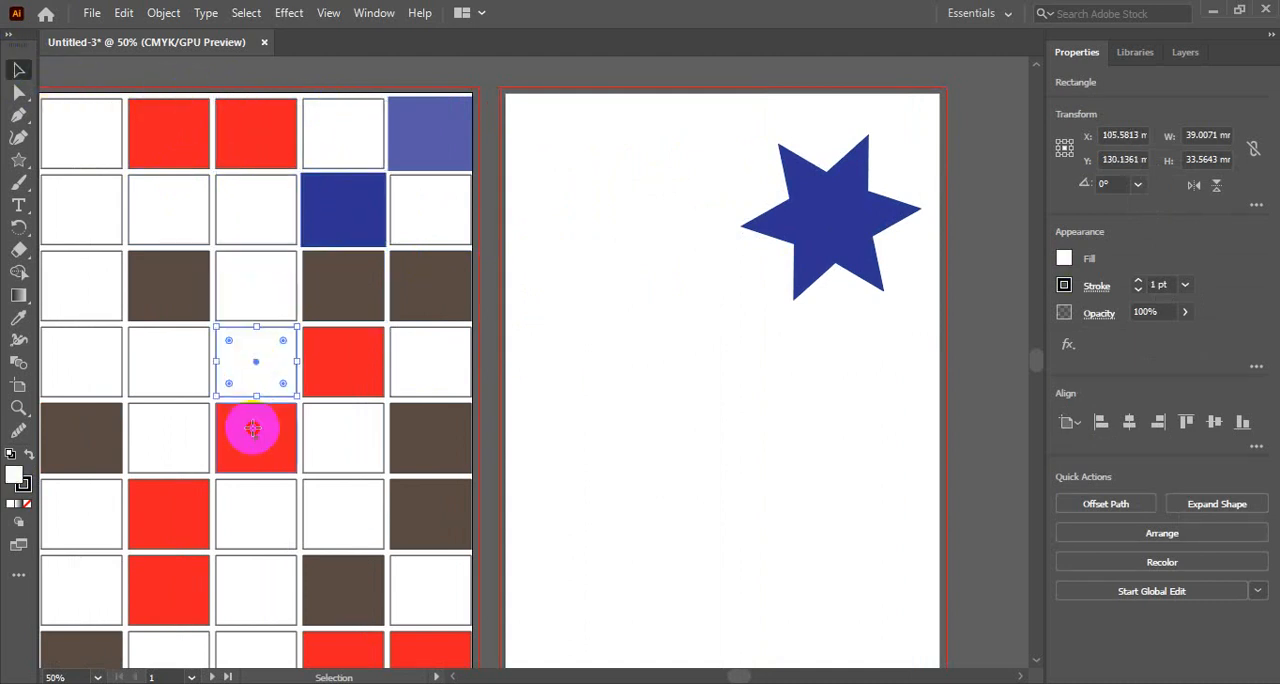
{"action": "left_click", "coordinate": [250, 515]}
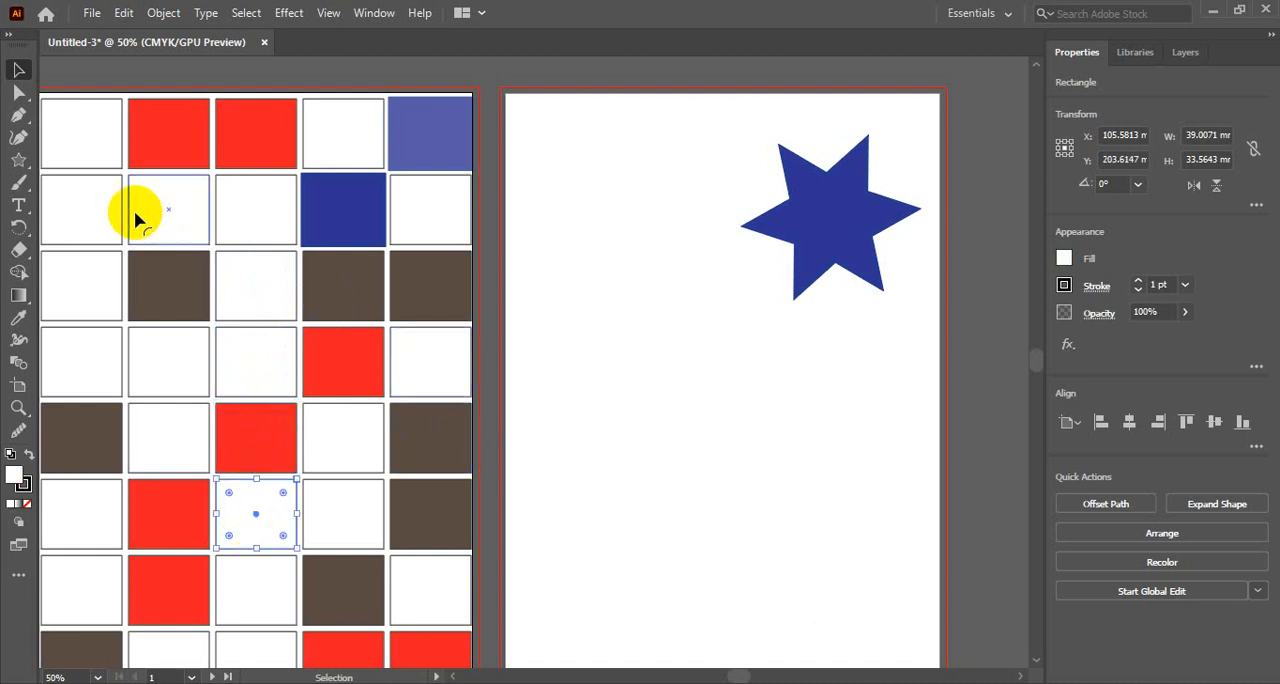
- Add the Magic Wand Tool from the full tool list to the toolbar in its own slot above the Smooth Tool
{"action": "left_click", "coordinate": [19, 160]}
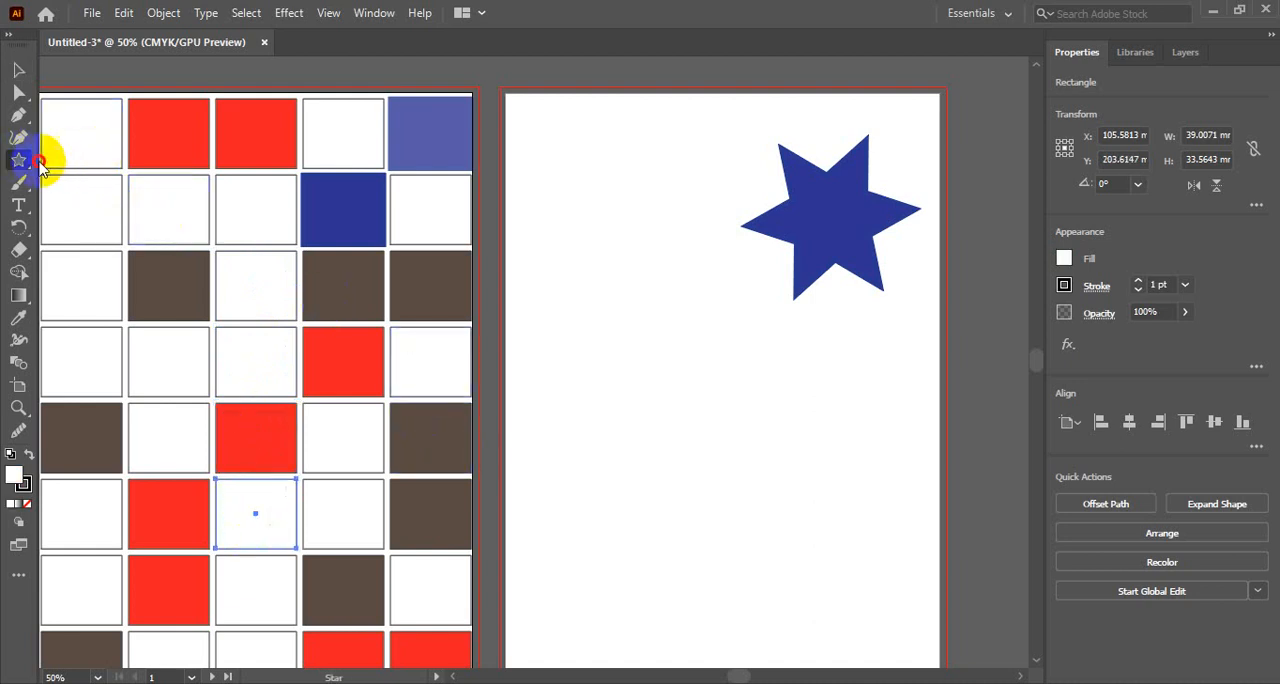
{"action": "left_click", "coordinate": [20, 432]}
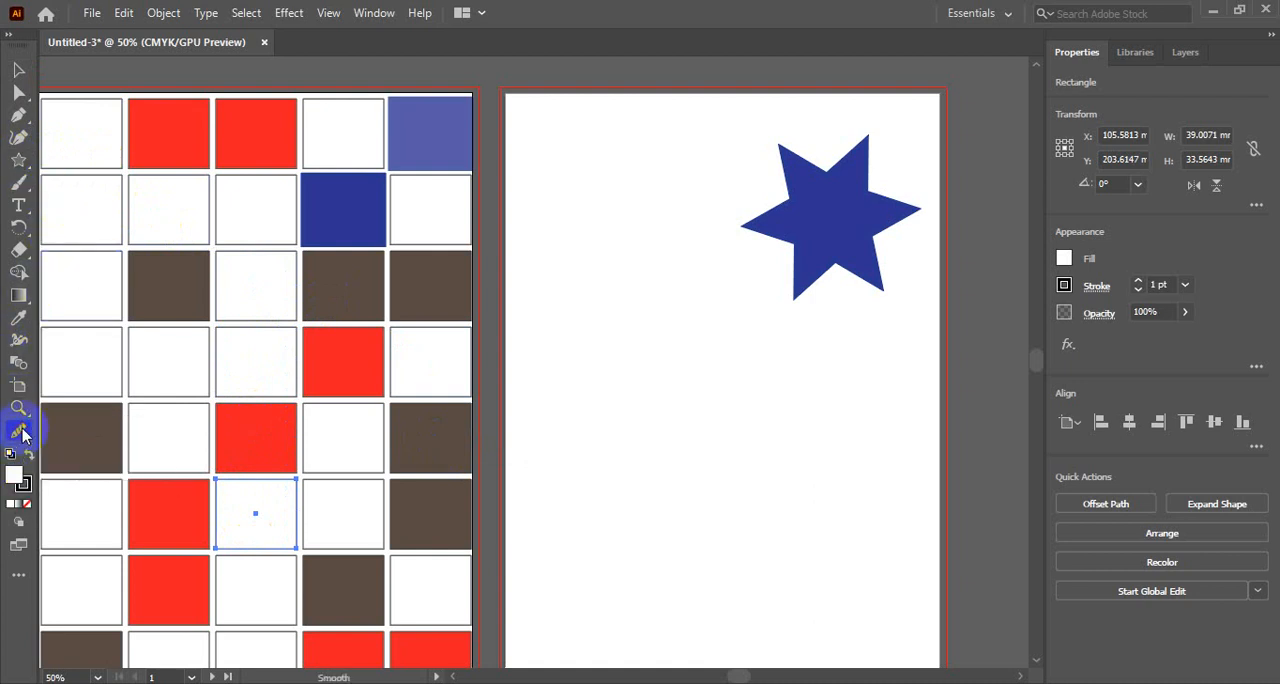
{"action": "left_click", "coordinate": [20, 578]}
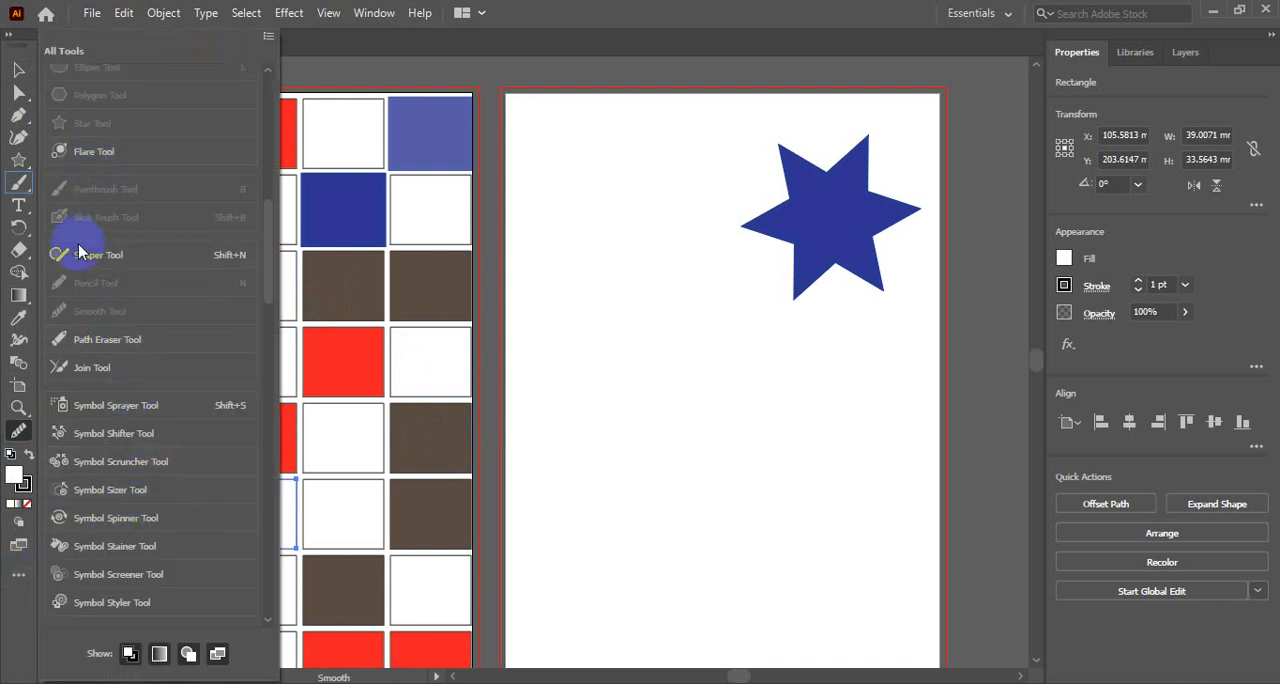
{"action": "scroll", "coordinate": [122, 474], "scroll_direction": "up", "scroll_amount": 10}
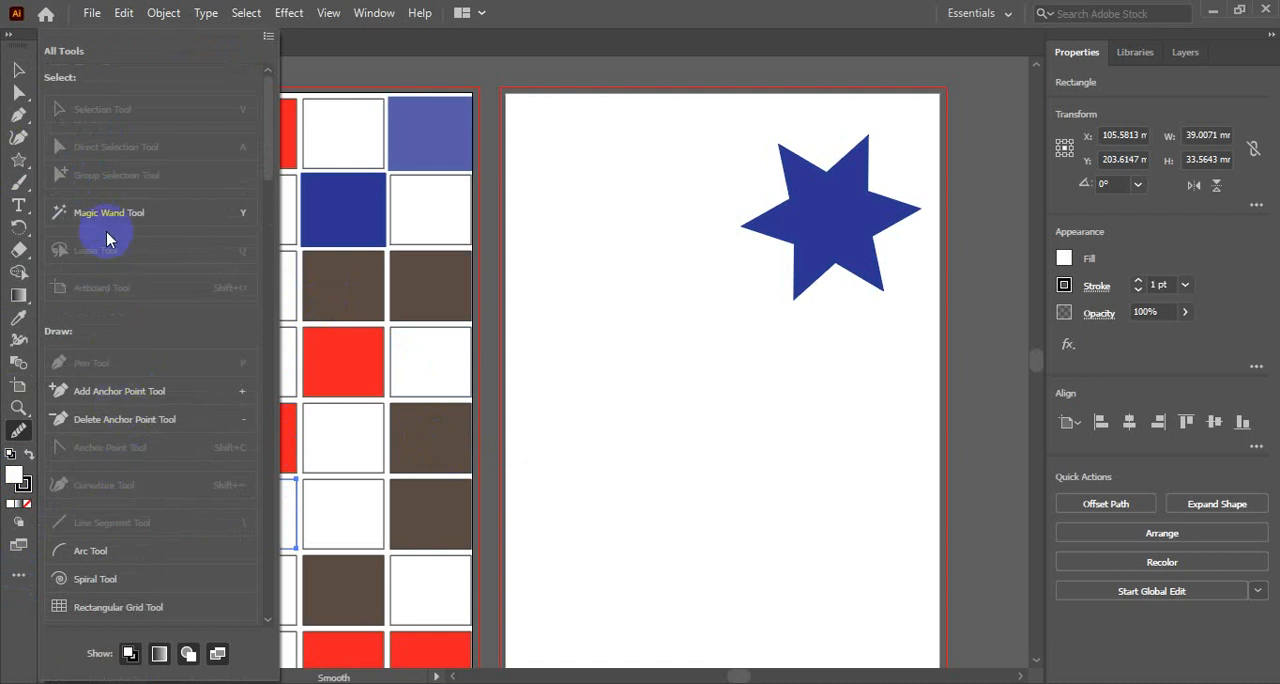
{"action": "left_click_drag", "start_coordinate": [106, 236], "coordinate": [16, 445]}
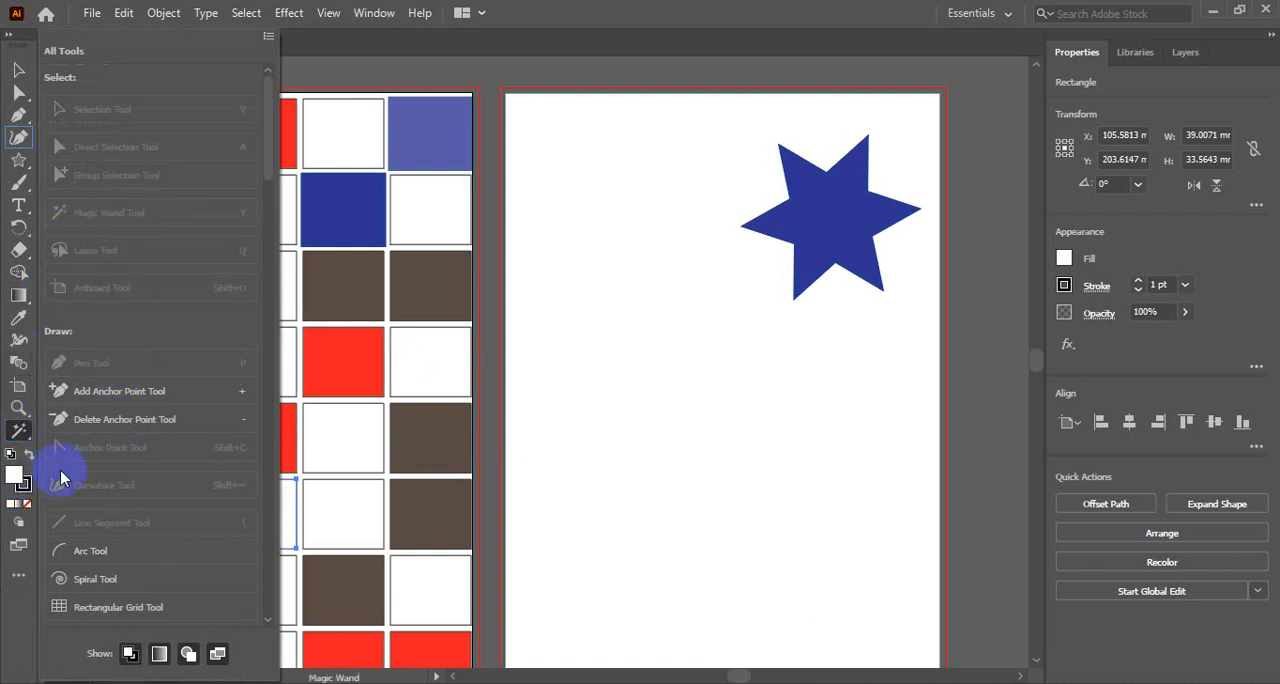
{"action": "left_click", "coordinate": [18, 434]}
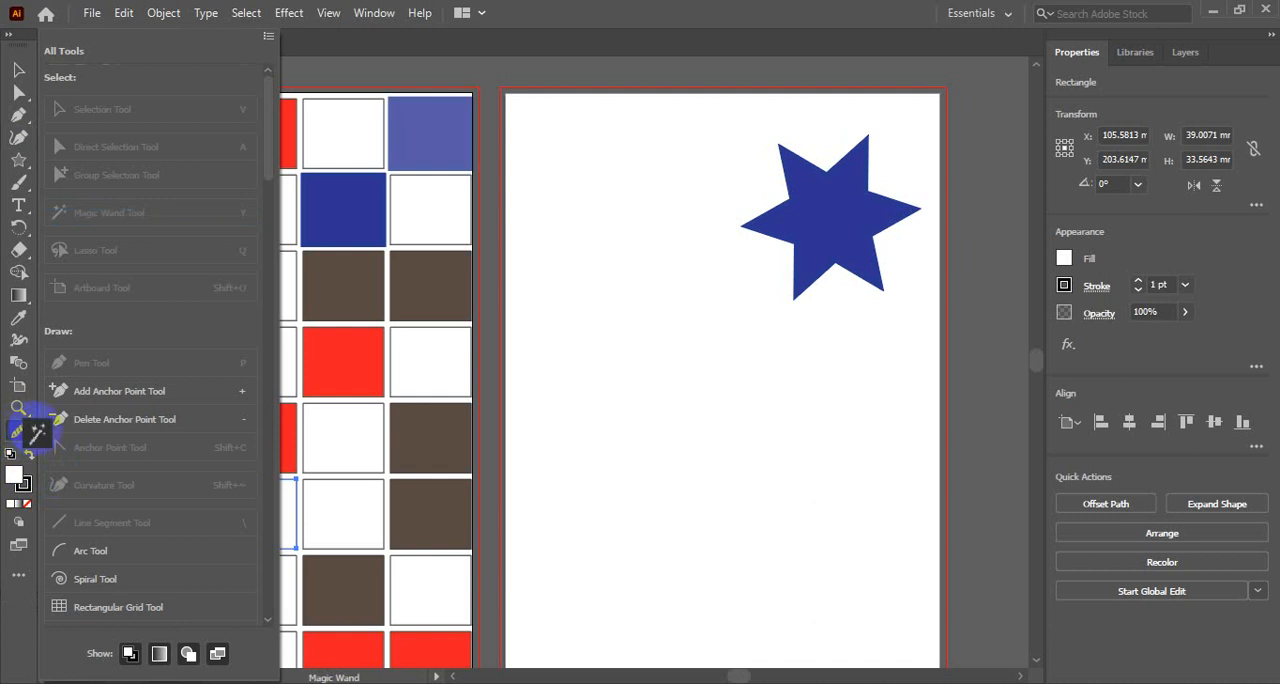
{"action": "mouse_move", "coordinate": [22, 432]}
{"action": "left_mouse_down"}
{"action": "mouse_move", "coordinate": [20, 420]}
{"action": "mouse_move", "coordinate": [18, 435]}
{"action": "left_mouse_up"}
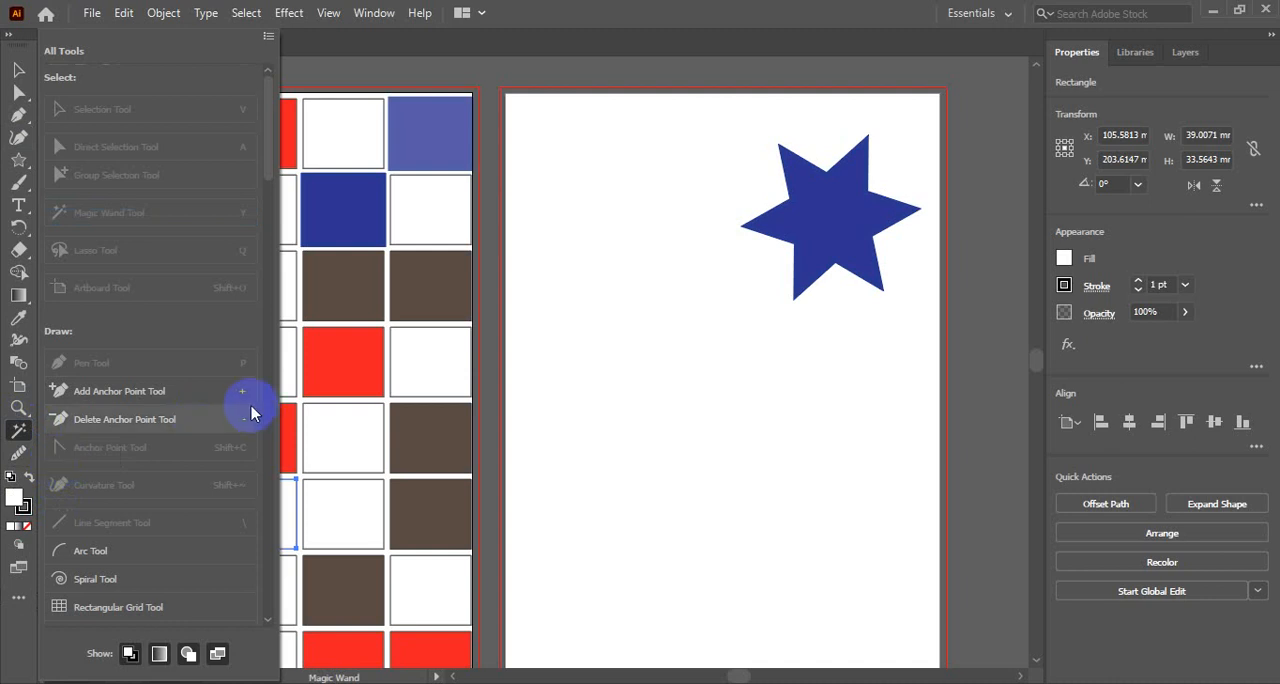
{"action": "scroll", "coordinate": [208, 511], "scroll_direction": "down", "scroll_amount": 15}
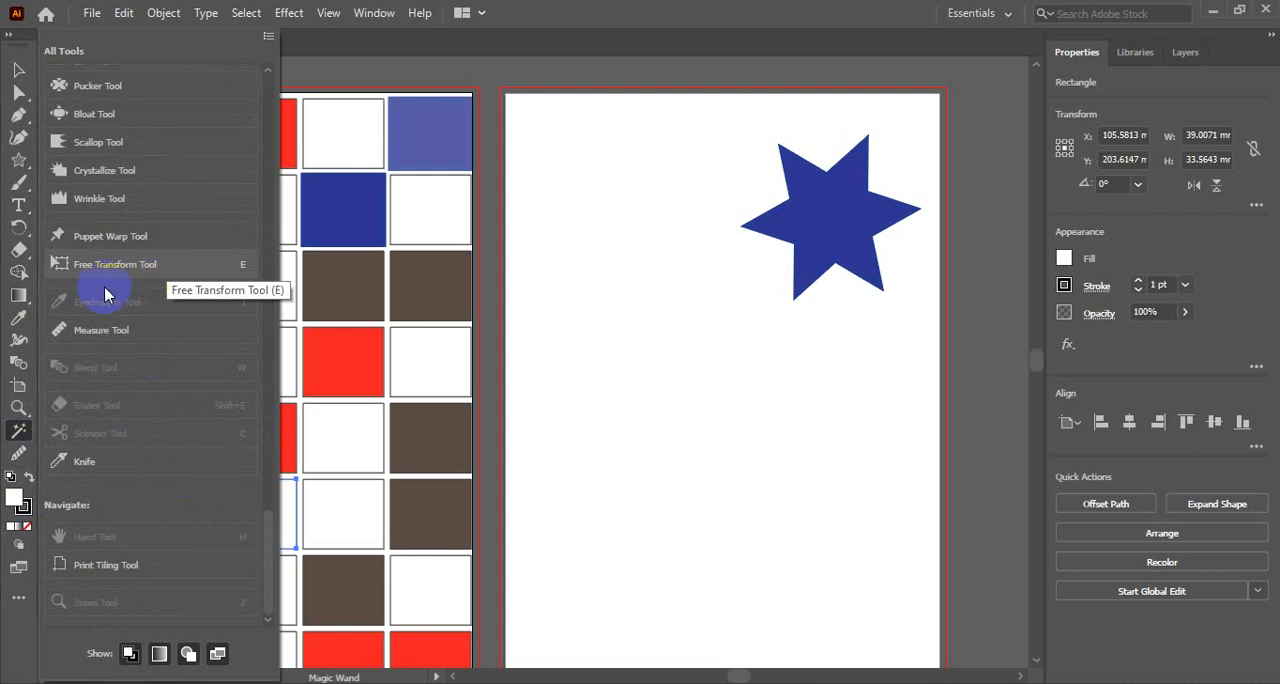
{"action": "scroll", "coordinate": [200, 400], "scroll_direction": "up", "scroll_amount": 15}
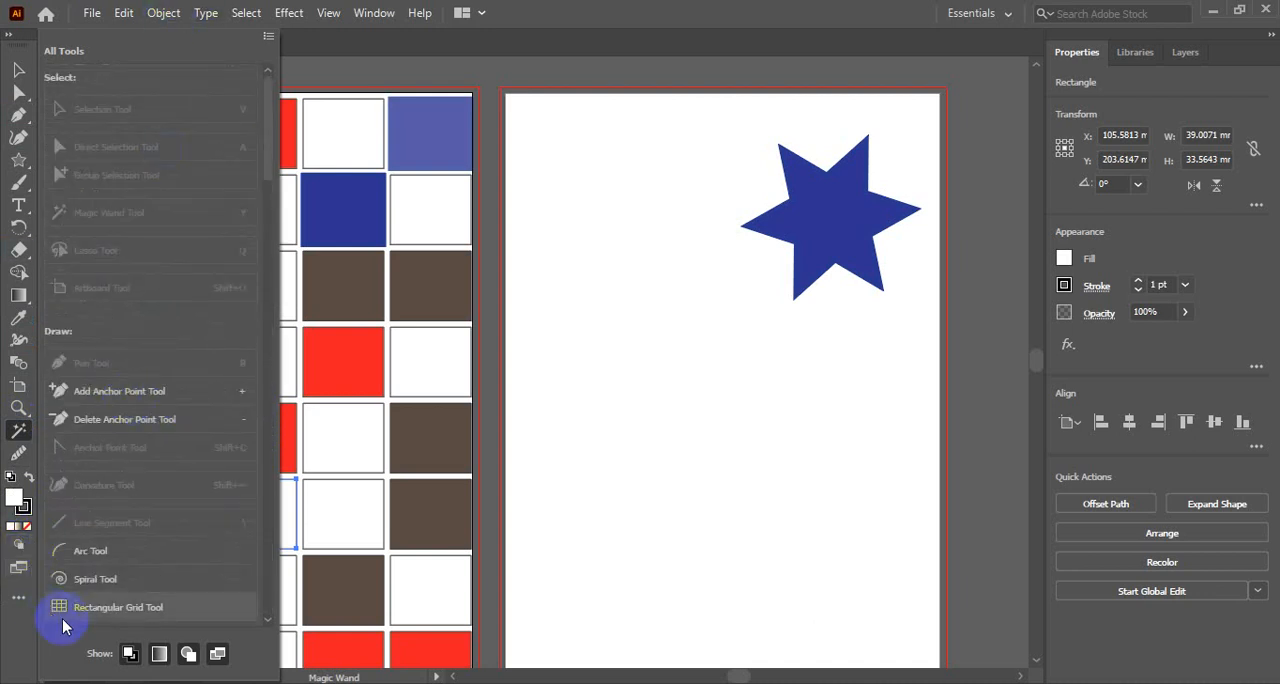
{"action": "left_click", "coordinate": [18, 597]}
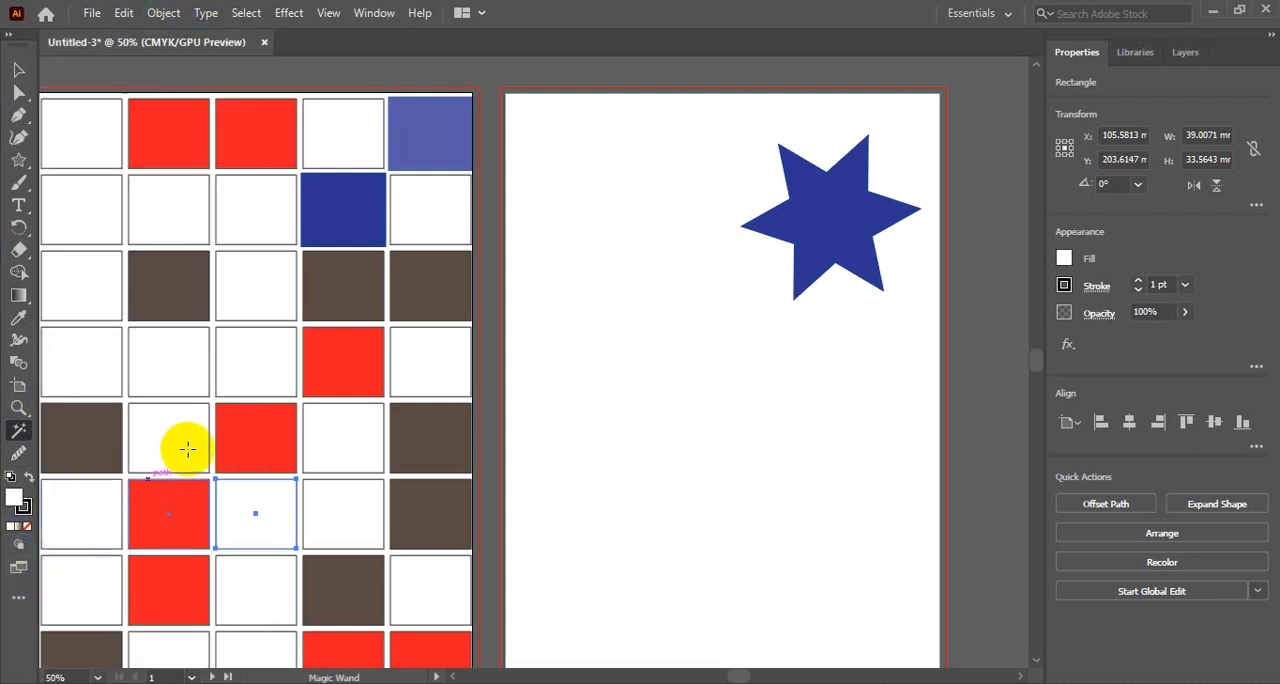
{"action": "scroll", "coordinate": [303, 421], "scroll_direction": "down", "scroll_amount": 3}
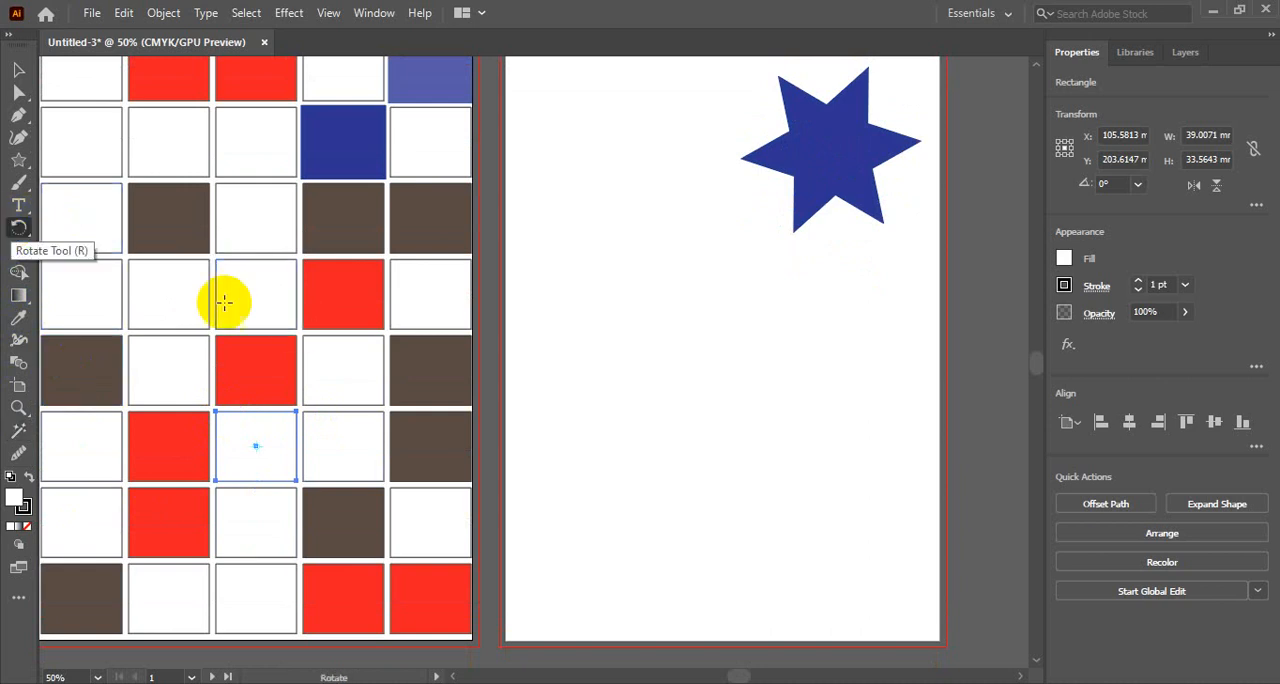
{"action": "left_click", "coordinate": [20, 230]}
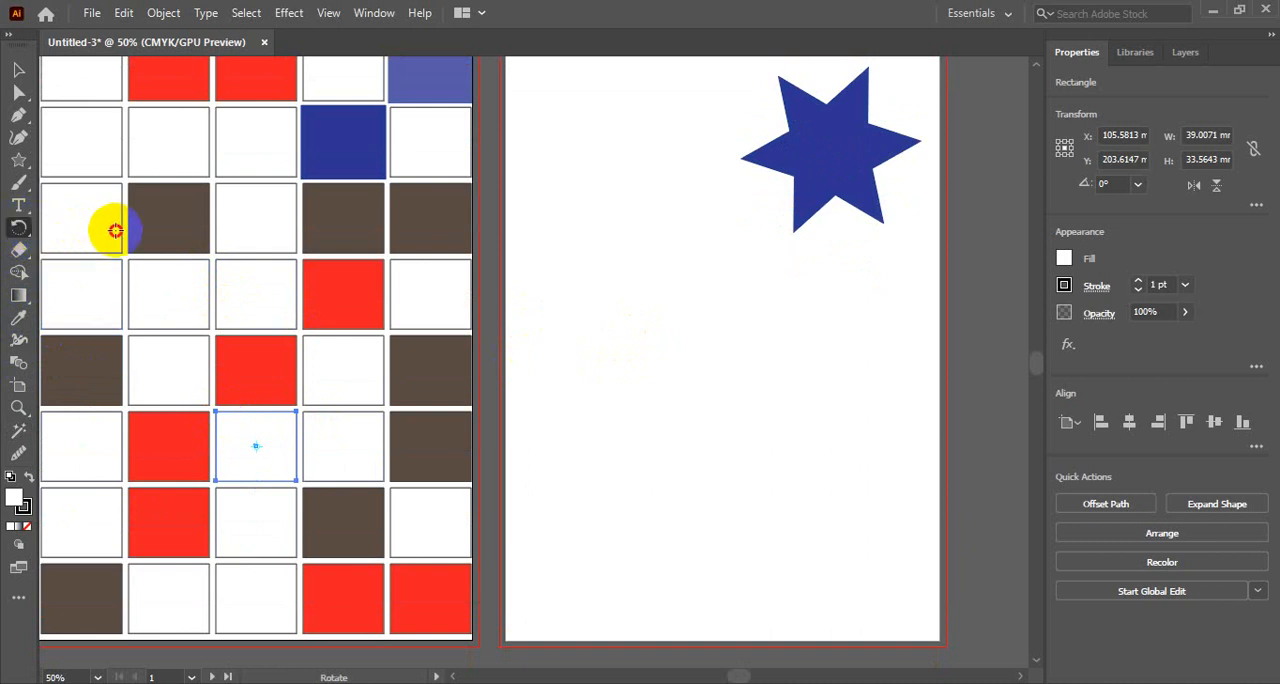
{"action": "left_click", "coordinate": [28, 234]}
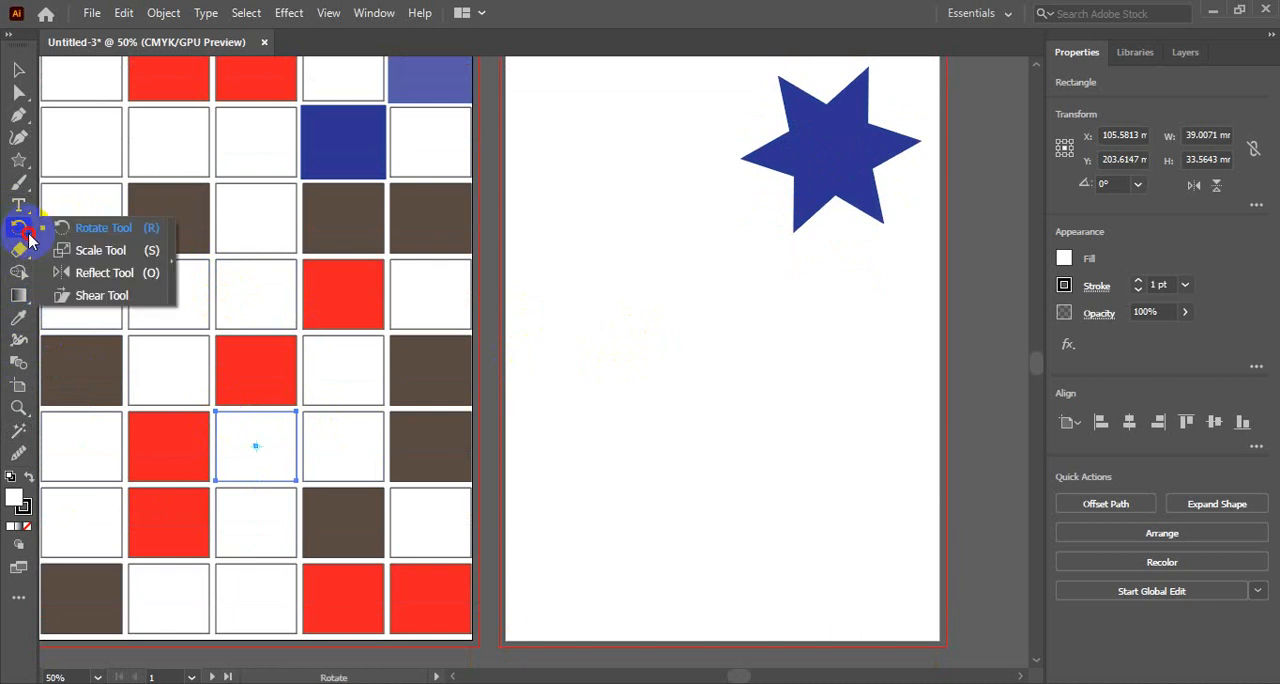
{"action": "left_click", "coordinate": [105, 228]}
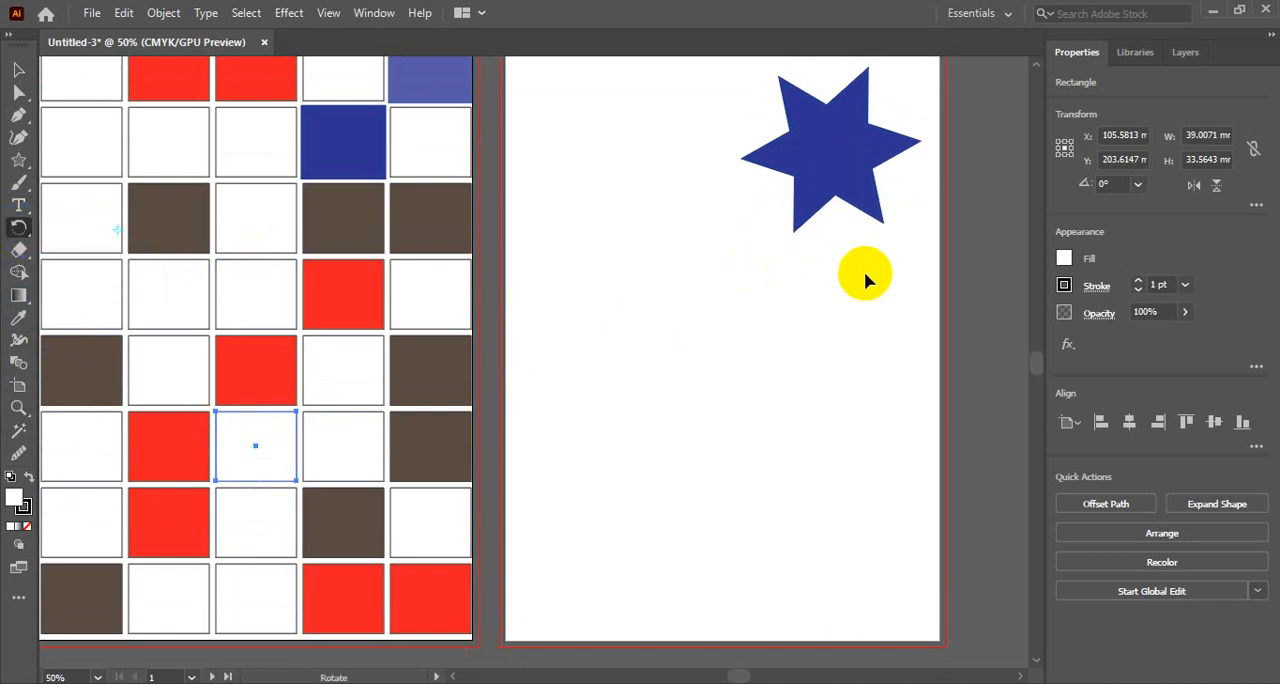
- Try drawing a narrow vertical rectangle about 13 mm wide and 119 mm high below the star on the second artboard, and remove it
{"action": "scroll", "coordinate": [686, 445], "scroll_direction": "up", "scroll_amount": 1}
{"action": "scroll", "coordinate": [687, 440], "scroll_direction": "up", "scroll_amount": 5}
{"action": "scroll", "coordinate": [688, 440], "scroll_direction": "down", "scroll_amount": 3}
{"action": "left_click_drag", "start_coordinate": [747, 331], "coordinate": [615, 282]}
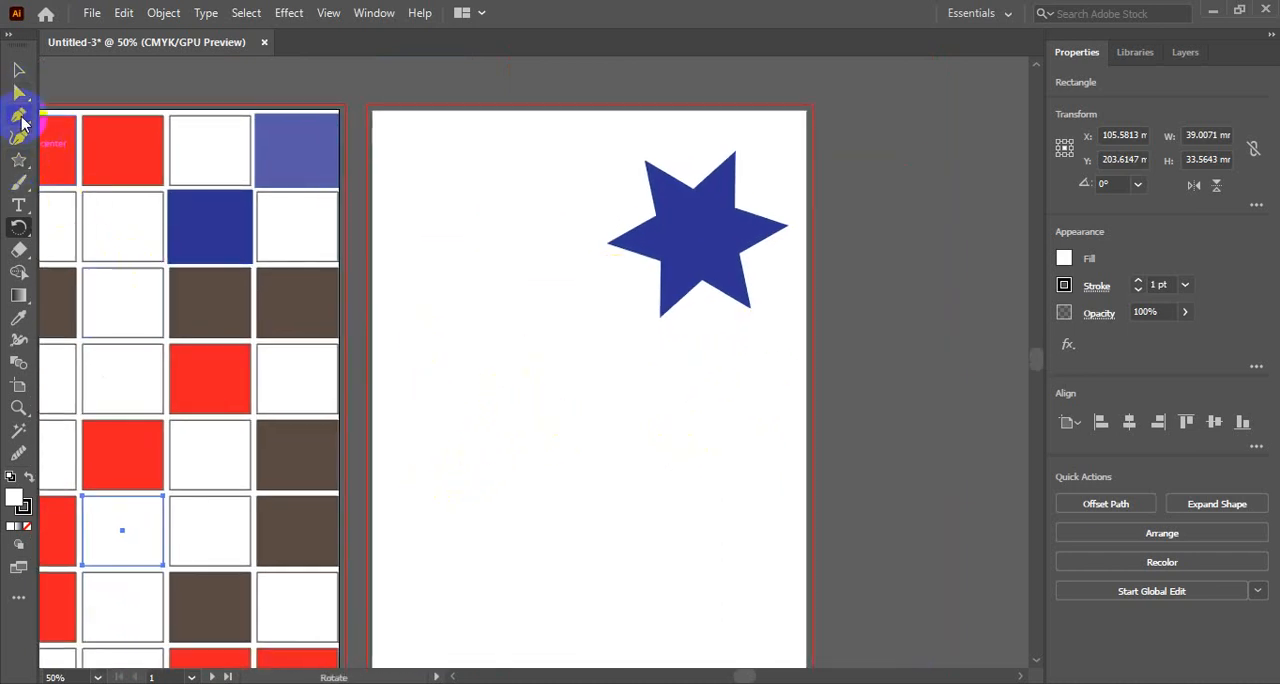
{"action": "left_click", "coordinate": [18, 160]}
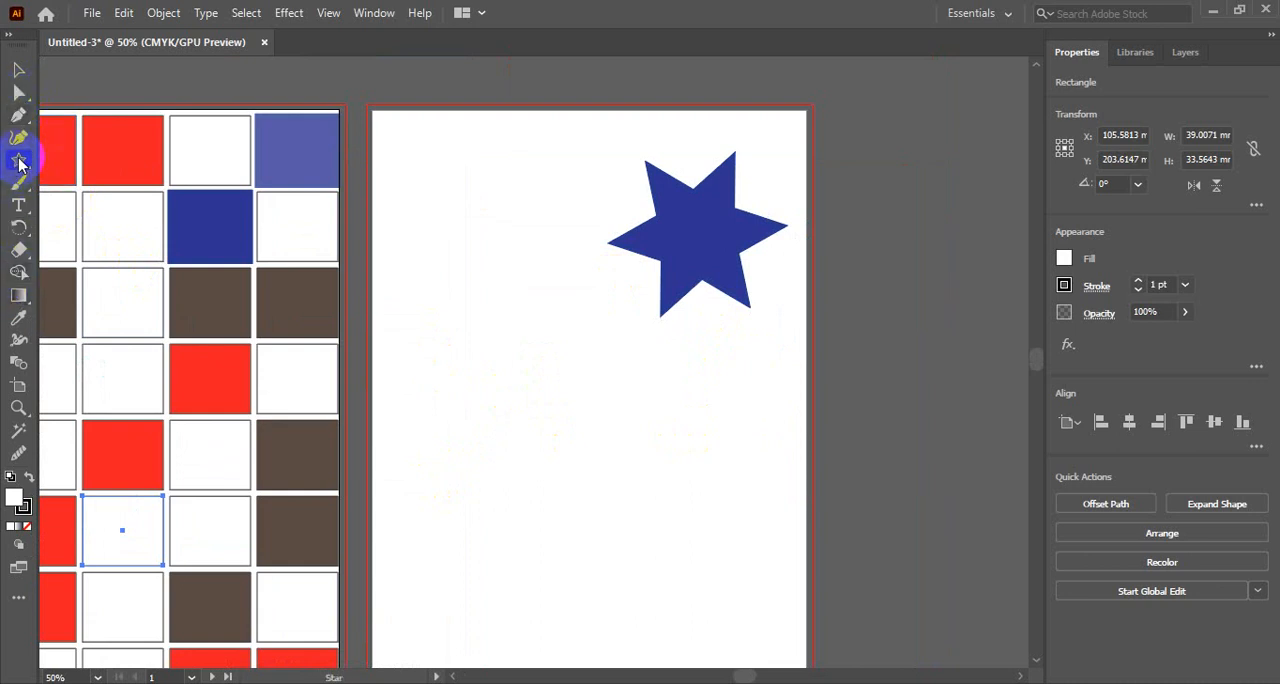
{"action": "left_click", "coordinate": [14, 163]}
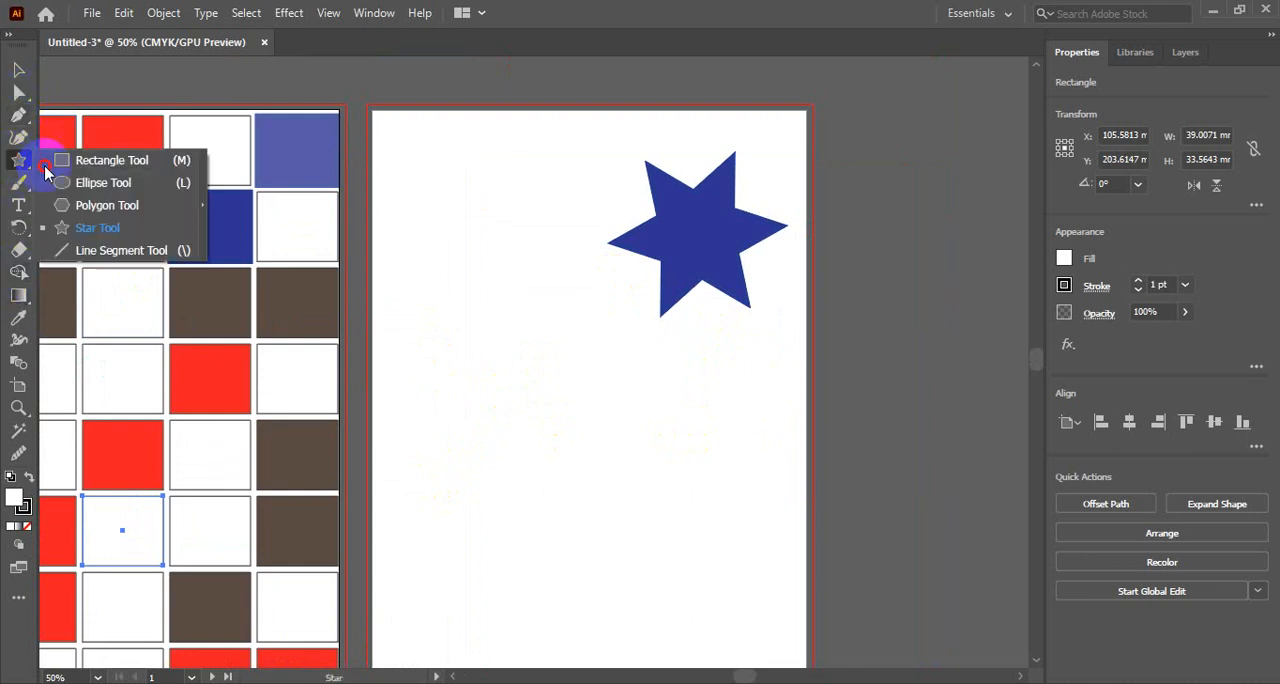
{"action": "left_click", "coordinate": [95, 157]}
{"action": "left_click_drag", "start_coordinate": [500, 345], "coordinate": [526, 591]}
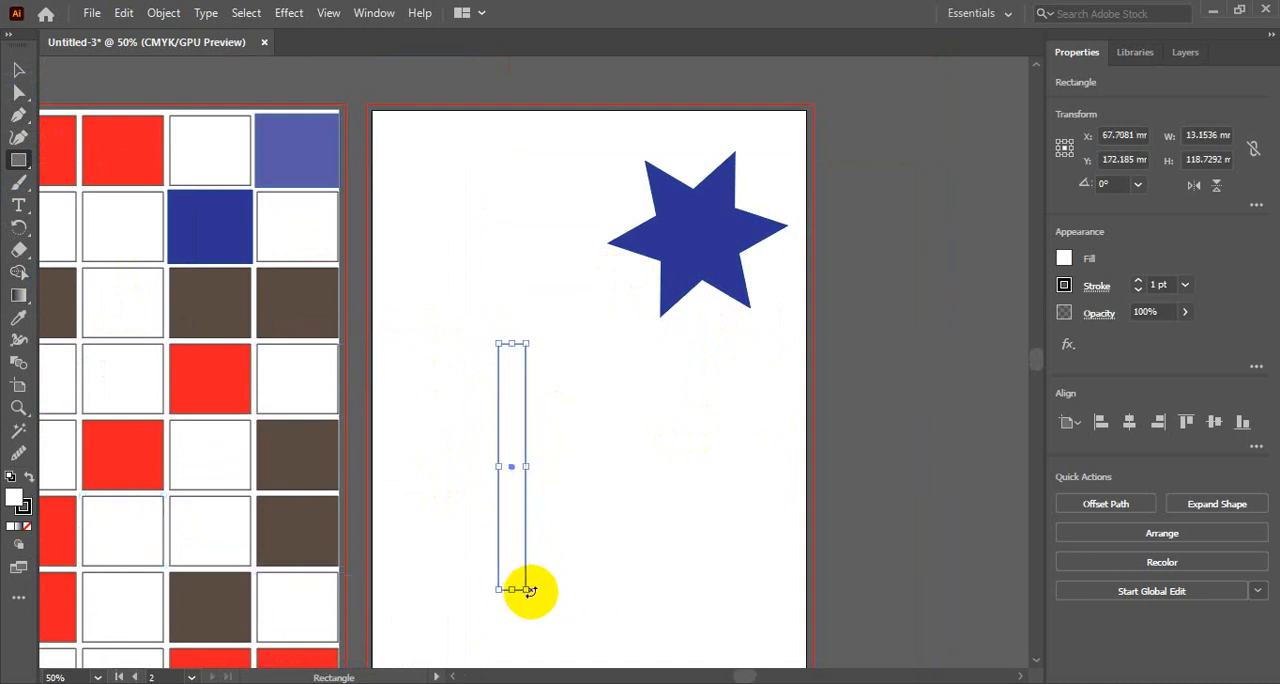
{"action": "left_click", "coordinate": [18, 69]}
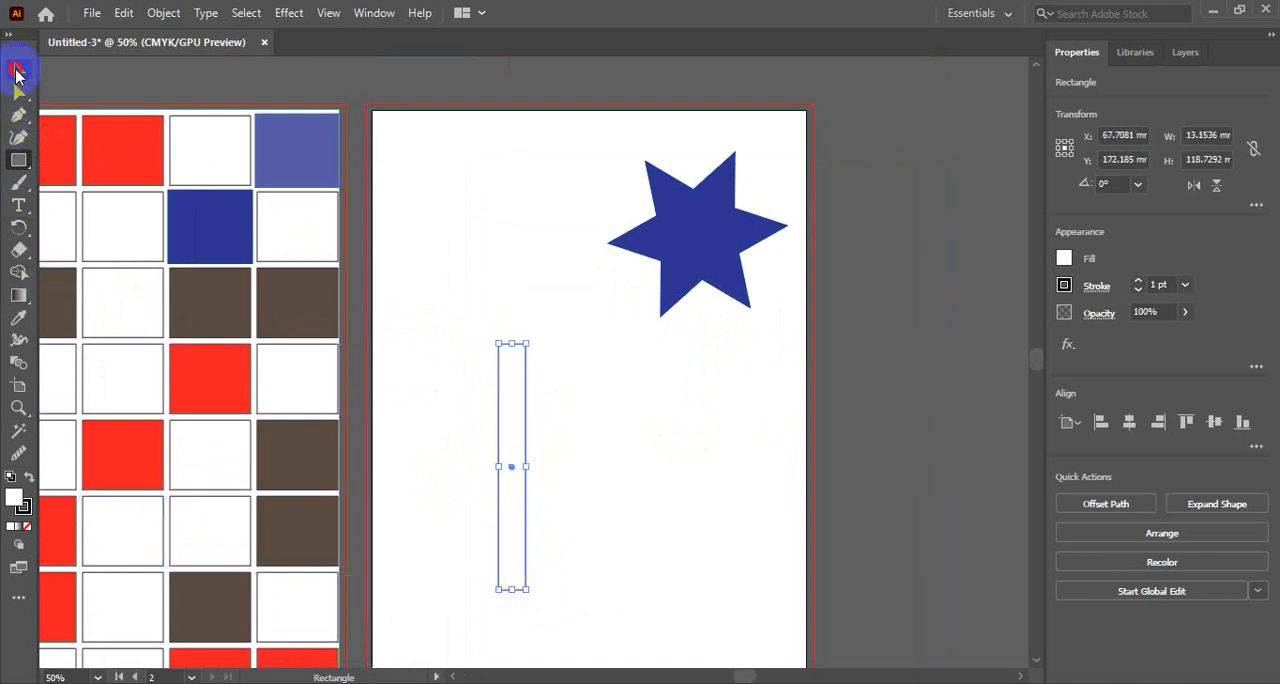
{"action": "left_click", "coordinate": [676, 427]}
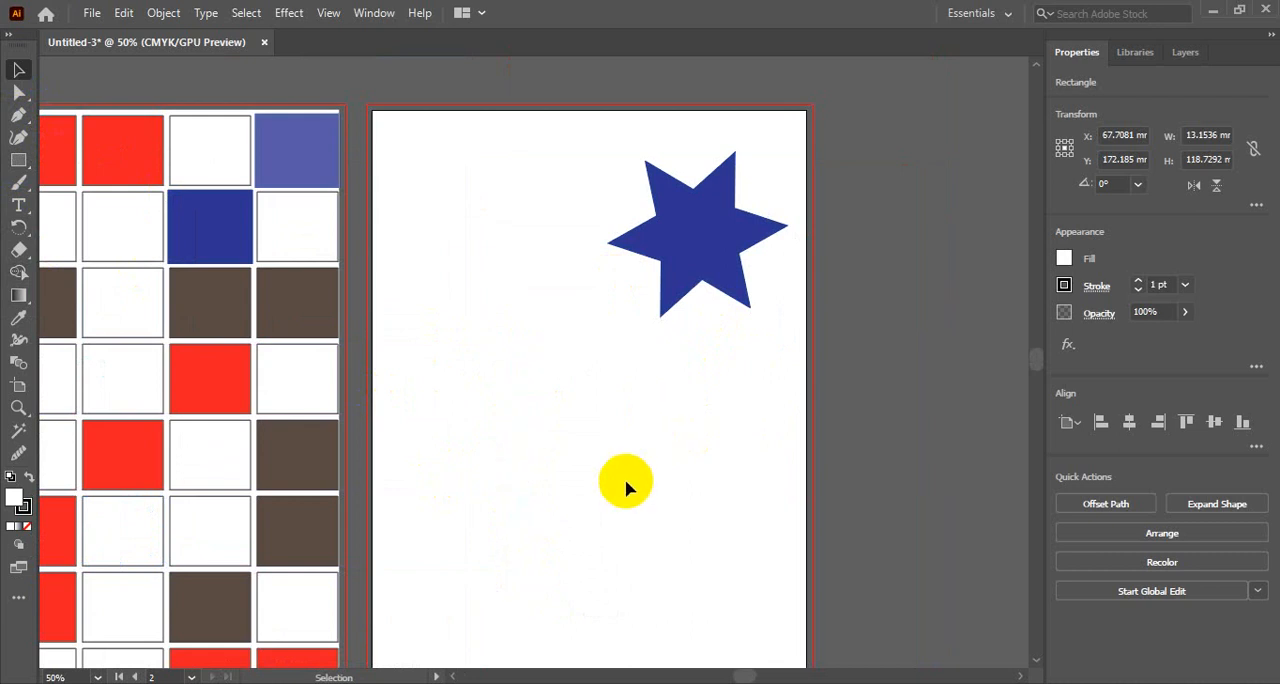
- Draw a closed upright leaf shape about 26 mm wide and 79 mm high with the Pen tool, below and left of the star
{"action": "left_click", "coordinate": [18, 114]}
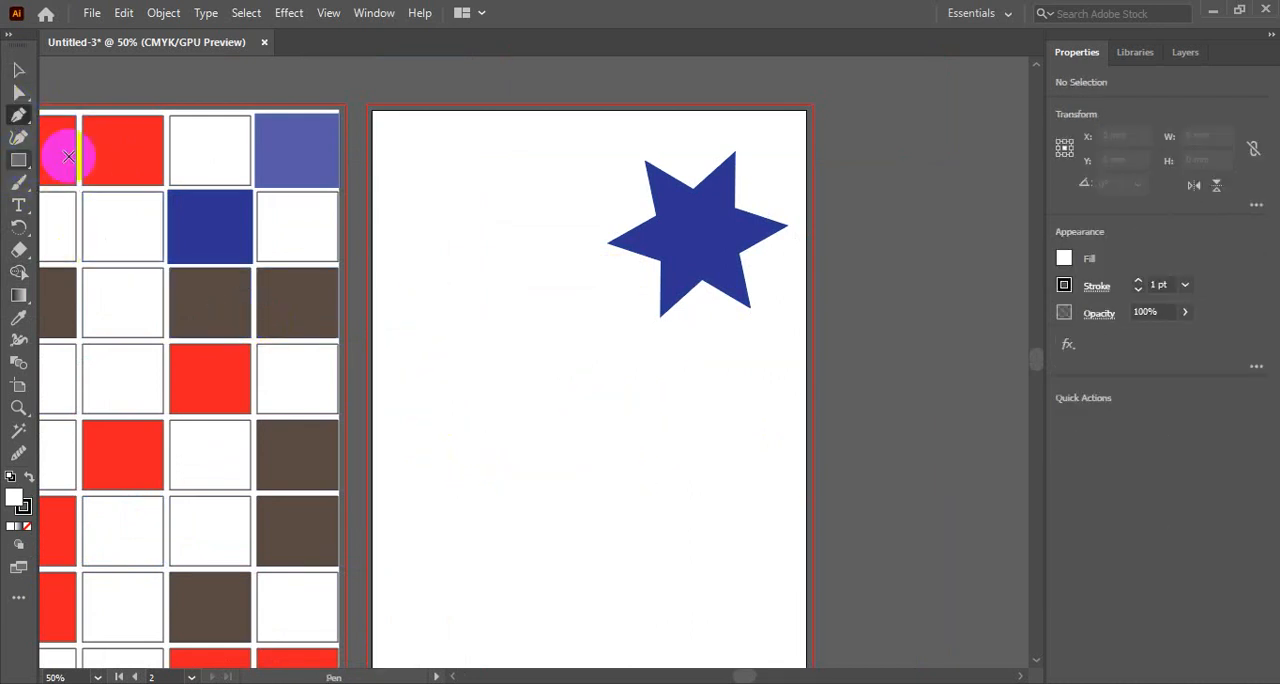
{"action": "left_click", "coordinate": [491, 496]}
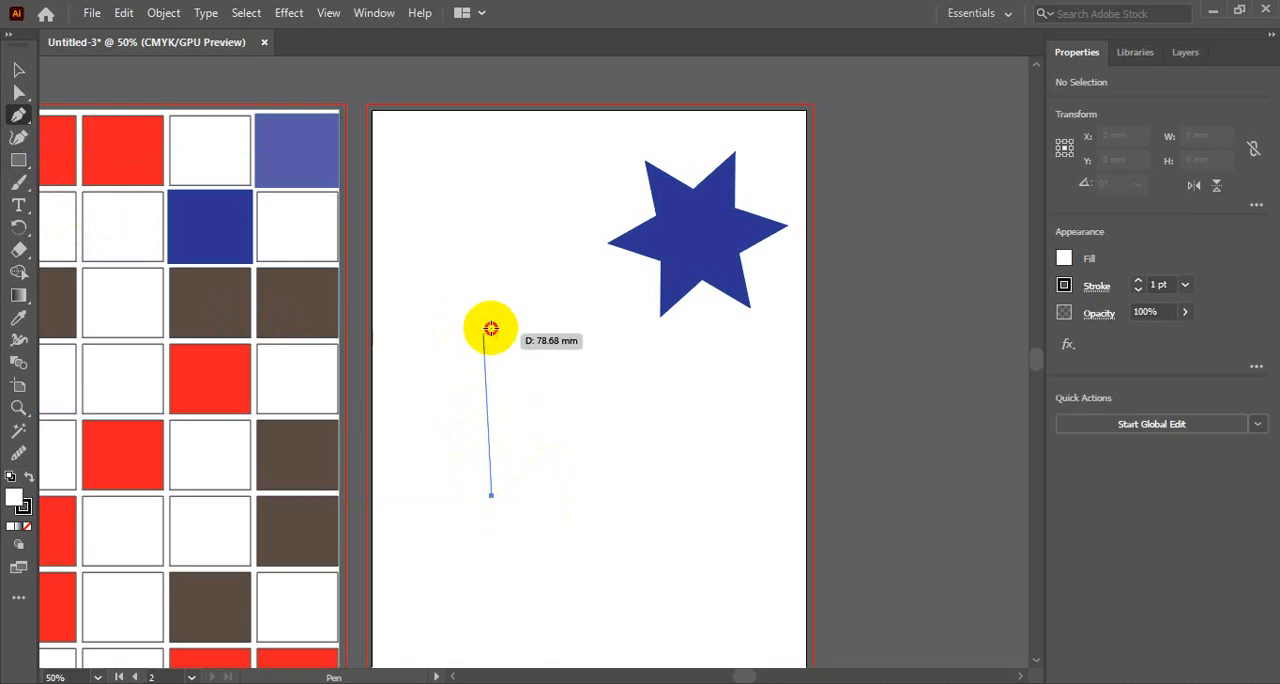
{"action": "left_click_drag", "start_coordinate": [484, 332], "coordinate": [544, 263]}
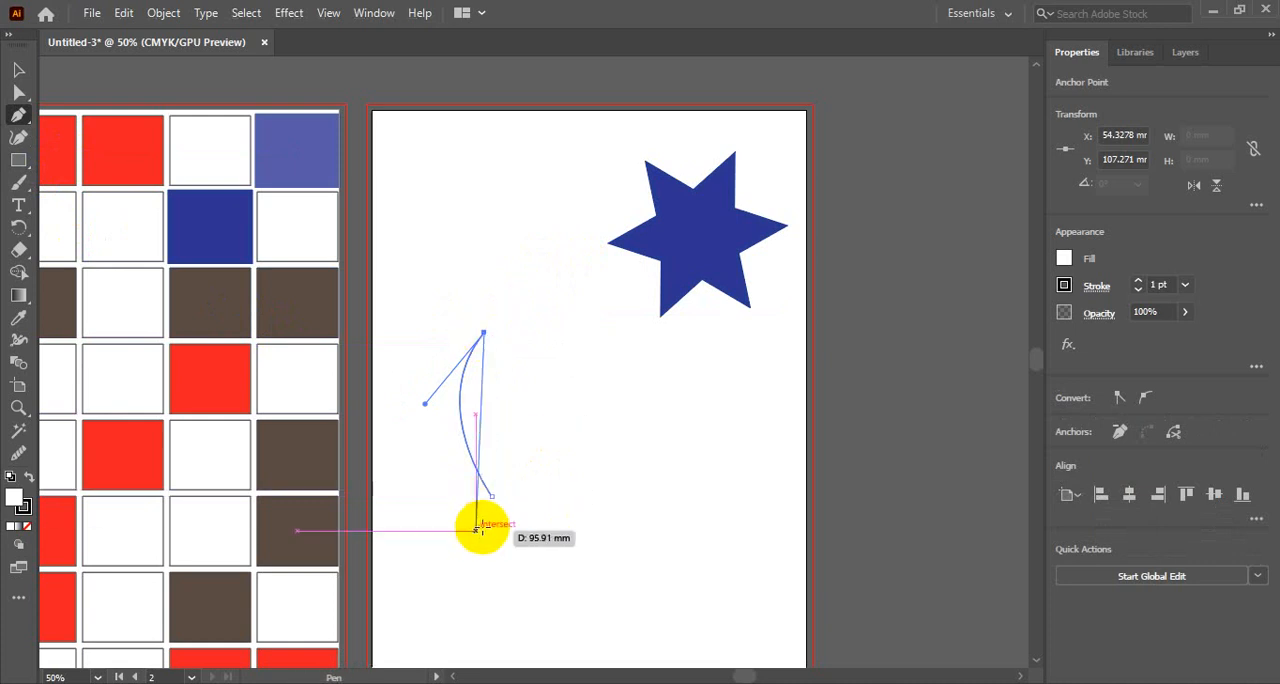
{"action": "left_click_drag", "start_coordinate": [491, 496], "coordinate": [437, 588]}
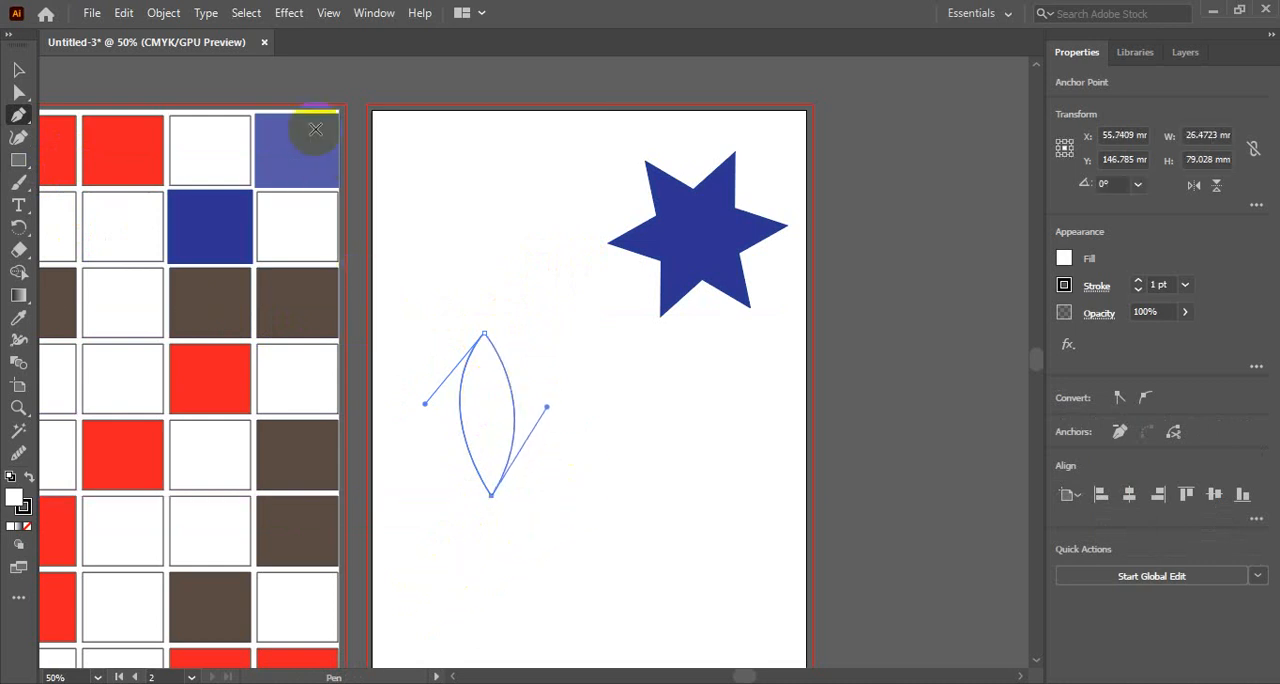
- Apply the translucent blue rectangle's fill, 6 pt stroke and 80% opacity to the leaf shape with the Eyedropper
{"action": "key", "text": "i"}
{"action": "left_click", "coordinate": [315, 129]}
{"action": "left_click", "coordinate": [18, 69]}
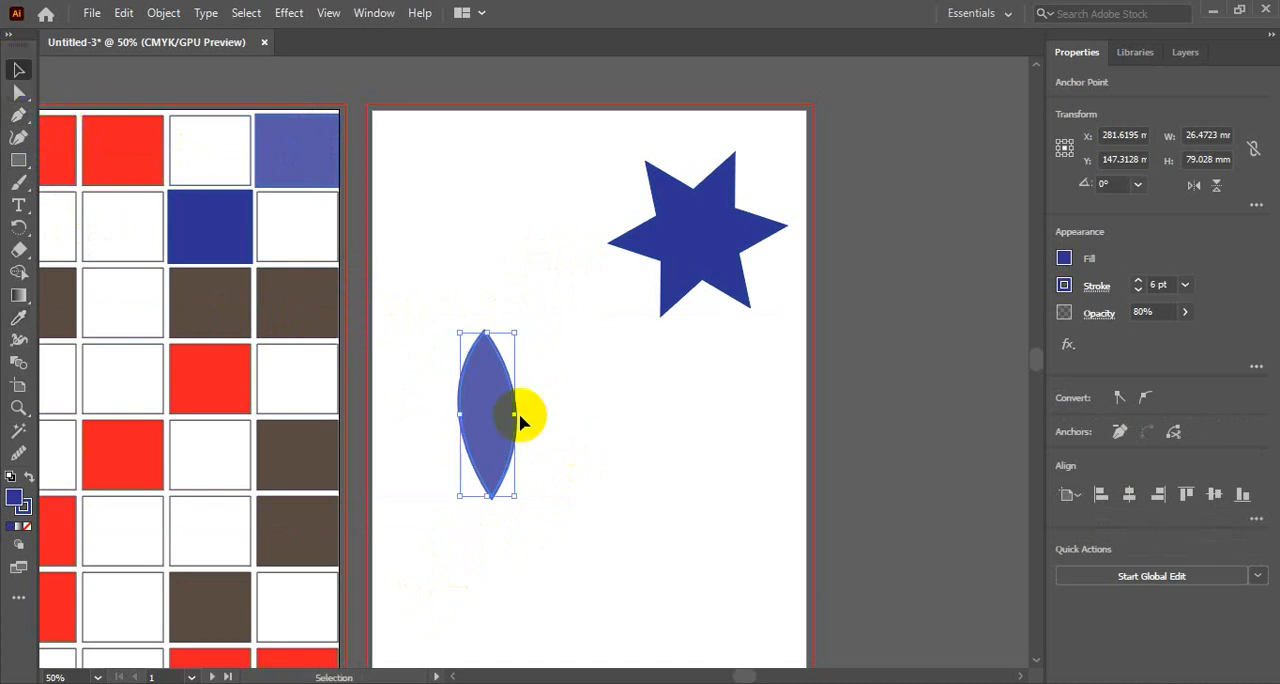
- Move the leaf shape slightly right and rotate it clockwise to a nearly horizontal position, at about 276.6°
{"action": "left_click", "coordinate": [22, 231]}
{"action": "left_click", "coordinate": [18, 69]}
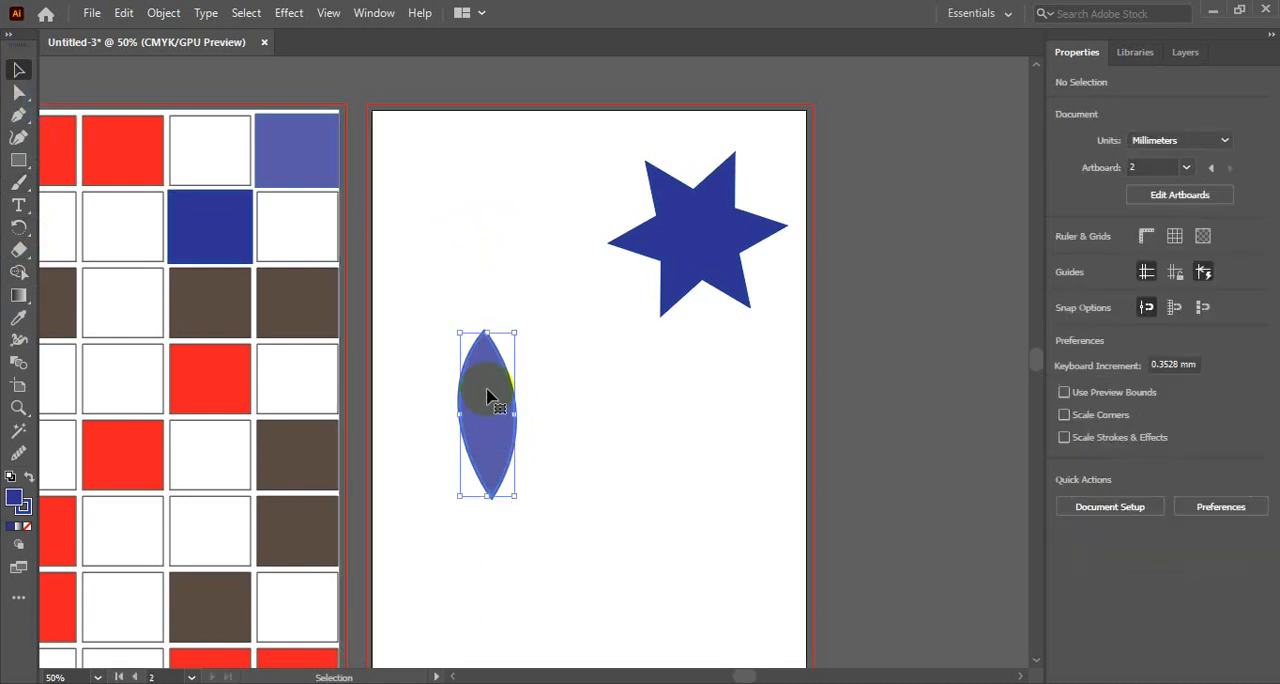
{"action": "left_click_drag", "start_coordinate": [491, 391], "coordinate": [532, 394]}
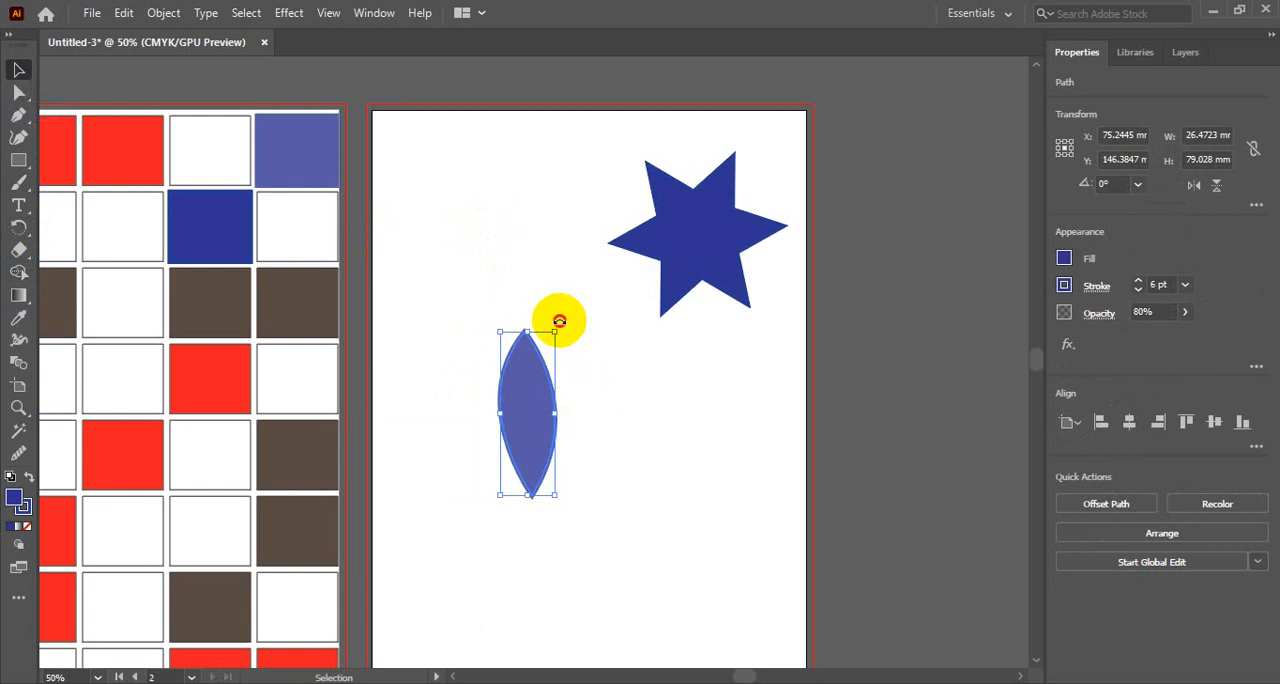
{"action": "left_click_drag", "start_coordinate": [559, 321], "coordinate": [640, 445]}
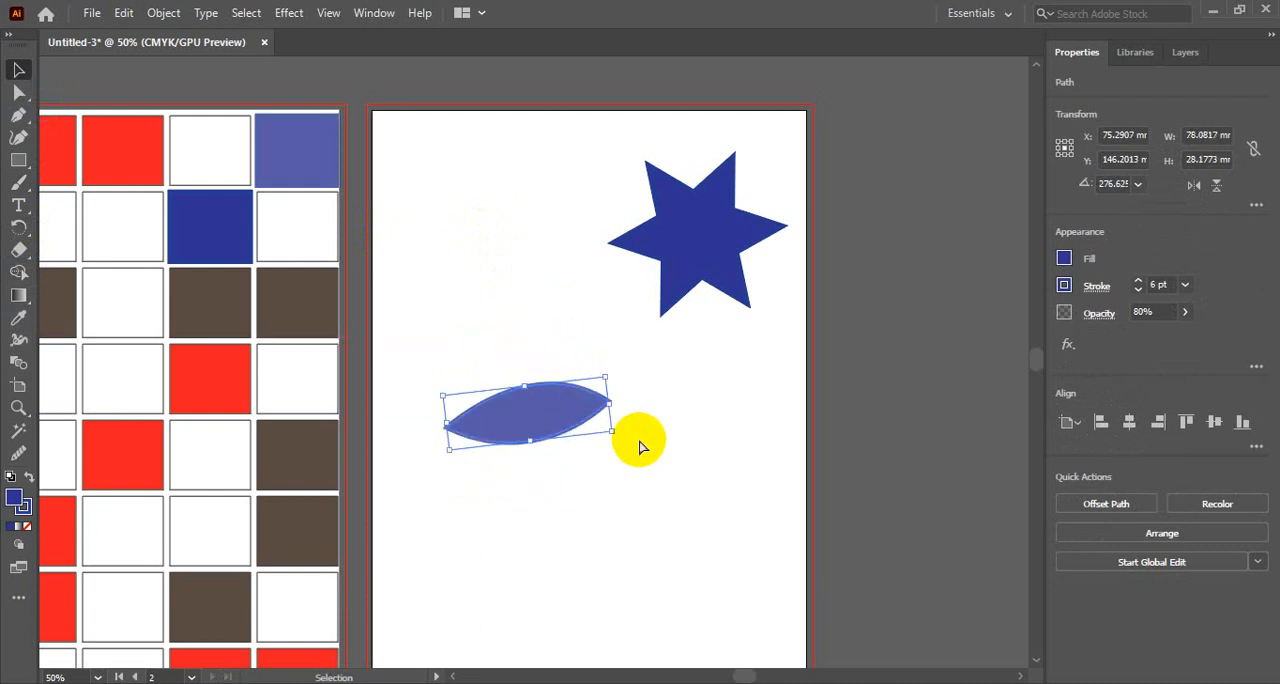
- Undo the last rotation of the leaf shape on the second artboard
{"action": "key", "text": "ctrl+z"}
{"action": "scroll", "coordinate": [615, 428], "scroll_direction": "down", "scroll_amount": 3}
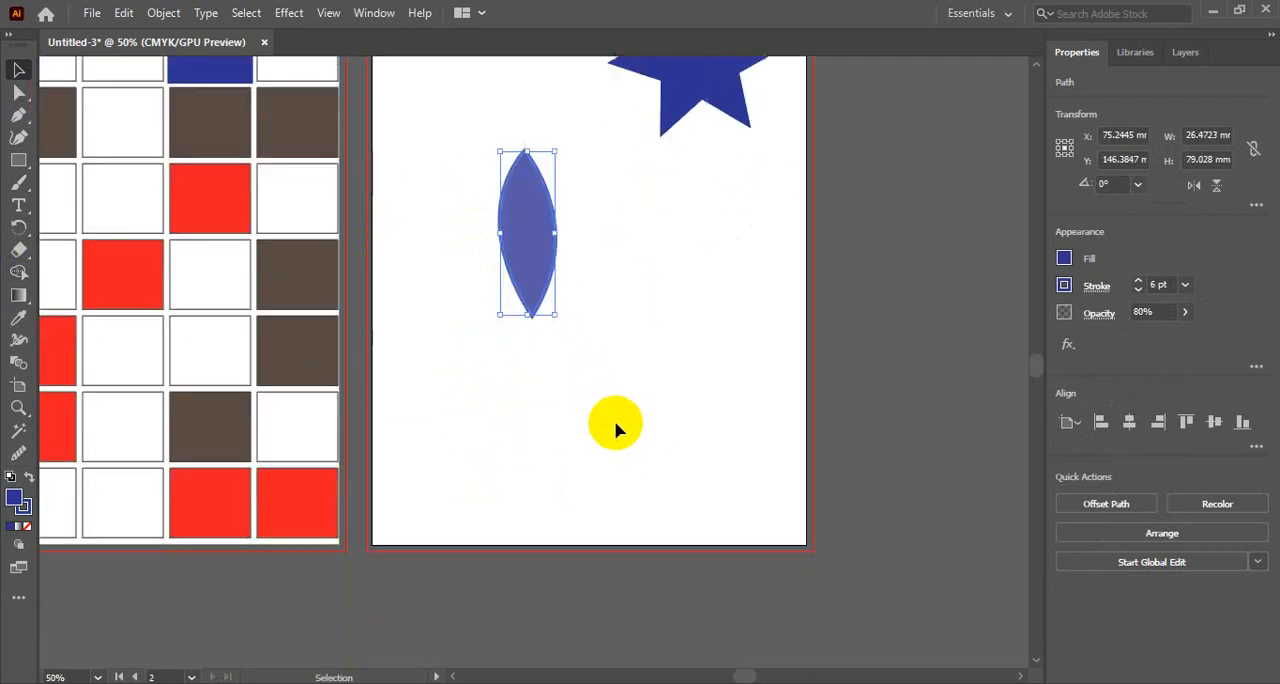
{"action": "scroll", "coordinate": [600, 415], "scroll_direction": "up", "scroll_amount": 1}
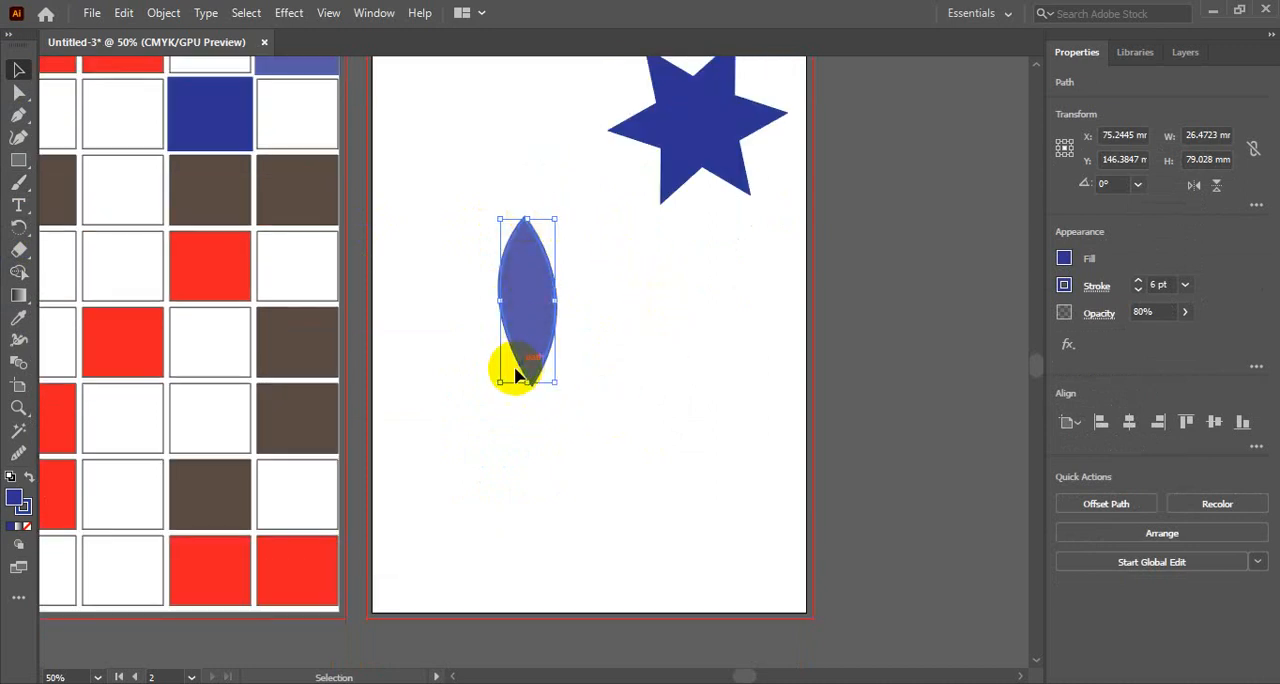
- Rotate a copy of the leaf clockwise around a point just below its lower tip, to about 281.2°
{"action": "left_click", "coordinate": [18, 230]}
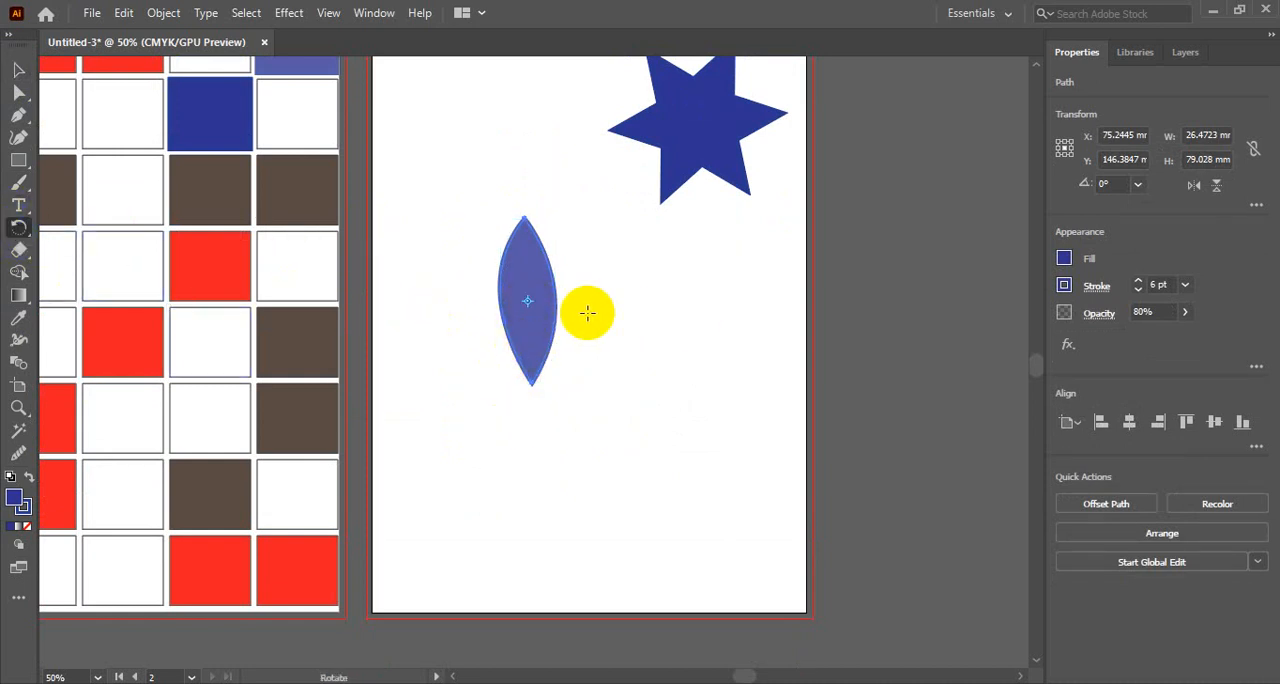
{"action": "left_click_drag", "start_coordinate": [527, 321], "coordinate": [527, 380]}
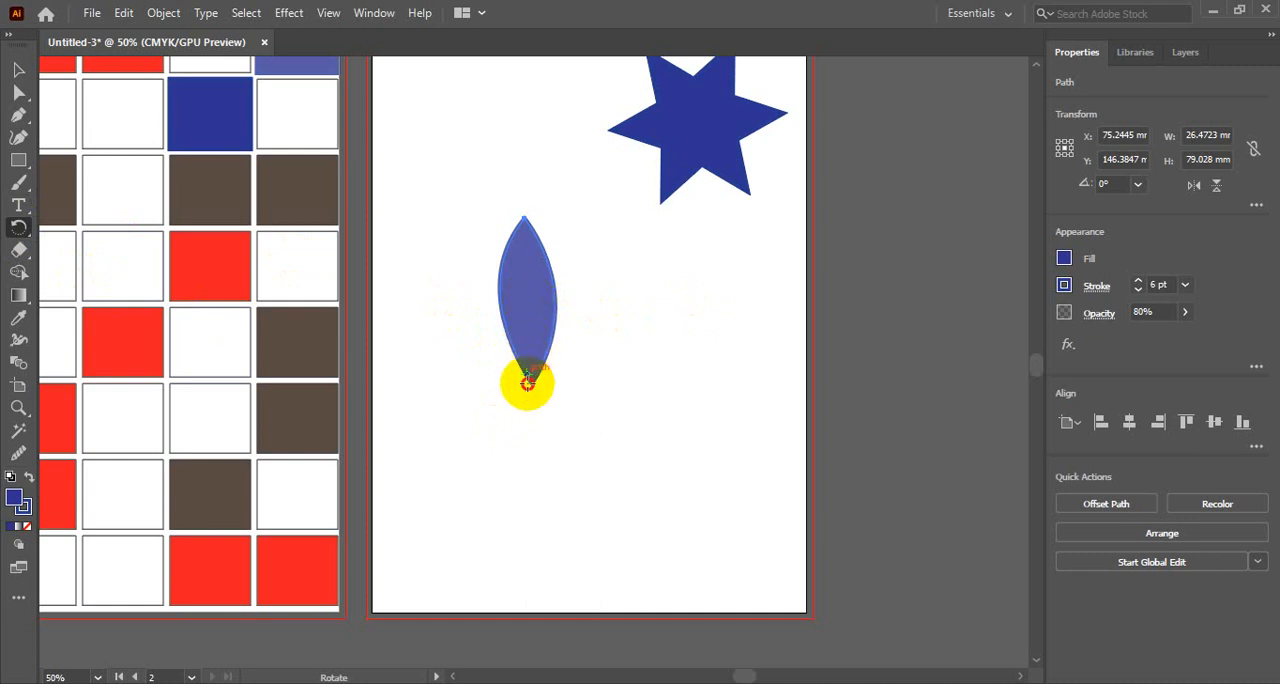
{"action": "left_click", "coordinate": [532, 402]}
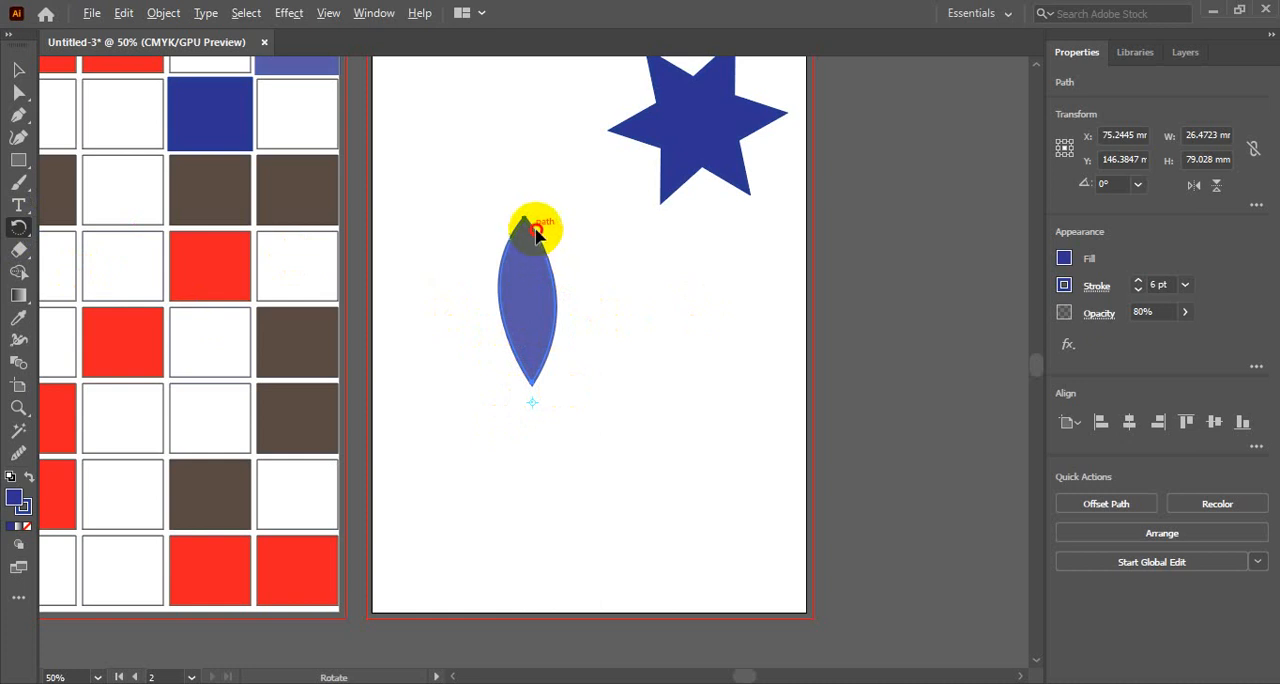
{"action": "left_click_drag", "start_coordinate": [536, 228], "coordinate": [663, 380]}
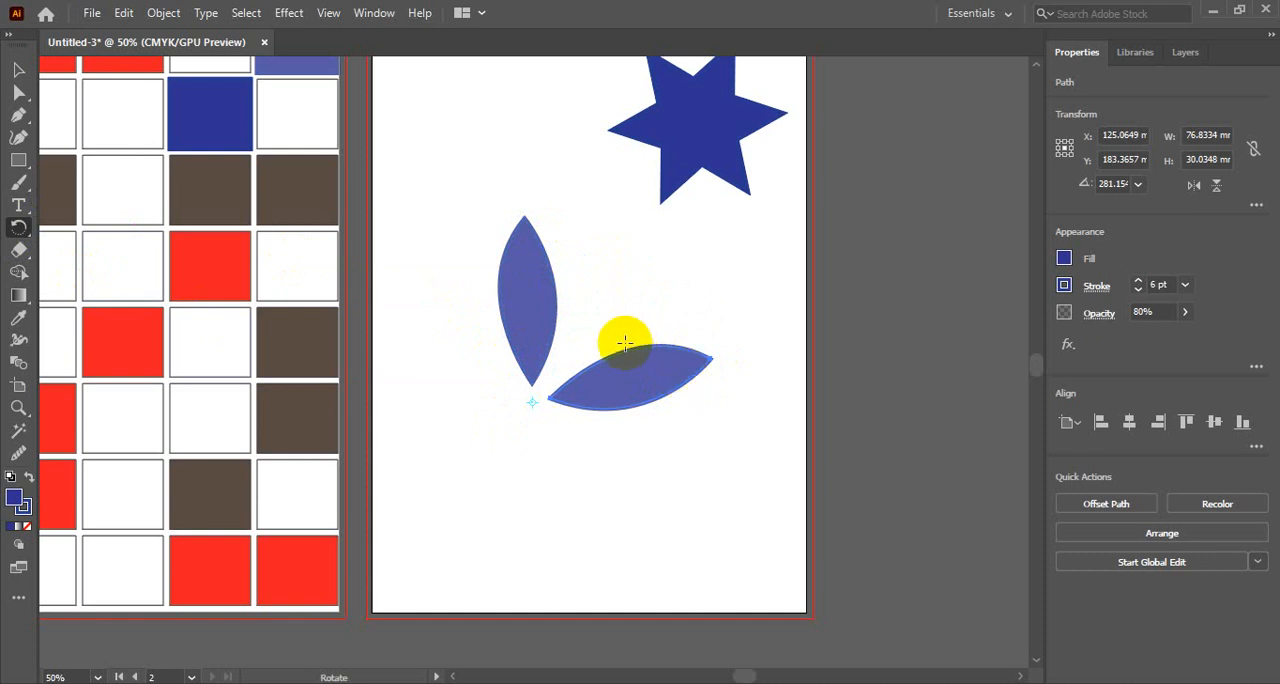
- Delete the rotated copy of the leaf, leaving the upright original in place
{"action": "left_click_drag", "start_coordinate": [709, 358], "coordinate": [690, 483]}
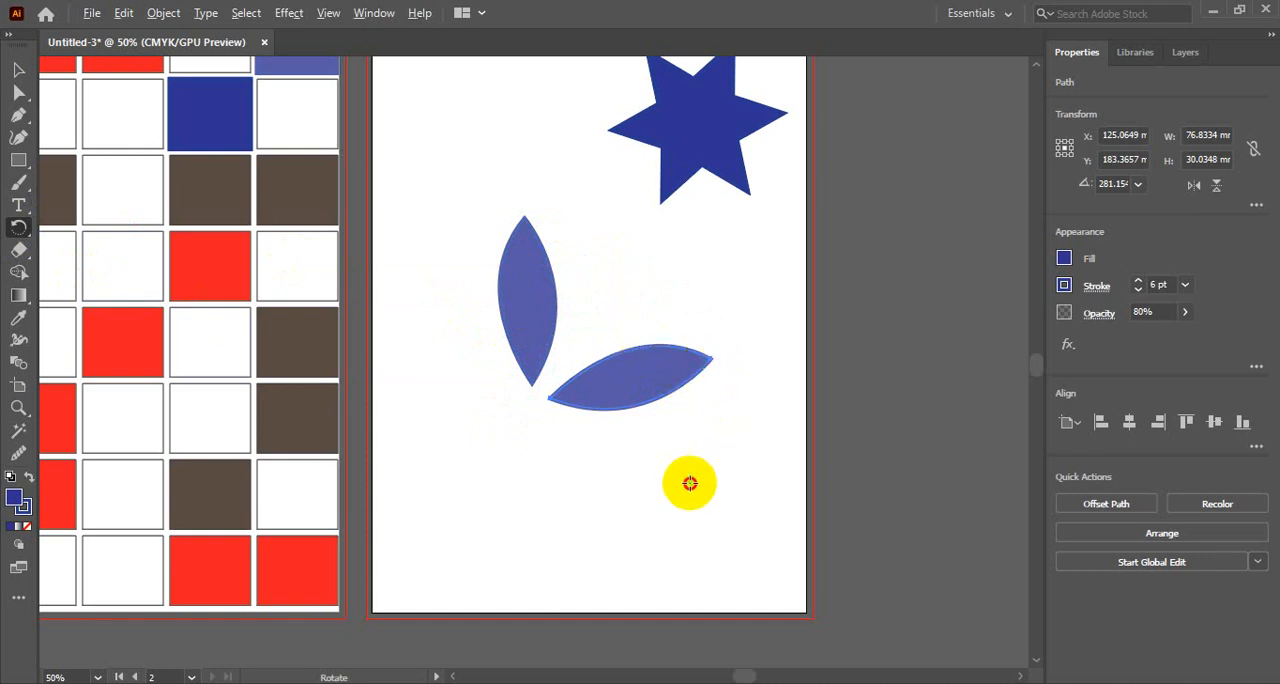
{"action": "left_click", "coordinate": [690, 483], "text": "alt"}
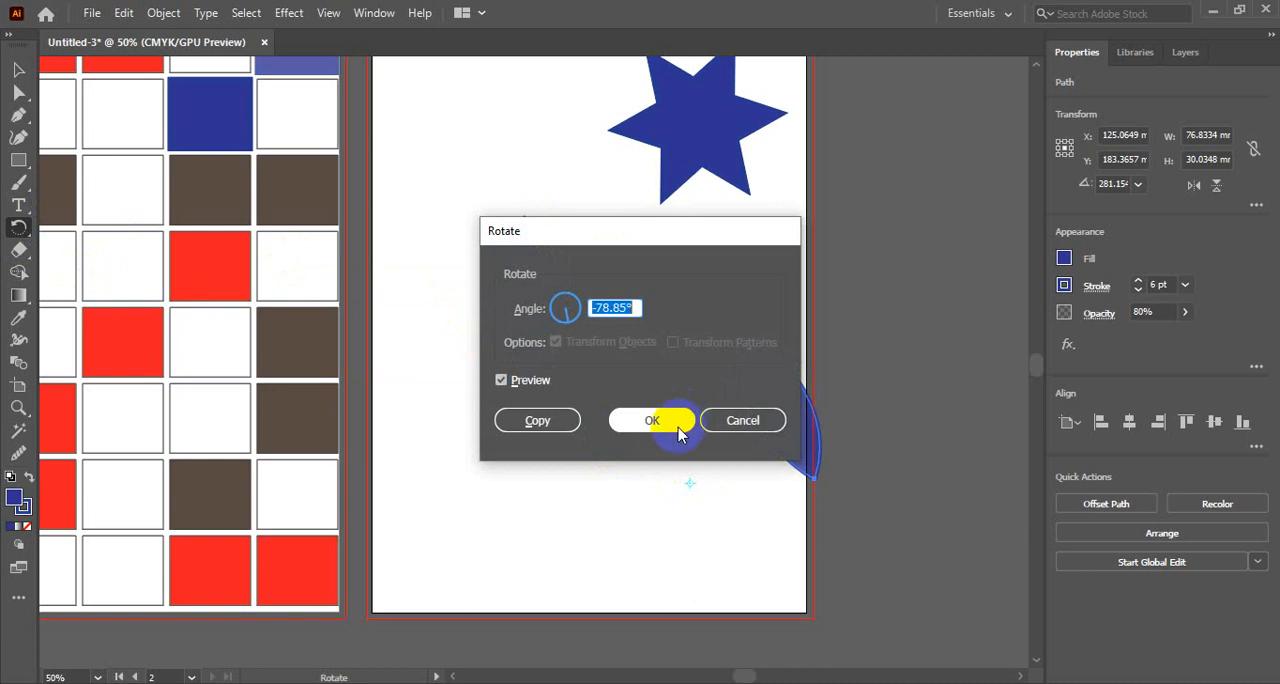
{"action": "left_click", "coordinate": [743, 420]}
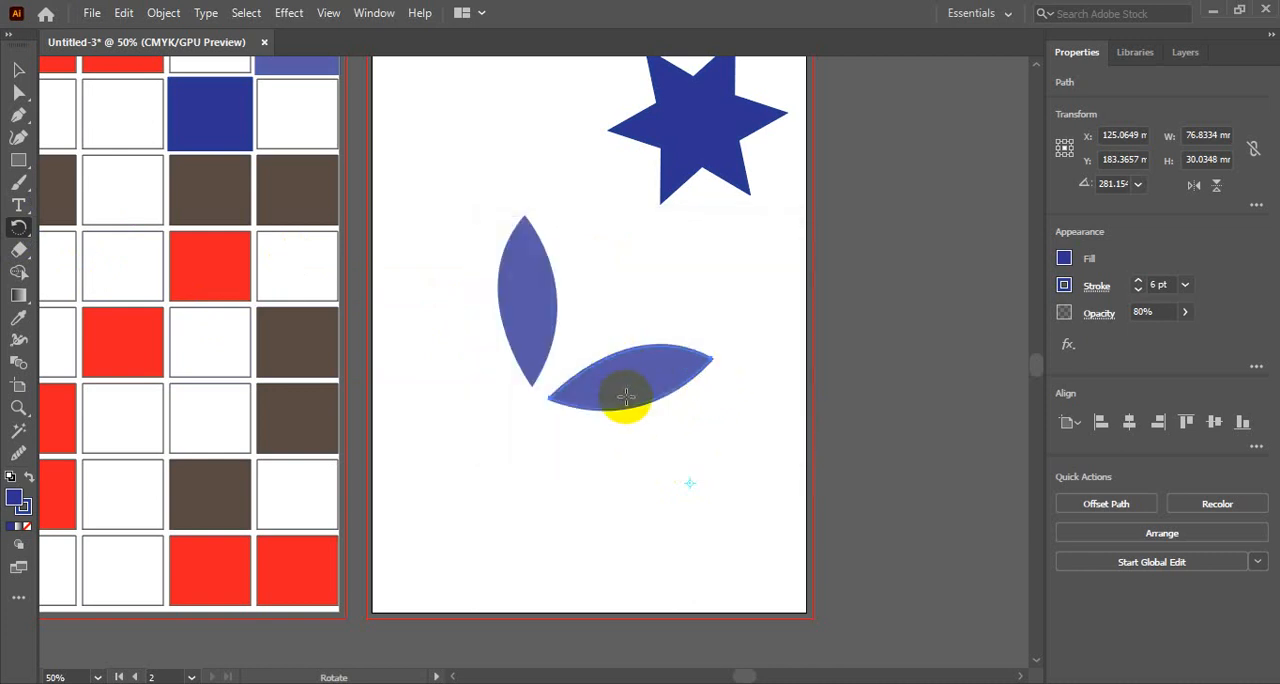
{"action": "key", "text": "Delete"}
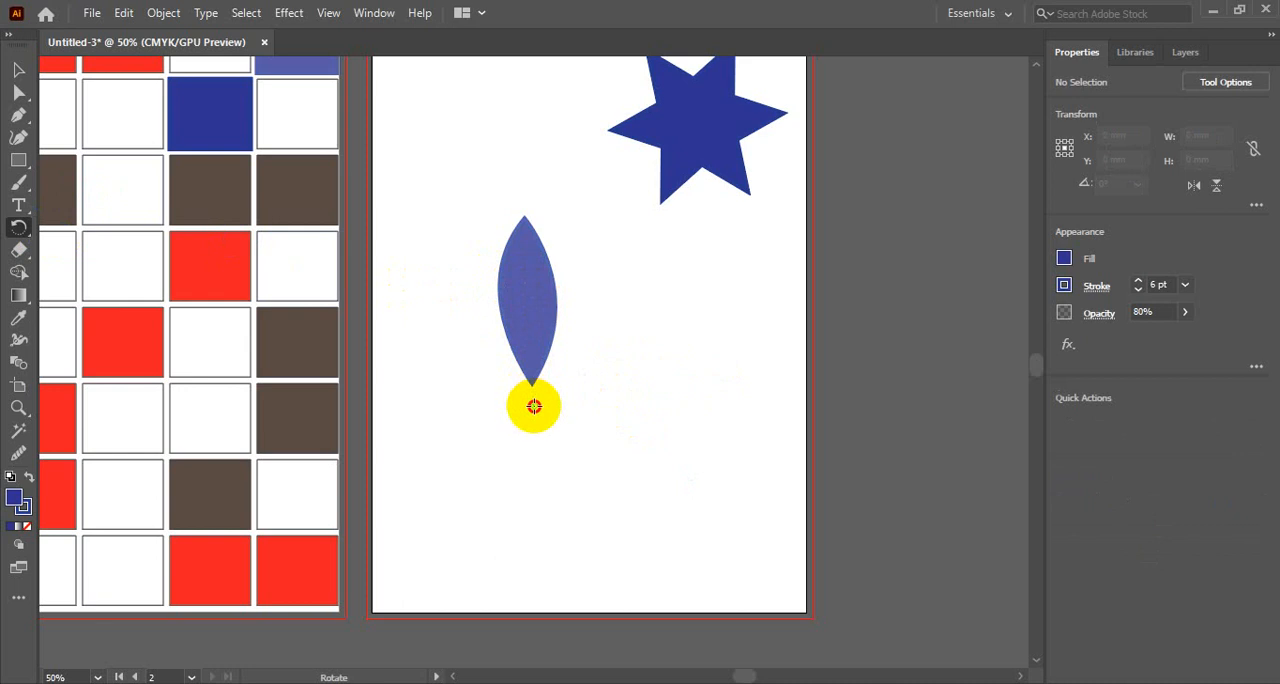
{"action": "left_click", "coordinate": [533, 405]}
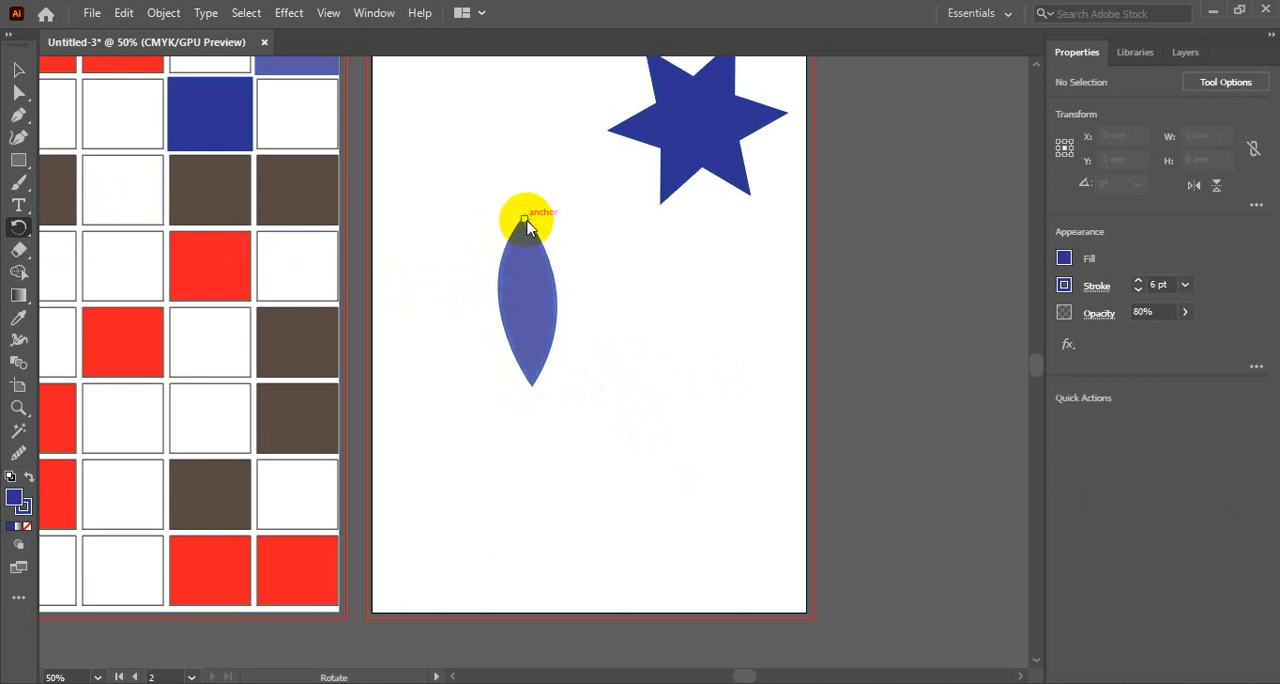
{"action": "right_click", "coordinate": [528, 228]}
{"action": "left_click", "coordinate": [522, 216]}
{"action": "left_click", "coordinate": [534, 404]}
{"action": "left_click_drag", "start_coordinate": [523, 222], "coordinate": [694, 388]}
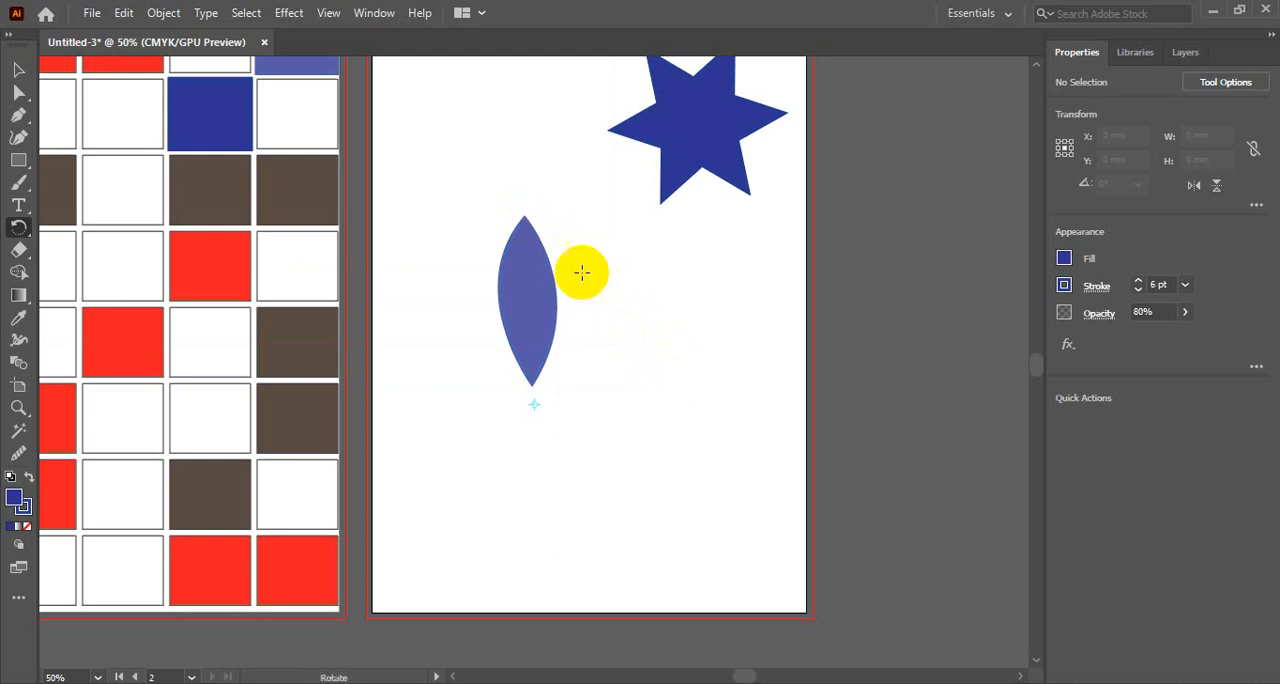
{"action": "left_click_drag", "start_coordinate": [526, 217], "coordinate": [692, 355]}
{"action": "left_click", "coordinate": [692, 355], "text": "alt"}
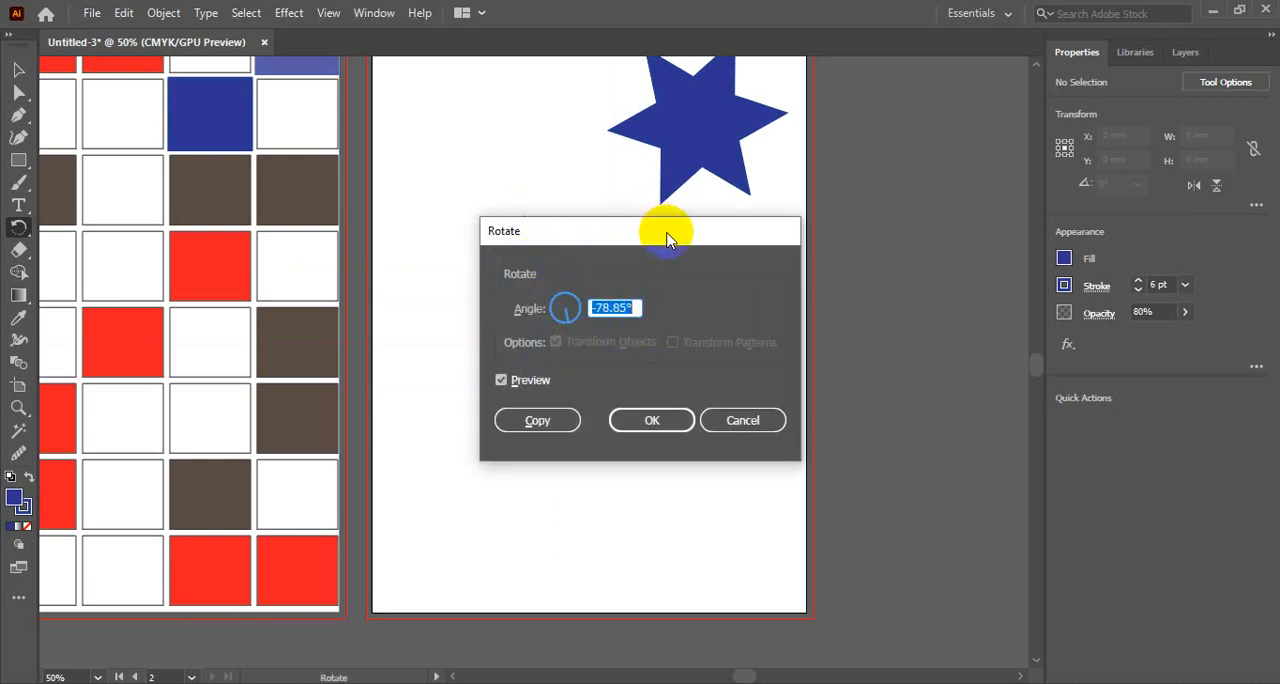
{"action": "left_click_drag", "start_coordinate": [651, 234], "coordinate": [772, 229]}
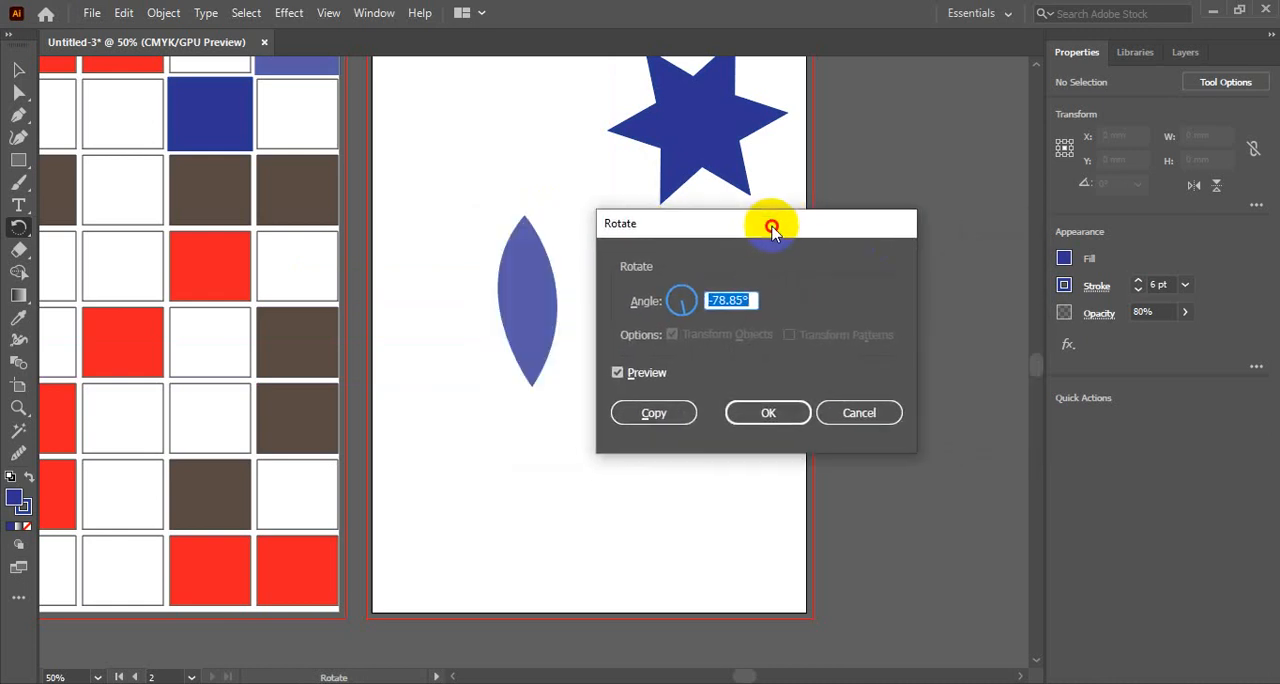
{"action": "left_click", "coordinate": [859, 412]}
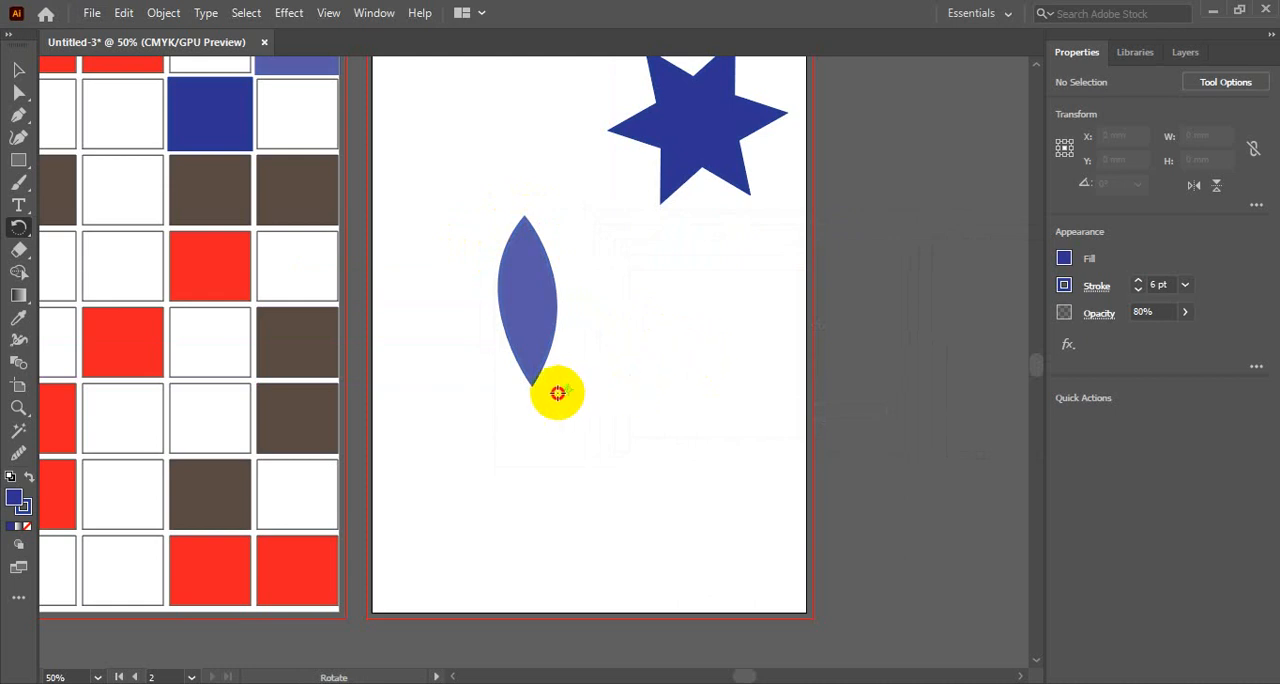
{"action": "left_click", "coordinate": [533, 398]}
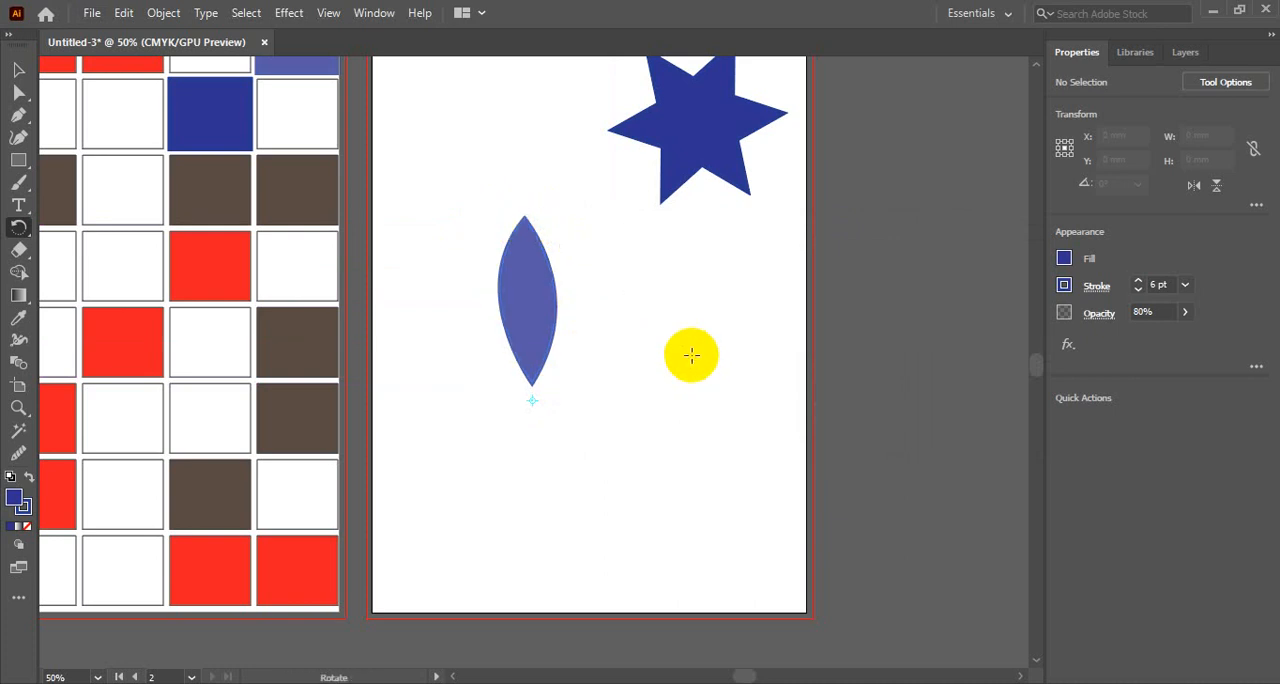
- Move the upright leaf about 20 mm to the left and keep it selected for rotating
{"action": "left_click_drag", "start_coordinate": [690, 360], "coordinate": [691, 357]}
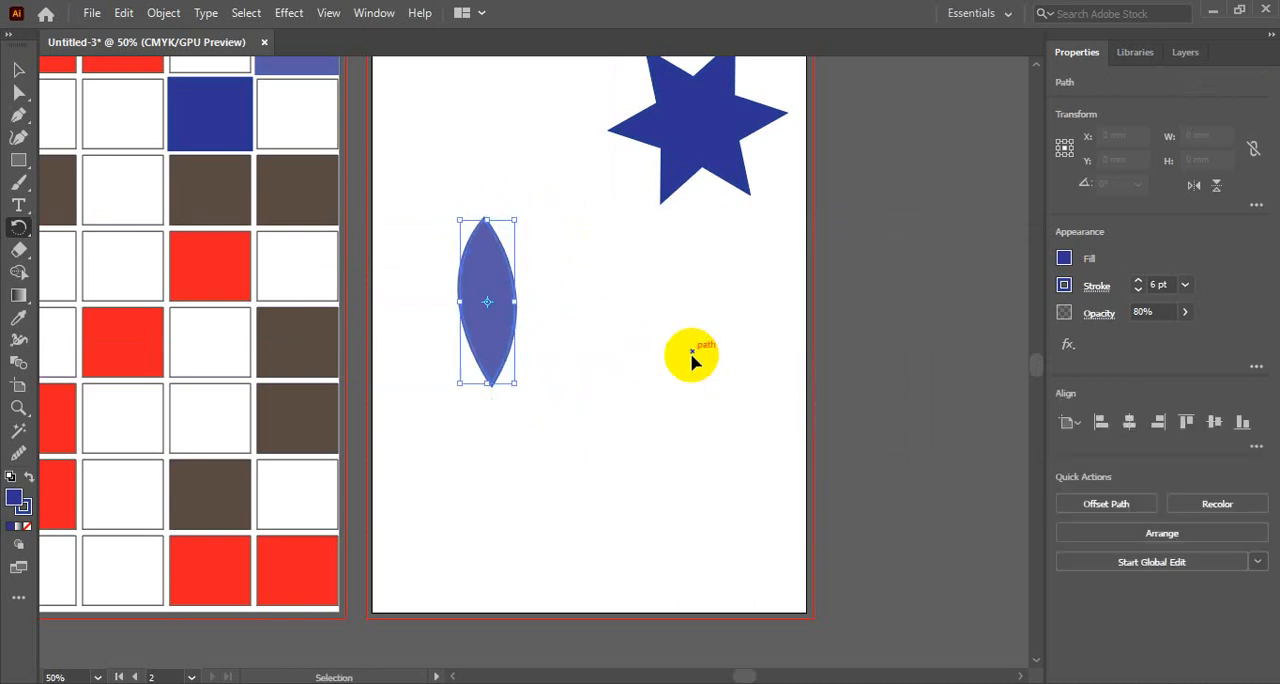
{"action": "left_click", "coordinate": [486, 304]}
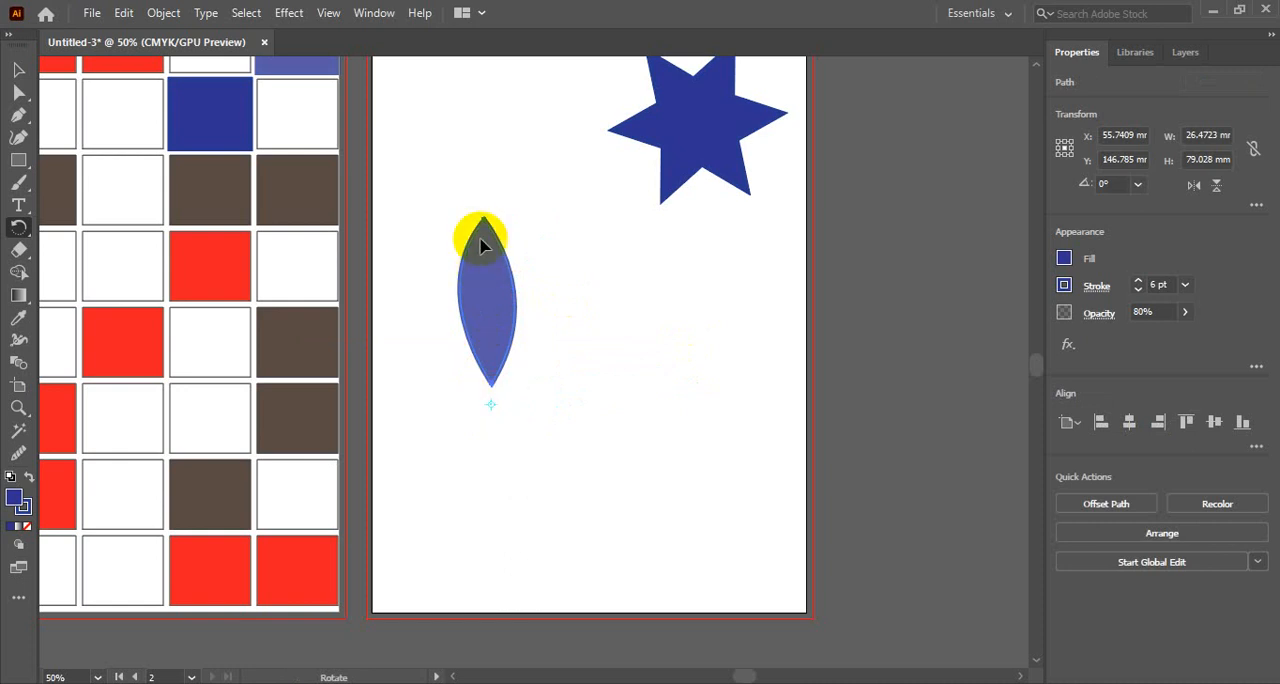
- Rotate a copy of the leaf clockwise to about 300.1° around a point below its lower tip, and repeat until six petals form a flower
{"action": "left_click_drag", "start_coordinate": [485, 222], "coordinate": [592, 345]}
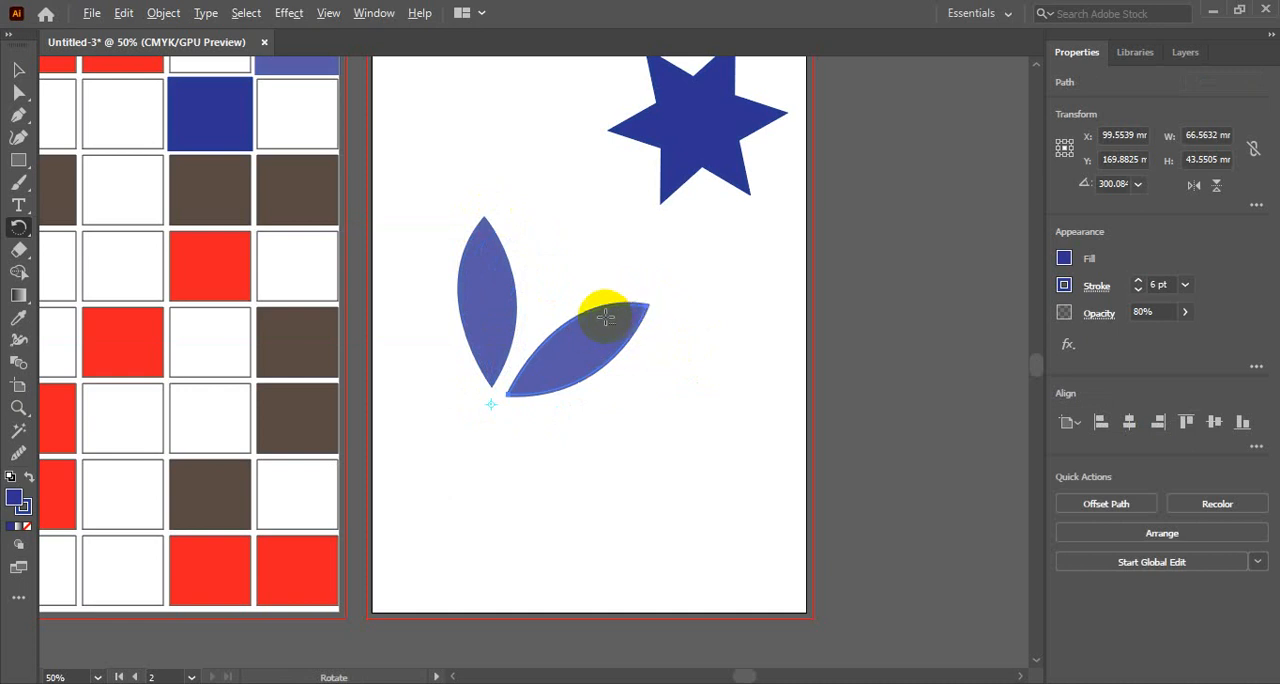
{"action": "key", "text": "ctrl+d"}
{"action": "key", "text": "ctrl+d"}
{"action": "key", "text": "ctrl+d"}
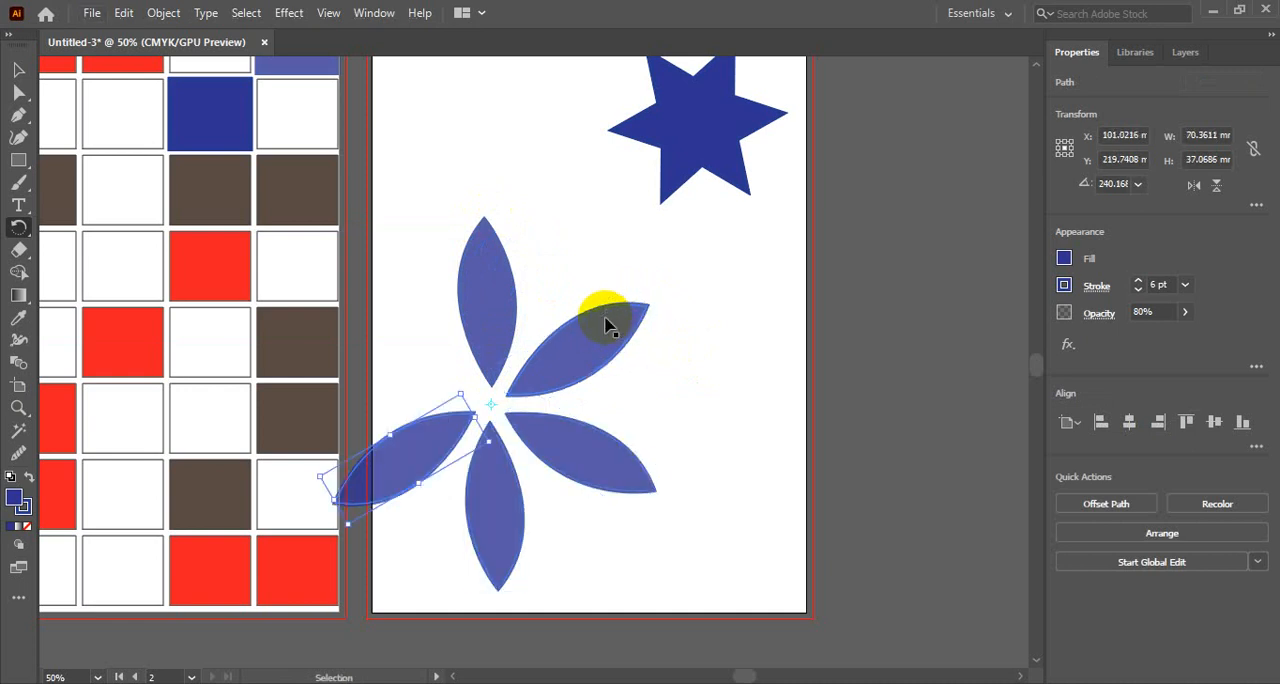
{"action": "key", "text": "ctrl+d"}
{"action": "left_click", "coordinate": [18, 69]}
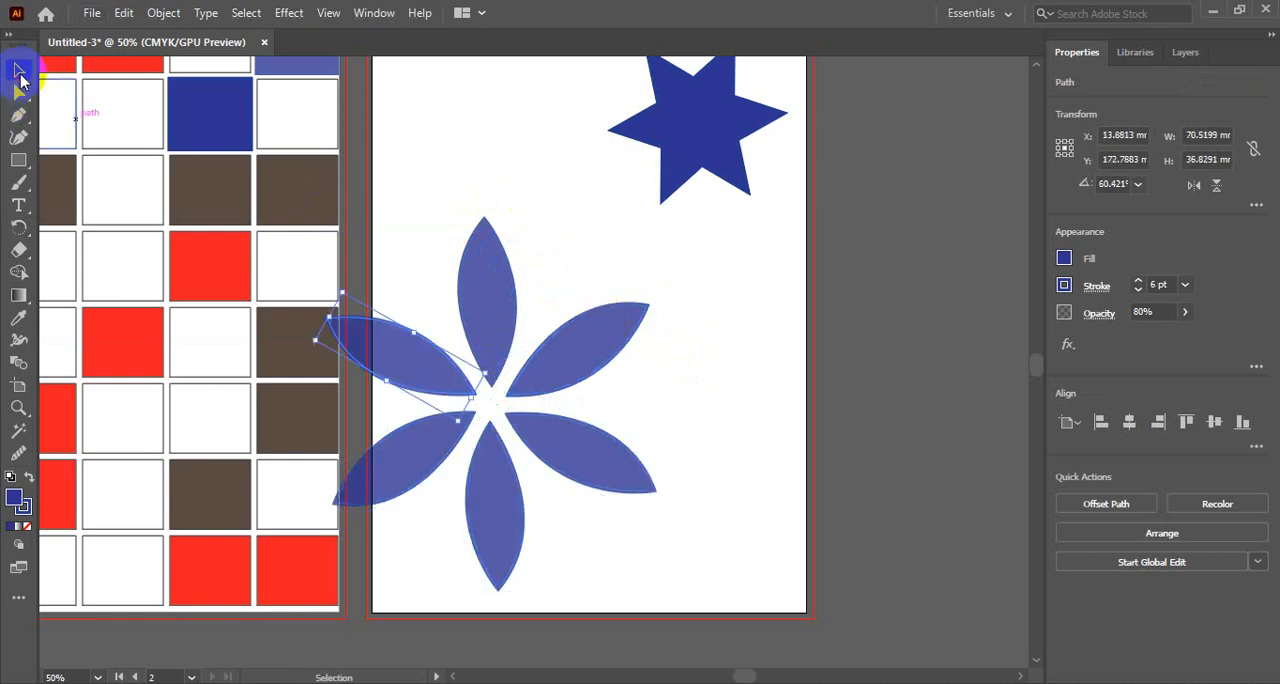
{"action": "left_click", "coordinate": [534, 226]}
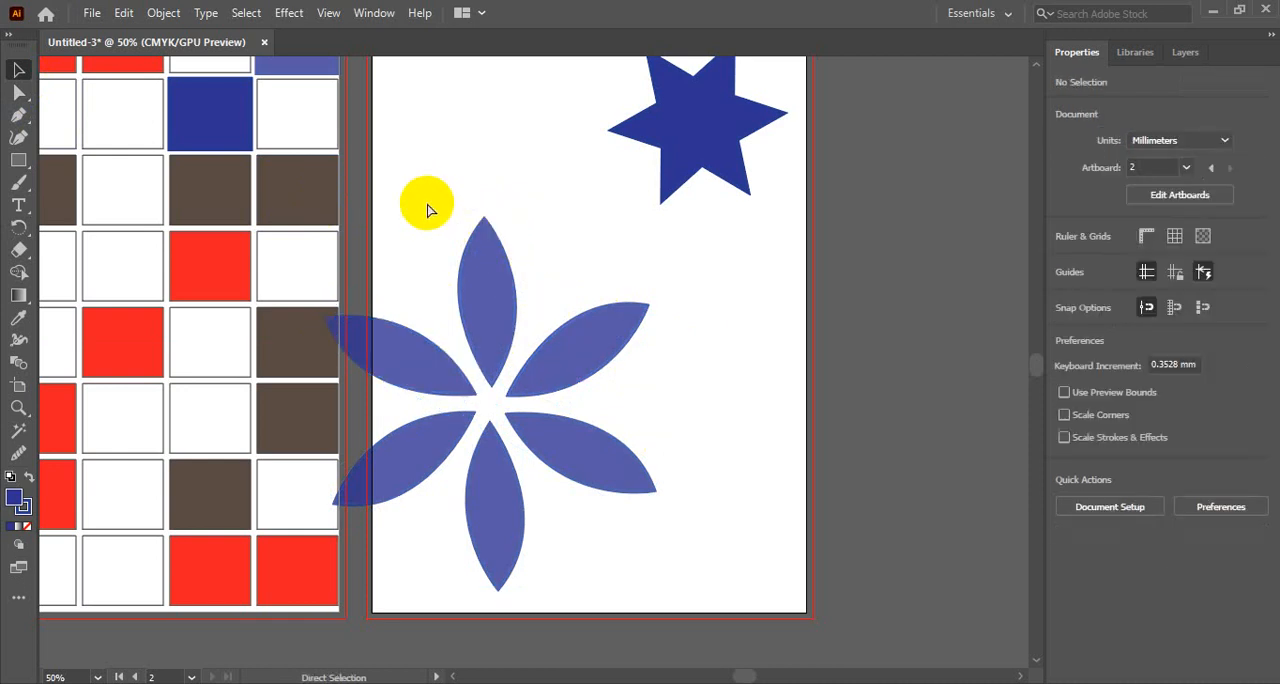
- Undo the rotated petal copies until only the original upright leaf is left
{"action": "key", "text": "ctrl+z"}
{"action": "key", "text": "ctrl+z"}
{"action": "key", "text": "ctrl+z"}
{"action": "key", "text": "ctrl+z"}
{"action": "key", "text": "ctrl+z"}
{"action": "key", "text": "ctrl+z"}
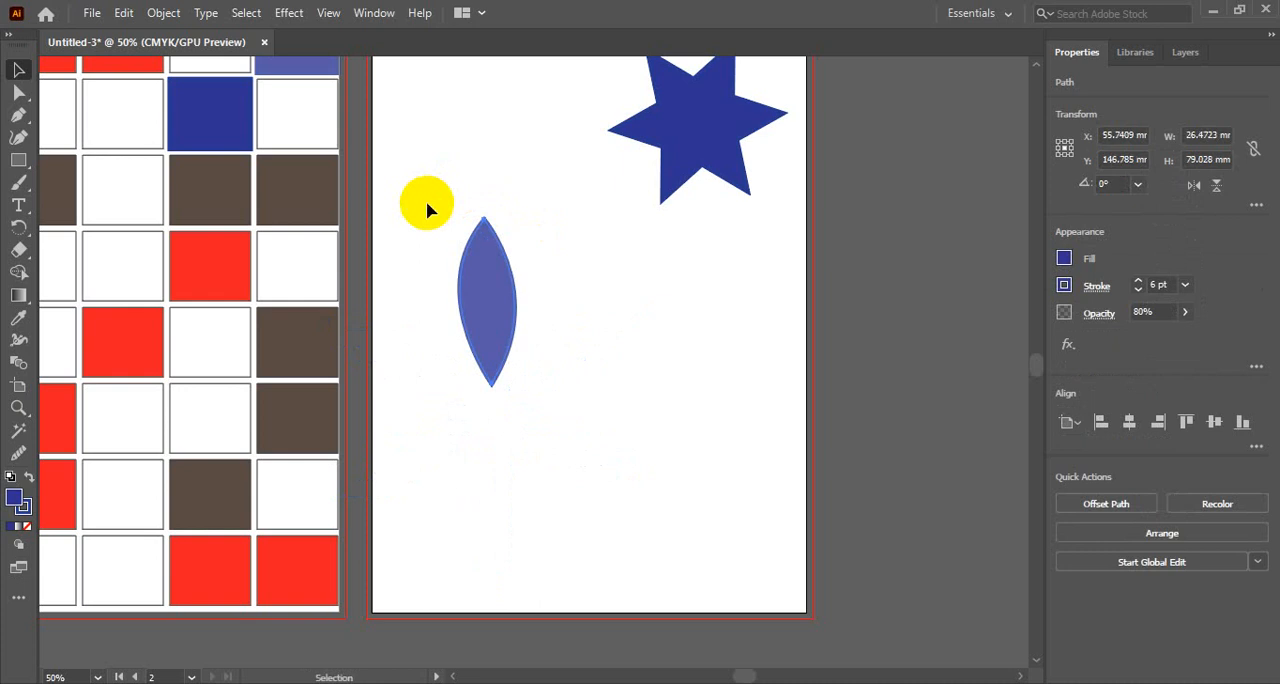
- Rotate the leaf around its own centre to about 181.5°
{"action": "left_click", "coordinate": [486, 306]}
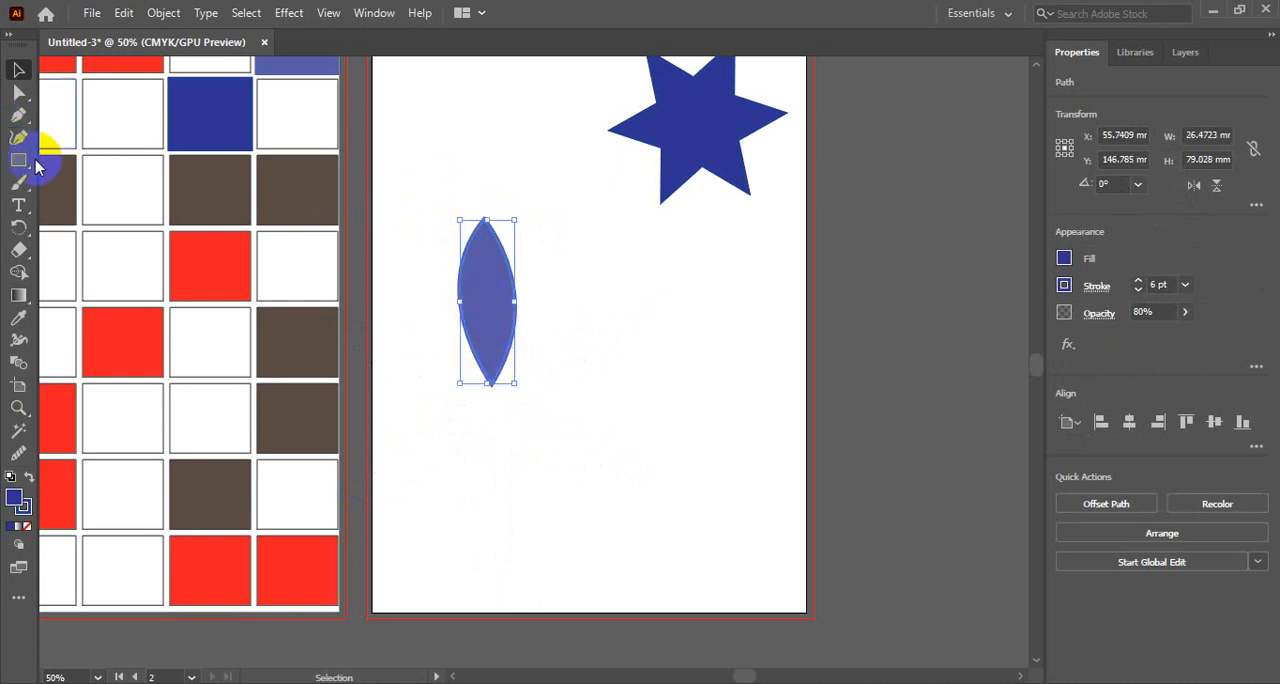
{"action": "left_click", "coordinate": [18, 227]}
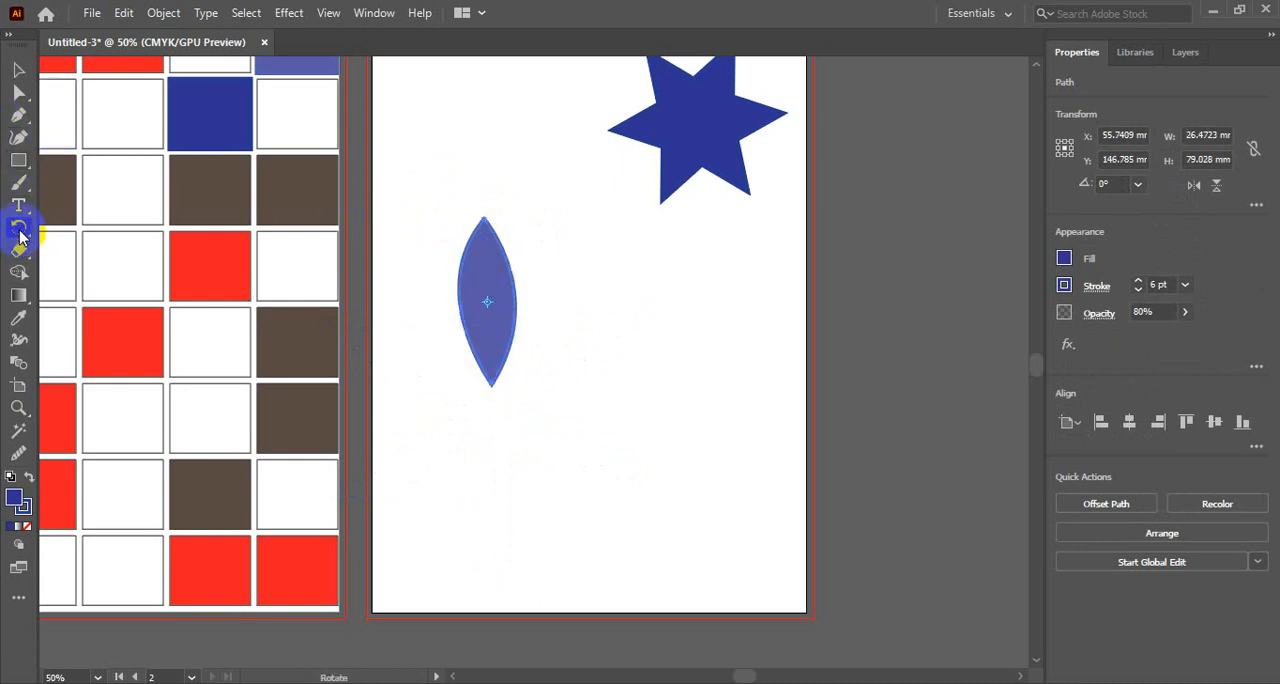
{"action": "left_click", "coordinate": [488, 300]}
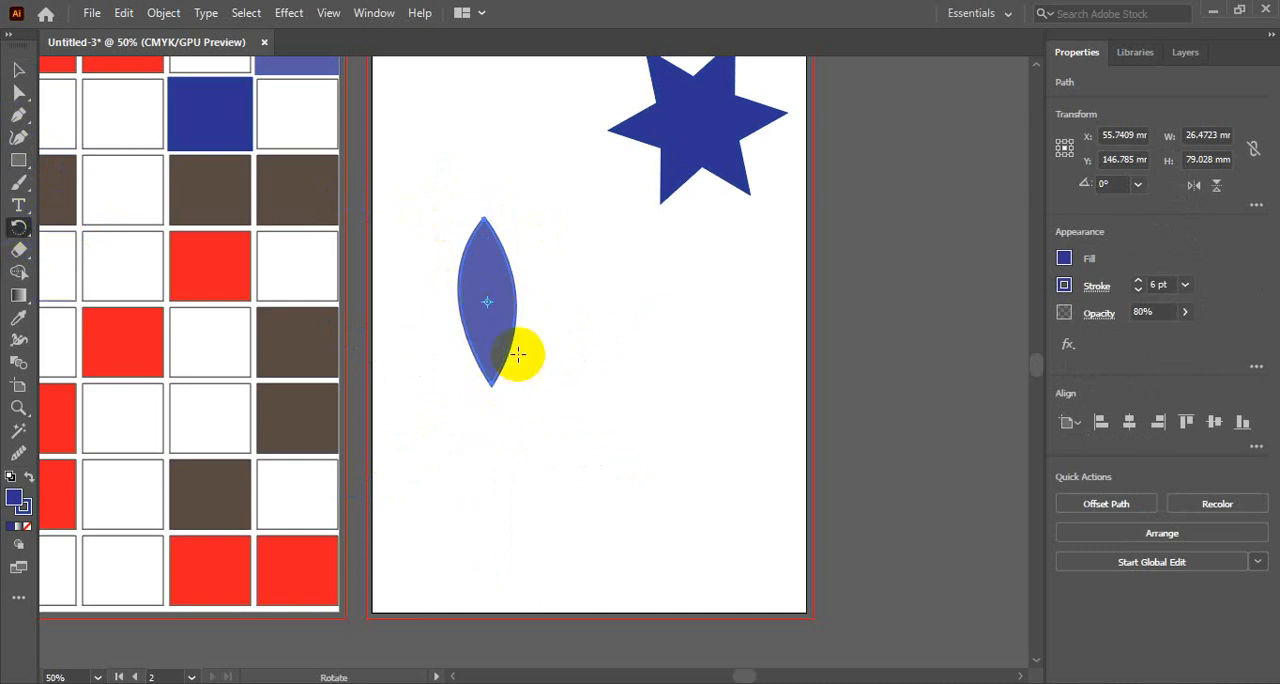
{"action": "left_click", "coordinate": [517, 355], "text": "ctrl"}
{"action": "left_click", "coordinate": [506, 303], "text": "ctrl"}
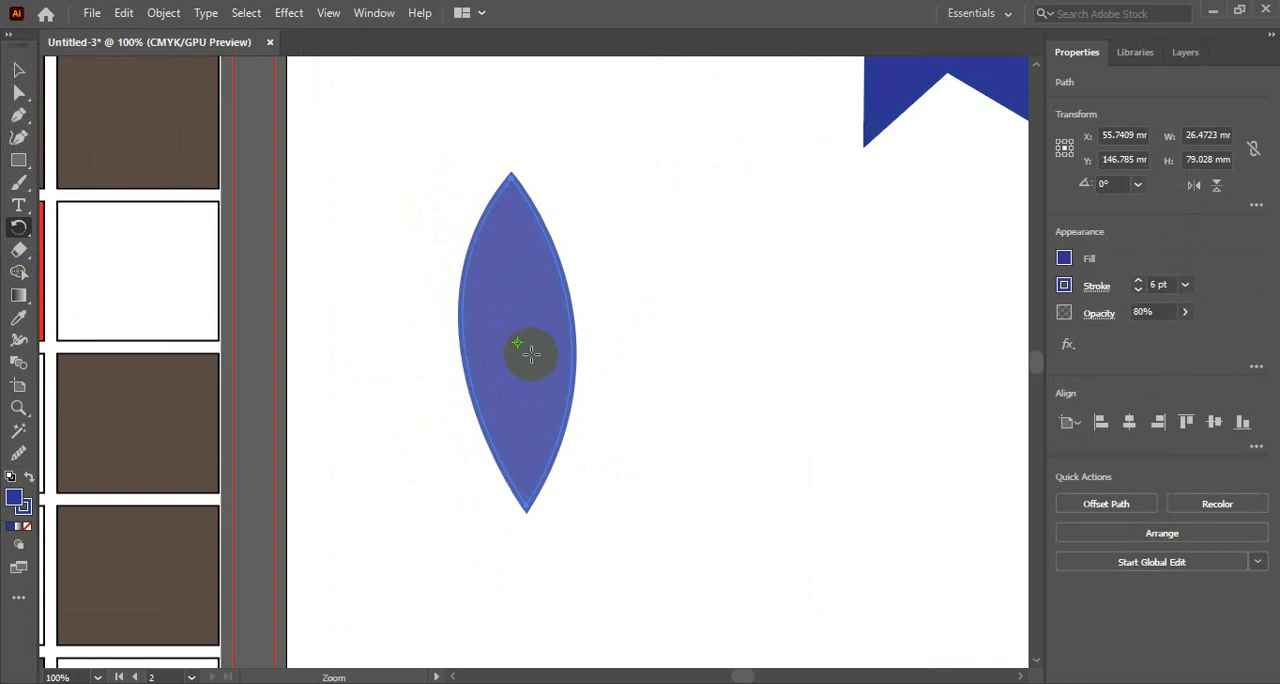
{"action": "left_click_drag", "start_coordinate": [517, 336], "coordinate": [487, 257]}
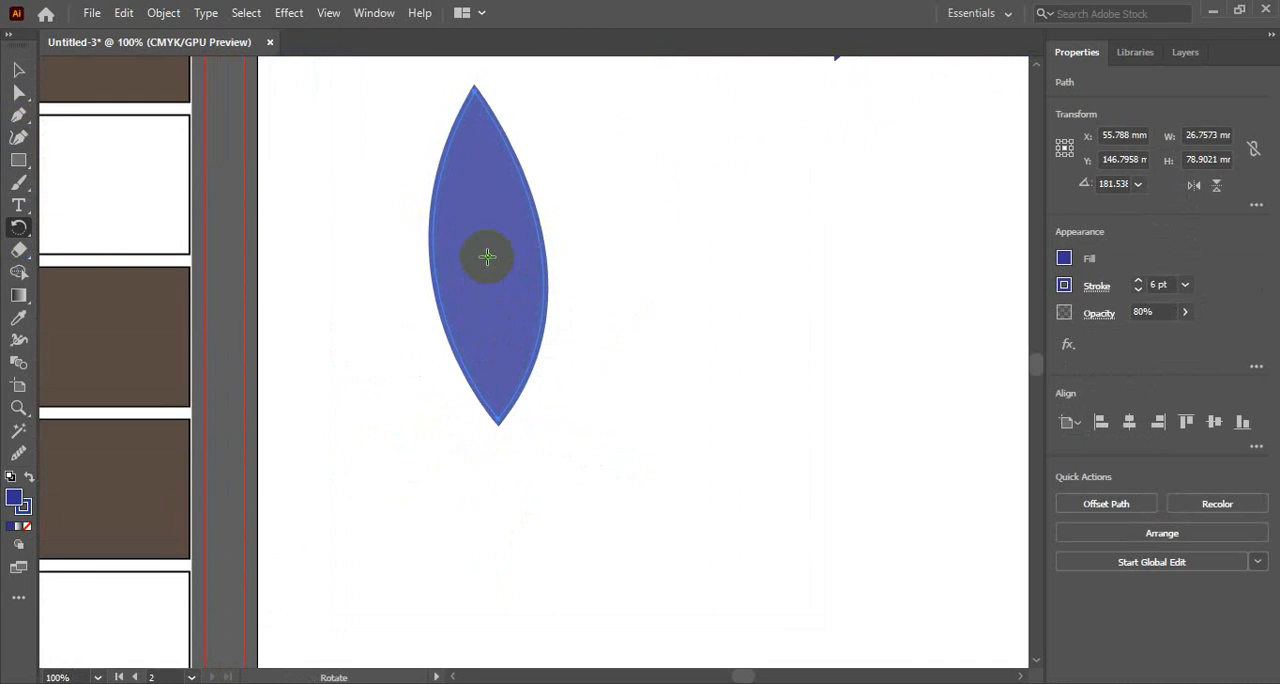
- Rotate a copy of the leaf clockwise to about 106° around a point just below its lower tip, and repeat three times for a five-petal flower
{"action": "left_click", "coordinate": [499, 450]}
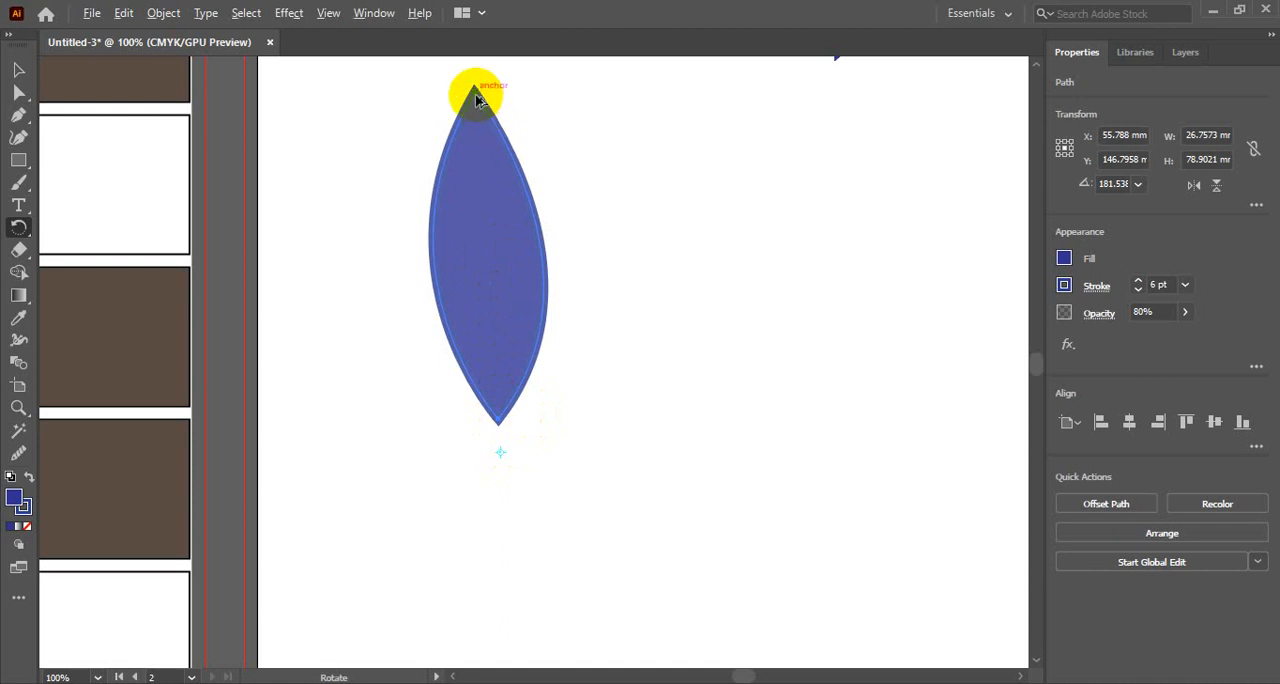
{"action": "left_click_drag", "start_coordinate": [476, 98], "coordinate": [720, 386]}
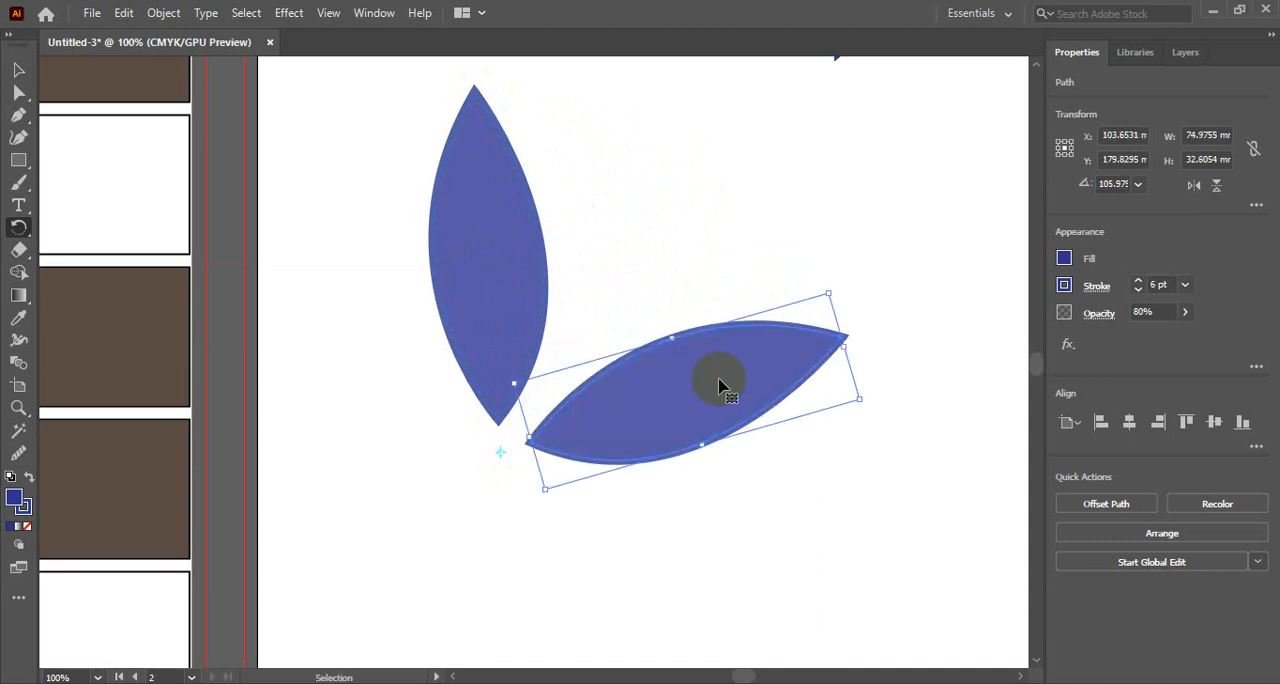
{"action": "key", "text": "ctrl+d"}
{"action": "key", "text": "ctrl+d"}
{"action": "key", "text": "ctrl+d"}
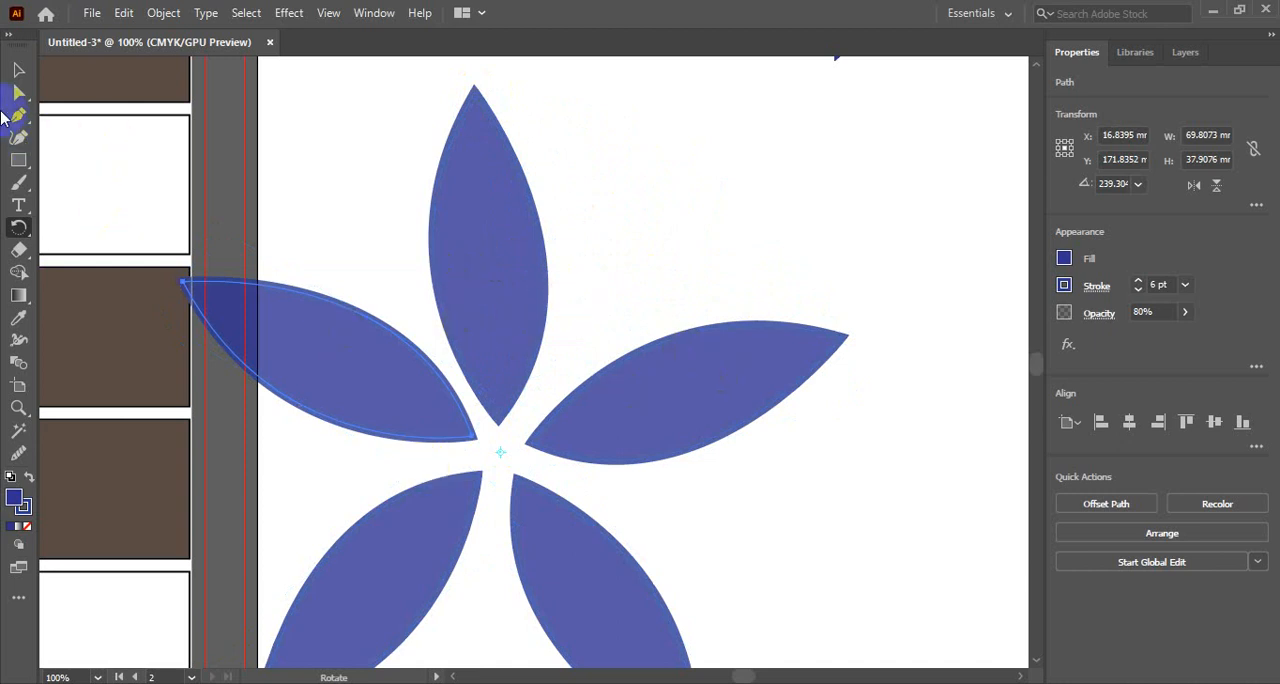
{"action": "left_click", "coordinate": [17, 75]}
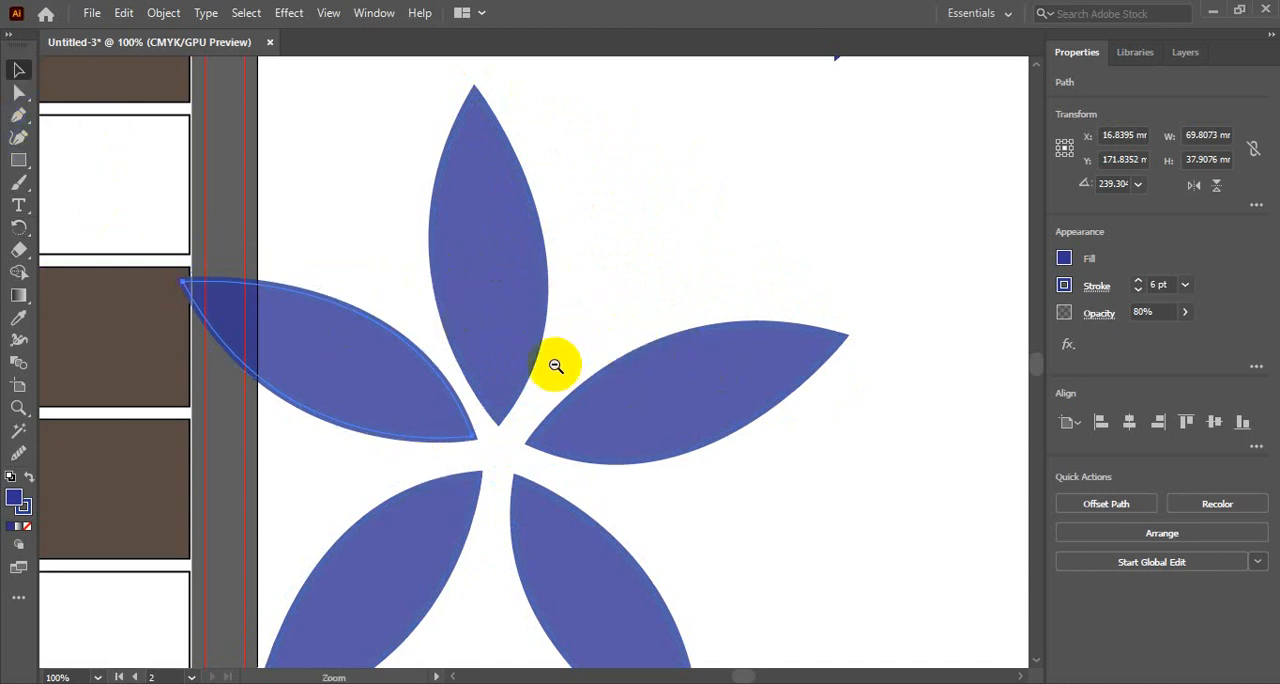
{"action": "left_click", "coordinate": [556, 364], "text": "ctrl+alt"}
{"action": "left_click", "coordinate": [555, 364], "text": "ctrl+alt"}
{"action": "left_click_drag", "start_coordinate": [465, 406], "coordinate": [546, 266]}
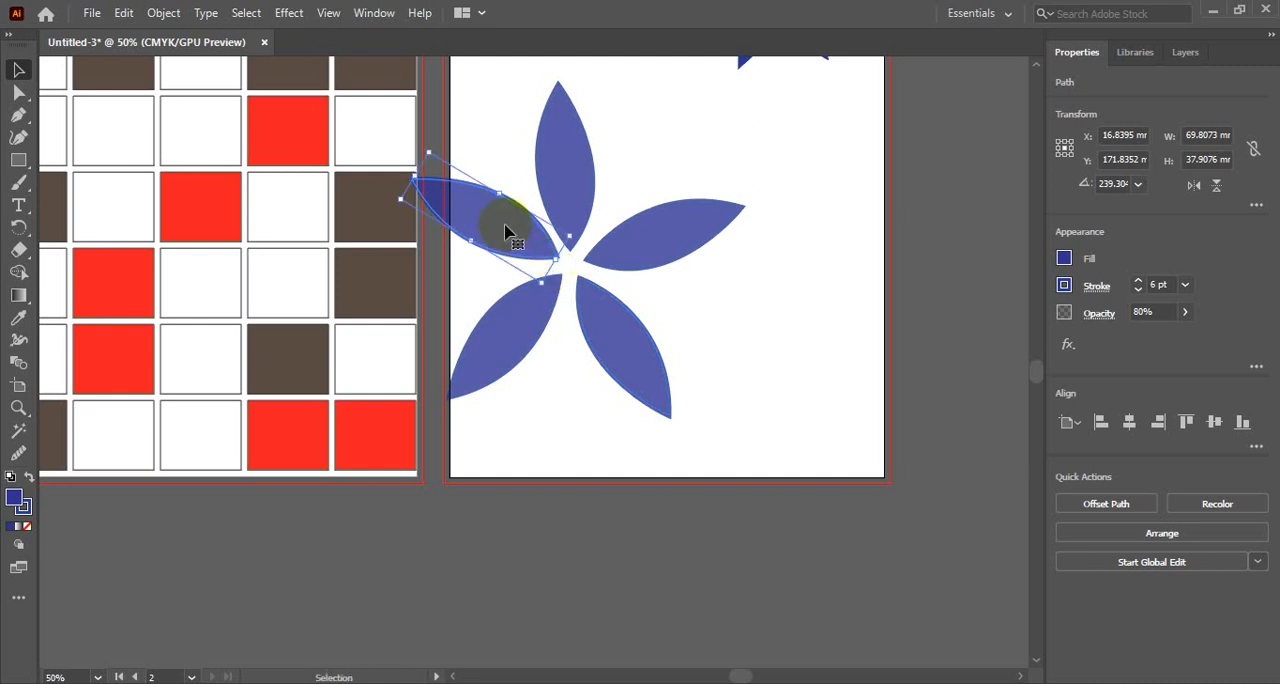
- Delete all five flower petals and the blue six-pointed star from the second artboard
{"action": "key", "text": "Delete"}
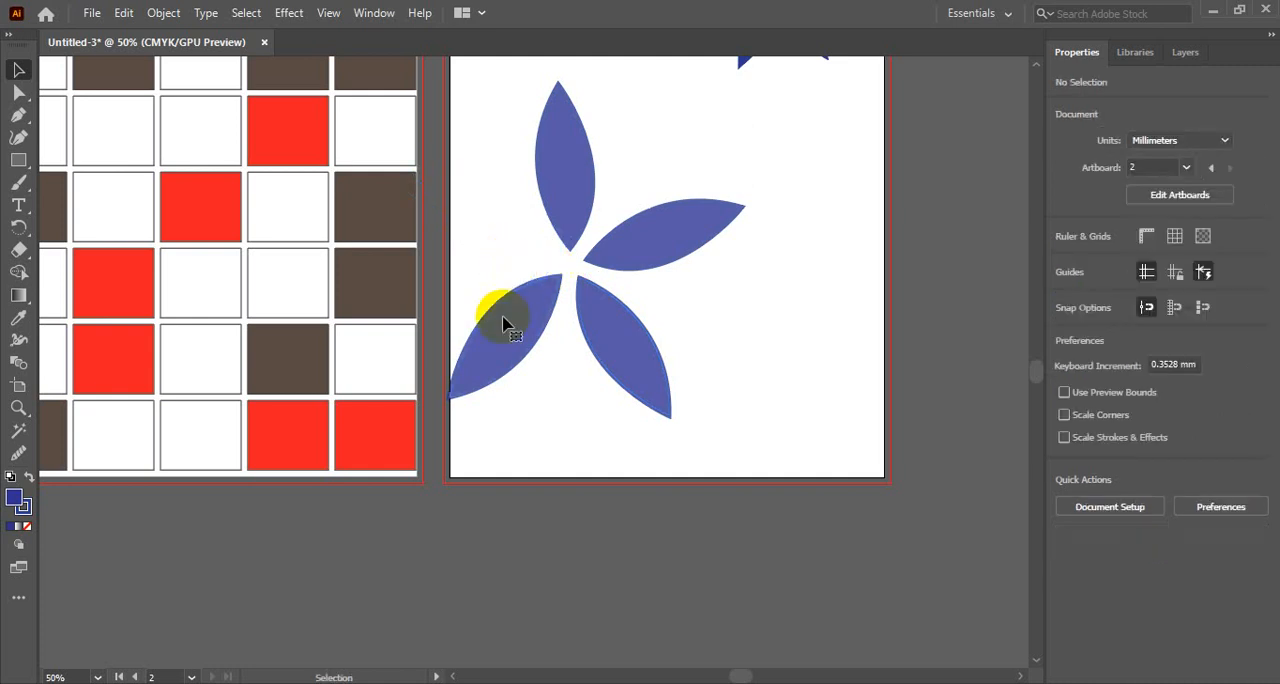
{"action": "left_click", "coordinate": [506, 323]}
{"action": "key", "text": "Delete"}
{"action": "left_click", "coordinate": [651, 363]}
{"action": "key", "text": "Delete"}
{"action": "left_click", "coordinate": [666, 243]}
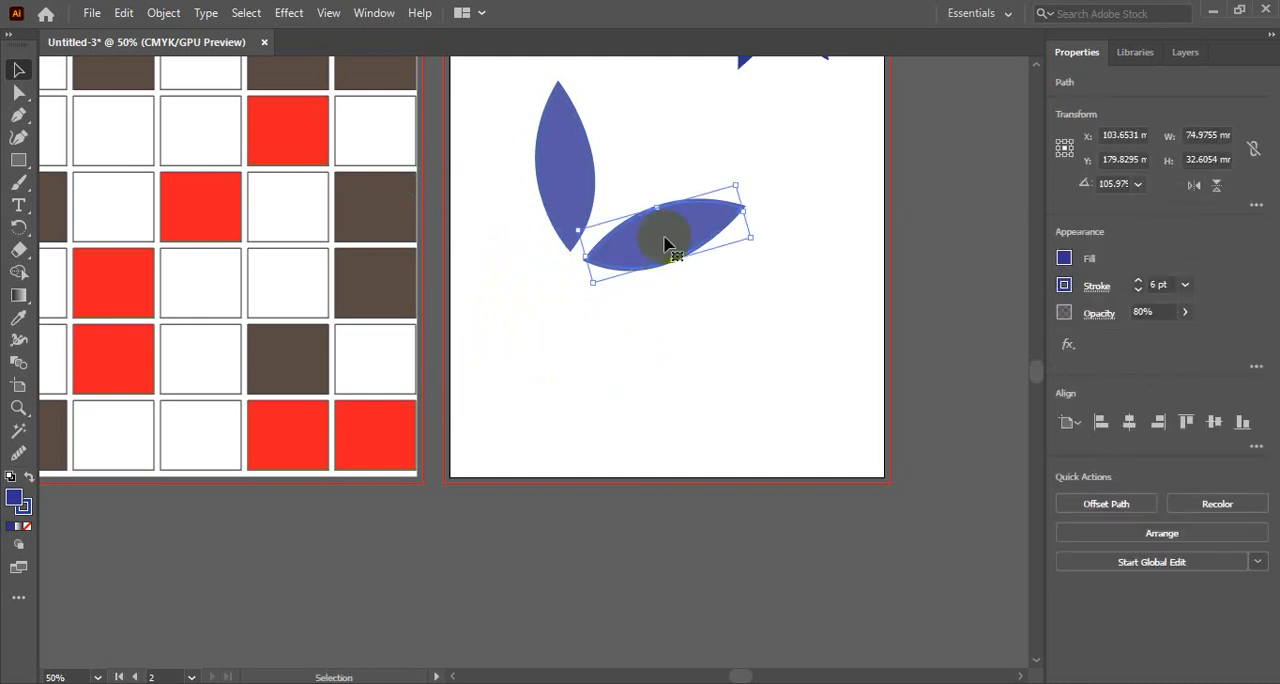
{"action": "key", "text": "Delete"}
{"action": "left_click", "coordinate": [570, 217]}
{"action": "scroll", "coordinate": [603, 501], "scroll_direction": "up", "scroll_amount": 5}
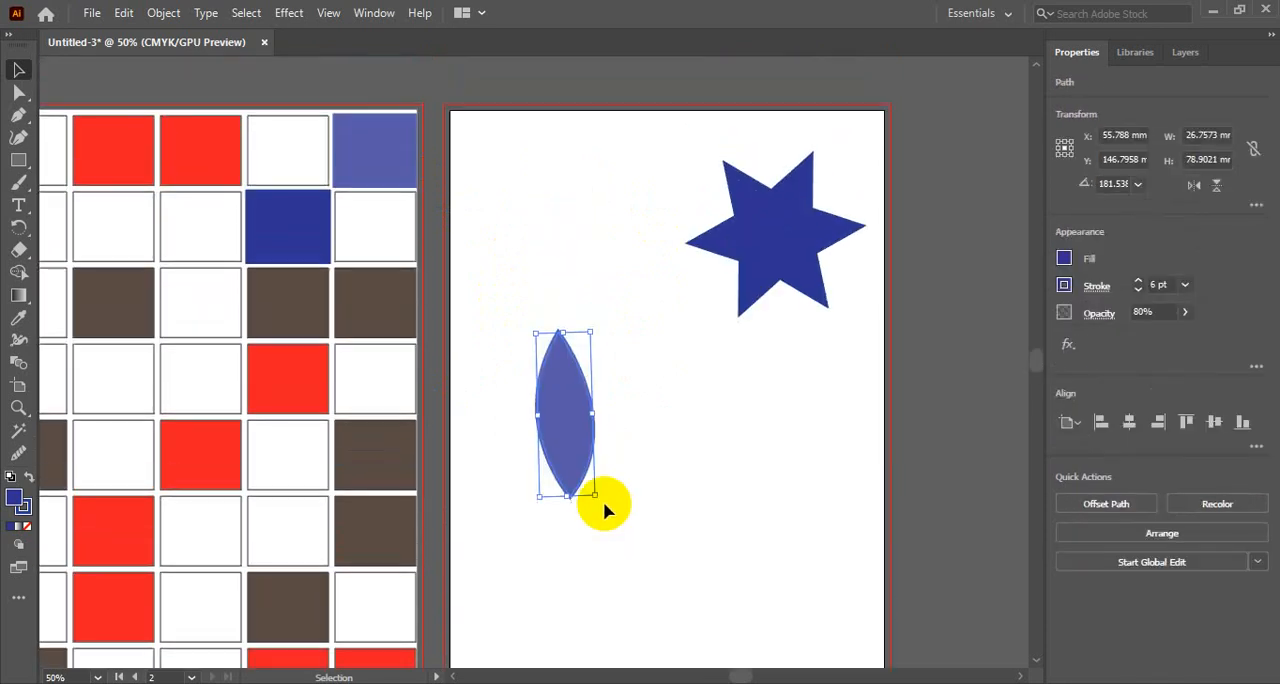
{"action": "key", "text": "Delete"}
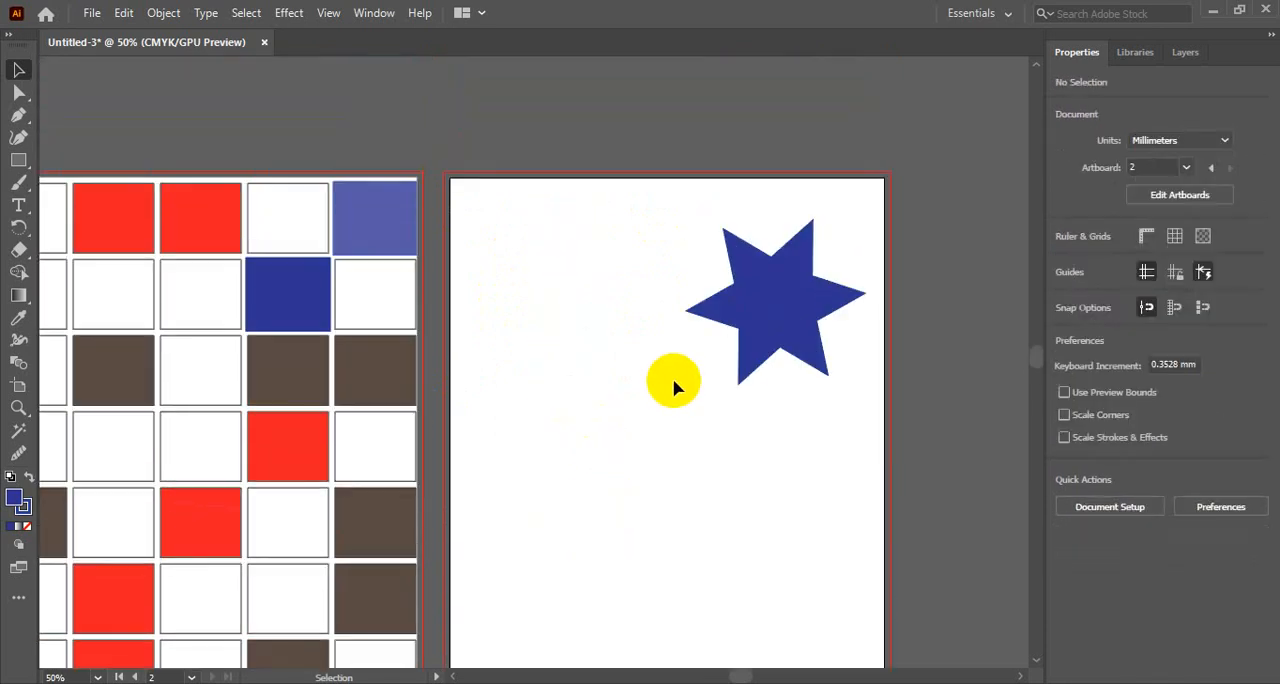
{"action": "left_click", "coordinate": [765, 292]}
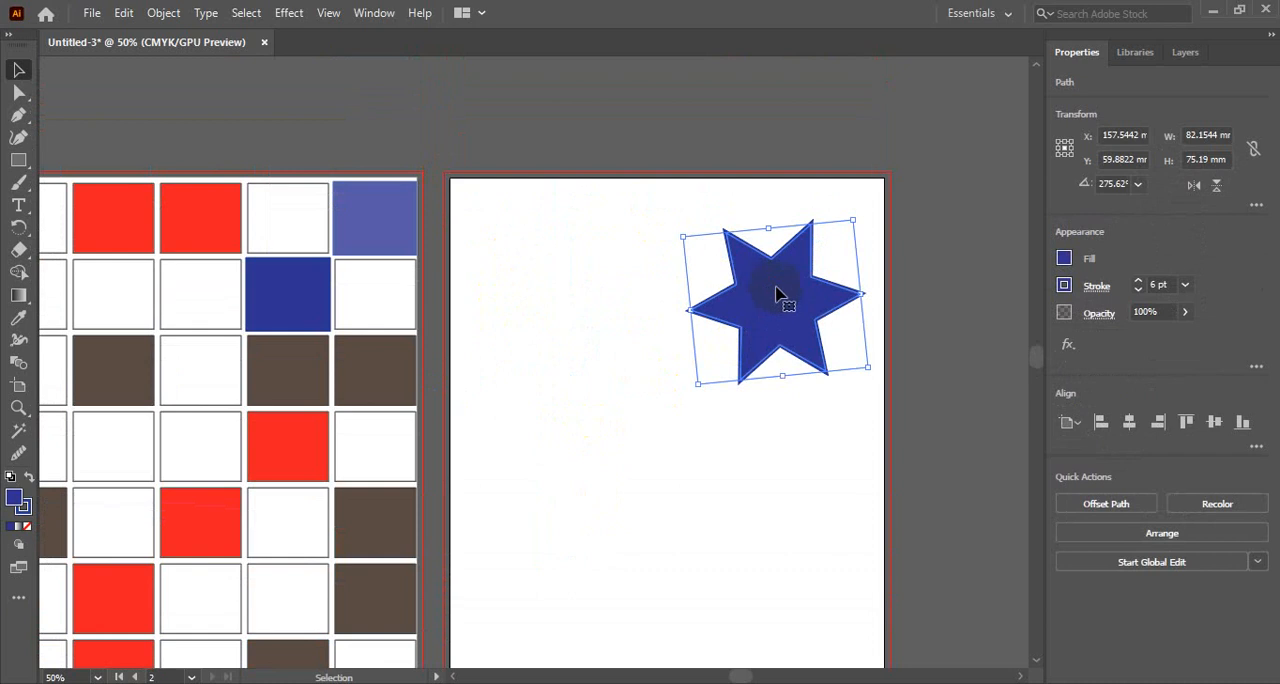
{"action": "key", "text": "Delete"}
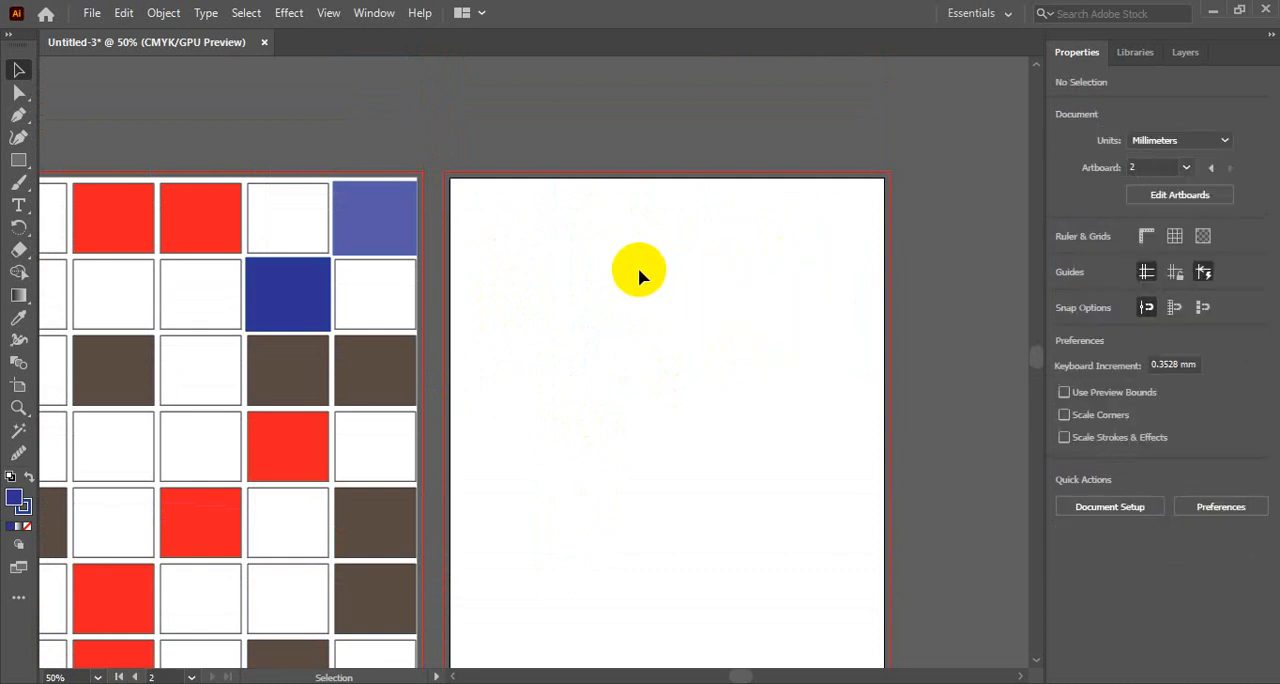
{"action": "scroll", "coordinate": [684, 368], "scroll_direction": "down", "scroll_amount": 3}
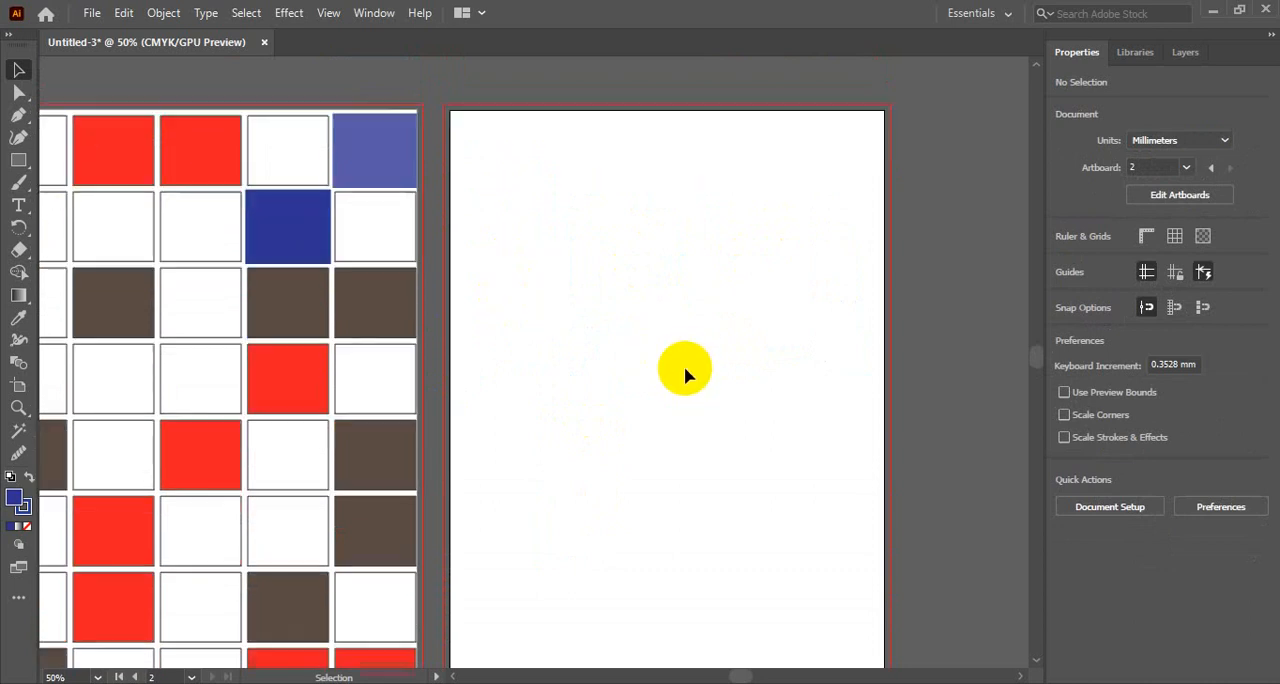
{"action": "scroll", "coordinate": [684, 368], "scroll_direction": "up", "scroll_amount": 2}
{"action": "scroll", "coordinate": [684, 370], "scroll_direction": "up", "scroll_amount": 2}
{"action": "scroll", "coordinate": [684, 370], "scroll_direction": "down", "scroll_amount": 5}
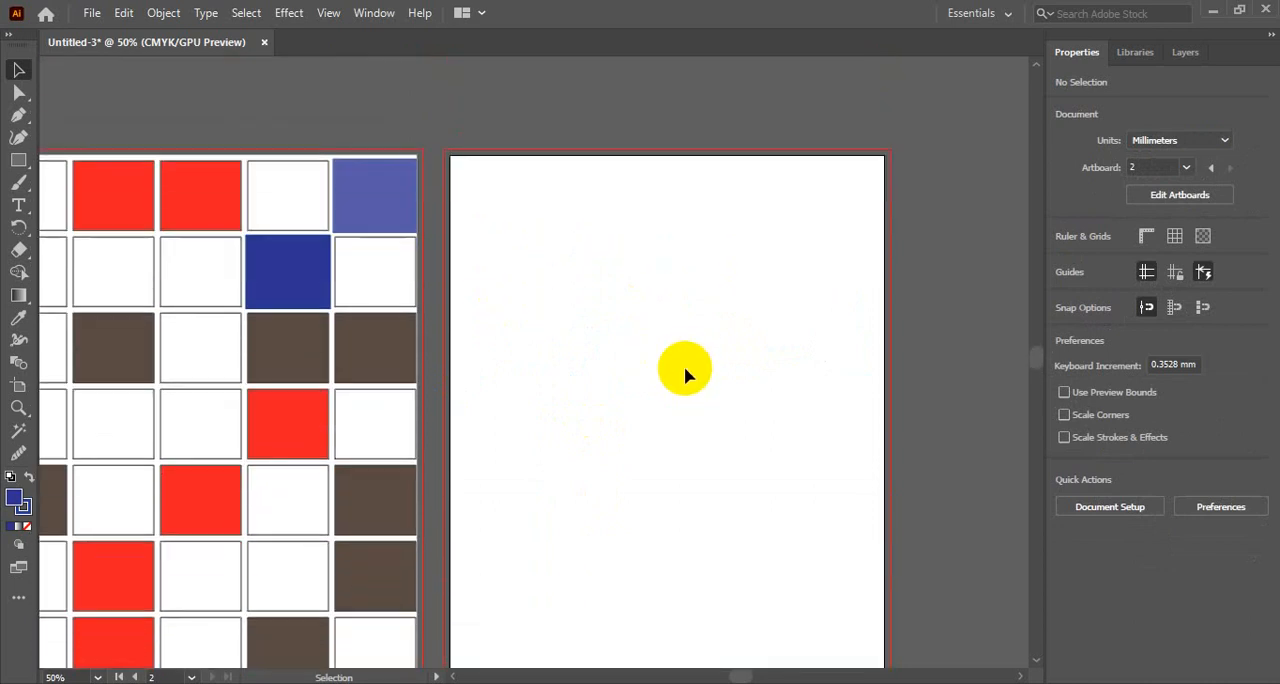
{"action": "scroll", "coordinate": [684, 370], "scroll_direction": "up", "scroll_amount": 1}
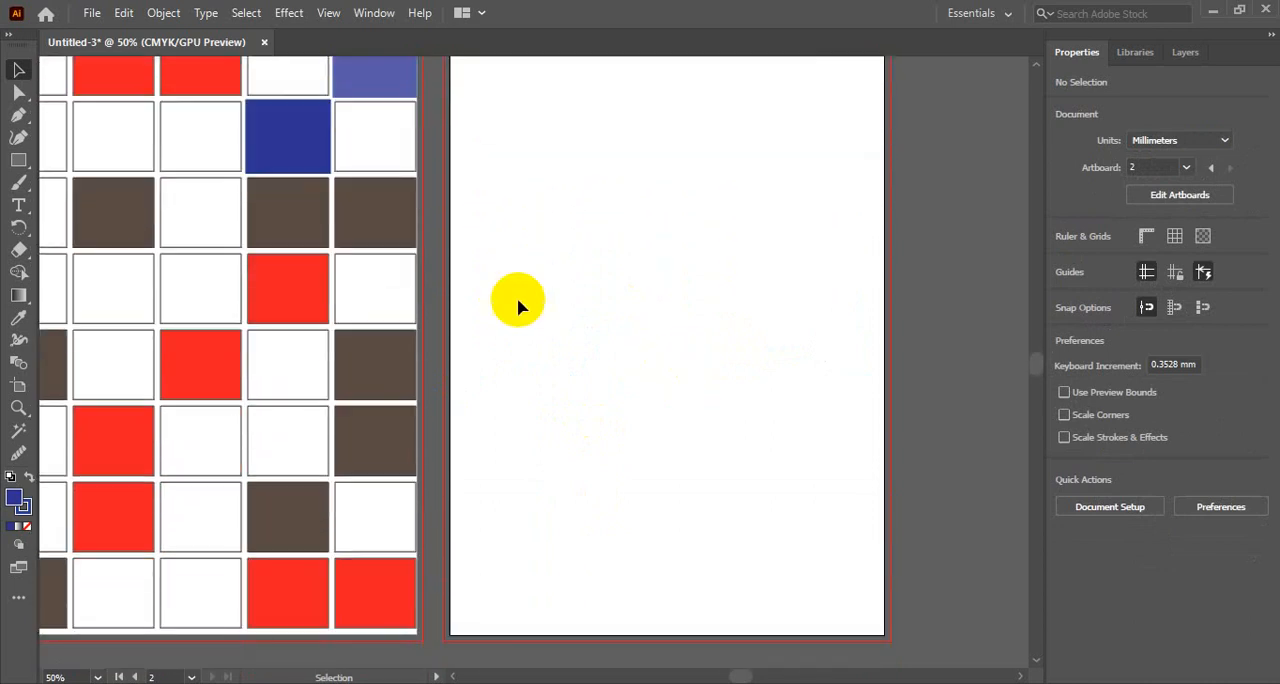
{"action": "left_click", "coordinate": [19, 272]}
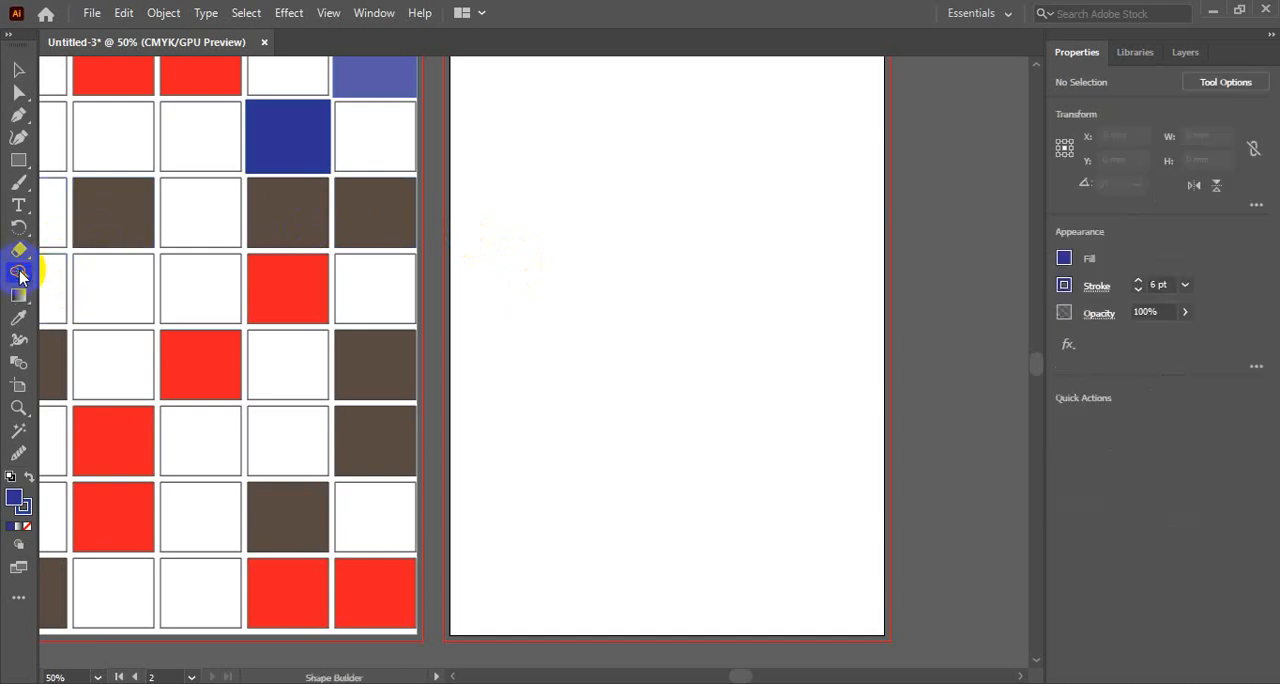
{"action": "left_click", "coordinate": [12, 72]}
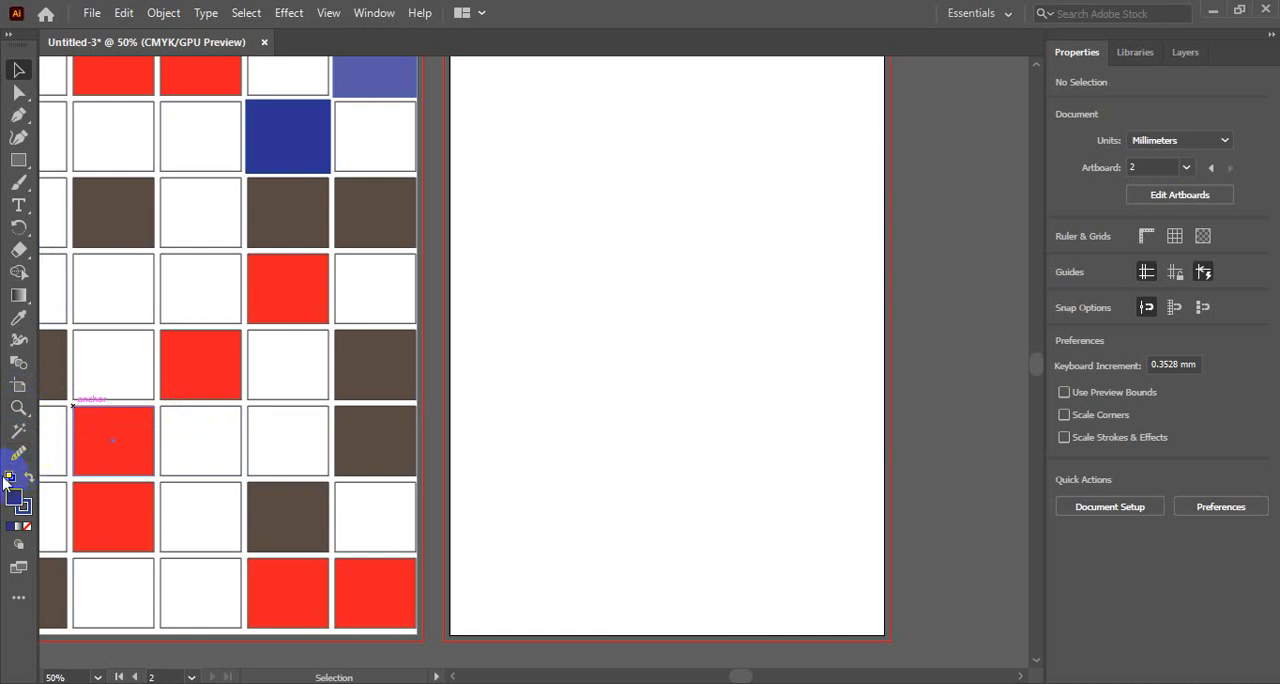
{"action": "key", "text": "ctrl+alt+space"}
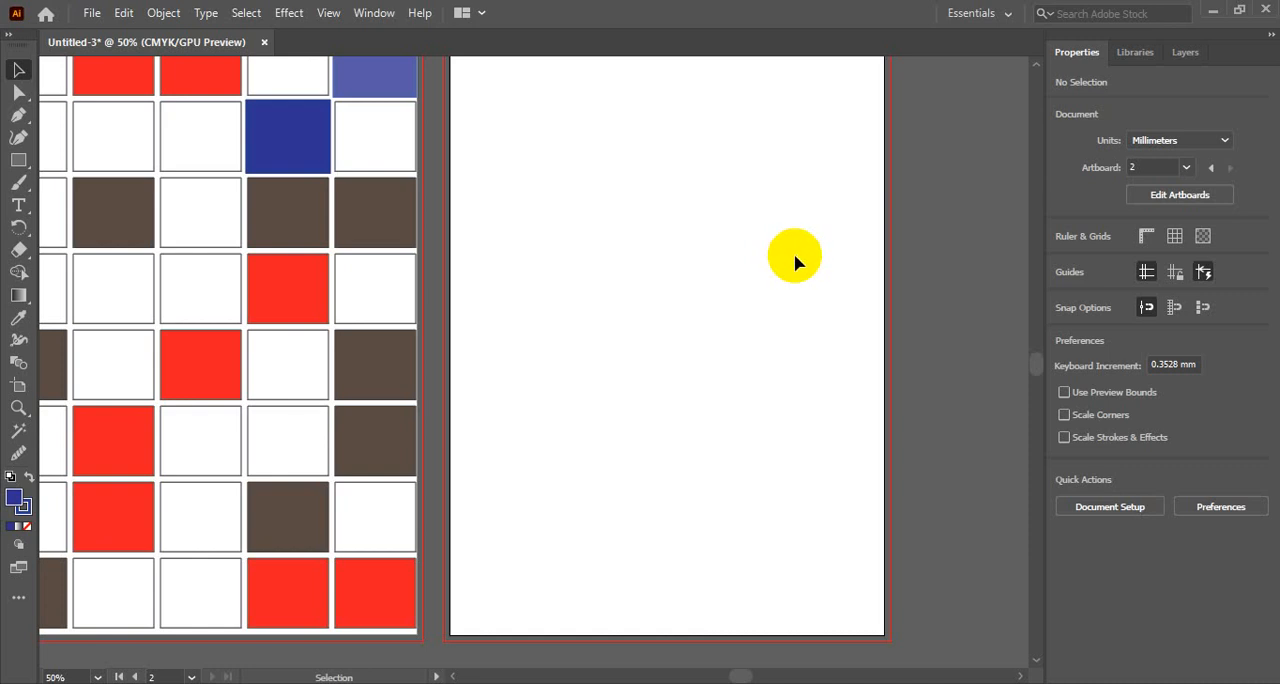
{"action": "scroll", "coordinate": [594, 405], "scroll_direction": "up", "scroll_amount": 5}
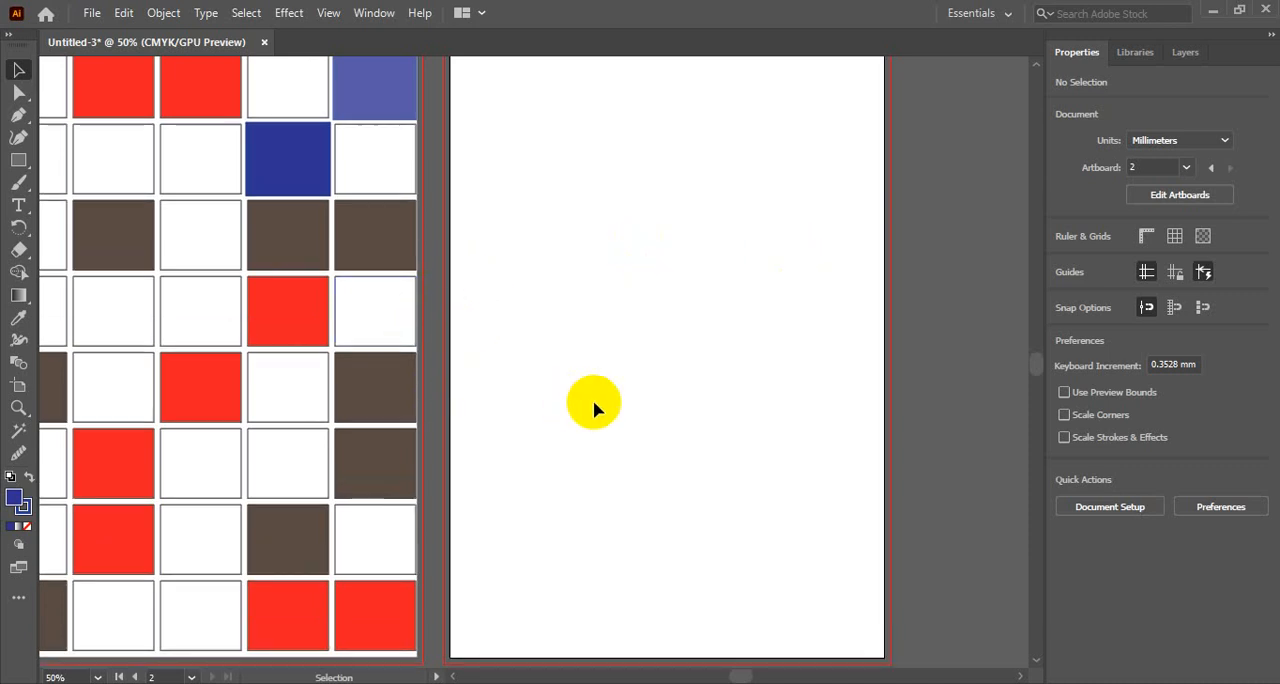
{"action": "scroll", "coordinate": [594, 408], "scroll_direction": "down", "scroll_amount": 5}
{"action": "scroll", "coordinate": [594, 408], "scroll_direction": "up", "scroll_amount": 5}
{"action": "scroll", "coordinate": [594, 408], "scroll_direction": "down", "scroll_amount": 6}
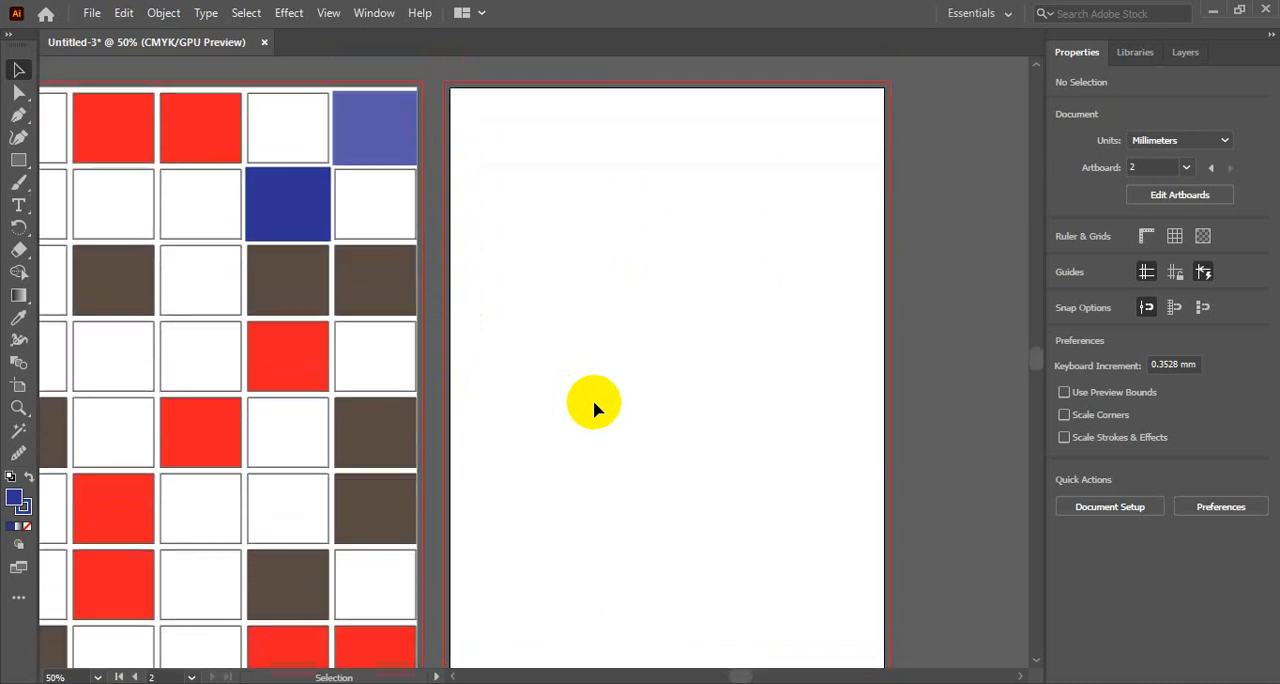
{"action": "scroll", "coordinate": [594, 405], "scroll_direction": "up", "scroll_amount": 2}
- Select individual red, blue and brown squares of the first artboard's grid one after another, and finally clear the selection
{"action": "key", "text": "space"}
{"action": "left_click_drag", "start_coordinate": [457, 372], "coordinate": [472, 322]}
{"action": "key", "text": "ctrl+minus"}
{"action": "key", "text": "space"}
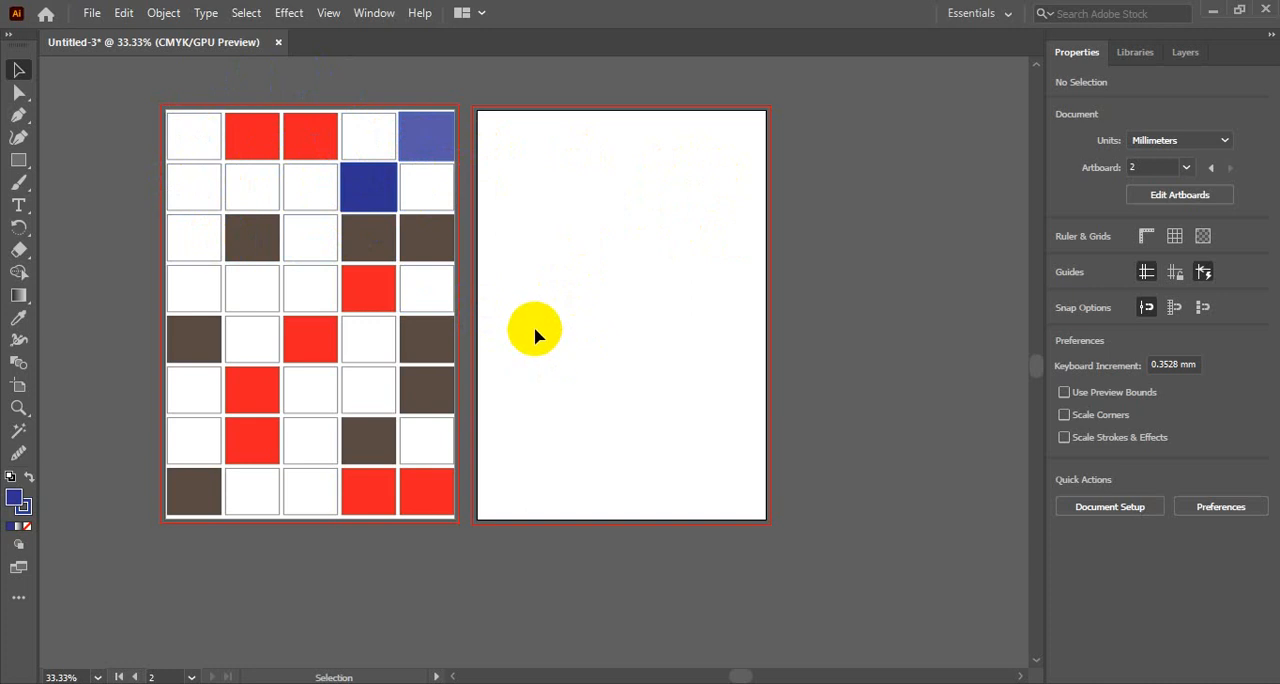
{"action": "left_click", "coordinate": [300, 129]}
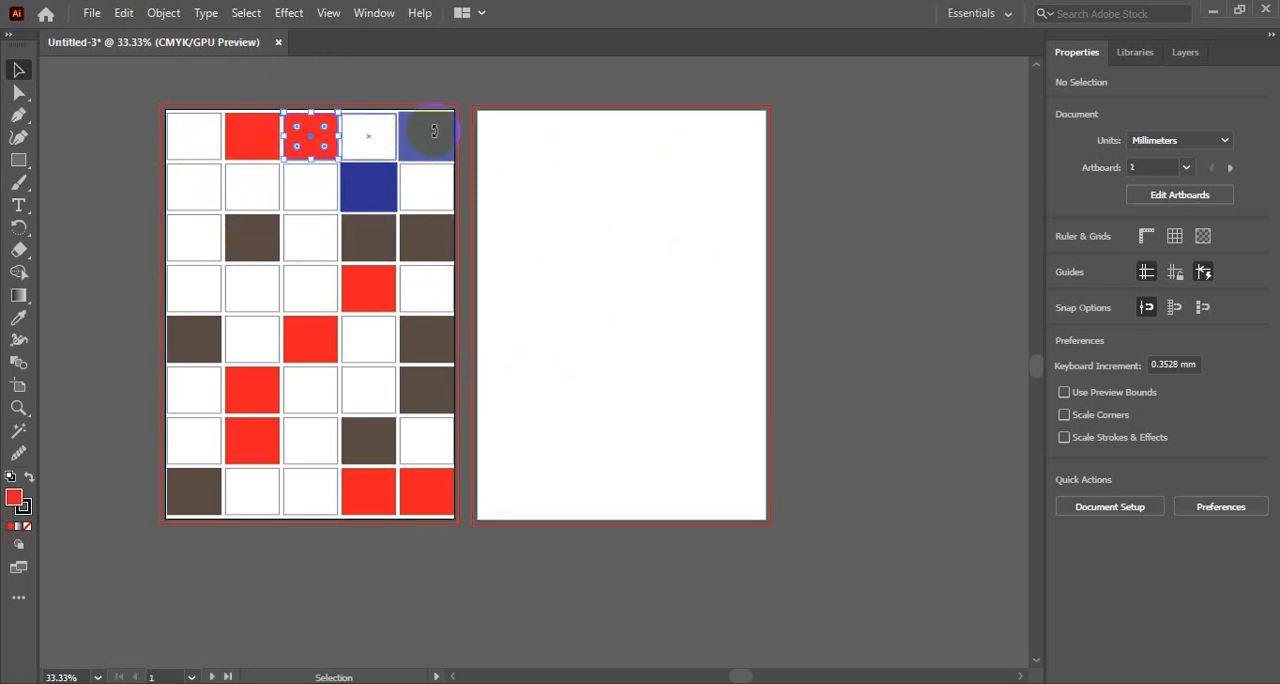
{"action": "left_click", "coordinate": [434, 131]}
{"action": "left_click_drag", "start_coordinate": [372, 167], "coordinate": [368, 212]}
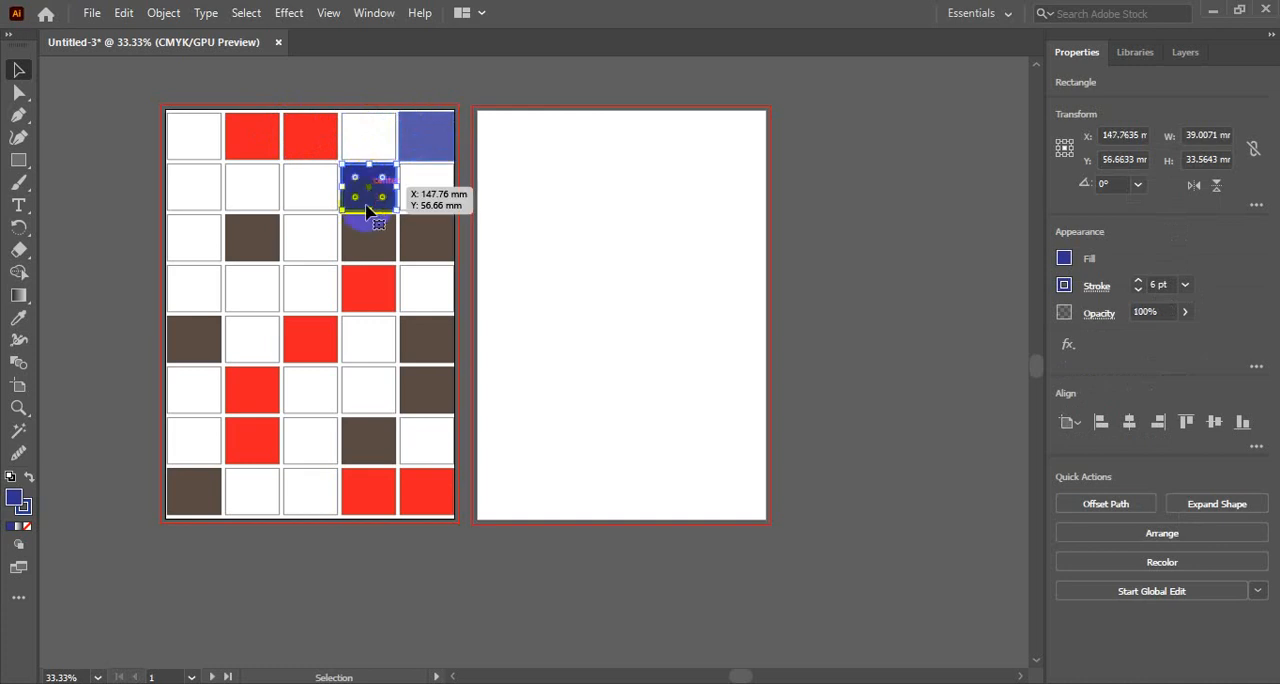
{"action": "left_click", "coordinate": [297, 250]}
{"action": "left_click", "coordinate": [241, 243]}
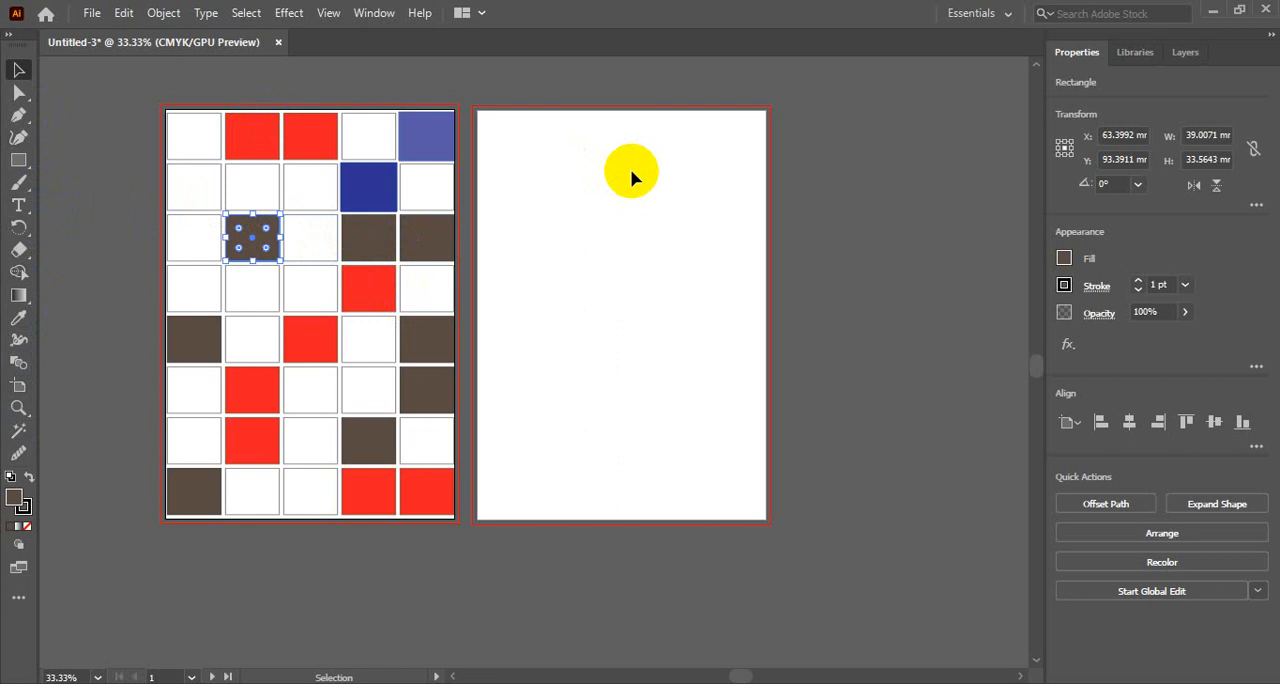
{"action": "left_click", "coordinate": [640, 223]}
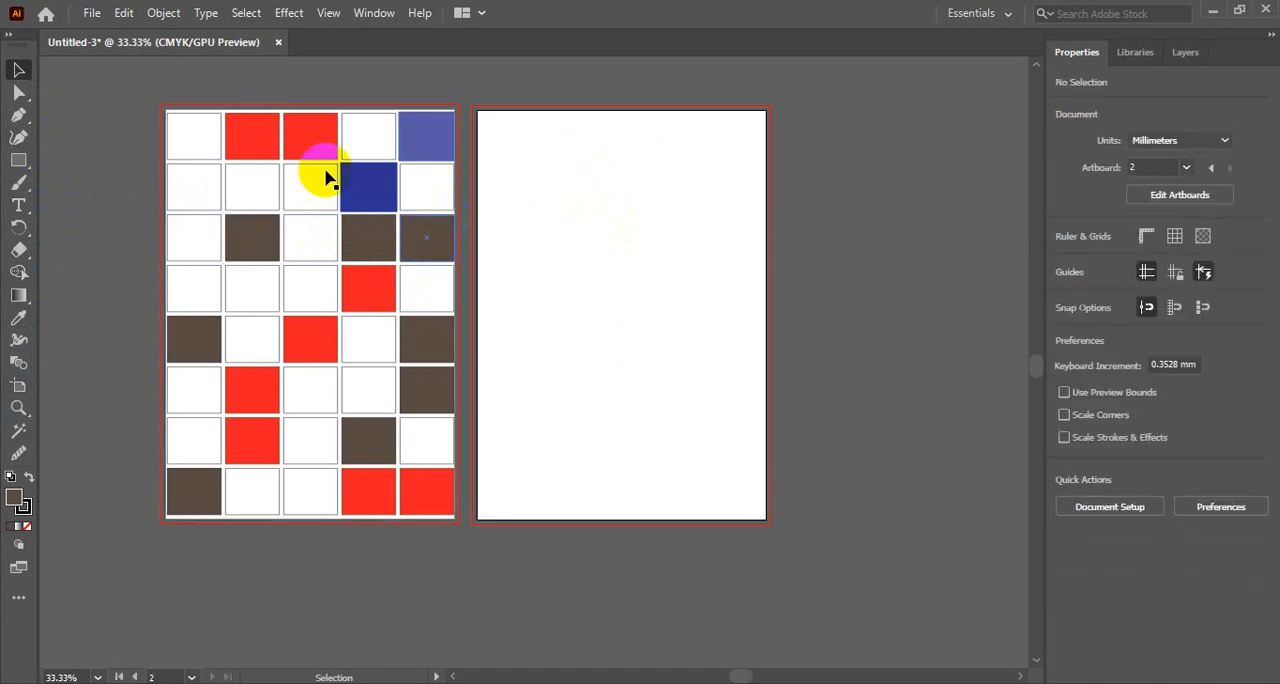
- Repeatedly select all squares of the first artboard's grid at once with a selection marquee and deselect them each time
{"action": "left_click_drag", "start_coordinate": [149, 86], "coordinate": [463, 537]}
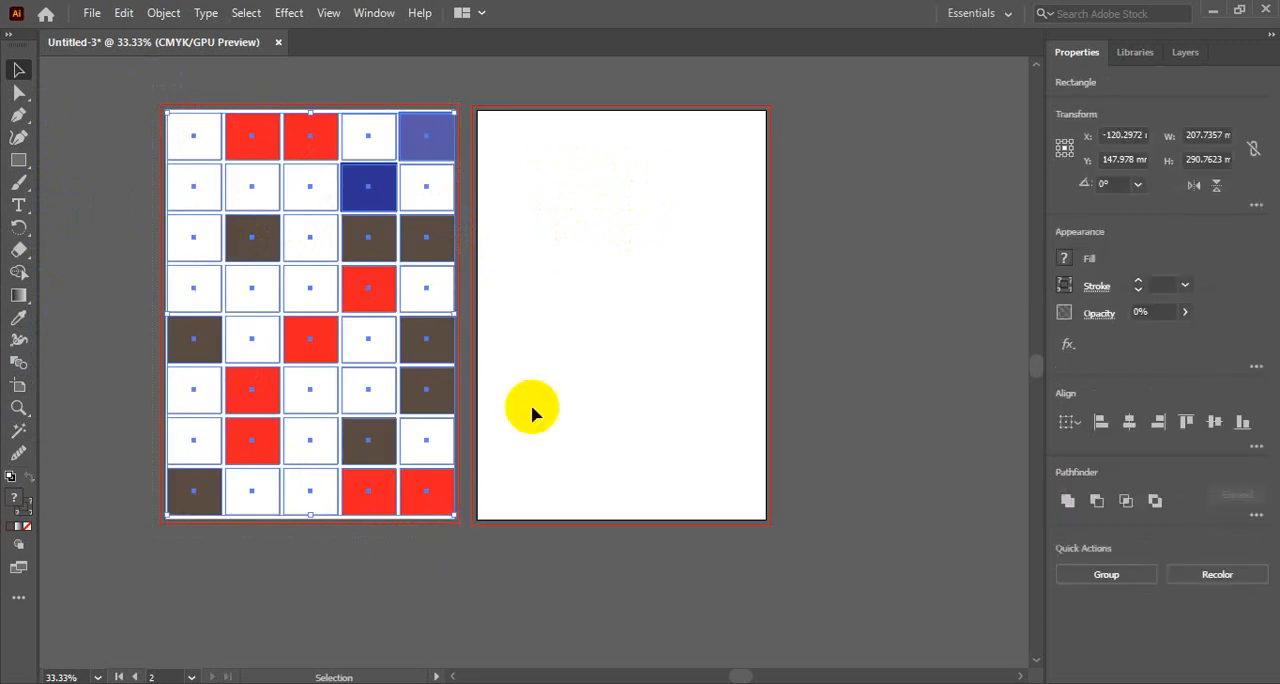
{"action": "left_click", "coordinate": [566, 298]}
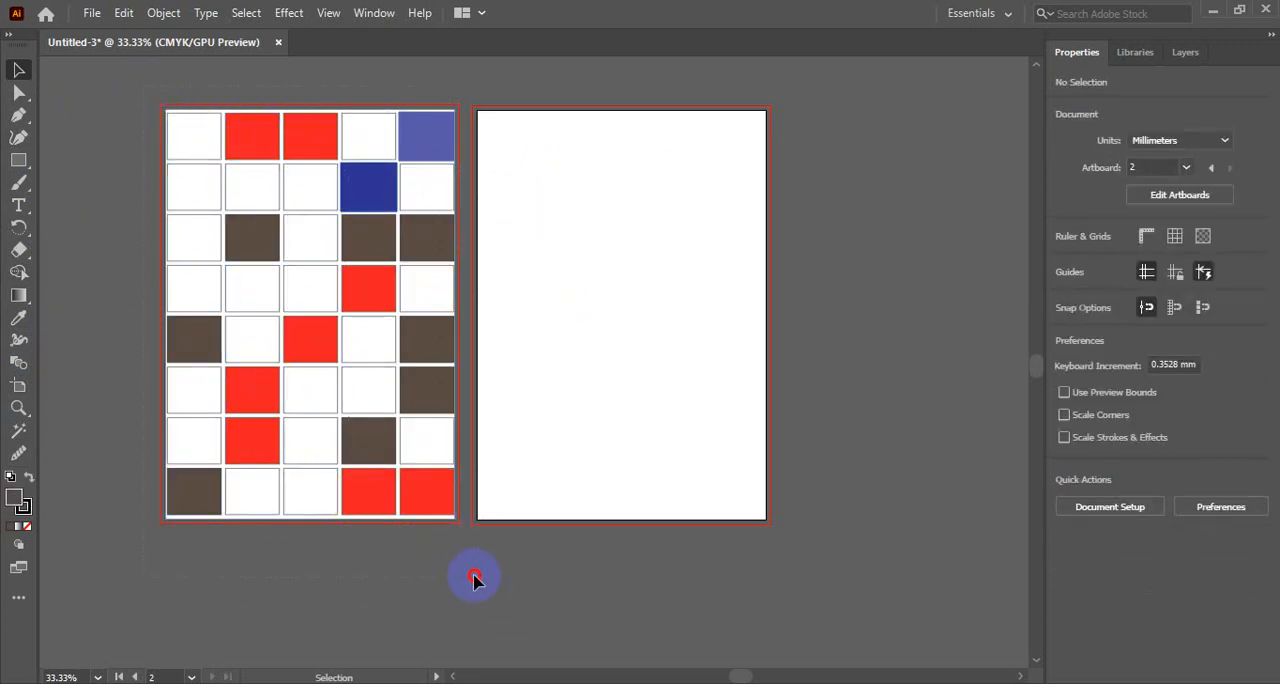
{"action": "key", "text": "ctrl+a"}
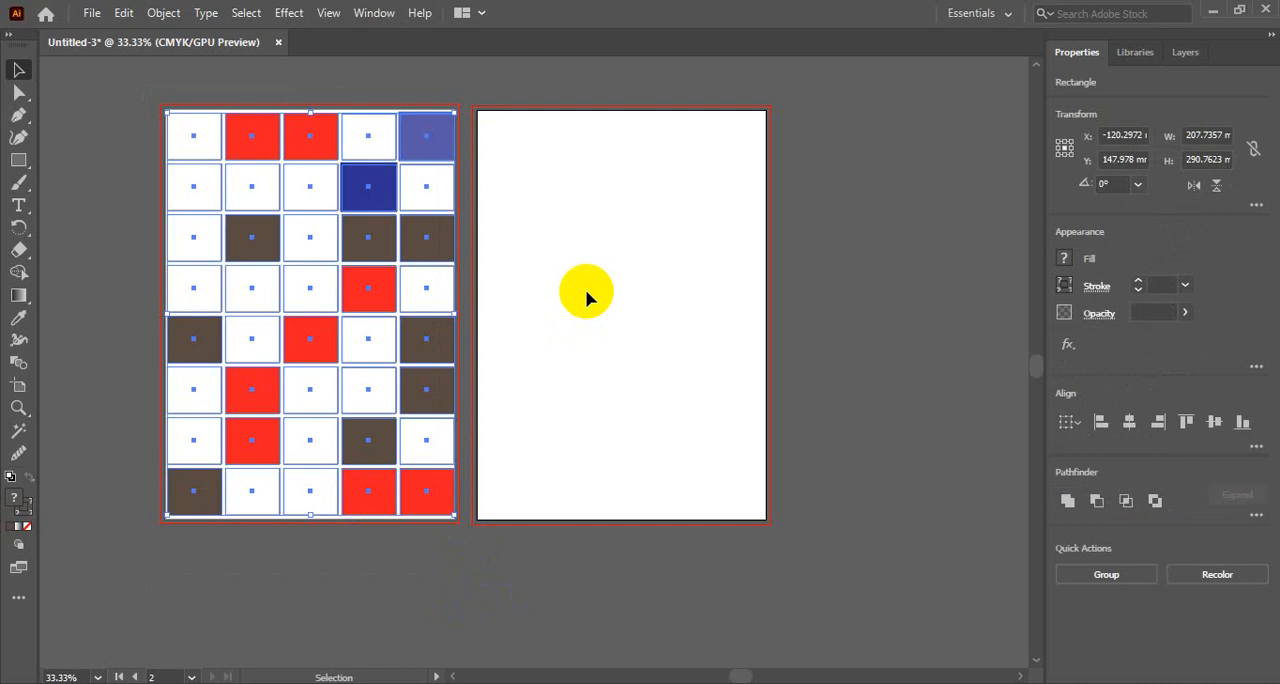
{"action": "left_click", "coordinate": [585, 289]}
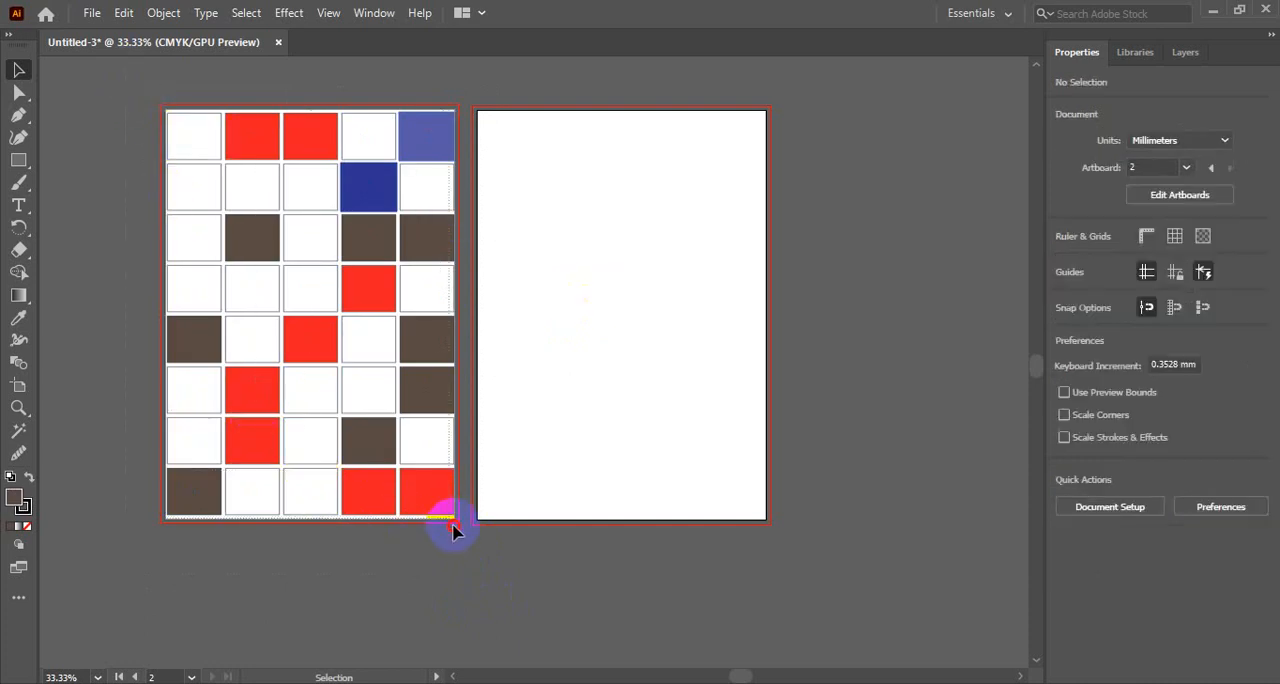
{"action": "key", "text": "ctrl+a"}
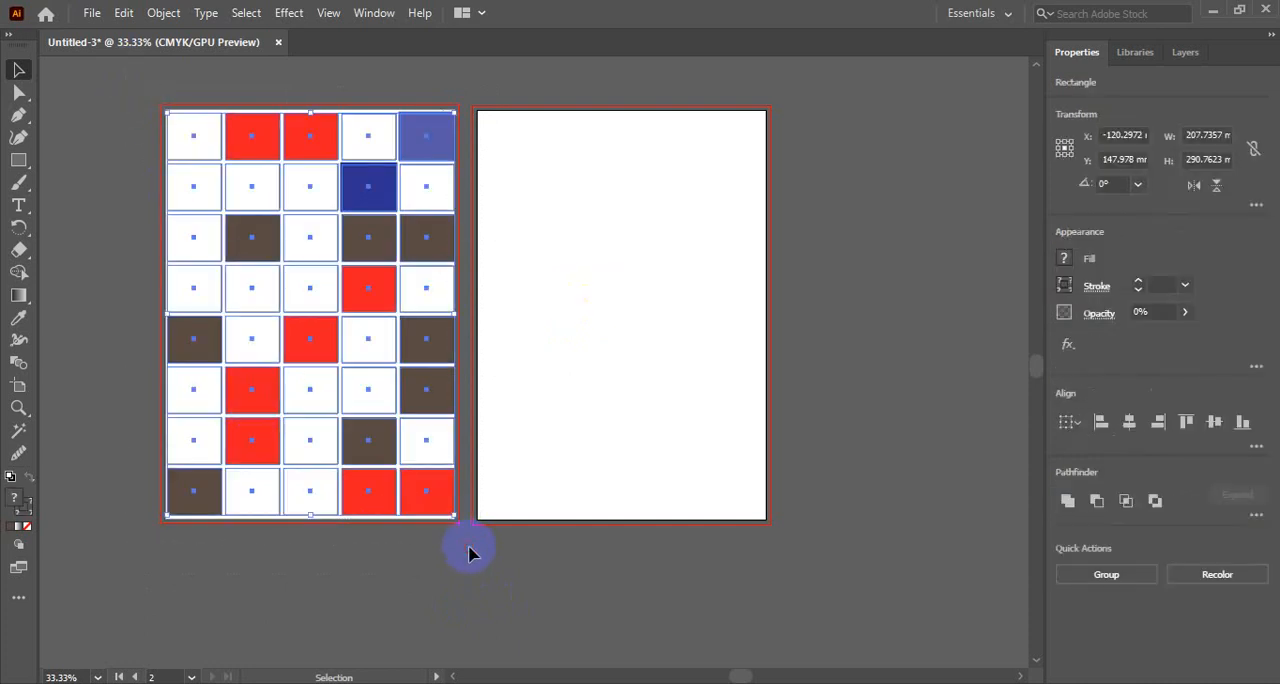
{"action": "left_click", "coordinate": [590, 354]}
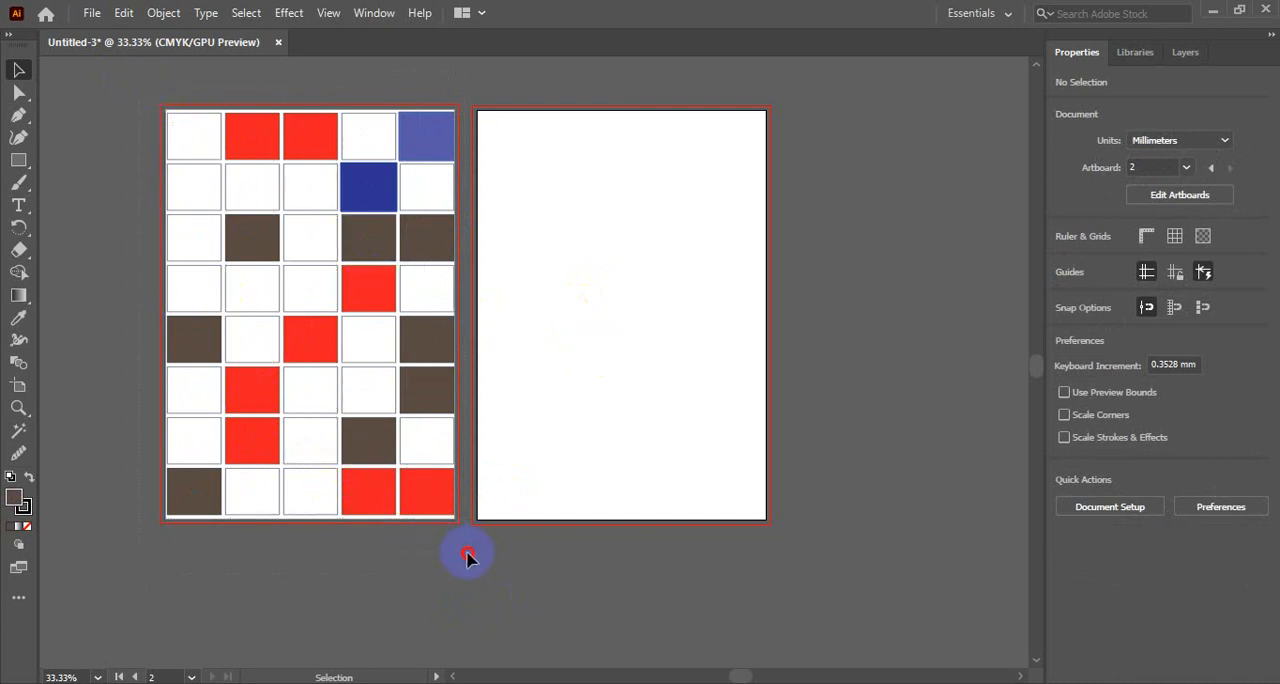
{"action": "left_click", "coordinate": [194, 186]}
{"action": "left_click", "coordinate": [129, 86]}
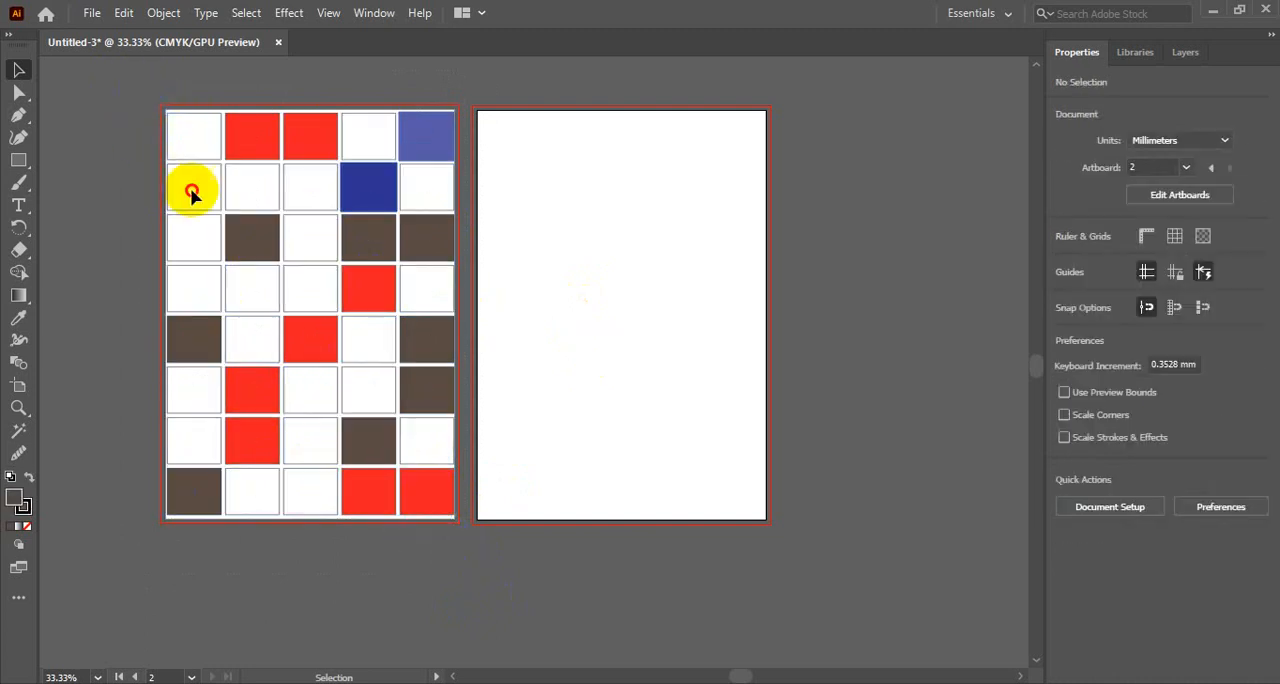
{"action": "key", "text": "ctrl+a"}
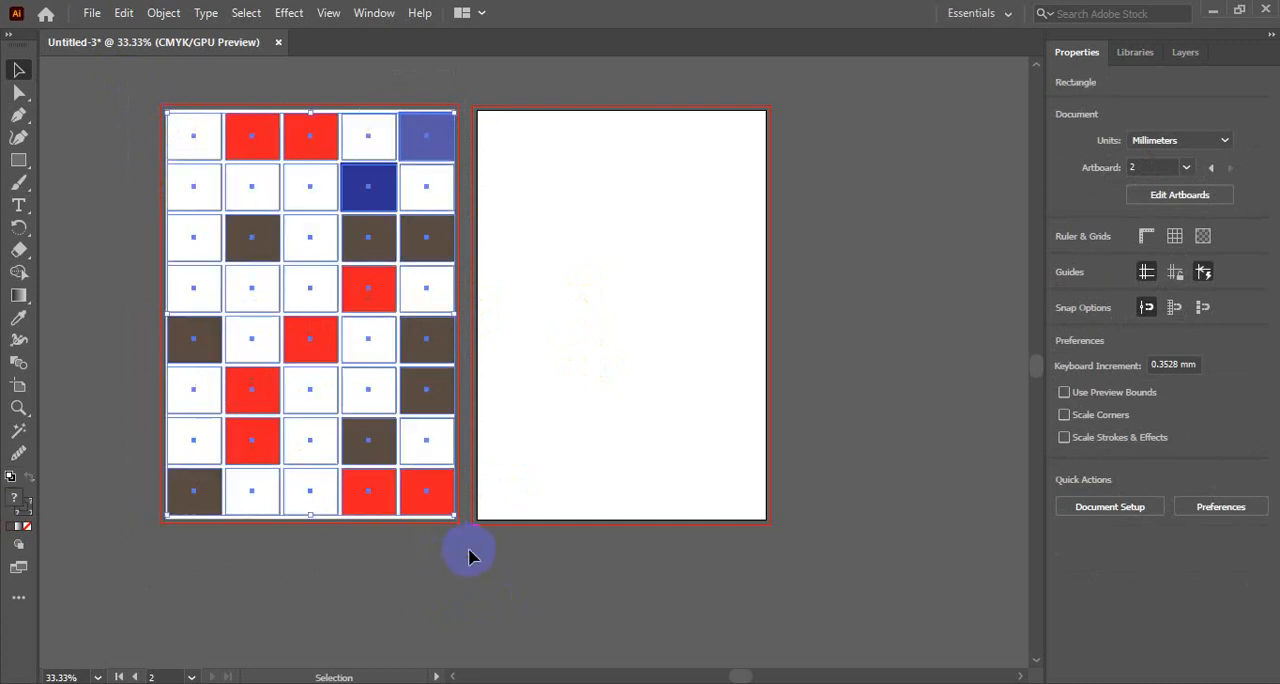
{"action": "left_click", "coordinate": [586, 360]}
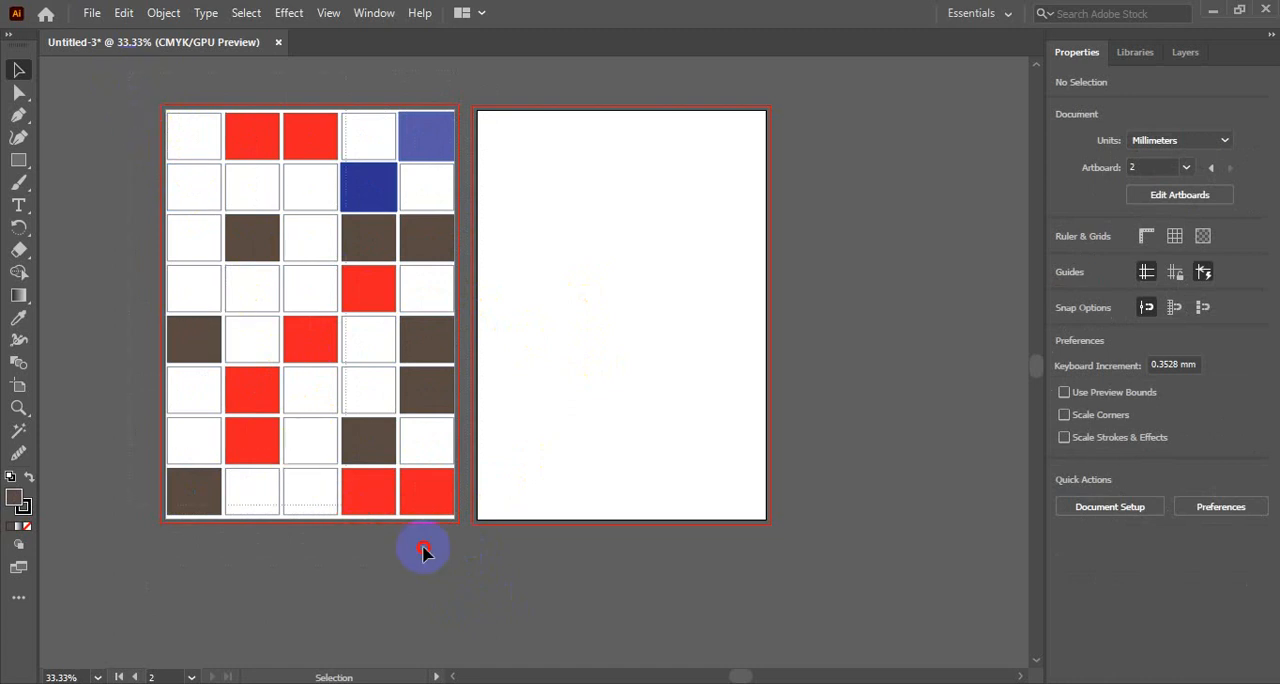
{"action": "left_click_drag", "start_coordinate": [463, 545], "coordinate": [468, 543]}
{"action": "left_click", "coordinate": [552, 416]}
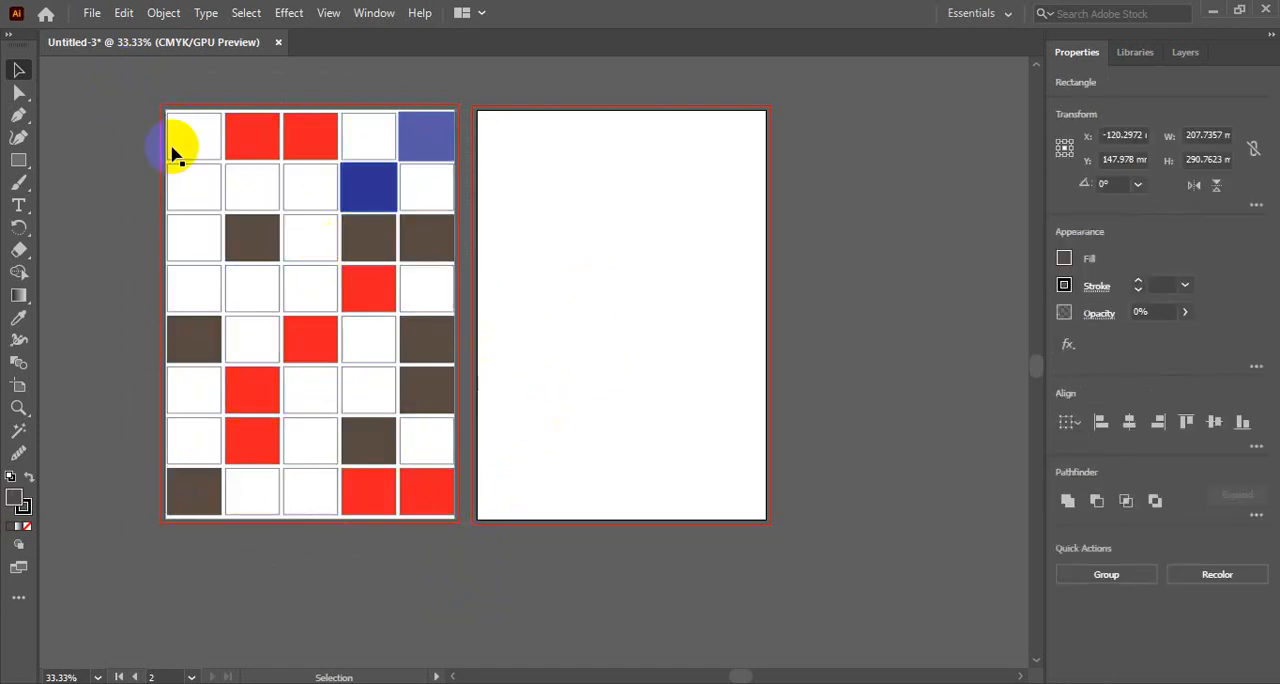
{"action": "left_click_drag", "start_coordinate": [121, 92], "coordinate": [465, 540]}
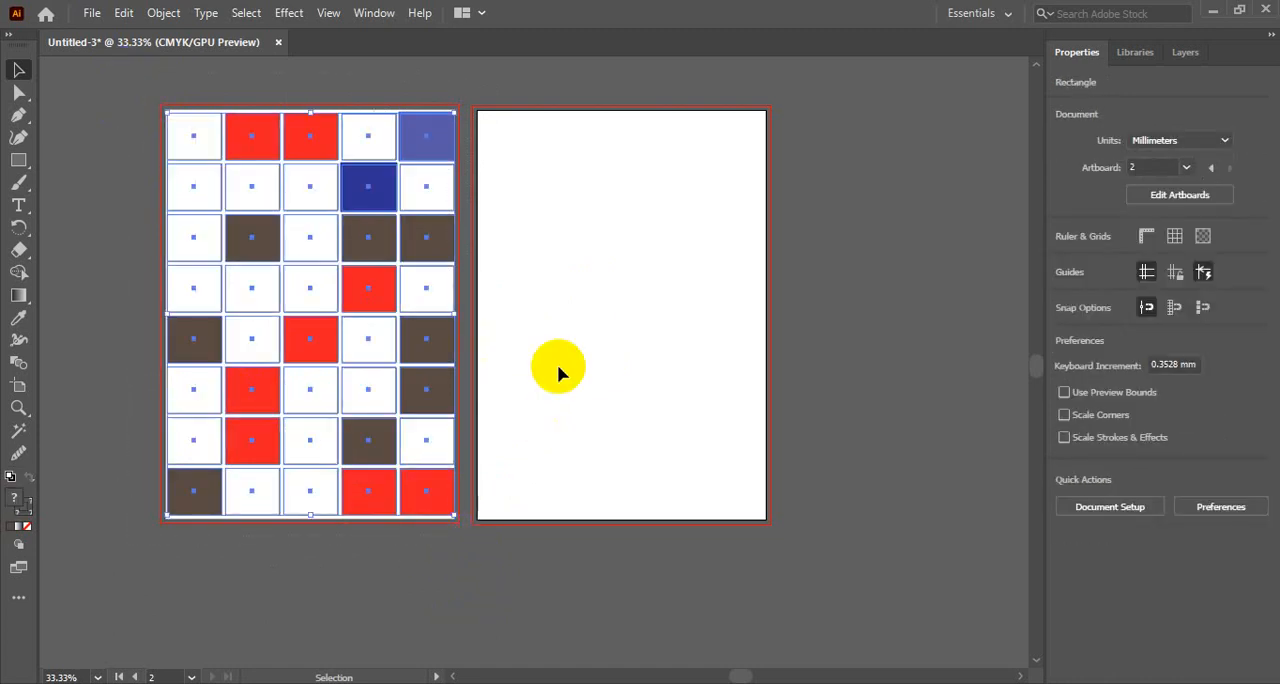
{"action": "left_click", "coordinate": [572, 325]}
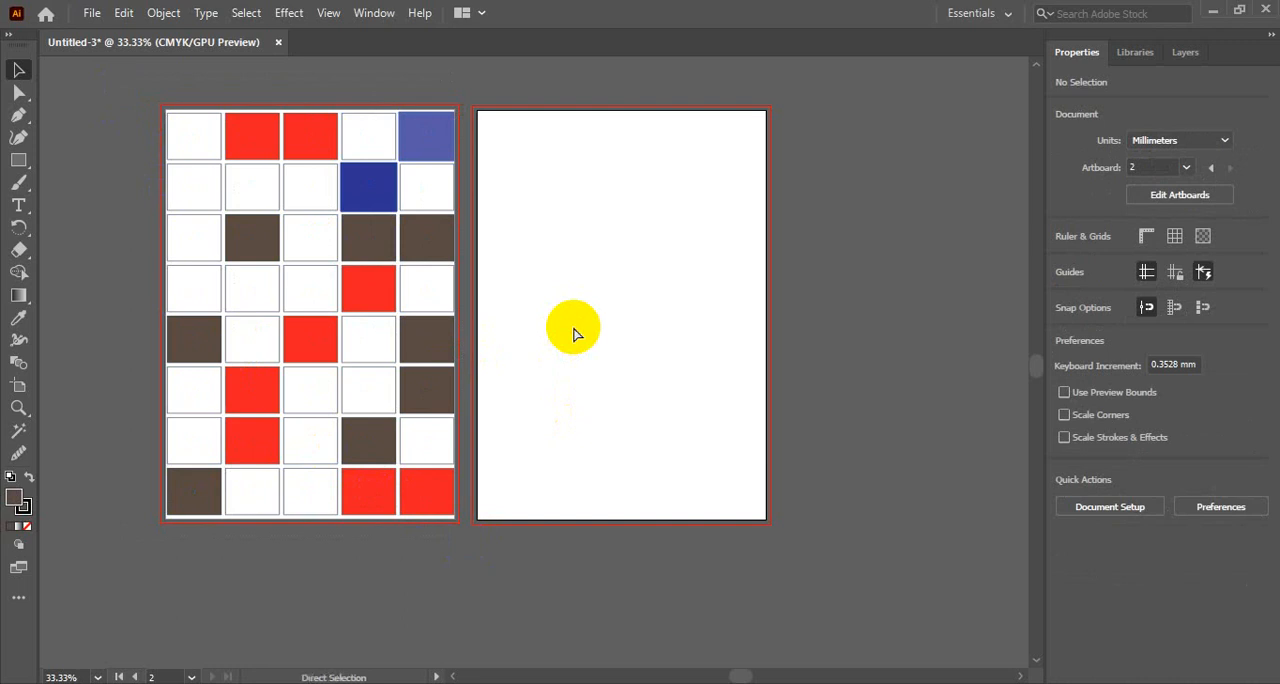
- Start saving the document in the GD batch 3 folder with Adobe Illustrator (*.AI) as the file type
{"action": "key", "text": "ctrl+s"}
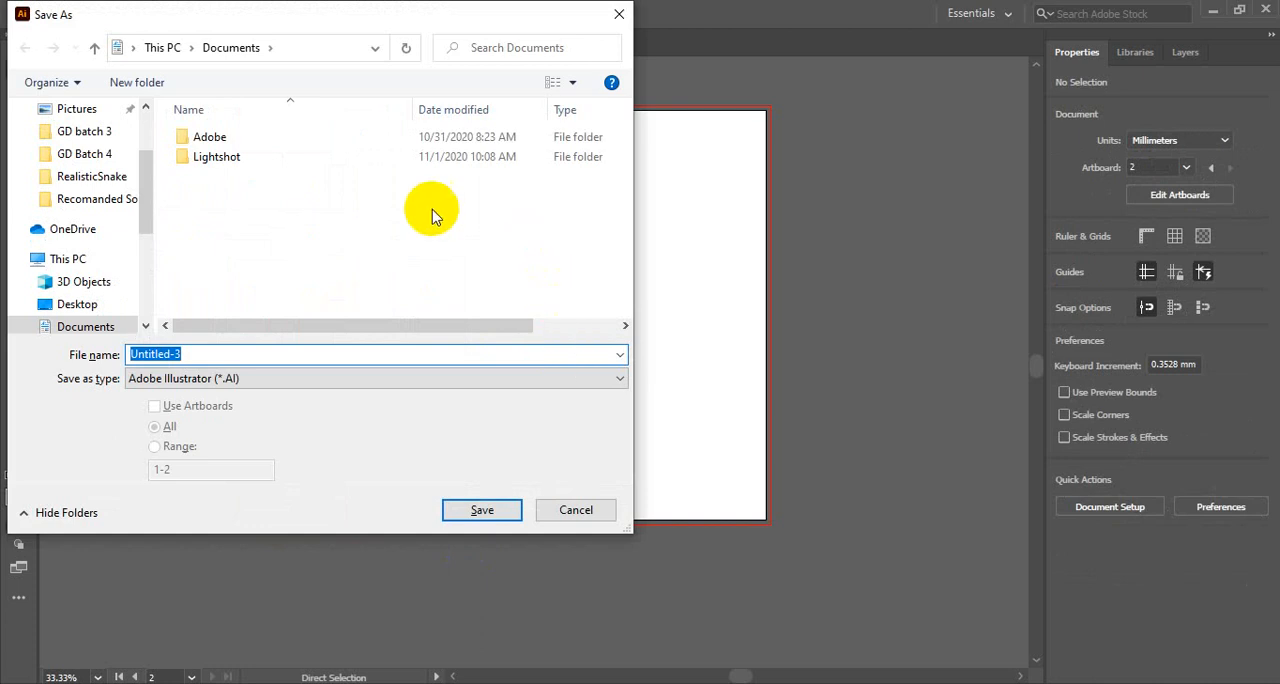
{"action": "left_click", "coordinate": [82, 133]}
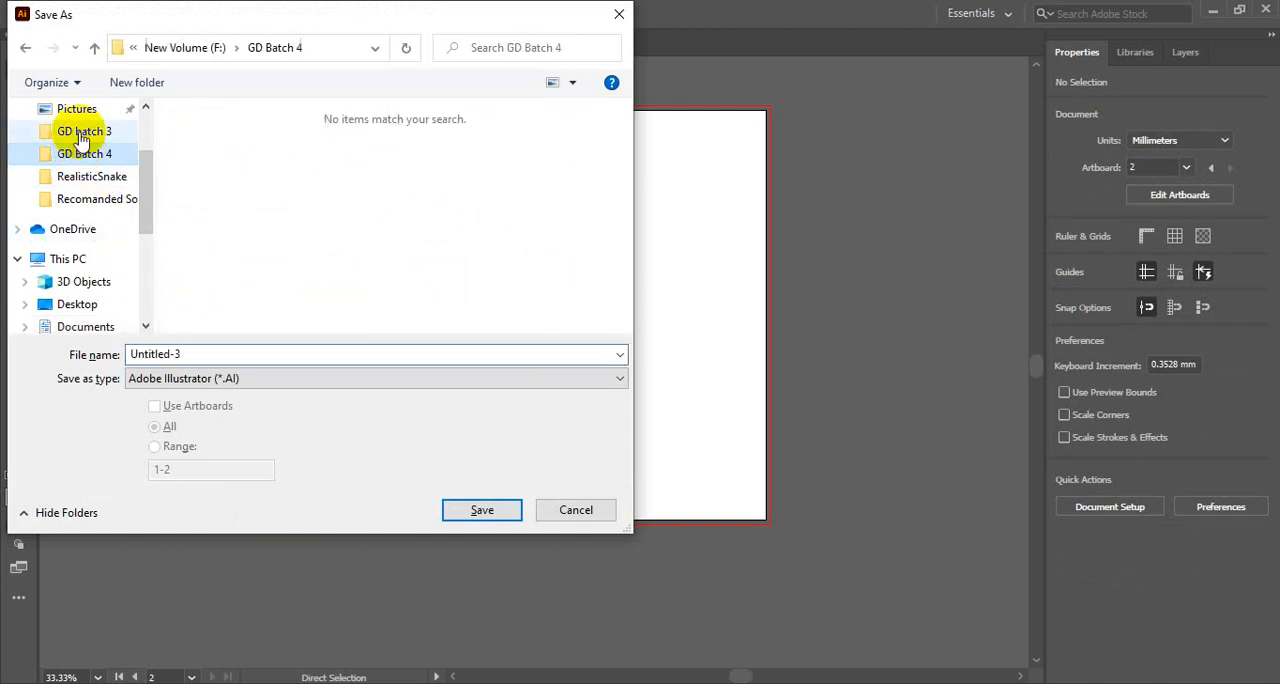
{"action": "left_click", "coordinate": [248, 381]}
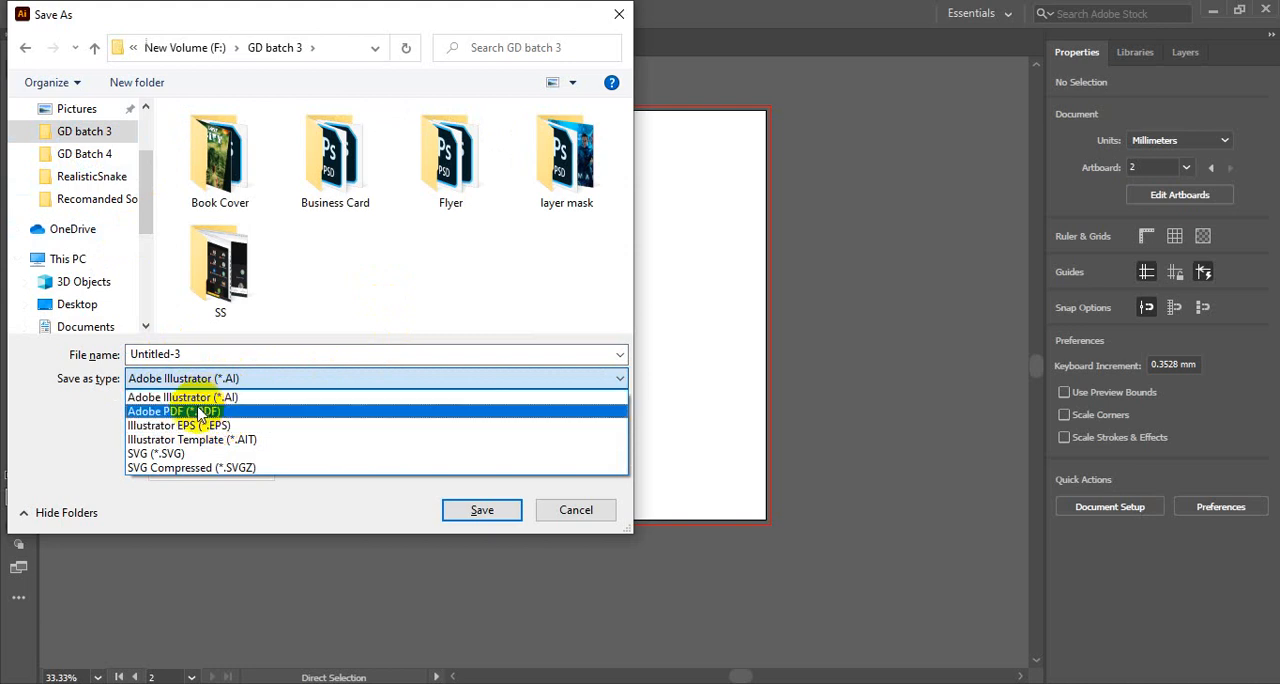
{"action": "left_click", "coordinate": [255, 396]}
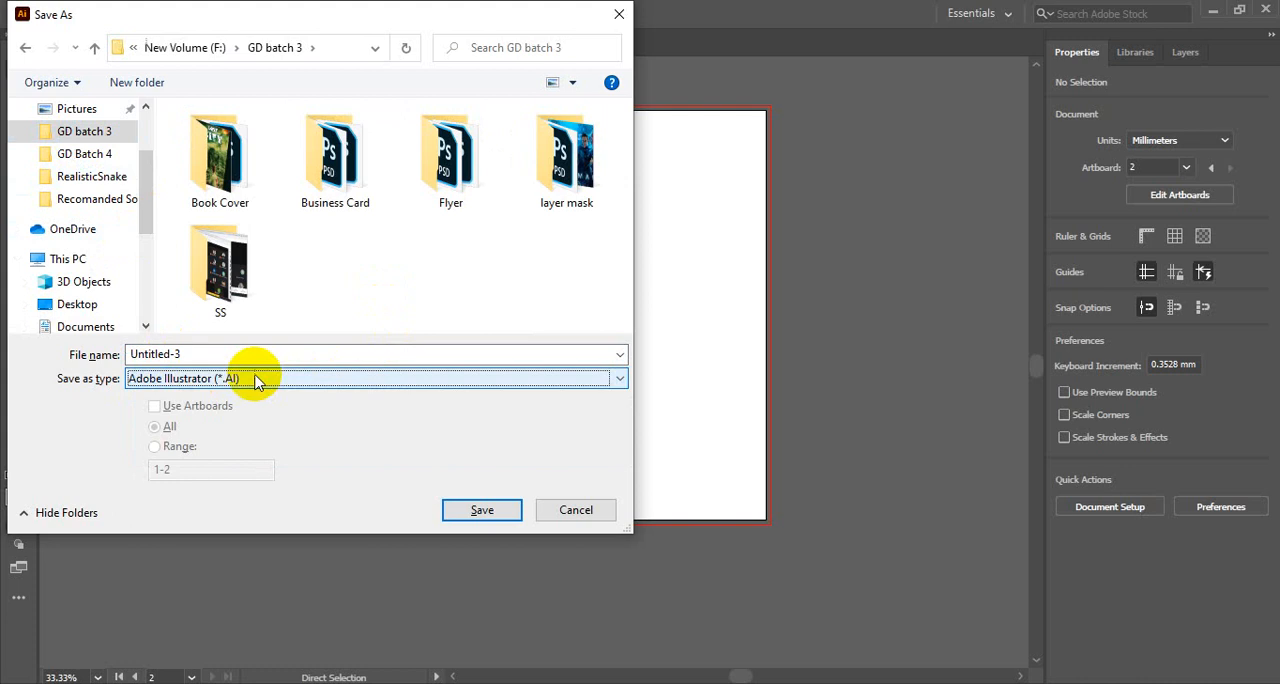
- Replace the default file name with ai 1 for the document being saved
{"action": "left_click", "coordinate": [211, 353]}
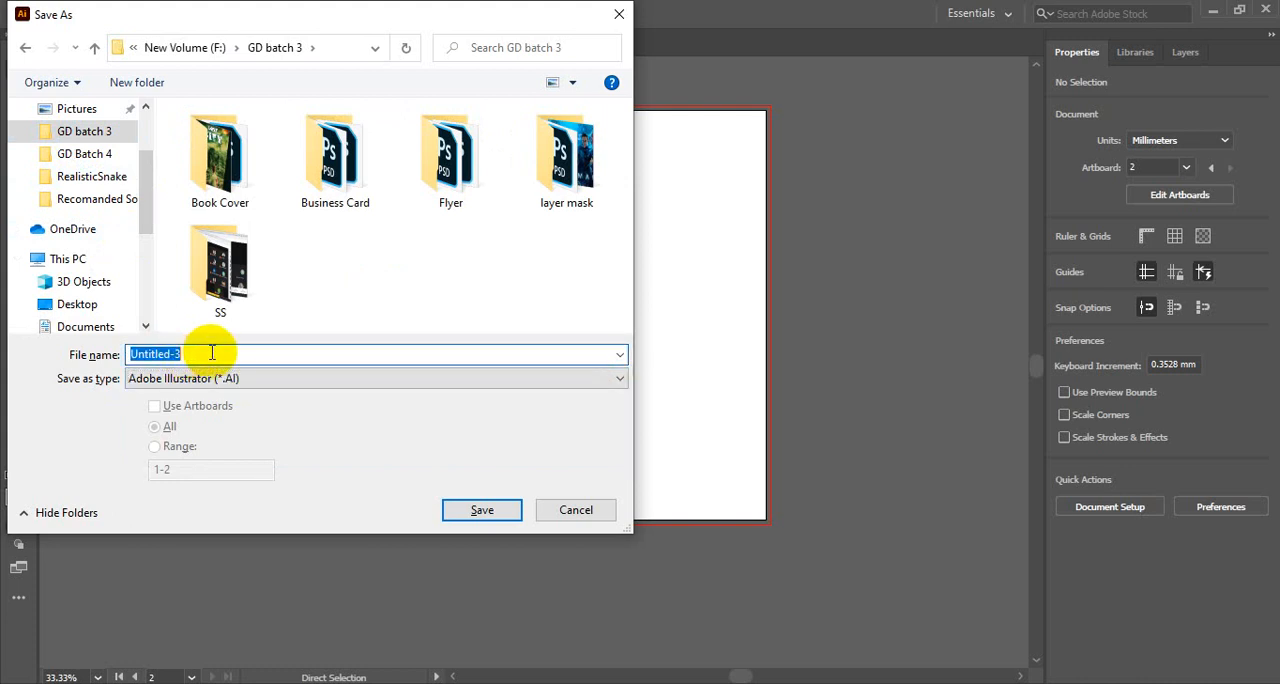
{"action": "key", "text": "Tab"}
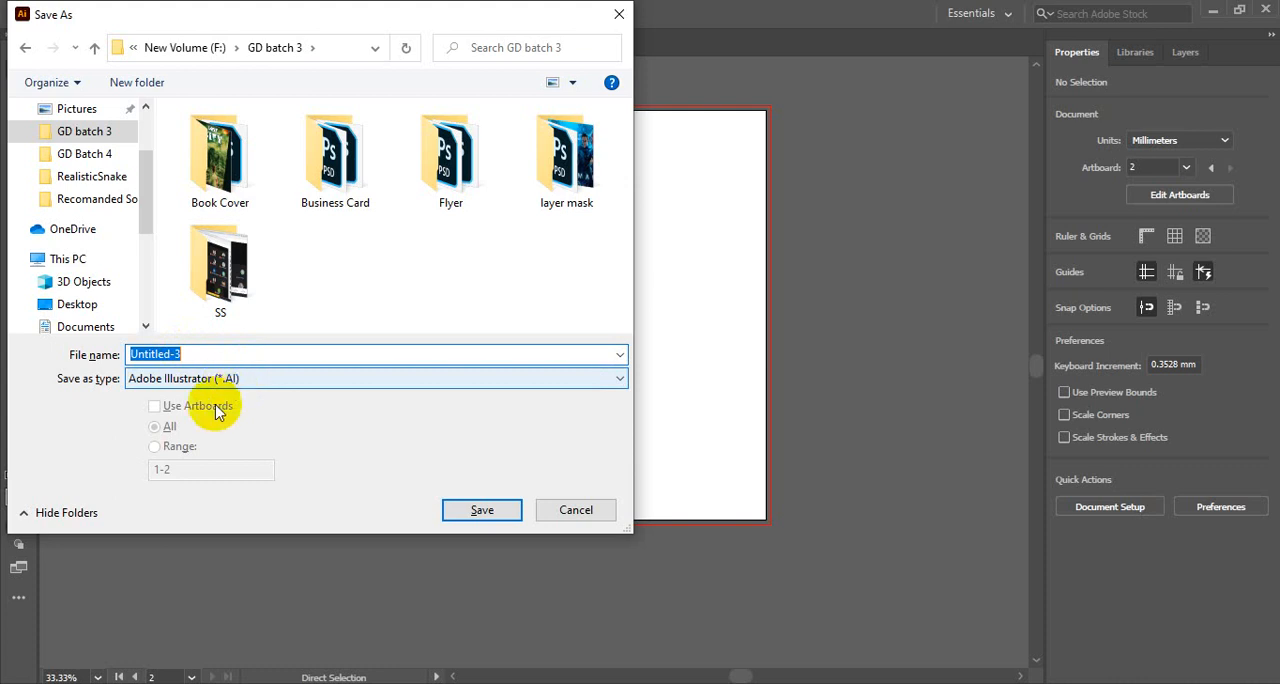
{"action": "left_click", "coordinate": [206, 355]}
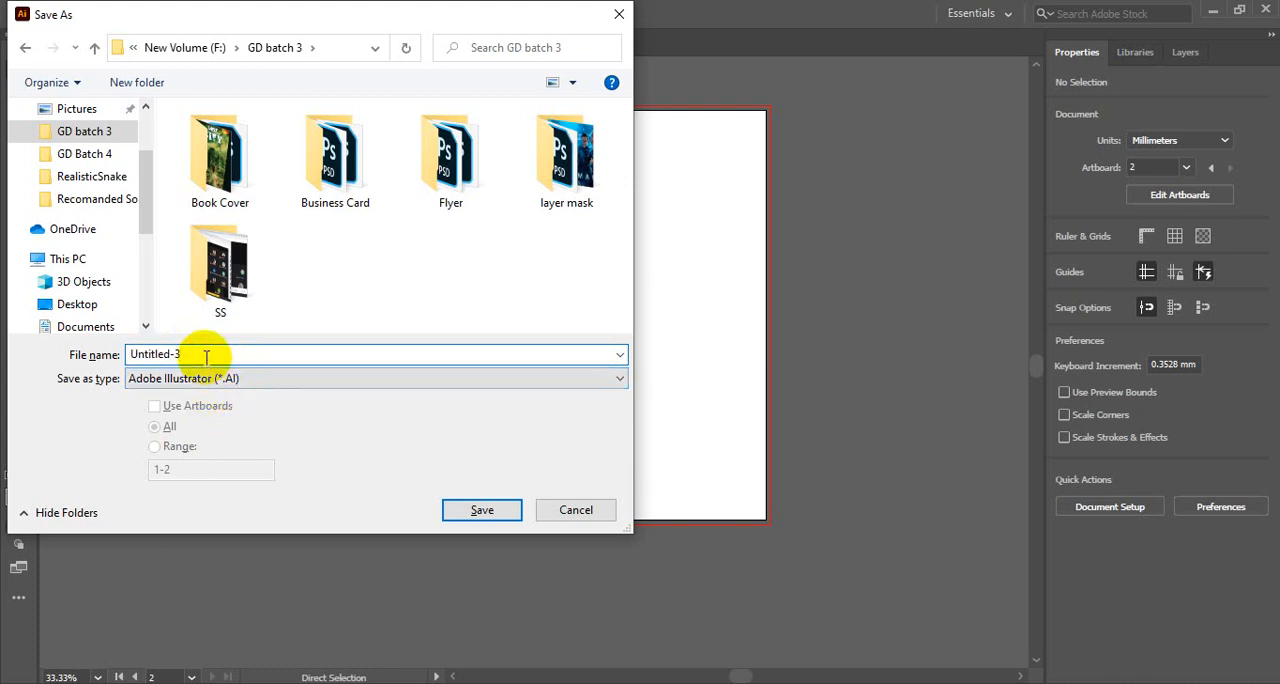
{"action": "left_click_drag", "start_coordinate": [209, 354], "coordinate": [56, 353]}
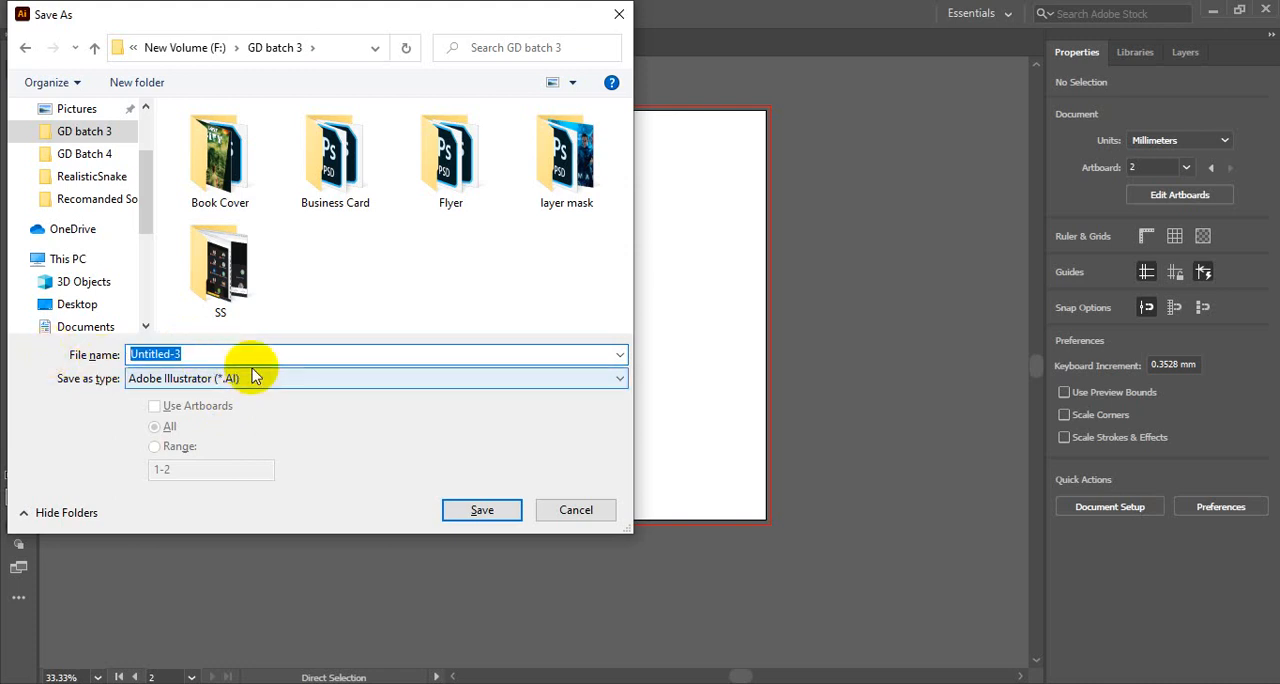
{"action": "type", "text": "ai 1"}
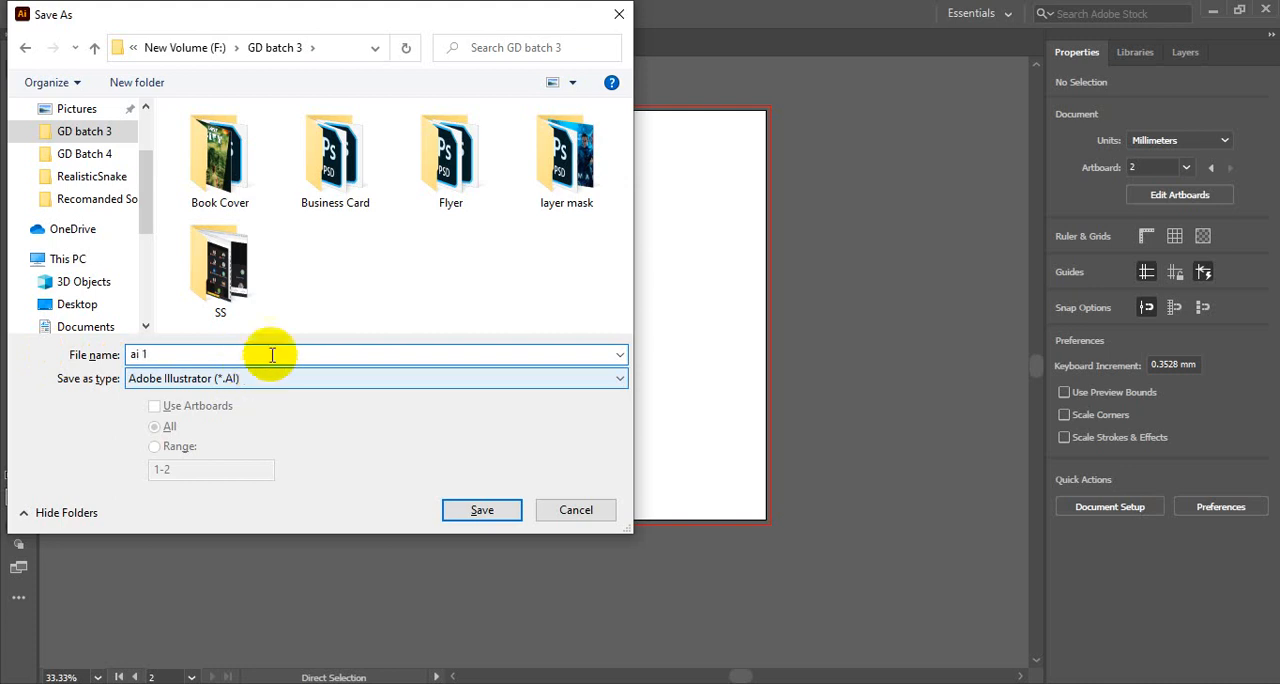
- Check the available file types, keep Adobe Illustrator (*.AI), and save the file to reach the Illustrator options
{"action": "left_click", "coordinate": [299, 384]}
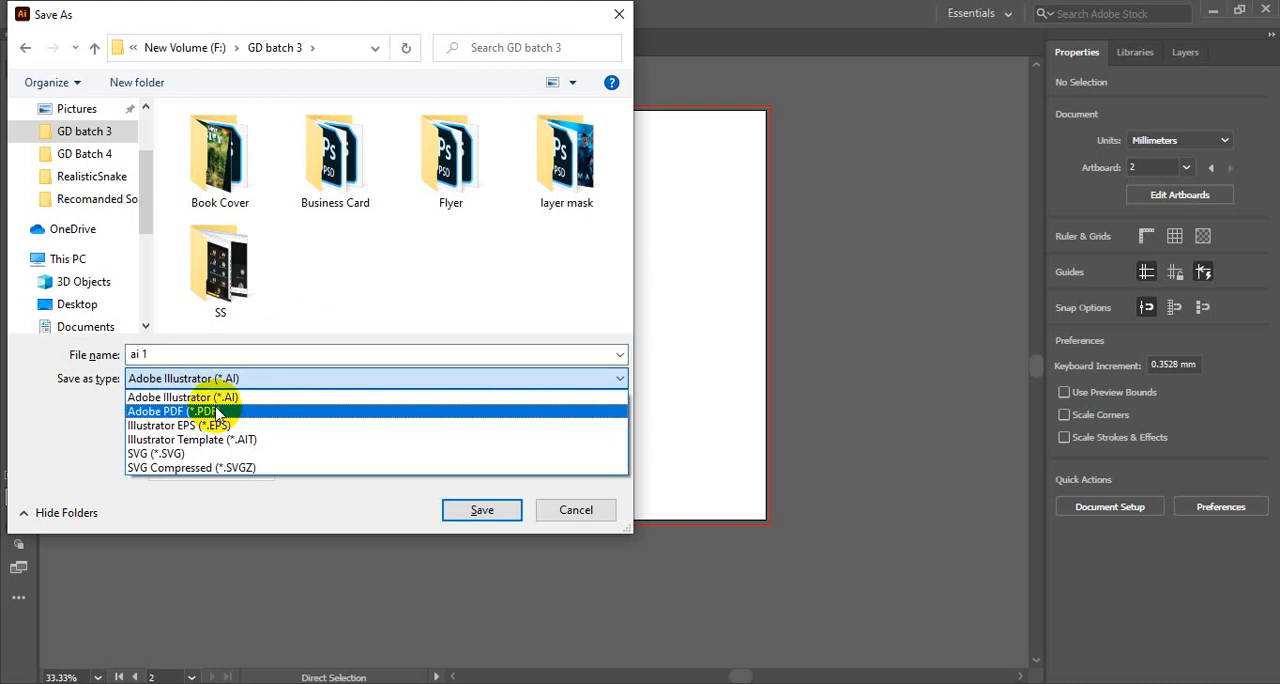
{"action": "left_click", "coordinate": [275, 381]}
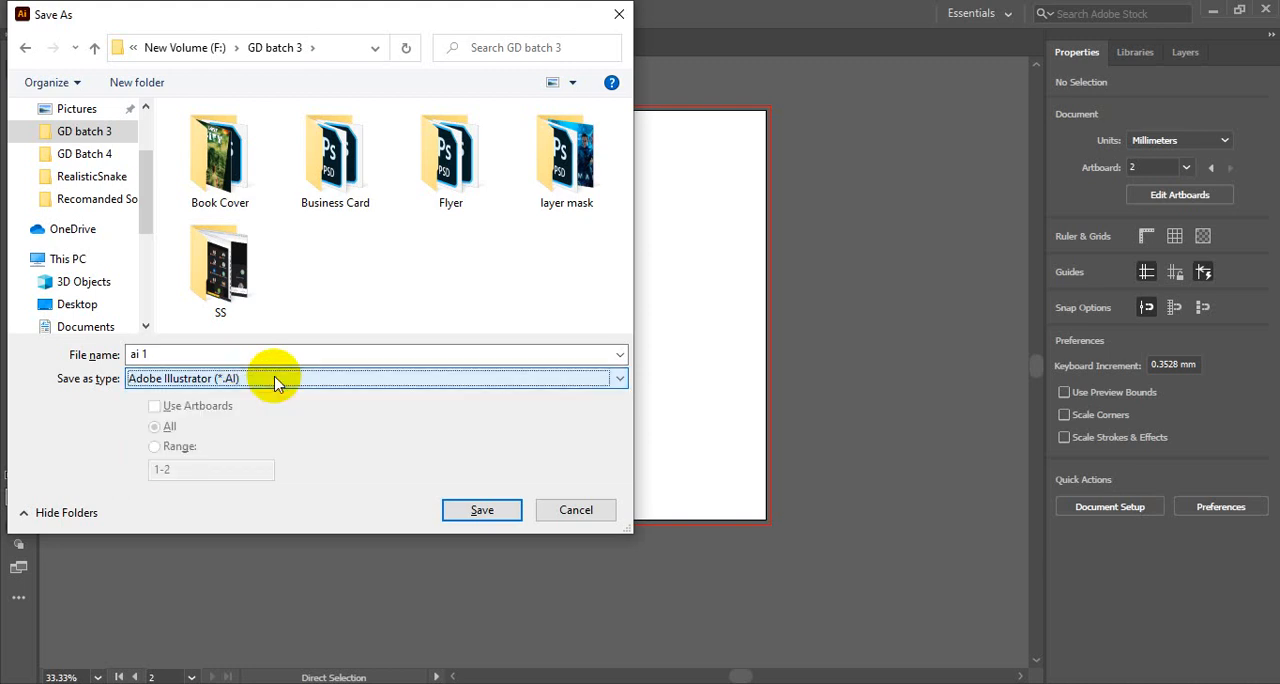
{"action": "left_click", "coordinate": [275, 380]}
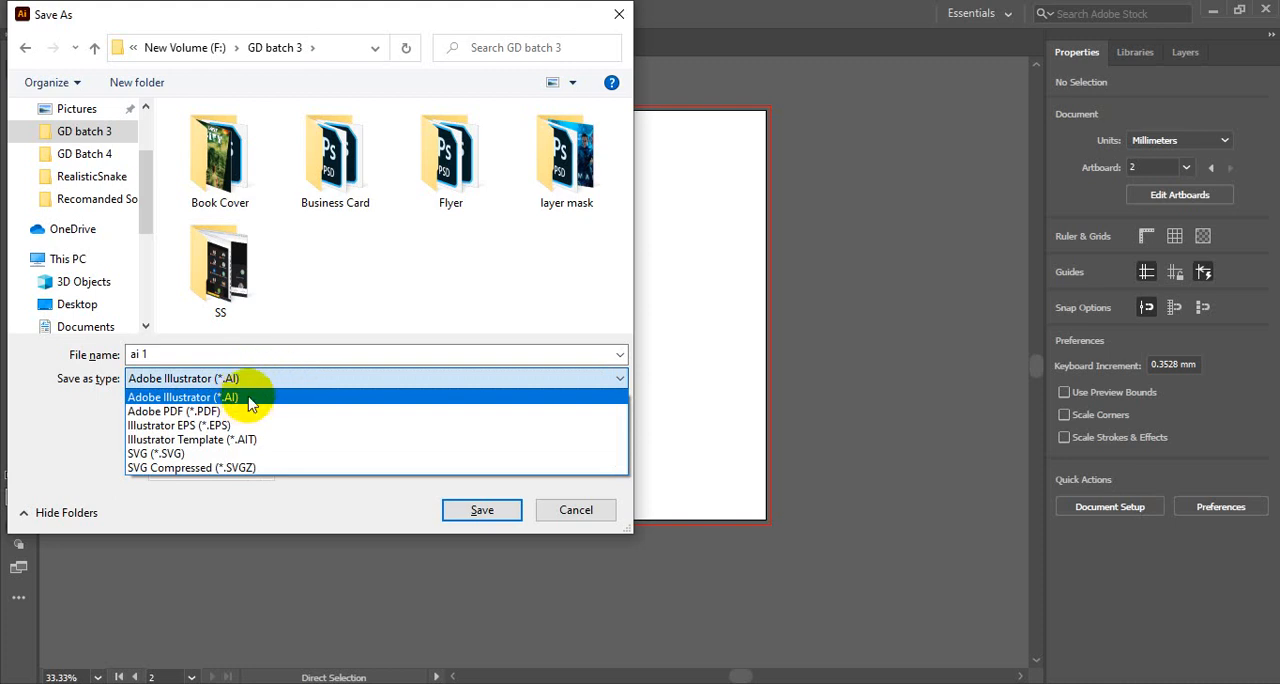
{"action": "left_click", "coordinate": [250, 397]}
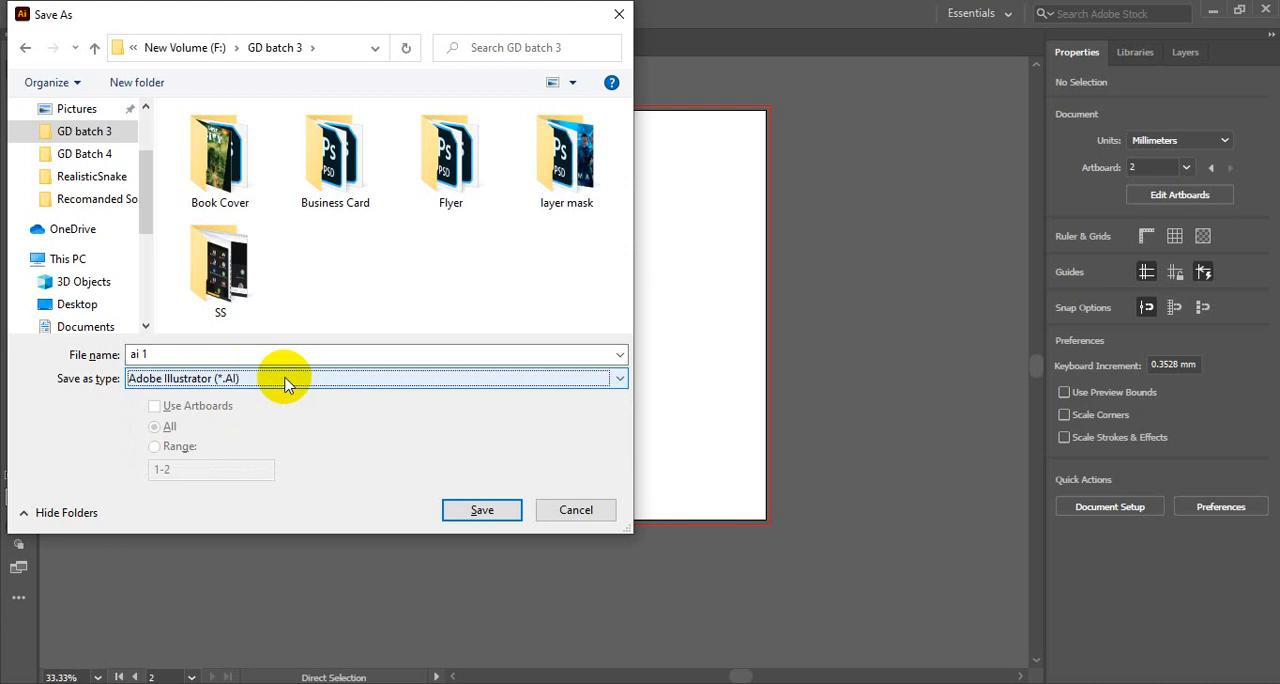
{"action": "left_click", "coordinate": [487, 511]}
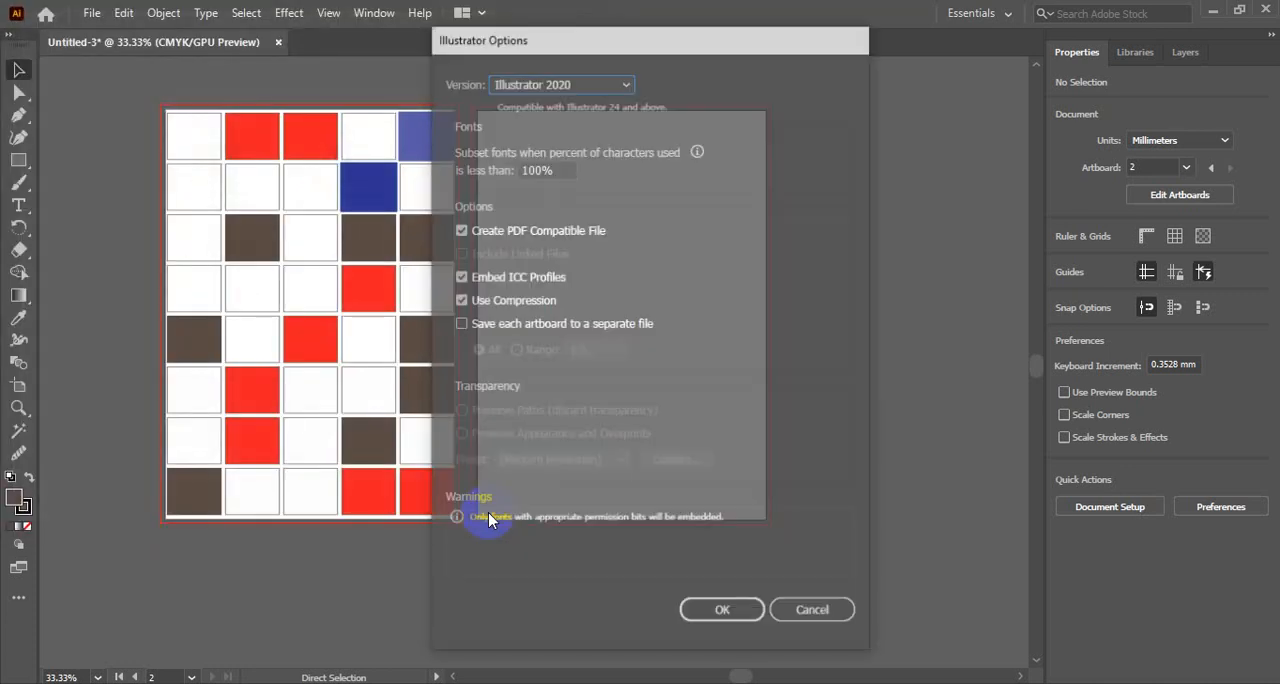
- Browse the legacy version formats and set the compatibility version of the saved file to Illustrator 10
{"action": "left_click", "coordinate": [573, 89]}
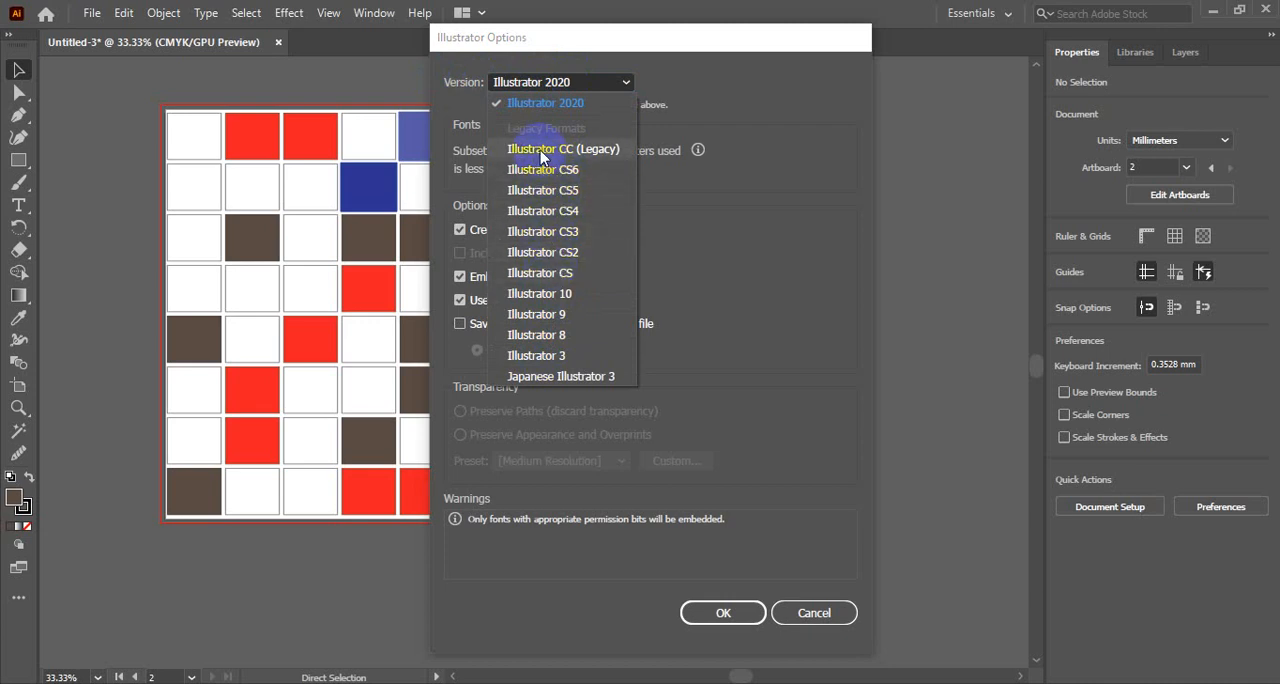
{"action": "left_click", "coordinate": [578, 86]}
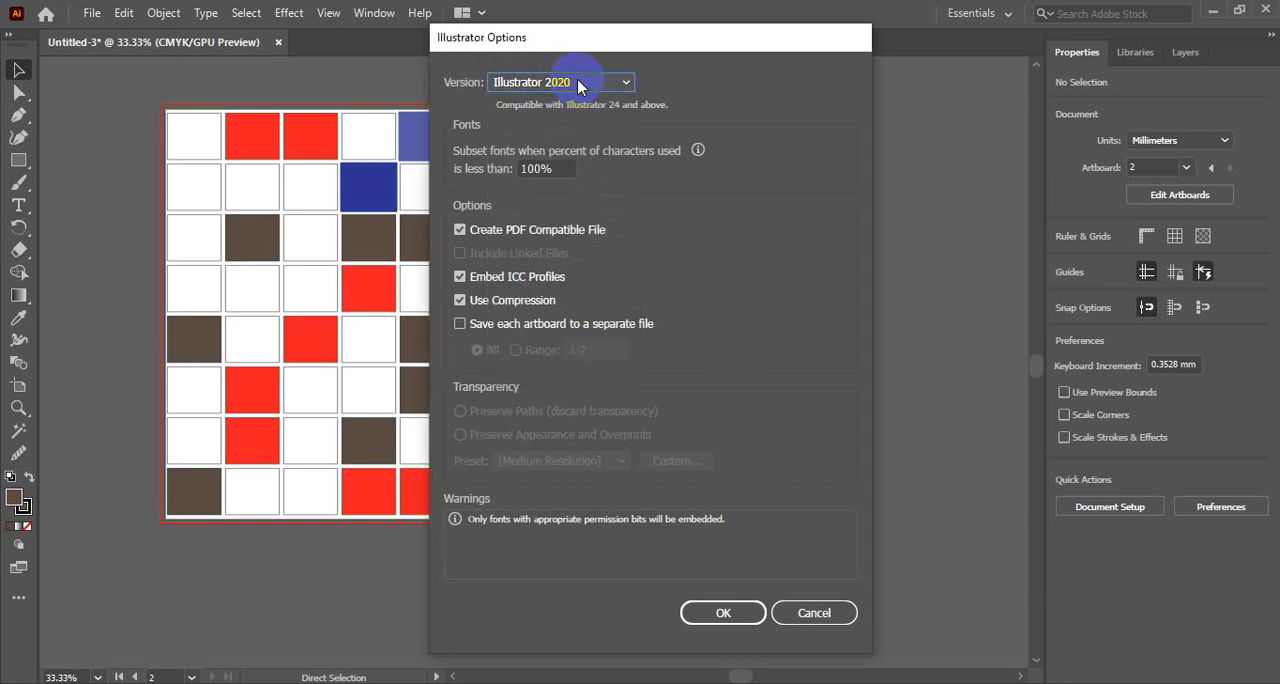
{"action": "left_click", "coordinate": [578, 86]}
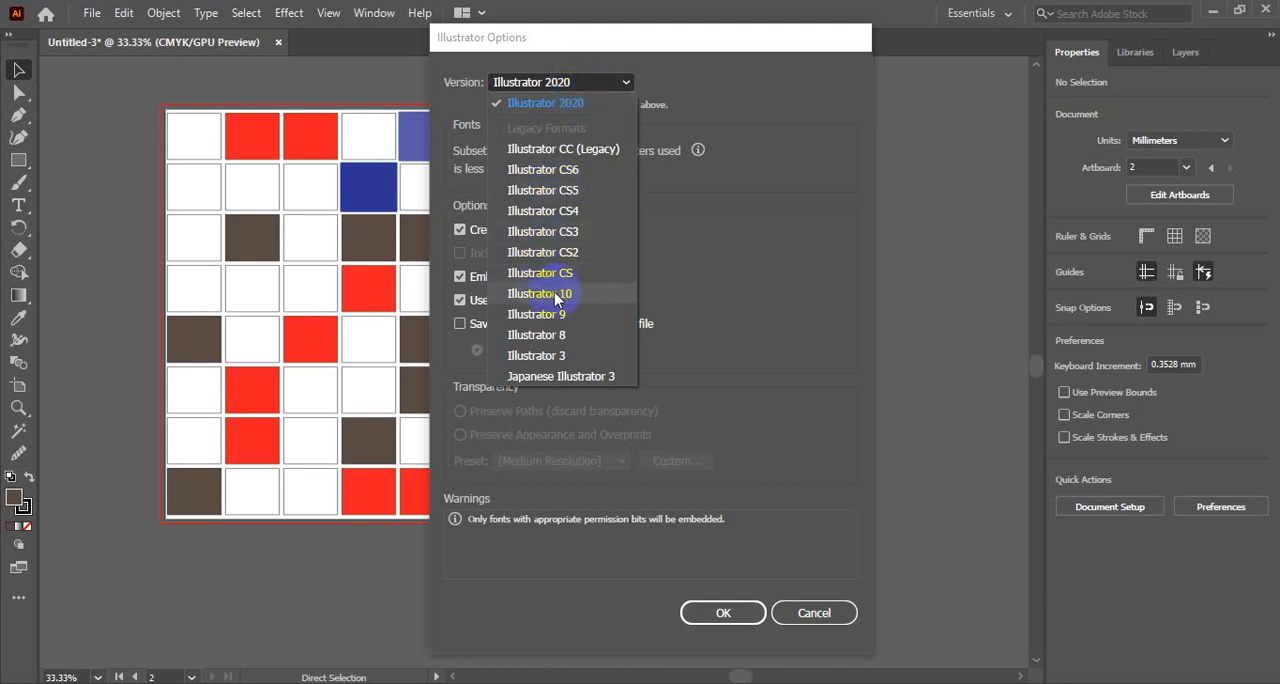
{"action": "left_click", "coordinate": [557, 296]}
{"action": "left_click", "coordinate": [585, 87]}
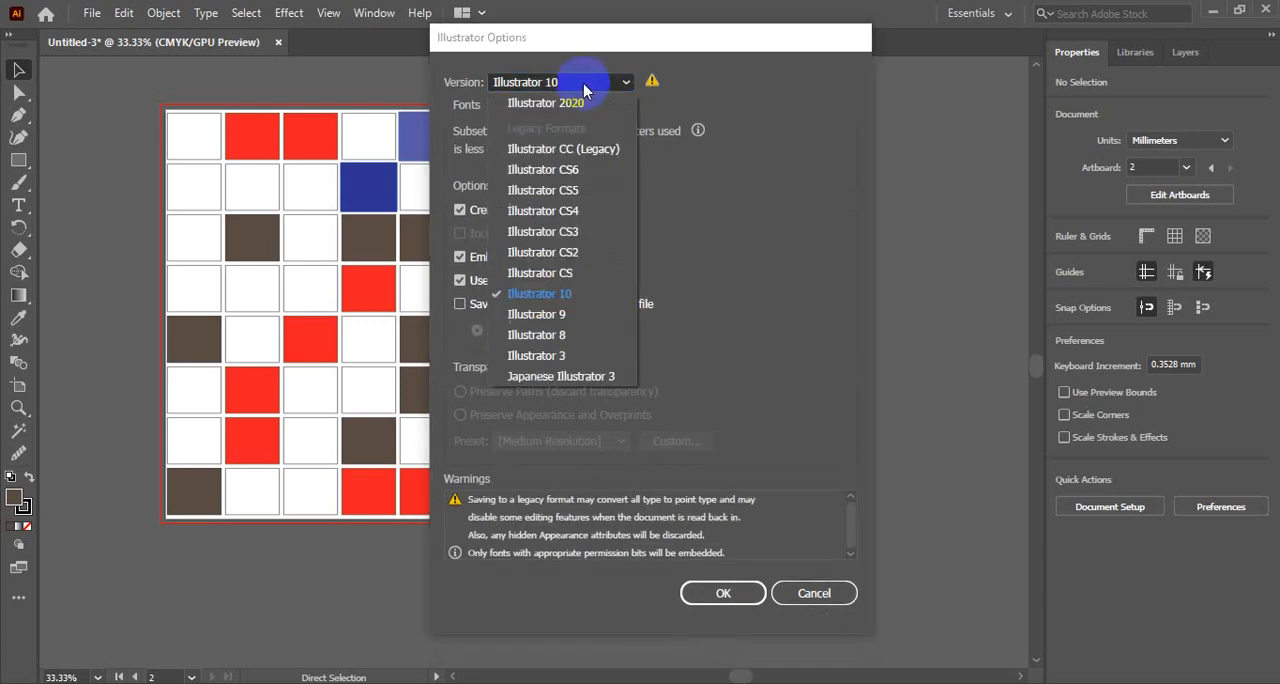
{"action": "left_click", "coordinate": [540, 293]}
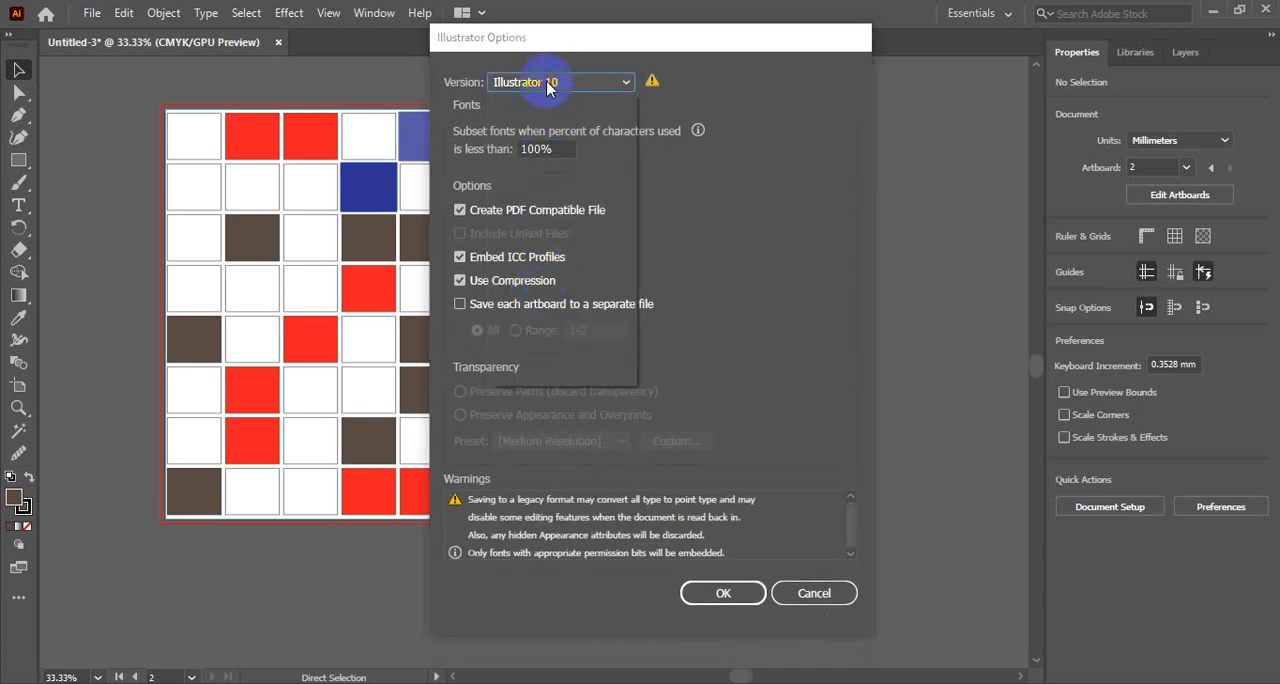
- Set the compatibility version to Illustrator 2020 and finish saving the file
{"action": "left_click", "coordinate": [548, 86]}
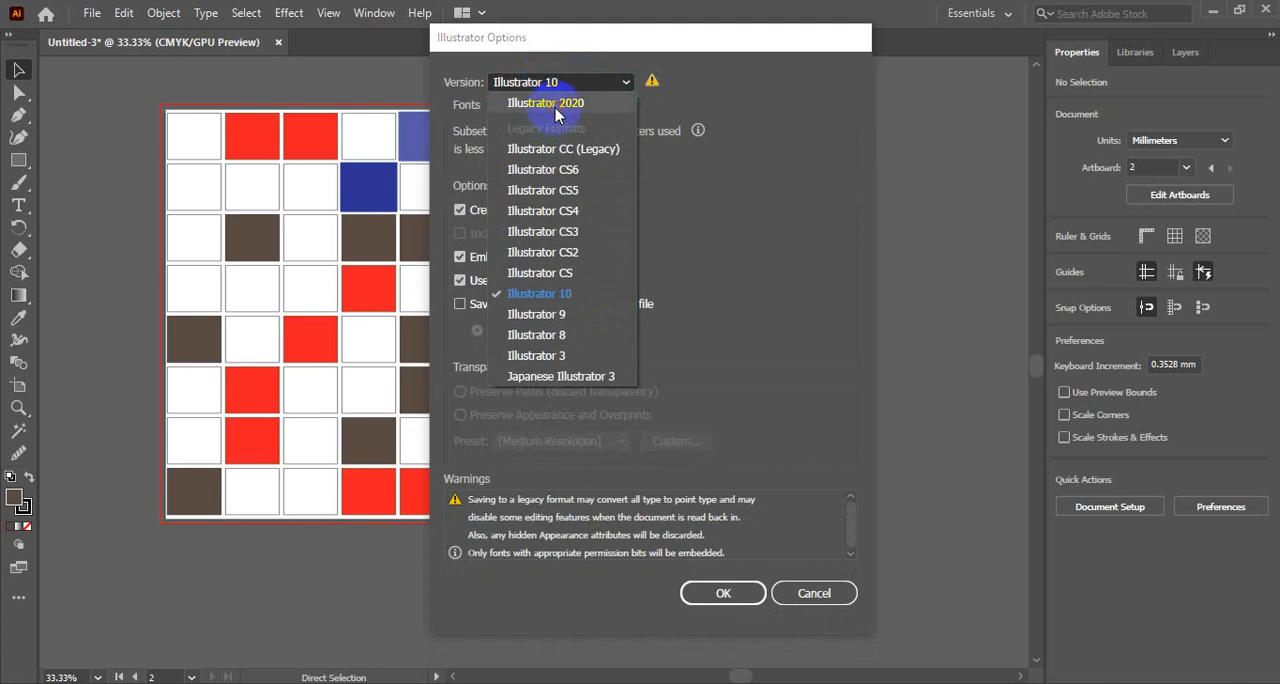
{"action": "left_click", "coordinate": [548, 103]}
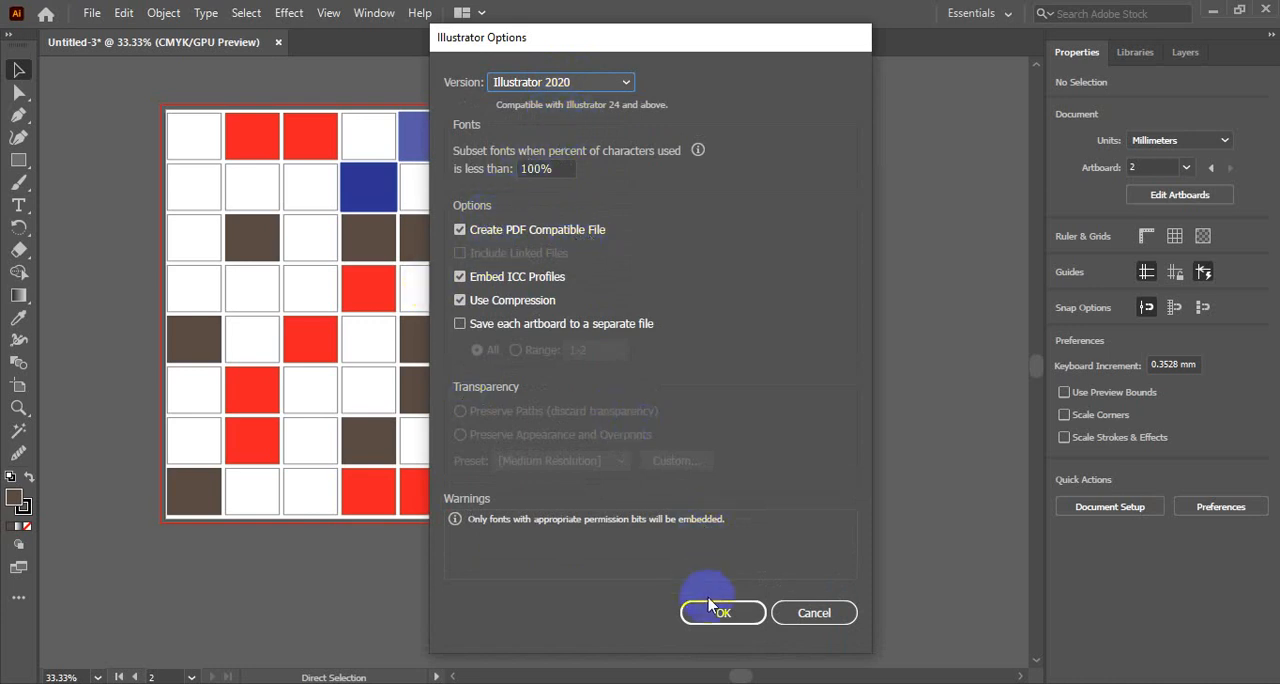
{"action": "left_click", "coordinate": [736, 620]}
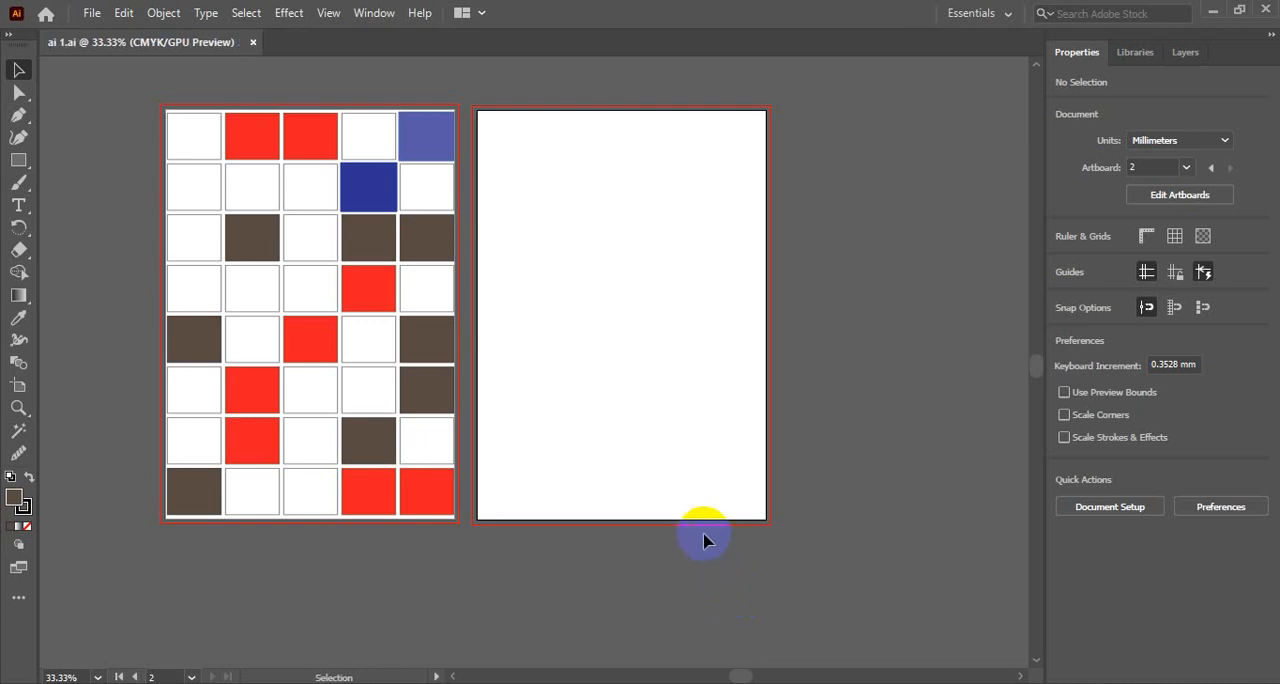
- Close the document and reopen the saved ai 1 file in Illustrator from the GD batch 3 folder in File Explorer
{"action": "left_click", "coordinate": [254, 43]}
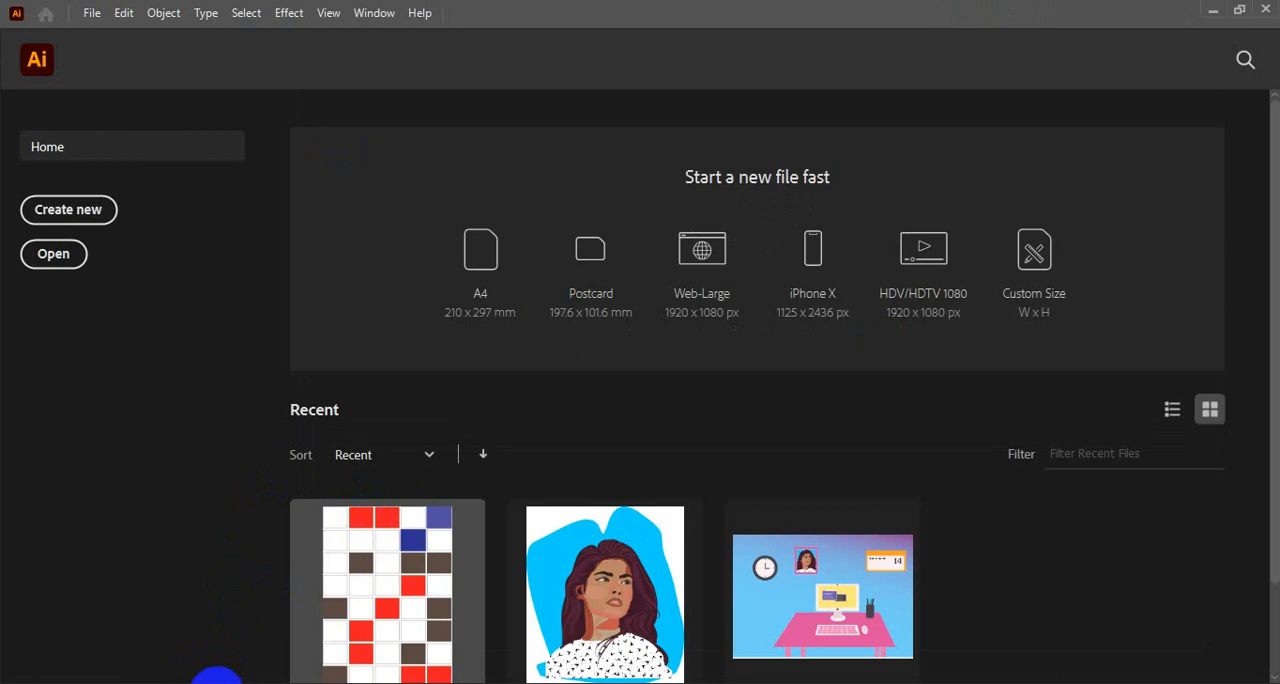
{"action": "left_click", "coordinate": [203, 683]}
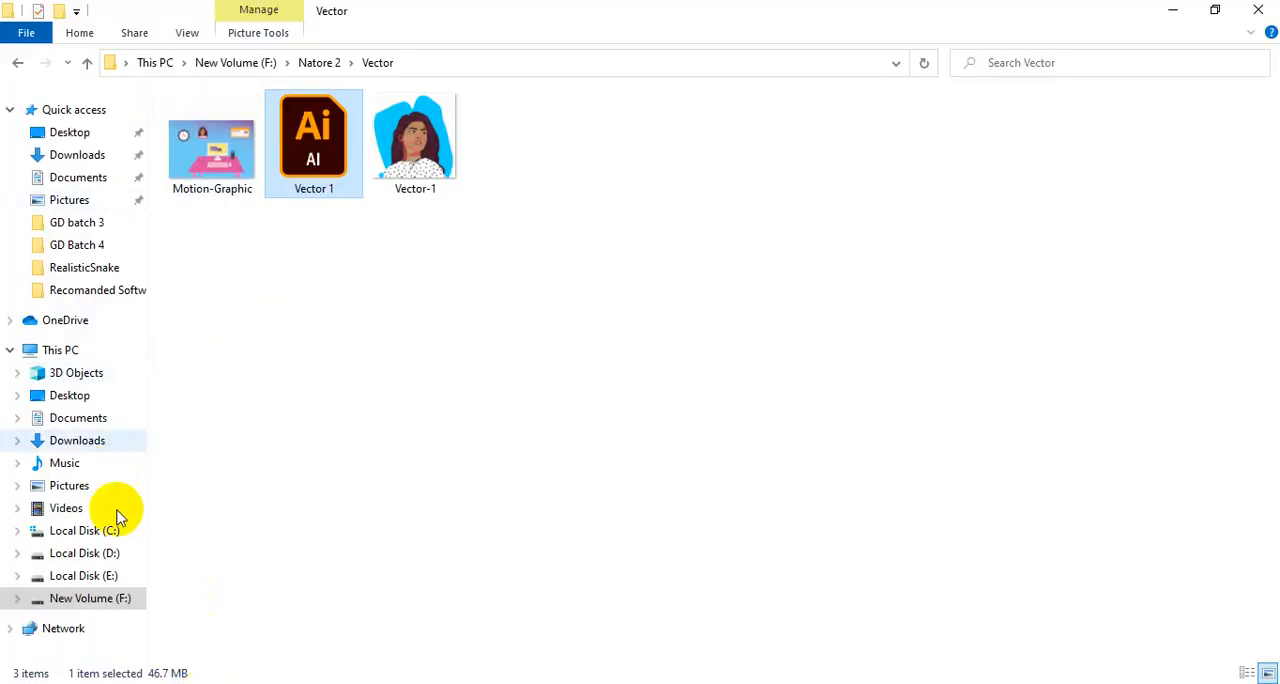
{"action": "left_click", "coordinate": [88, 225]}
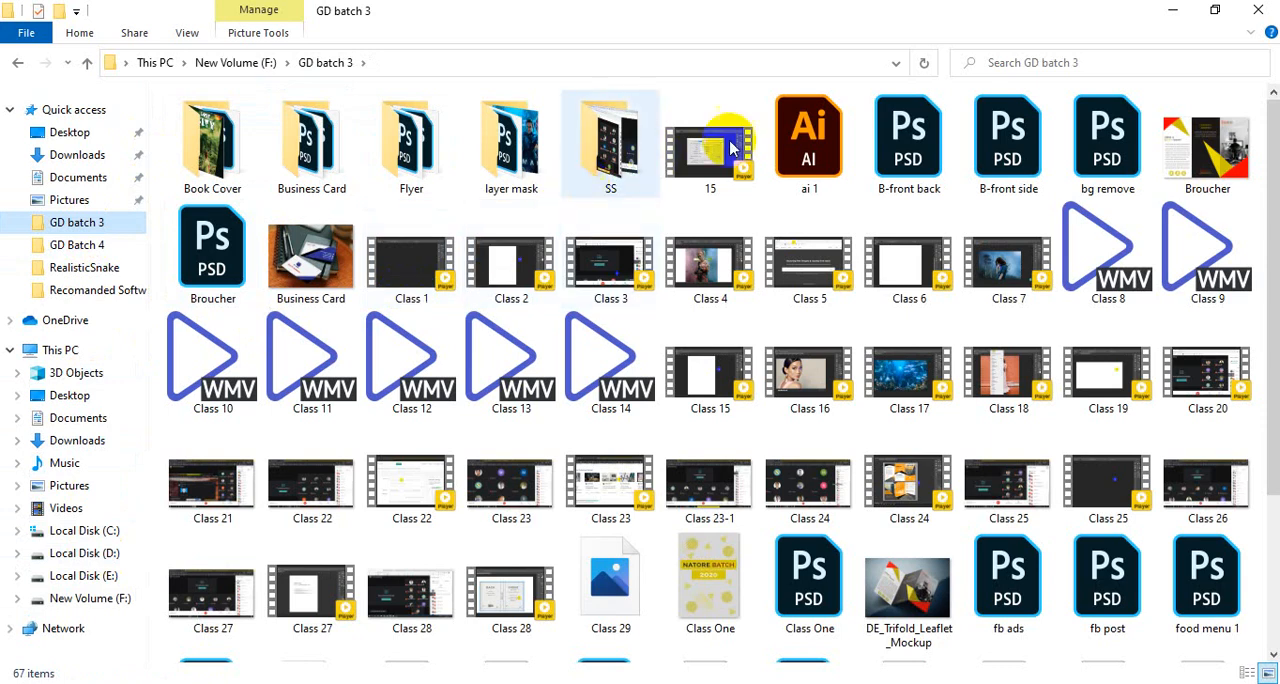
{"action": "left_click_drag", "start_coordinate": [809, 140], "coordinate": [466, 64]}
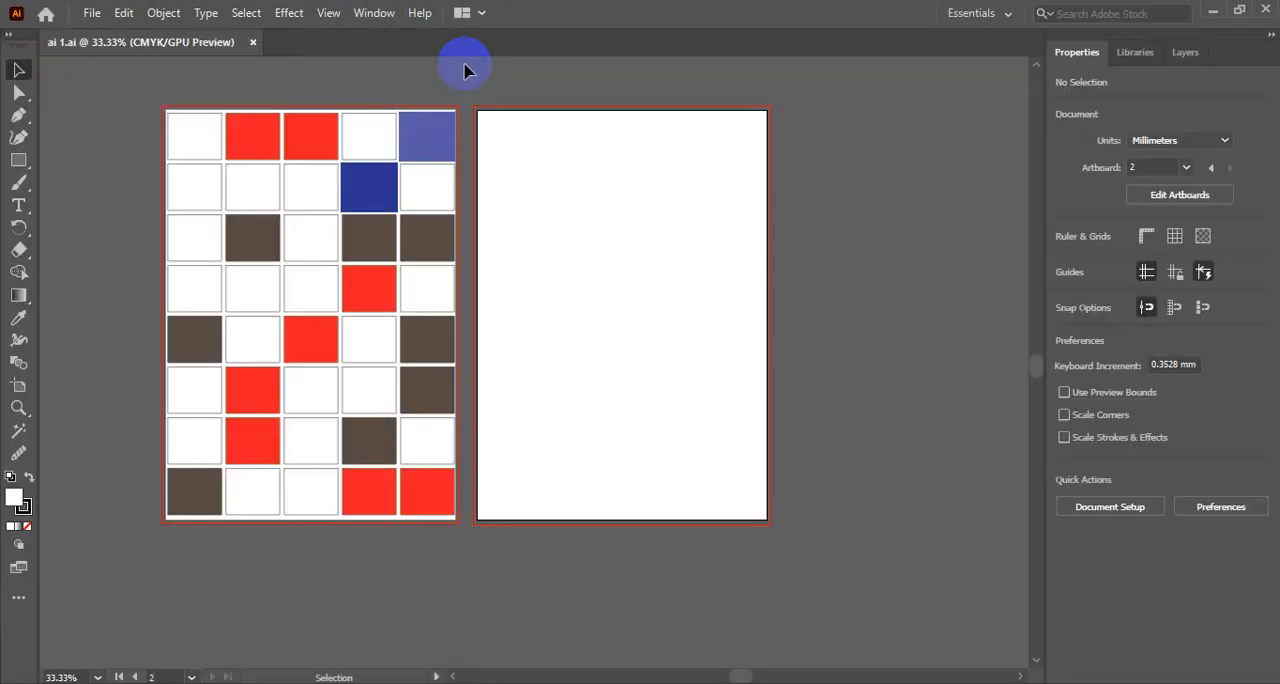
- Select several squares in the top row of the grid one after another, and finally clear the selection
{"action": "left_click", "coordinate": [268, 143]}
{"action": "left_click", "coordinate": [309, 148]}
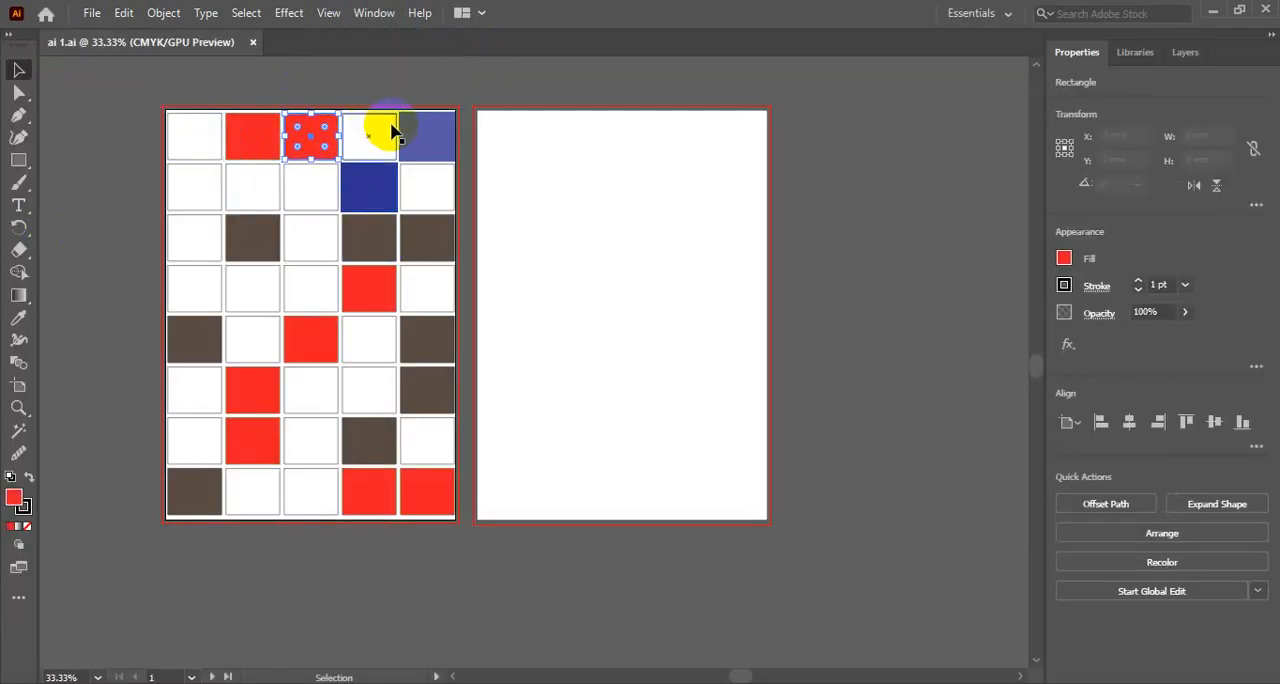
{"action": "left_click", "coordinate": [390, 132]}
{"action": "left_click", "coordinate": [420, 138]}
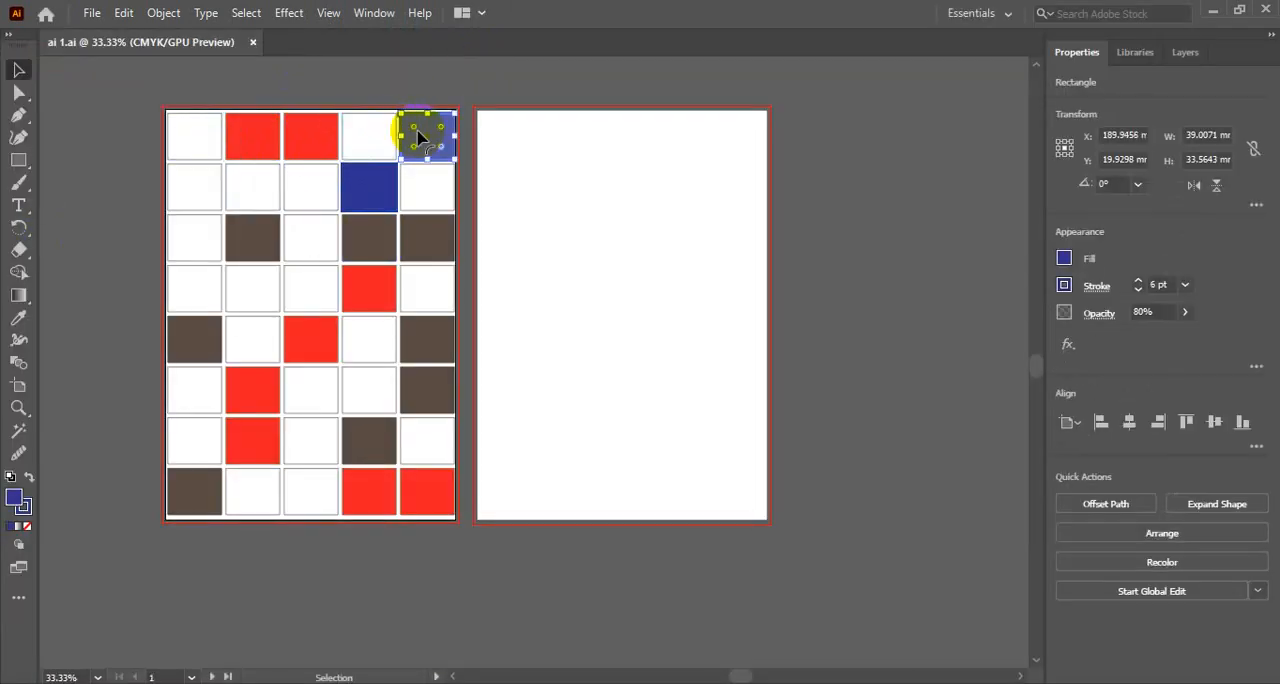
{"action": "left_click", "coordinate": [328, 88]}
{"action": "left_click", "coordinate": [668, 292]}
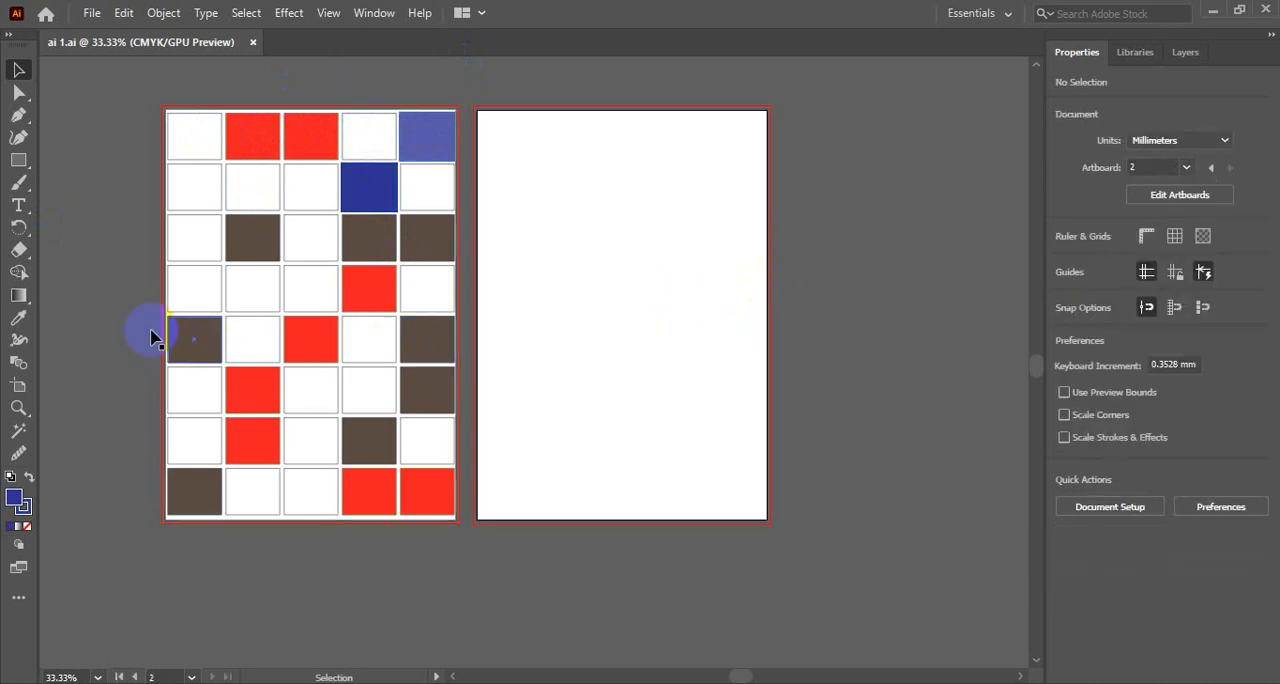
- Delete the empty second artboard and return to the Selection tool
{"action": "left_click", "coordinate": [17, 388]}
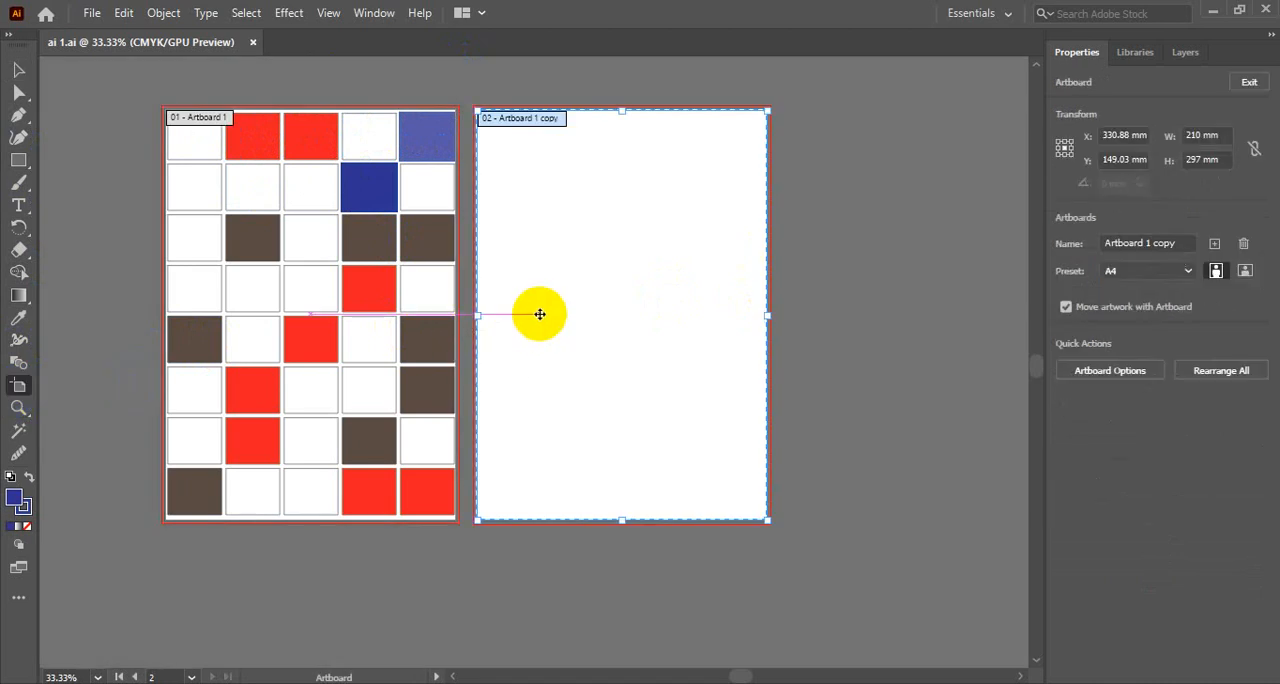
{"action": "key", "text": "Delete"}
{"action": "left_click", "coordinate": [20, 72]}
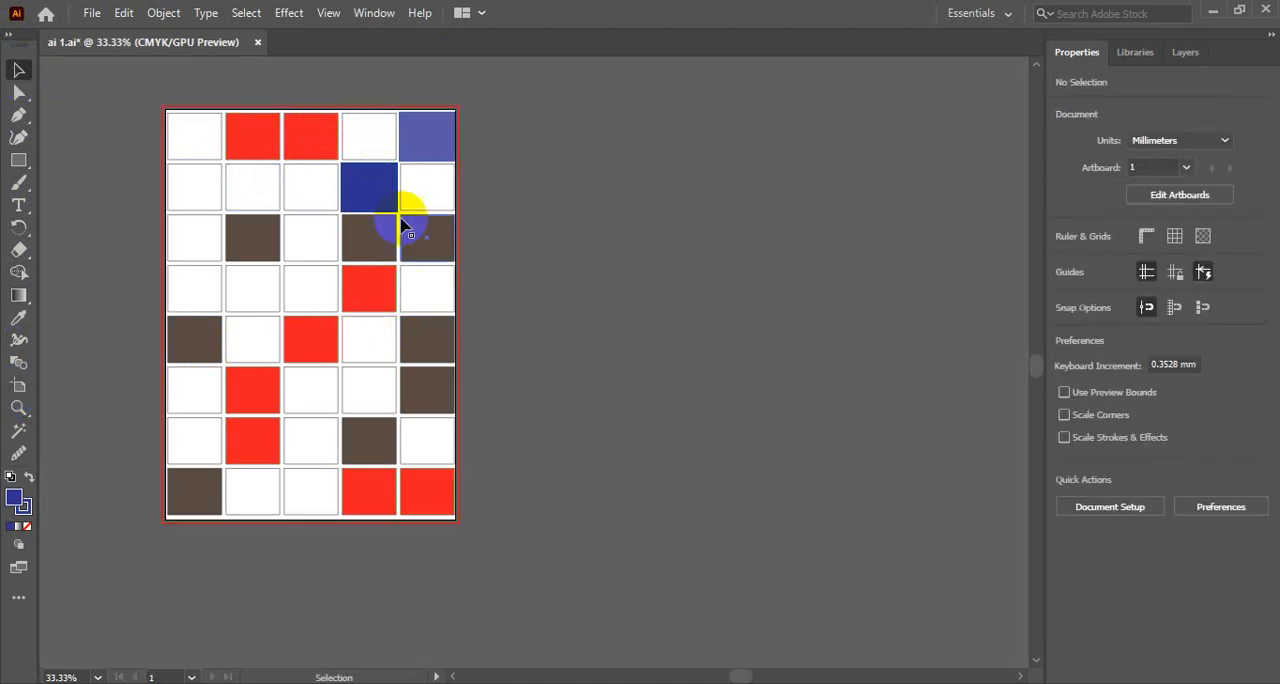
{"action": "left_click_drag", "start_coordinate": [370, 218], "coordinate": [593, 237]}
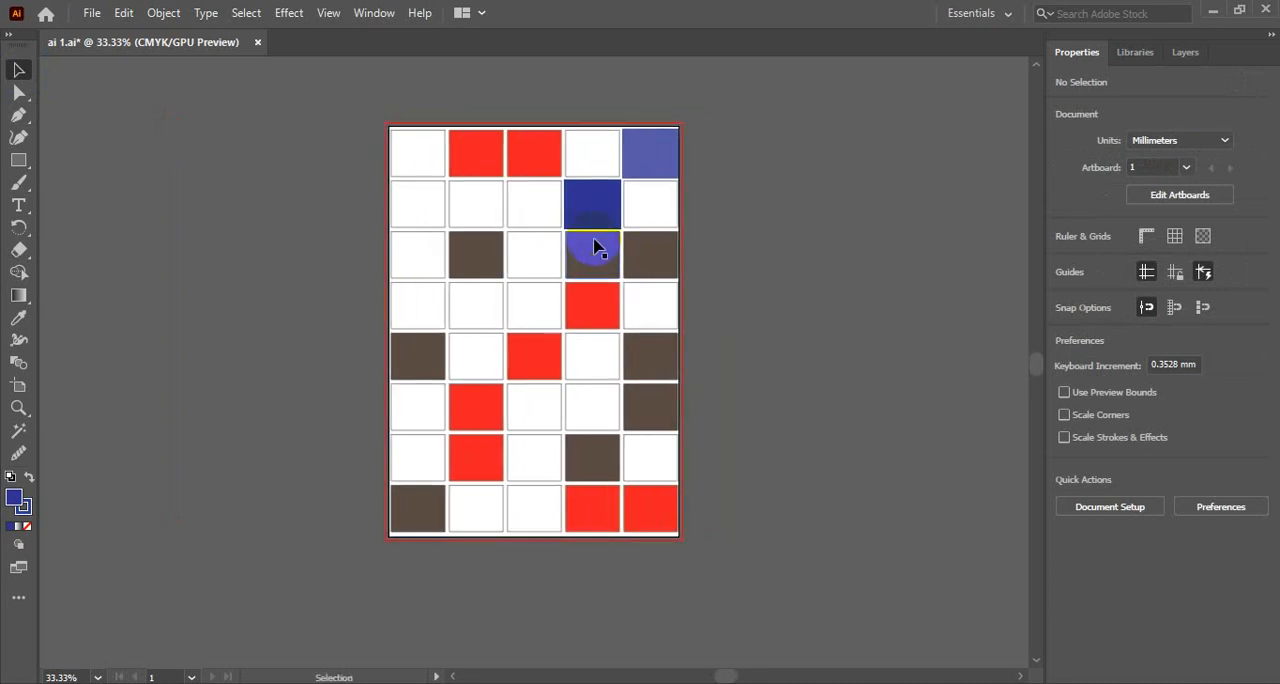
{"action": "left_click", "coordinate": [96, 14]}
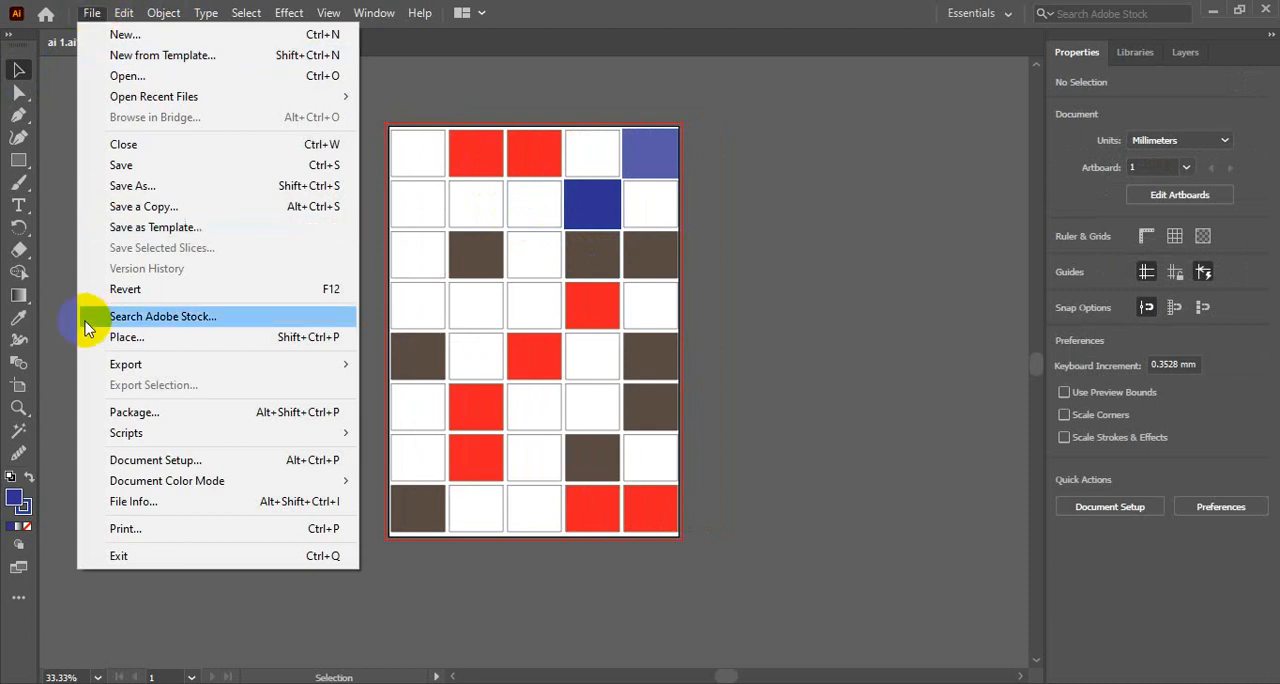
{"action": "mouse_move", "coordinate": [166, 368]}
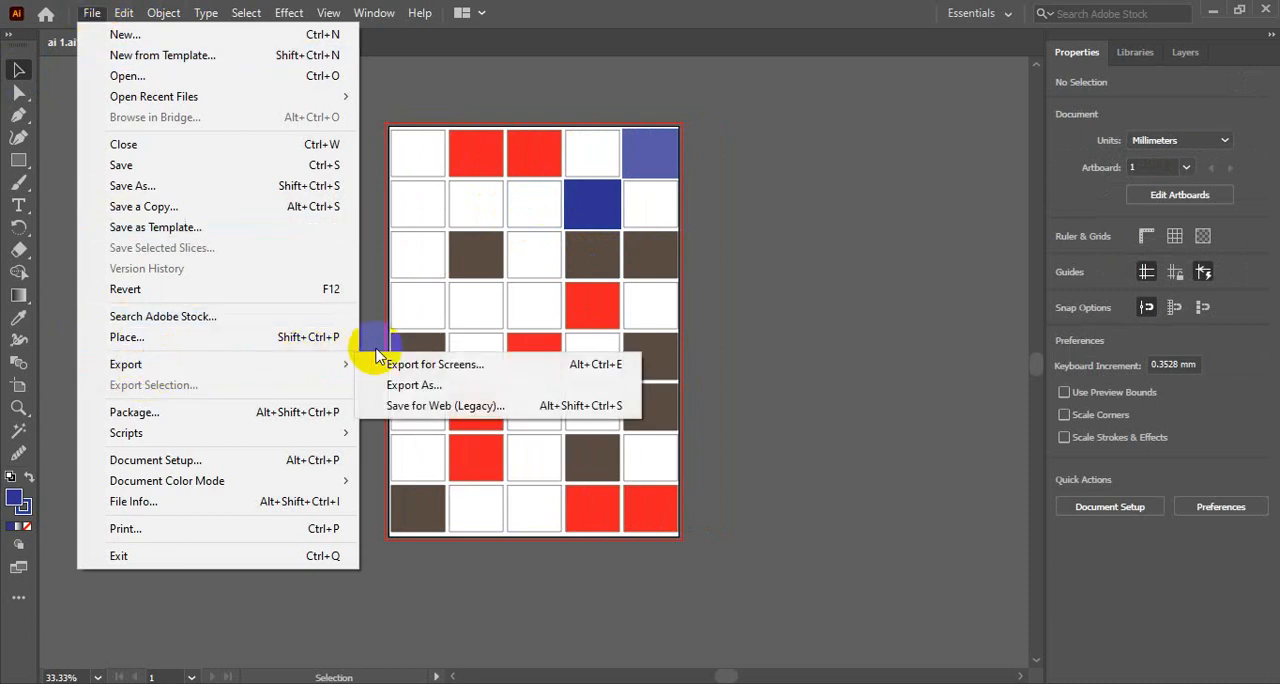
{"action": "left_click", "coordinate": [420, 368]}
{"action": "left_click", "coordinate": [410, 386]}
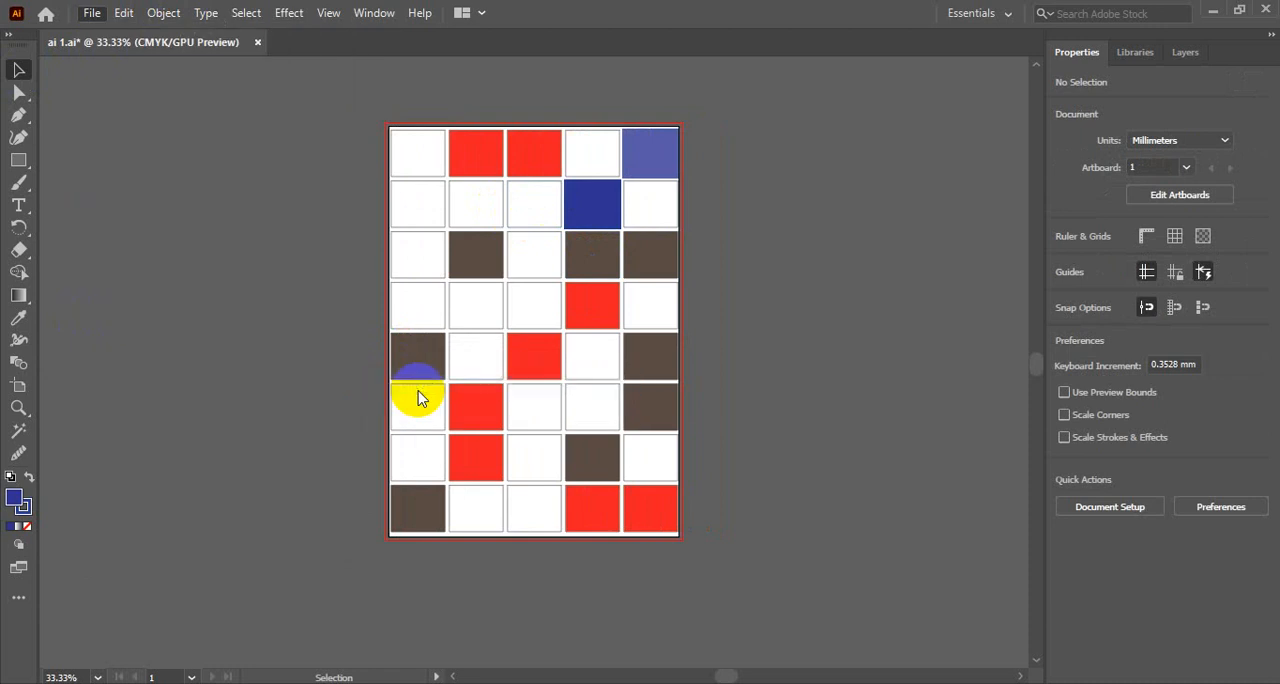
{"action": "left_click", "coordinate": [295, 382]}
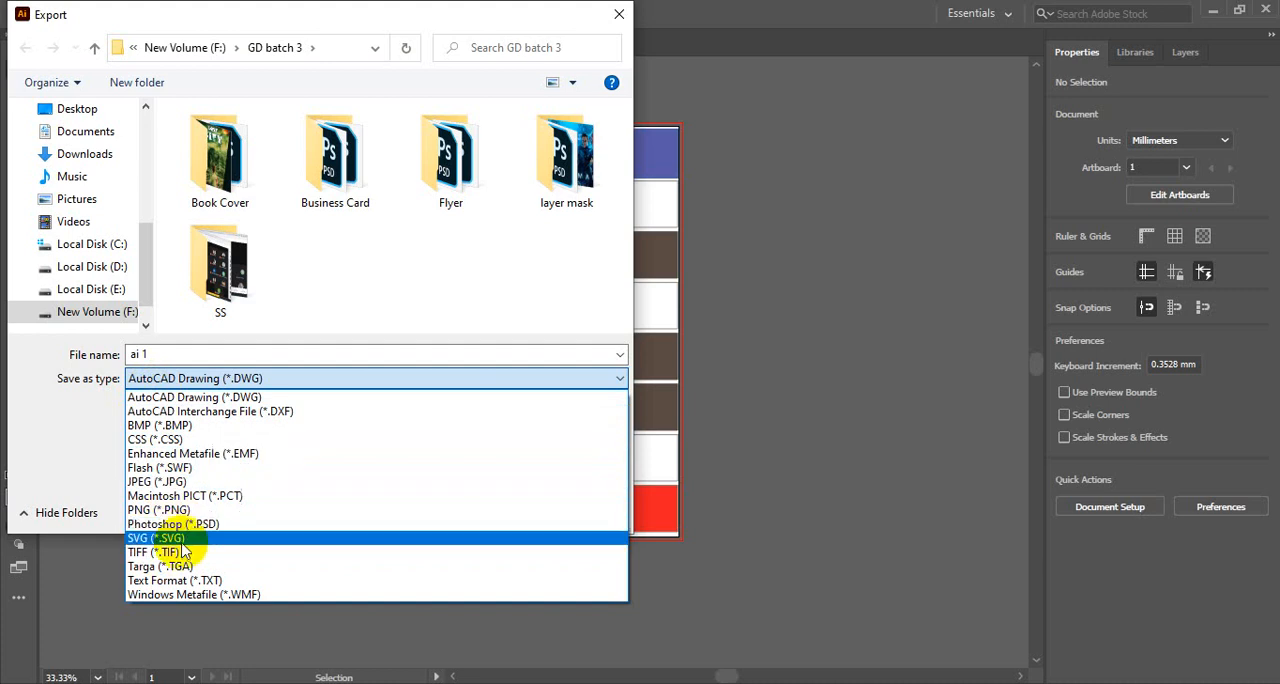
{"action": "left_click", "coordinate": [172, 489]}
{"action": "scroll", "coordinate": [320, 234], "scroll_direction": "down", "scroll_amount": 2}
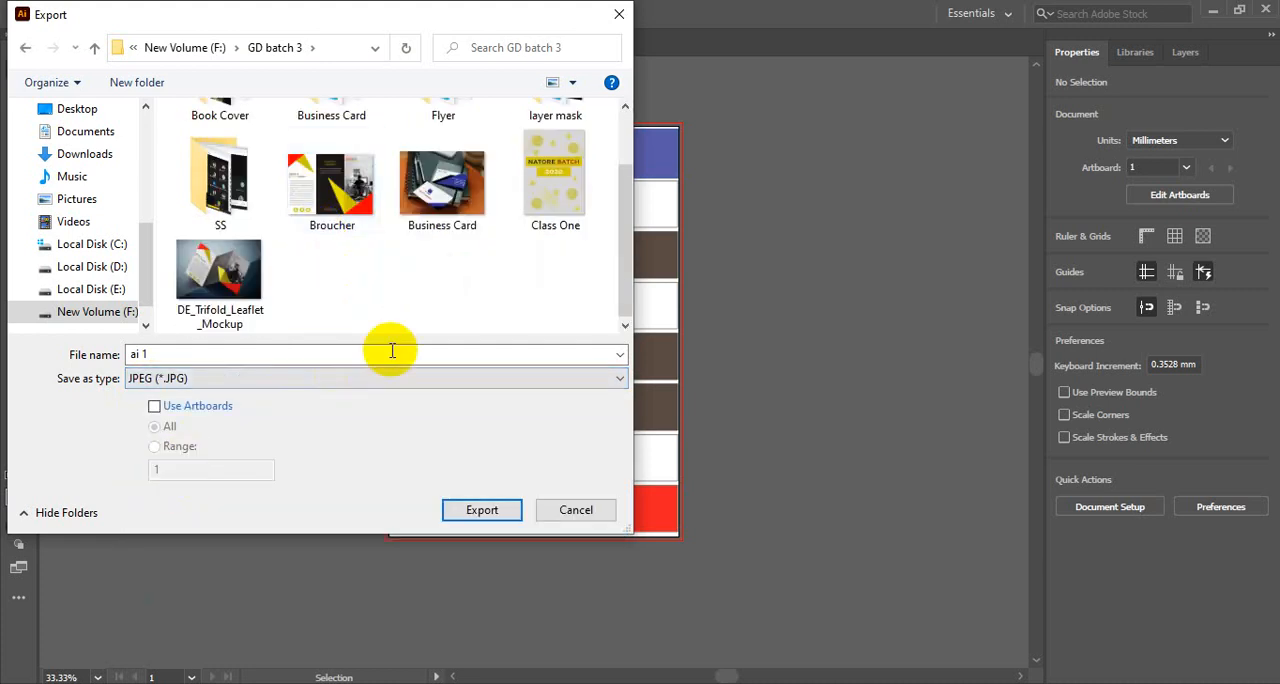
{"action": "left_click", "coordinate": [566, 508]}
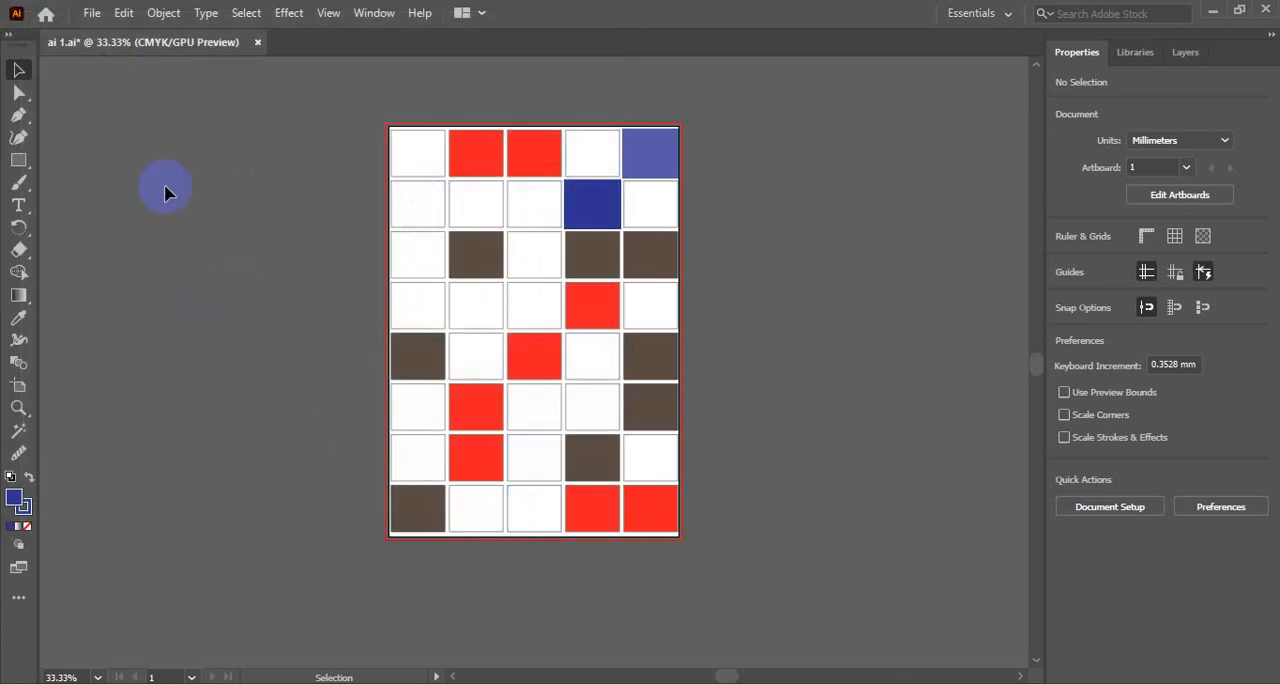
- Open the grid artwork in the Save for Web (Legacy) export
{"action": "left_click", "coordinate": [91, 12]}
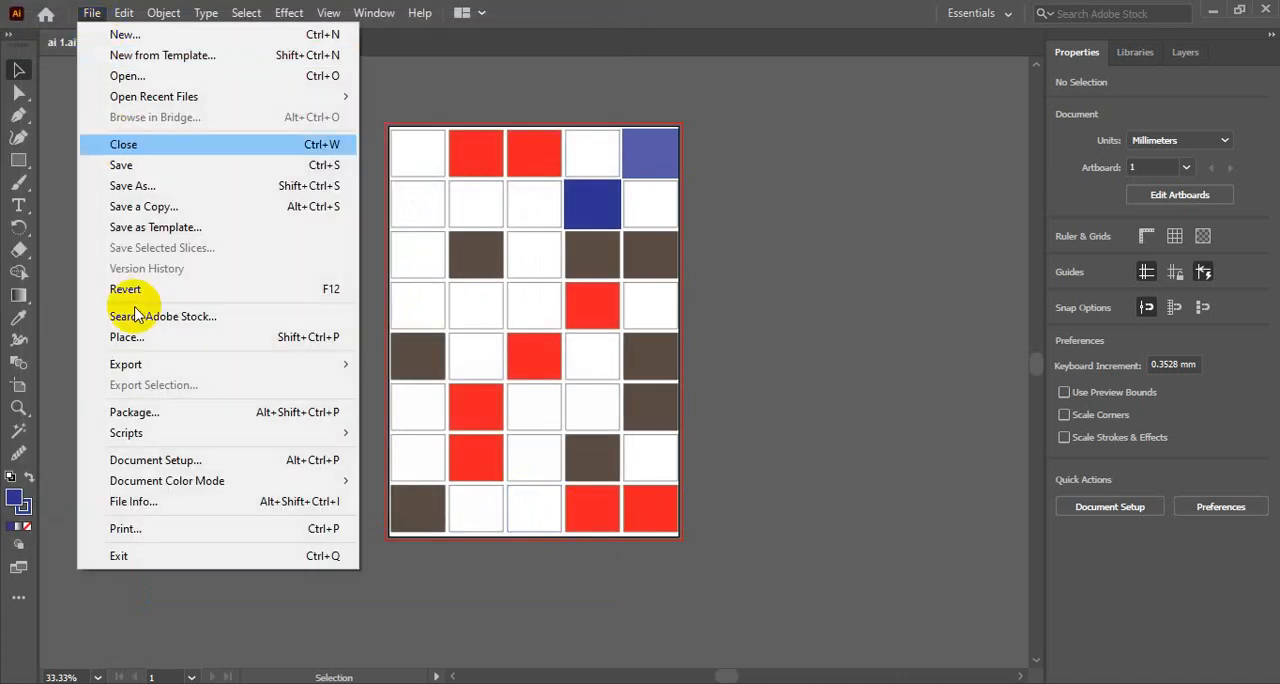
{"action": "mouse_move", "coordinate": [118, 364]}
{"action": "left_click", "coordinate": [430, 405]}
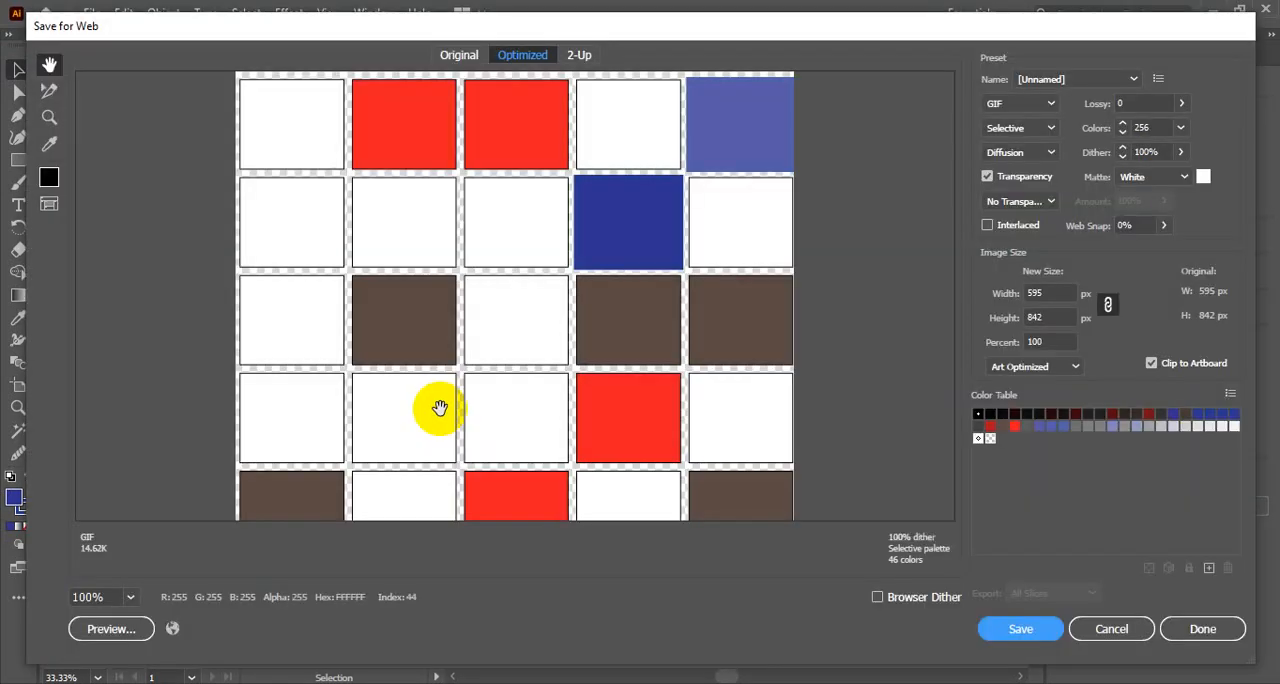
{"action": "left_click_drag", "start_coordinate": [501, 438], "coordinate": [524, 244]}
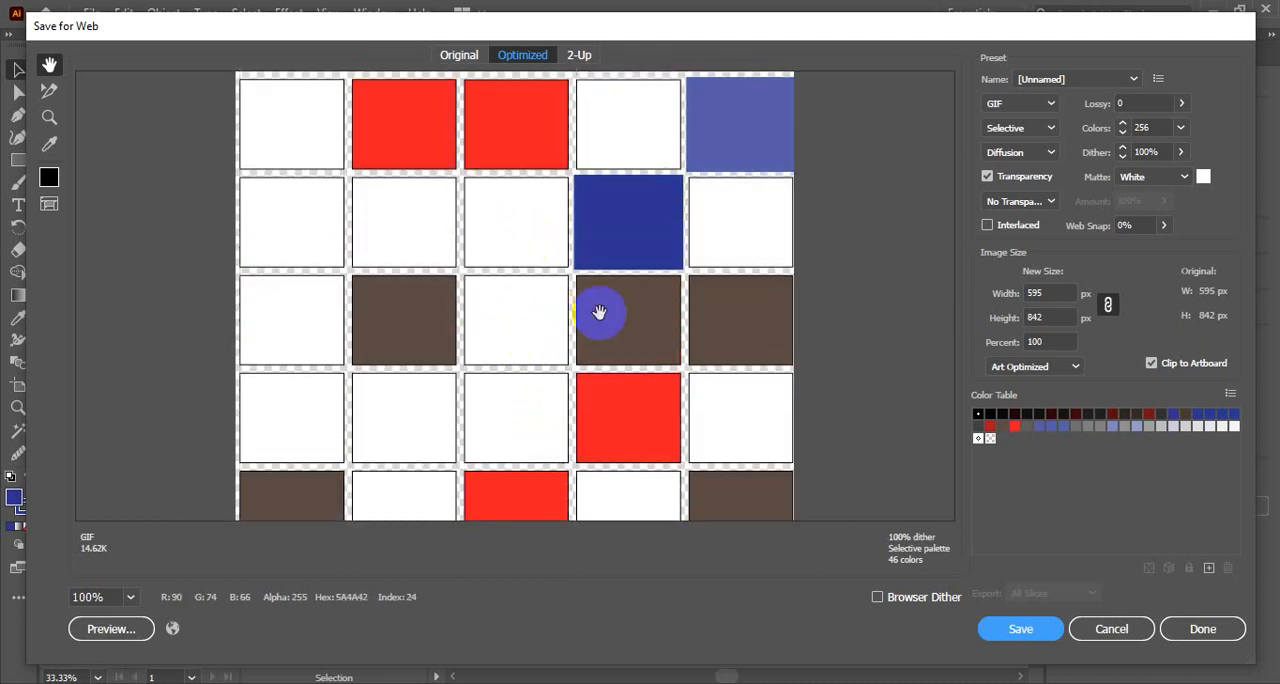
- Preview the export in the JPEG, PNG-8 and PNG-24 formats one after another
{"action": "left_click", "coordinate": [1018, 105]}
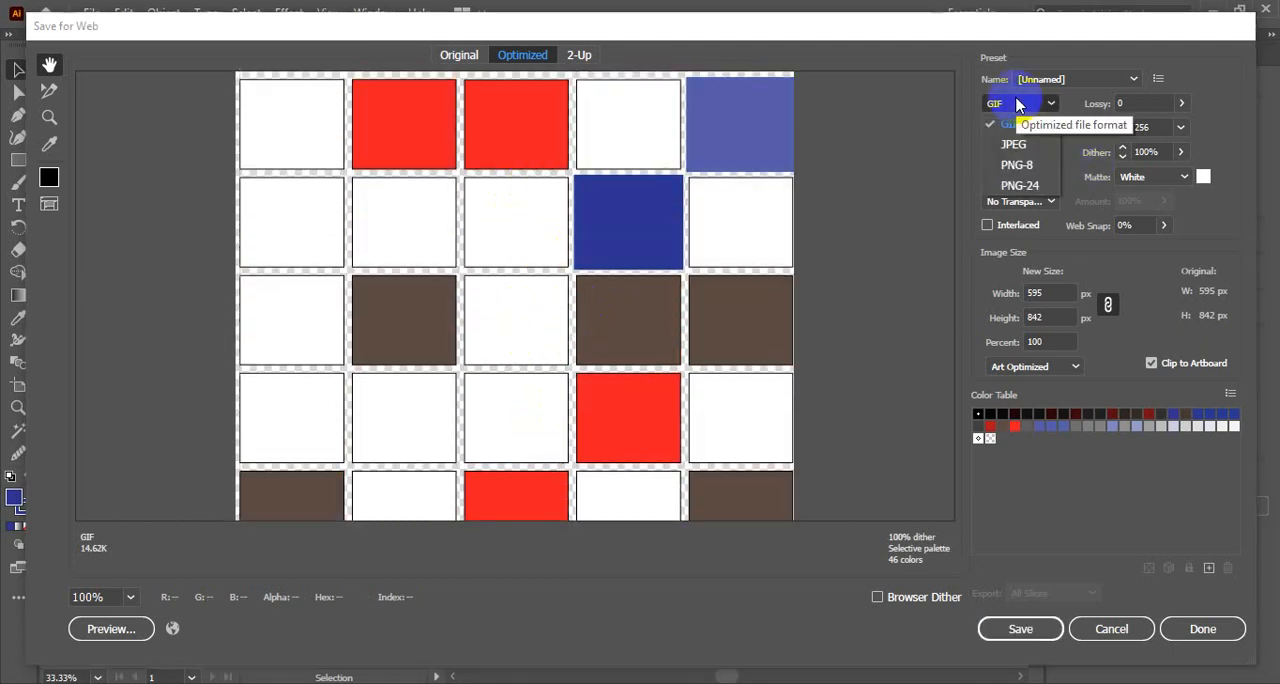
{"action": "left_click", "coordinate": [1020, 102]}
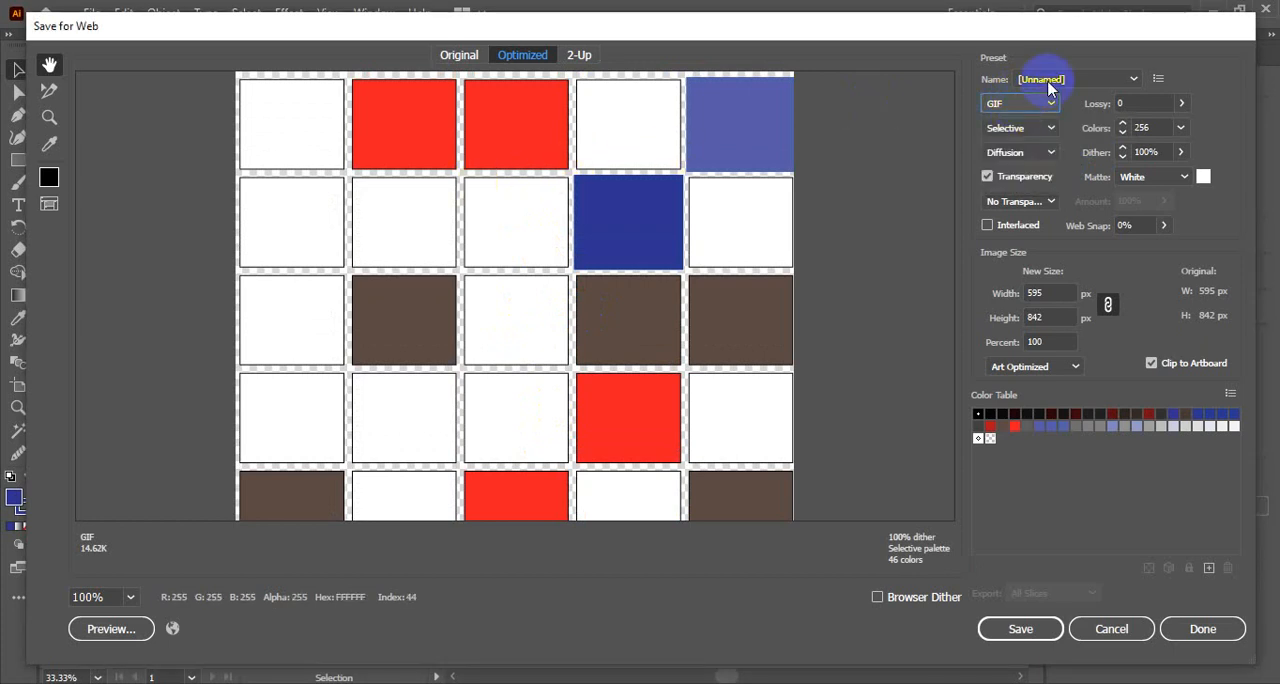
{"action": "left_click", "coordinate": [1020, 103]}
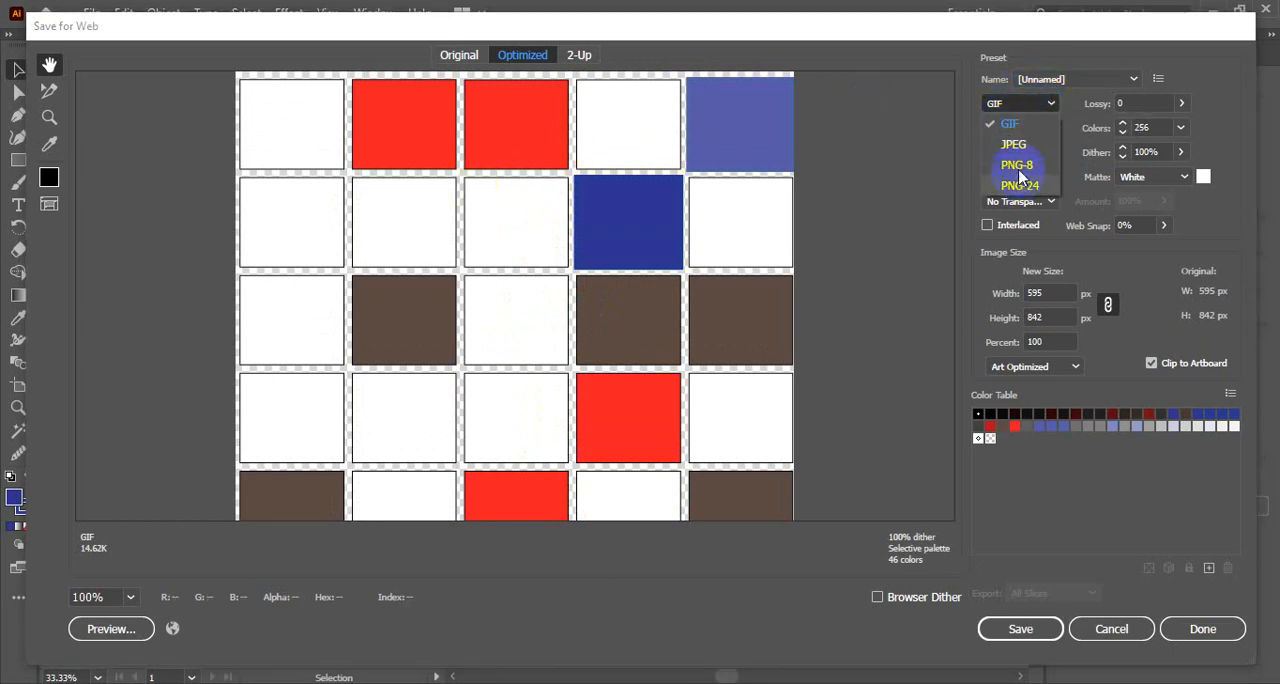
{"action": "left_click", "coordinate": [1016, 146]}
{"action": "left_click", "coordinate": [1020, 103]}
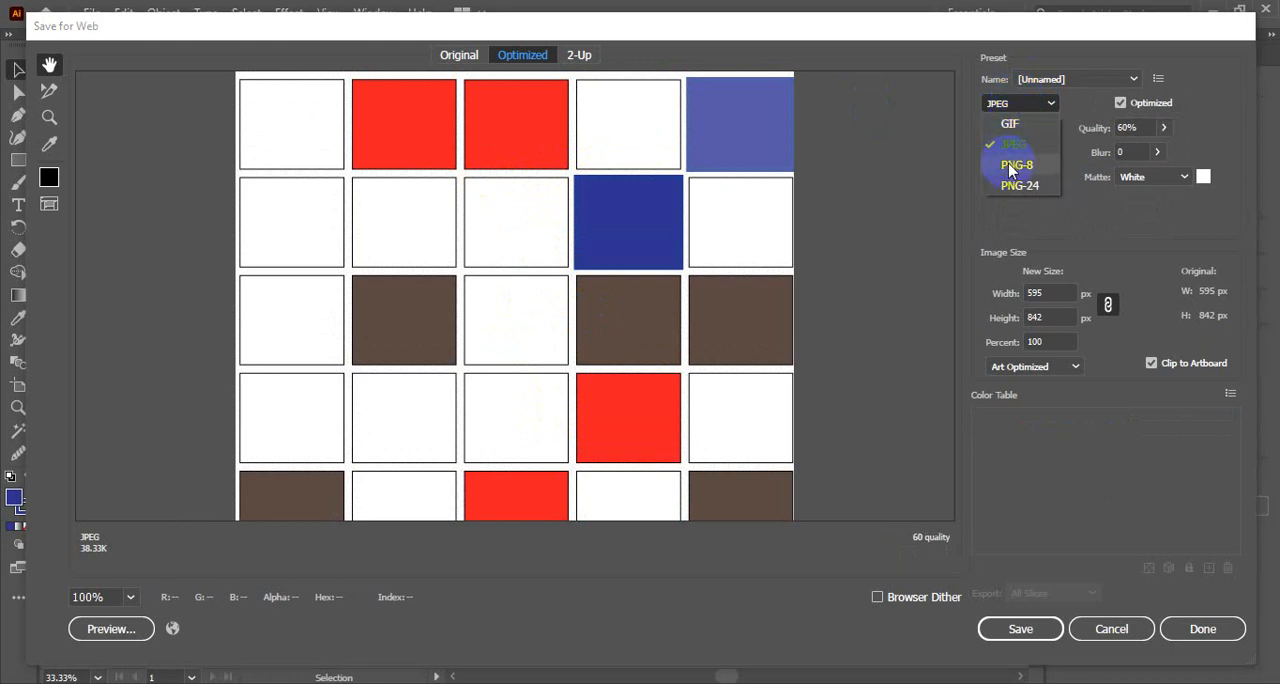
{"action": "left_click", "coordinate": [1018, 164]}
{"action": "left_click", "coordinate": [1018, 105]}
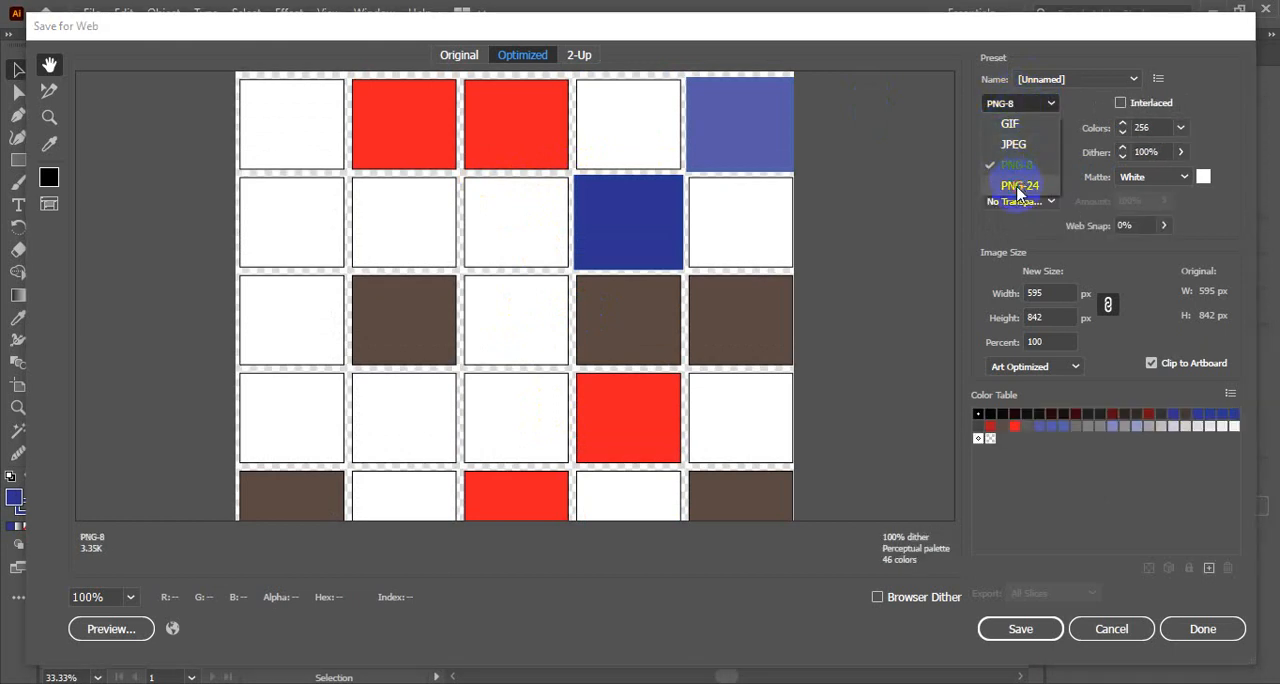
{"action": "left_click", "coordinate": [1018, 187]}
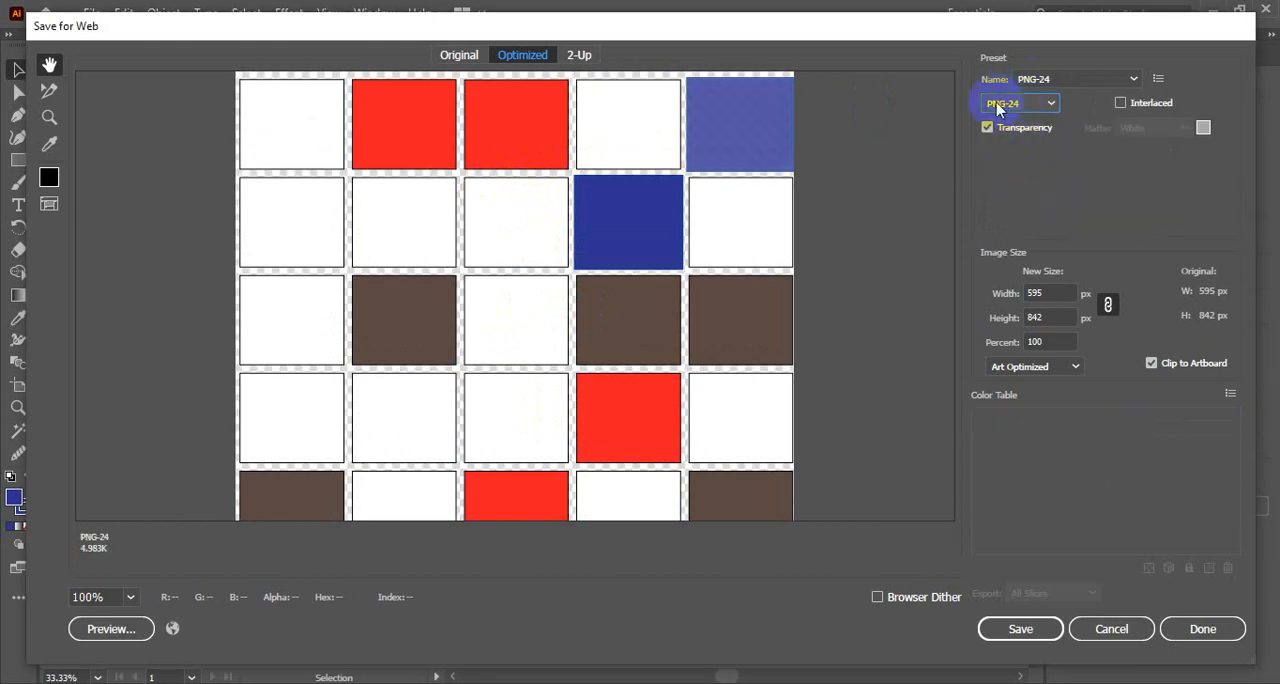
- Set the export format to JPEG, keep Art Optimized anti-aliasing and raise the quality to 100%
{"action": "left_click", "coordinate": [1020, 104]}
{"action": "left_click", "coordinate": [1013, 146]}
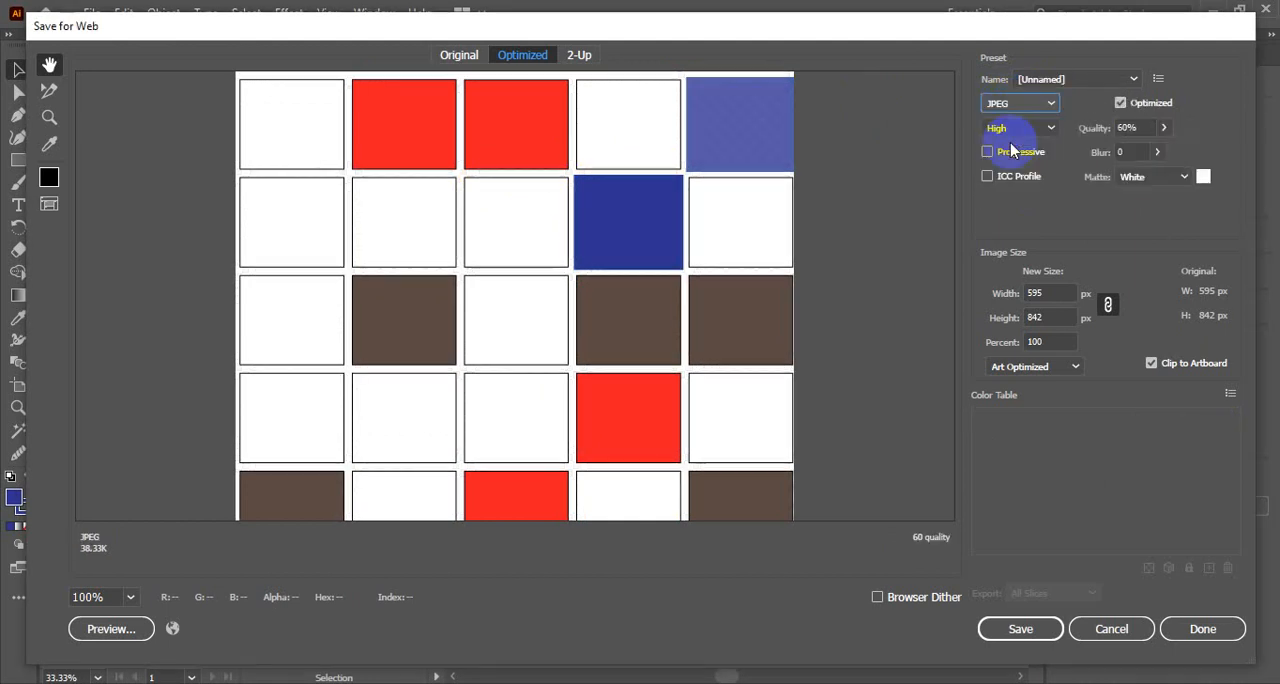
{"action": "scroll", "coordinate": [523, 323], "scroll_direction": "down", "scroll_amount": 5}
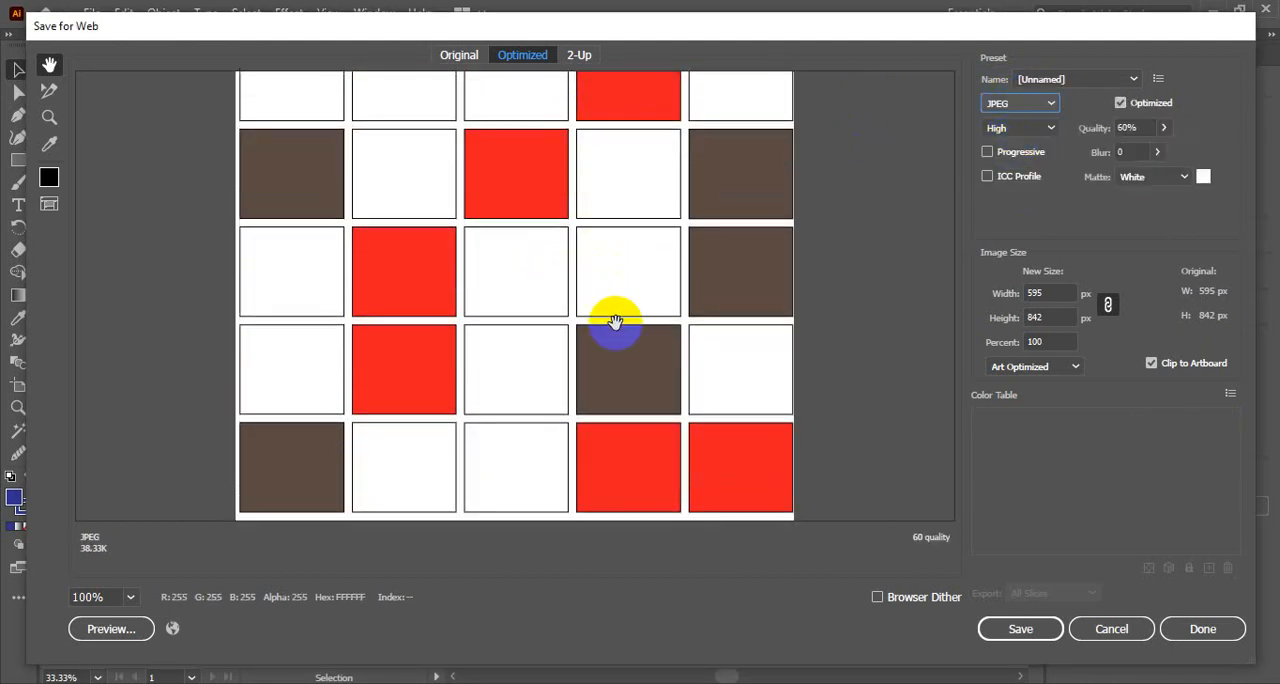
{"action": "left_click", "coordinate": [1063, 366]}
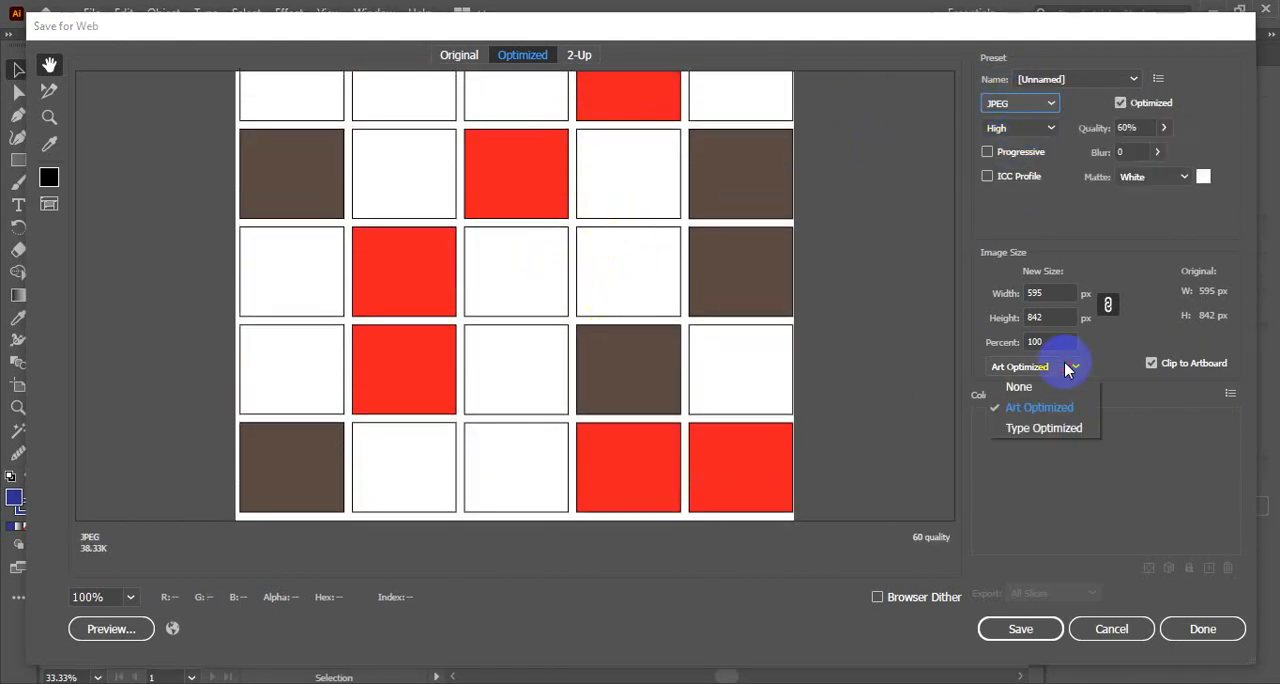
{"action": "left_click", "coordinate": [1038, 409]}
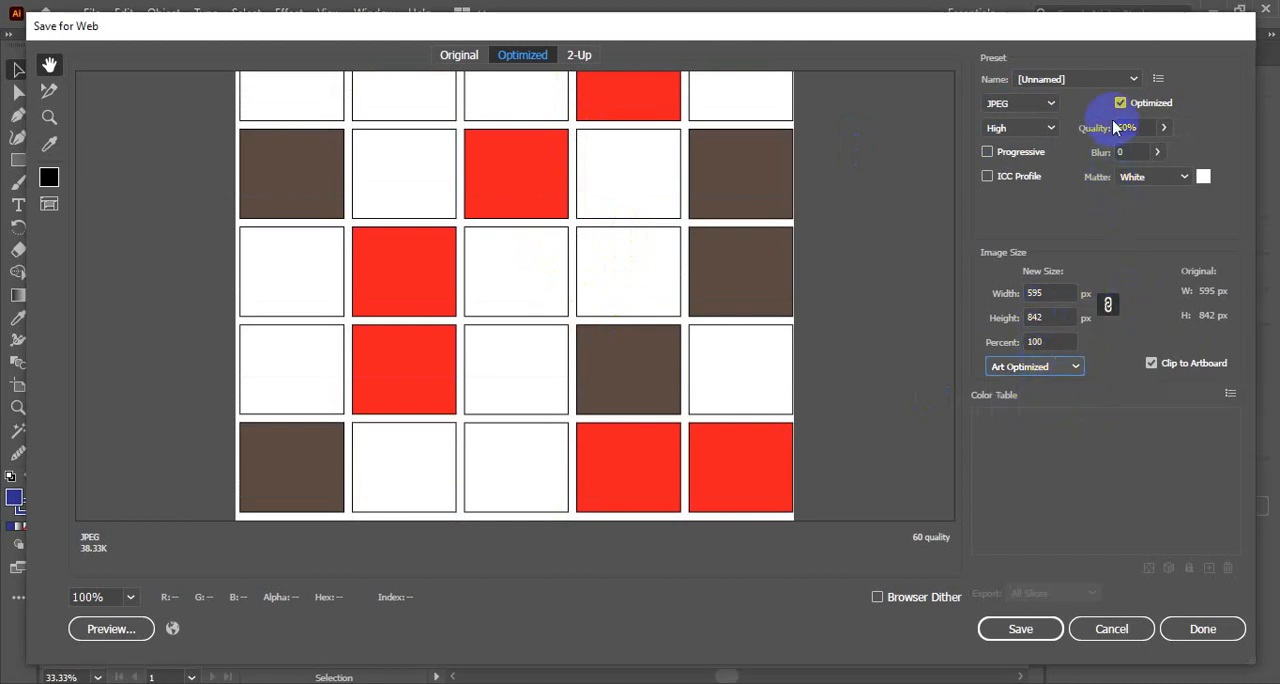
{"action": "left_click", "coordinate": [1164, 130]}
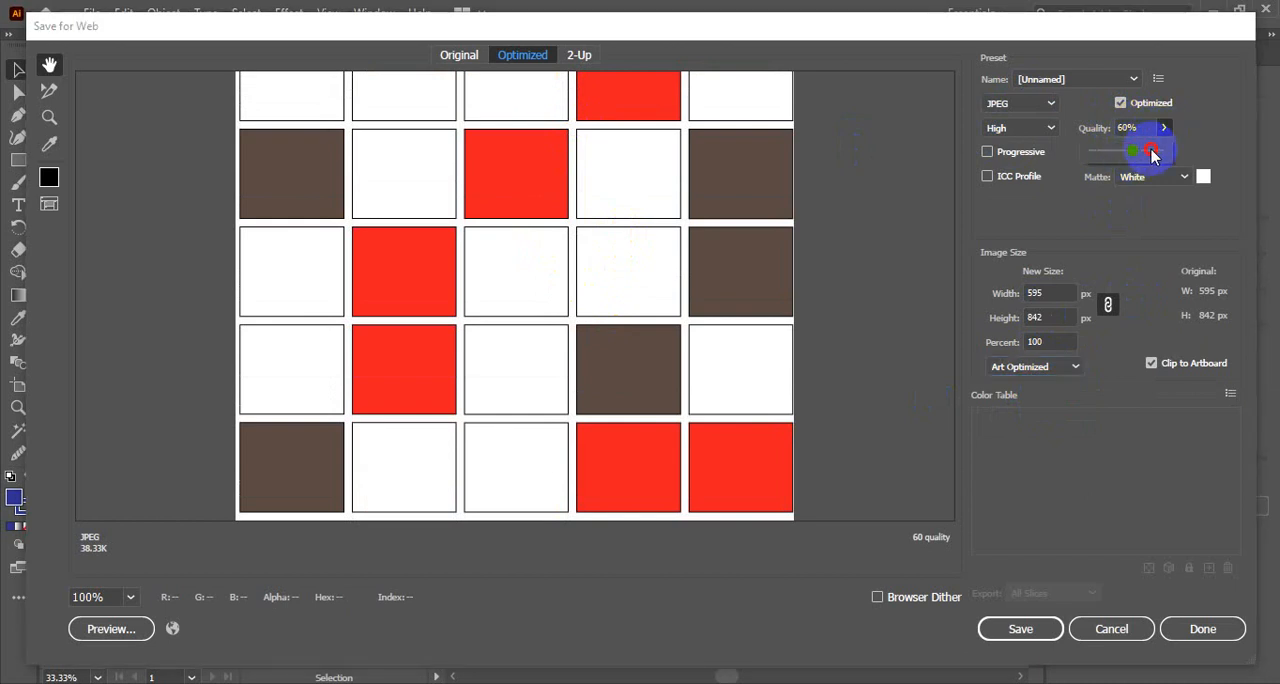
{"action": "left_click_drag", "start_coordinate": [1152, 150], "coordinate": [1220, 114]}
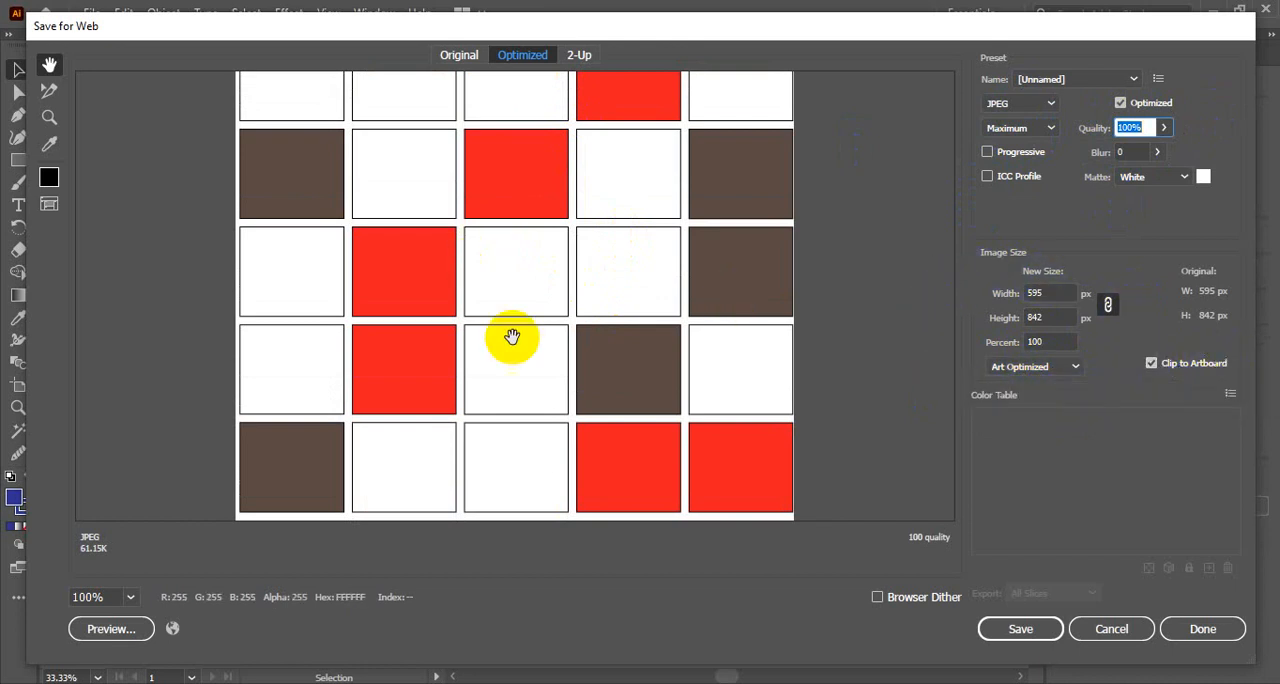
- Look over the JPEG preview and compare it with Clip to Artboard turned off and back on
{"action": "left_click_drag", "start_coordinate": [480, 120], "coordinate": [606, 137]}
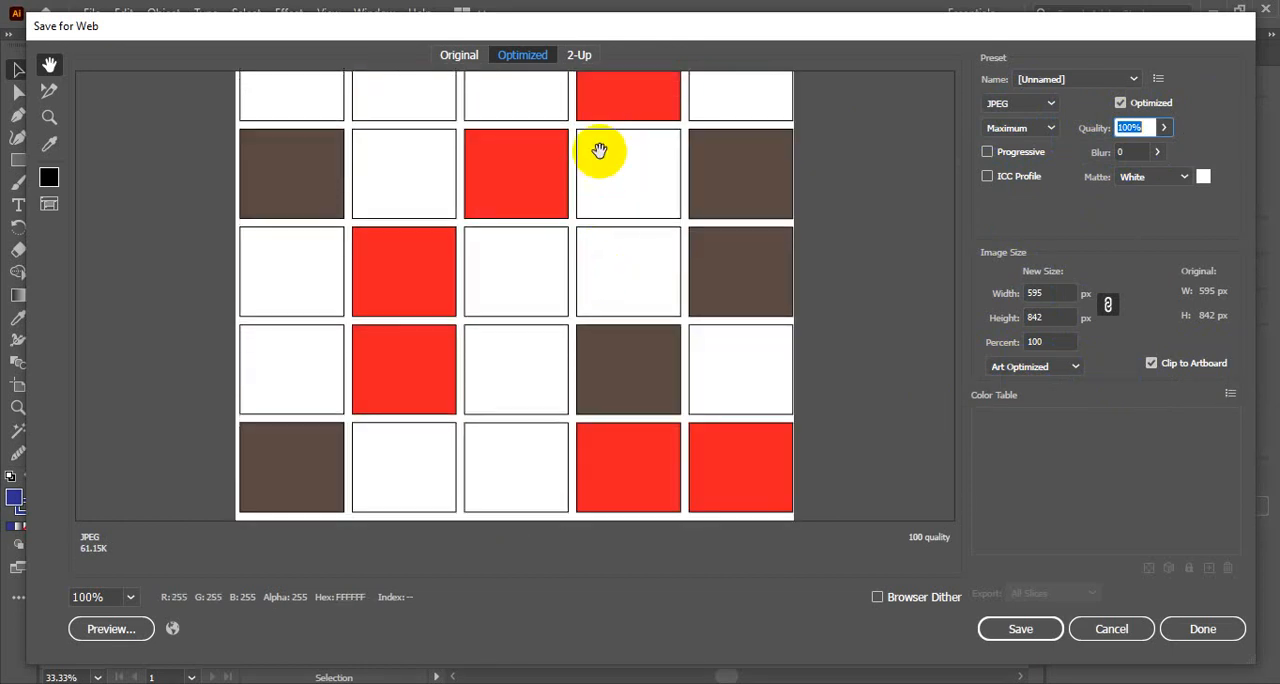
{"action": "left_click_drag", "start_coordinate": [531, 166], "coordinate": [560, 289]}
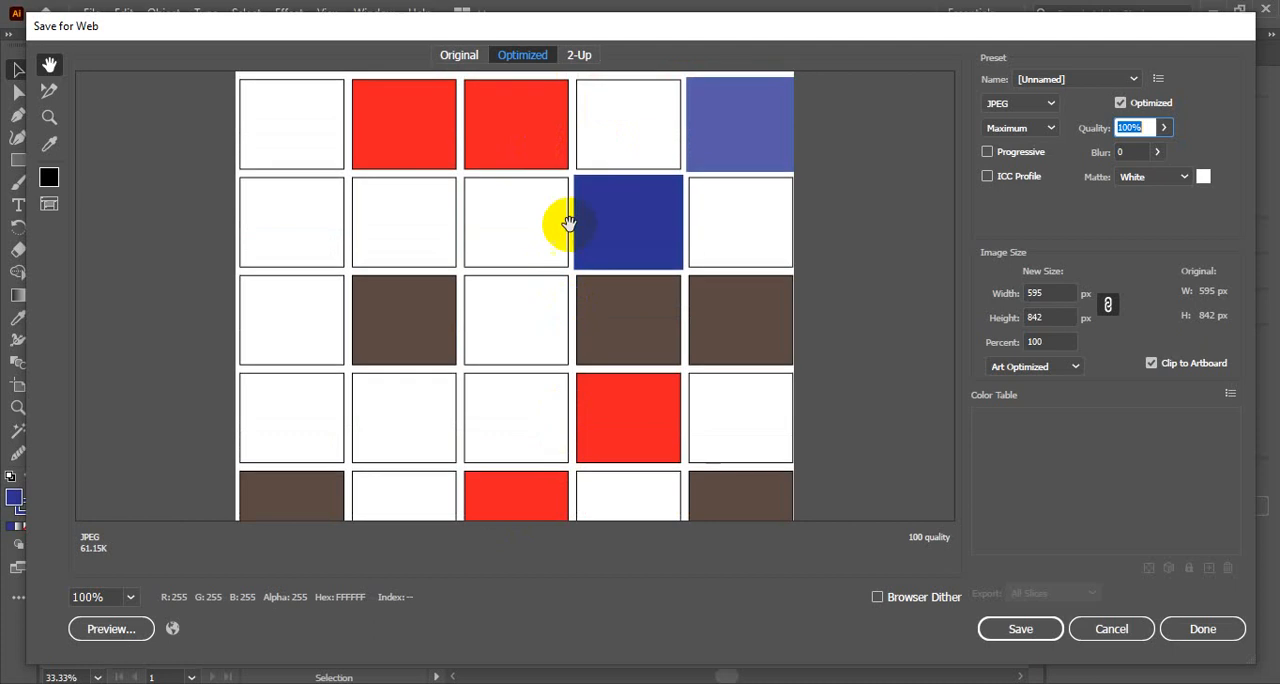
{"action": "left_click_drag", "start_coordinate": [568, 355], "coordinate": [506, 280]}
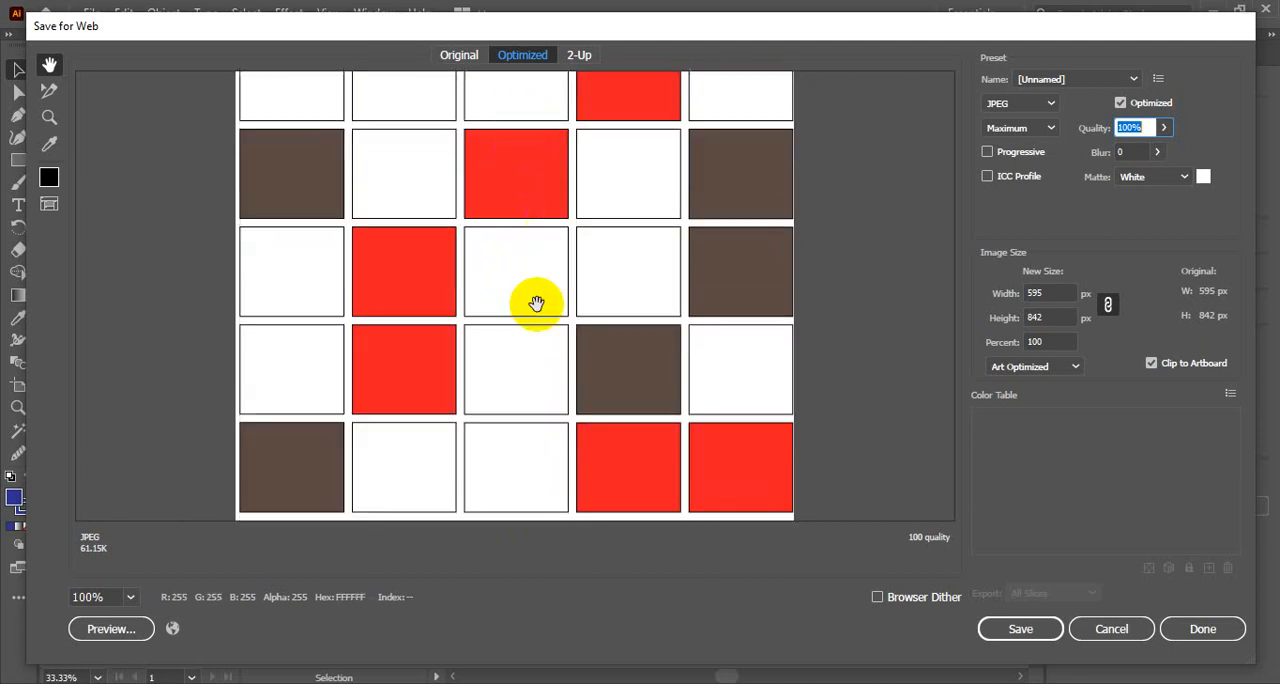
{"action": "left_click", "coordinate": [1152, 363]}
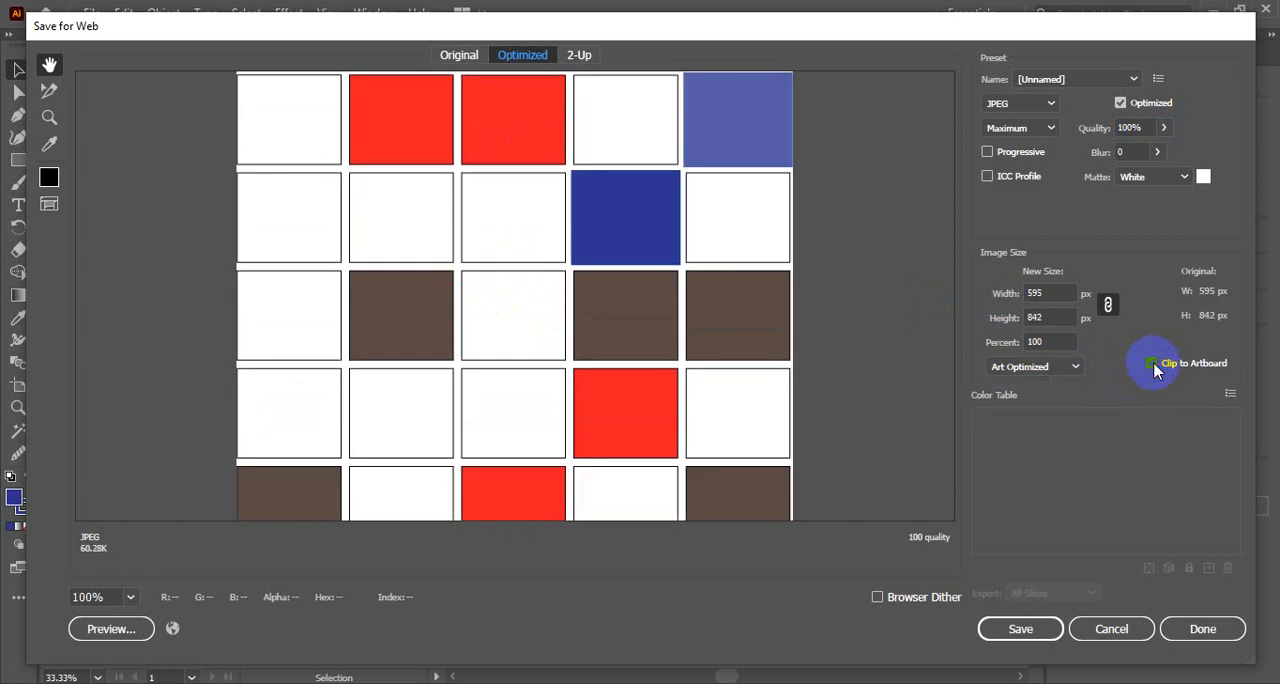
{"action": "left_click_drag", "start_coordinate": [664, 435], "coordinate": [609, 140]}
{"action": "left_click_drag", "start_coordinate": [607, 385], "coordinate": [598, 498]}
{"action": "left_click_drag", "start_coordinate": [586, 238], "coordinate": [590, 248]}
- Save the optimized JPEG as ai-1 in the GD batch 3 folder
{"action": "left_click", "coordinate": [1024, 630]}
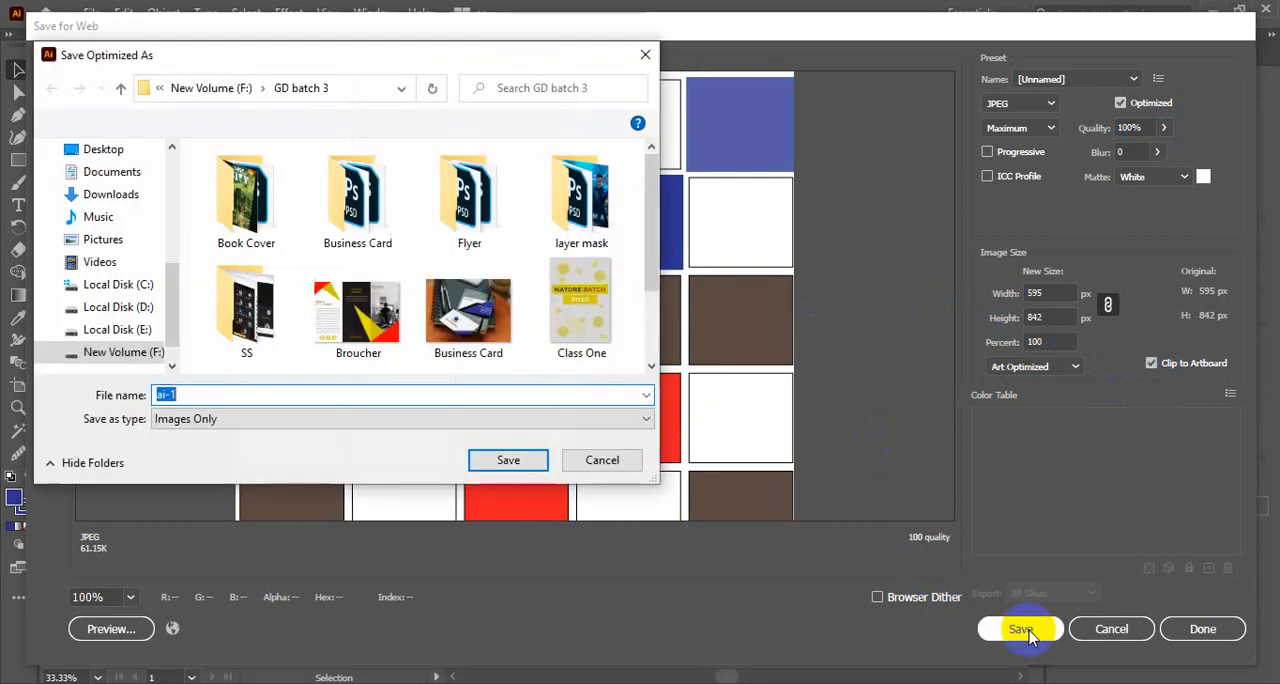
{"action": "scroll", "coordinate": [432, 200], "scroll_direction": "down", "scroll_amount": 2}
{"action": "scroll", "coordinate": [432, 200], "scroll_direction": "up", "scroll_amount": 2}
{"action": "scroll", "coordinate": [425, 195], "scroll_direction": "down", "scroll_amount": 2}
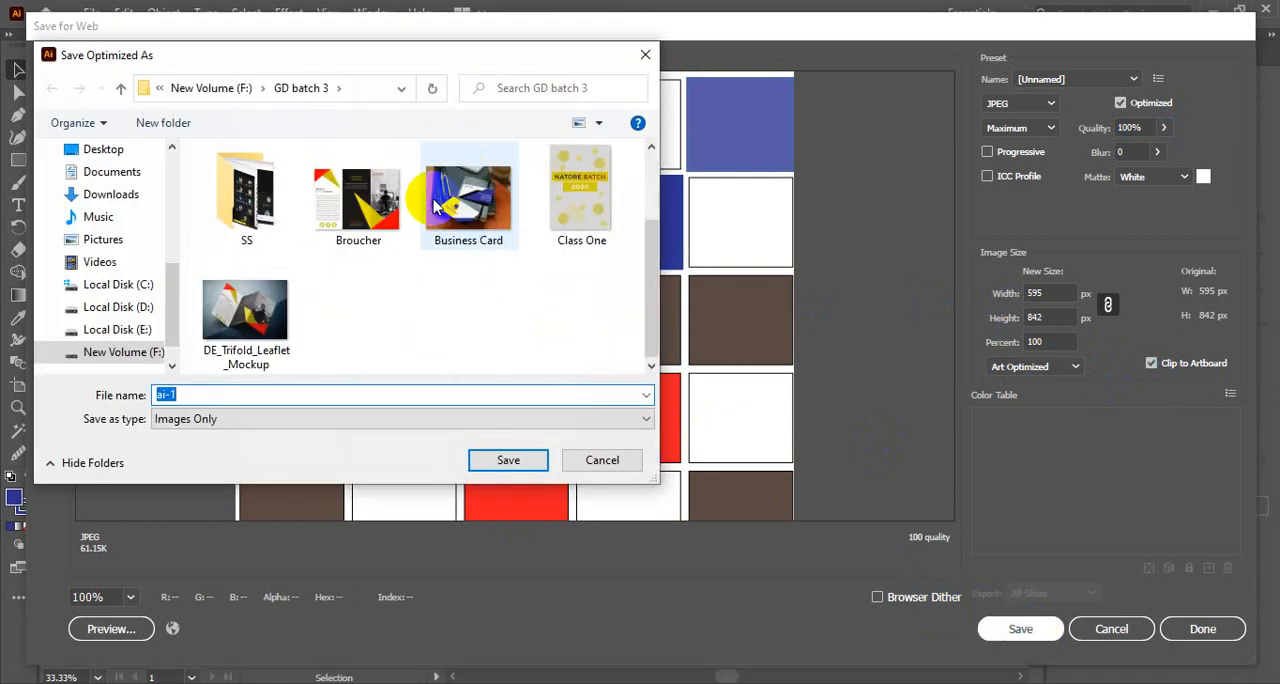
{"action": "left_click", "coordinate": [505, 463]}
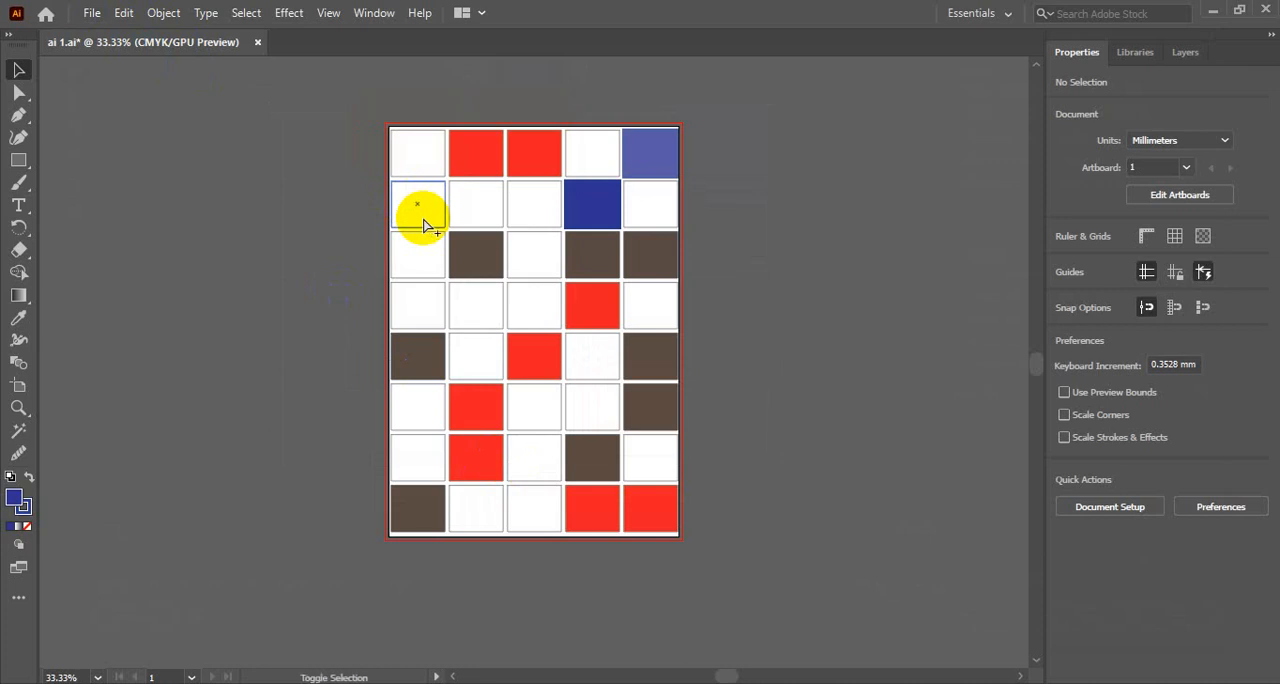
- Reopen the Save for Web export settings and cancel them without saving
{"action": "key", "text": "ctrl+alt+shift+s"}
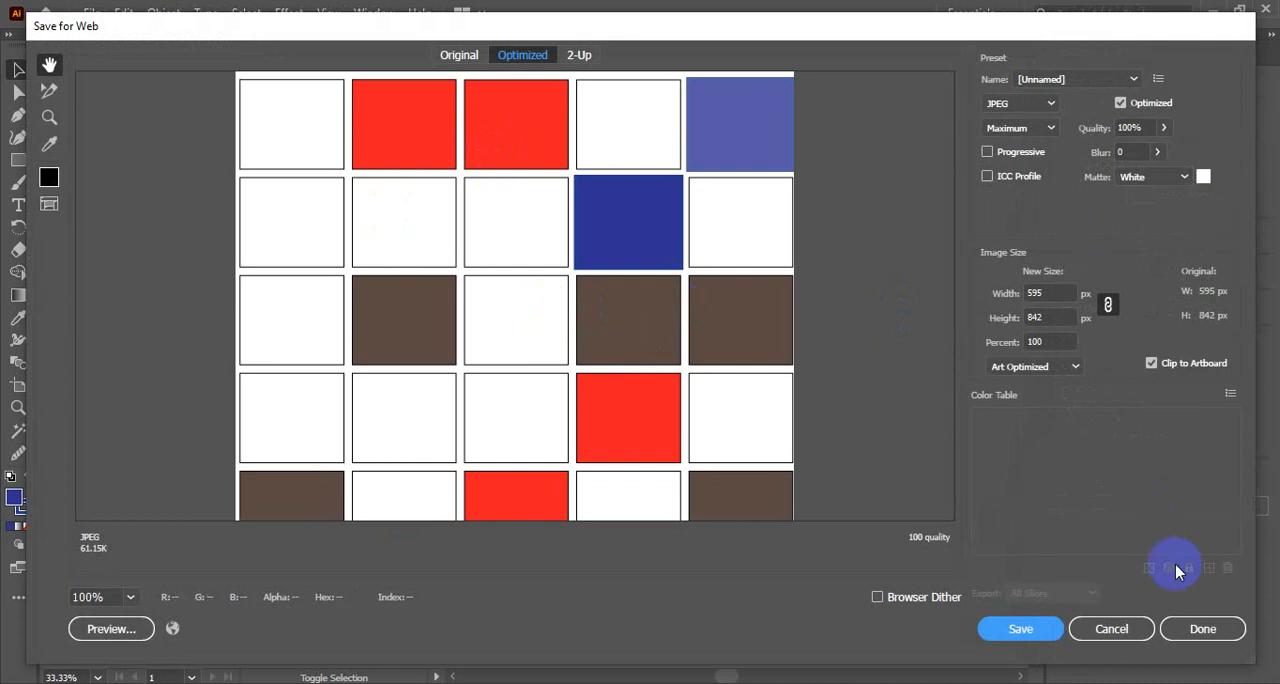
{"action": "left_click", "coordinate": [1112, 629]}
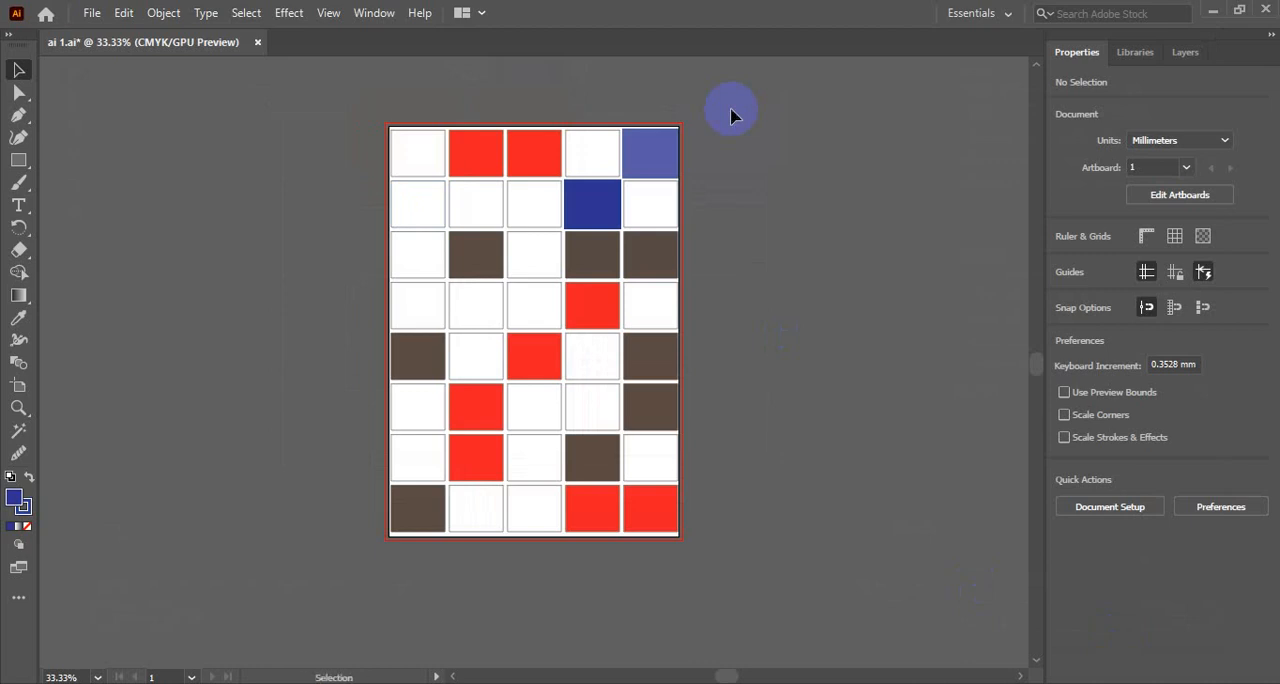
{"action": "key", "text": "ctrl+F10"}
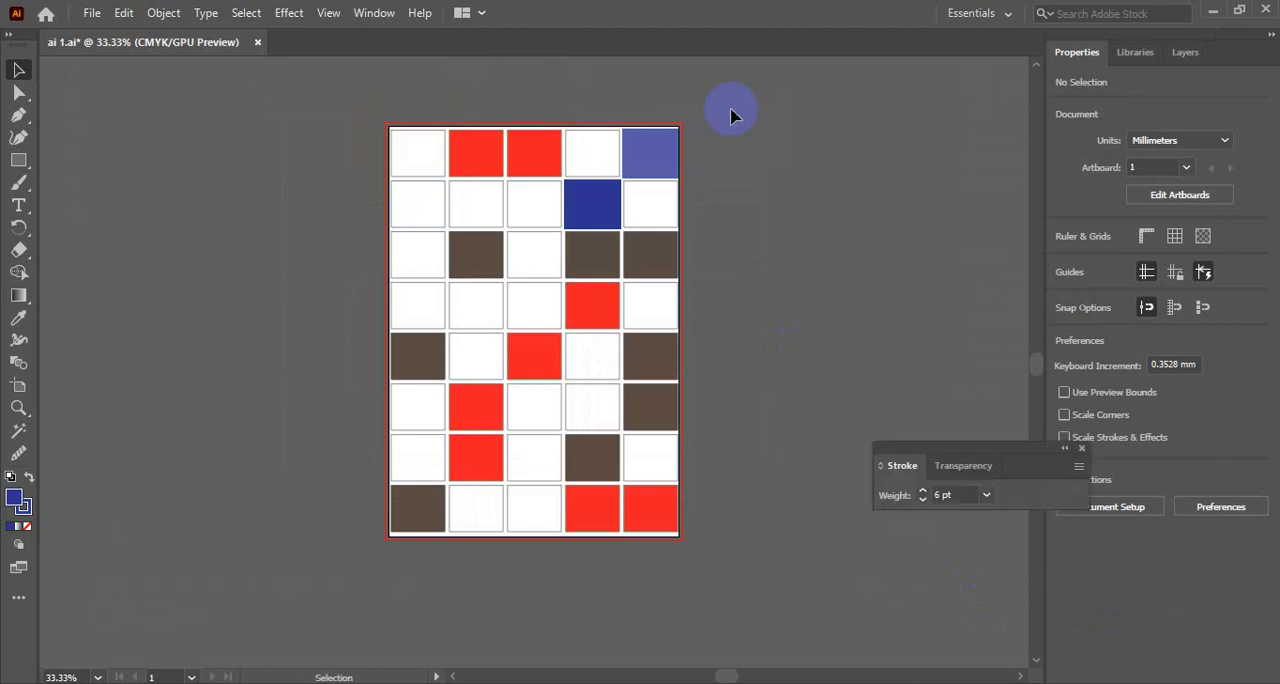